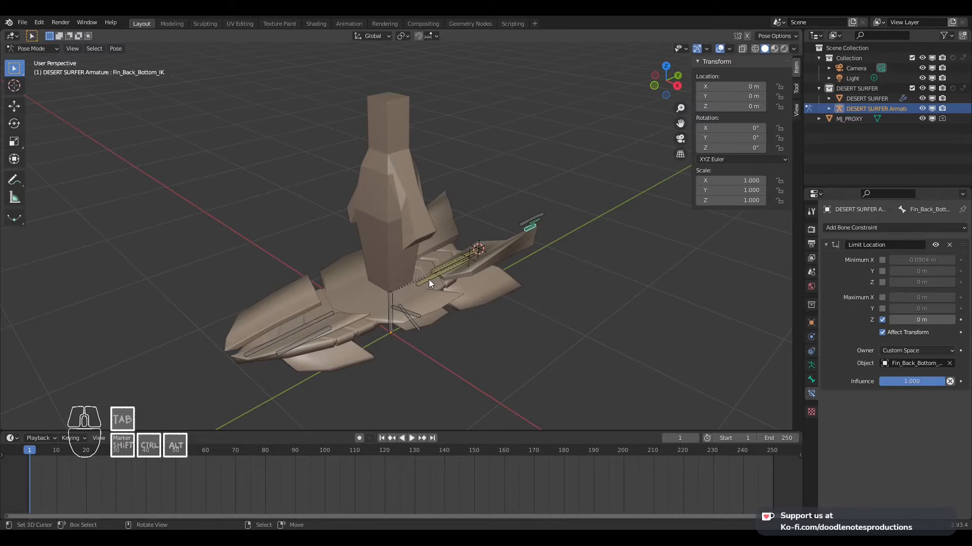
# Test-move the Main Thrusters bone from the top view and cancel the move
pyautogui.moveTo(429, 279); pyautogui.dragTo(466, 254, button='middle')
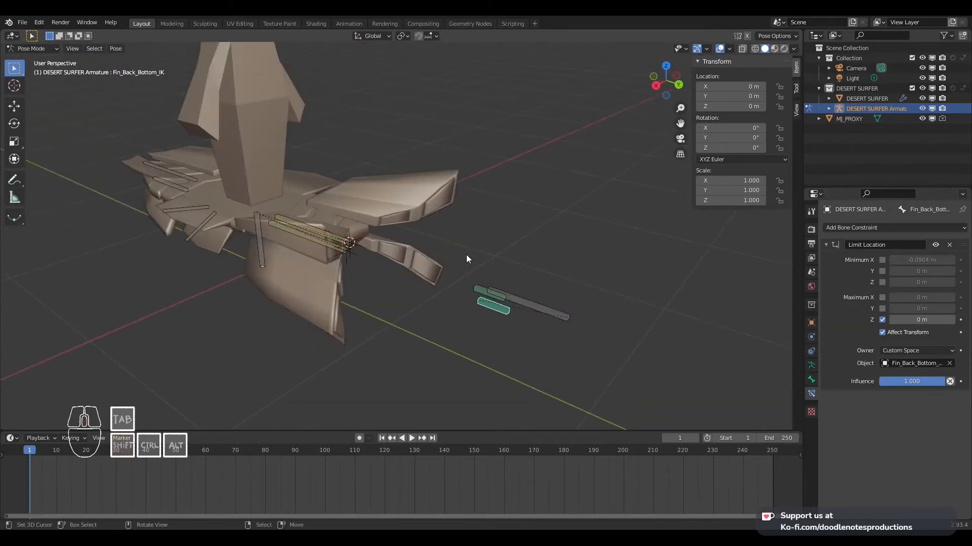
pyautogui.press('KP_7')
pyautogui.scroll(4, 469, 93)
pyautogui.keyDown('shift'); pyautogui.moveTo(626, 223); pyautogui.dragTo(457, 184, button='middle'); pyautogui.keyUp('shift')
pyautogui.scroll(-3, 457, 183)
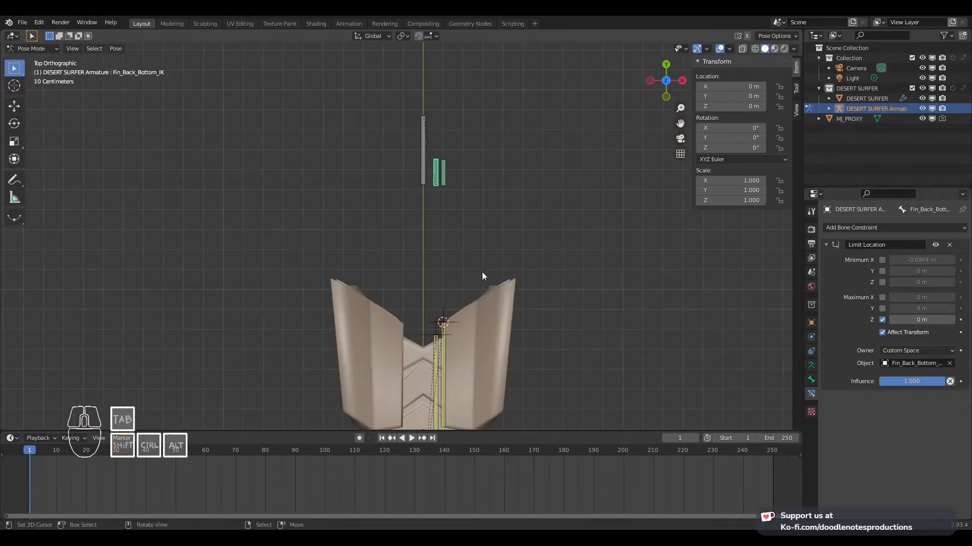
pyautogui.click(425, 153)
pyautogui.press('g')
pyautogui.press('Escape')
# Test-move the Fin_Back_Bottom_IK bone freely and along the X axis, cancelling each move
pyautogui.click(438, 170)
pyautogui.press('g')
pyautogui.press('Escape')
pyautogui.press('g')
pyautogui.press('Escape')
pyautogui.press('g')
pyautogui.press('x')
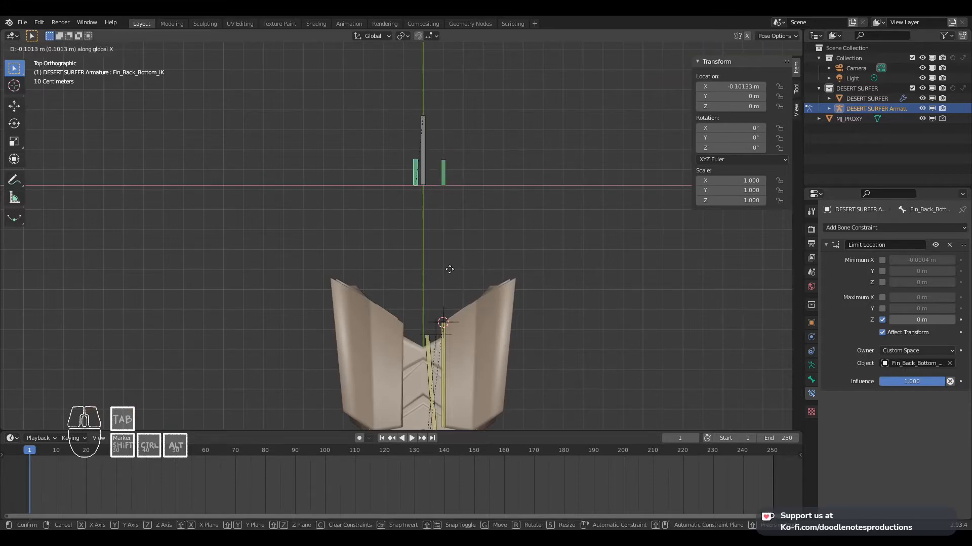
pyautogui.rightClick(499, 299)
pyautogui.scroll(-4, 420, 386)
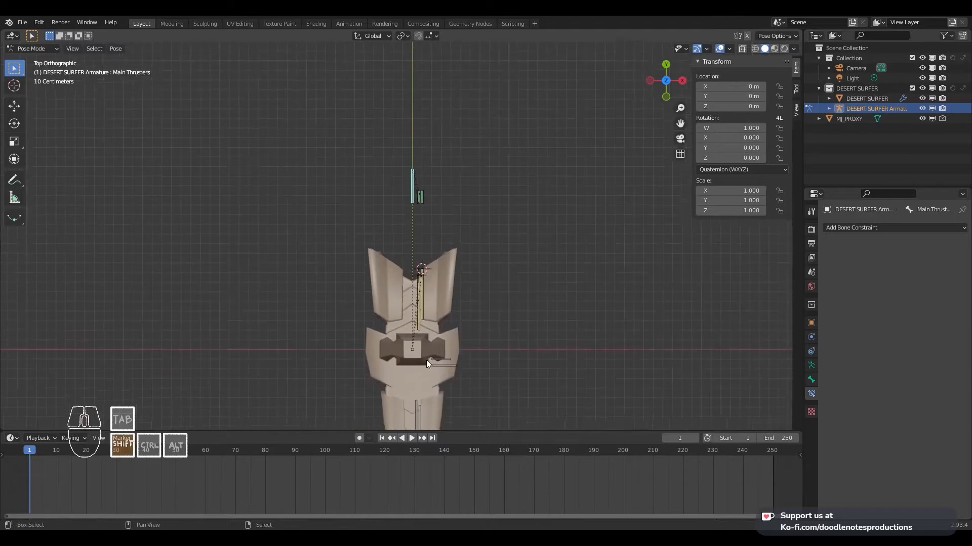
# Inspect the Fin_Back_Top.L bone and its constraints from the top view
pyautogui.scroll(5, 456, 312)
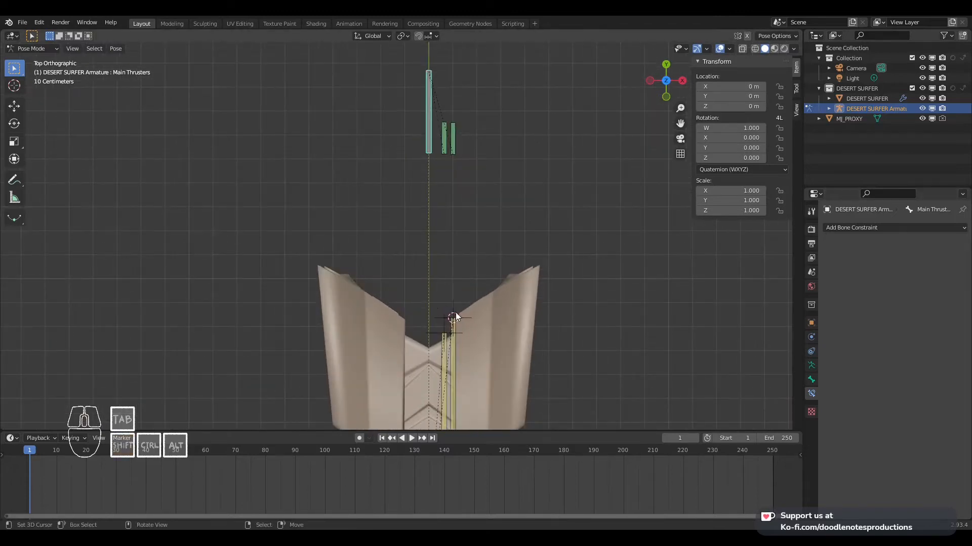
pyautogui.rightClick(456, 312)
pyautogui.moveTo(448, 304); pyautogui.dragTo(448, 314, button='right')
pyautogui.scroll(3, 449, 336)
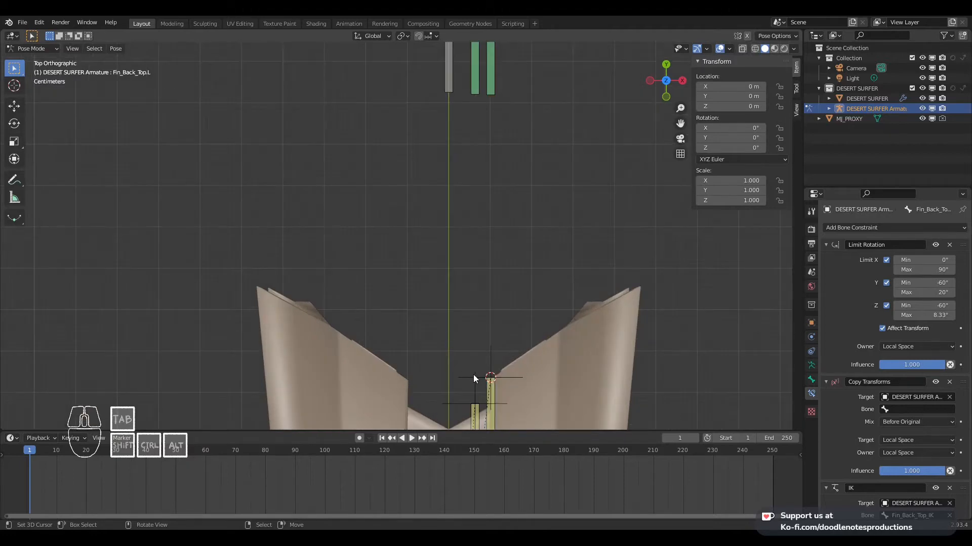
pyautogui.keyDown('shift'); pyautogui.moveTo(530, 394); pyautogui.dragTo(482, 333, button='middle'); pyautogui.keyUp('shift')
pyautogui.scroll(-4, 482, 320)
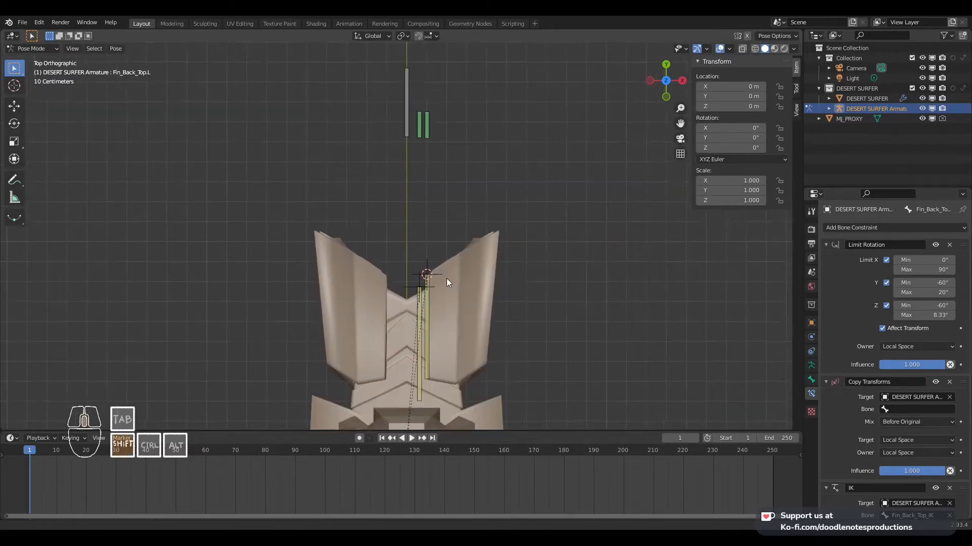
pyautogui.keyDown('shift'); pyautogui.moveTo(446, 278); pyautogui.dragTo(467, 295, button='middle'); pyautogui.keyUp('shift')
# Enable Minimum X in the Fin_Back_Bottom_IK bone's Limit Location constraint and set it to -1 m
pyautogui.hotkey('ctrl', 'Tab')
pyautogui.rightClick(436, 296)
pyautogui.rightClick(427, 141)
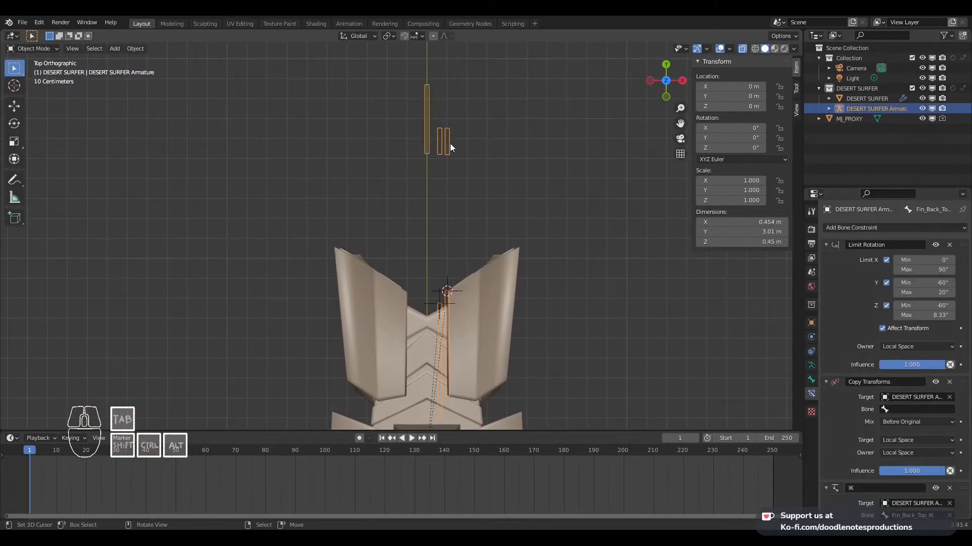
pyautogui.hotkey('ctrl', 'Tab')
pyautogui.click(439, 135)
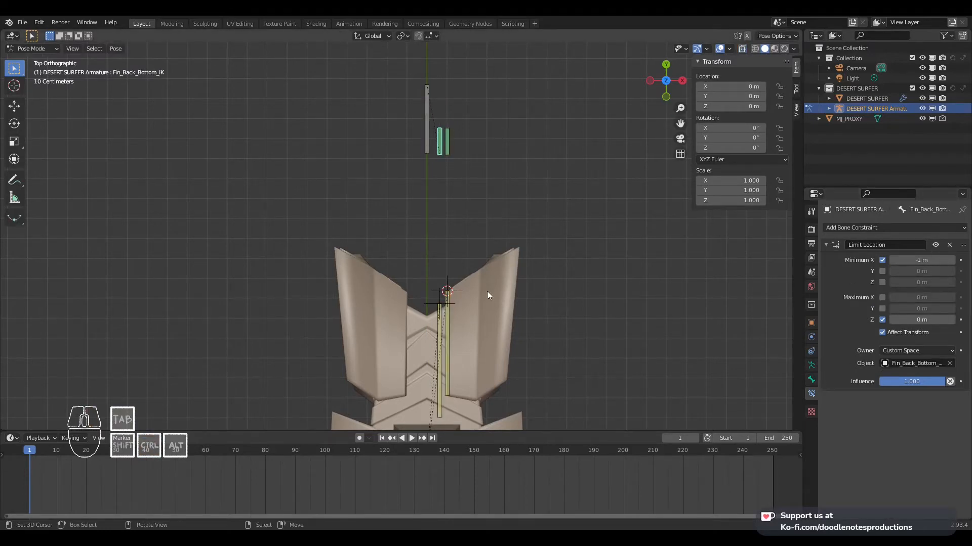
pyautogui.scroll(2, 433, 281)
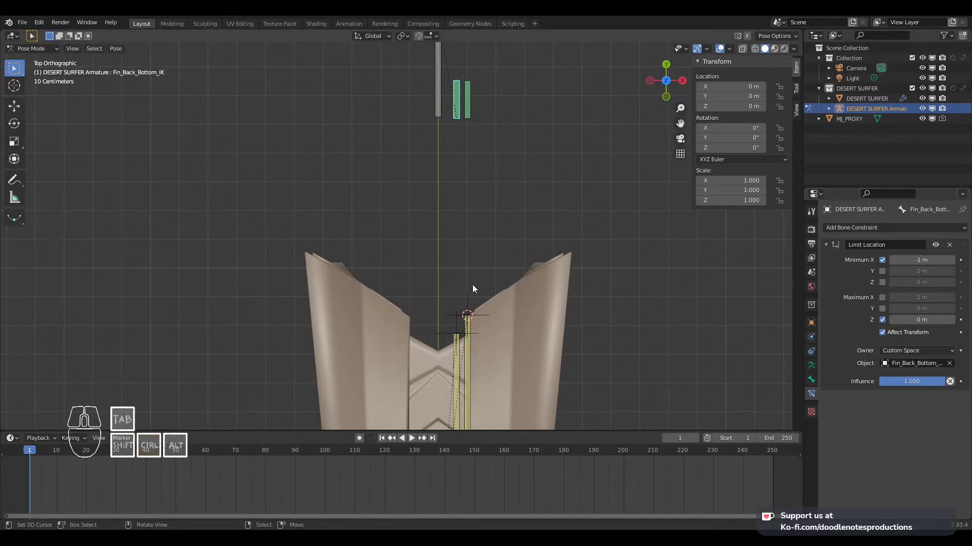
# Clear the bone selection and test-move the Main Thrusters bone, cancelling the move, to check the back fin bones
pyautogui.hotkey('alt', 'a')
pyautogui.hotkey('ctrl', 'Tab')
pyautogui.hotkey('ctrl', 'Tab')
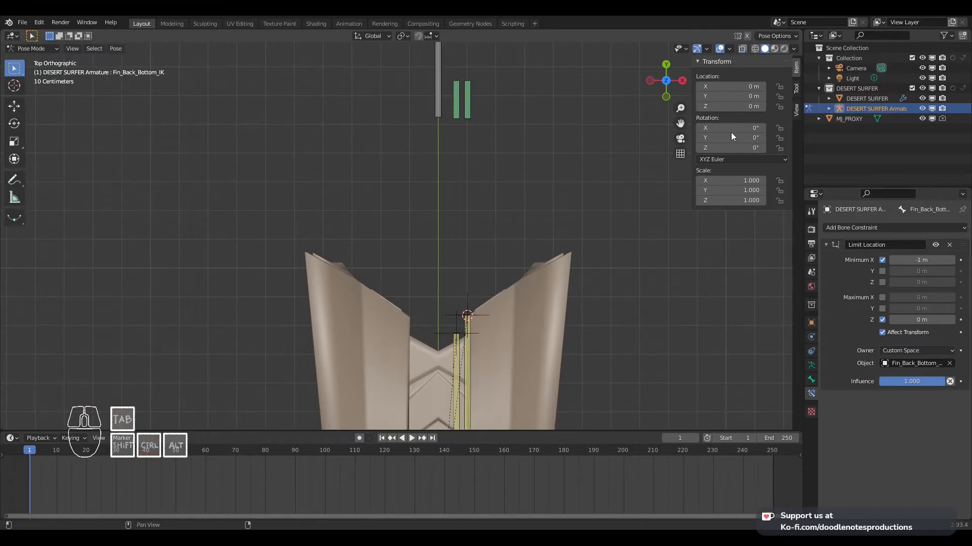
pyautogui.rightClick(423, 76)
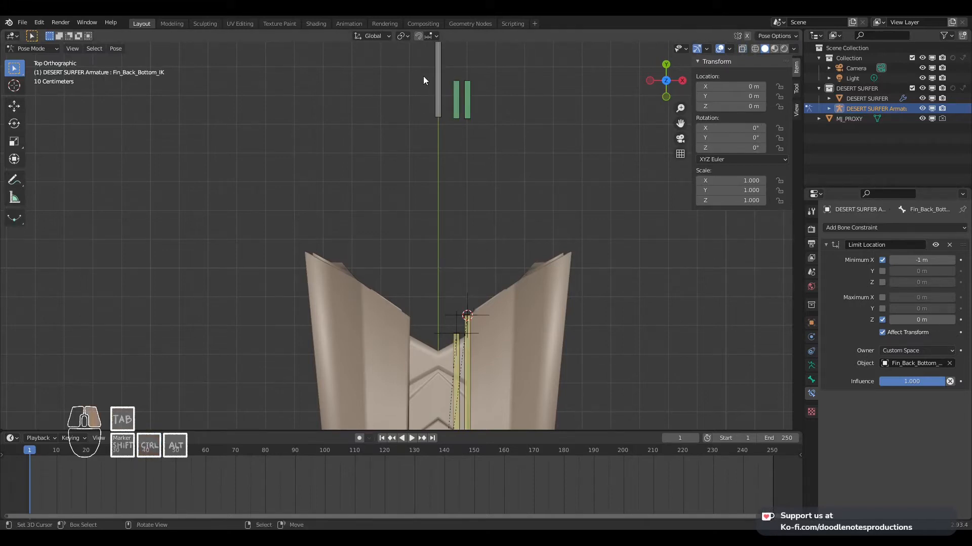
pyautogui.press('g')
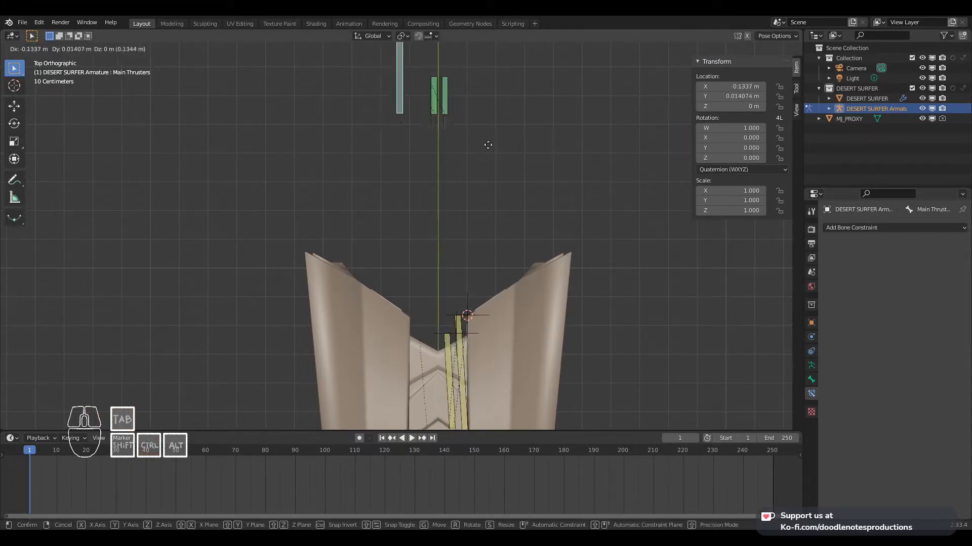
pyautogui.rightClick(458, 135)
# Set Minimum X to -1 m in the Fin_Back_Top_IK bone's Limit Location constraint and test it by moving the Main Thrusters bone
pyautogui.rightClick(475, 99)
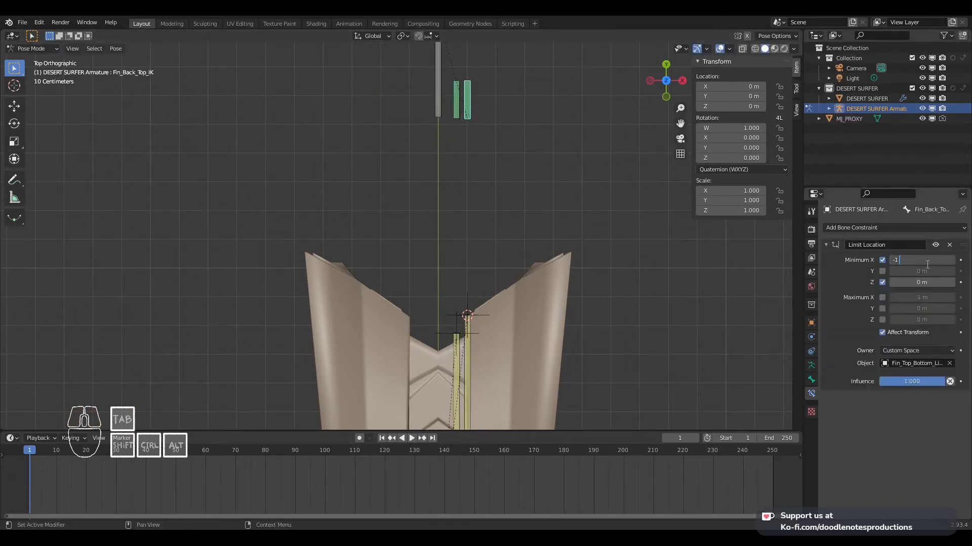
pyautogui.press('Return')
pyautogui.rightClick(439, 114)
pyautogui.press('g')
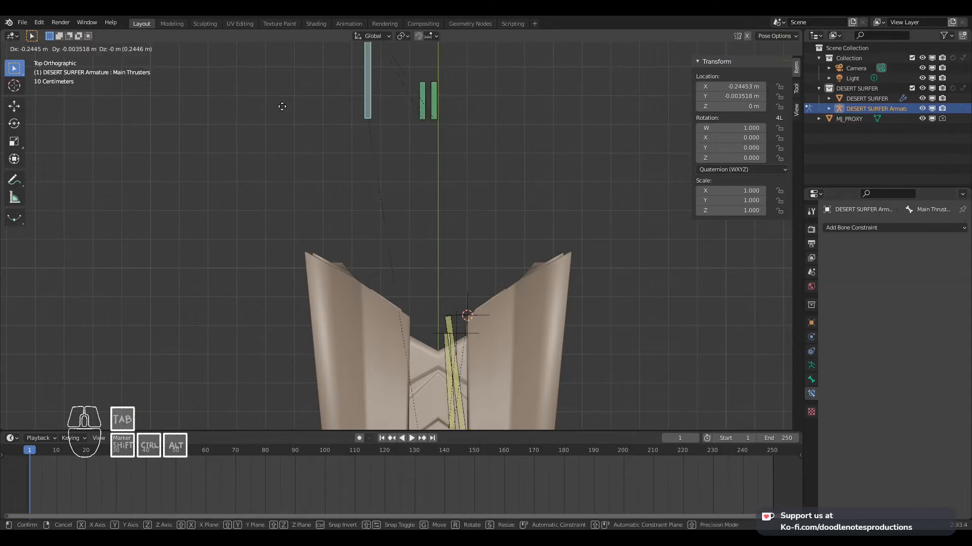
pyautogui.rightClick(521, 149)
pyautogui.press('g')
pyautogui.rightClick(500, 146)
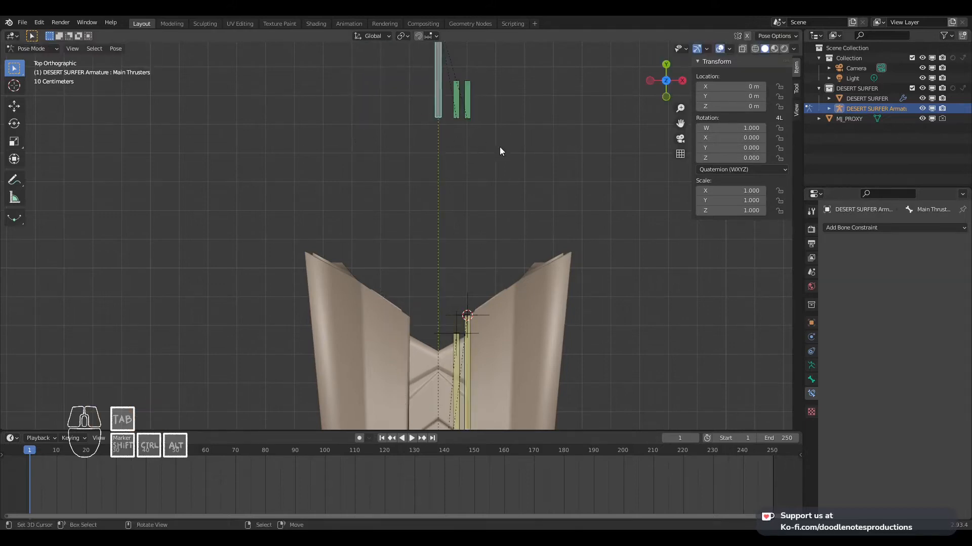
# Test-move the Main Thrusters bone repeatedly from the top view to examine how the back fins follow, cancelling every move
pyautogui.scroll(-4, 430, 145)
pyautogui.keyDown('shift'); pyautogui.moveTo(492, 217); pyautogui.dragTo(490, 159, button='middle'); pyautogui.keyUp('shift')
pyautogui.press('g')
pyautogui.rightClick(452, 163)
pyautogui.scroll(2, 458, 169)
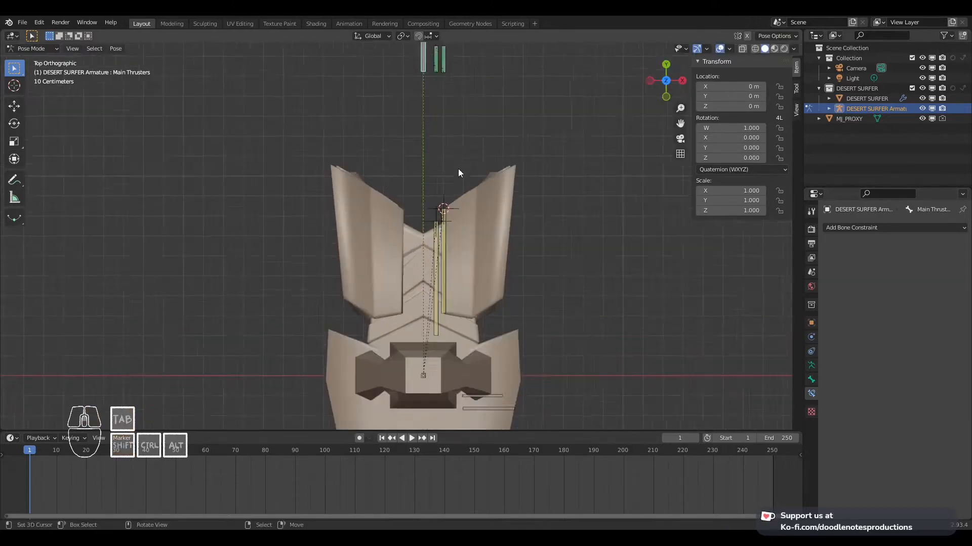
pyautogui.scroll(1, 458, 171)
pyautogui.press('g')
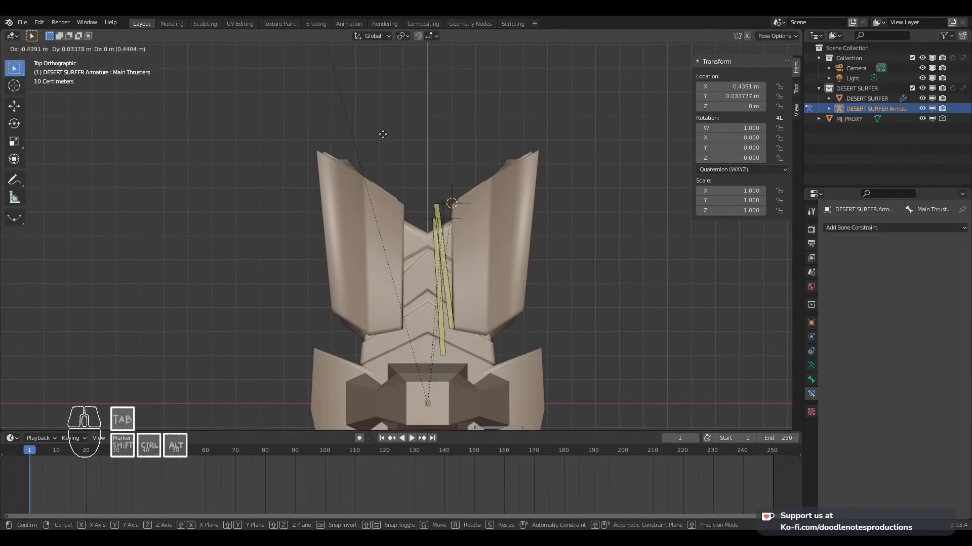
pyautogui.rightClick(383, 134)
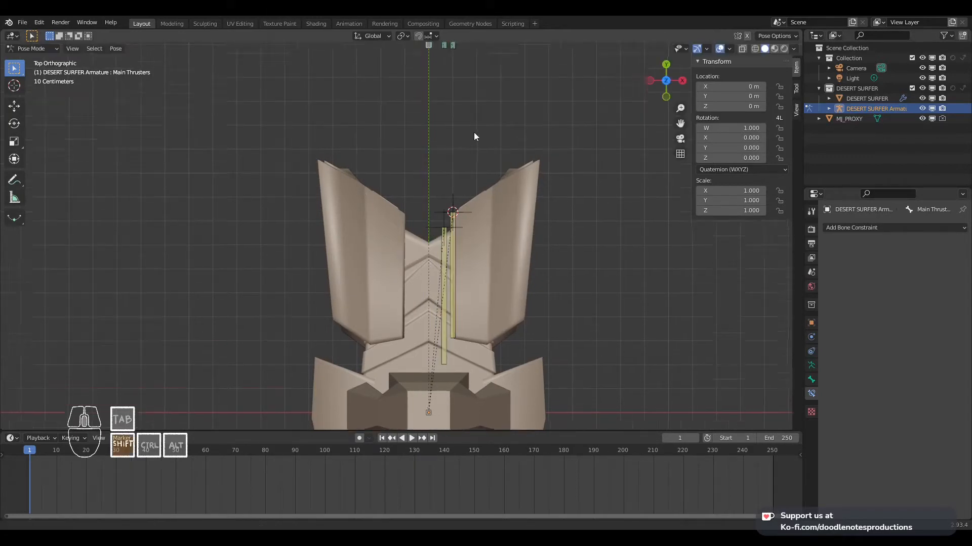
pyautogui.keyDown('shift'); pyautogui.moveTo(474, 132); pyautogui.dragTo(463, 270, button='middle'); pyautogui.keyUp('shift')
pyautogui.press('g')
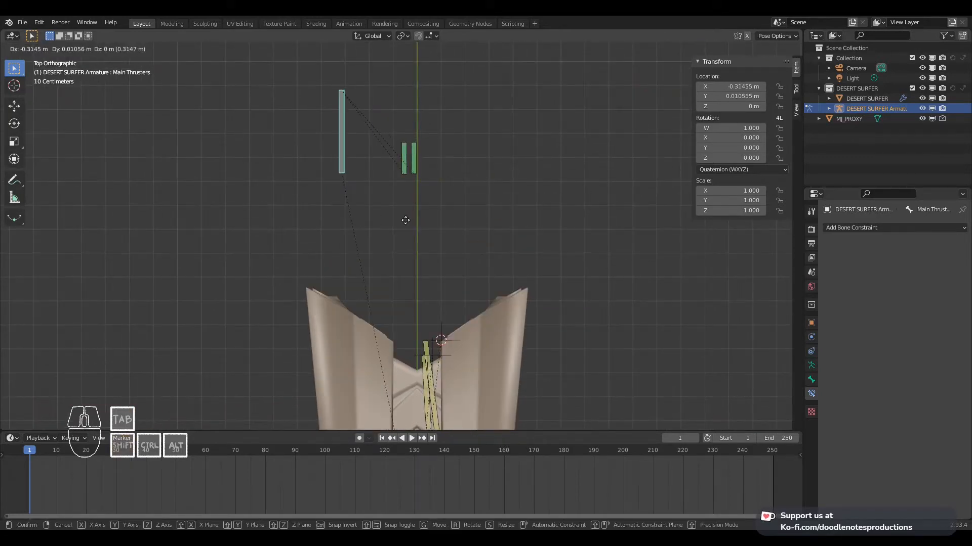
pyautogui.rightClick(408, 220)
pyautogui.scroll(-4, 420, 218)
pyautogui.press('g')
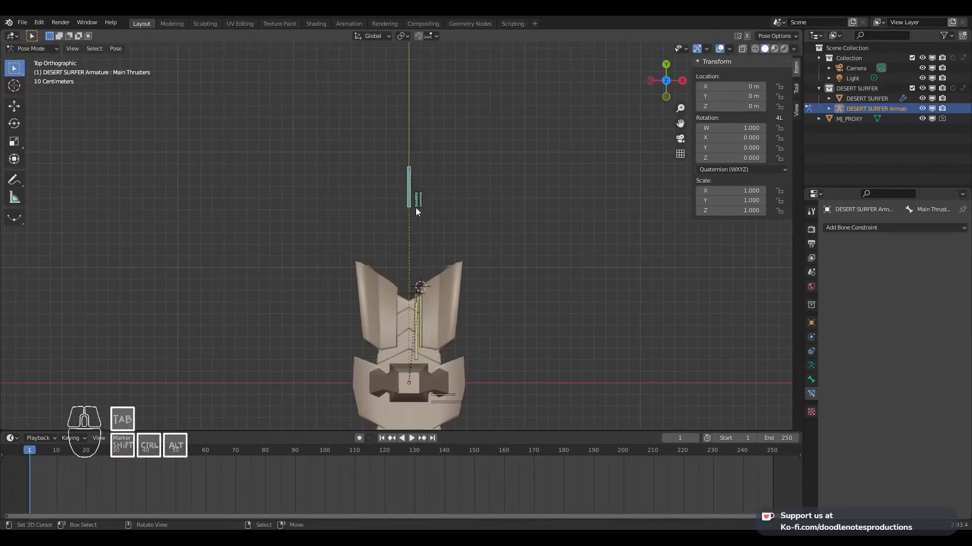
pyautogui.rightClick(478, 208)
pyautogui.press('g')
pyautogui.rightClick(508, 220)
pyautogui.scroll(3, 506, 227)
pyautogui.press('g')
pyautogui.rightClick(557, 227)
pyautogui.scroll(-4, 534, 308)
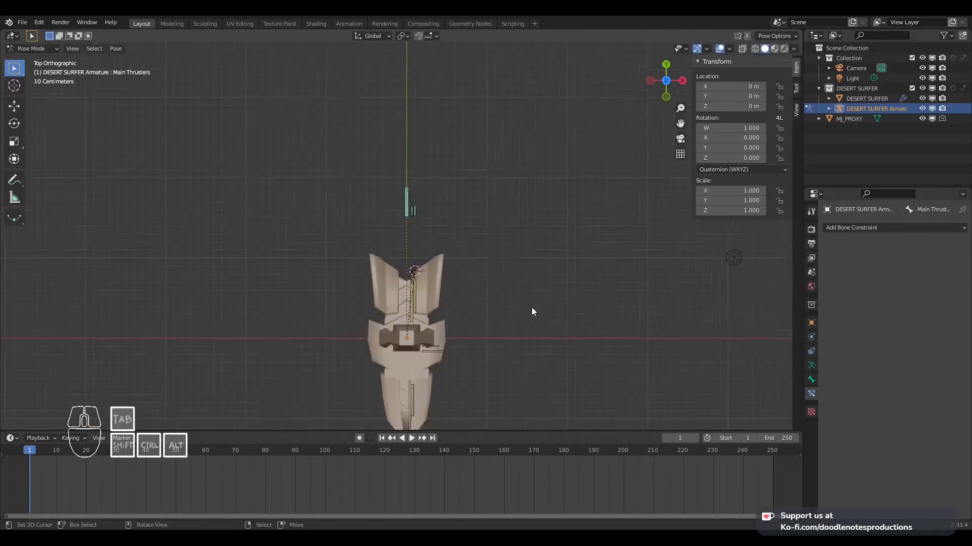
# Test-move the Main Thrusters bone in the right side view and cancel the move
pyautogui.moveTo(534, 312); pyautogui.dragTo(674, 297, button='middle')
pyautogui.scroll(3, 375, 227)
pyautogui.press('KP_3')
pyautogui.scroll(2, 673, 301)
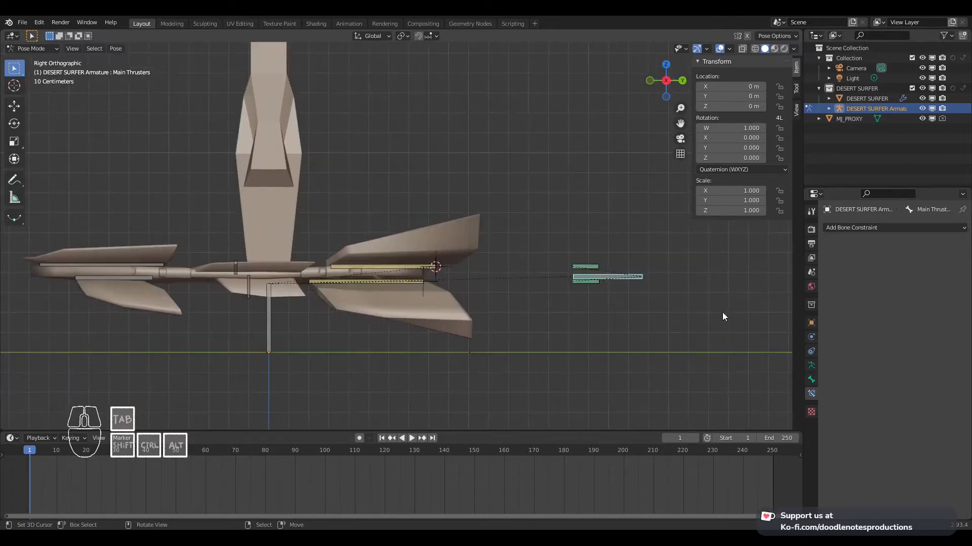
pyautogui.press('g')
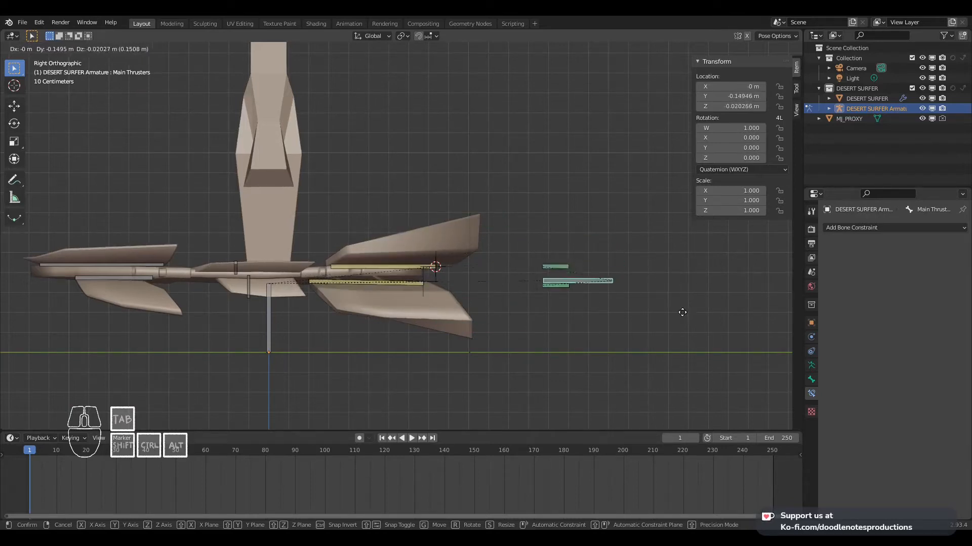
pyautogui.rightClick(580, 302)
# Try an Inverse Kinematics constraint on the Fin_Front_Top.L bone with Fin_Back_Top_IK as target, and undo it
pyautogui.click(575, 266)
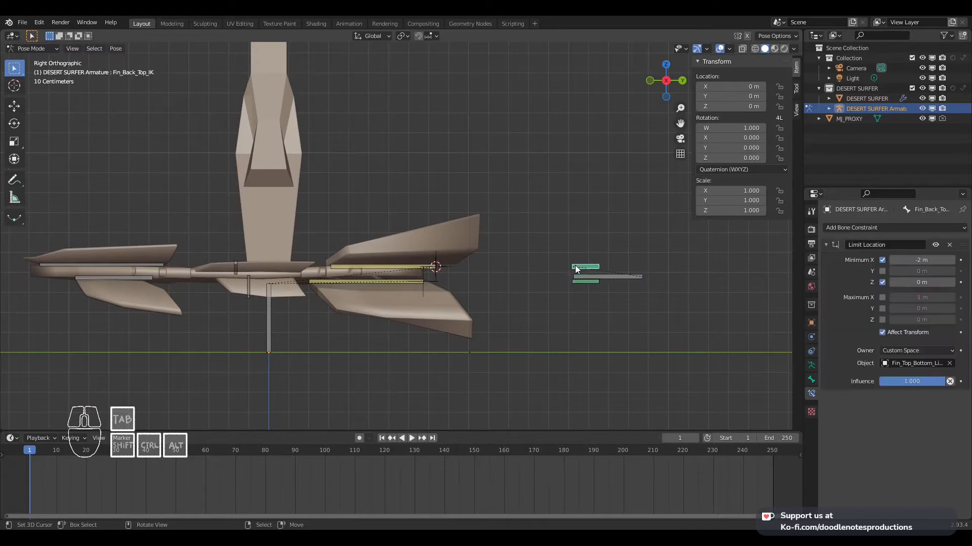
pyautogui.keyDown('shift'); pyautogui.click(149, 271); pyautogui.keyUp('shift')
pyautogui.hotkey('shift', 'ctrl', 'c')
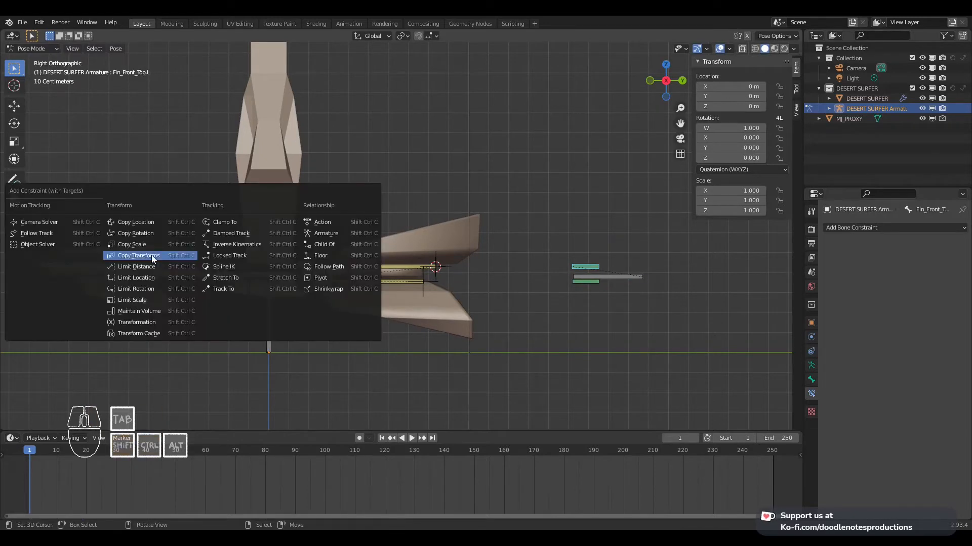
pyautogui.click(242, 244)
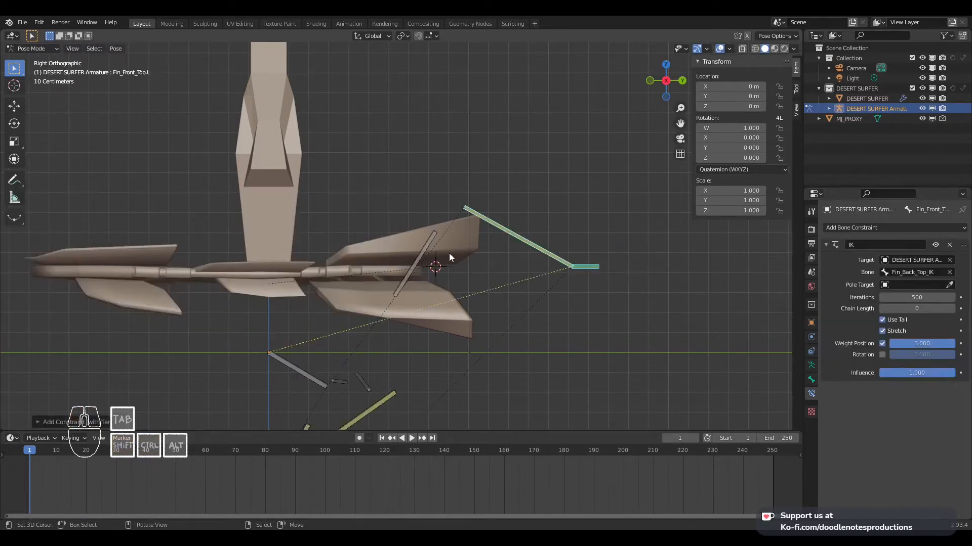
pyautogui.hotkey('ctrl', 'z')
pyautogui.hotkey('ctrl', 'z')
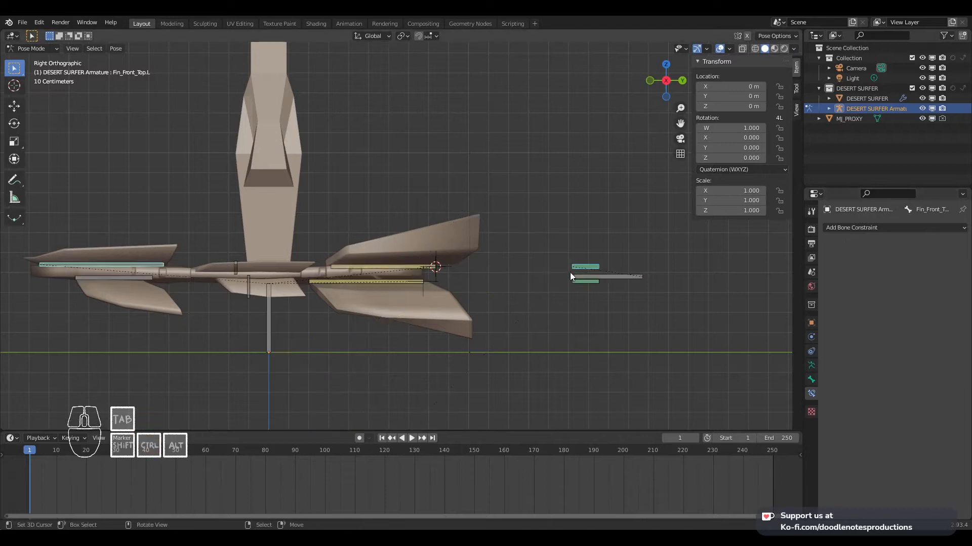
# Add an Inverse Kinematics constraint to Fin_Front_Top.L targeting Fin_Back_Top_IK and set its Chain Length to 1
pyautogui.keyDown('shift'); pyautogui.click(154, 262); pyautogui.keyUp('shift')
pyautogui.hotkey('shift', 'ctrl', 'c')
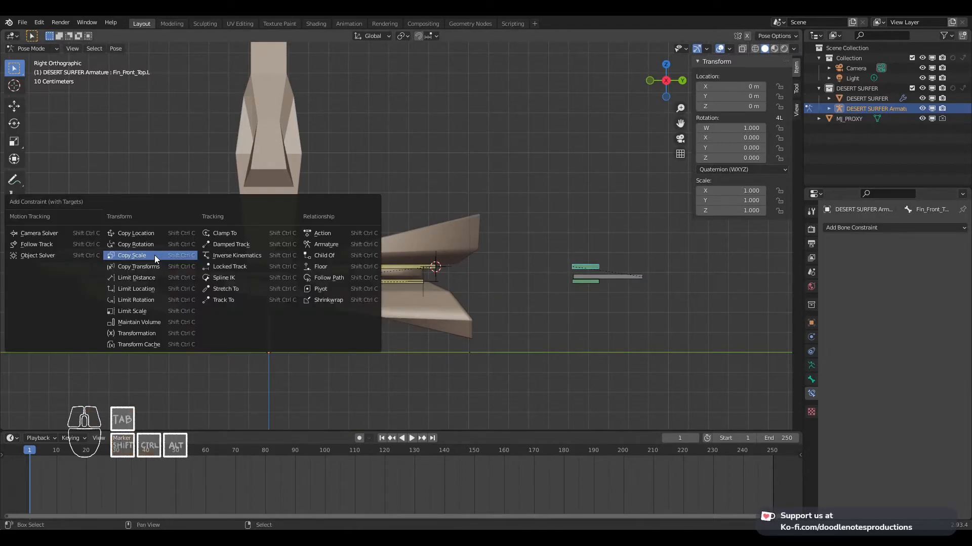
pyautogui.click(242, 256)
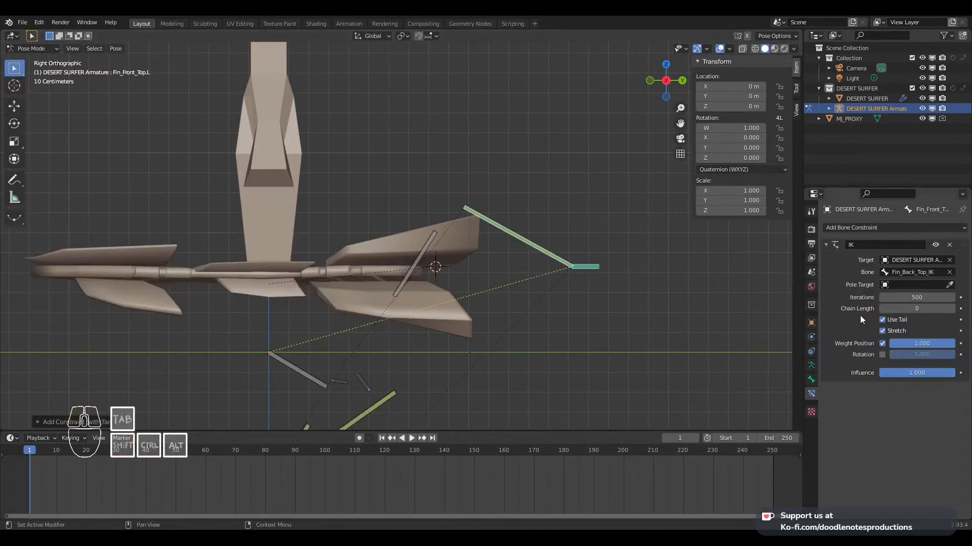
pyautogui.click(953, 309)
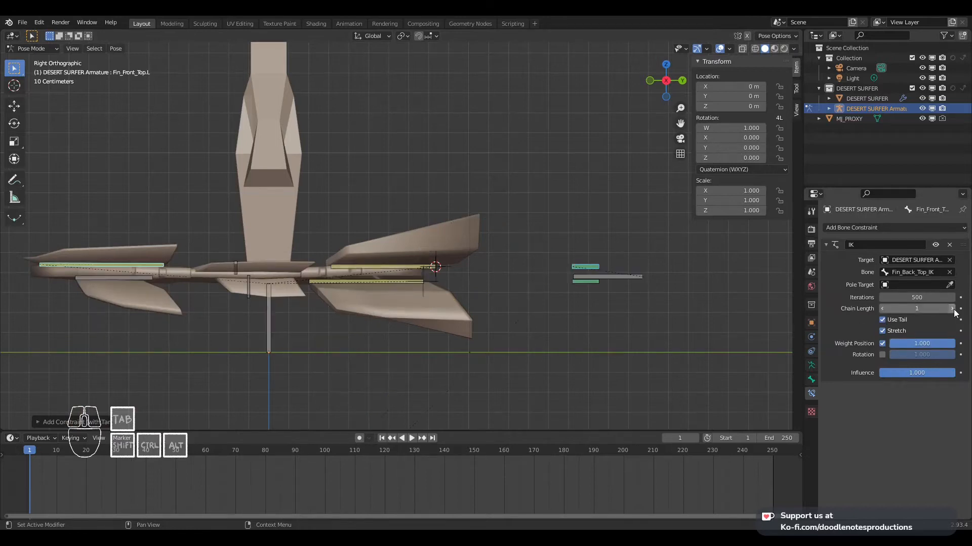
# Test-move the Main Thrusters bone in the side and top views to check the front top fin, cancelling each move
pyautogui.click(623, 276)
pyautogui.press('g')
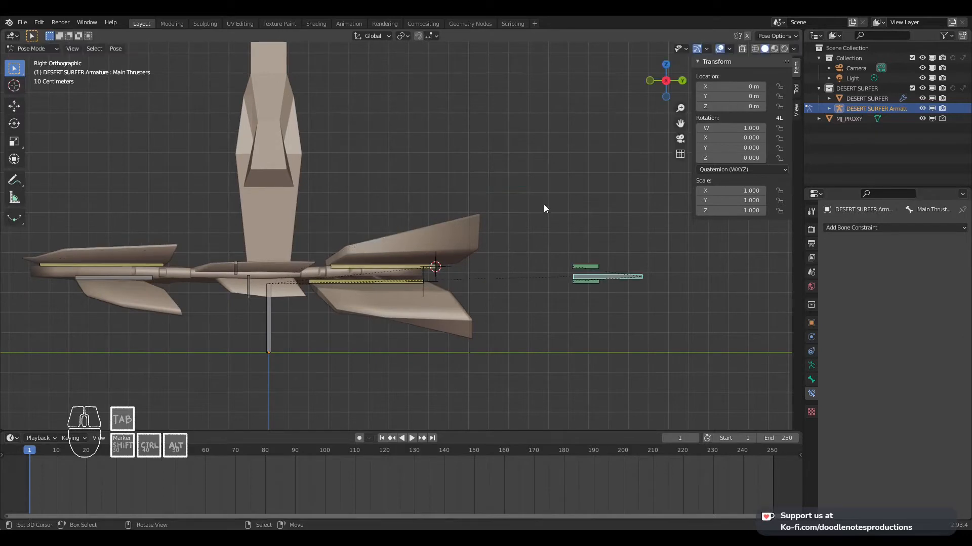
pyautogui.press('KP_7')
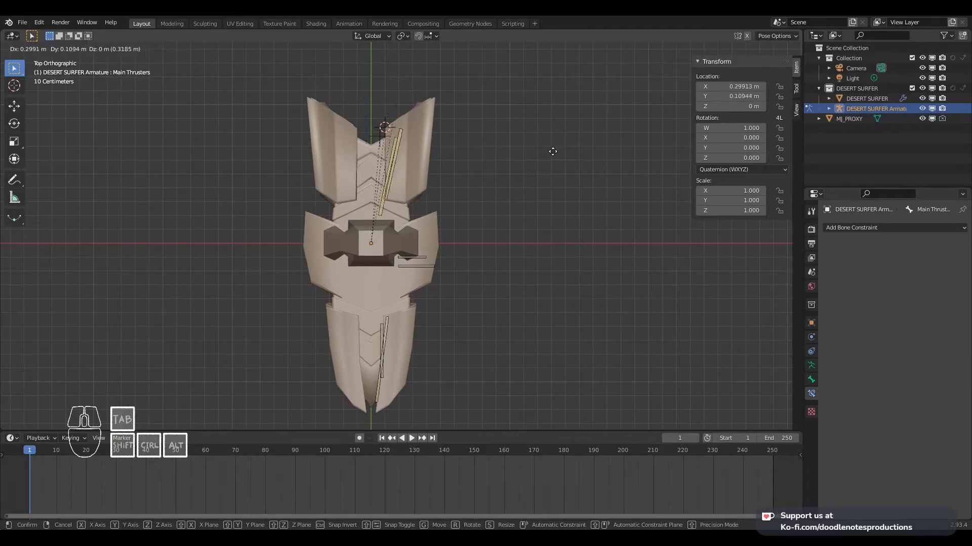
pyautogui.rightClick(499, 150)
# Add an Inverse Kinematics constraint to Fin_Front_Bottom.L targeting Fin_Back_Bottom_IK, set its Chain Length to 1, and save the file
pyautogui.press('KP_3')
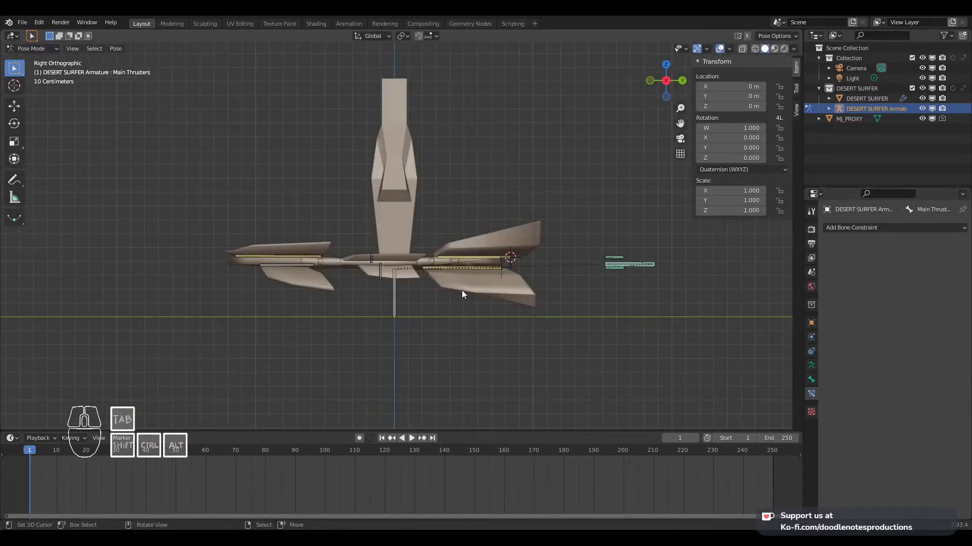
pyautogui.scroll(2, 432, 253)
pyautogui.click(708, 282)
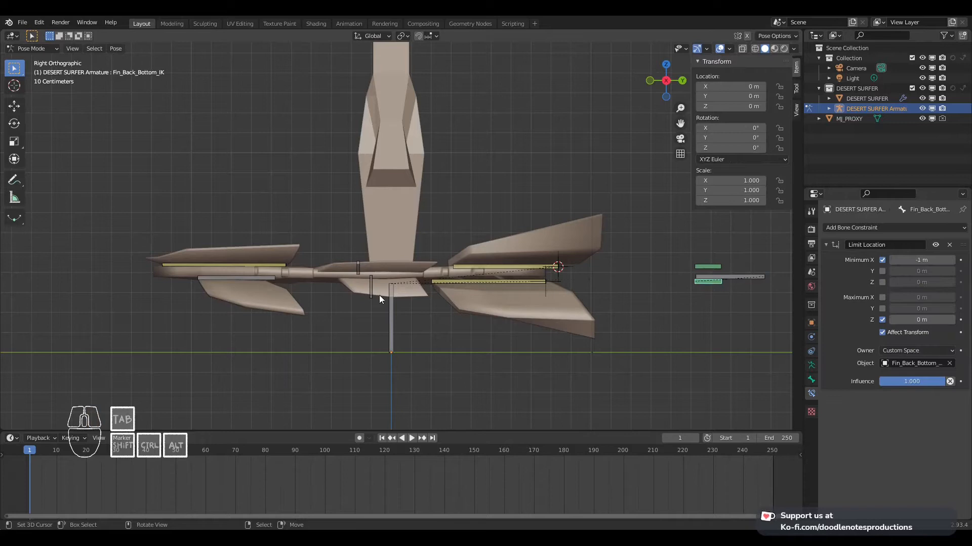
pyautogui.keyDown('shift'); pyautogui.click(263, 280); pyautogui.keyUp('shift')
pyautogui.hotkey('ctrl', 'shift', 'c')
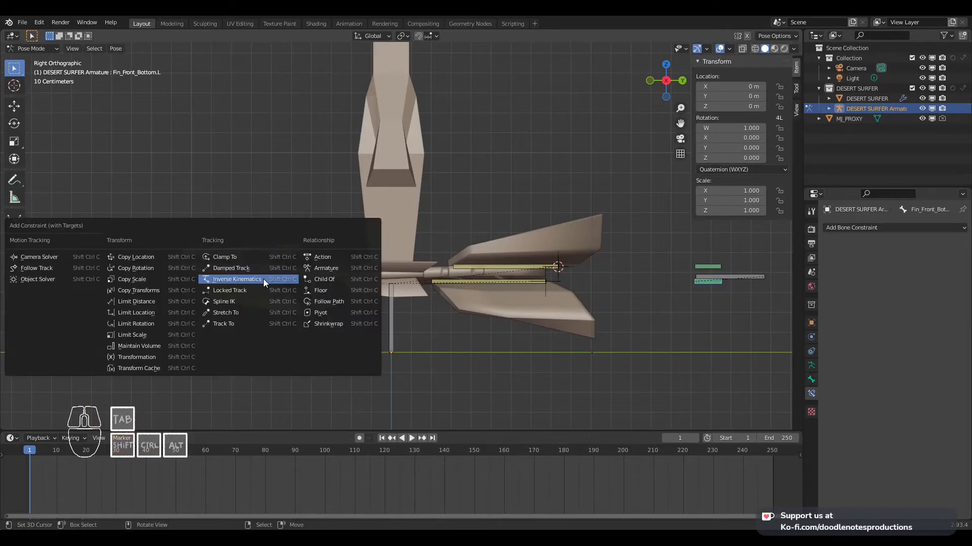
pyautogui.click(263, 279)
pyautogui.click(952, 309)
pyautogui.hotkey('ctrl', 's')
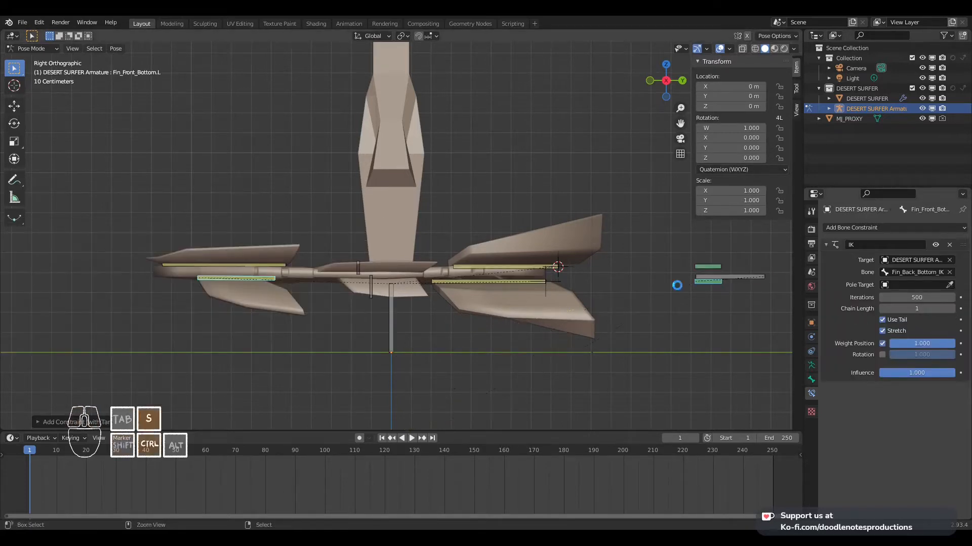
# Test-move the Main Thrusters bone freely up and down in the right side view to check all fins, cancelling each move
pyautogui.click(724, 276)
pyautogui.press('g')
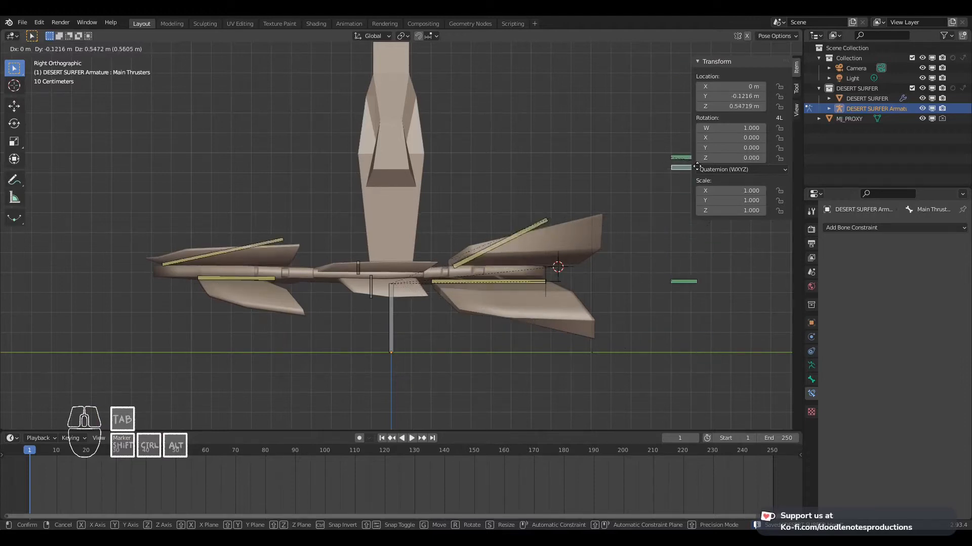
pyautogui.rightClick(664, 256)
pyautogui.press('g')
pyautogui.rightClick(617, 225)
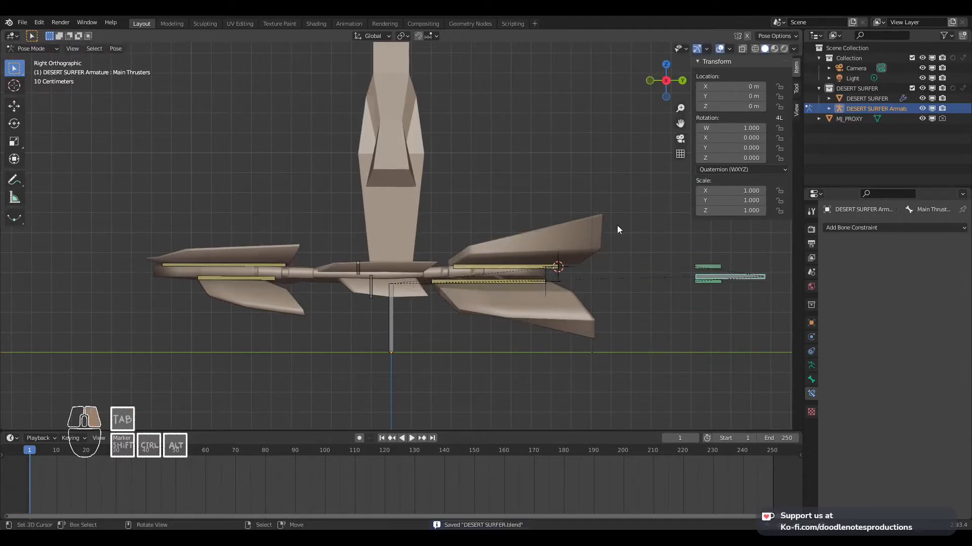
pyautogui.press('g')
pyautogui.rightClick(636, 195)
pyautogui.press('g')
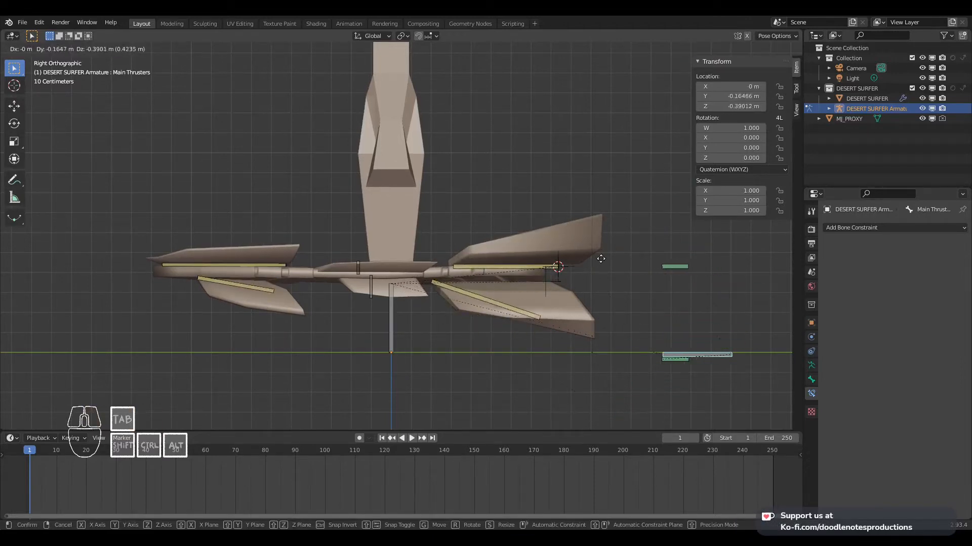
pyautogui.rightClick(670, 275)
pyautogui.press('g')
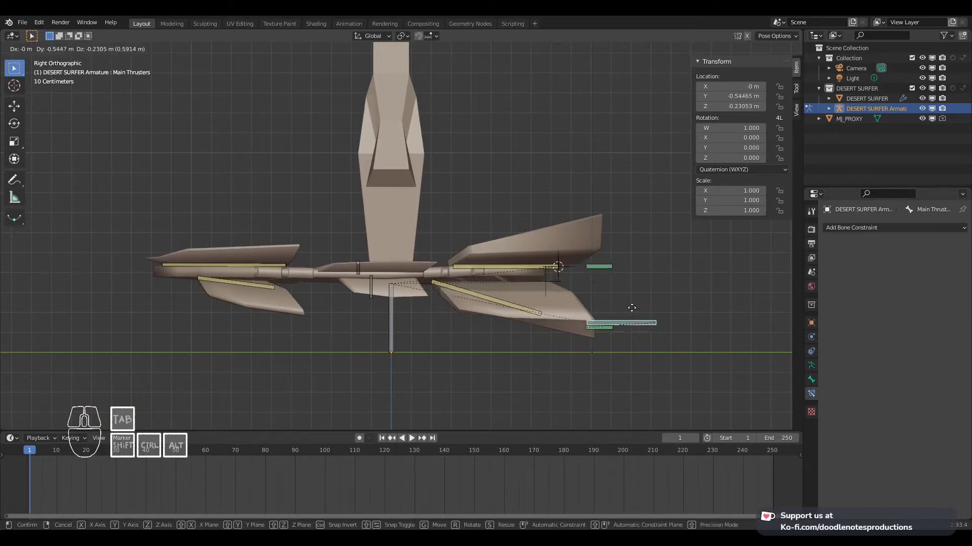
pyautogui.rightClick(706, 286)
pyautogui.press('g')
pyautogui.rightClick(705, 284)
# Test-move the Main Thrusters bone along the Y axis and cancel the move
pyautogui.press('g')
pyautogui.press('y')
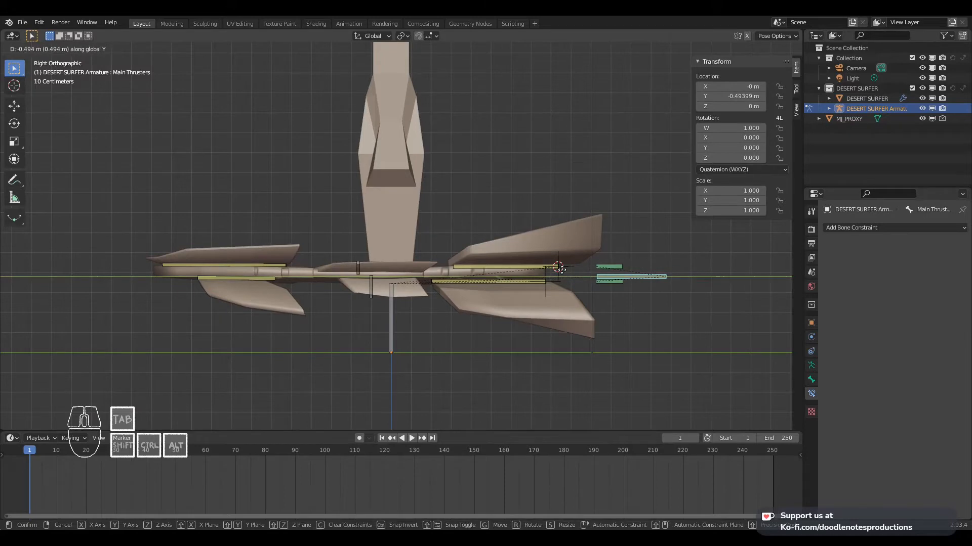
pyautogui.rightClick(610, 279)
# Test-move the Fin_Back_Top_IK and Main Thrusters bones in the side view to compare their motion, cancelling each move
pyautogui.click(707, 269)
pyautogui.scroll(2, 556, 256)
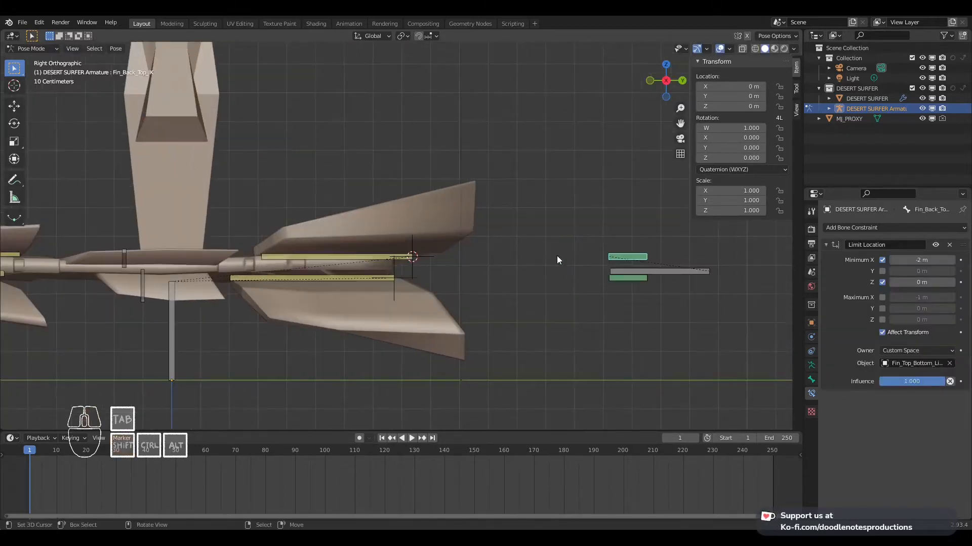
pyautogui.press('g')
pyautogui.rightClick(450, 424)
pyautogui.press('g')
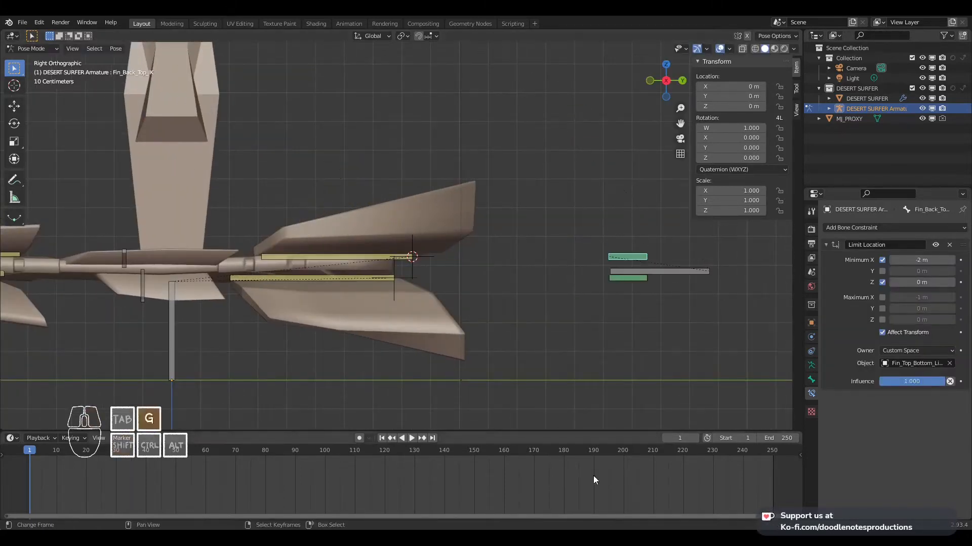
pyautogui.press('g')
pyautogui.rightClick(667, 264)
pyautogui.click(661, 271)
pyautogui.press('g')
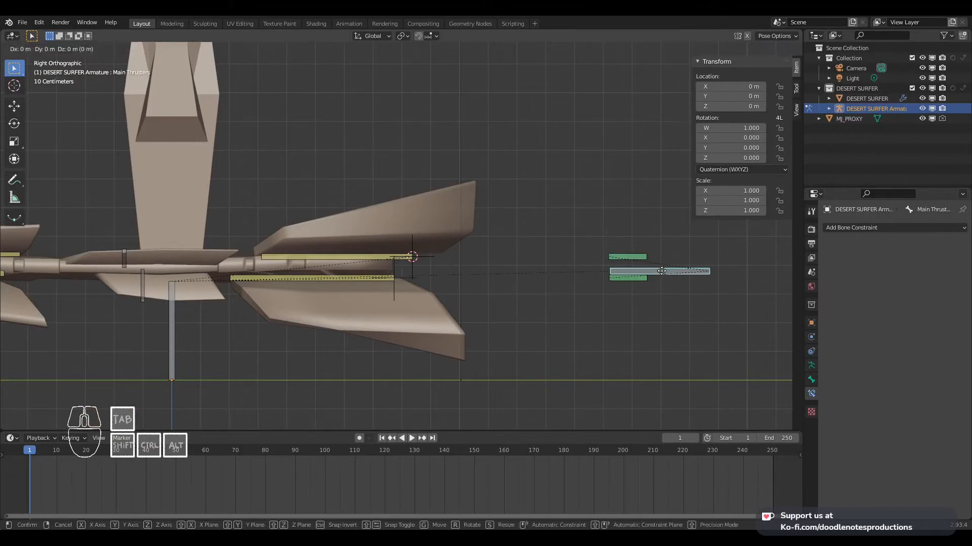
pyautogui.rightClick(768, 265)
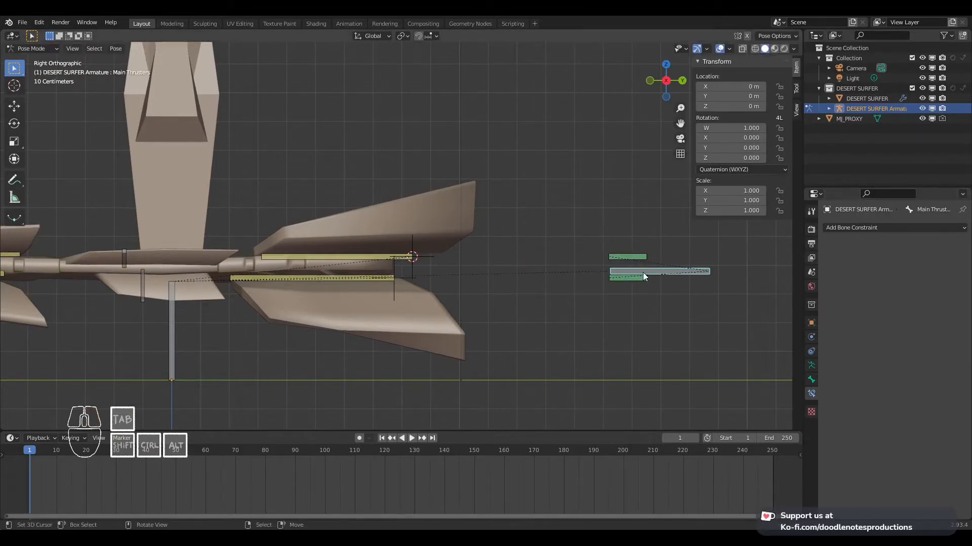
pyautogui.click(636, 259)
pyautogui.press('g')
pyautogui.rightClick(606, 123)
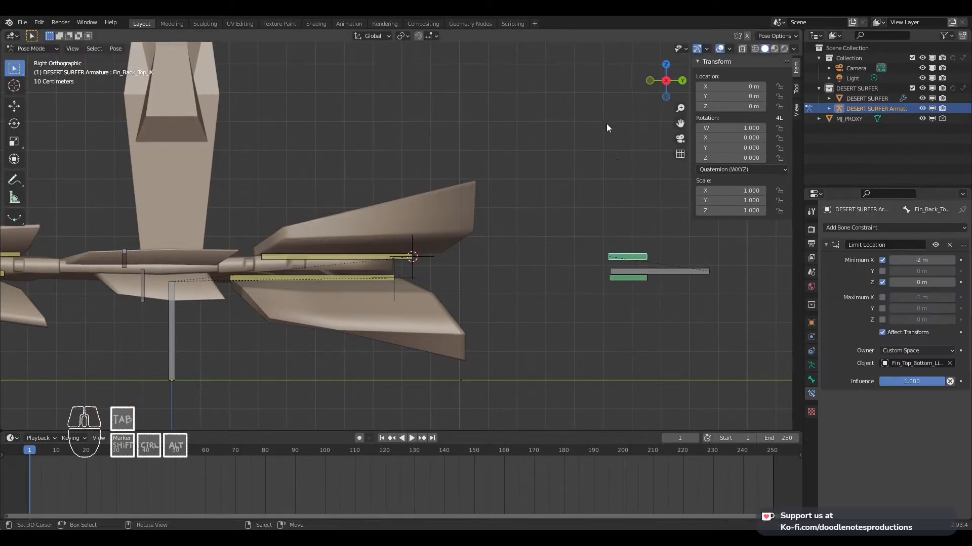
# Add a Transformation constraint to Fin_Back_Top_IK targeting Main Thrusters, with both Target and Owner set to Local Space
pyautogui.click(673, 275)
pyautogui.keyDown('shift'); pyautogui.click(638, 257); pyautogui.keyUp('shift')
pyautogui.hotkey('shift', 'ctrl', 'c')
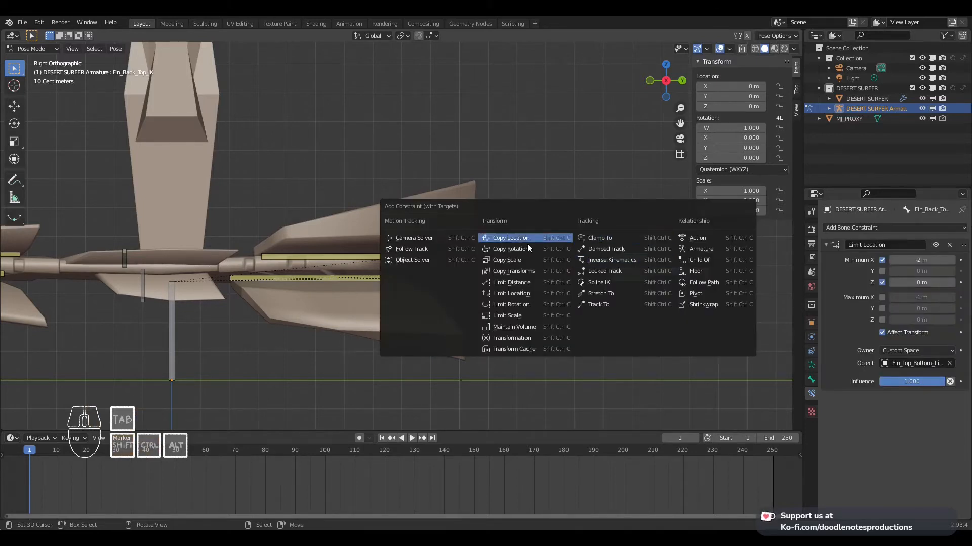
pyautogui.click(524, 337)
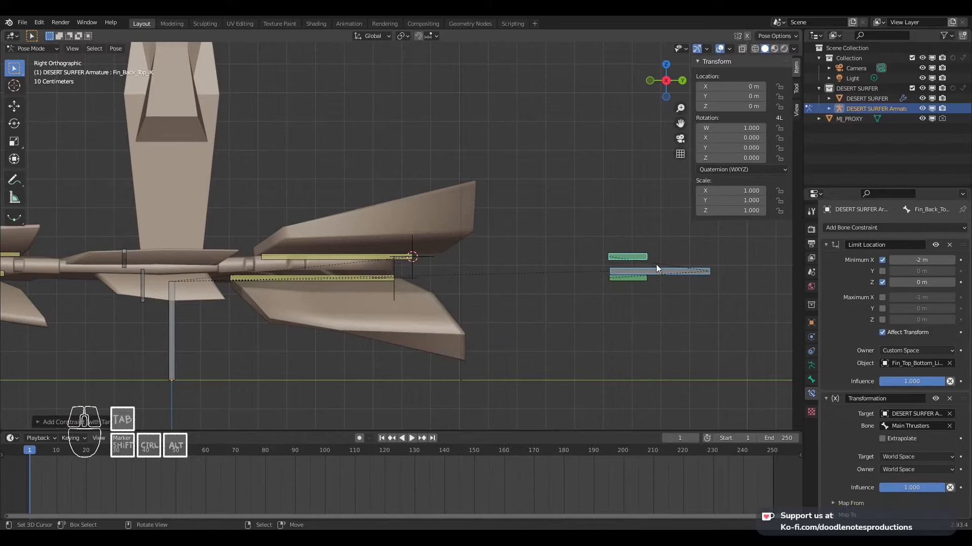
pyautogui.scroll(-2, 878, 392)
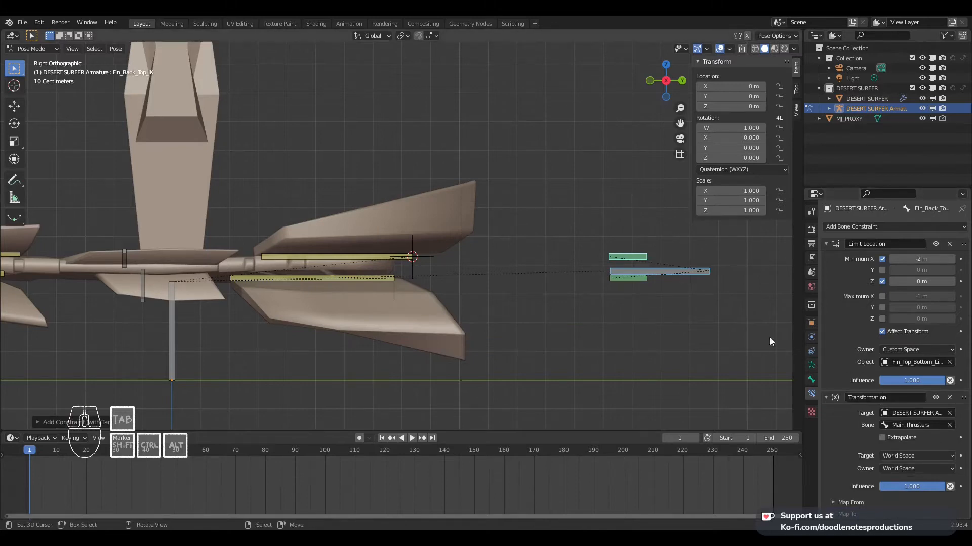
pyautogui.click(903, 458)
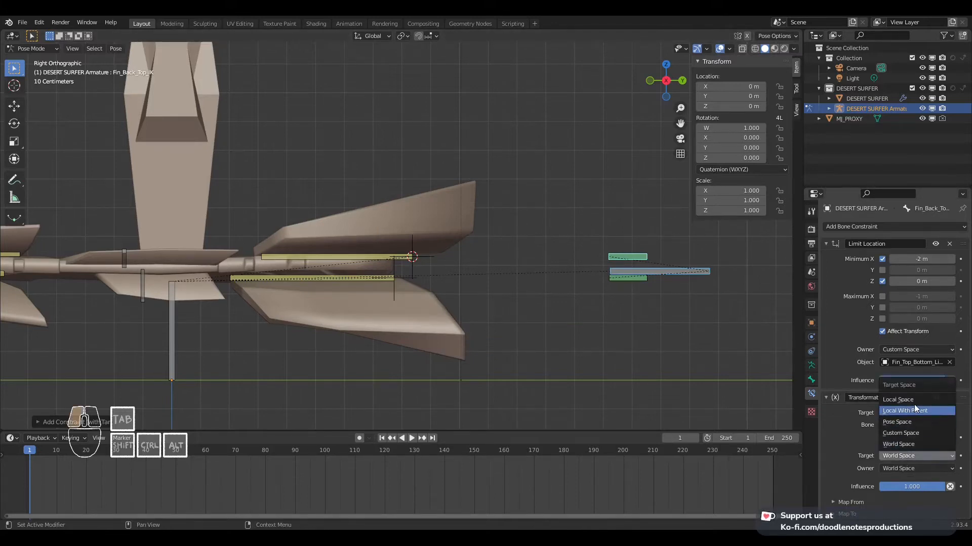
pyautogui.click(903, 469)
pyautogui.click(906, 409)
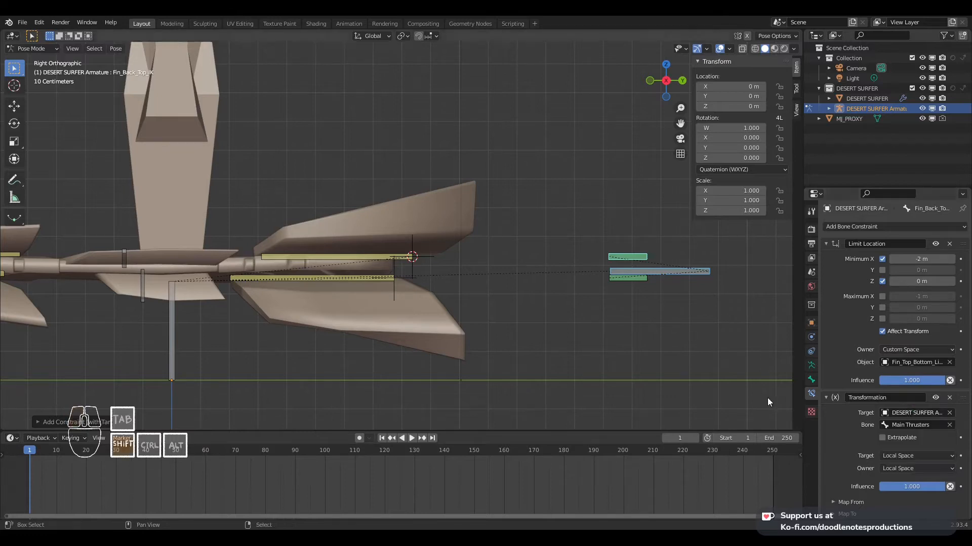
# Map the Transformation constraint from location Y Min -1 m to location Z, with Y as source axis and Min 1 m
pyautogui.keyDown('shift'); pyautogui.moveTo(767, 398); pyautogui.dragTo(750, 366, button='middle'); pyautogui.keyUp('shift')
pyautogui.keyDown('shift'); pyautogui.moveTo(600, 223); pyautogui.dragTo(486, 278, button='middle'); pyautogui.keyUp('shift')
pyautogui.scroll(-2, 487, 278)
pyautogui.rightClick(487, 279)
pyautogui.click(855, 503)
pyautogui.scroll(-1, 913, 435)
pyautogui.scroll(-8, 913, 434)
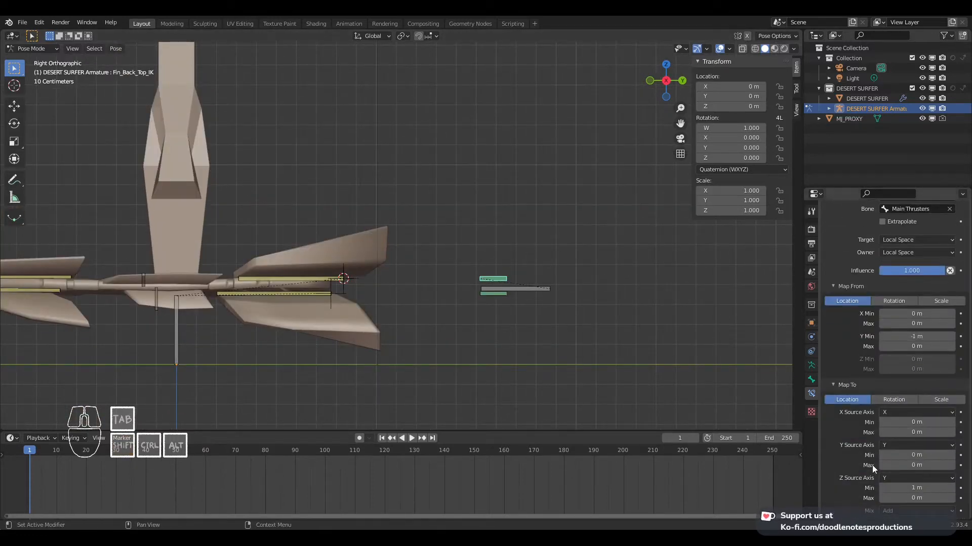
# Test-move the Main Thrusters bone along Y and freely to check the top fins' reaction, cancelling each move
pyautogui.click(512, 286)
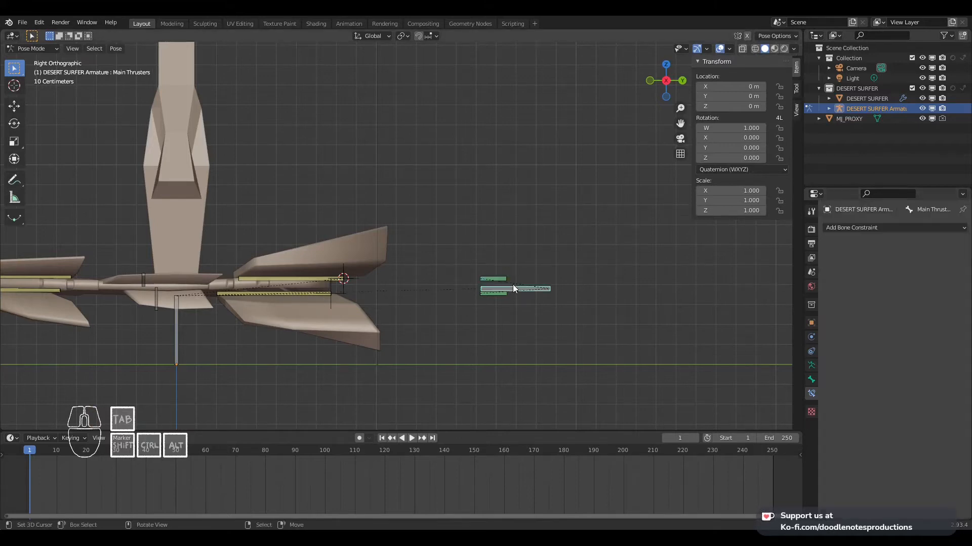
pyautogui.press('g')
pyautogui.press('y')
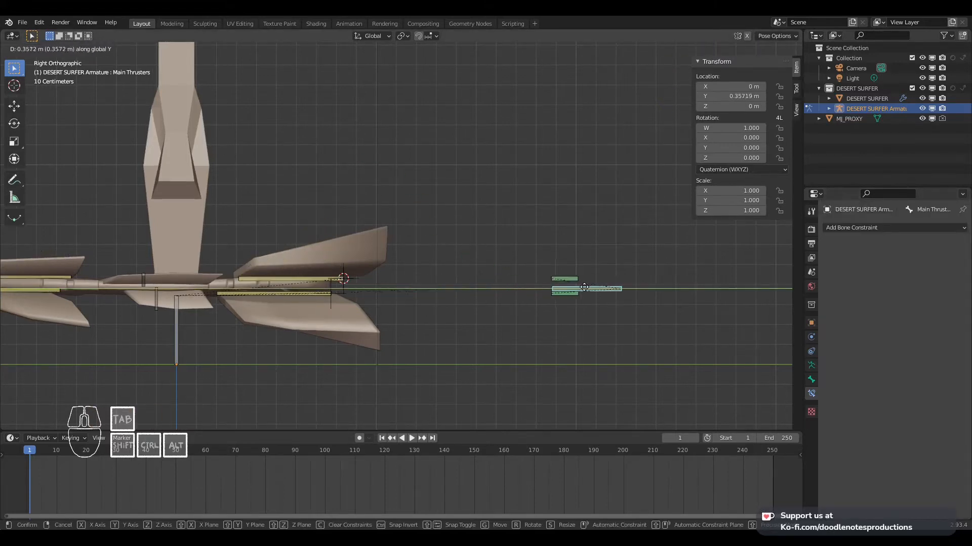
pyautogui.rightClick(463, 293)
pyautogui.press('g')
pyautogui.rightClick(494, 289)
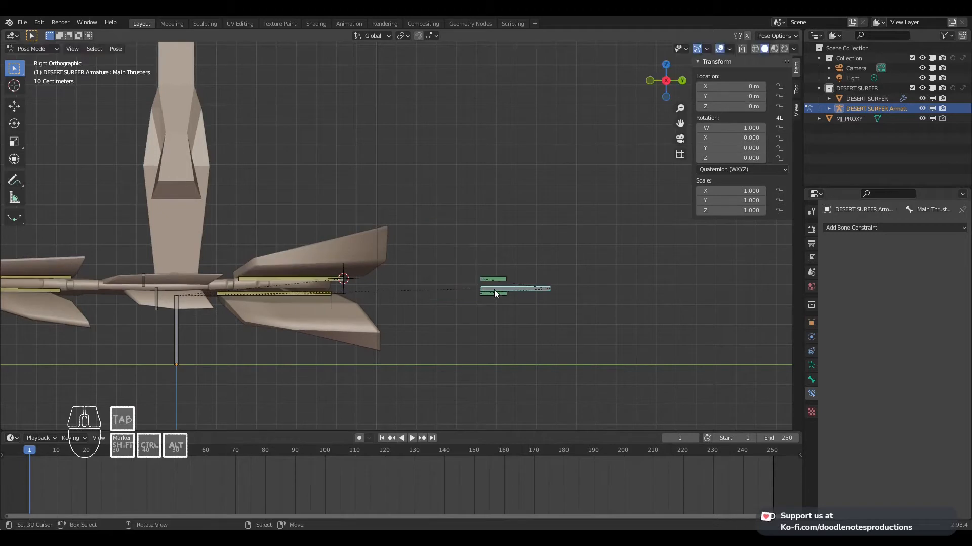
pyautogui.keyDown('shift'); pyautogui.moveTo(493, 289); pyautogui.dragTo(628, 264, button='middle'); pyautogui.keyUp('shift')
pyautogui.press('g')
pyautogui.rightClick(508, 266)
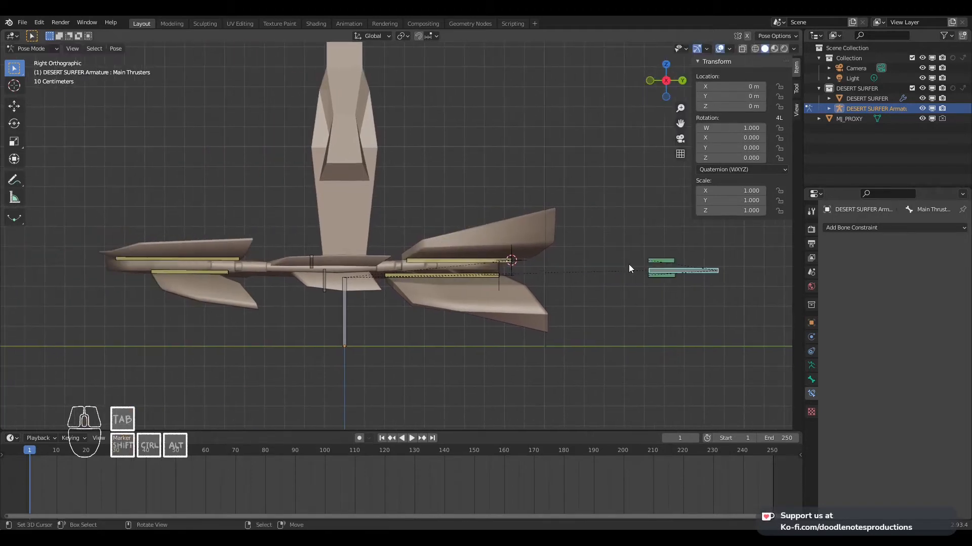
pyautogui.press('g')
pyautogui.rightClick(507, 274)
# Move the Main Thrusters bone about -0.52 m along Y, inspect the raised top fins in perspective, and clear its location
pyautogui.press('g')
pyautogui.press('y')
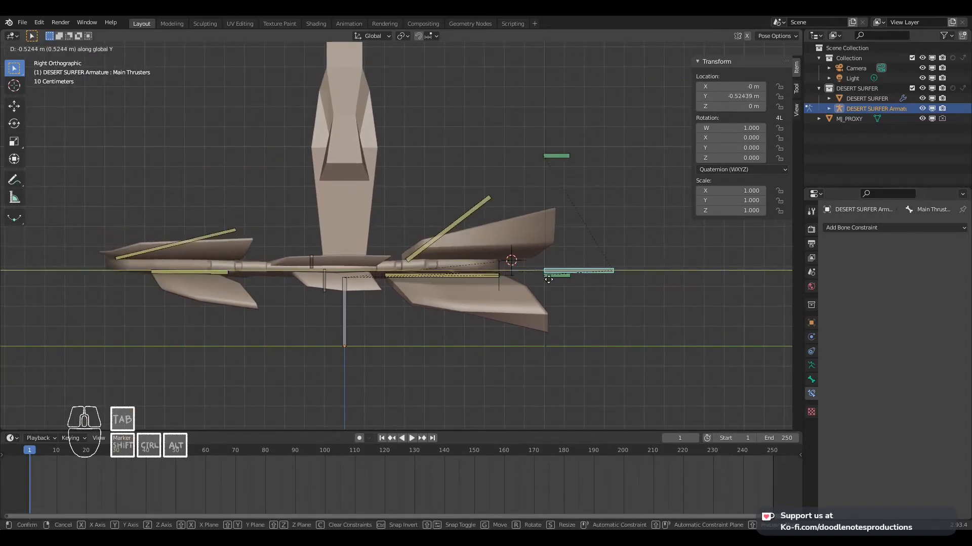
pyautogui.click(387, 242)
pyautogui.moveTo(386, 242); pyautogui.dragTo(426, 269, button='middle')
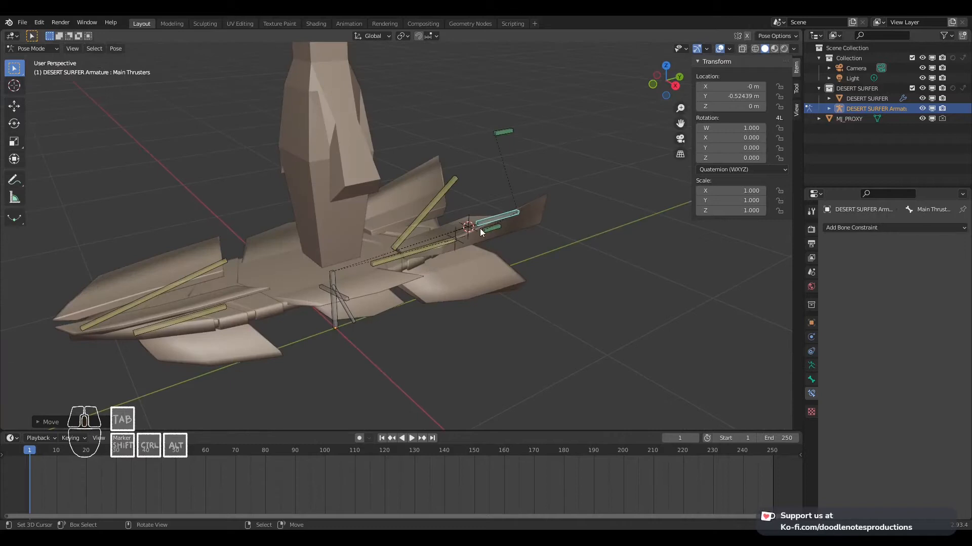
pyautogui.press('KP_3')
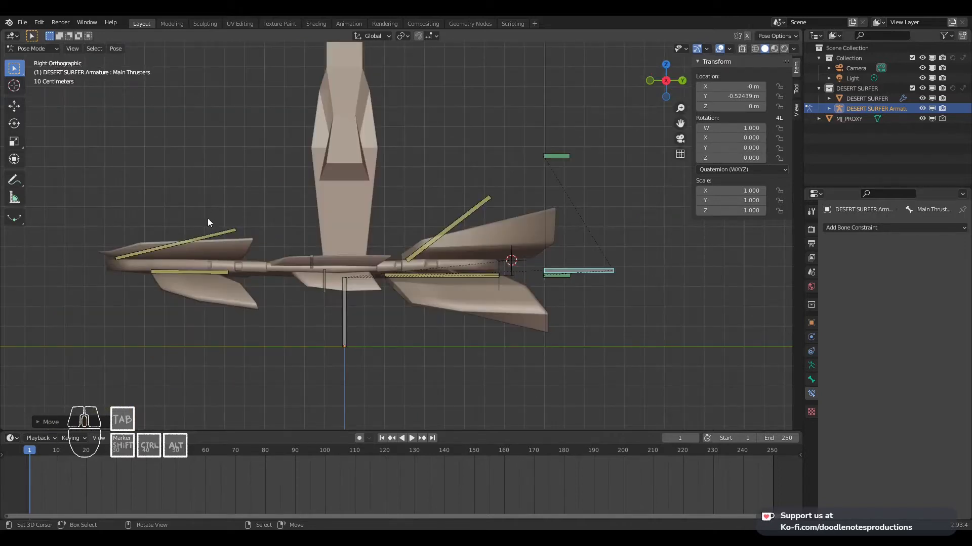
pyautogui.hotkey('alt', 'g')
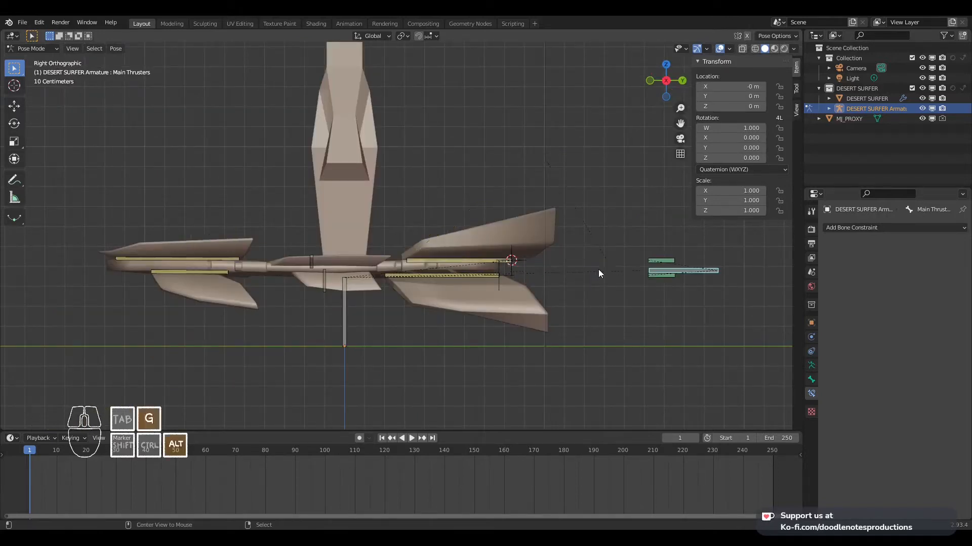
# Check the Fin_Back_Bottom_IK bone's constraints, then test-move Main Thrusters along Y and cancel the move
pyautogui.click(666, 277)
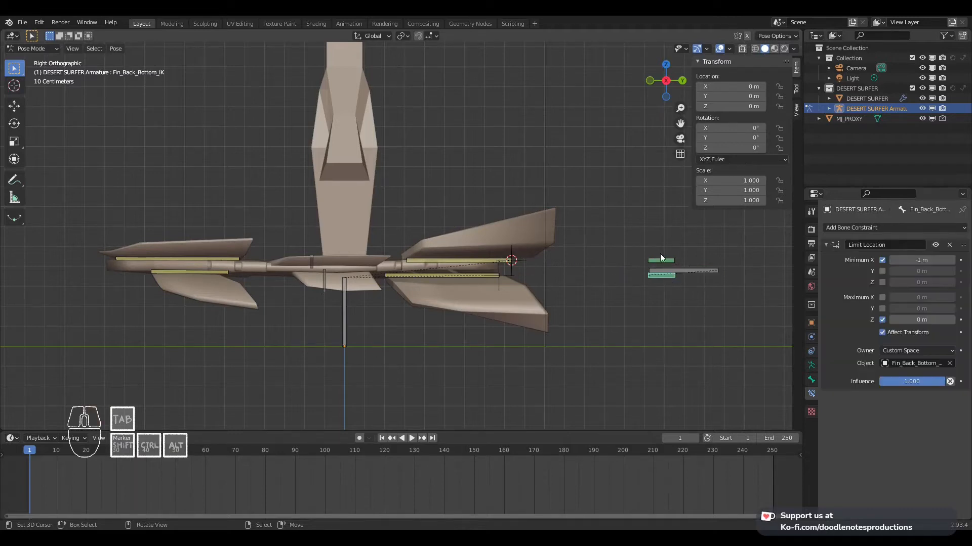
pyautogui.keyDown('shift'); pyautogui.moveTo(660, 287); pyautogui.dragTo(556, 290, button='middle'); pyautogui.keyUp('shift')
pyautogui.click(636, 256)
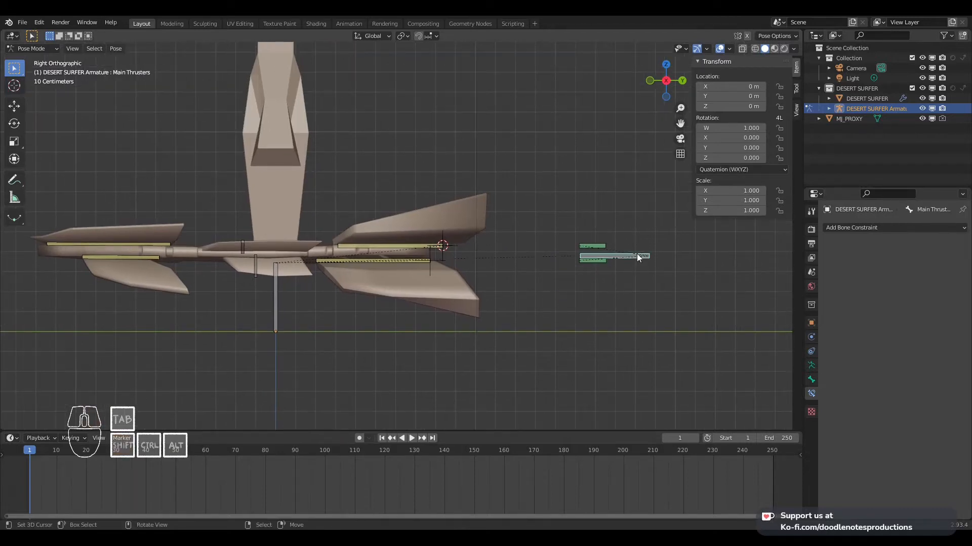
pyautogui.press('g')
pyautogui.press('y')
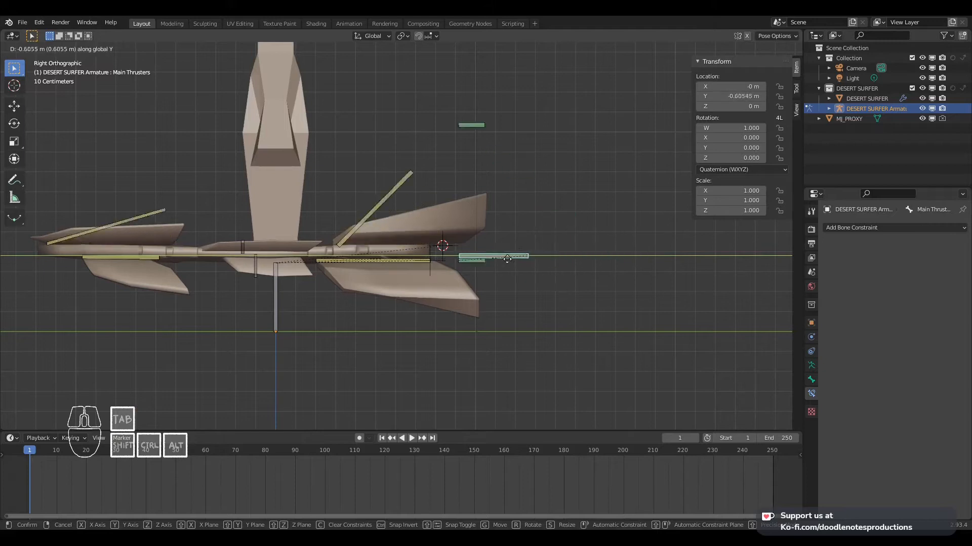
pyautogui.rightClick(608, 275)
# Copy the Transformation constraint from Fin_Back_Top_IK to Fin_Back_Bottom_IK
pyautogui.rightClick(600, 258)
pyautogui.keyDown('shift'); pyautogui.rightClick(607, 247); pyautogui.keyUp('shift')
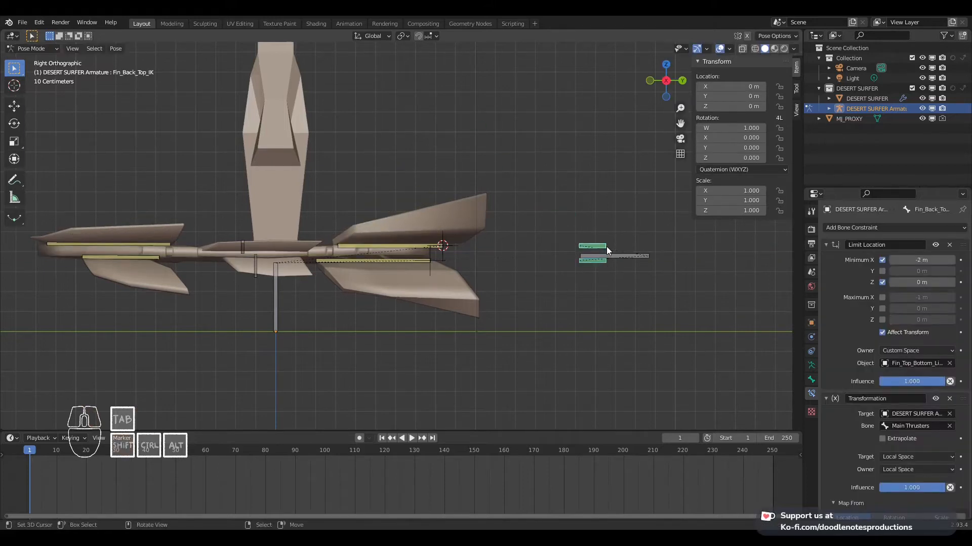
pyautogui.hotkey('ctrl', 'c')
pyautogui.click(607, 248)
pyautogui.click(628, 280)
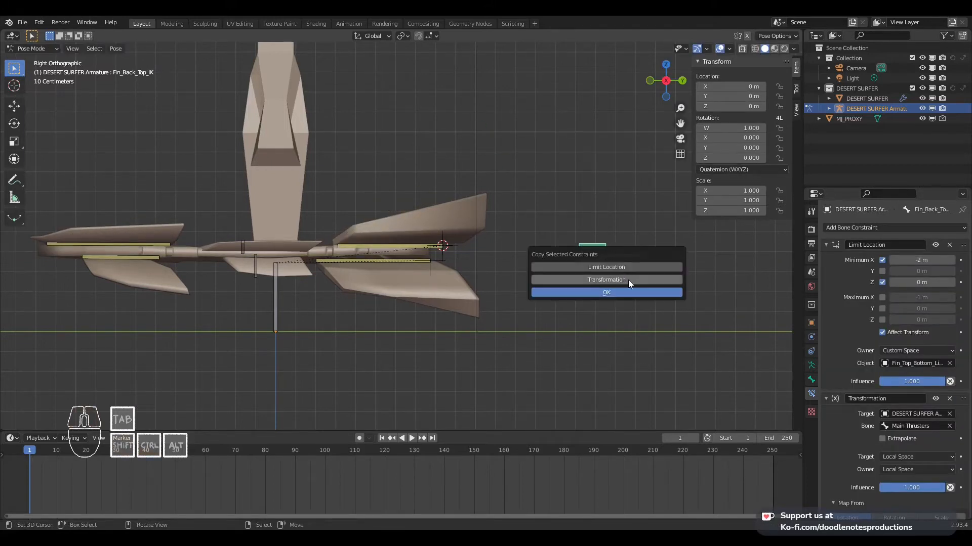
pyautogui.click(618, 292)
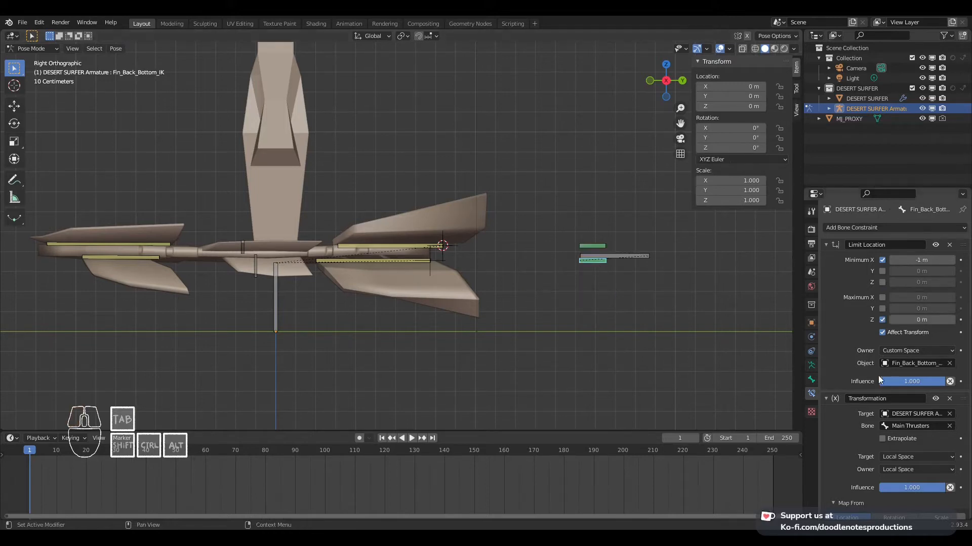
# Test-move the Main Thrusters bone along Y to check the back fins' reaction, and cancel the move
pyautogui.scroll(-3, 878, 375)
pyautogui.click(627, 251)
pyautogui.press('g')
pyautogui.press('y')
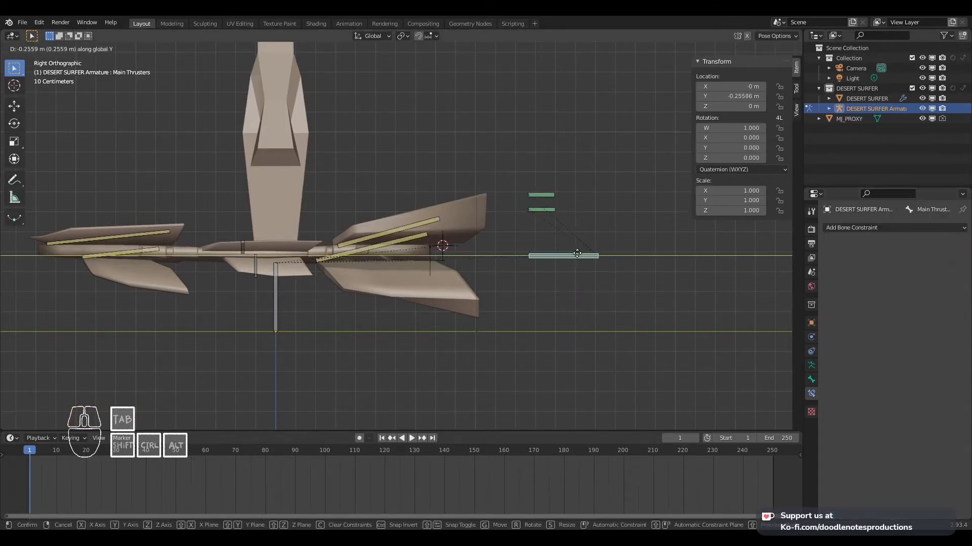
pyautogui.rightClick(607, 253)
# In Fin_Back_Bottom_IK's Transformation constraint, set the Map From location Y Min to 0 m and Y Max to 1 m
pyautogui.click(593, 260)
pyautogui.scroll(-3, 886, 400)
pyautogui.scroll(-3, 910, 423)
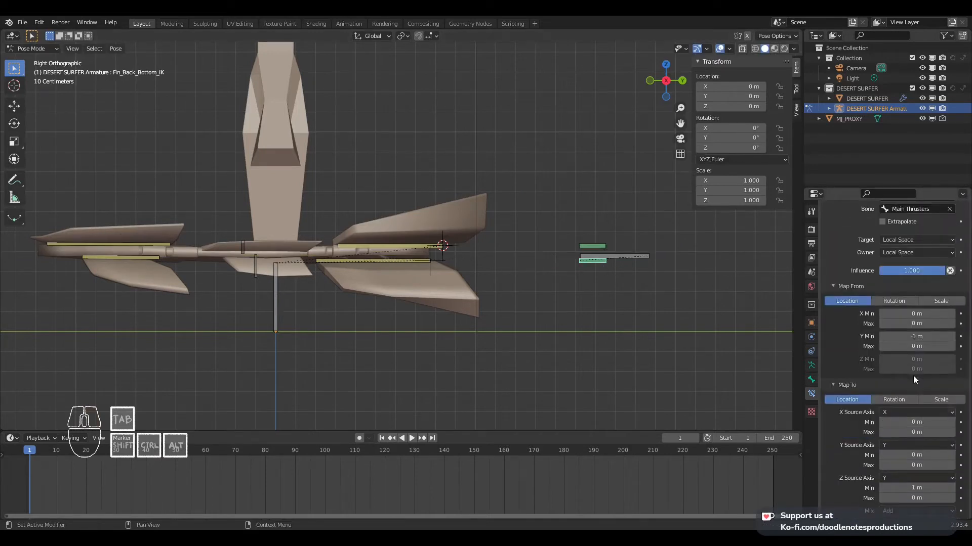
pyautogui.click(917, 336)
pyautogui.click(890, 329)
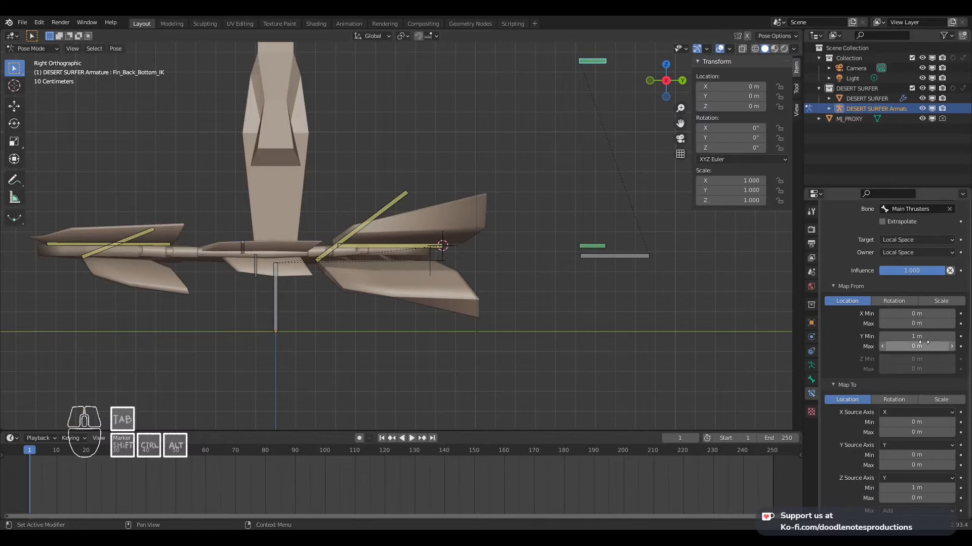
pyautogui.moveTo(924, 342); pyautogui.dragTo(913, 336)
pyautogui.click(921, 347)
pyautogui.press('Return')
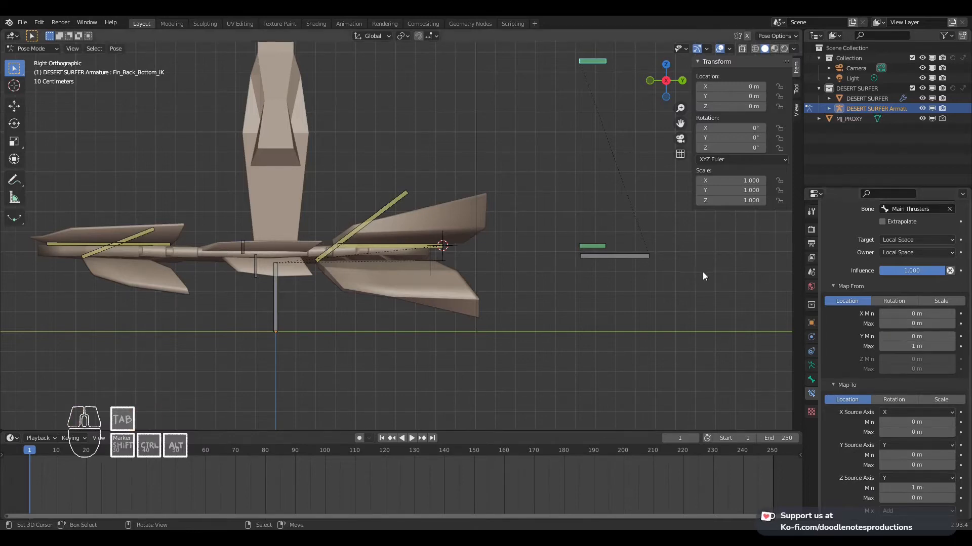
# Set Fin_Back_Bottom_IK's Map From Y Max to 0 m and Y Min to -1 m
pyautogui.click(625, 253)
pyautogui.click(607, 62)
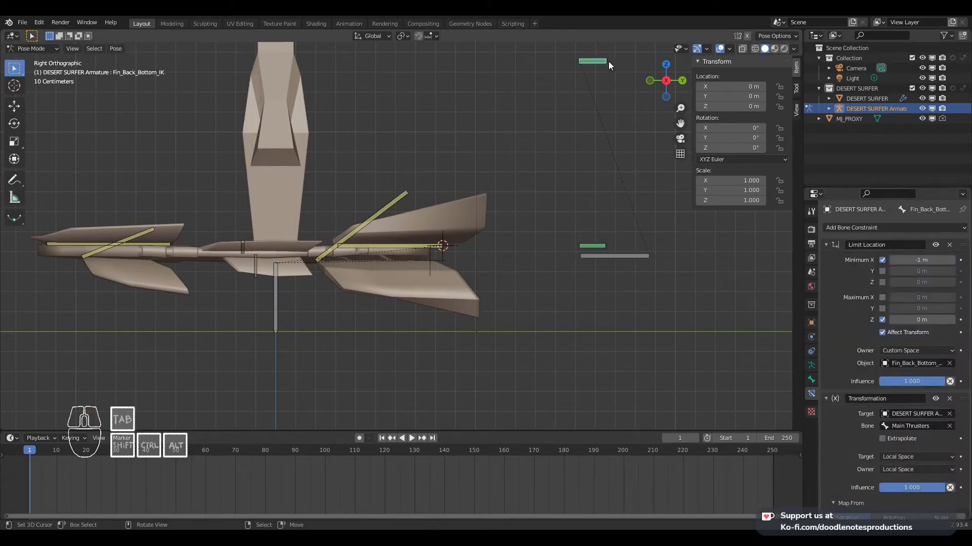
pyautogui.scroll(-5, 935, 420)
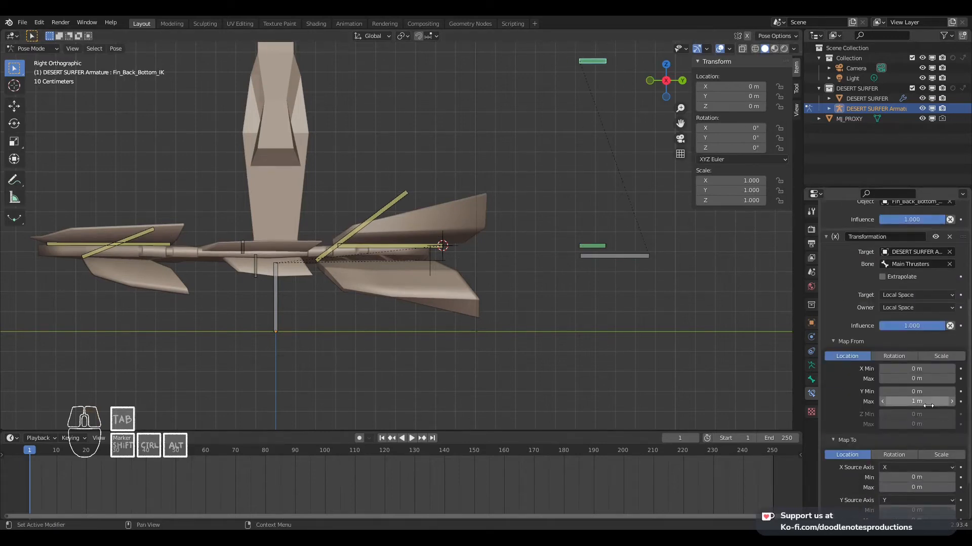
pyautogui.click(928, 402)
pyautogui.click(920, 394)
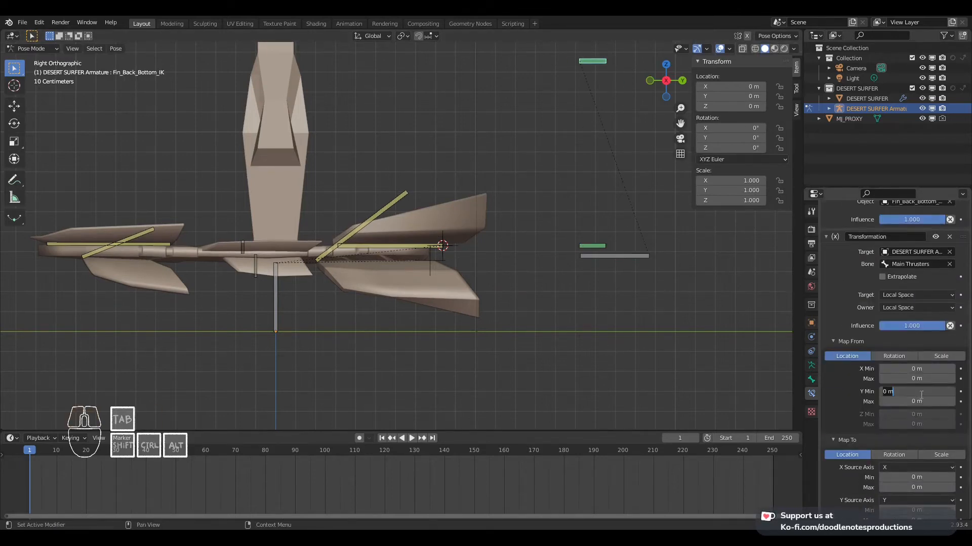
pyautogui.write('-1')
pyautogui.press('Return')
pyautogui.scroll(-3, 890, 396)
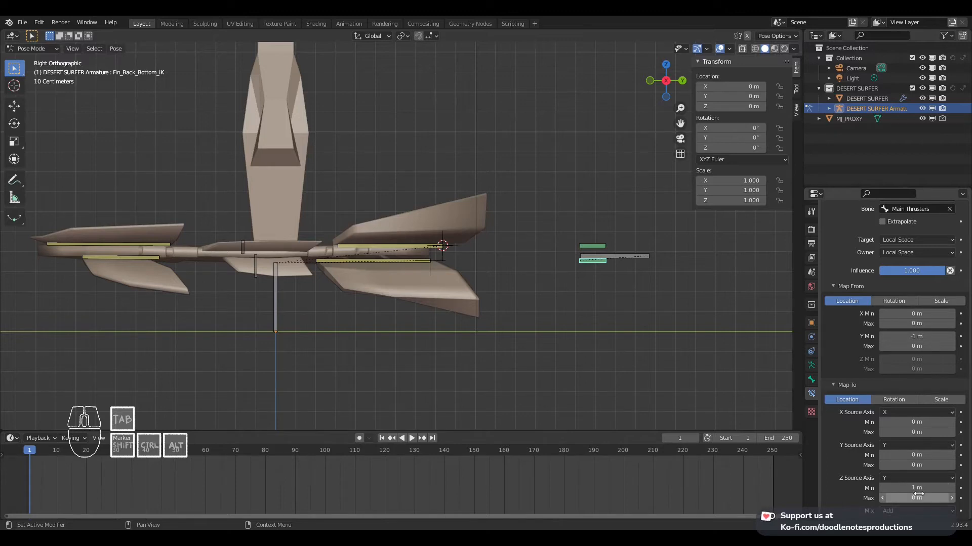
# Swap Fin_Back_Bottom_IK's Map From Y range by setting Y Min to 0 m and Y Max to -1 m
pyautogui.click(917, 337)
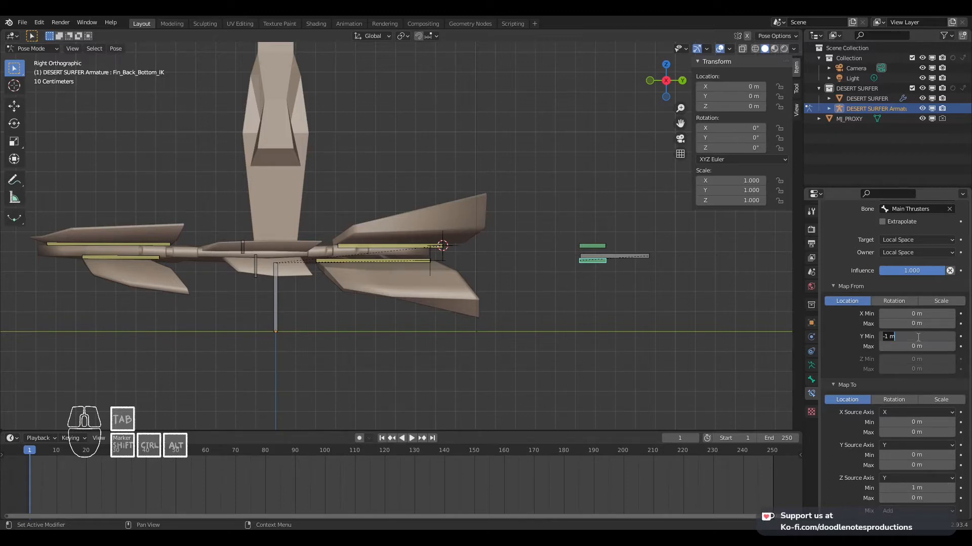
pyautogui.write('0')
pyautogui.press('Return')
pyautogui.click(921, 346)
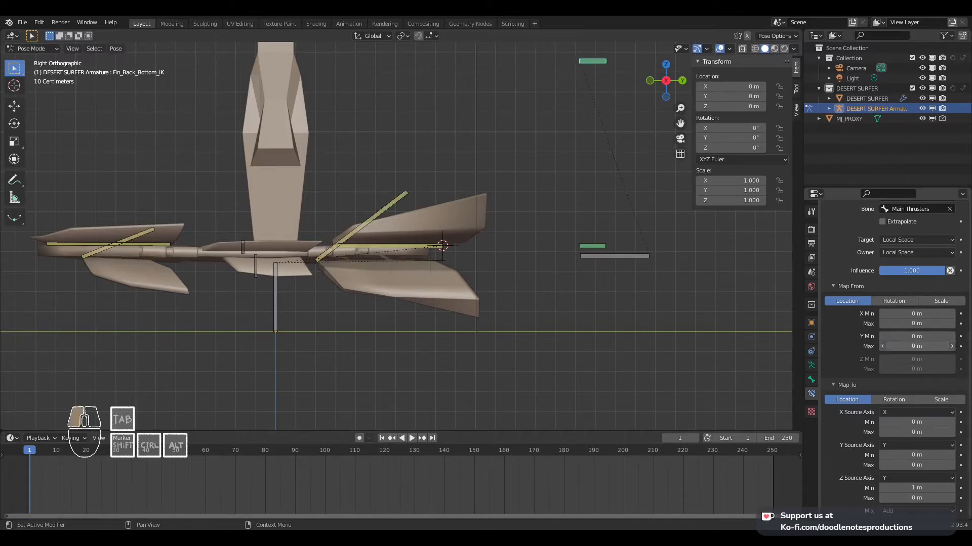
pyautogui.write('-1')
pyautogui.press('Return')
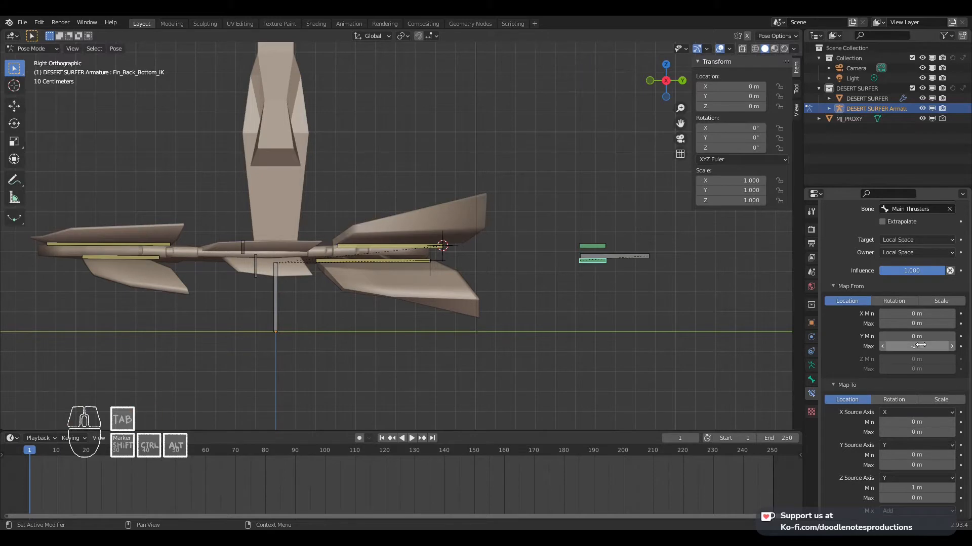
# Test-move the Main Thrusters bone along Y with the swapped source range, and cancel the move
pyautogui.click(635, 251)
pyautogui.press('g')
pyautogui.press('y')
pyautogui.press('Escape')
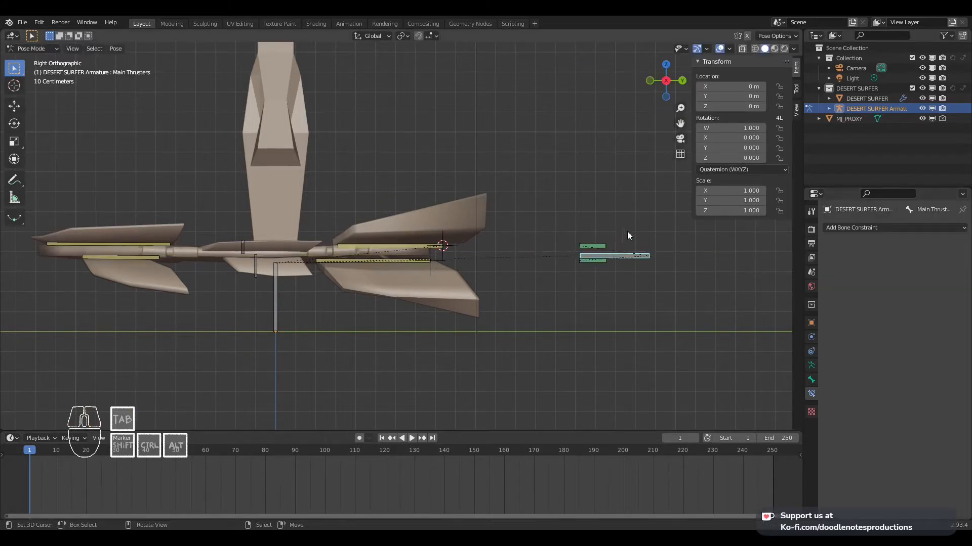
# Set Fin_Back_Bottom_IK's Transformation to map source Y from 0 to 1 m onto Z Min 0 m and Z Max -1 m
pyautogui.click(593, 260)
pyautogui.scroll(-8, 945, 405)
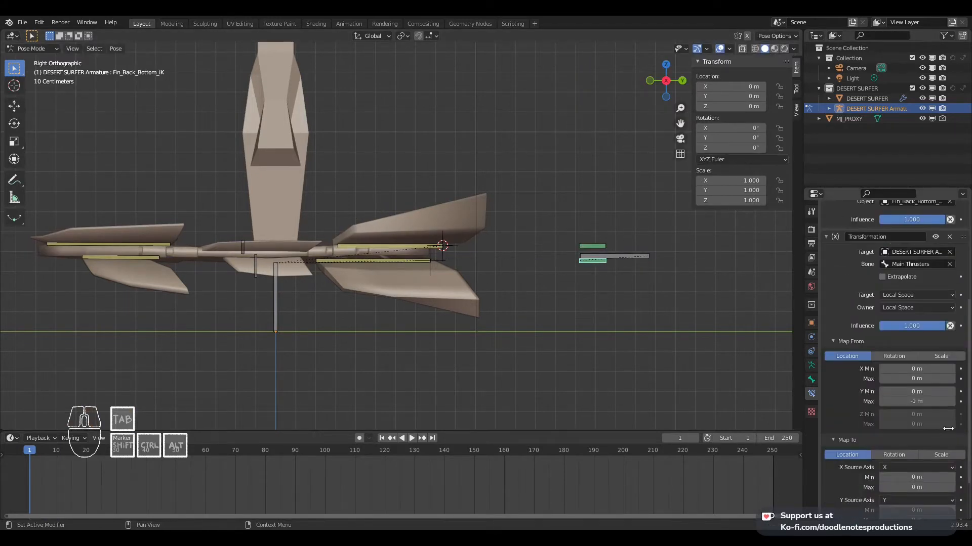
pyautogui.click(919, 398)
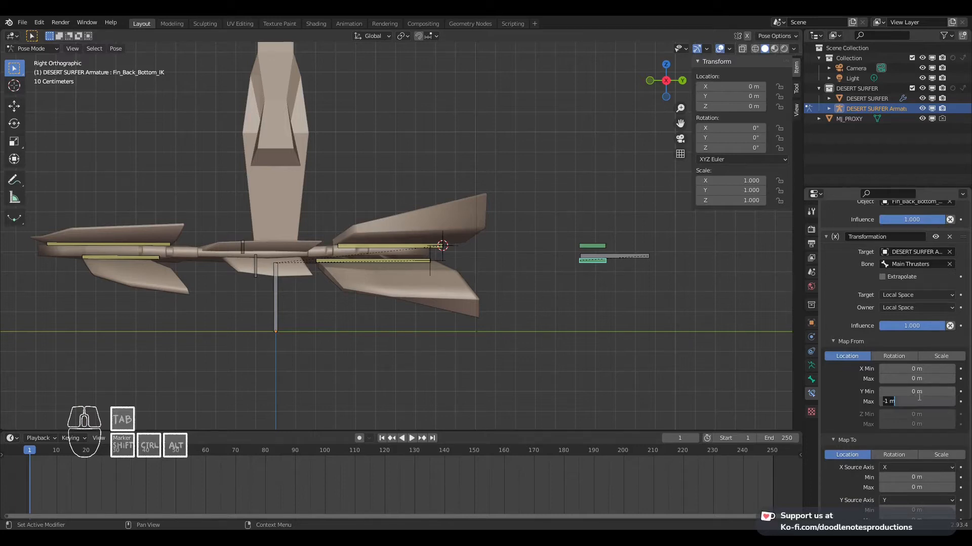
pyautogui.write('0')
pyautogui.press('Return')
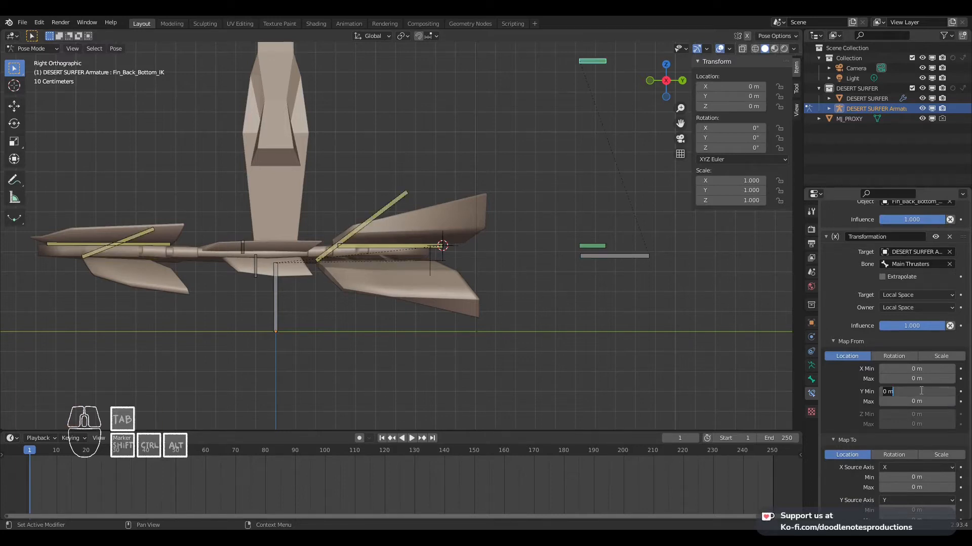
pyautogui.click(891, 423)
pyautogui.scroll(-3, 871, 431)
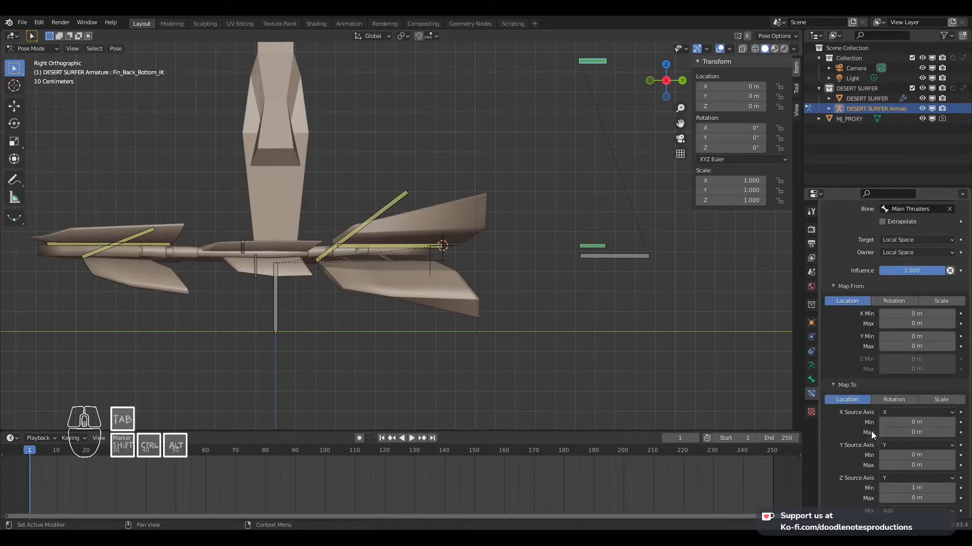
pyautogui.click(921, 487)
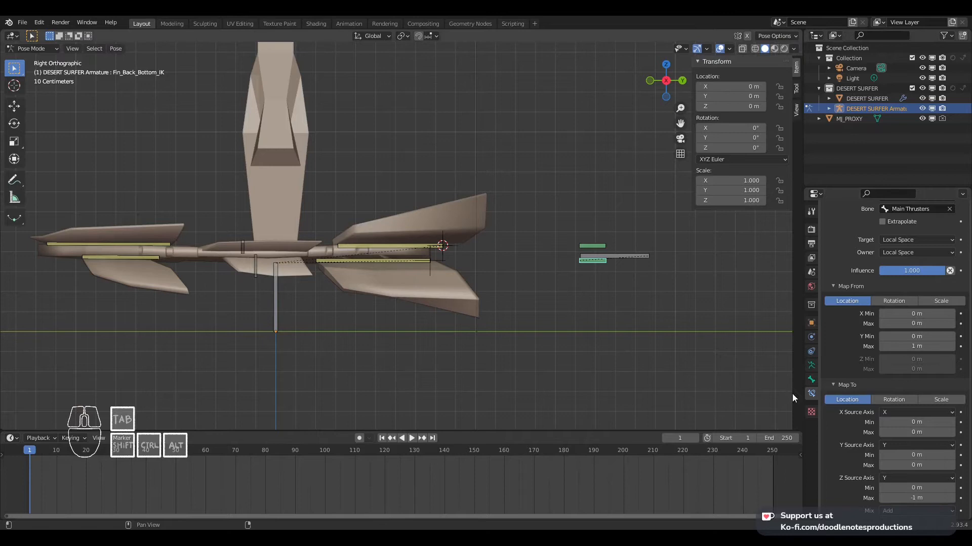
# Test-move the Main Thrusters bone along Y to check the bottom fins with the new Z mapping, and cancel
pyautogui.click(635, 259)
pyautogui.press('g')
pyautogui.press('y')
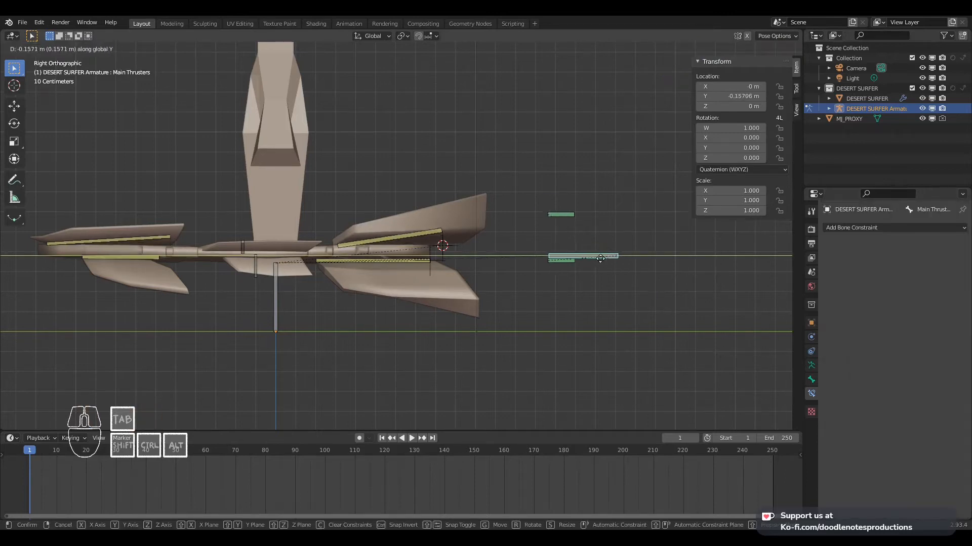
pyautogui.rightClick(651, 272)
# Set Fin_Back_Bottom_IK's Map From Y Max to 0 m and Y Min to -1 m, keeping the Z mapping
pyautogui.click(603, 260)
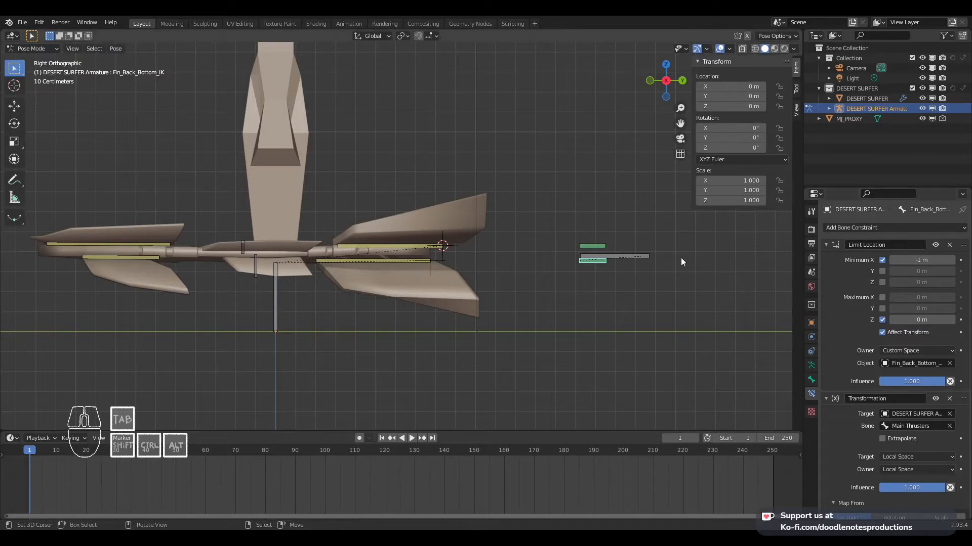
pyautogui.scroll(-7, 924, 400)
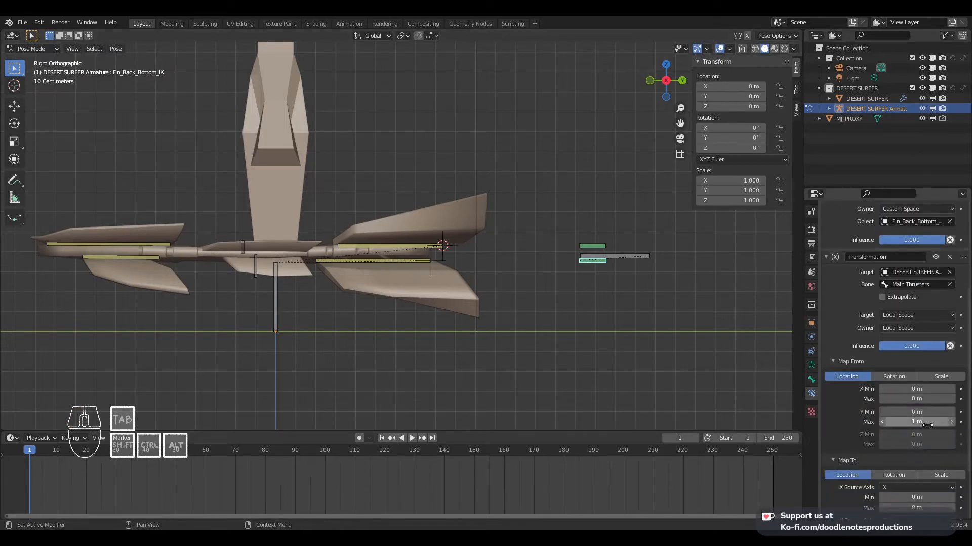
pyautogui.doubleClick(927, 424)
pyautogui.press('Escape')
pyautogui.click(916, 411)
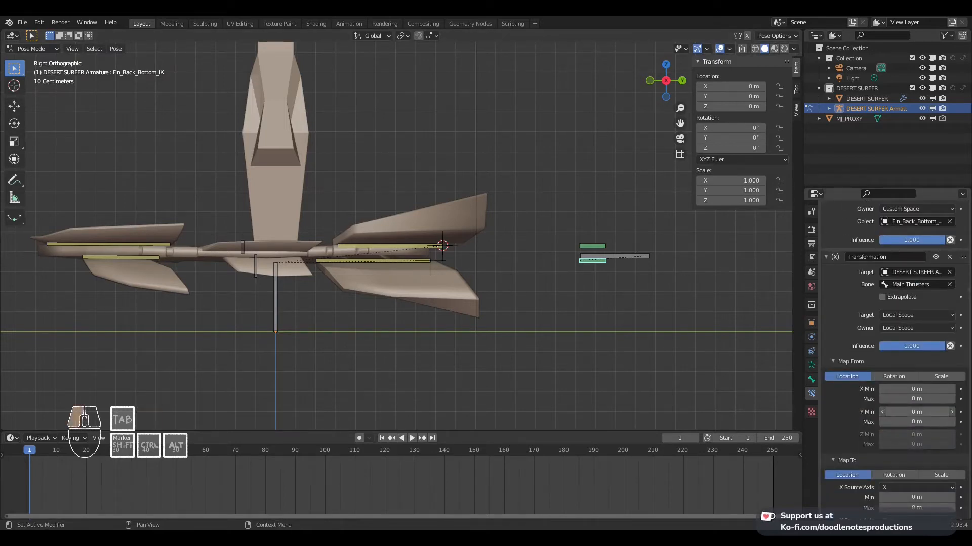
pyautogui.write('-1')
pyautogui.press('Return')
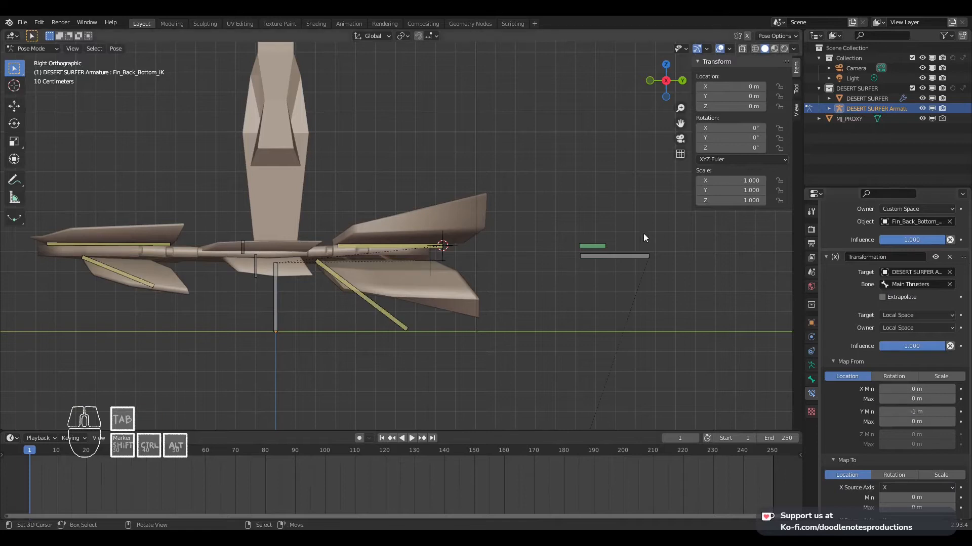
# Compare with Fin_Back_Top_IK's constraint, and set Fin_Back_Bottom_IK's Map From Y Min to 1 m
pyautogui.click(603, 245)
pyautogui.scroll(-3, 604, 248)
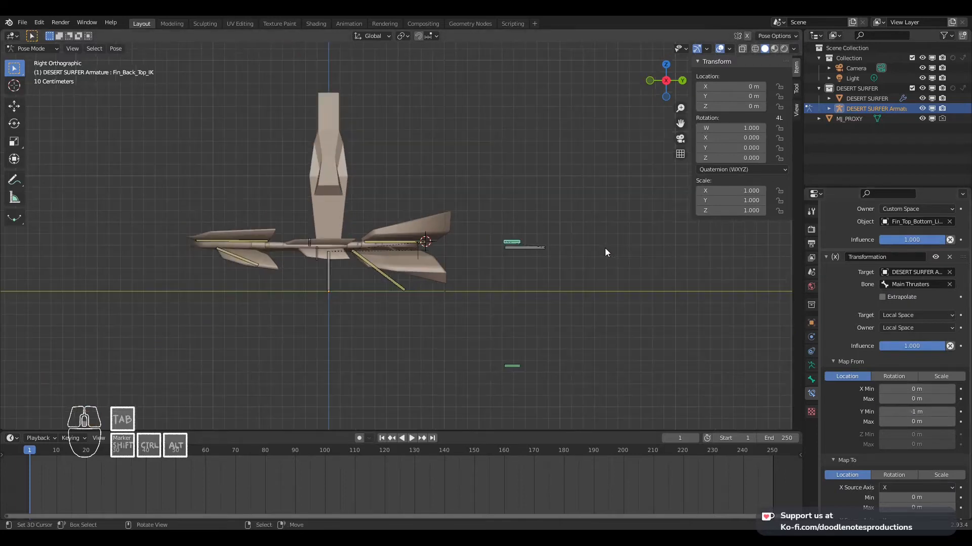
pyautogui.click(512, 364)
pyautogui.moveTo(916, 411); pyautogui.dragTo(925, 411)
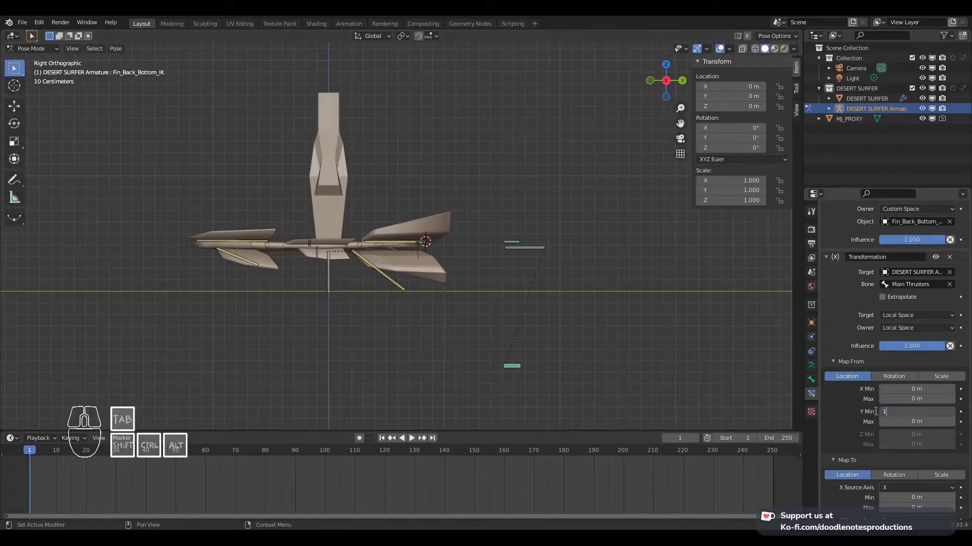
pyautogui.scroll(5, 633, 311)
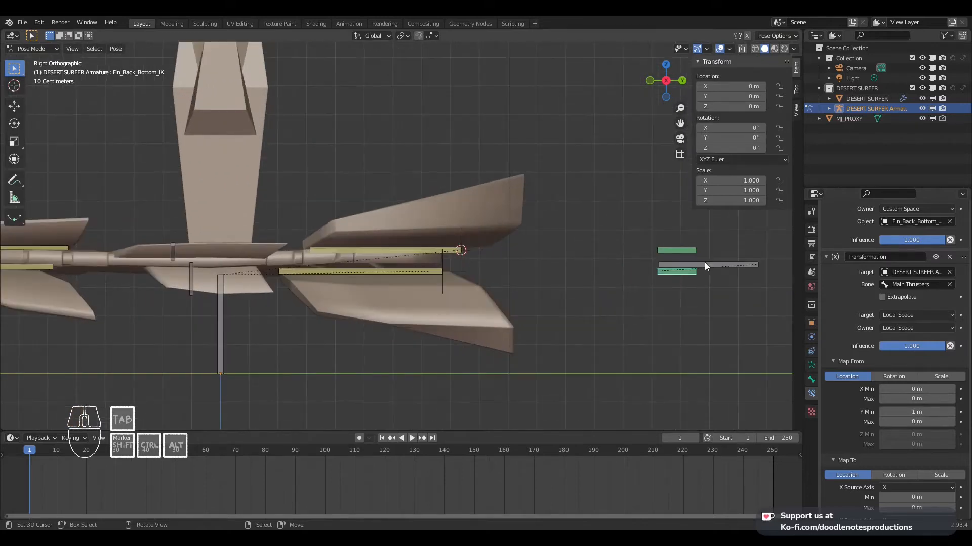
# Test-move the Main Thrusters bone in both directions along Y to check the bottom fins, and cancel
pyautogui.click(705, 264)
pyautogui.press('g')
pyautogui.press('y')
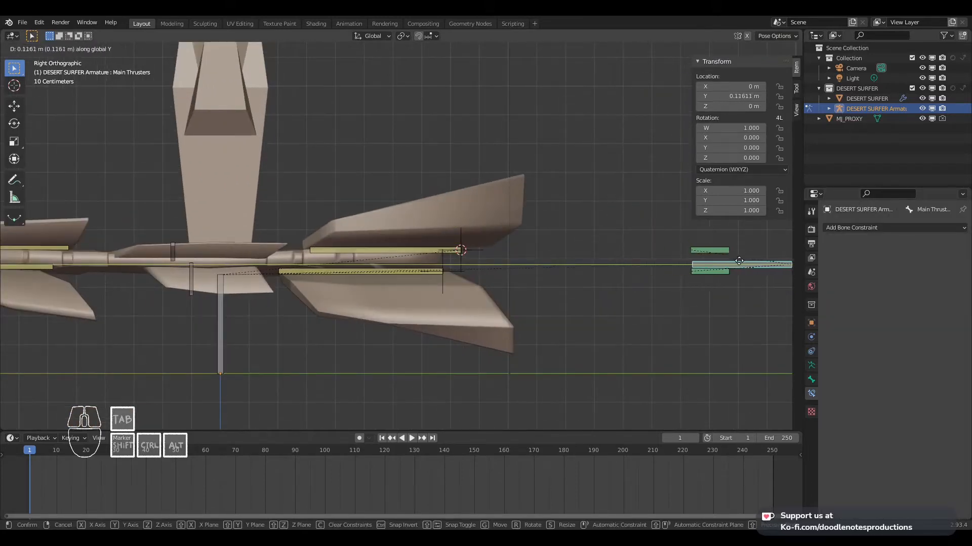
pyautogui.rightClick(637, 274)
pyautogui.rightClick(667, 273)
pyautogui.keyDown('shift'); pyautogui.moveTo(699, 272); pyautogui.dragTo(625, 263, button='middle'); pyautogui.keyUp('shift')
pyautogui.rightClick(613, 256)
# Set the Map From Y Min of Fin_Back_Bottom_IK's Transformation constraint to -1 m
pyautogui.rightClick(602, 266)
pyautogui.scroll(-6, 860, 354)
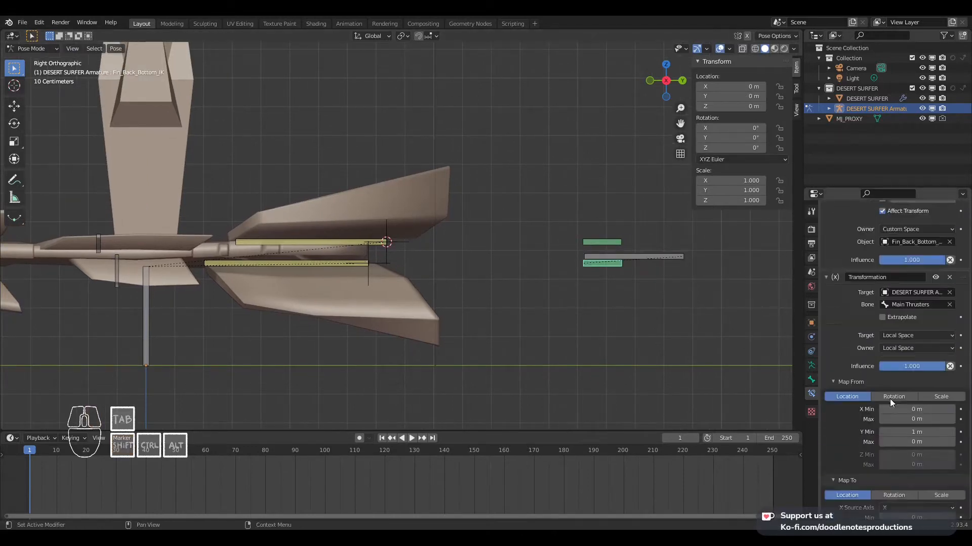
pyautogui.click(919, 371)
pyautogui.write('1 m-1')
pyautogui.press('Return')
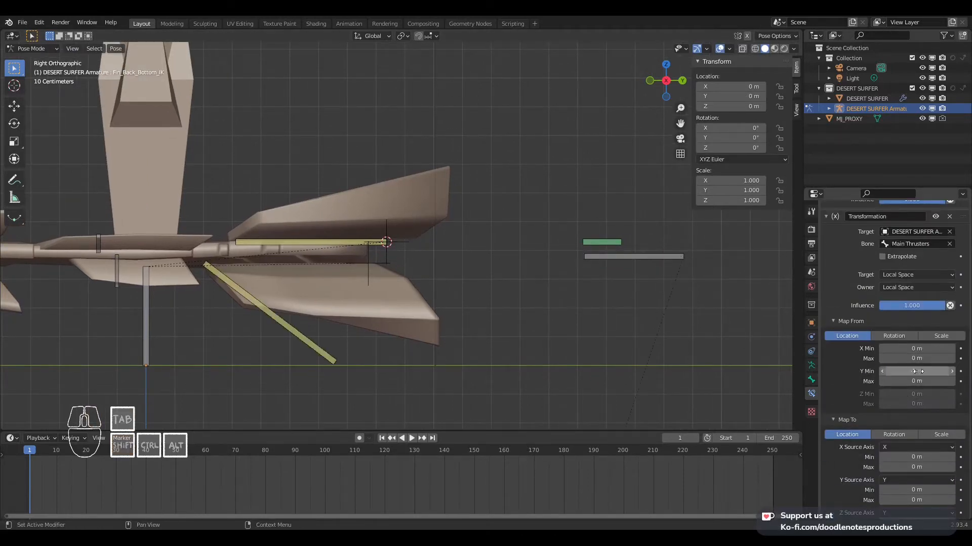
# Set Fin_Back_Bottom_IK's Map To Z Max to 0 m and Z Min to -1 m
pyautogui.rightClick(636, 256)
pyautogui.scroll(-4, 635, 322)
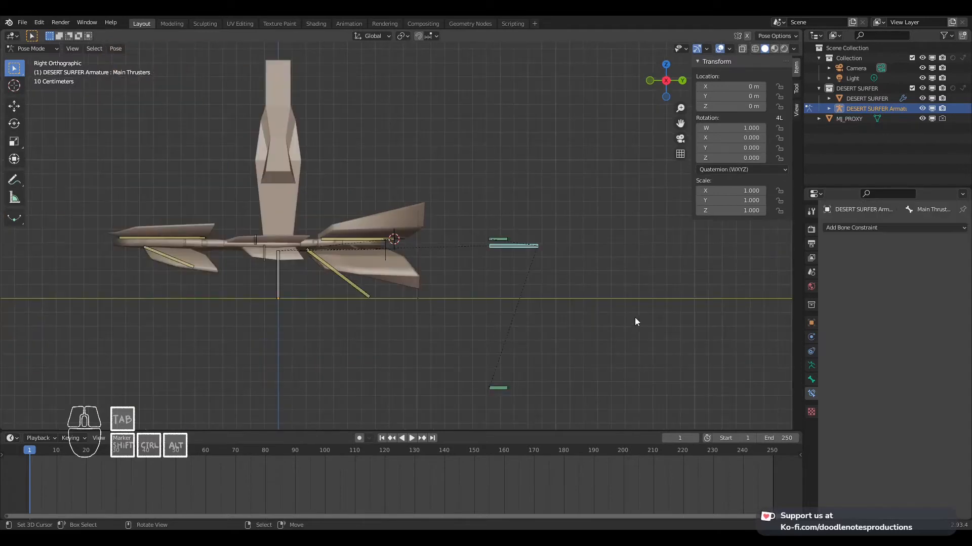
pyautogui.rightClick(505, 375)
pyautogui.scroll(-8, 916, 440)
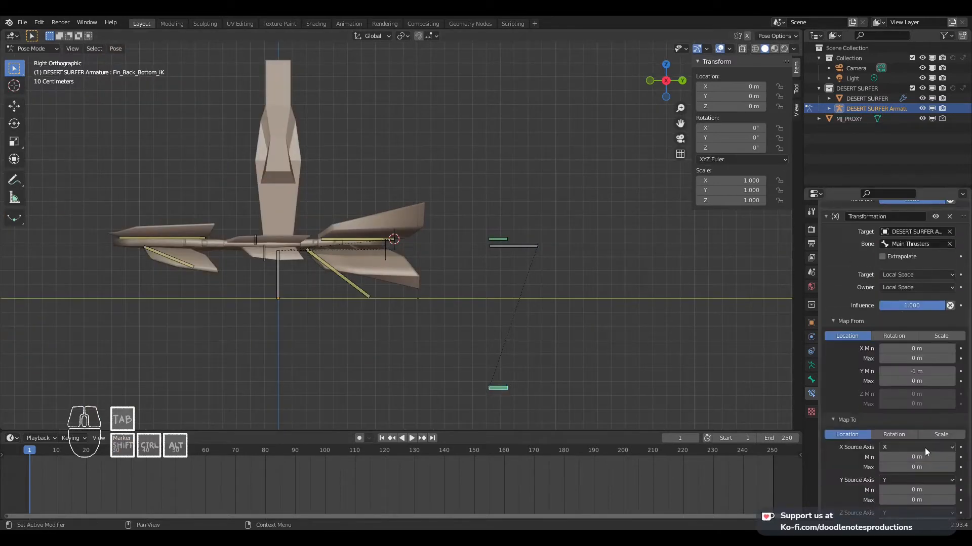
pyautogui.click(917, 496)
pyautogui.write('0')
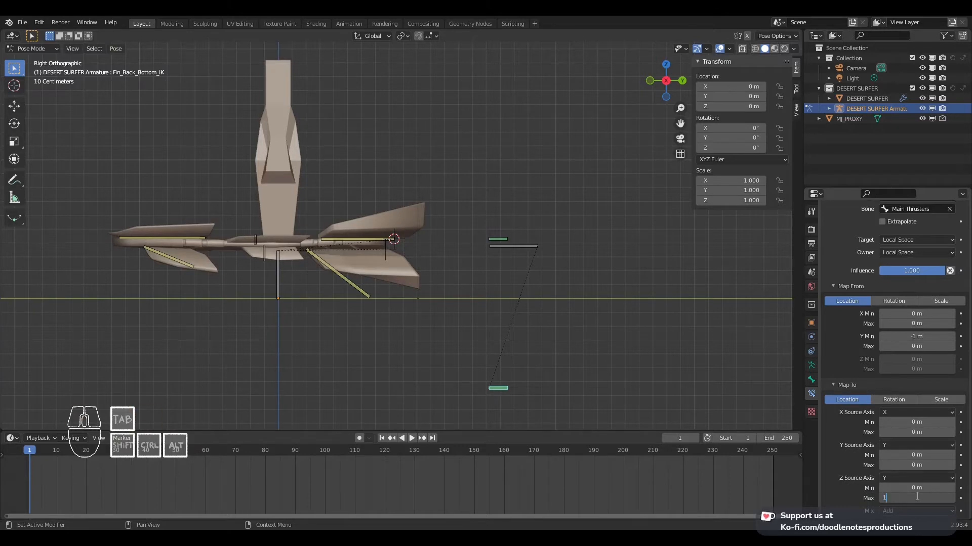
pyautogui.press('Return')
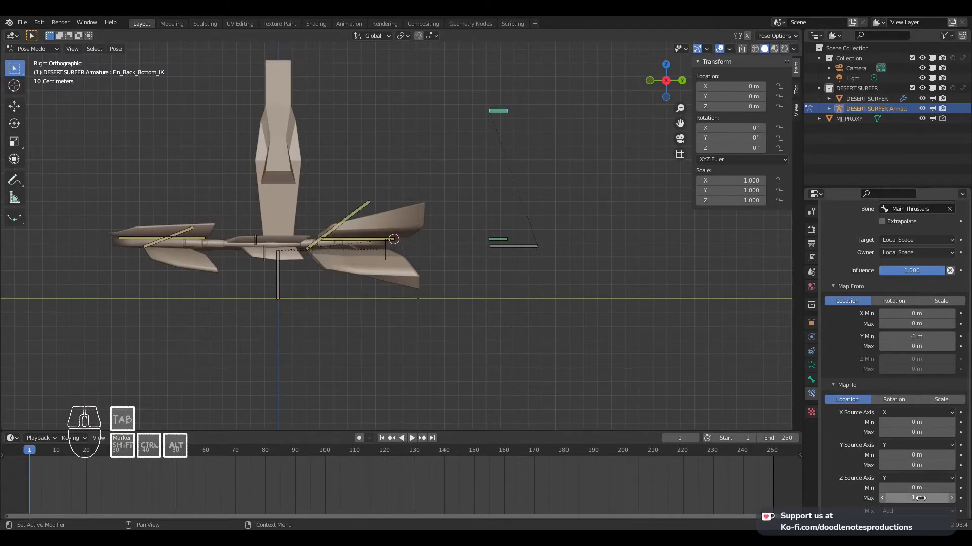
pyautogui.press('Return')
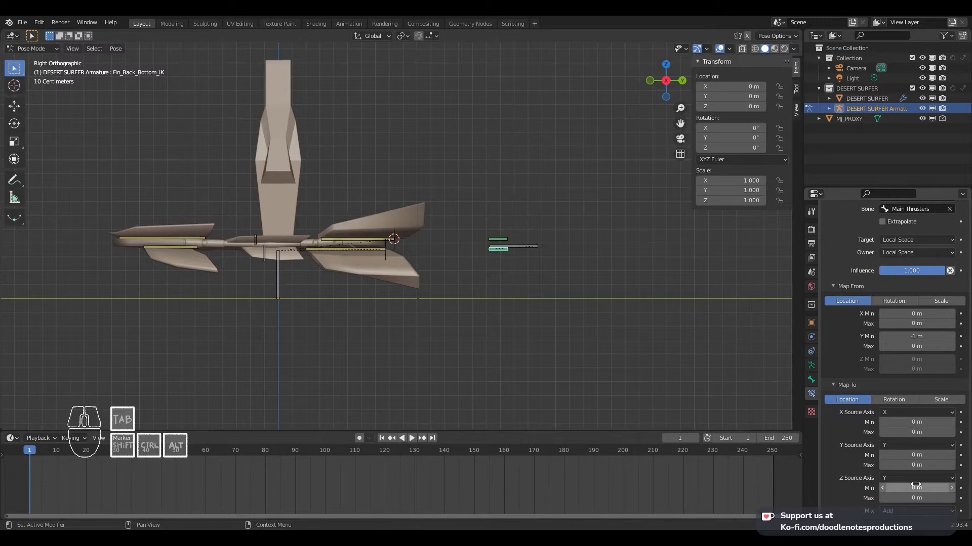
pyautogui.click(916, 487)
pyautogui.press('Return')
# Test-move Main Thrusters along Y to check the top and bottom fins, cancel, and review Fin_Back_Bottom_IK's mapping values
pyautogui.scroll(3, 536, 269)
pyautogui.click(584, 248)
pyautogui.press('g')
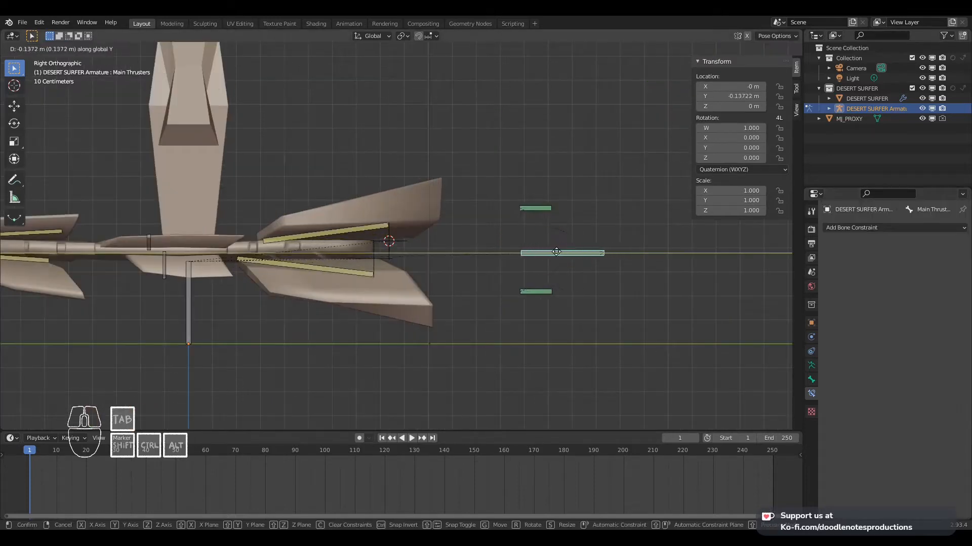
pyautogui.rightClick(526, 251)
pyautogui.click(569, 260)
pyautogui.scroll(-8, 903, 417)
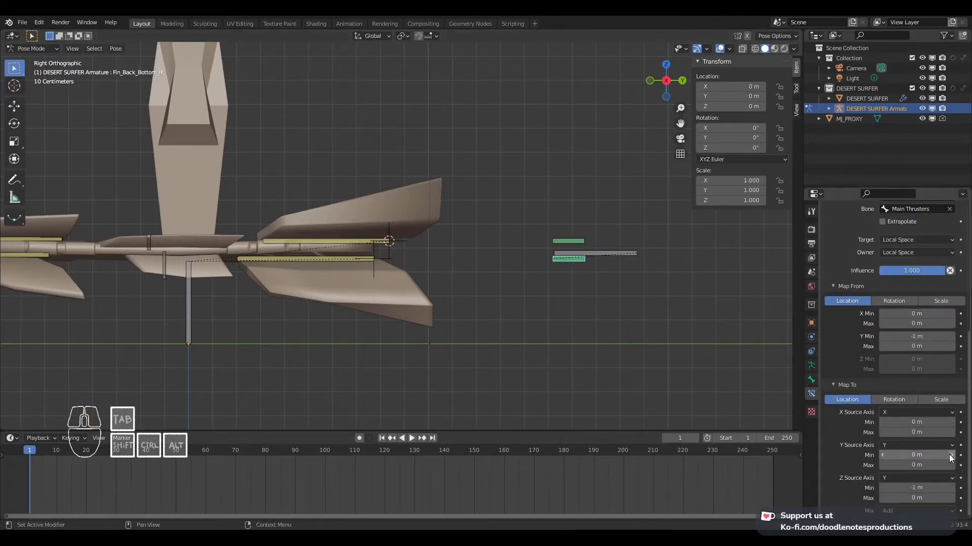
# Compare the Transformation constraint's Map From and Map To values between Fin_Back_Top_IK and Fin_Back_Bottom_IK
pyautogui.click(578, 242)
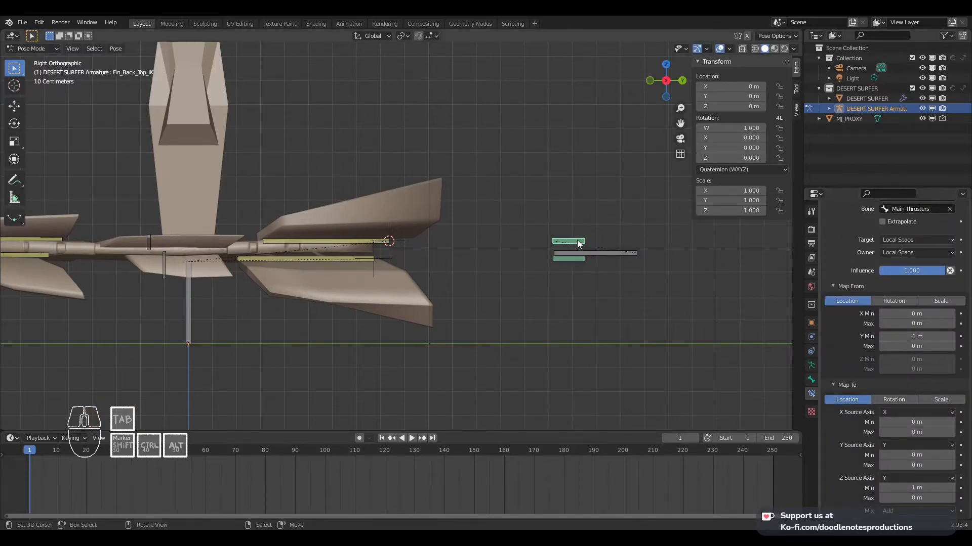
pyautogui.click(579, 258)
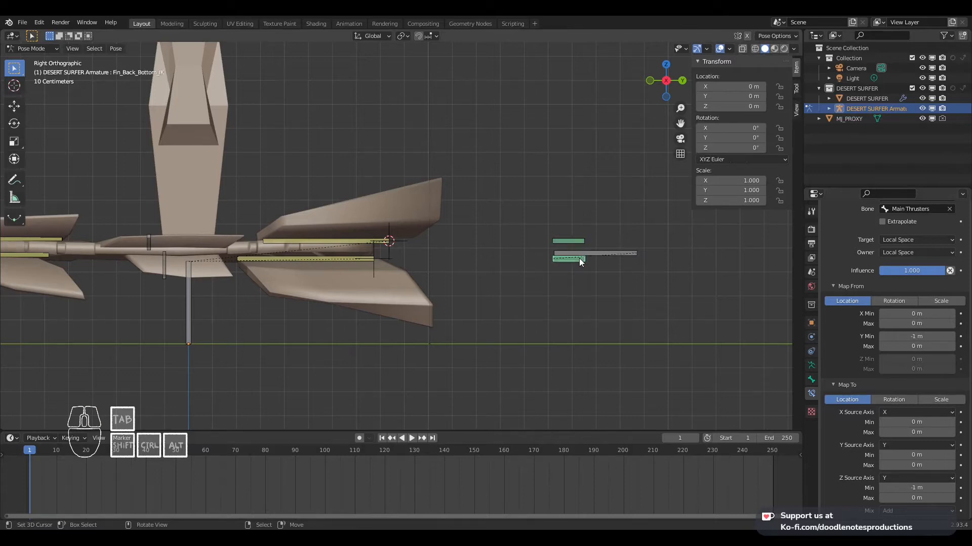
pyautogui.click(573, 240)
pyautogui.click(576, 256)
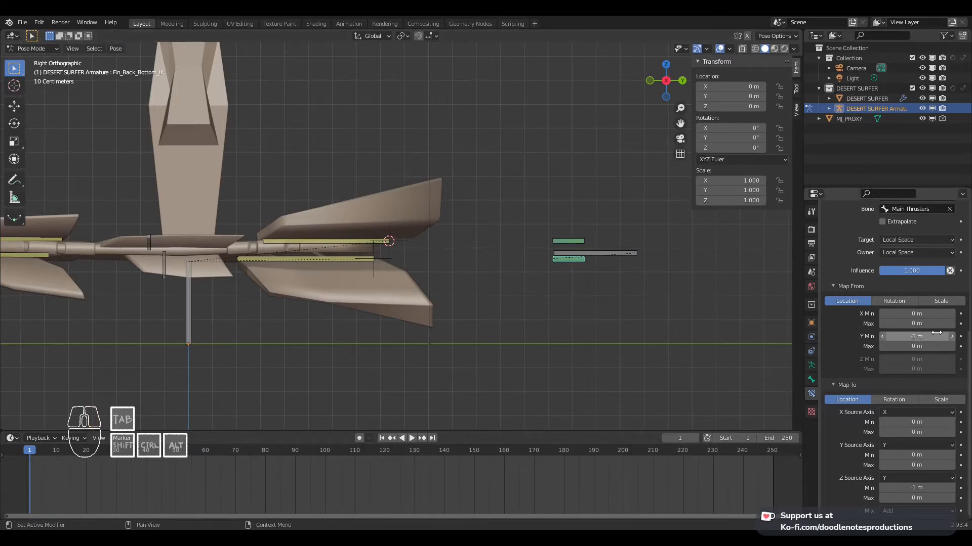
pyautogui.click(578, 243)
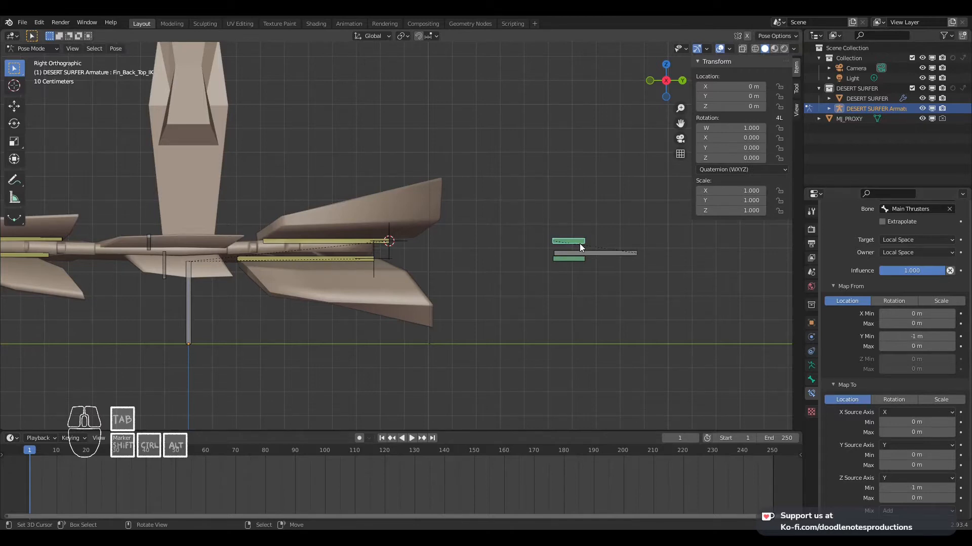
pyautogui.click(581, 257)
pyautogui.click(578, 240)
pyautogui.click(579, 258)
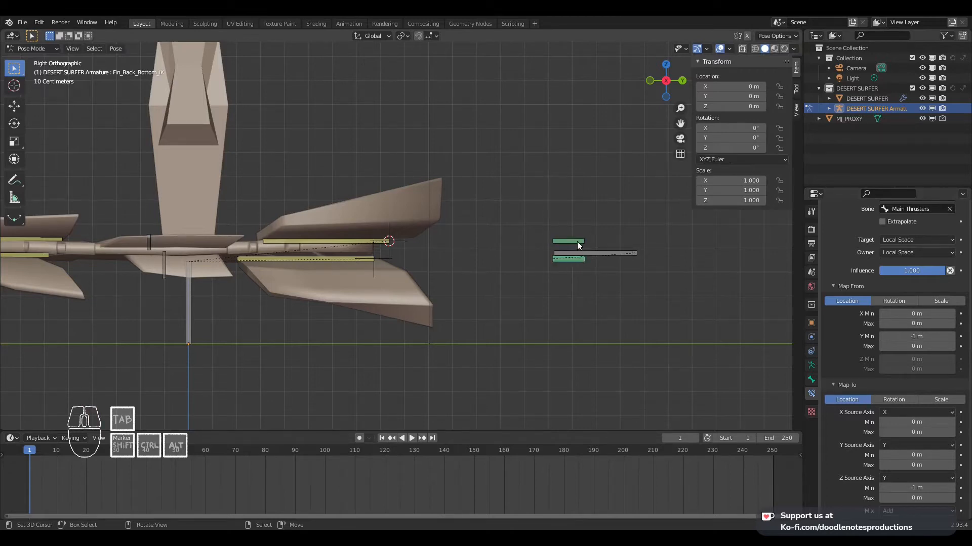
pyautogui.rightClick(577, 242)
pyautogui.rightClick(577, 258)
pyautogui.rightClick(575, 242)
pyautogui.rightClick(574, 260)
pyautogui.rightClick(575, 242)
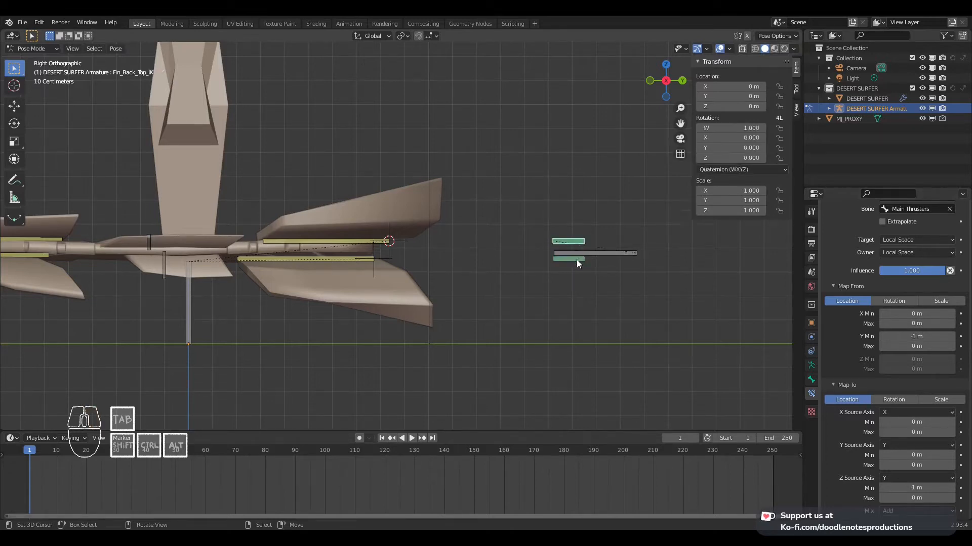
# Test-move the Main Thrusters bone along Y to check how the back fins spread, and cancel the move
pyautogui.rightClick(605, 253)
pyautogui.press('g')
pyautogui.press('y')
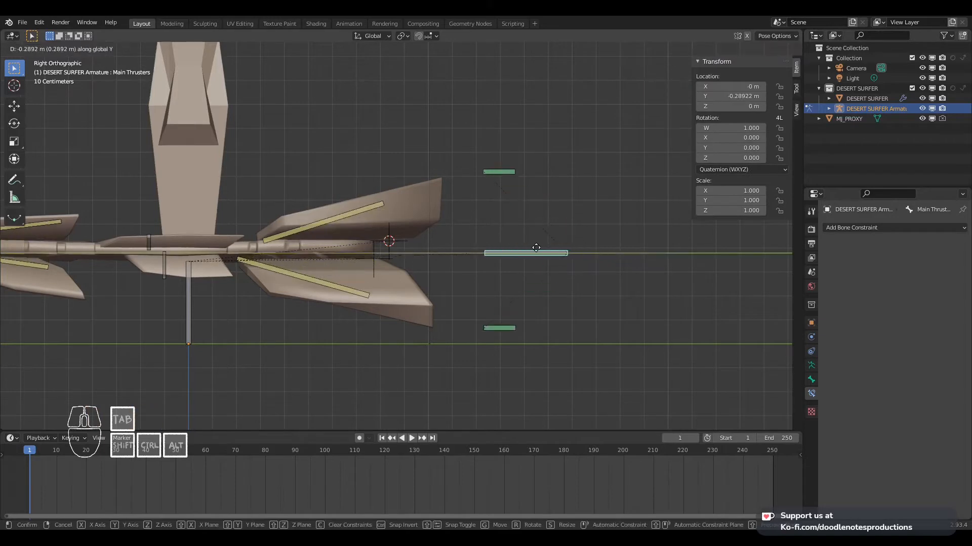
pyautogui.rightClick(526, 247)
pyautogui.scroll(-2, 544, 247)
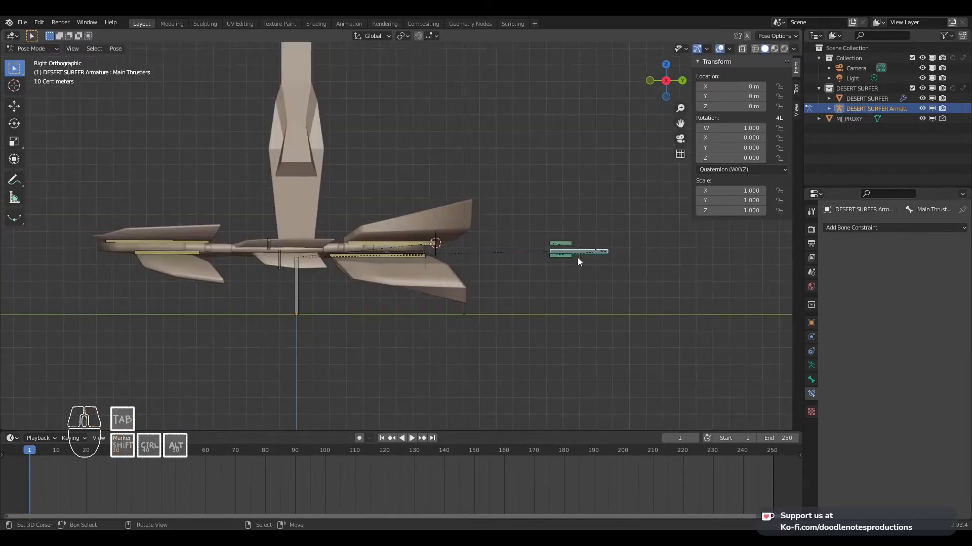
# Test-move Main Thrusters freely several times in the side view to check the fin reactions, cancelling each move
pyautogui.press('g')
pyautogui.rightClick(625, 250)
pyautogui.press('g')
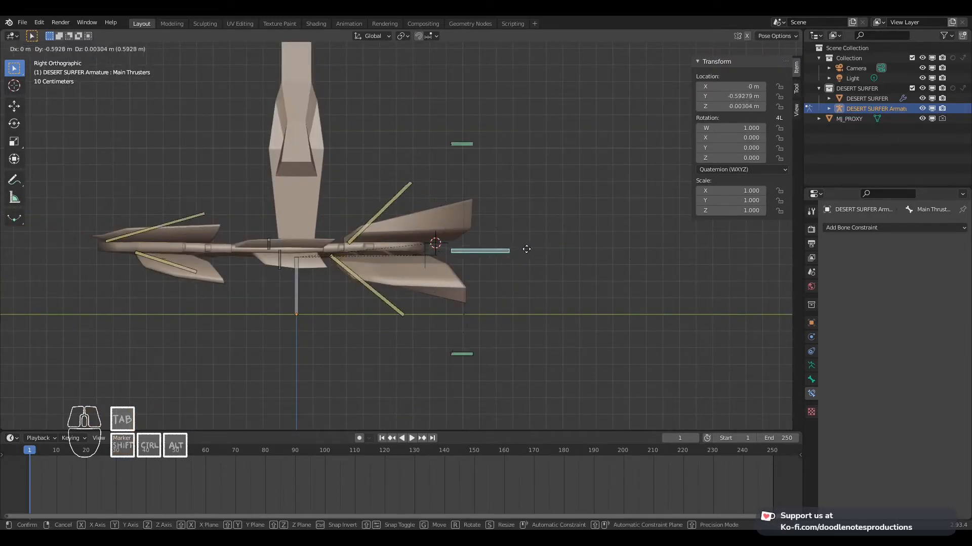
pyautogui.rightClick(630, 247)
pyautogui.press('g')
pyautogui.rightClick(665, 251)
pyautogui.press('g')
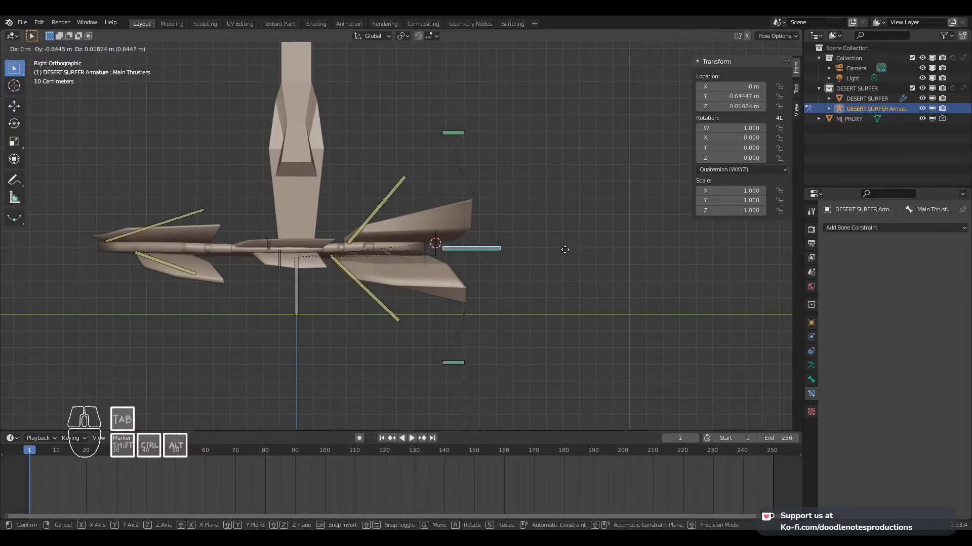
pyautogui.rightClick(571, 250)
pyautogui.press('g')
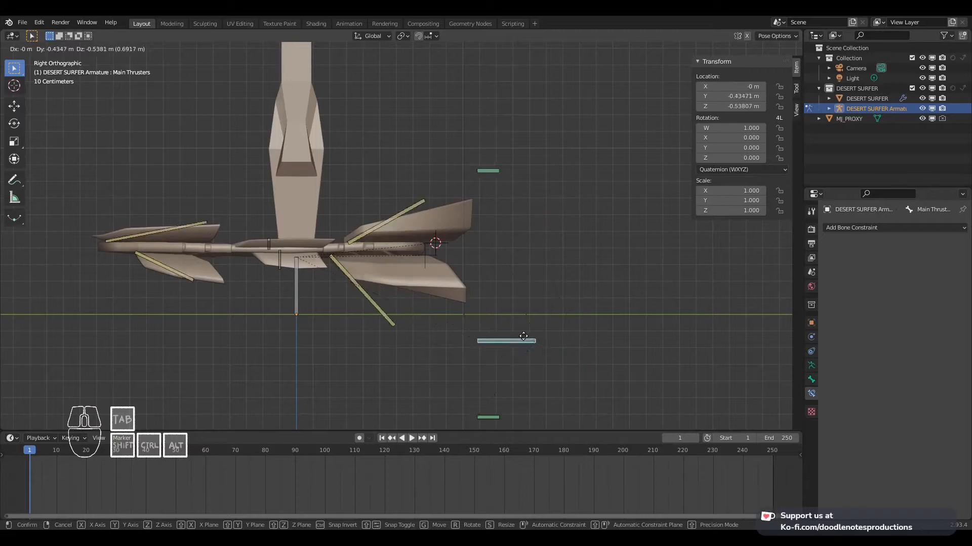
pyautogui.rightClick(652, 184)
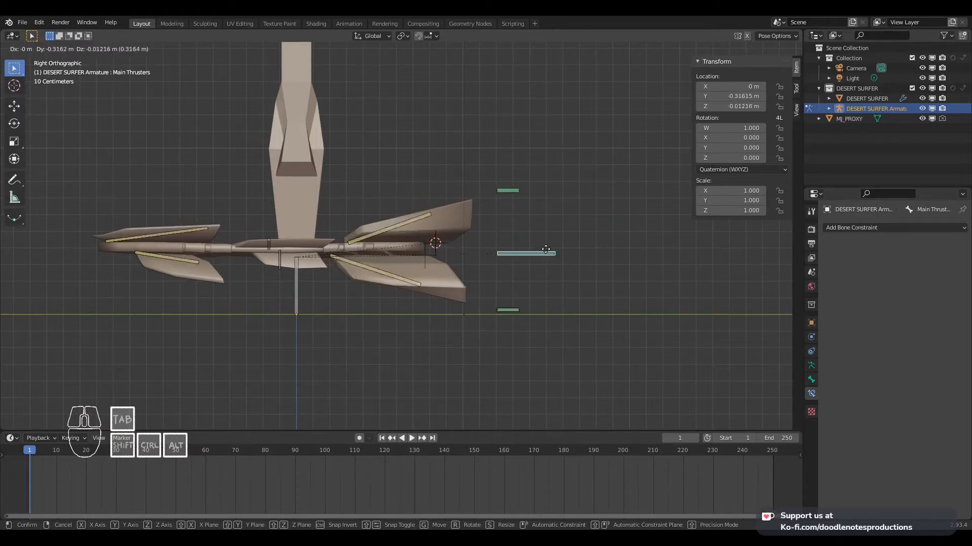
# Test-move Main Thrusters in the top view to check the fins' sideways behaviour, cancelling each move
pyautogui.moveTo(556, 213); pyautogui.dragTo(502, 257, button='middle')
pyautogui.press('KP_7')
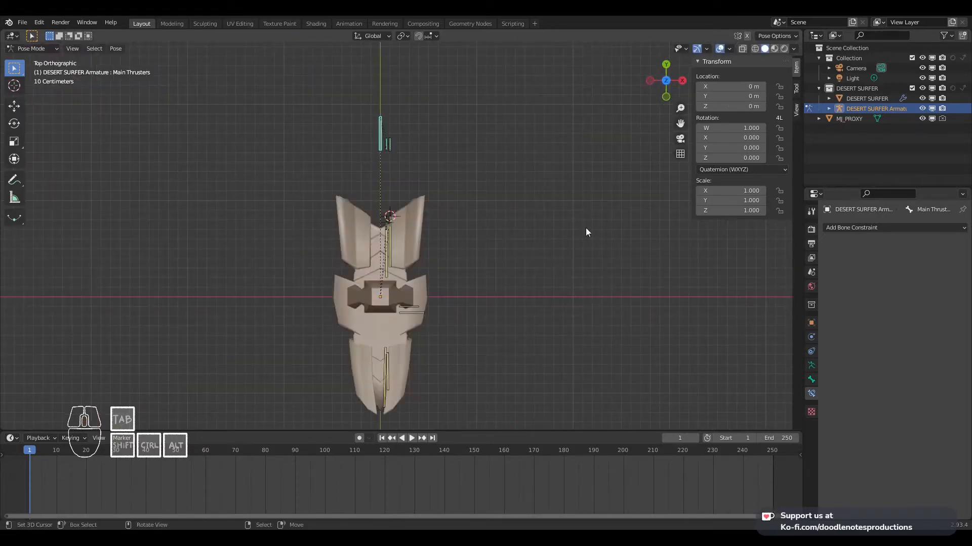
pyautogui.press('g')
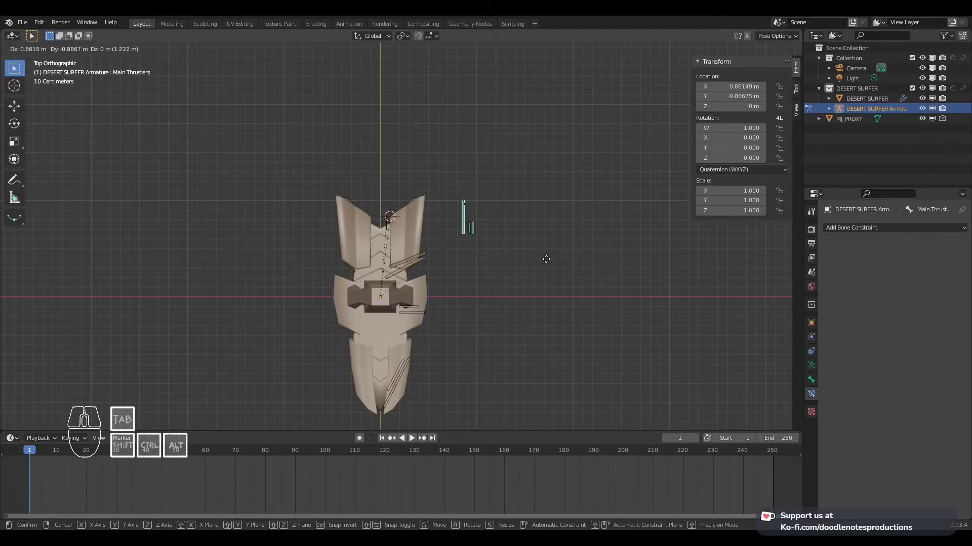
pyautogui.rightClick(474, 181)
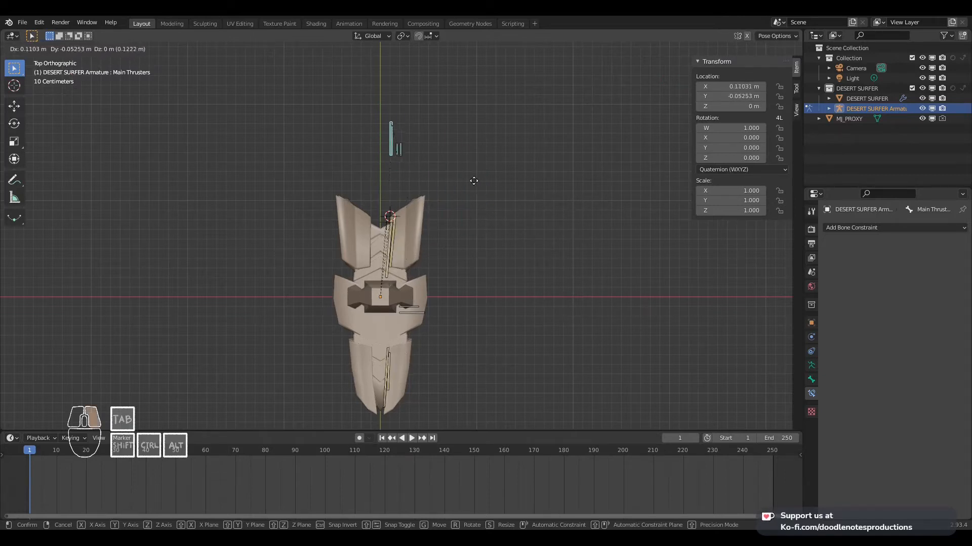
pyautogui.press('g')
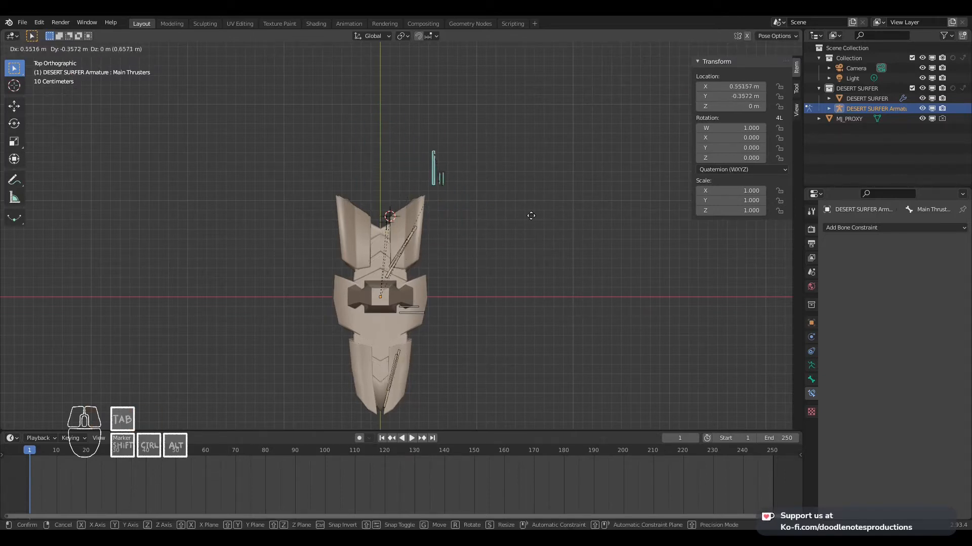
pyautogui.rightClick(481, 228)
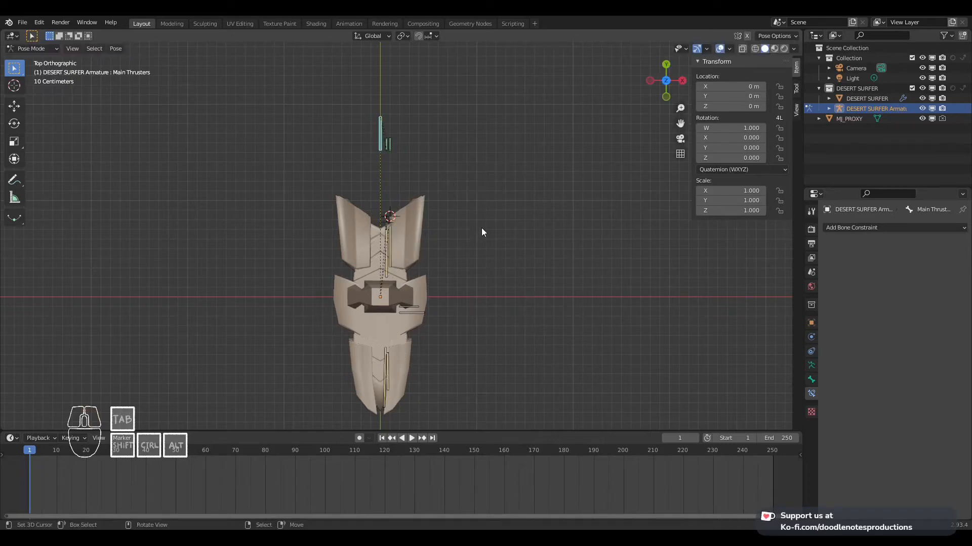
# In Edit Mode, extrude a bone about 0.157 m long along X from the tips of Fin_Mid_Top and Fin_Mid_Bottom
pyautogui.scroll(2, 474, 293)
pyautogui.click(429, 345)
pyautogui.press('Tab')
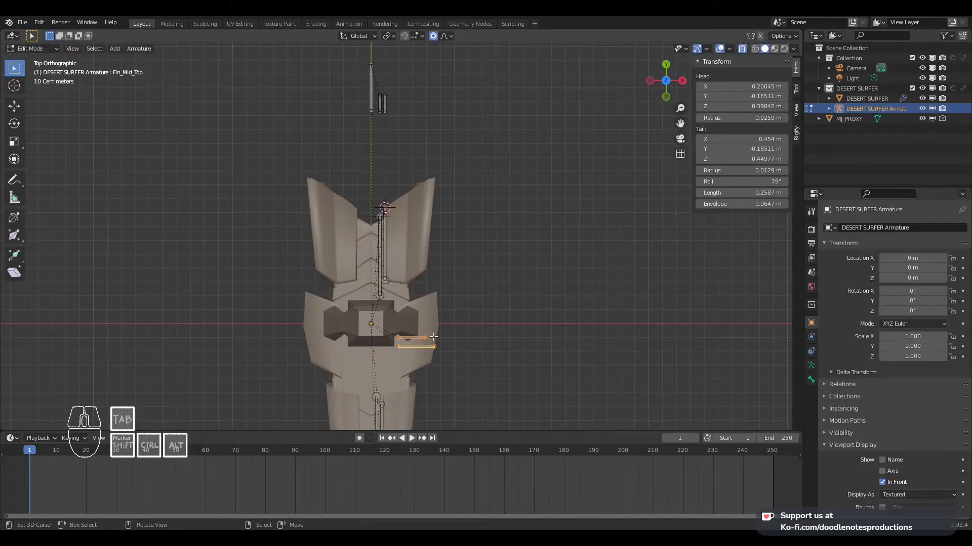
pyautogui.hotkey('shift', 'd')
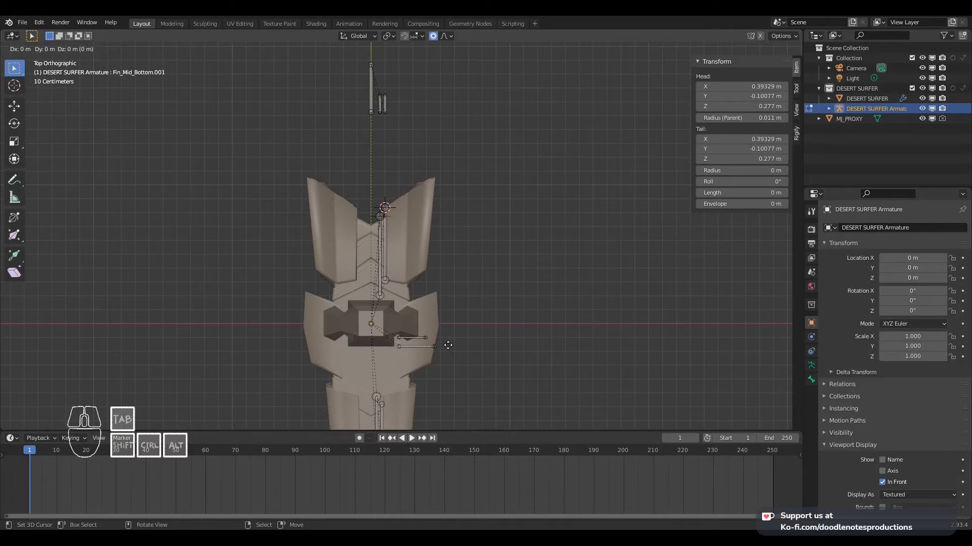
pyautogui.click(450, 345)
pyautogui.keyDown('shift'); pyautogui.click(453, 347); pyautogui.keyUp('shift')
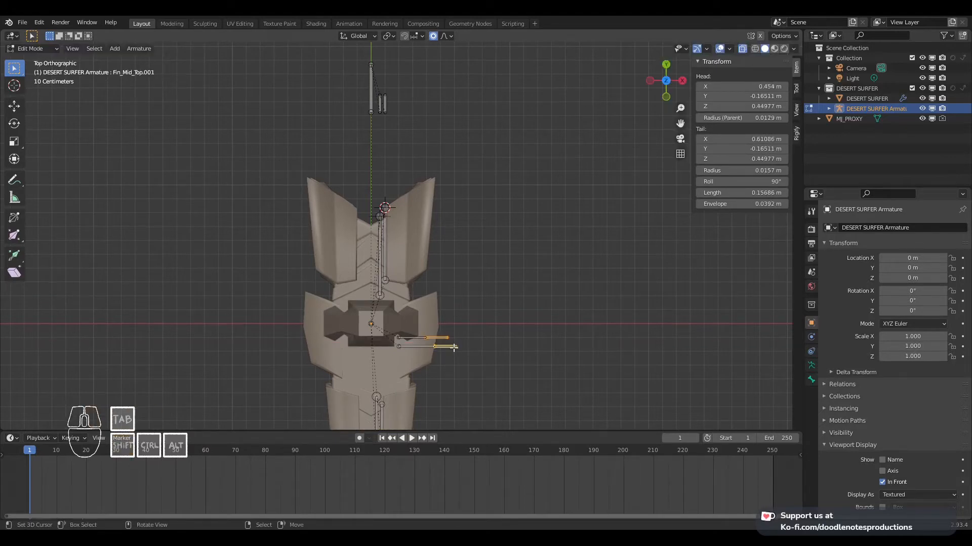
# Clear the parent of the two extruded middle fin bones and parent them to Main Thrusters with Keep Offset
pyautogui.hotkey('alt', 'p')
pyautogui.click(452, 360)
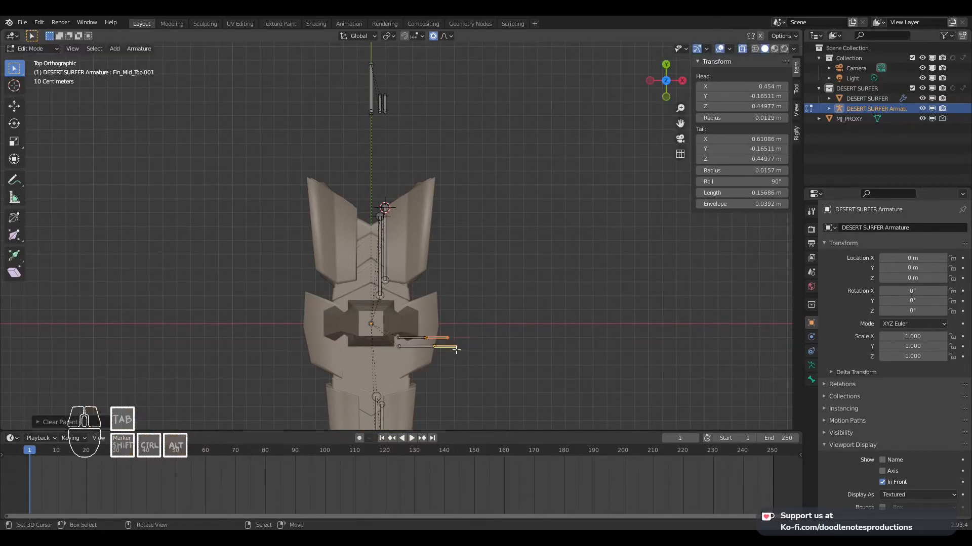
pyautogui.keyDown('shift'); pyautogui.click(371, 84); pyautogui.keyUp('shift')
pyautogui.hotkey('ctrl', 'p')
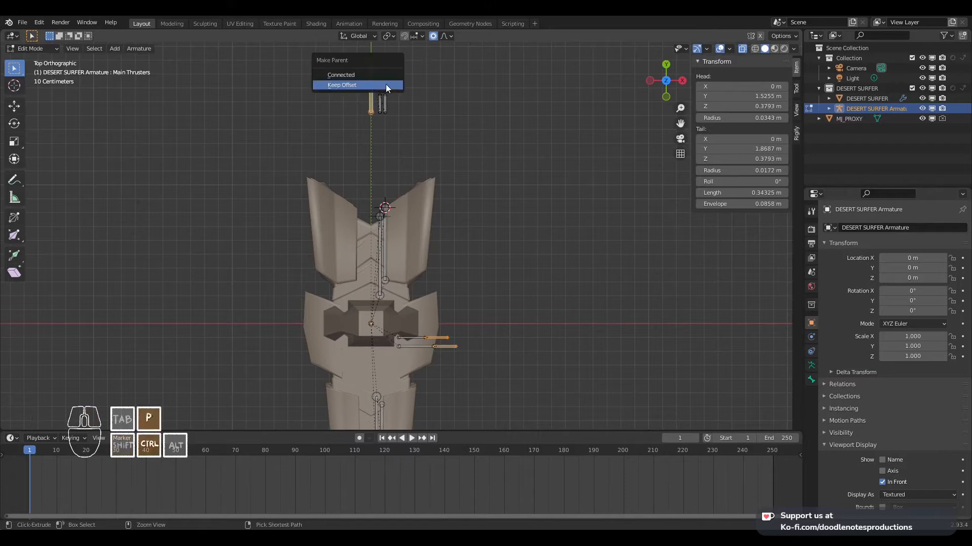
pyautogui.click(385, 85)
# Test-move Main Thrusters in Pose Mode to check that the new middle fin bones follow it, and cancel
pyautogui.press('g')
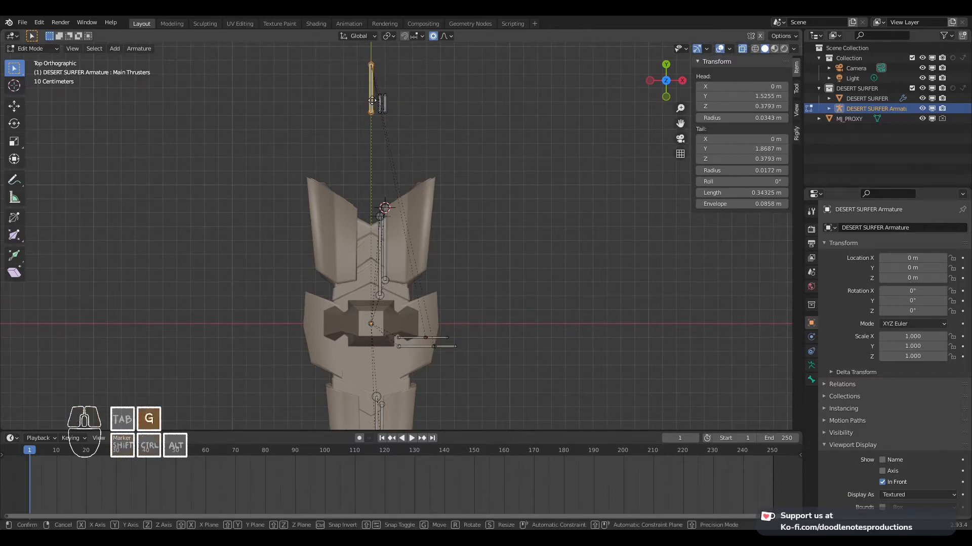
pyautogui.press('Escape')
pyautogui.rightClick(447, 344)
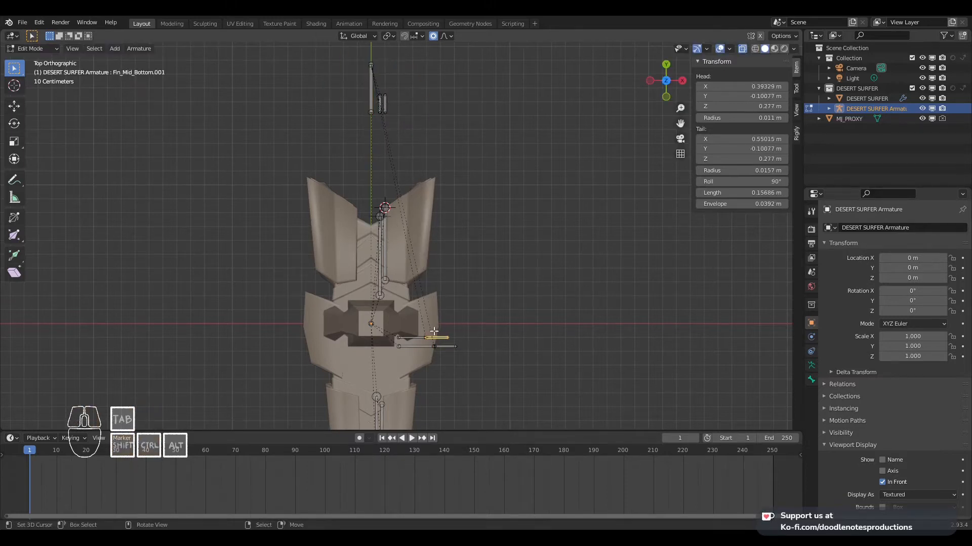
pyautogui.keyDown('shift'); pyautogui.rightClick(449, 336); pyautogui.keyUp('shift')
pyautogui.hotkey('ctrl', 'Tab')
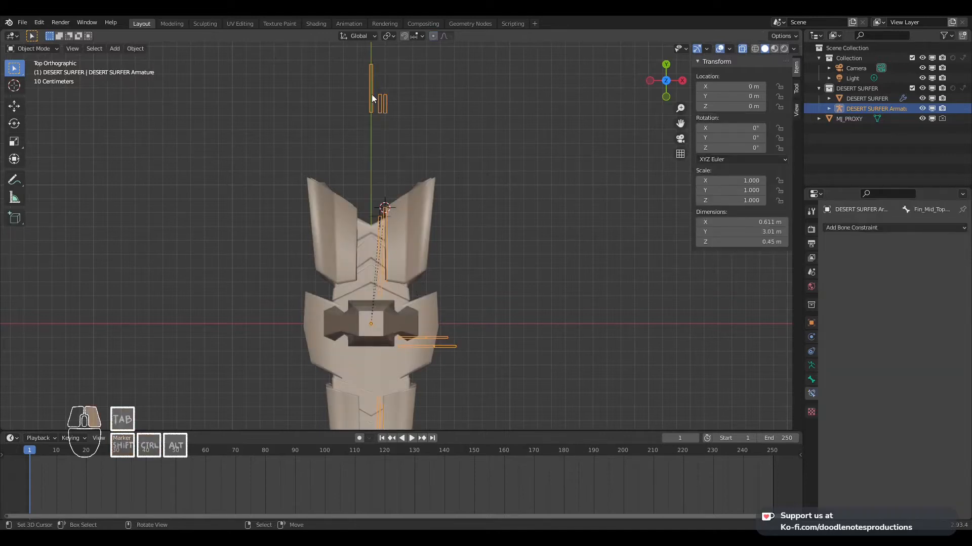
pyautogui.hotkey('ctrl', 'Tab')
pyautogui.rightClick(371, 94)
pyautogui.press('g')
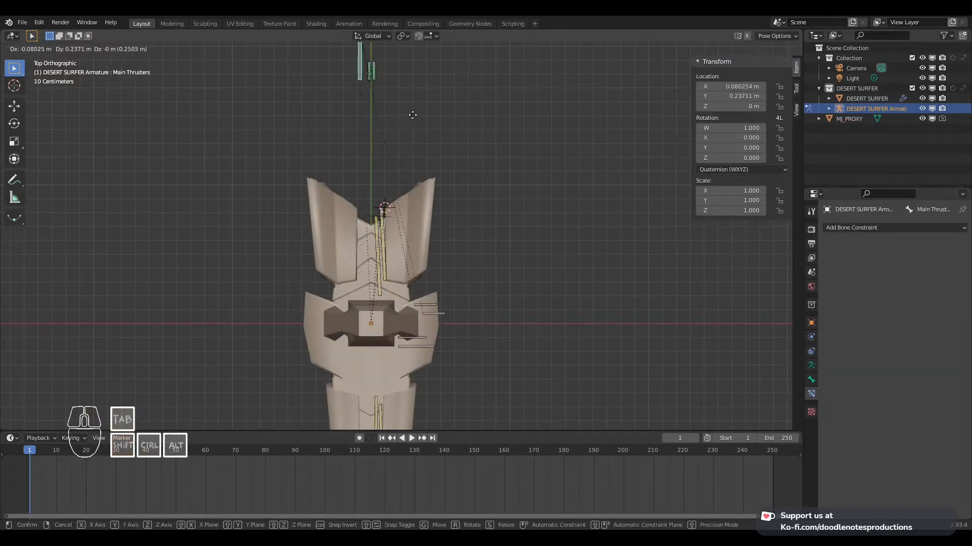
pyautogui.press('Escape')
# Try to move the two new middle fin bones along Y and along X in Edit Mode
pyautogui.moveTo(472, 249); pyautogui.dragTo(469, 169, button='middle')
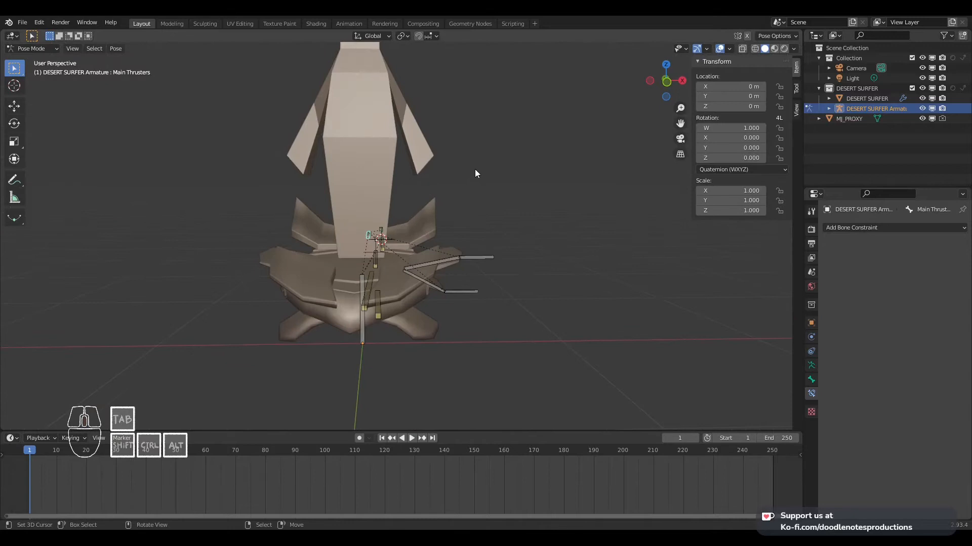
pyautogui.press('KP_3')
pyautogui.moveTo(405, 221); pyautogui.dragTo(471, 268, button='middle')
pyautogui.keyDown('shift'); pyautogui.rightClick(436, 291); pyautogui.keyUp('shift')
pyautogui.press('Tab')
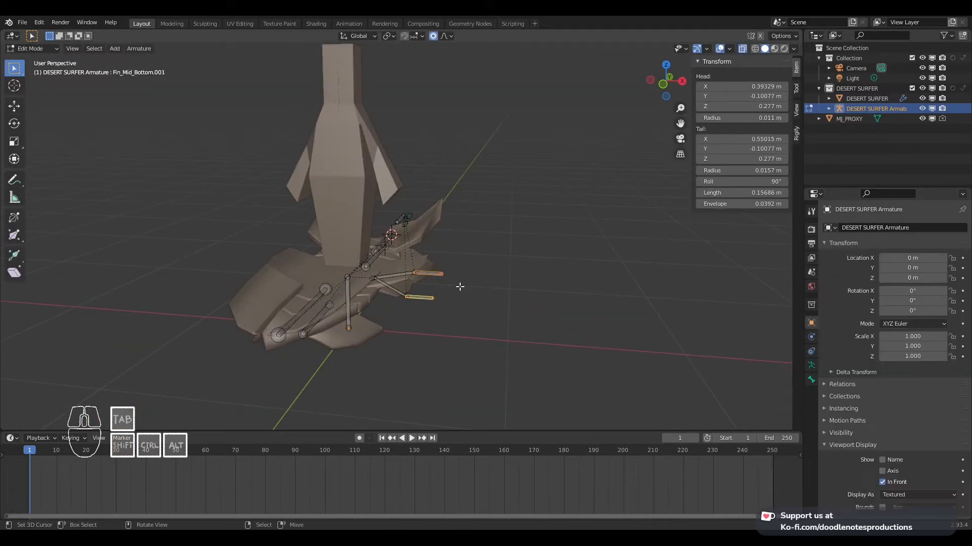
pyautogui.press('g')
pyautogui.press('y')
pyautogui.rightClick(500, 293)
pyautogui.press('g')
pyautogui.press('x')
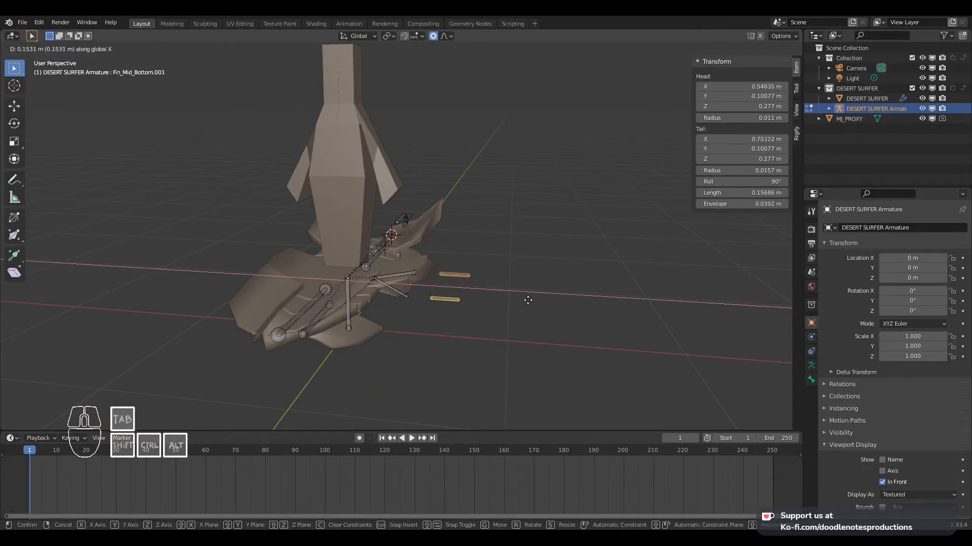
pyautogui.click(507, 302)
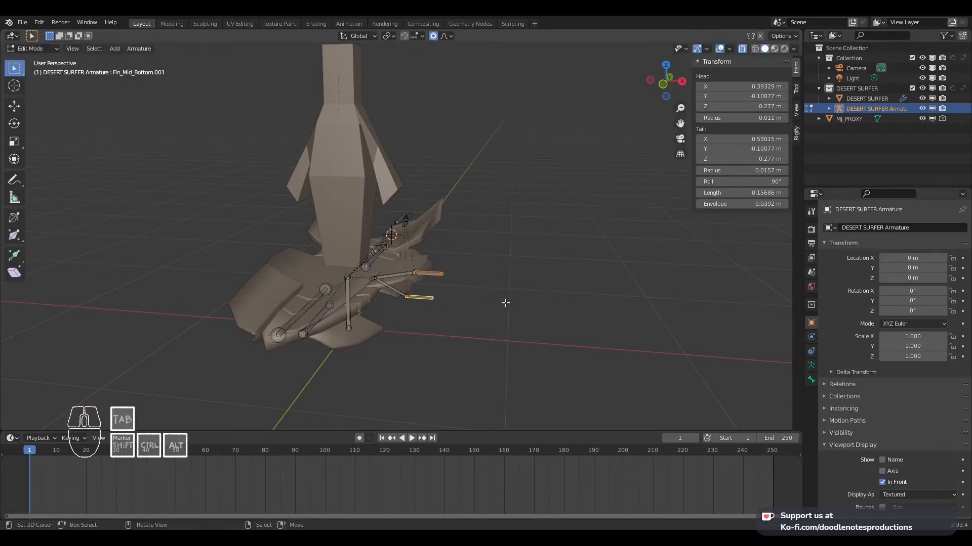
# Rename the new bone at the tip of Fin_Mid_Top as Fin_Mid_Top_IK
pyautogui.moveTo(505, 301); pyautogui.dragTo(441, 284, button='middle')
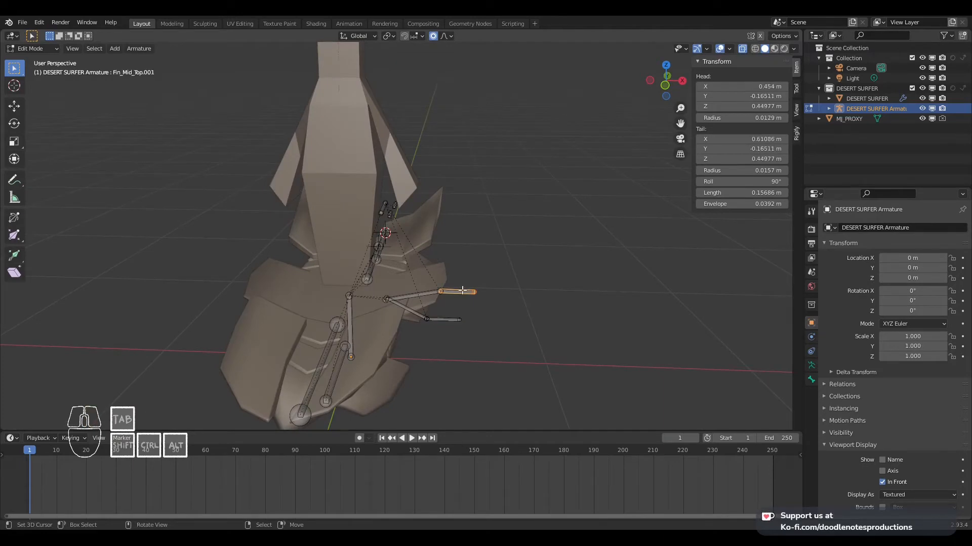
pyautogui.press('F2')
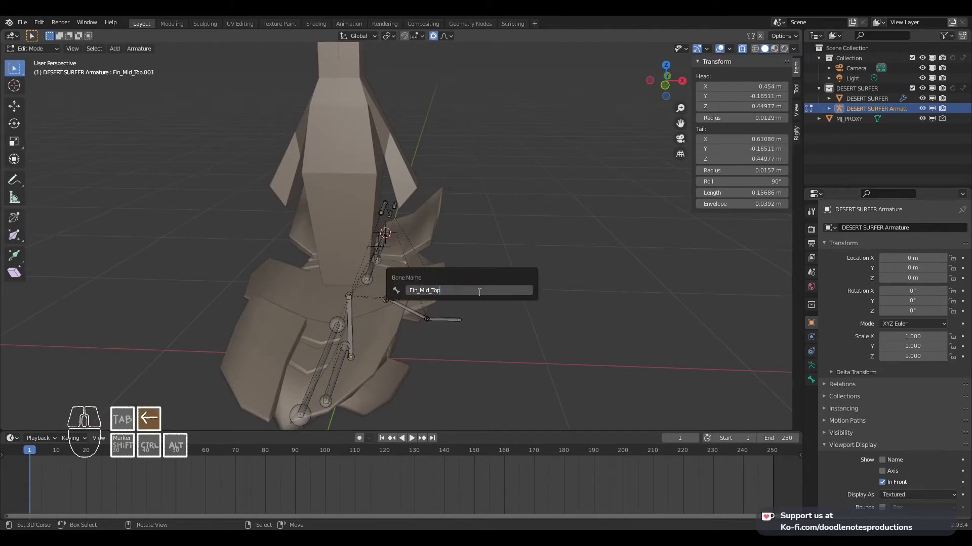
pyautogui.write('_')
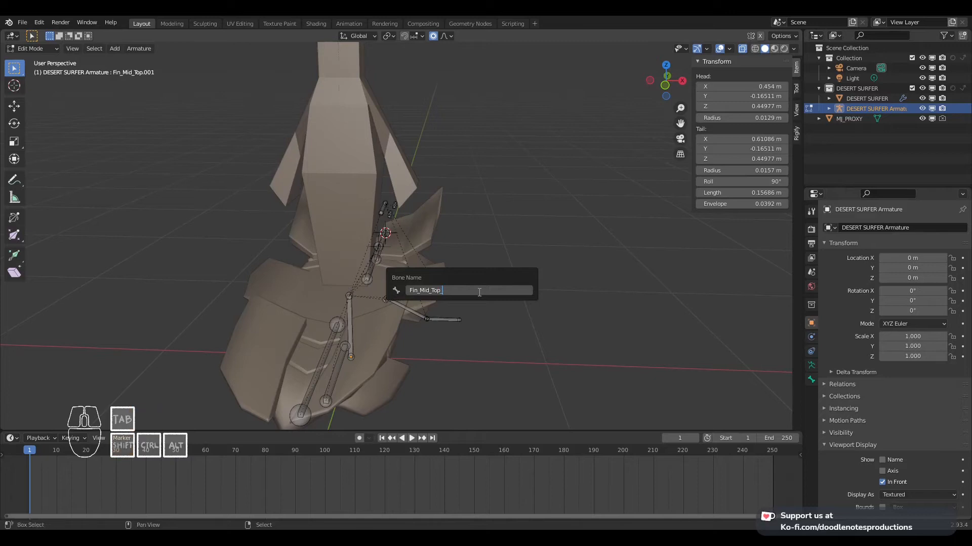
pyautogui.write('IK')
pyautogui.press('Return')
# Rename the bone at the tip of Fin_Mid_Bottom as Fin_Mid_Bottom_IK and save the file
pyautogui.rightClick(449, 320)
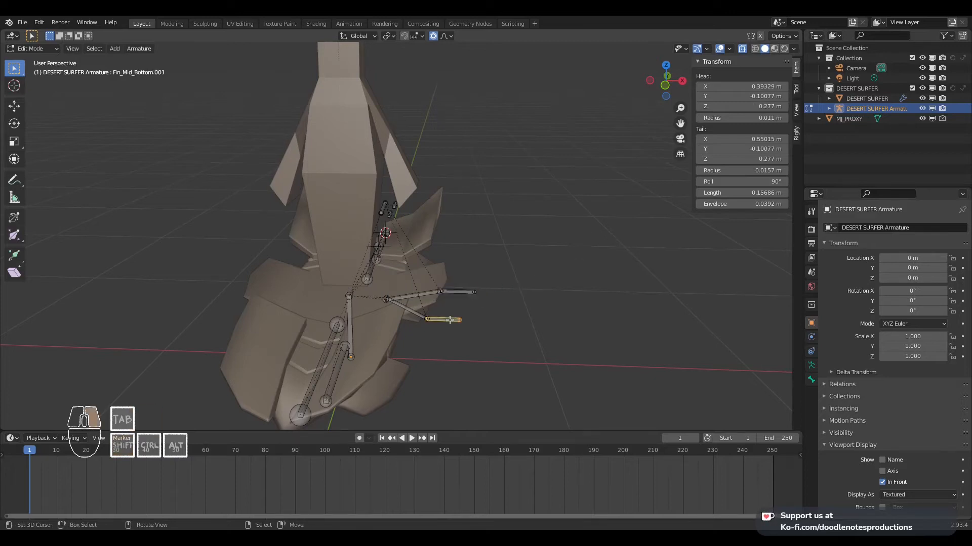
pyautogui.press('F2')
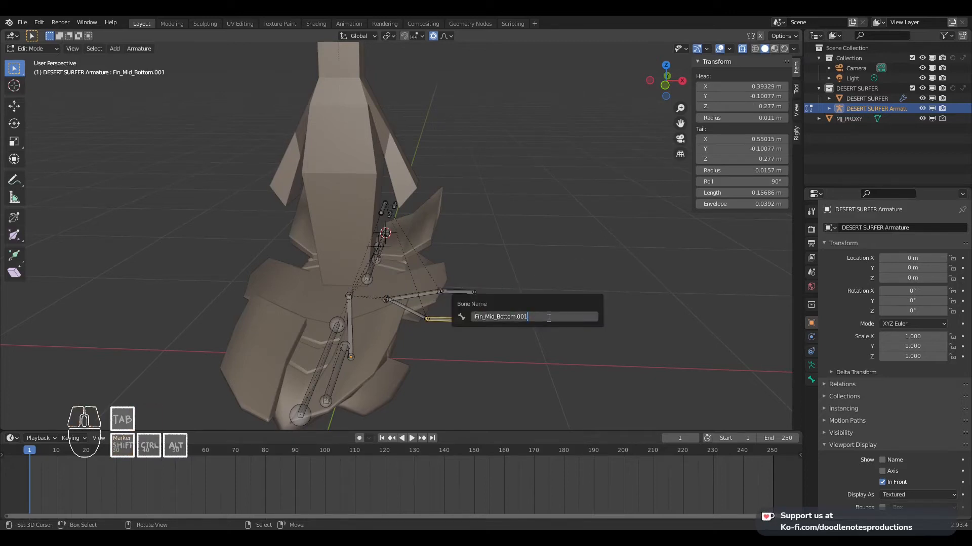
pyautogui.write('_IK')
pyautogui.press('Return')
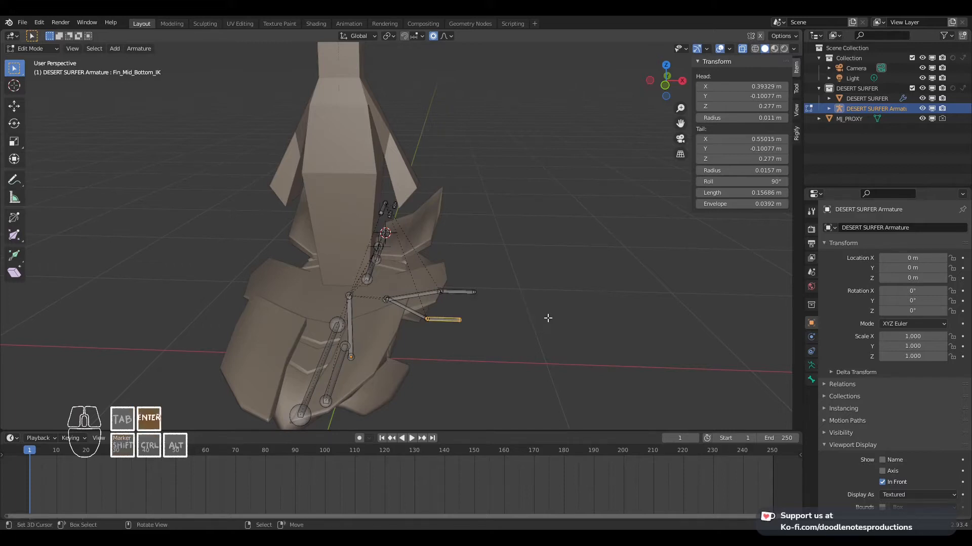
pyautogui.hotkey('ctrl', 's')
# In Pose Mode, add an Inverse Kinematics constraint to Fin_Mid_Top targeting Fin_Mid_Top_IK, with a chain length of 1
pyautogui.moveTo(481, 252); pyautogui.dragTo(404, 273, button='middle')
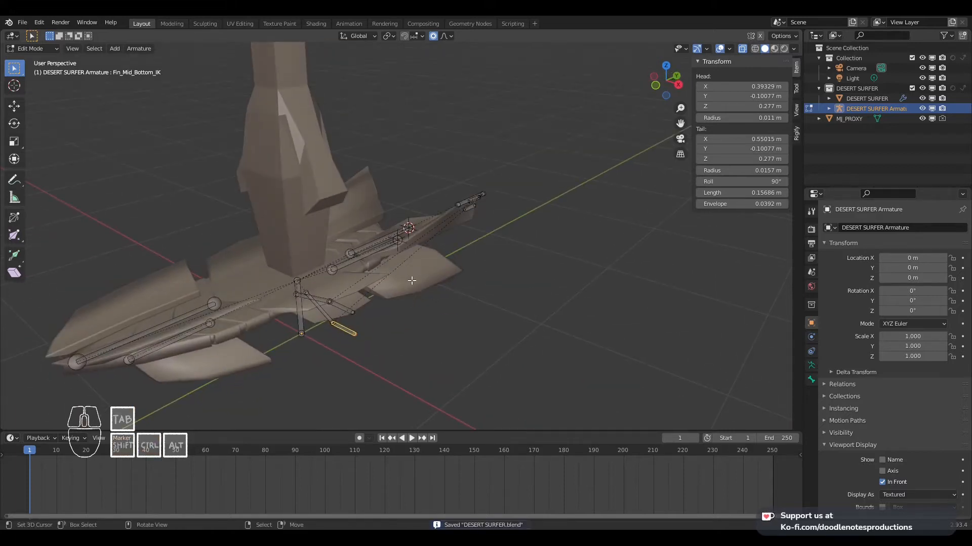
pyautogui.press('Tab')
pyautogui.rightClick(313, 300)
pyautogui.moveTo(343, 307); pyautogui.dragTo(401, 302, button='middle')
pyautogui.rightClick(411, 298)
pyautogui.keyDown('shift'); pyautogui.rightClick(389, 295); pyautogui.keyUp('shift')
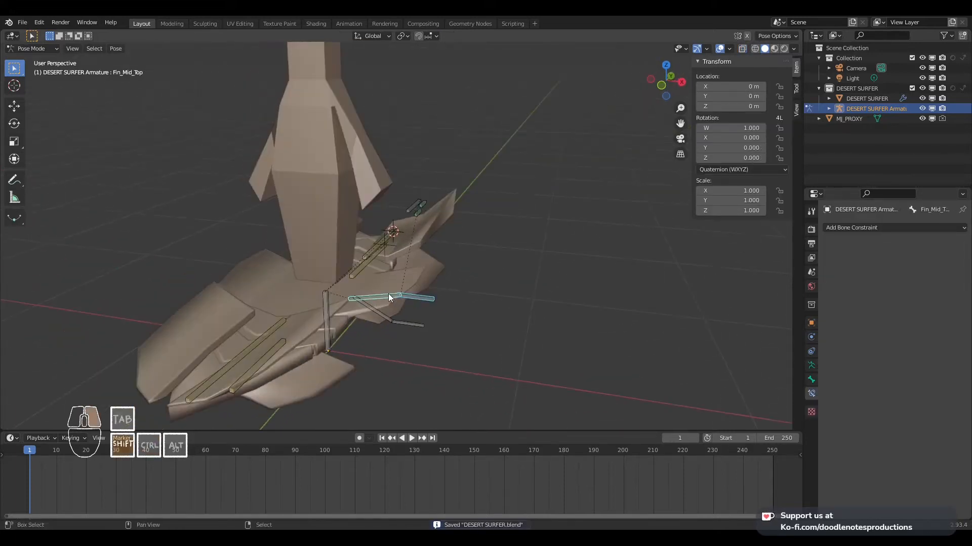
pyautogui.hotkey('shift', 'ctrl', 'c')
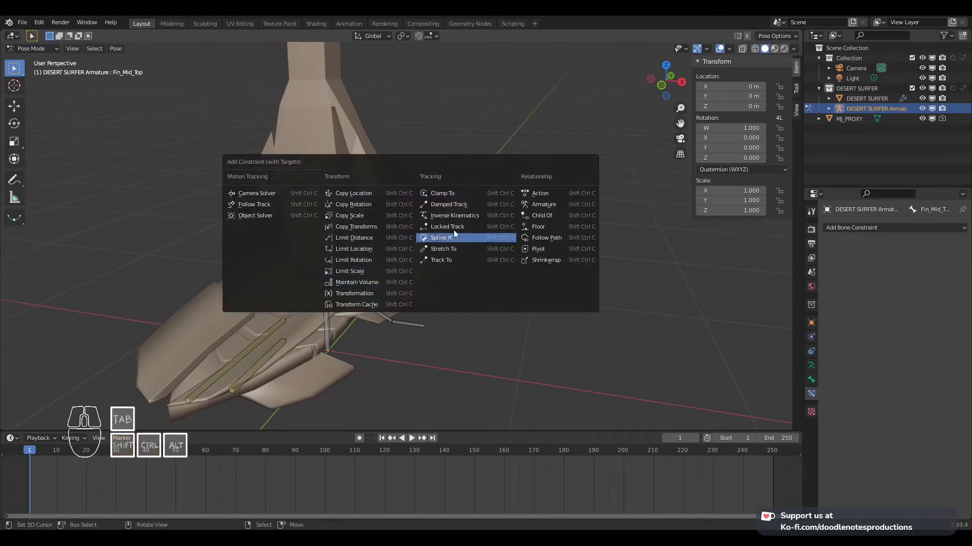
pyautogui.click(457, 216)
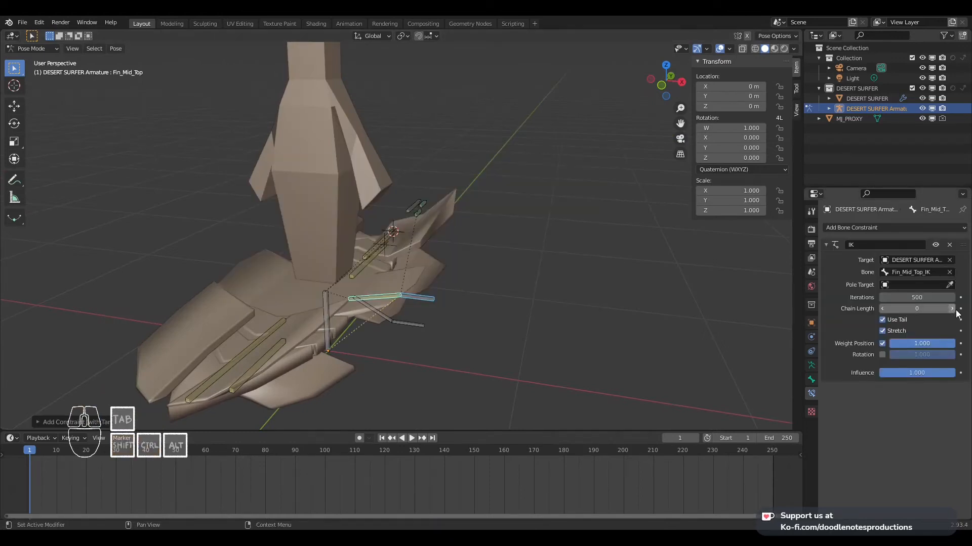
pyautogui.click(952, 309)
# Add an Inverse Kinematics constraint to Fin_Mid_Bottom targeting Fin_Mid_Bottom_IK, with a chain length of 1
pyautogui.click(409, 323)
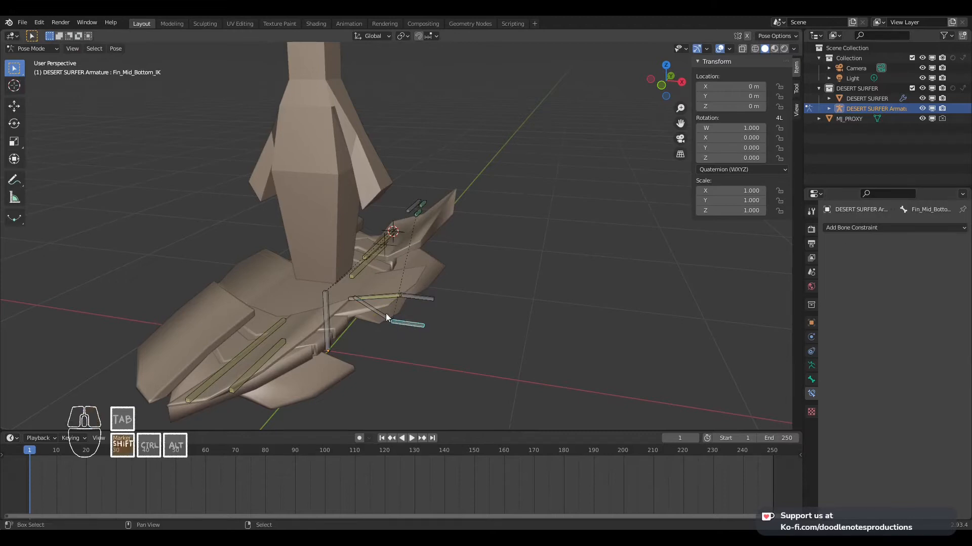
pyautogui.hotkey('shift', 'ctrl', 'c')
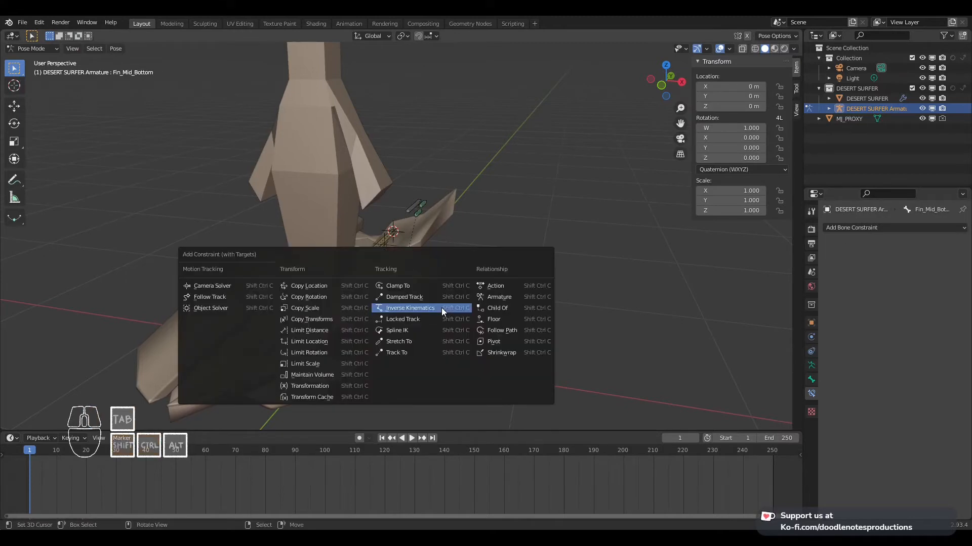
pyautogui.click(441, 310)
pyautogui.click(956, 309)
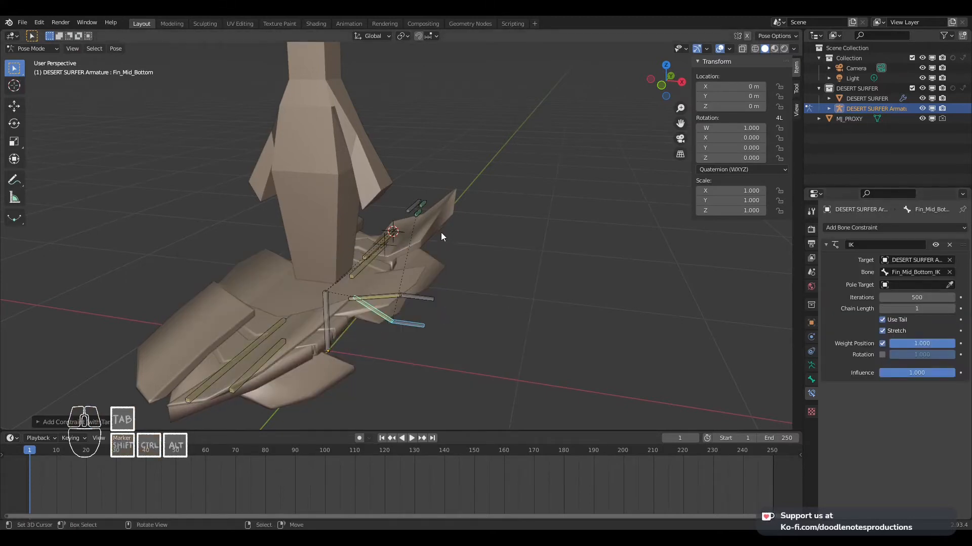
# Test-move Main Thrusters from front, top and perspective views to check how the middle fin bones react, cancelling each move
pyautogui.click(418, 206)
pyautogui.press('KP_1')
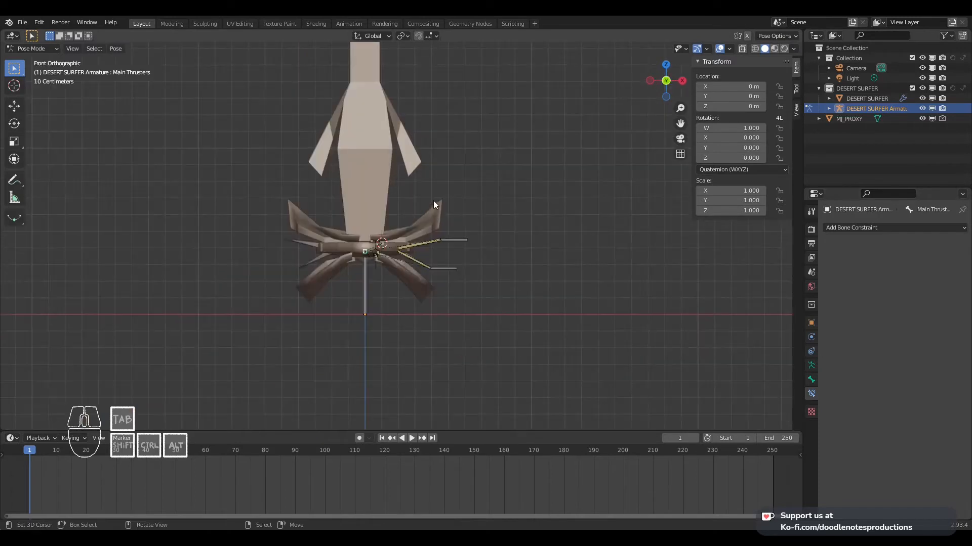
pyautogui.press('g')
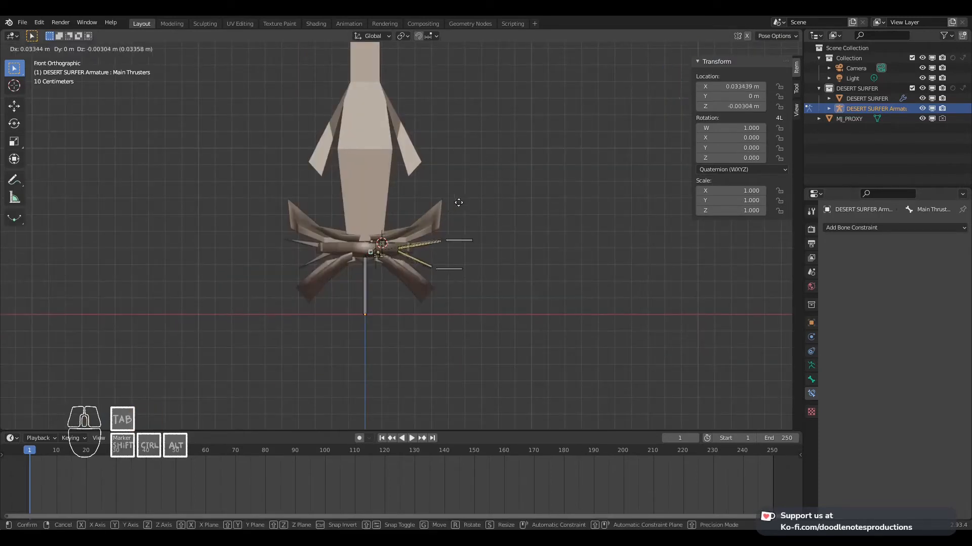
pyautogui.press('KP_7')
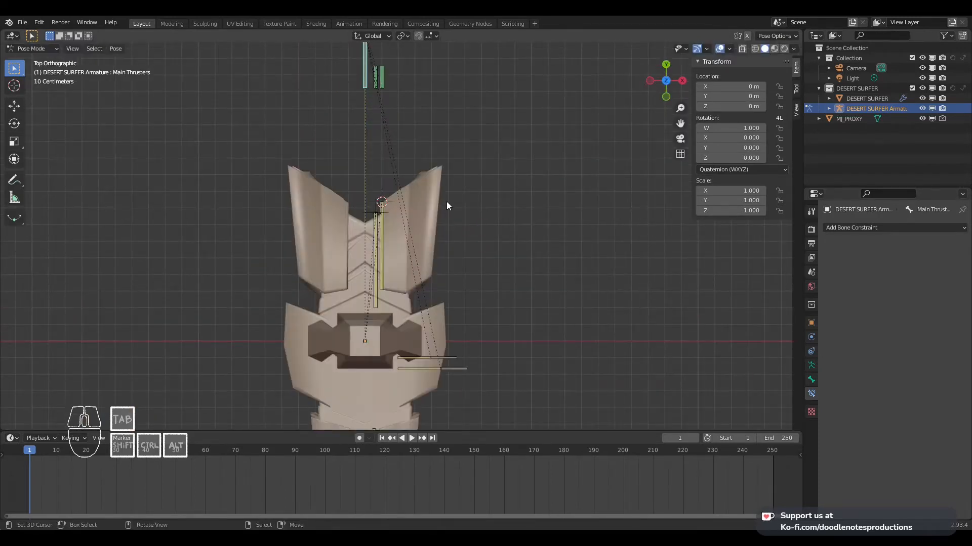
pyautogui.rightClick(498, 198)
pyautogui.keyDown('shift'); pyautogui.moveTo(453, 256); pyautogui.dragTo(469, 183, button='middle'); pyautogui.keyUp('shift')
pyautogui.press('g')
pyautogui.rightClick(460, 170)
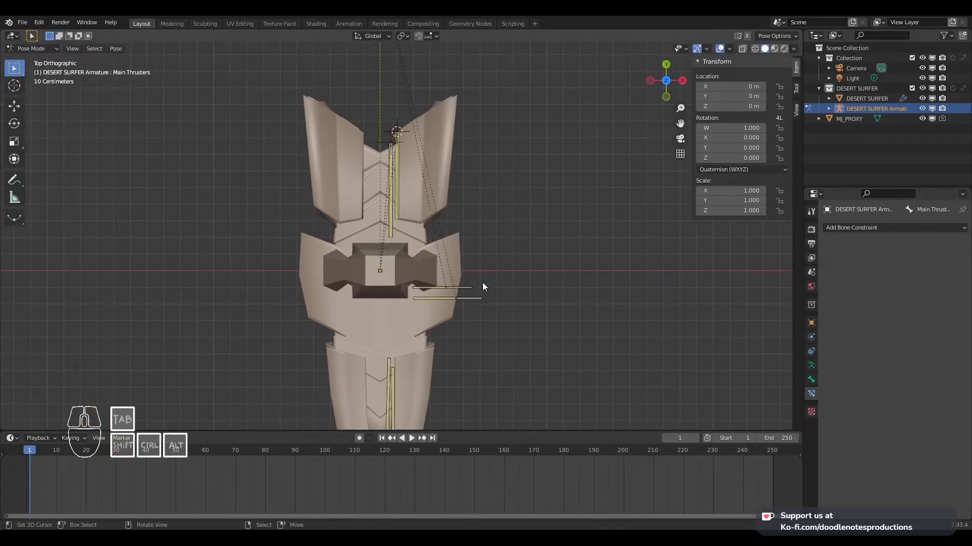
pyautogui.moveTo(482, 282); pyautogui.dragTo(460, 197, button='middle')
pyautogui.press('g')
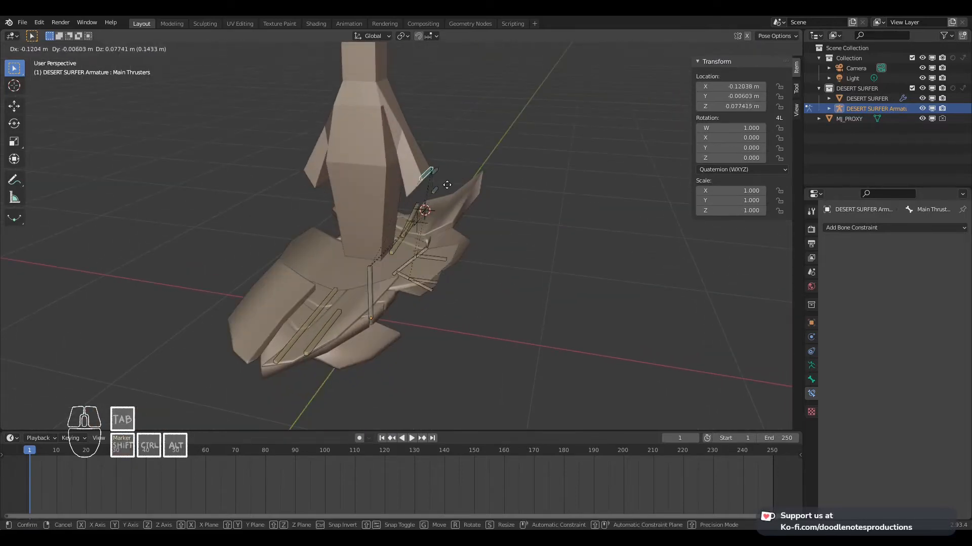
pyautogui.rightClick(461, 262)
pyautogui.moveTo(457, 253); pyautogui.dragTo(475, 259, button='middle')
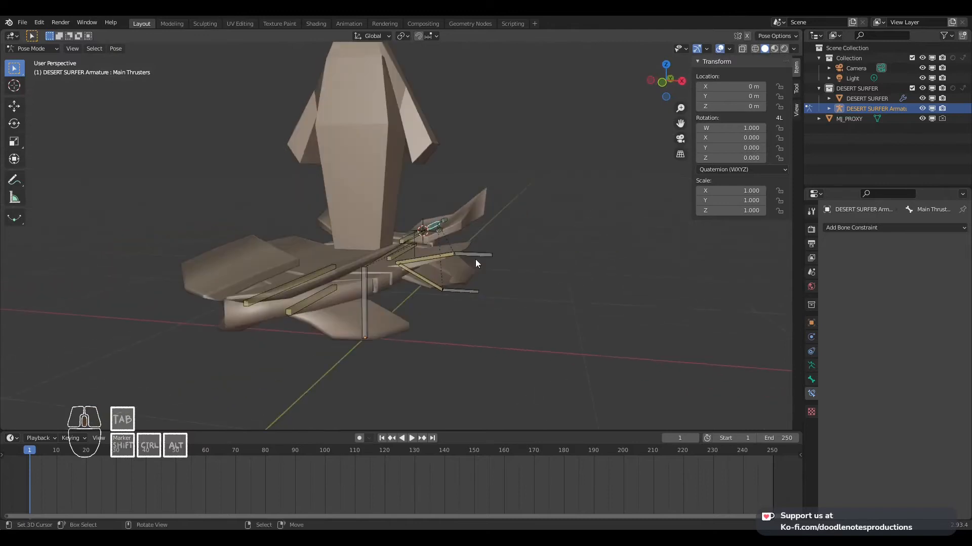
# Set the IK constraint influence to 0.5 on both Fin_Mid_Top and Fin_Mid_Bottom
pyautogui.click(443, 262)
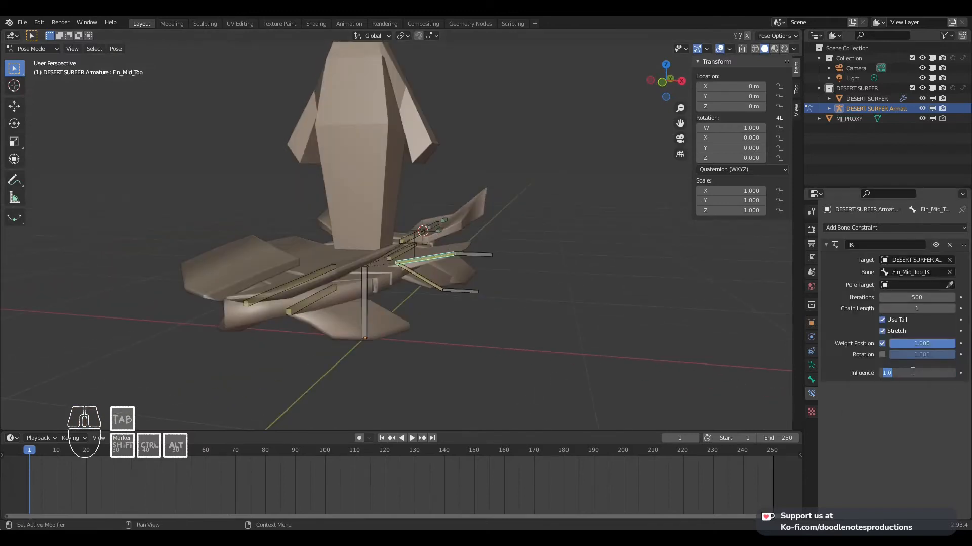
pyautogui.write('0.5')
pyautogui.press('Return')
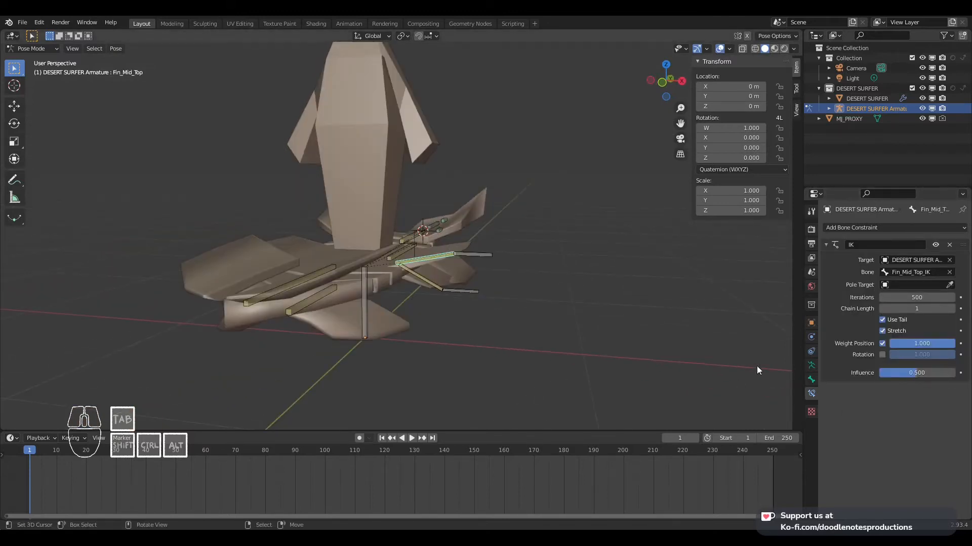
pyautogui.click(443, 292)
pyautogui.write('0.5')
pyautogui.press('Return')
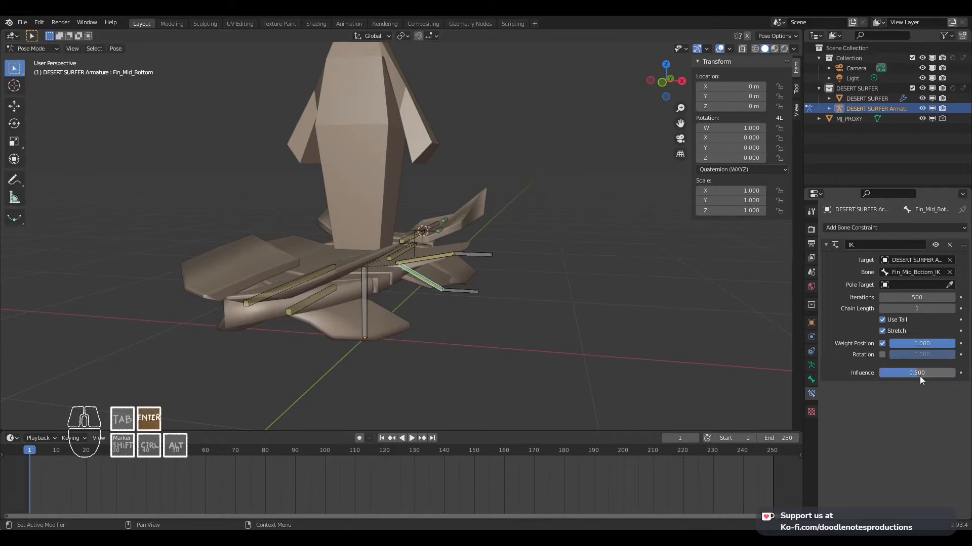
# Test-move Main Thrusters freely and along Z to check the middle fins' reaction at reduced IK influence, and cancel
pyautogui.click(445, 221)
pyautogui.click(437, 222)
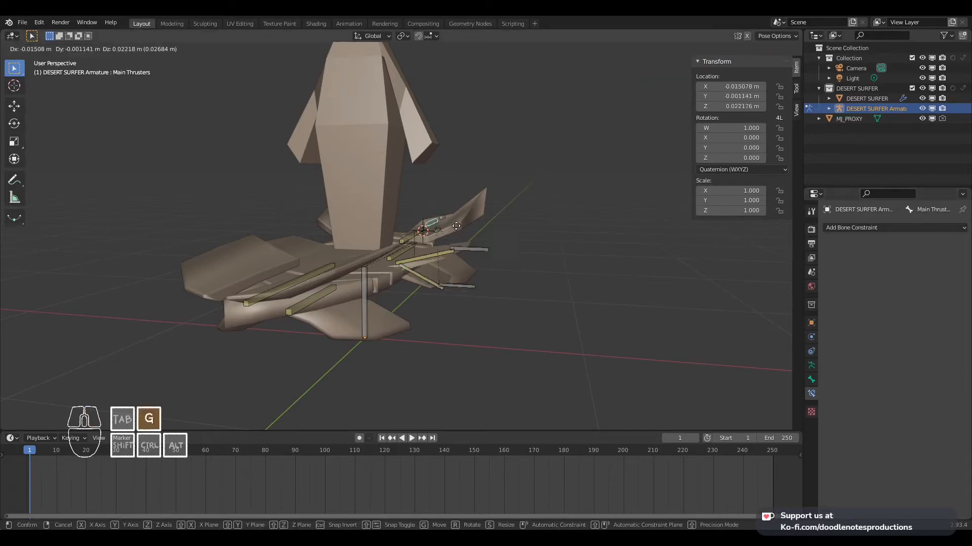
pyautogui.press('g')
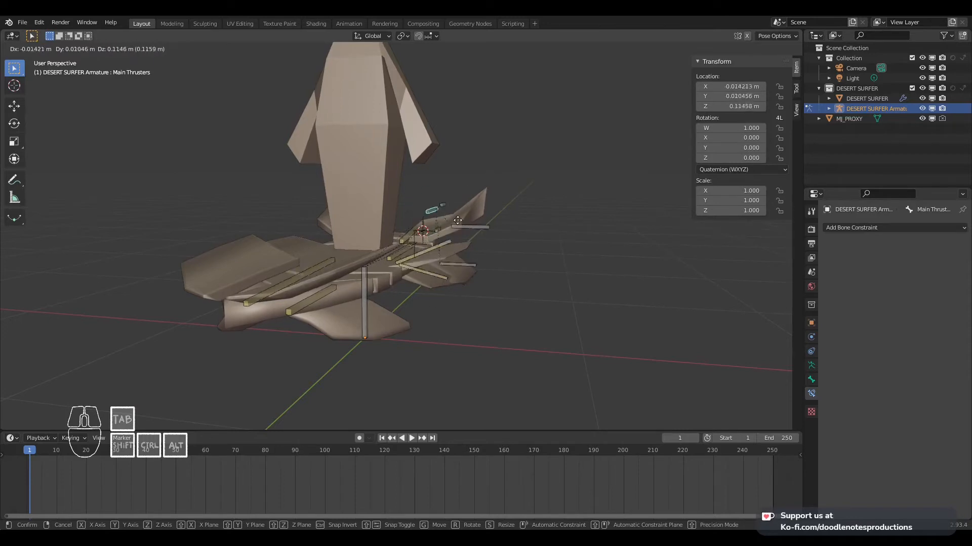
pyautogui.rightClick(458, 202)
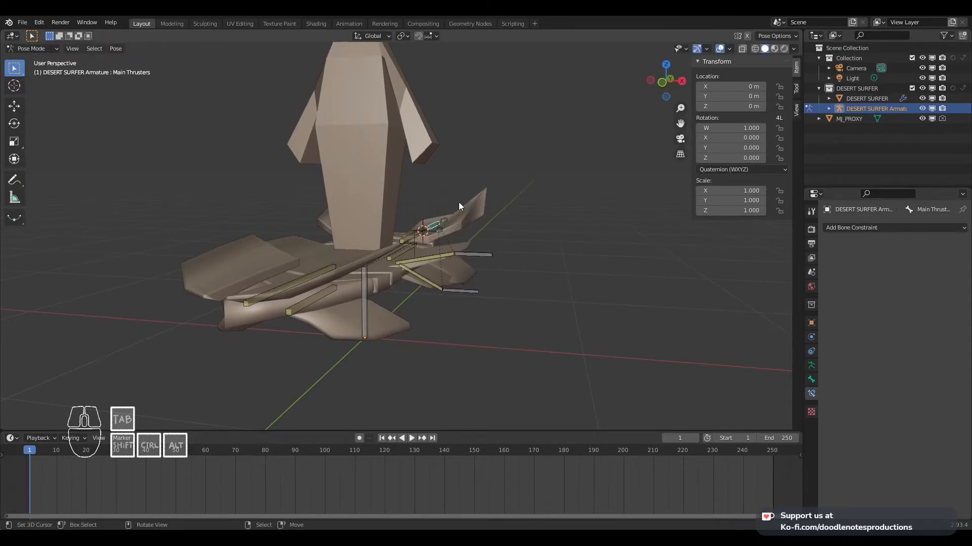
pyautogui.press('KP_3')
pyautogui.moveTo(460, 204); pyautogui.dragTo(503, 199, button='middle')
pyautogui.press('g')
pyautogui.press('z')
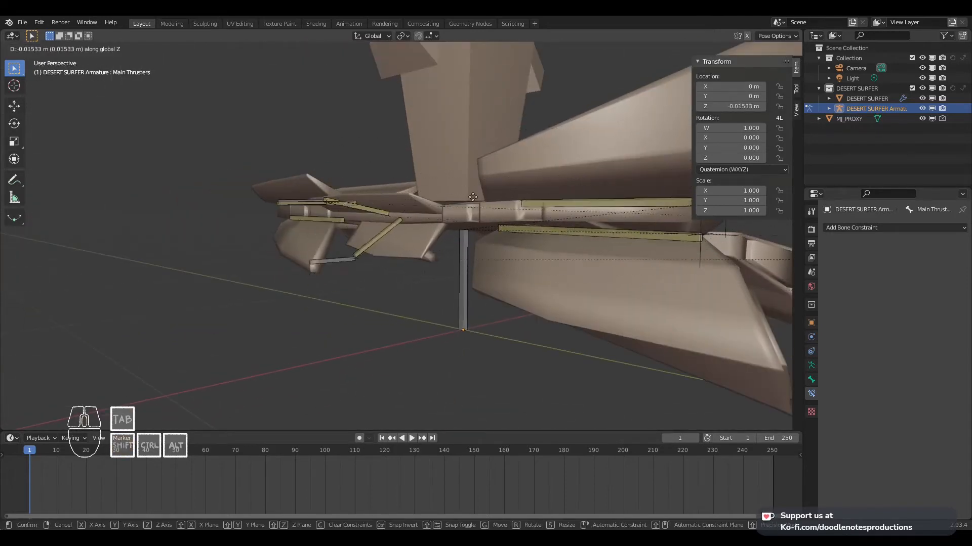
pyautogui.rightClick(485, 142)
# Snap the 3D cursor to the selected Fin_Mid_Bottom and Fin_Mid_Top bones, placing it midway between their bases
pyautogui.moveTo(484, 142); pyautogui.dragTo(534, 194, button='middle')
pyautogui.scroll(6, 467, 201)
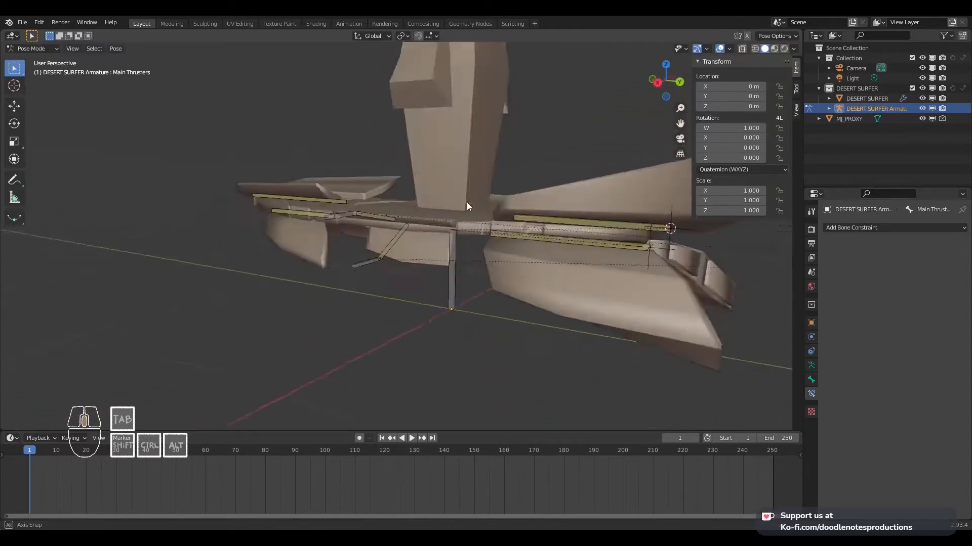
pyautogui.scroll(-4, 423, 236)
pyautogui.moveTo(406, 223); pyautogui.dragTo(451, 215, button='middle')
pyautogui.press('End')
pyautogui.press('KP_3')
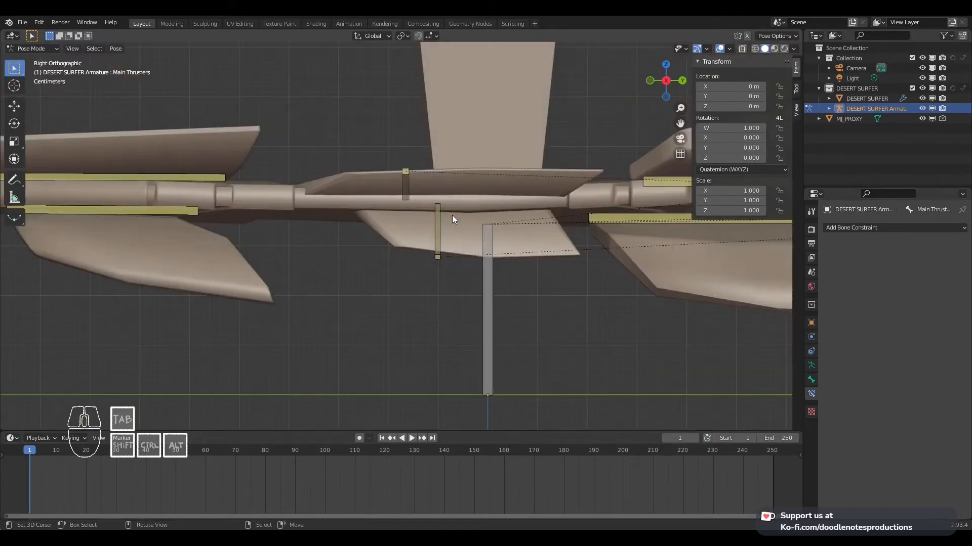
pyautogui.click(439, 212)
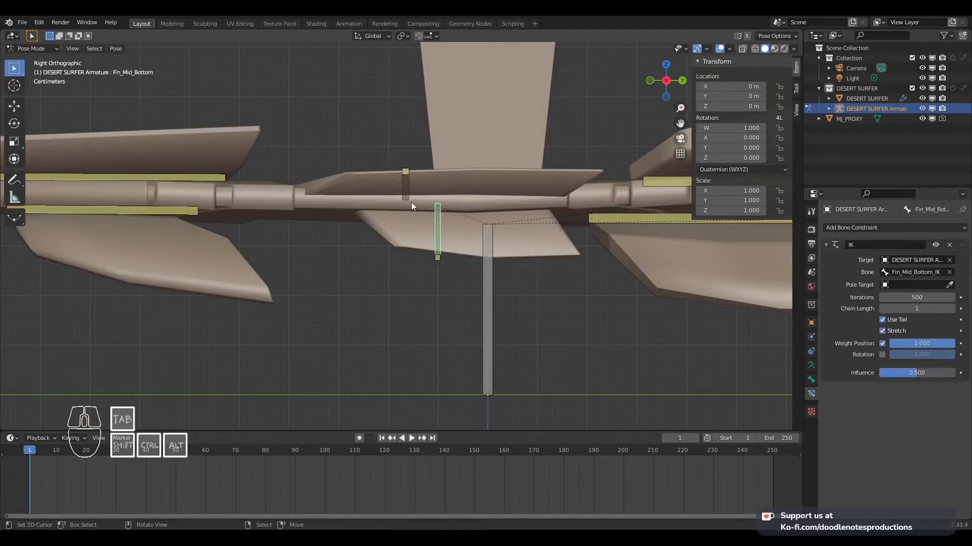
pyautogui.scroll(2, 408, 200)
pyautogui.keyDown('shift'); pyautogui.click(408, 179); pyautogui.keyUp('shift')
pyautogui.hotkey('shift', 's')
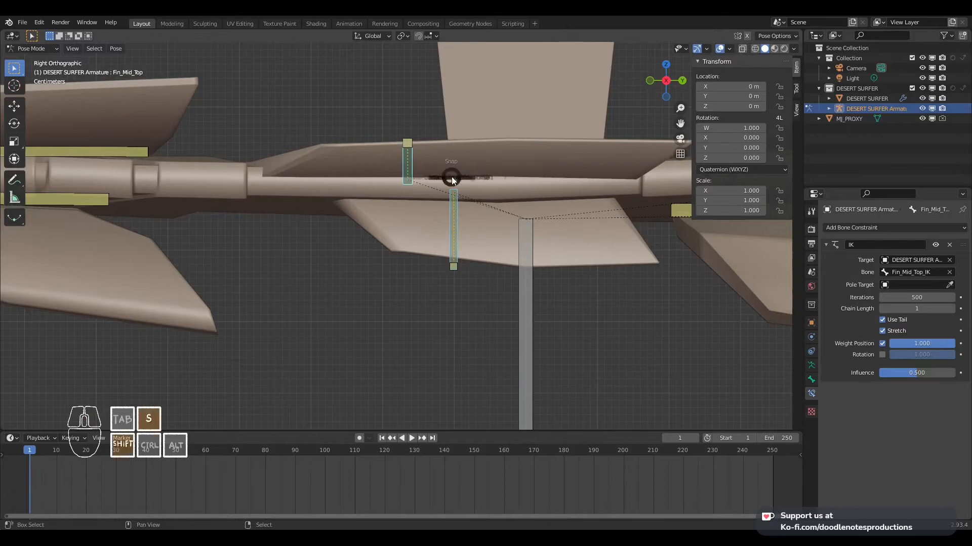
pyautogui.click(452, 223)
# Return the armature to Object Mode and save the file
pyautogui.scroll(-4, 433, 205)
pyautogui.moveTo(433, 205); pyautogui.dragTo(471, 216, button='middle')
pyautogui.press('Tab')
pyautogui.hotkey('ctrl', 's')
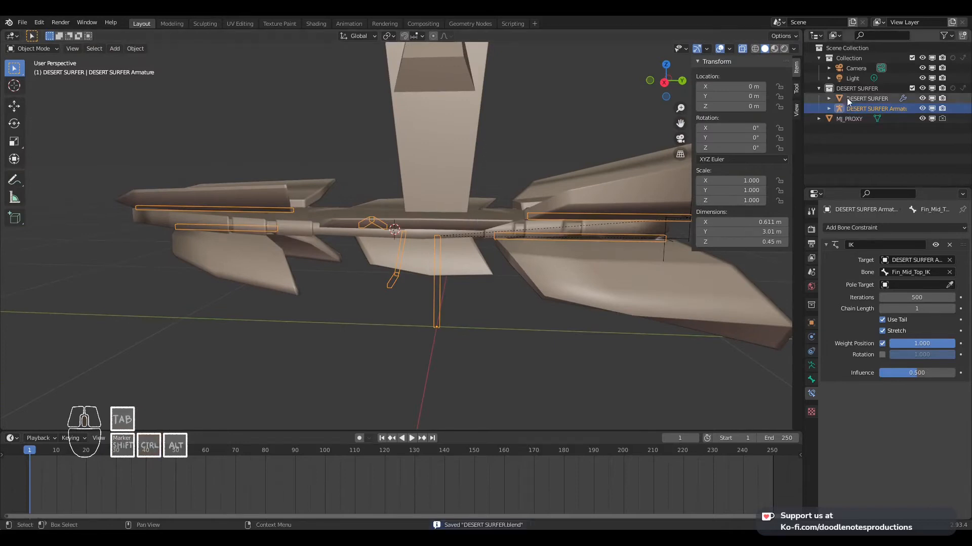
# Add a Plain Axes empty at the 3D cursor inside the DESERT SURFER collection
pyautogui.click(860, 88)
pyautogui.hotkey('shift', 'a')
pyautogui.moveTo(413, 200)
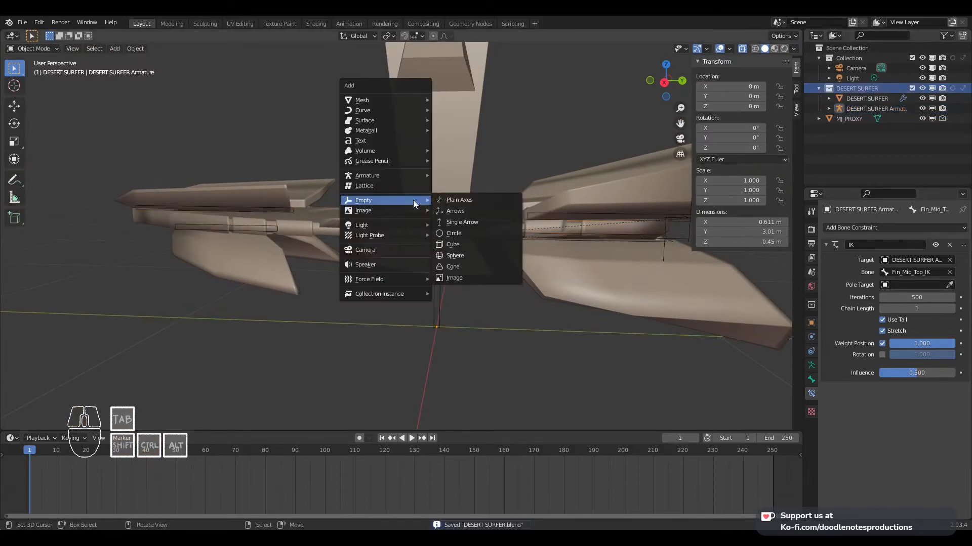
pyautogui.click(442, 197)
# Scale the new empty down to about 0.154 and set it to display in front
pyautogui.moveTo(442, 195); pyautogui.dragTo(495, 266, button='middle')
pyautogui.scroll(1, 495, 267)
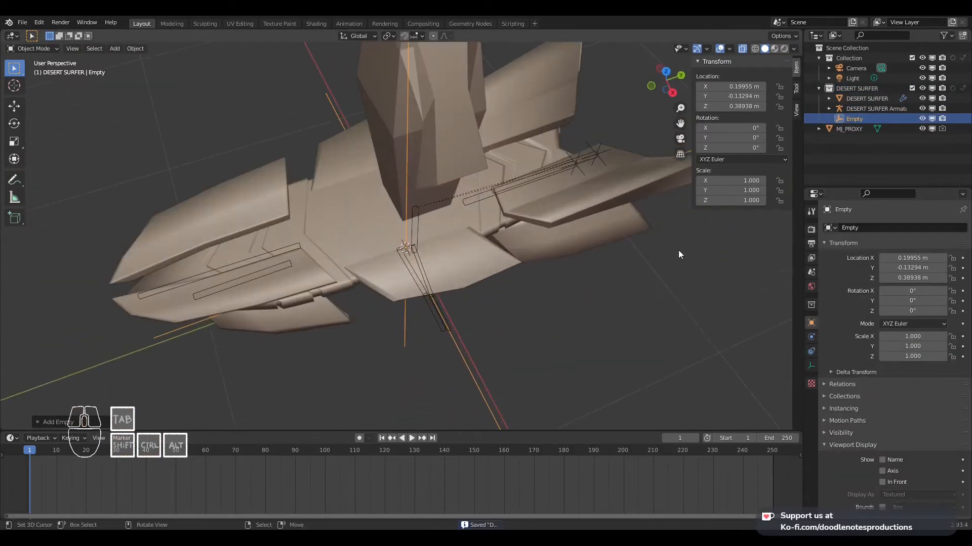
pyautogui.press('s')
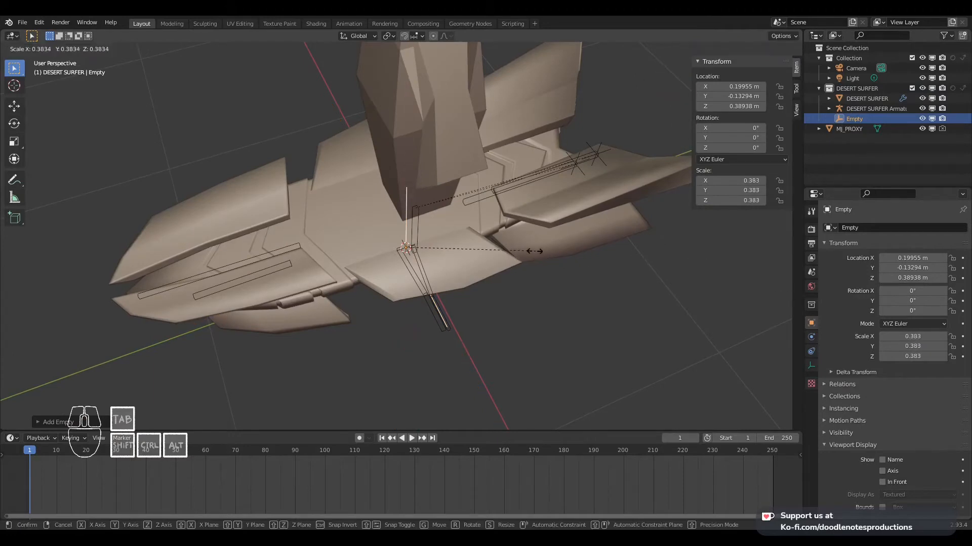
pyautogui.click(457, 247)
pyautogui.scroll(-1, 918, 466)
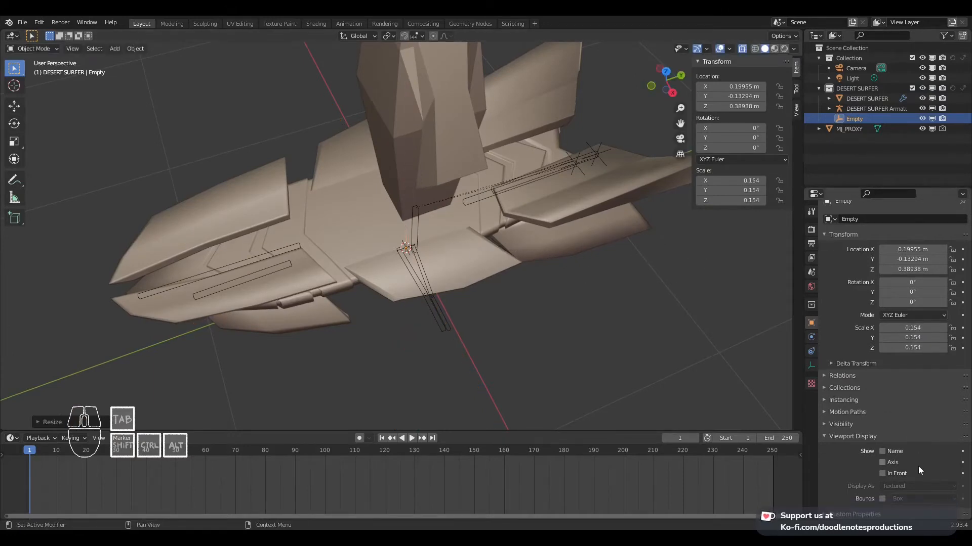
# Shrink the empty further to a scale of about 0.062 and open its object data settings
pyautogui.scroll(2, 490, 261)
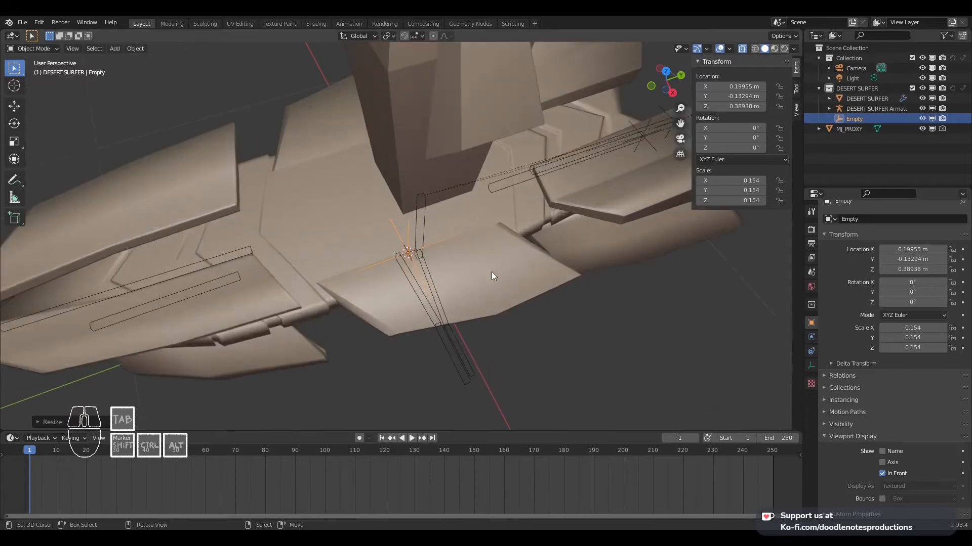
pyautogui.moveTo(491, 272); pyautogui.dragTo(468, 208, button='middle')
pyautogui.scroll(2, 469, 208)
pyautogui.press('s')
pyautogui.click(480, 242)
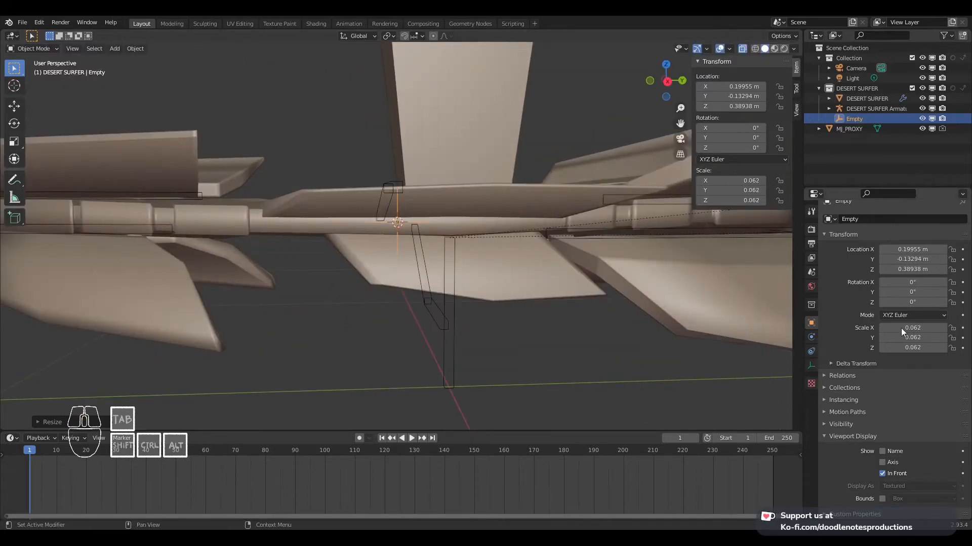
pyautogui.scroll(1, 901, 328)
pyautogui.click(811, 365)
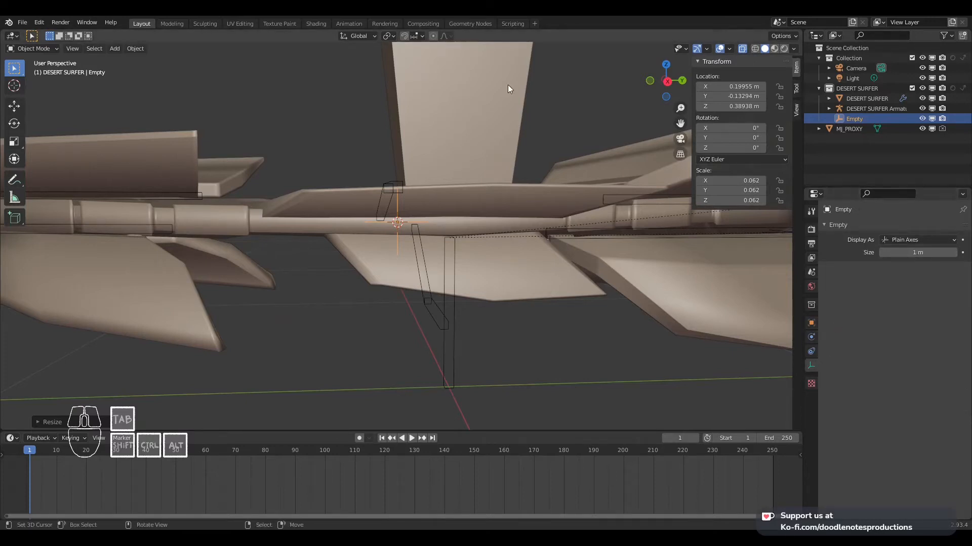
# Clear the scale of the new empty and the existing fin limit-location empties
pyautogui.keyDown('shift'); pyautogui.moveTo(508, 84); pyautogui.dragTo(467, 244, button='middle'); pyautogui.keyUp('shift')
pyautogui.click(685, 244)
pyautogui.hotkey('alt', 's')
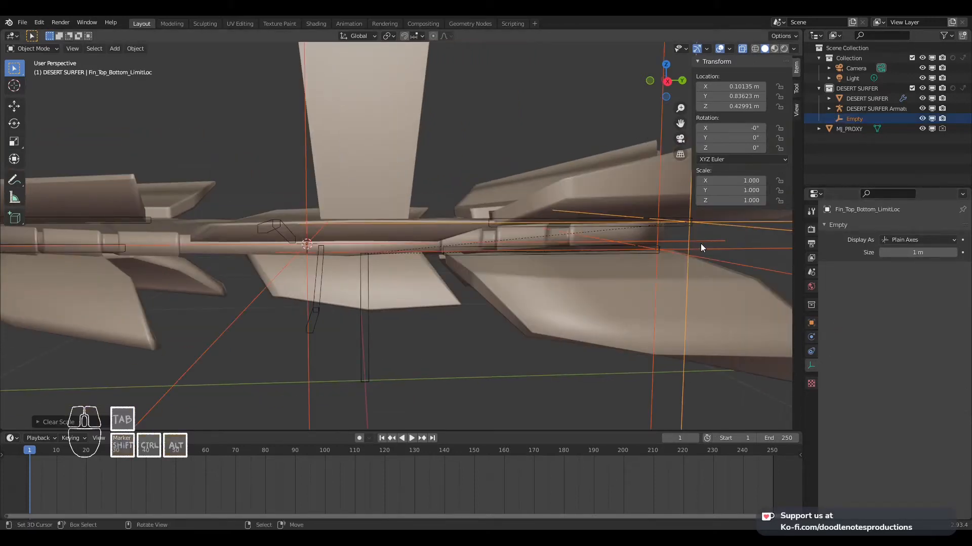
pyautogui.click(322, 363)
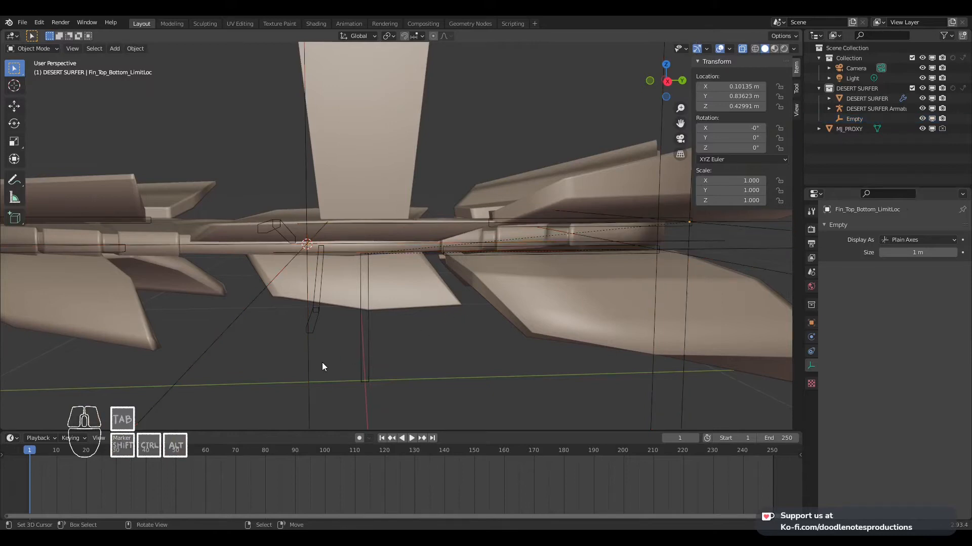
# Set the display size of the new empty at the 3D cursor to 0.1 m
pyautogui.click(906, 250)
pyautogui.press('Return')
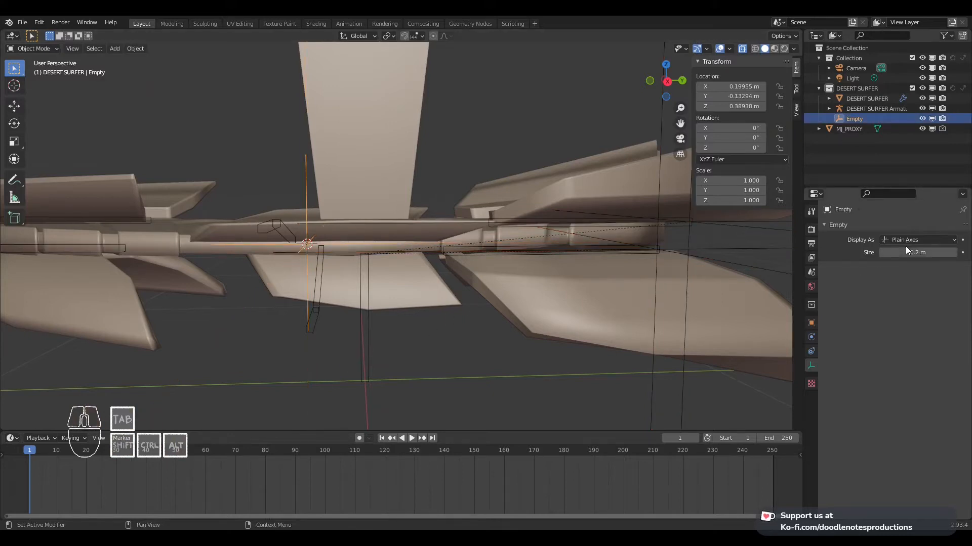
pyautogui.click(912, 252)
pyautogui.write('.1')
pyautogui.press('Return')
# Set the display size of Fin_Back_Bottom_LimitLoc and Fin_Top_Bottom_LimitLoc to 0.1 m each and save the file
pyautogui.click(664, 287)
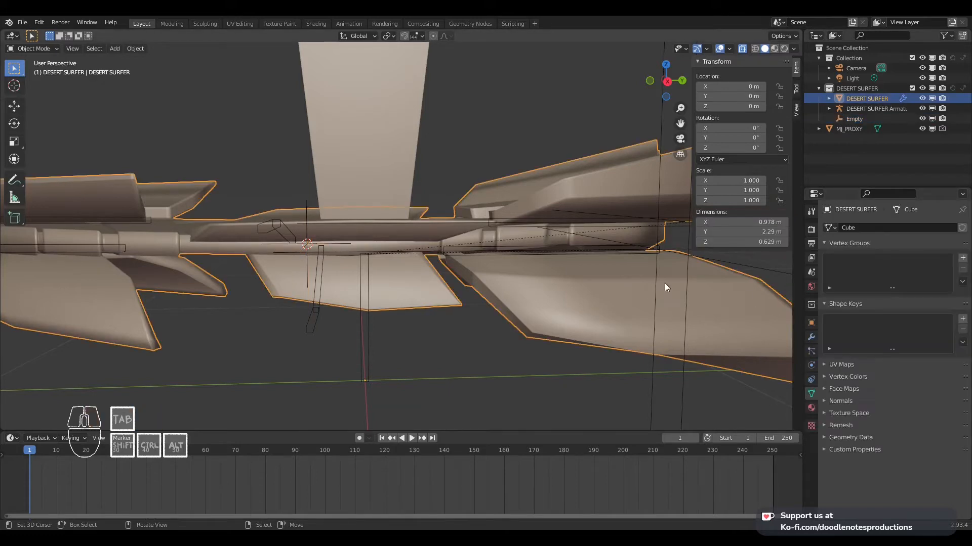
pyautogui.click(693, 258)
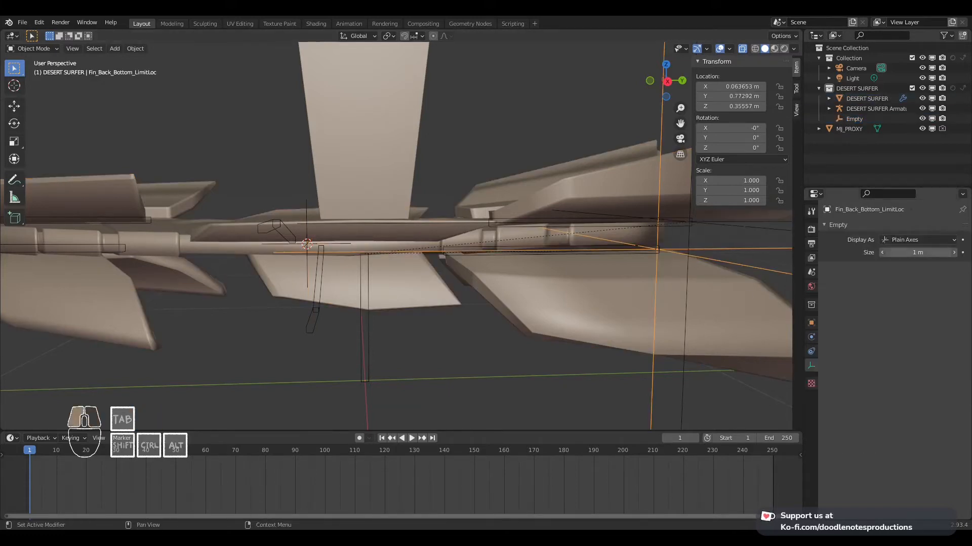
pyautogui.click(897, 250)
pyautogui.press('Escape')
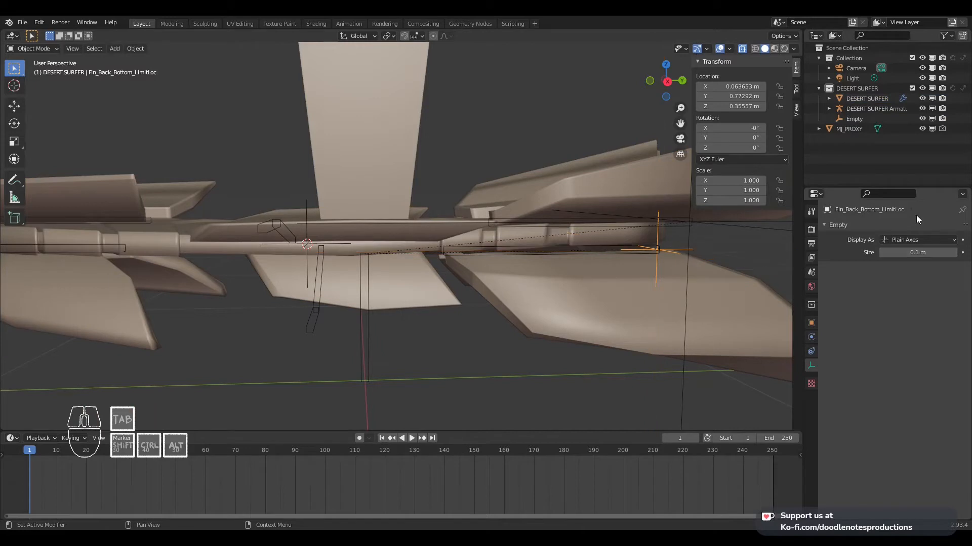
pyautogui.click(686, 238)
pyautogui.click(917, 253)
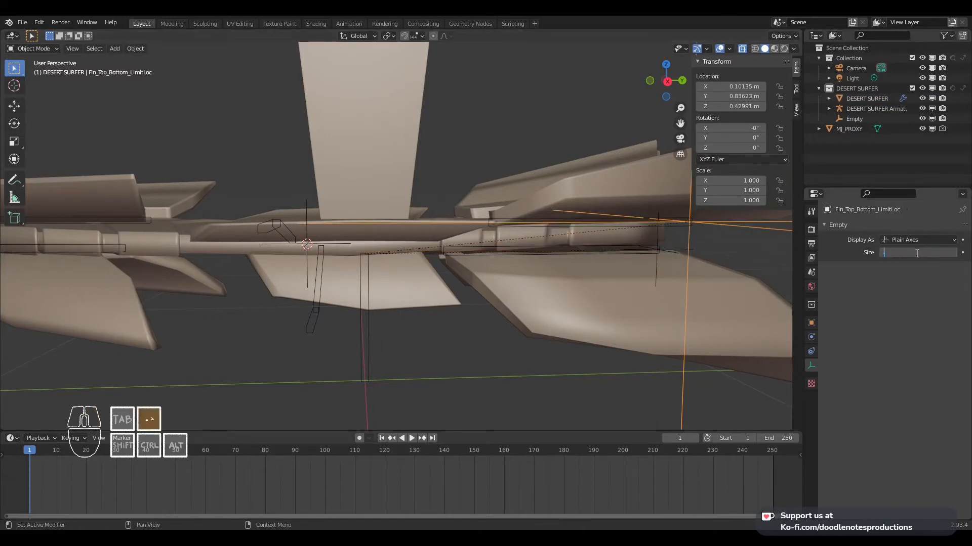
pyautogui.write('.1')
pyautogui.press('Return')
pyautogui.hotkey('ctrl', 's')
# Rename the new empty as Fin_Mid_Bottom_LimitLoc, reusing the name copied from Fin_Back_Bottom_LimitLoc
pyautogui.click(308, 265)
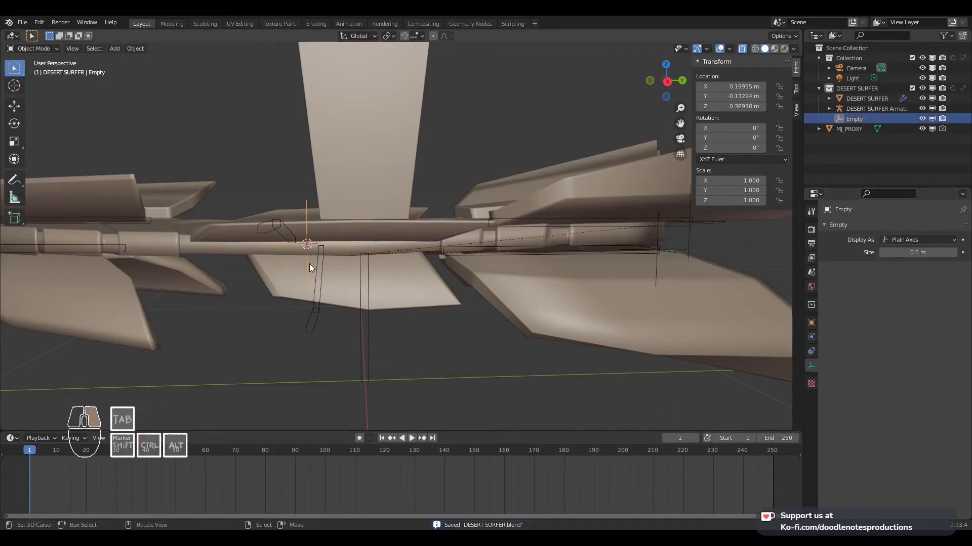
pyautogui.click(686, 251)
pyautogui.press('F2')
pyautogui.hotkey('ctrl', 'c')
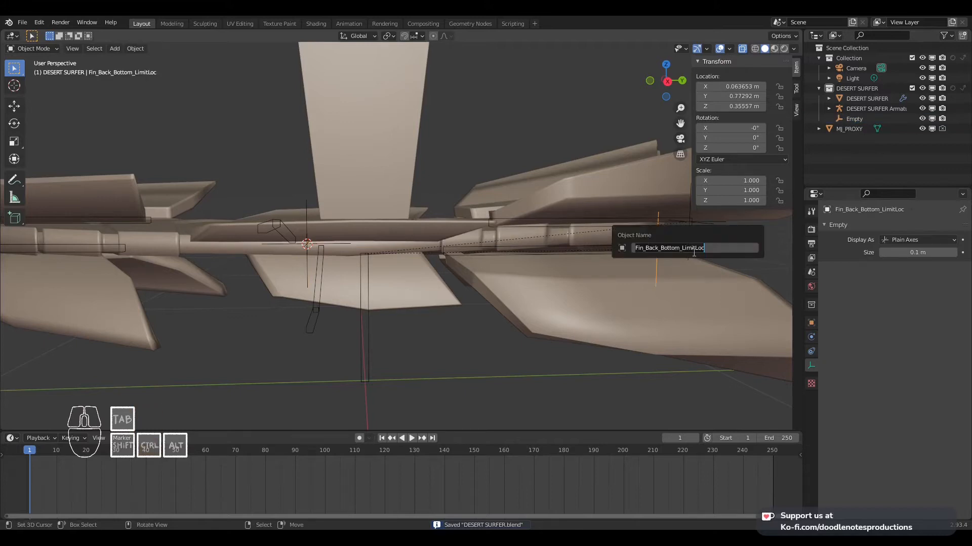
pyautogui.click(302, 253)
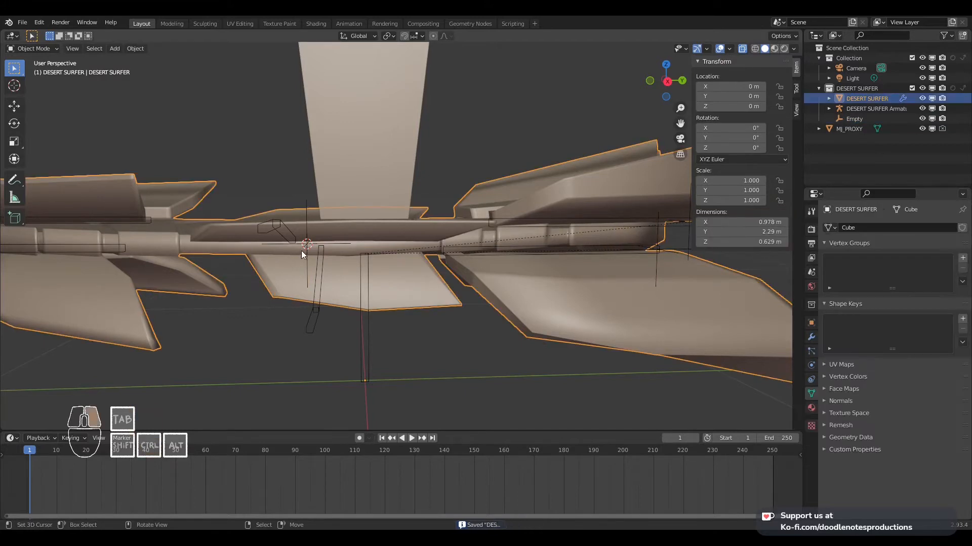
pyautogui.click(310, 248)
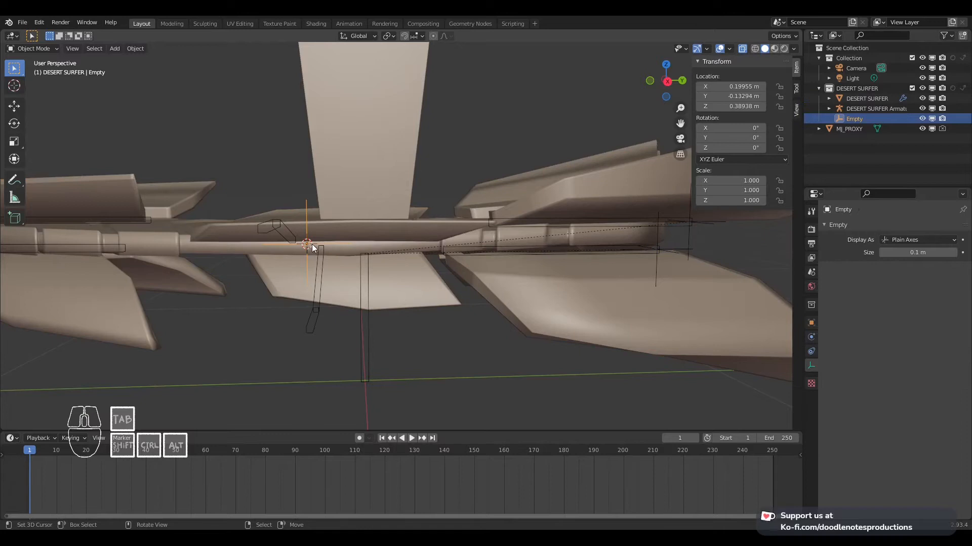
pyautogui.press('F2')
pyautogui.hotkey('ctrl', 'v')
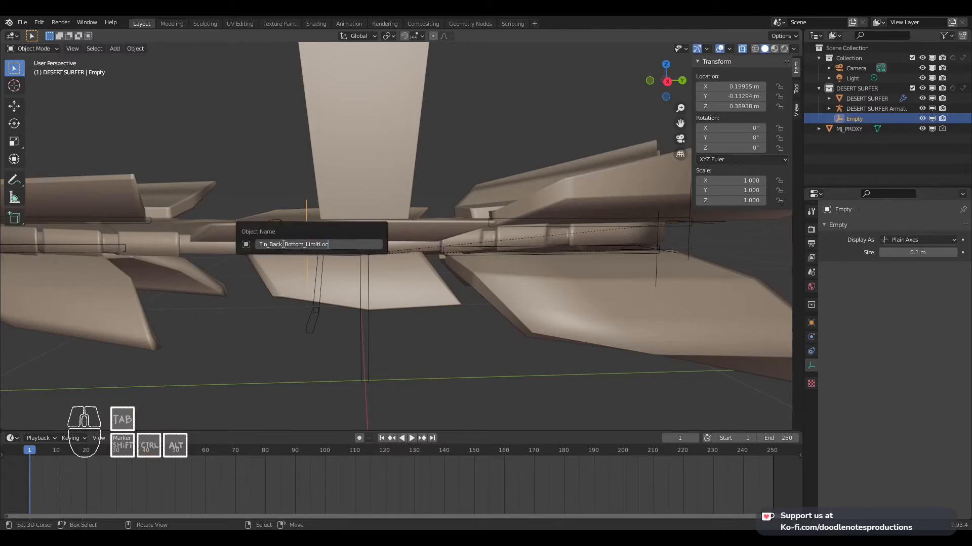
pyautogui.press('BackSpace')
pyautogui.press('BackSpace')
pyautogui.press('BackSpace')
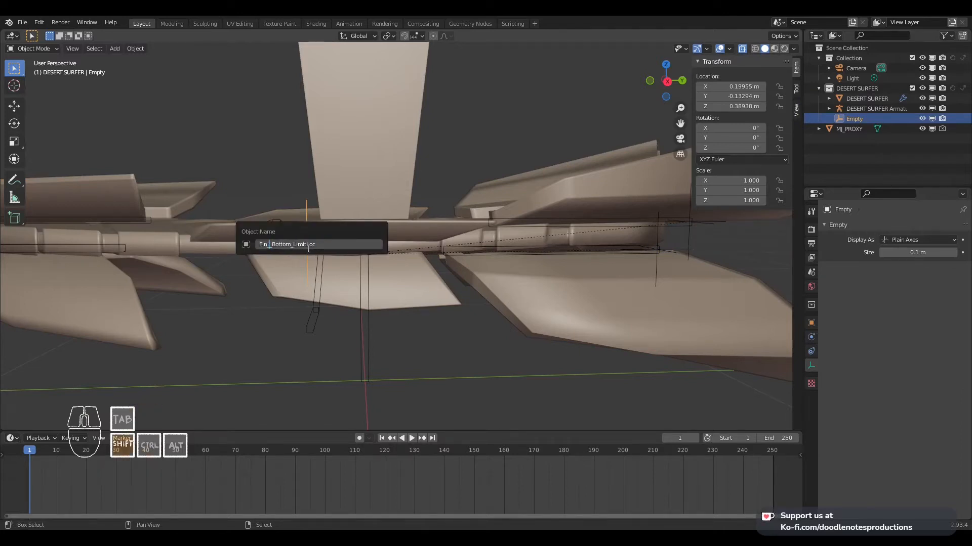
pyautogui.write('Mid')
pyautogui.press('Return')
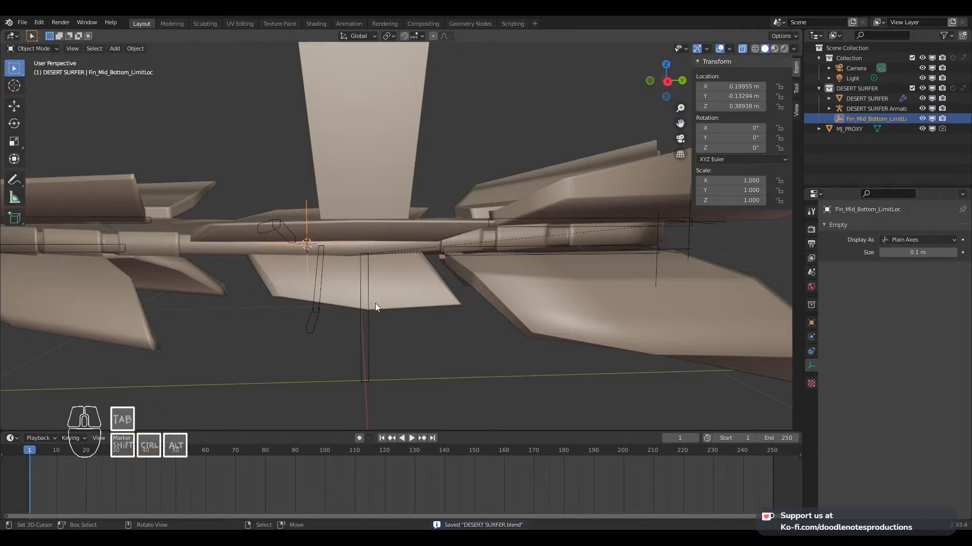
# Parent the Fin_Mid_Bottom_LimitLoc empty to the armature's MAIN bone with its location cleared, and return to Object Mode
pyautogui.keyDown('shift'); pyautogui.click(366, 335); pyautogui.keyUp('shift')
pyautogui.hotkey('ctrl', 'Tab')
pyautogui.click(370, 325)
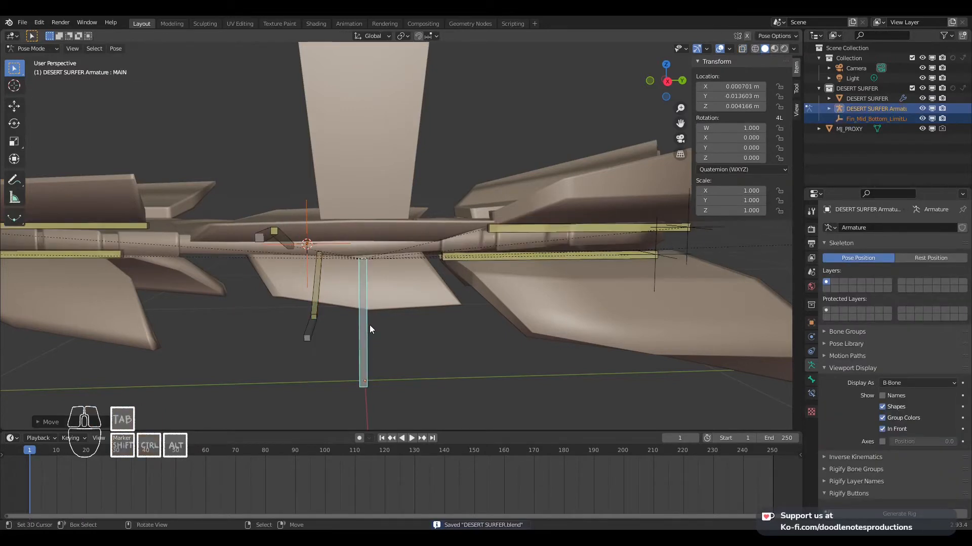
pyautogui.hotkey('alt', 'g')
pyautogui.hotkey('ctrl', 'p')
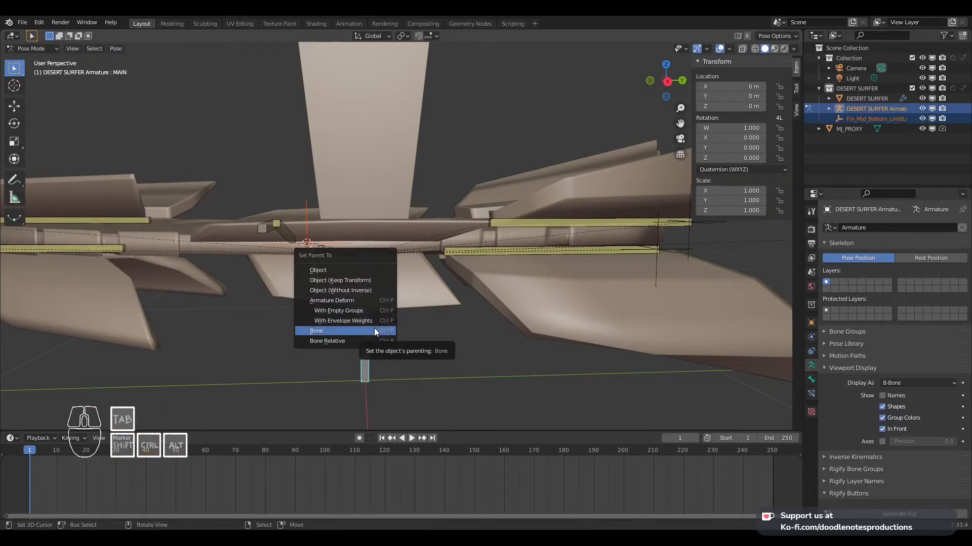
pyautogui.click(374, 330)
pyautogui.click(307, 208)
pyautogui.hotkey('ctrl', 'Tab')
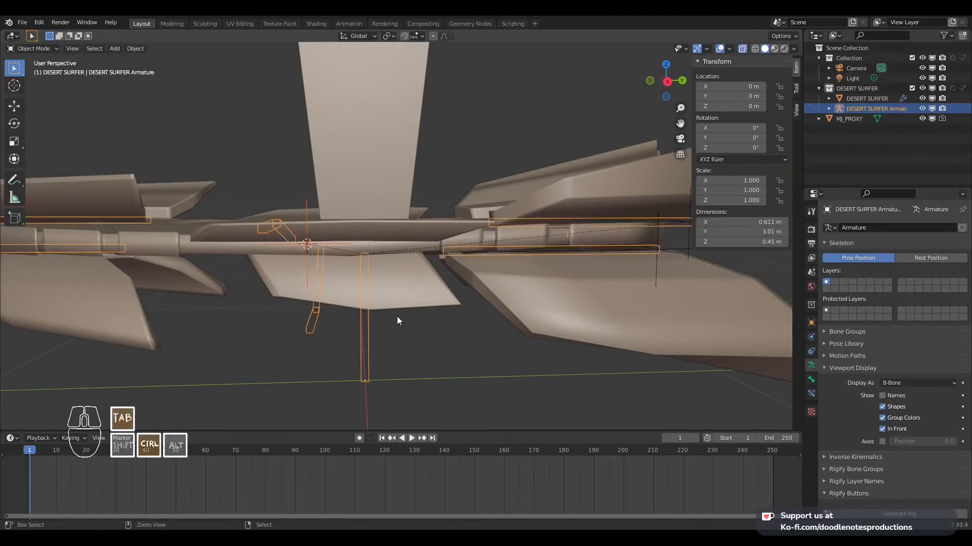
# Try moving the armature in Object Mode to check that the middle empty follows it, cancelling the move
pyautogui.click(368, 301)
pyautogui.rightClick(366, 320)
pyautogui.press('g')
pyautogui.rightClick(354, 306)
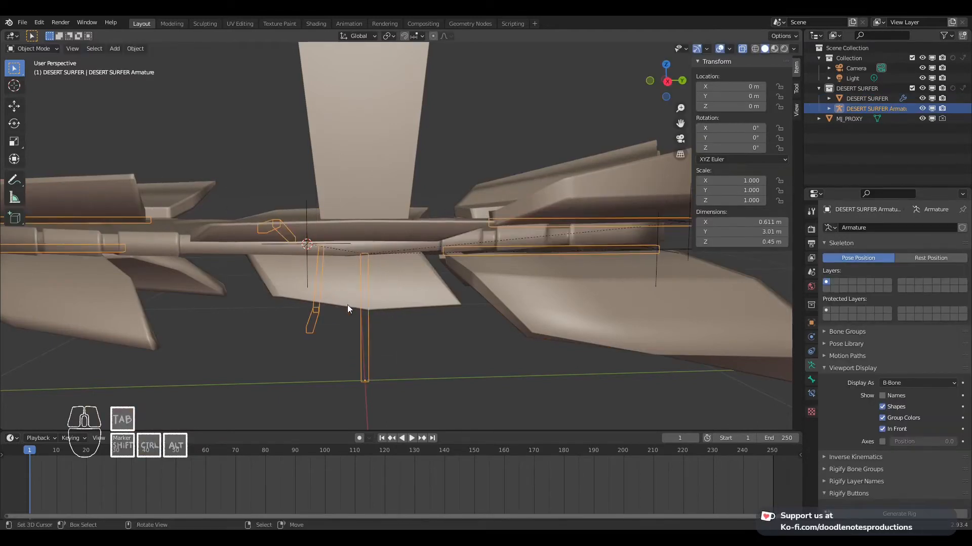
pyautogui.rightClick(319, 279)
pyautogui.rightClick(323, 303)
pyautogui.rightClick(321, 303)
pyautogui.rightClick(321, 302)
# Add a Limit Location bone constraint to Fin_Mid_Bottom_IK in Pose Mode
pyautogui.hotkey('ctrl', 'Tab')
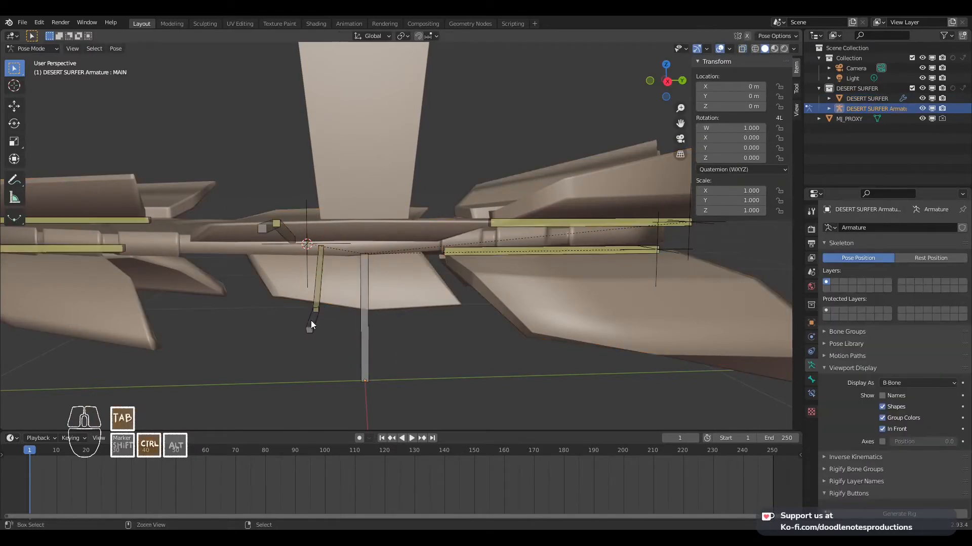
pyautogui.rightClick(310, 326)
pyautogui.moveTo(310, 327); pyautogui.dragTo(515, 335, button='middle')
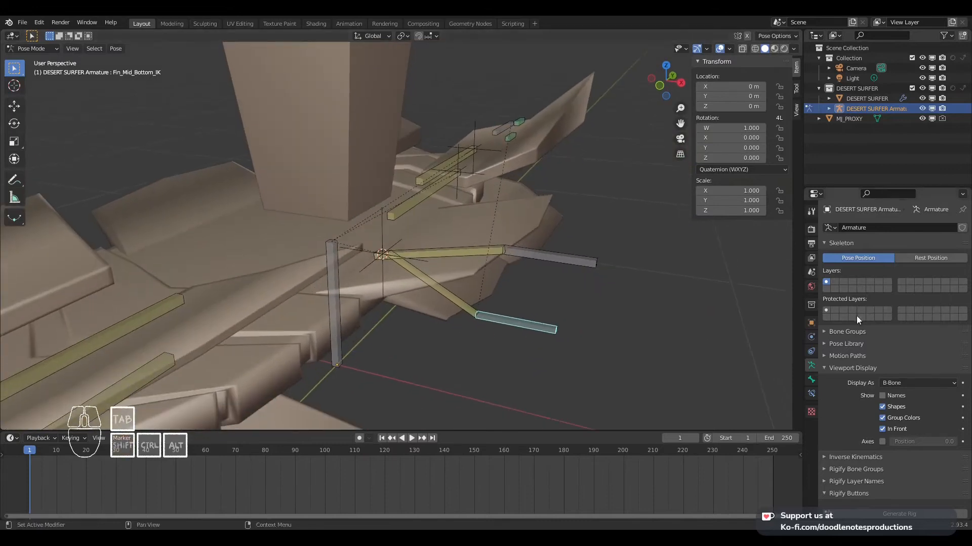
pyautogui.click(811, 394)
pyautogui.click(852, 227)
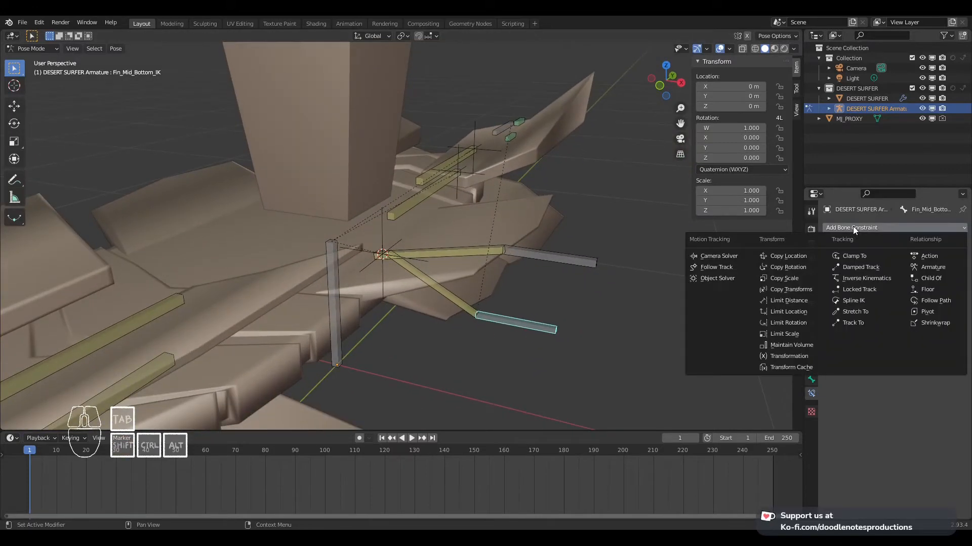
pyautogui.click(806, 312)
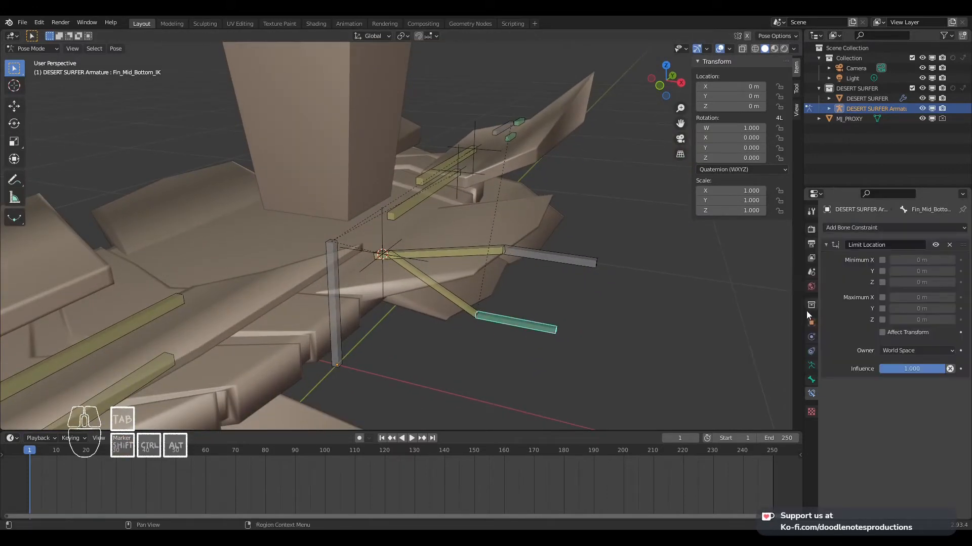
# Set the constraint's owner to Custom Space with Fin_Mid_Bottom_LimitLoc as the object and enable Maximum Z at 0 m
pyautogui.click(946, 351)
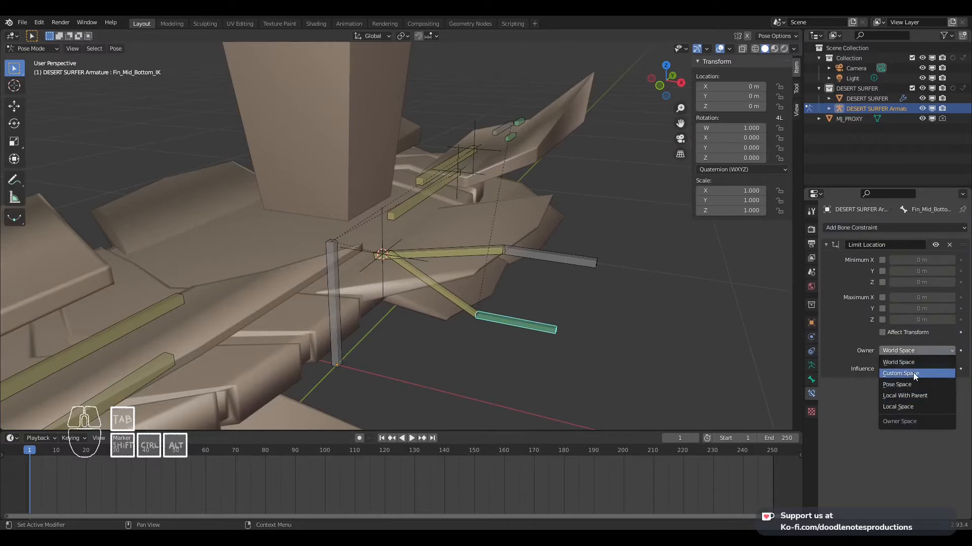
pyautogui.click(914, 375)
pyautogui.click(932, 364)
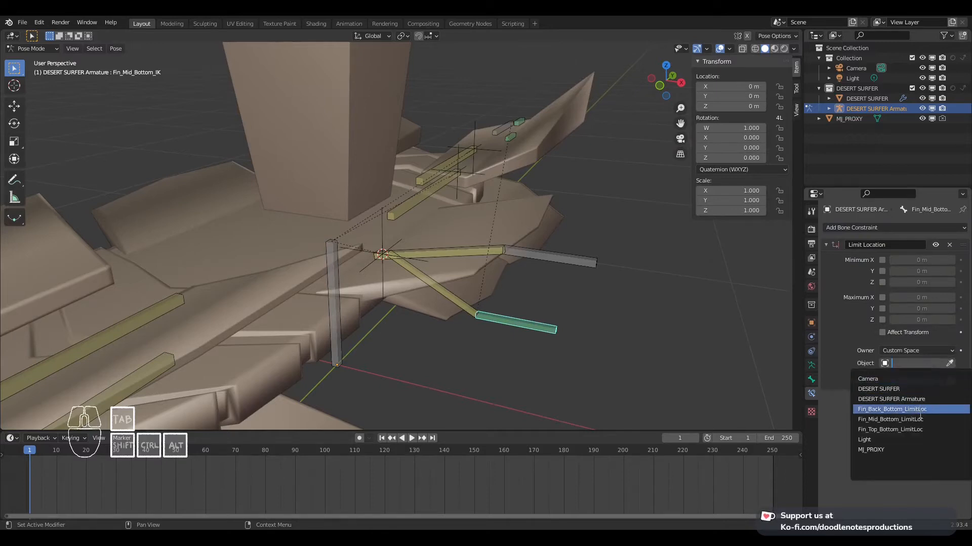
pyautogui.click(906, 427)
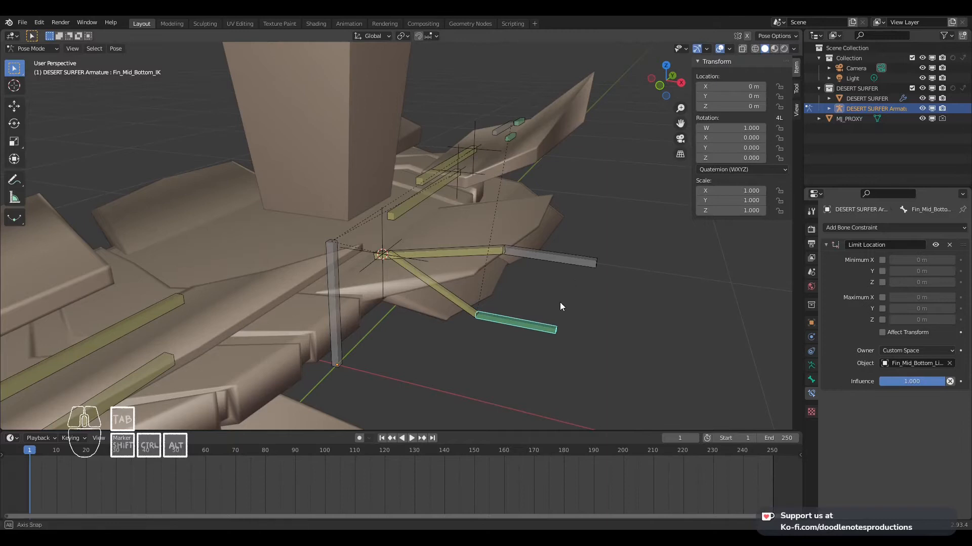
pyautogui.moveTo(560, 302); pyautogui.dragTo(490, 266, button='middle')
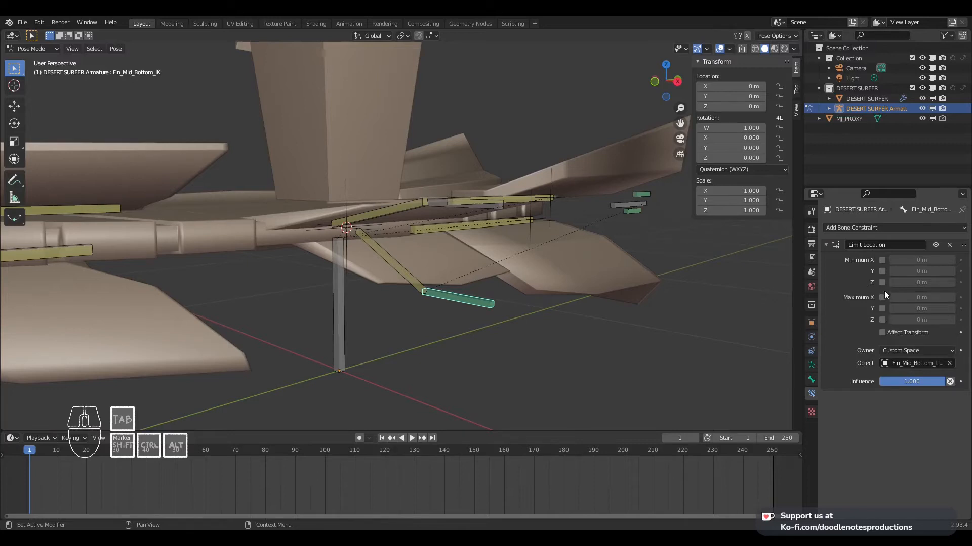
# Test the lower middle fin's limit by moving the Main Thrusters bone along Z, cancelling each move
pyautogui.scroll(-4, 510, 268)
pyautogui.click(559, 213)
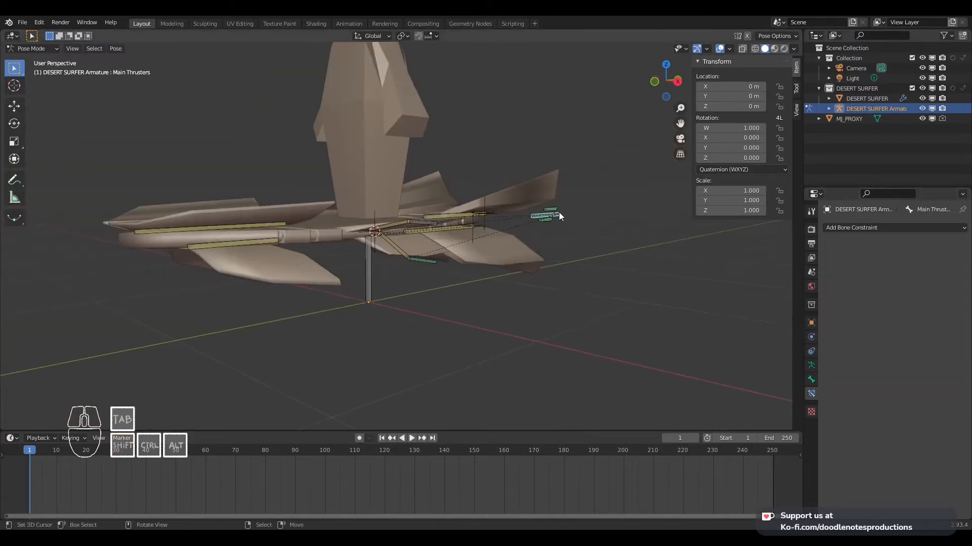
pyautogui.press('g')
pyautogui.press('z')
pyautogui.rightClick(555, 203)
pyautogui.moveTo(555, 203); pyautogui.dragTo(448, 193, button='middle')
pyautogui.press('g')
pyautogui.press('z')
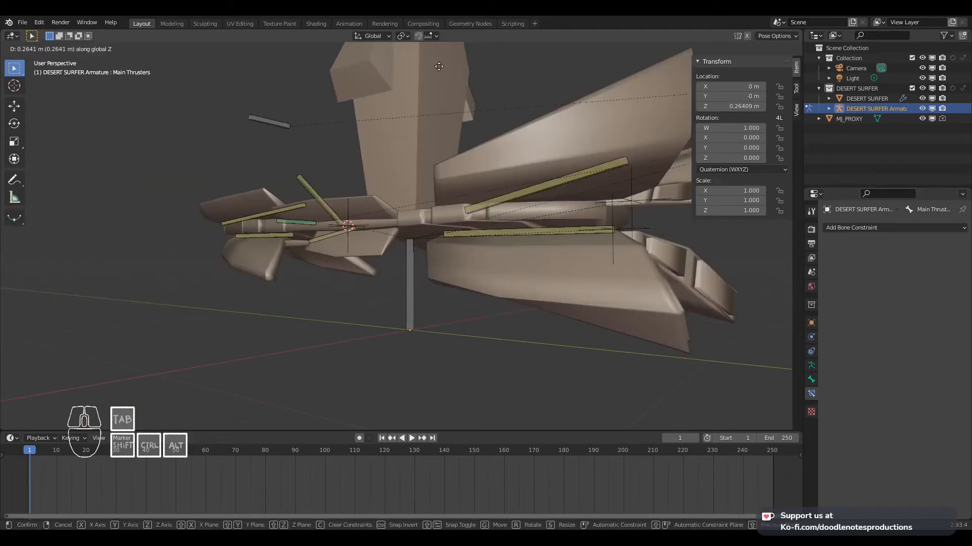
pyautogui.rightClick(441, 233)
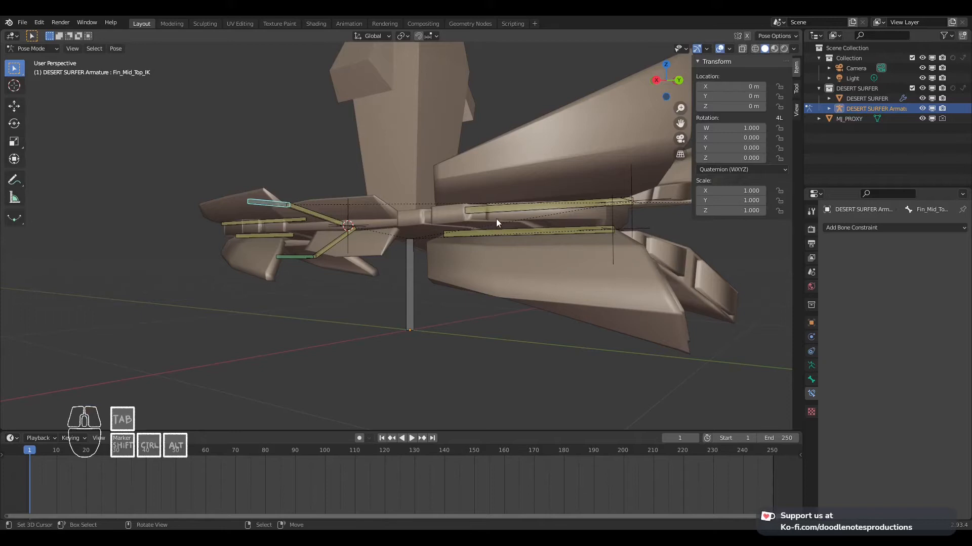
# Copy the Limit Location constraint from Fin_Mid_Bottom_IK to Fin_Mid_Top_IK
pyautogui.keyDown('shift'); pyautogui.click(299, 259); pyautogui.keyUp('shift')
pyautogui.hotkey('ctrl', 'c')
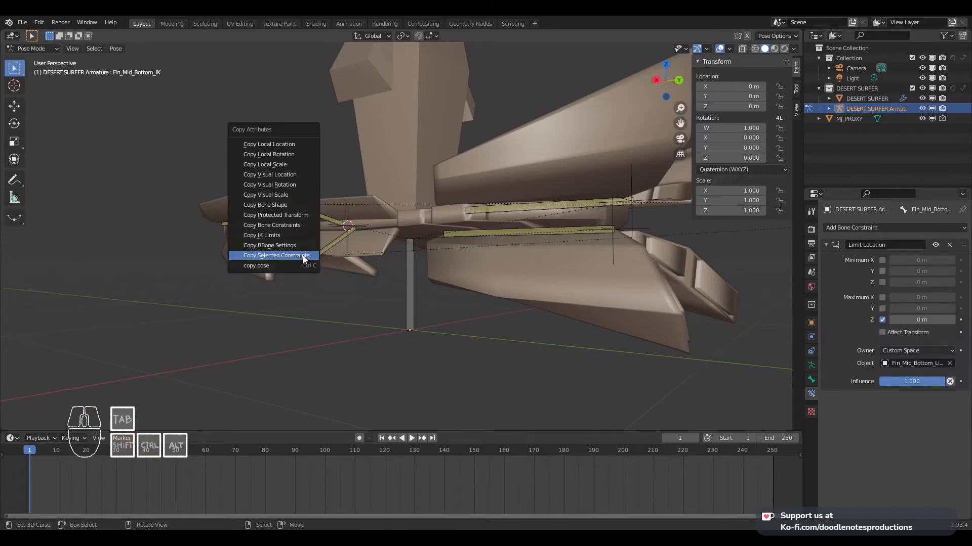
pyautogui.click(302, 256)
pyautogui.click(307, 272)
# On Fin_Mid_Top_IK's Limit Location constraint, disable Maximum Z and enable Minimum Z
pyautogui.click(269, 221)
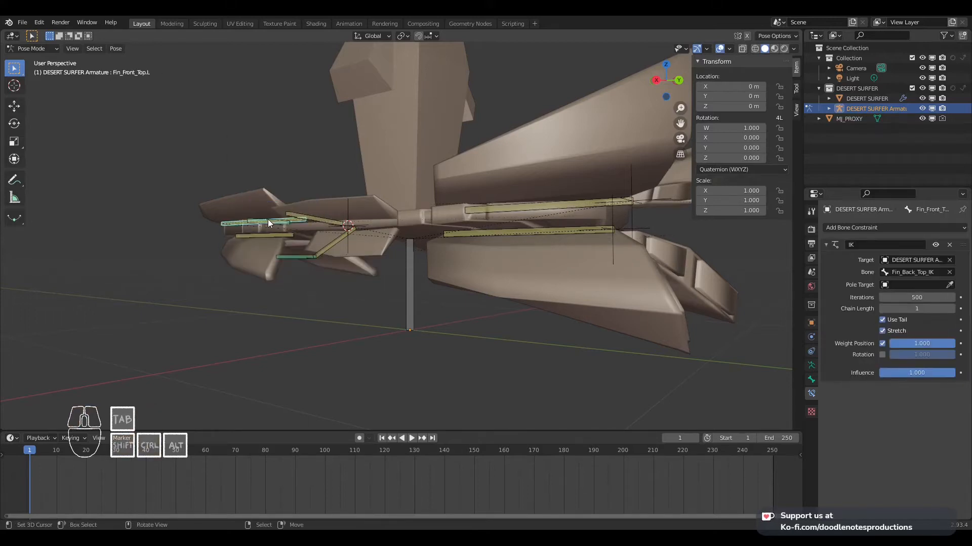
pyautogui.click(266, 222)
pyautogui.click(882, 320)
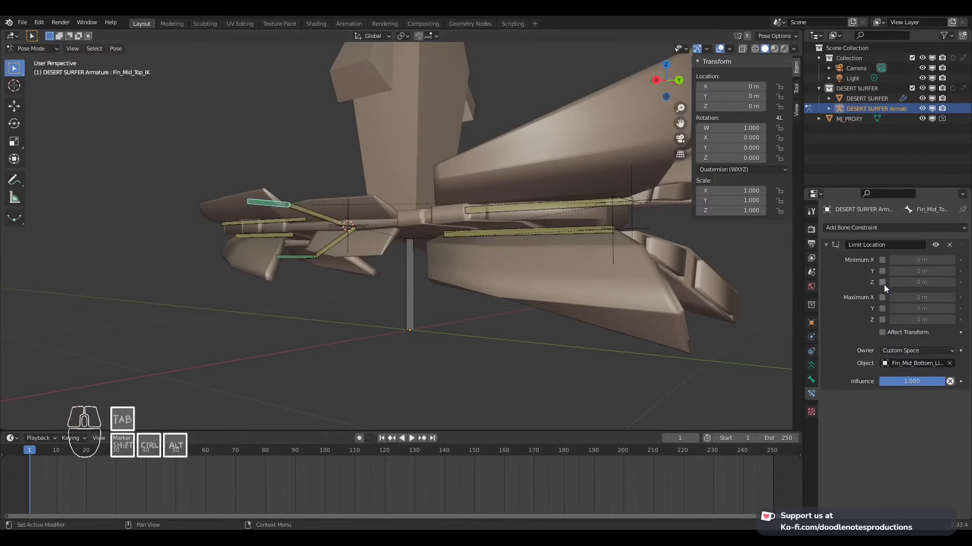
pyautogui.click(882, 282)
# Test the upper middle fin's limit by moving the Main Thrusters bone along Z from several viewing angles, cancelling each move
pyautogui.moveTo(354, 236); pyautogui.dragTo(642, 259, button='middle')
pyautogui.scroll(-3, 642, 256)
pyautogui.moveTo(484, 245); pyautogui.dragTo(517, 243, button='middle')
pyautogui.rightClick(683, 233)
pyautogui.press('g')
pyautogui.press('z')
pyautogui.rightClick(678, 224)
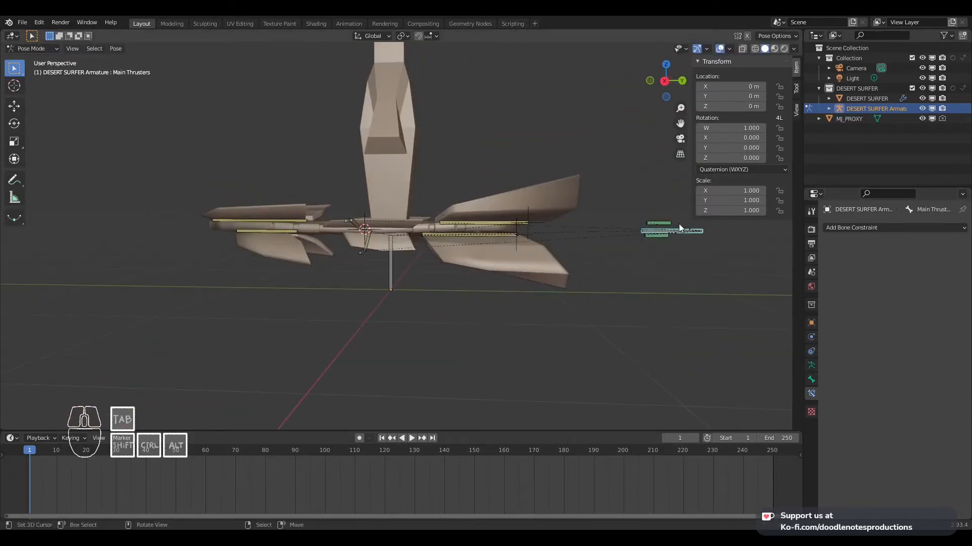
pyautogui.moveTo(679, 224); pyautogui.dragTo(569, 233, button='middle')
pyautogui.press('g')
pyautogui.press('z')
pyautogui.rightClick(485, 248)
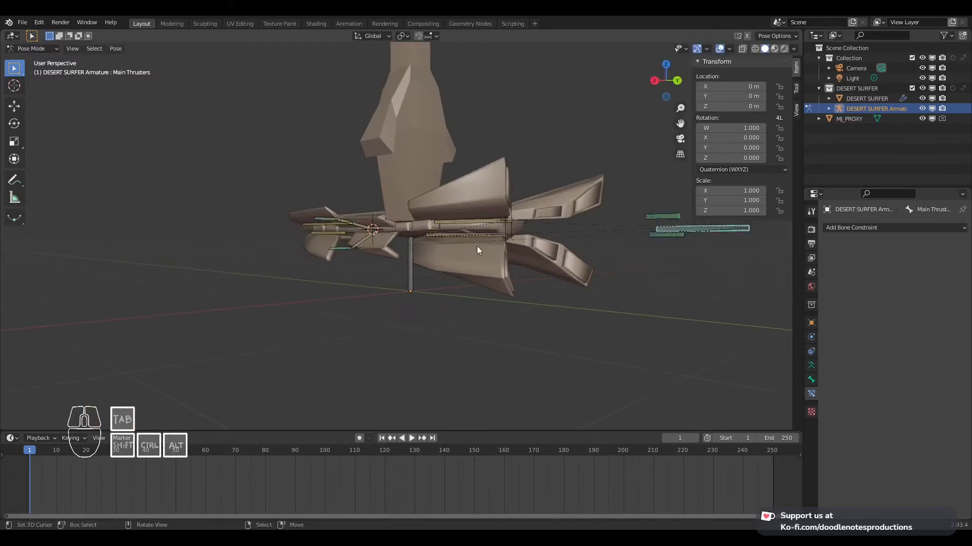
pyautogui.moveTo(477, 246); pyautogui.dragTo(565, 252, button='middle')
pyautogui.press('g')
pyautogui.press('z')
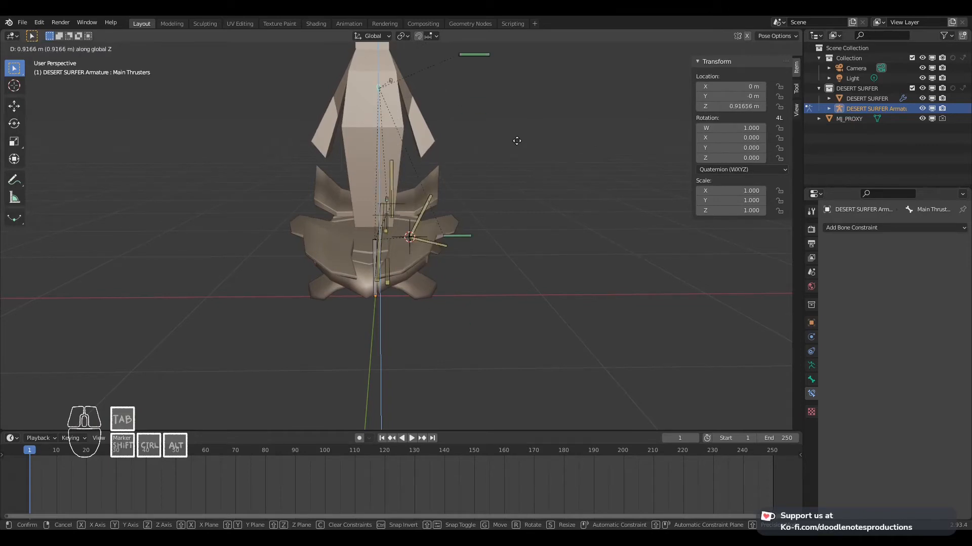
pyautogui.rightClick(508, 177)
# Test the middle fins' reaction from the top view by moving Main Thrusters freely, cancelling each move
pyautogui.press('KP_7')
pyautogui.press('g')
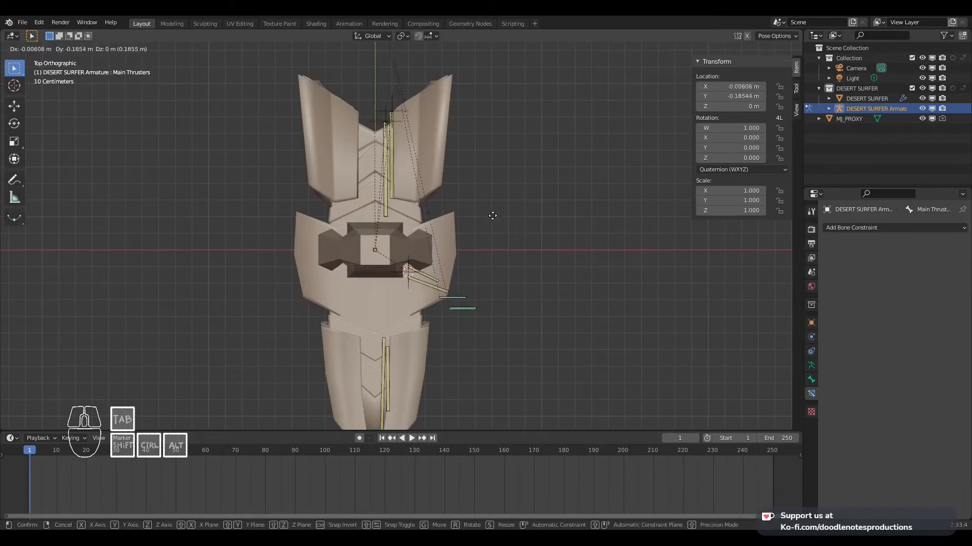
pyautogui.rightClick(489, 252)
pyautogui.press('g')
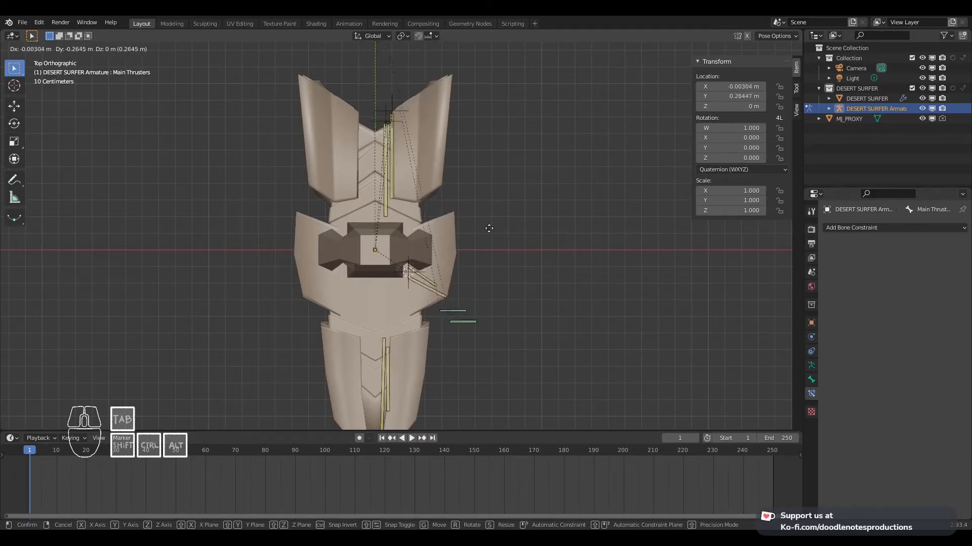
pyautogui.rightClick(462, 283)
# Enable Minimum Y and Maximum Y at 0 m on Fin_Mid_Top_IK's Limit Location constraint
pyautogui.click(466, 280)
pyautogui.click(469, 279)
pyautogui.scroll(5, 476, 276)
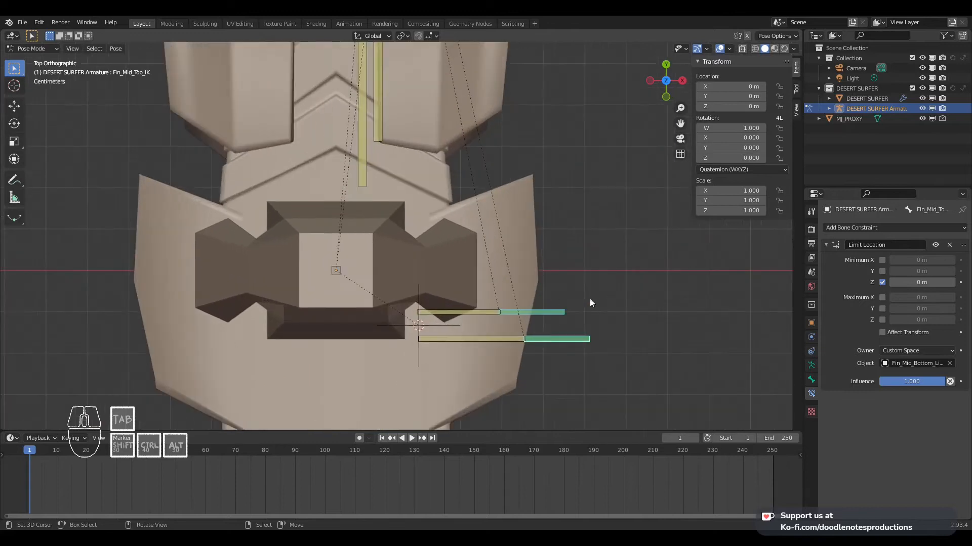
pyautogui.click(883, 272)
pyautogui.click(882, 309)
# Check the new Y limits by moving Main Thrusters in the top view, cancelling each move
pyautogui.scroll(-4, 521, 189)
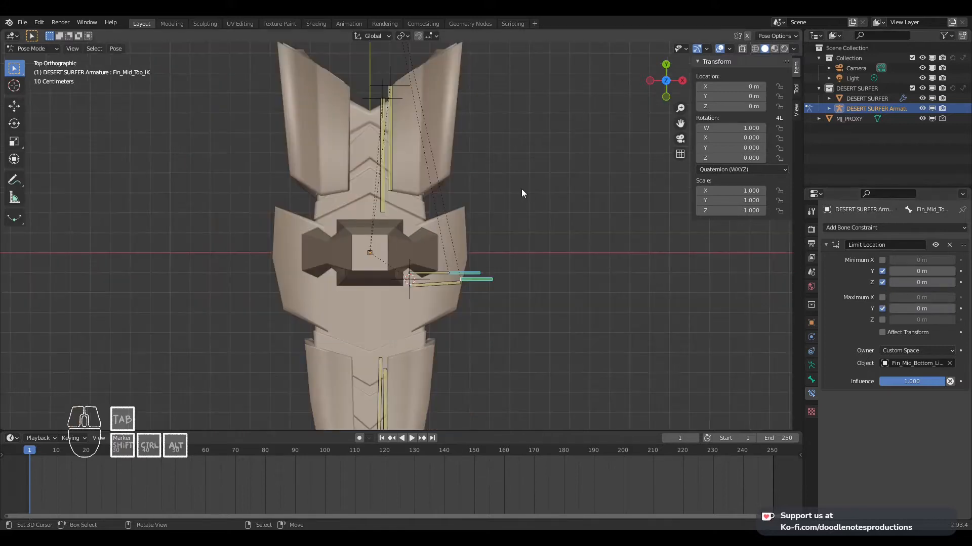
pyautogui.scroll(-3, 448, 181)
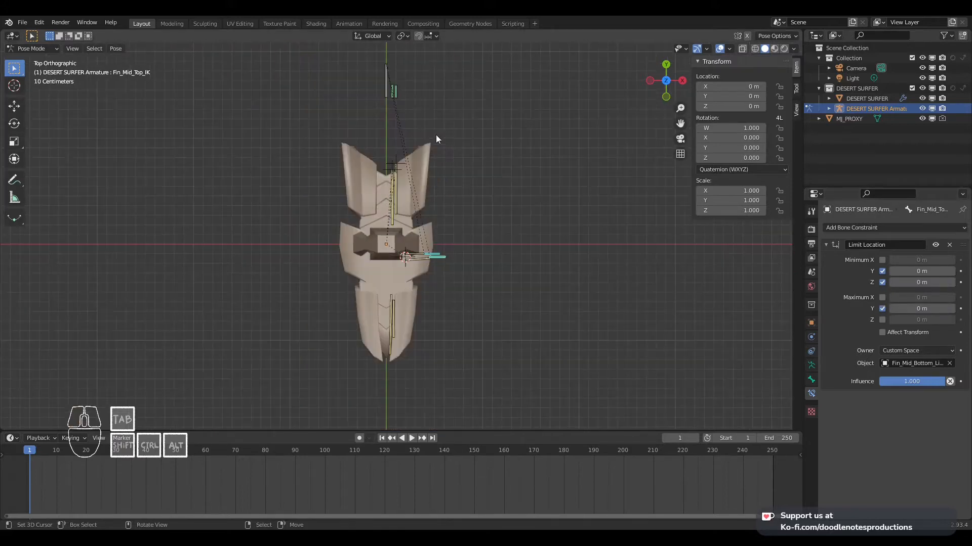
pyautogui.rightClick(389, 83)
pyautogui.press('g')
pyautogui.rightClick(415, 118)
pyautogui.scroll(3, 429, 120)
pyautogui.press('g')
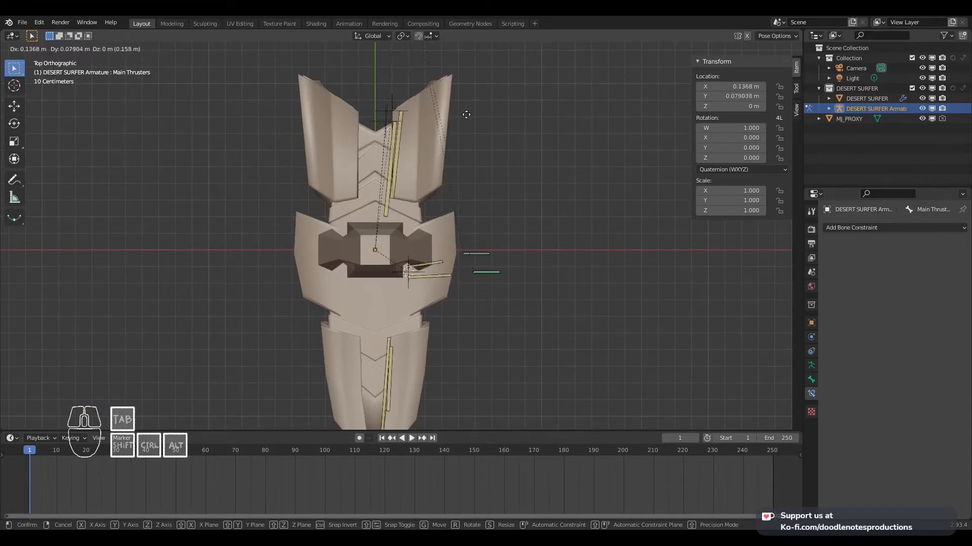
pyautogui.rightClick(467, 205)
# Enable Affect Transform on the Limit Location constraints of both Fin_Mid_Bottom_IK and Fin_Mid_Top_IK
pyautogui.rightClick(474, 271)
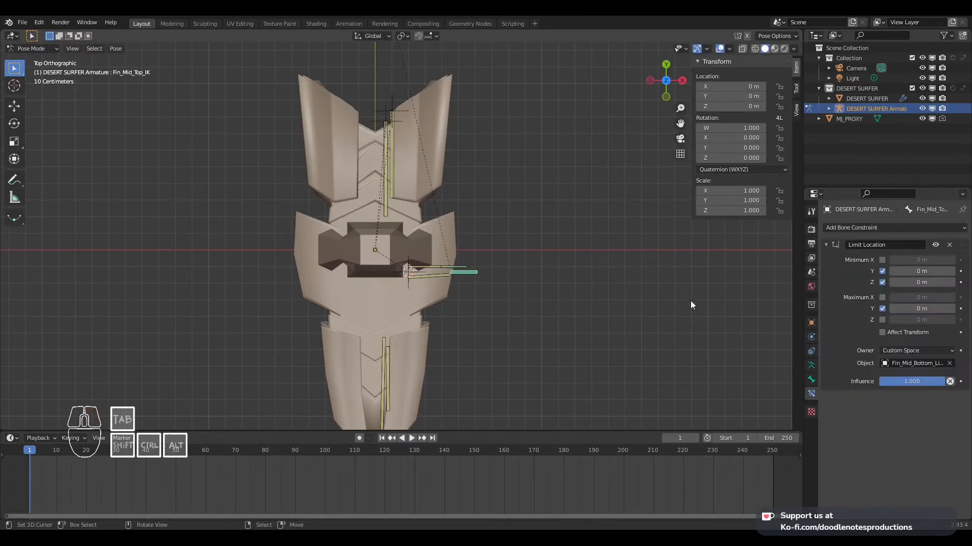
pyautogui.scroll(6, 488, 295)
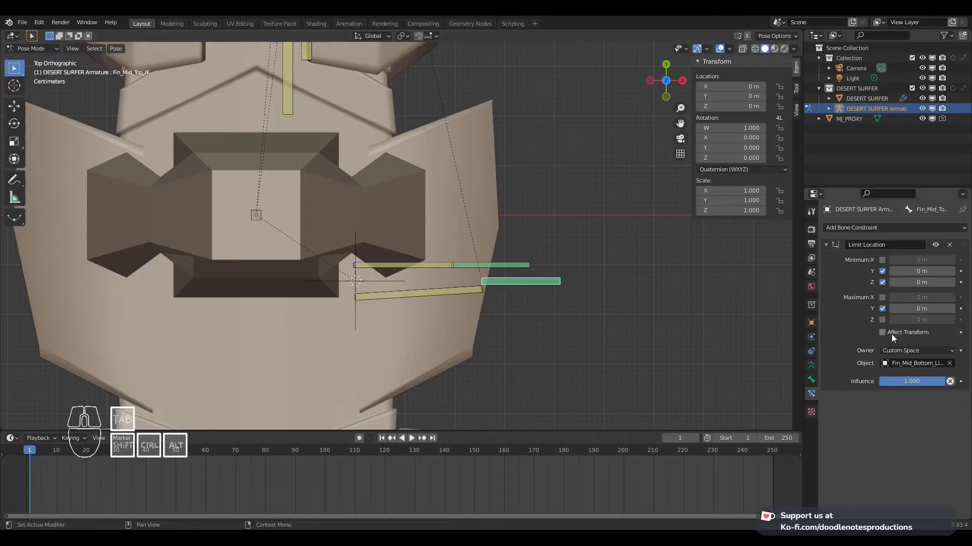
pyautogui.rightClick(497, 263)
pyautogui.click(892, 330)
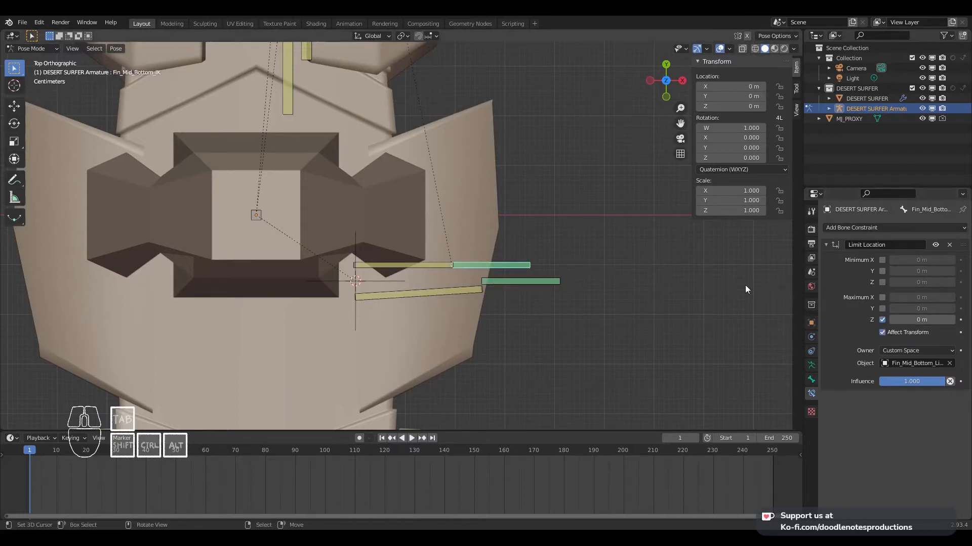
pyautogui.scroll(-5, 436, 165)
pyautogui.rightClick(483, 304)
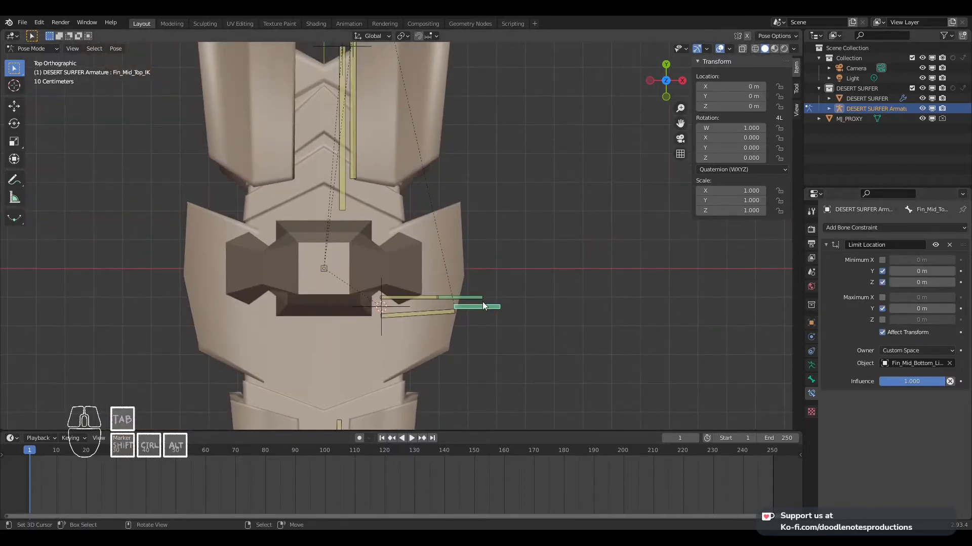
pyautogui.scroll(3, 457, 311)
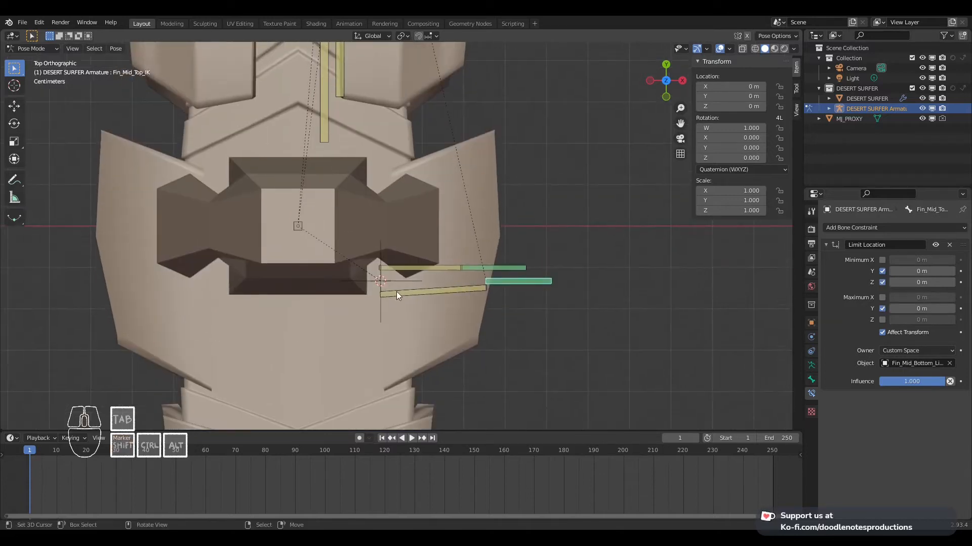
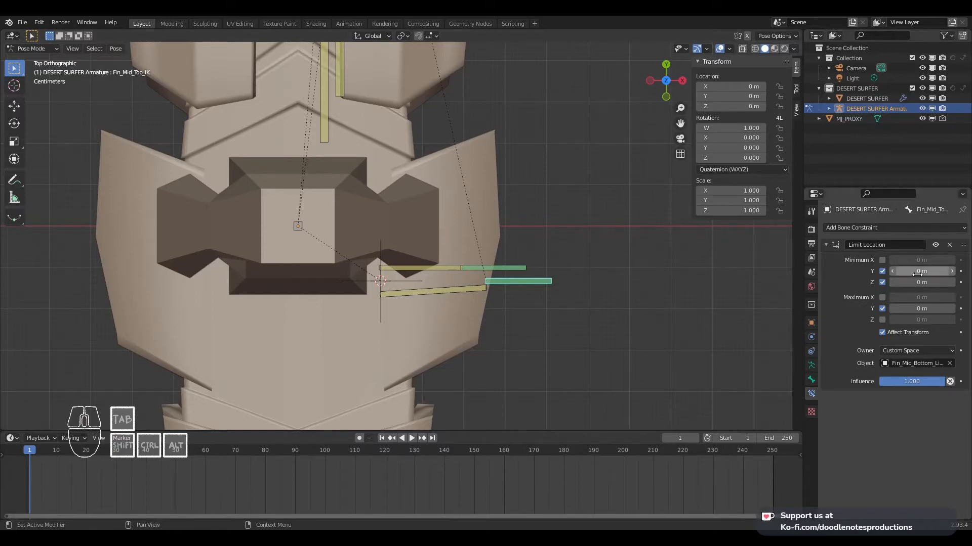
# Set Minimum Y to -0.3 m on Fin_Mid_Top_IK's limit and test it by moving Main Thrusters, cancelling the move
pyautogui.moveTo(920, 271); pyautogui.dragTo(905, 271)
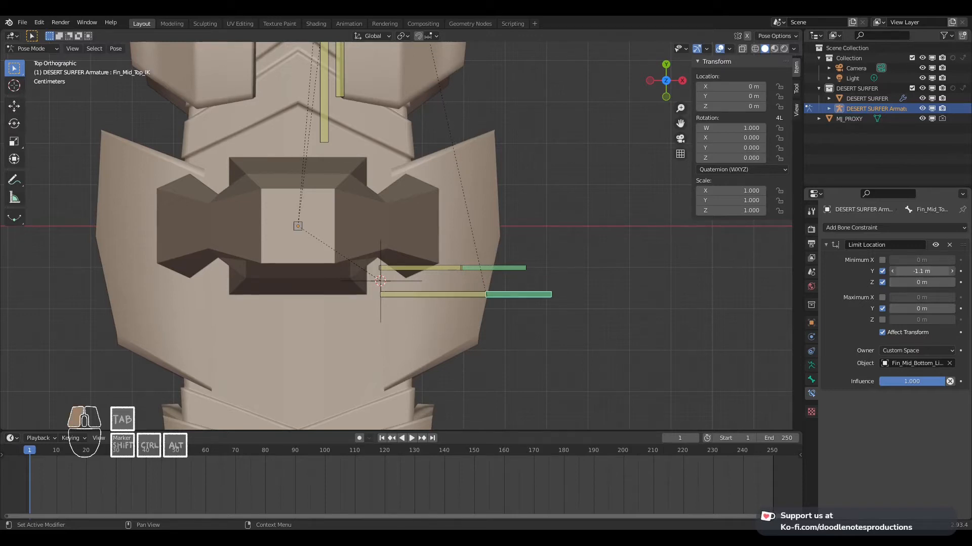
pyautogui.moveTo(921, 272)
pyautogui.mouseDown()
pyautogui.moveTo(936, 271)
pyautogui.moveTo(920, 272)
pyautogui.mouseUp()
pyautogui.scroll(-5, 384, 228)
pyautogui.click(389, 81)
pyautogui.press('g')
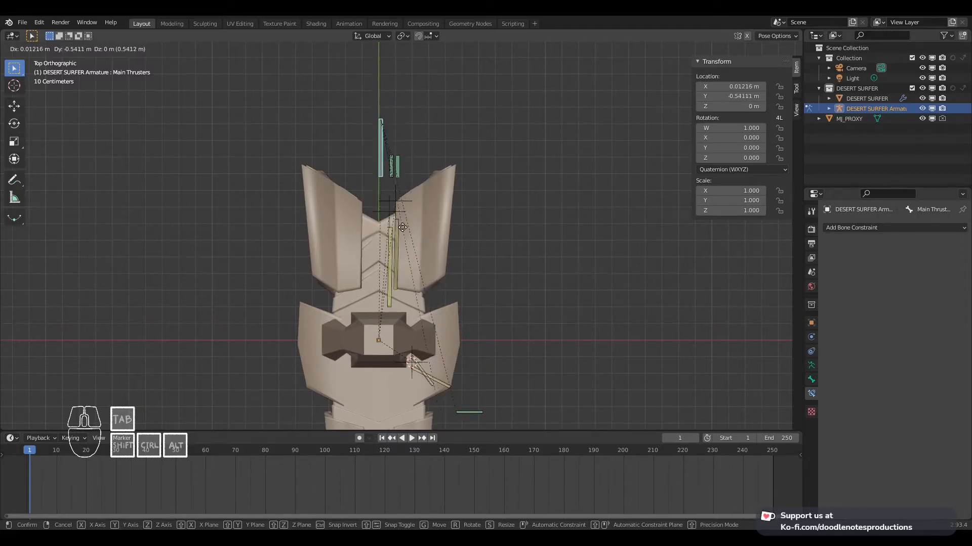
pyautogui.rightClick(396, 122)
pyautogui.scroll(8, 469, 331)
# Place the 3D cursor at the Fin_Mid_Bottom bone's head and snap the Fin_Mid_Bottom_LimitLoc empty to it
pyautogui.click(441, 297)
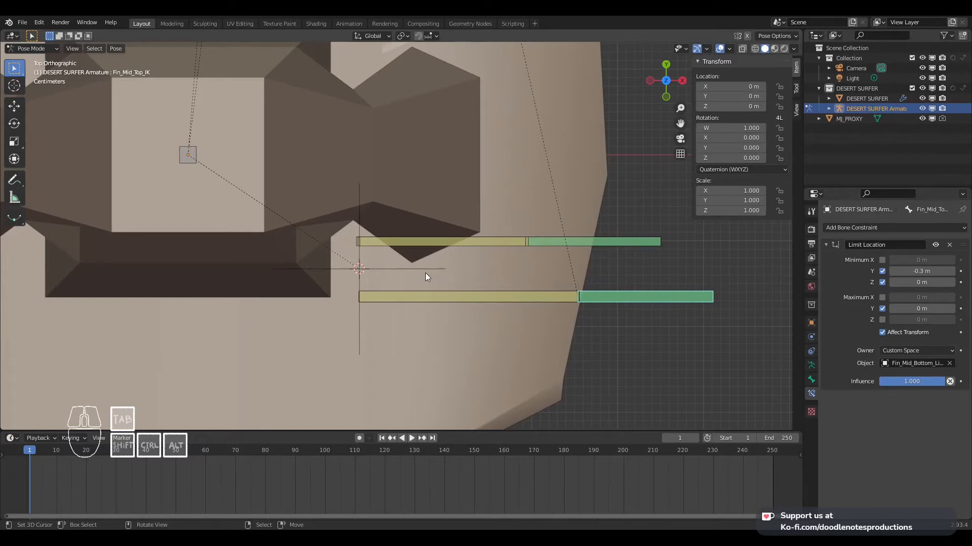
pyautogui.click(427, 270)
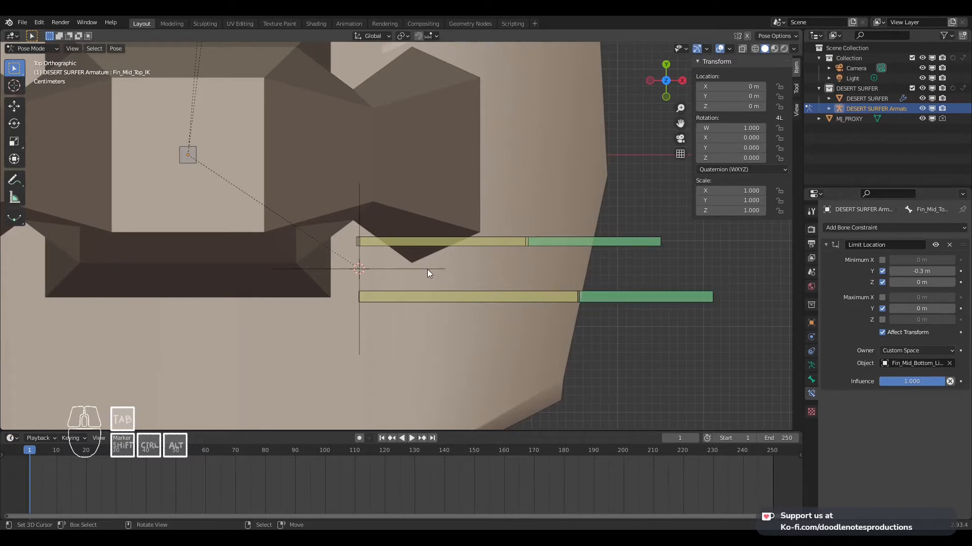
pyautogui.click(476, 245)
pyautogui.press('Tab')
pyautogui.click(423, 244)
pyautogui.click(327, 235)
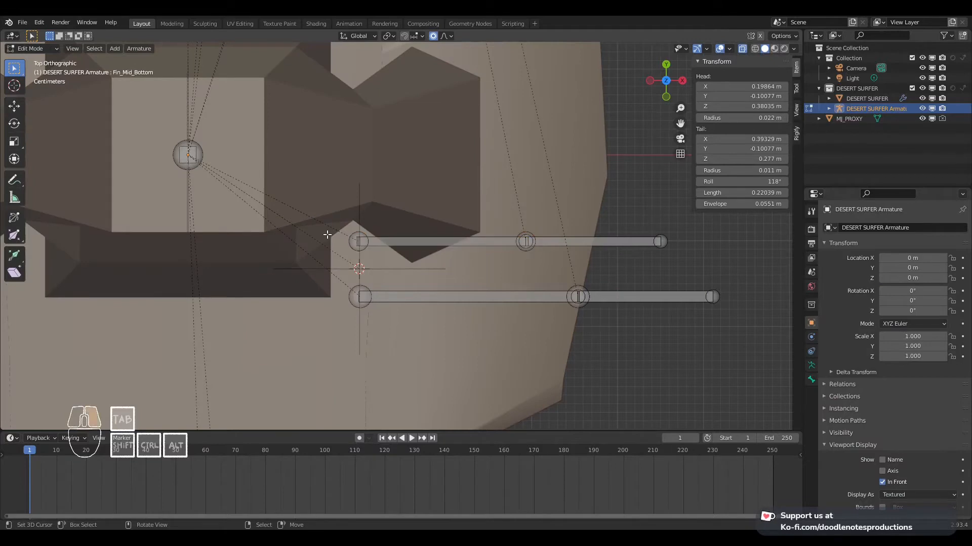
pyautogui.hotkey('ctrl', 'Tab')
pyautogui.click(365, 298)
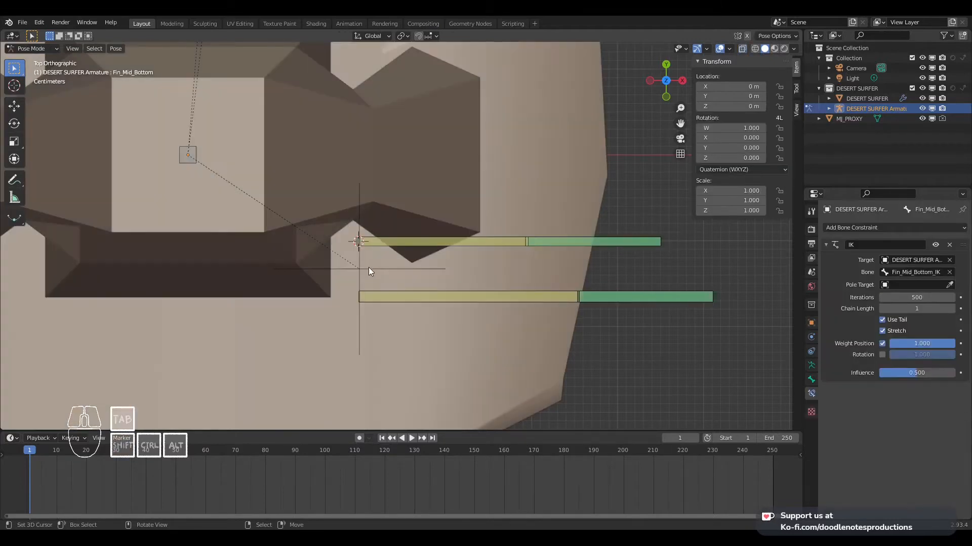
pyautogui.click(370, 269)
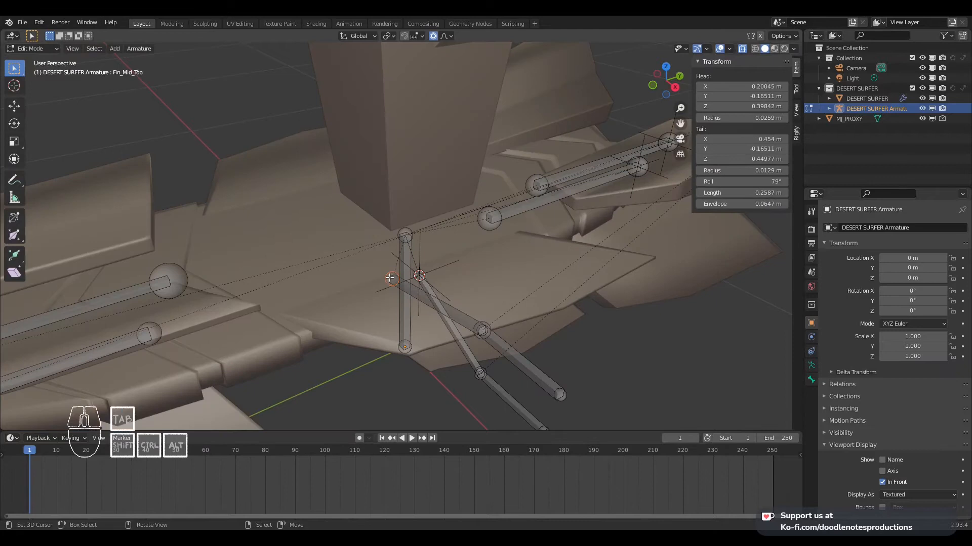
# Place the 3D cursor at the Fin_Mid_Top bone's head, duplicate Fin_Mid_Bottom_LimitLoc and snap the copy to the cursor
pyautogui.hotkey('shift', 's')
pyautogui.click(388, 320)
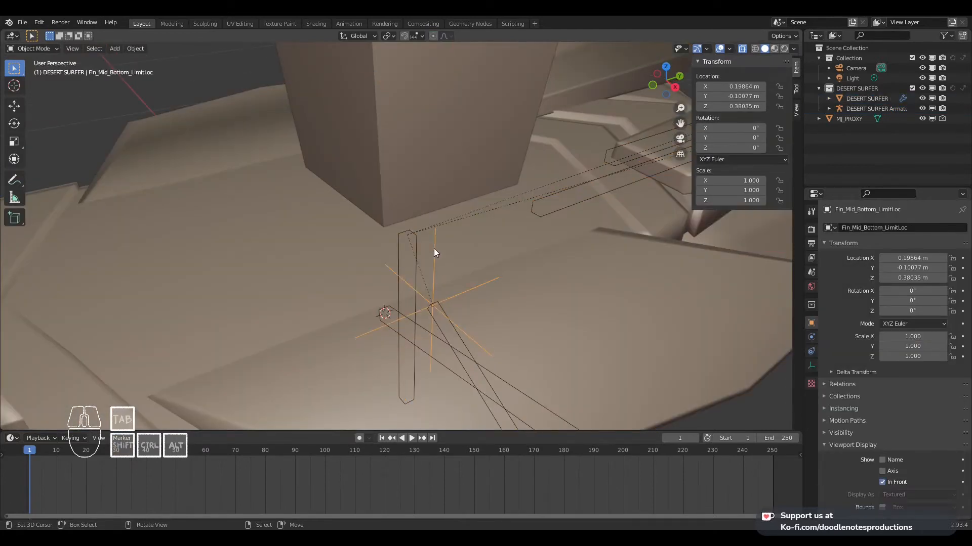
pyautogui.hotkey('shift', 'd')
pyautogui.press('Escape')
pyautogui.hotkey('shift', 's')
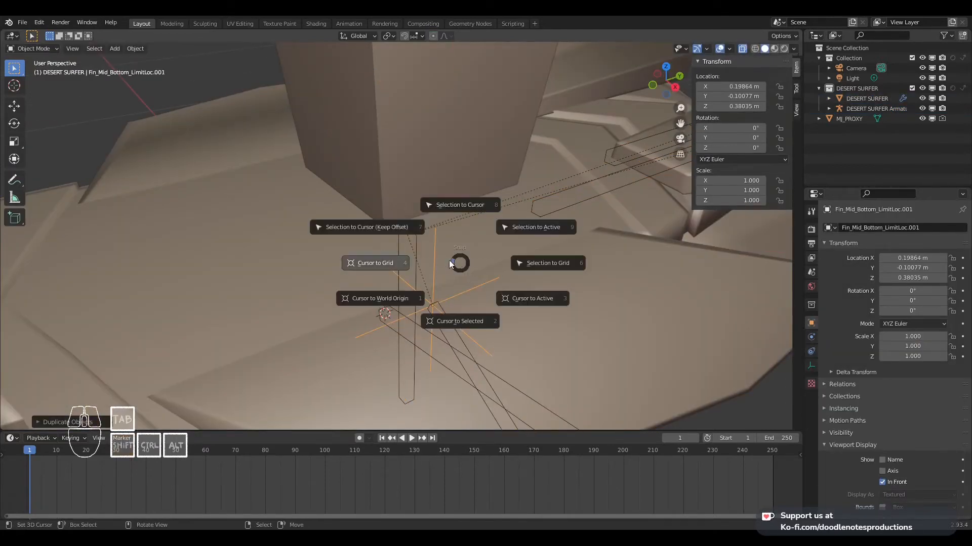
pyautogui.click(389, 233)
# Rename the duplicated empty to Fin_Top_Bottom_LimitLoc and save the file
pyautogui.press('F2')
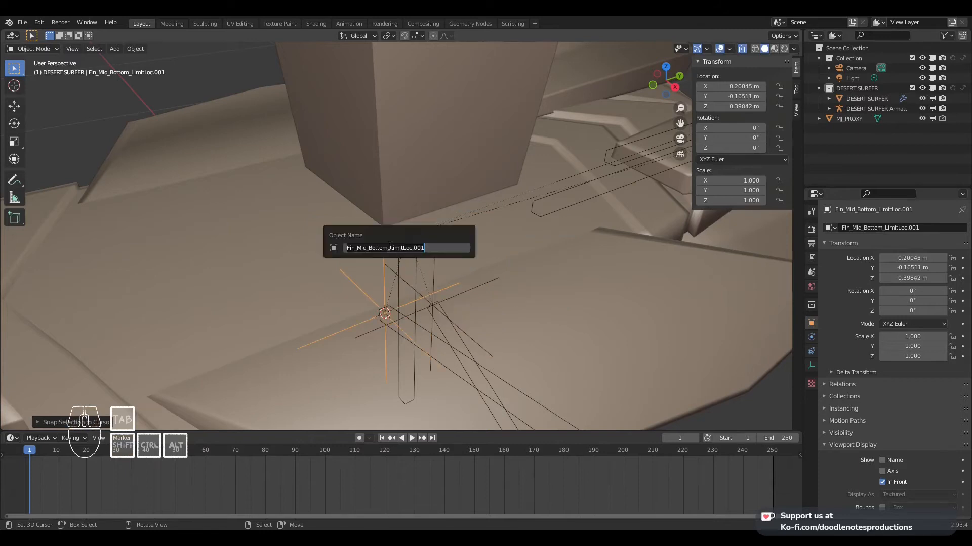
pyautogui.hotkey('ctrl', 'BackSpace')
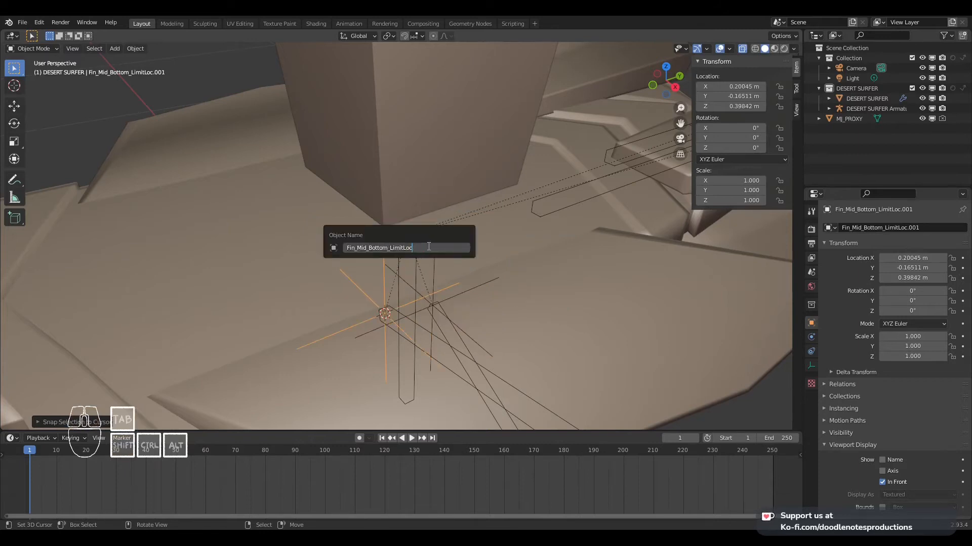
pyautogui.write('Top')
pyautogui.press('Return')
pyautogui.hotkey('ctrl', 's')
# Select Fin_Mid_Top_IK in Pose Mode and set its Limit Location custom space object to Fin_Top_Bottom_LimitLoc
pyautogui.moveTo(470, 288); pyautogui.dragTo(499, 264, button='middle')
pyautogui.rightClick(506, 250)
pyautogui.rightClick(506, 247)
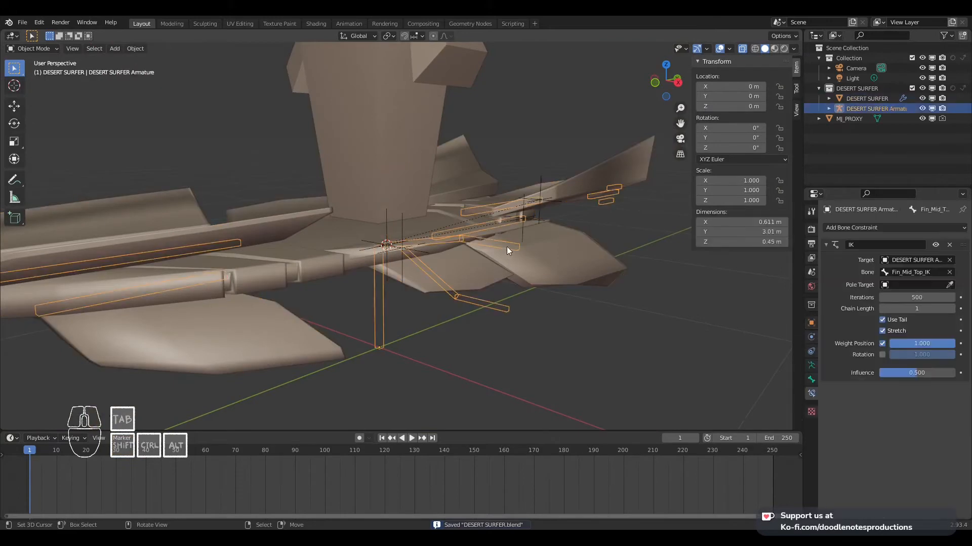
pyautogui.hotkey('ctrl', 'Tab')
pyautogui.rightClick(506, 247)
pyautogui.click(917, 363)
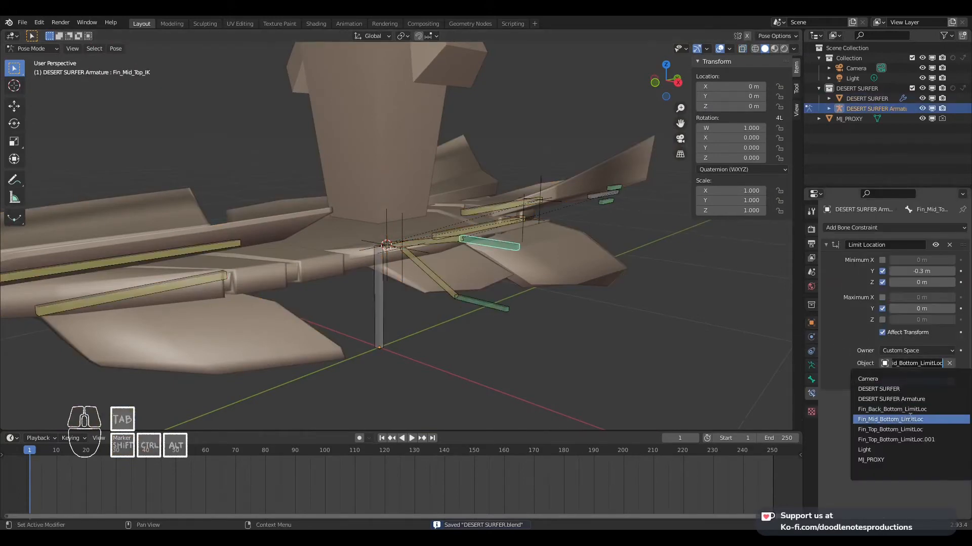
pyautogui.click(892, 430)
# Set Minimum Y to 0 m on Fin_Mid_Top_IK's Limit Location constraint
pyautogui.moveTo(552, 254); pyautogui.dragTo(621, 151, button='middle')
pyautogui.click(904, 274)
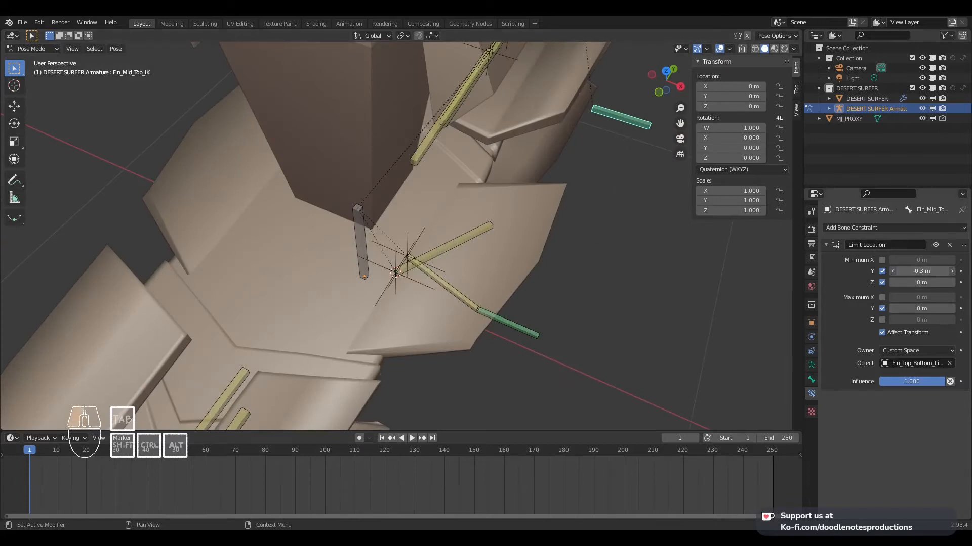
pyautogui.write('0')
pyautogui.press('Return')
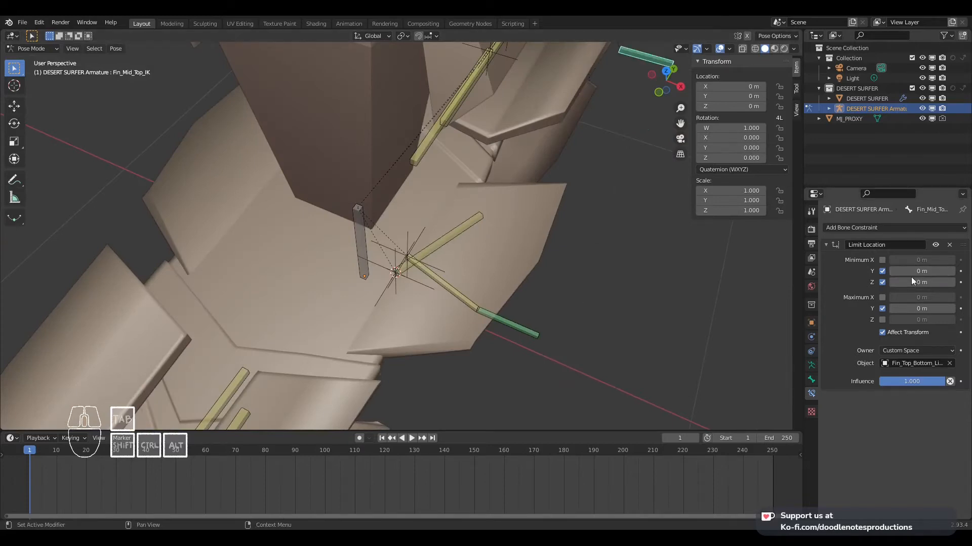
# Examine the positions of Fin_Mid_Top and Fin_Mid_Top_IK from the top view, trying a move of the IK bone and cancelling it
pyautogui.scroll(-4, 591, 251)
pyautogui.moveTo(521, 246); pyautogui.dragTo(526, 272, button='middle')
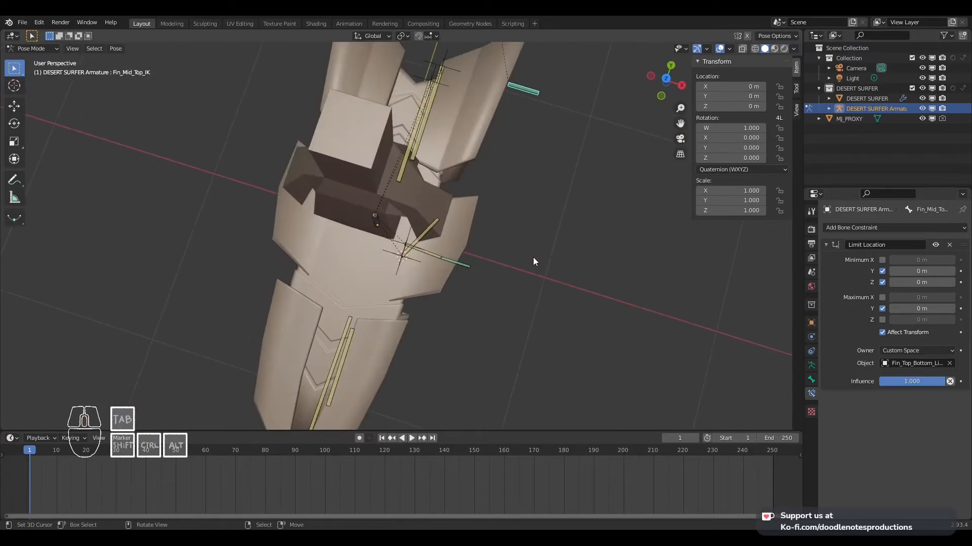
pyautogui.press('KP_7')
pyautogui.scroll(2, 484, 252)
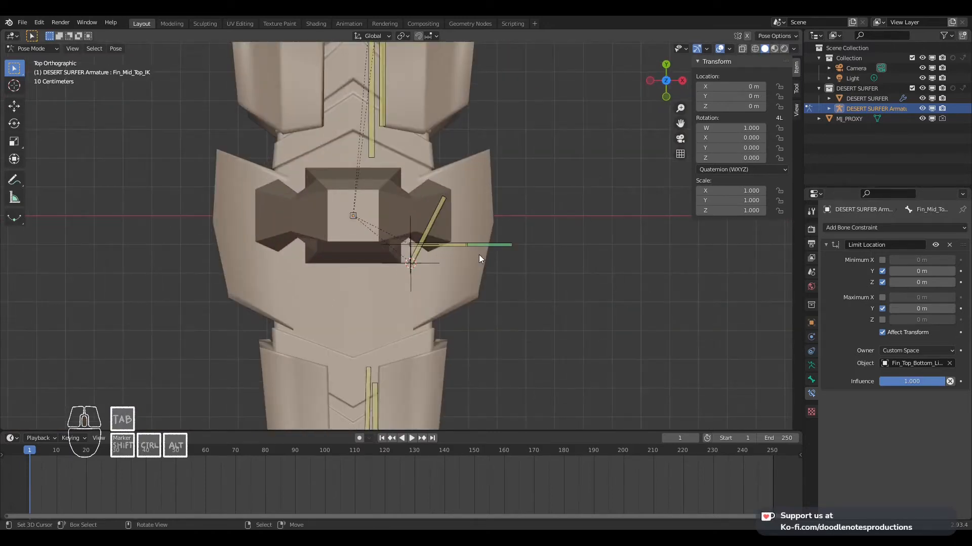
pyautogui.rightClick(423, 262)
pyautogui.scroll(-6, 430, 255)
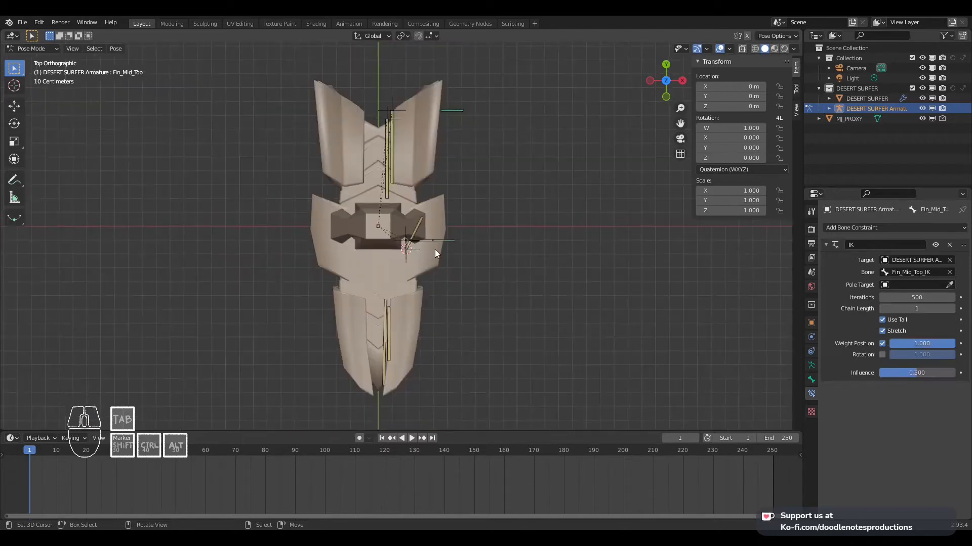
pyautogui.rightClick(442, 159)
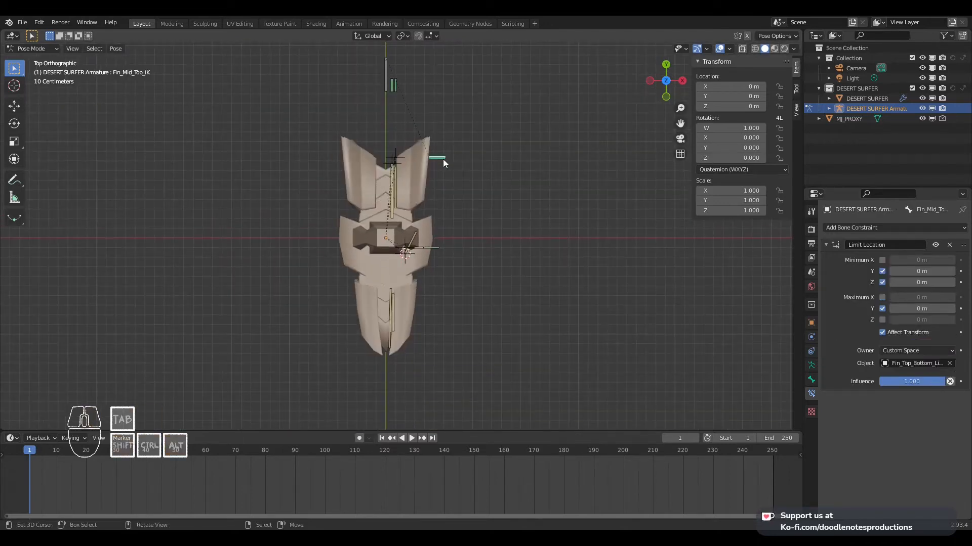
pyautogui.scroll(2, 450, 222)
pyautogui.press('g')
pyautogui.rightClick(442, 166)
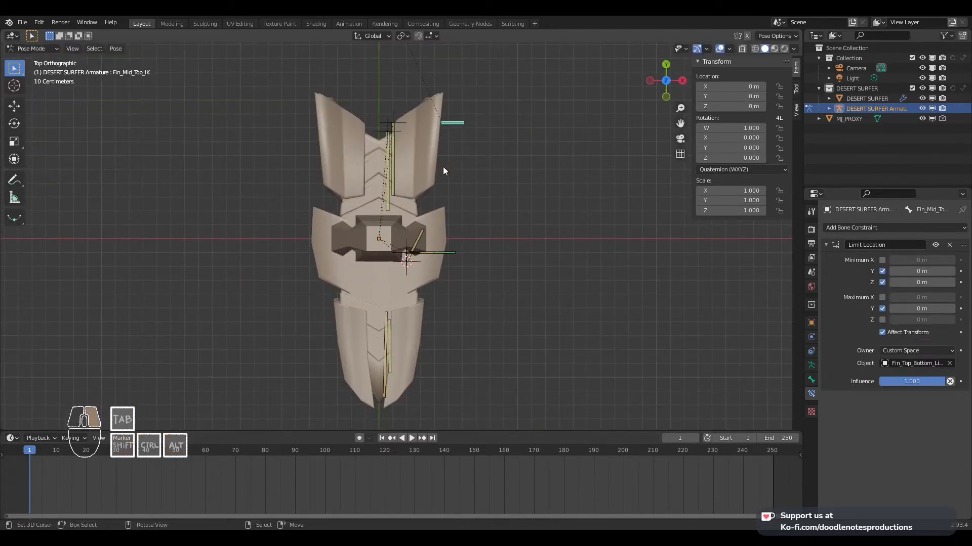
pyautogui.click(927, 364)
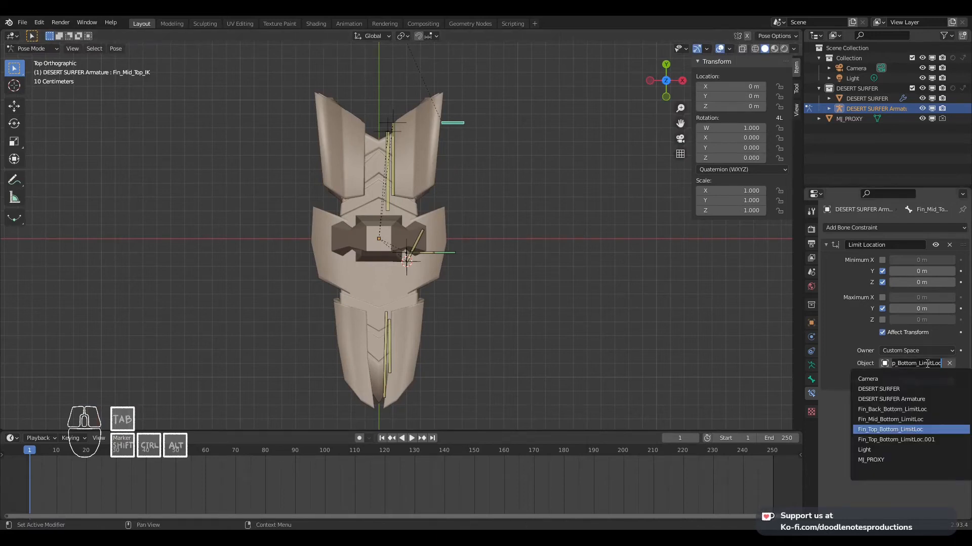
pyautogui.click(893, 429)
pyautogui.scroll(4, 492, 312)
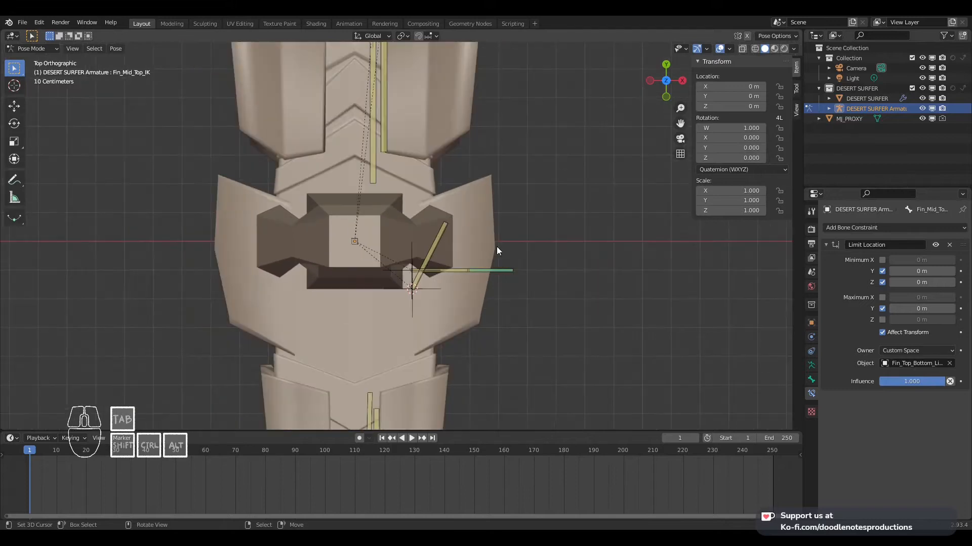
pyautogui.scroll(3, 426, 274)
pyautogui.rightClick(453, 326)
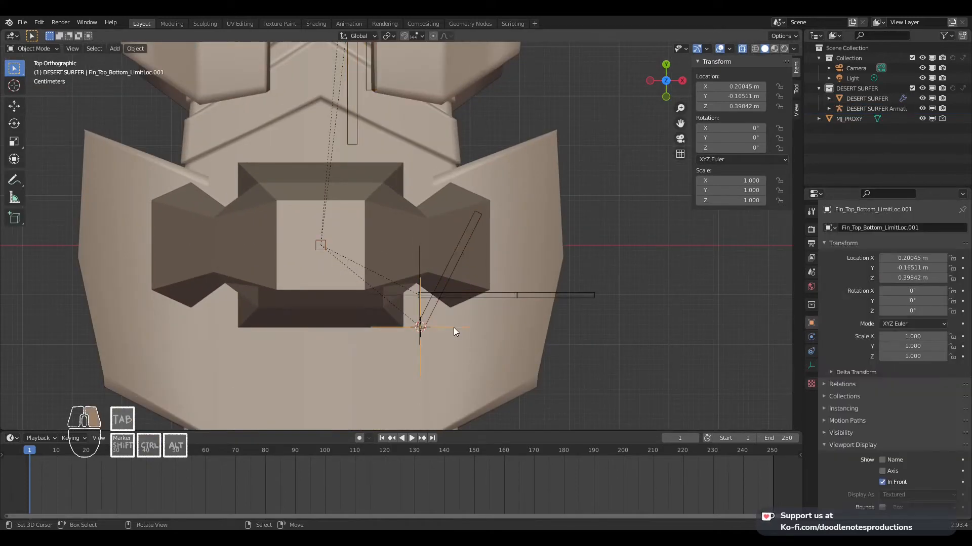
pyautogui.press('F2')
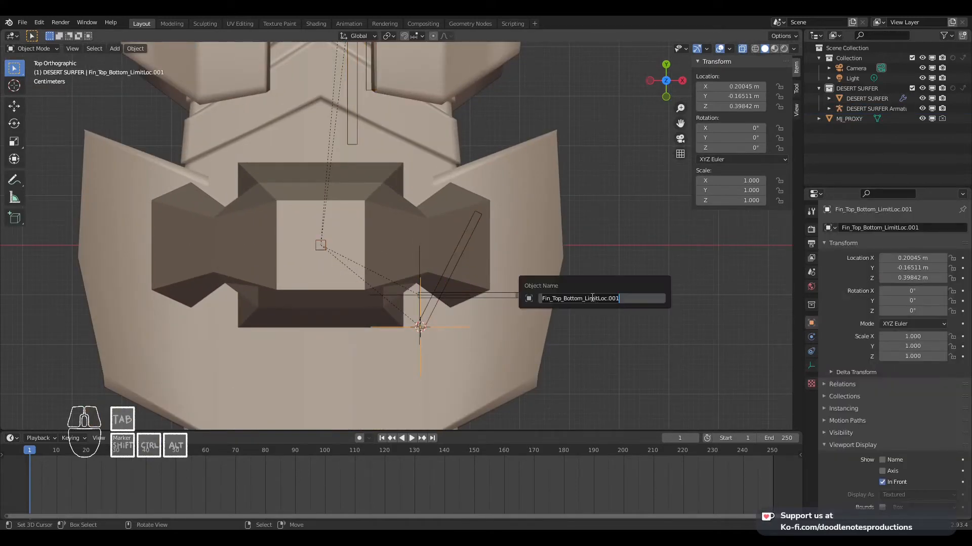
pyautogui.click(562, 300)
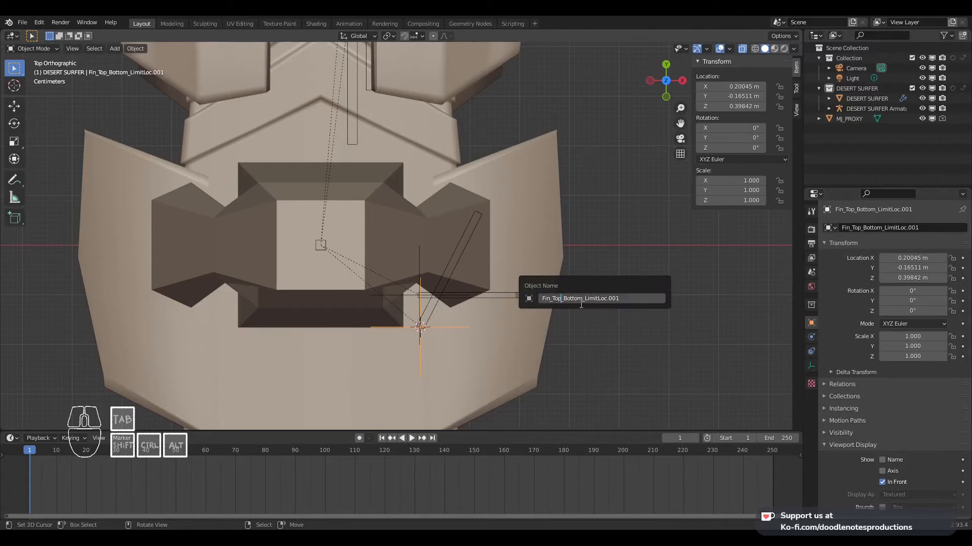
pyautogui.press('Escape')
# Rename the empty Fin_Top_Bottom_LimitLoc.001 to Fin_Mid_Top_LimitLoc and save the file
pyautogui.moveTo(580, 303); pyautogui.dragTo(478, 221, button='middle')
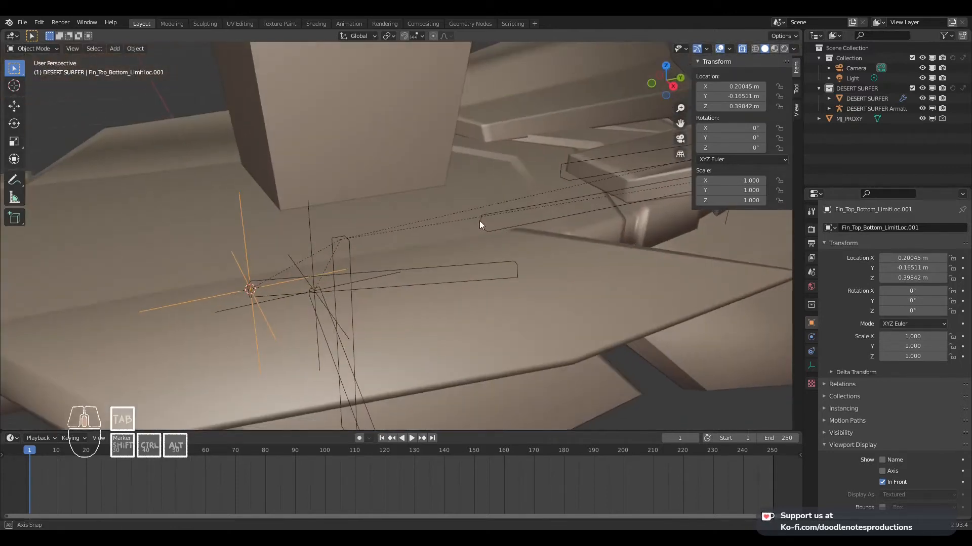
pyautogui.click(309, 207)
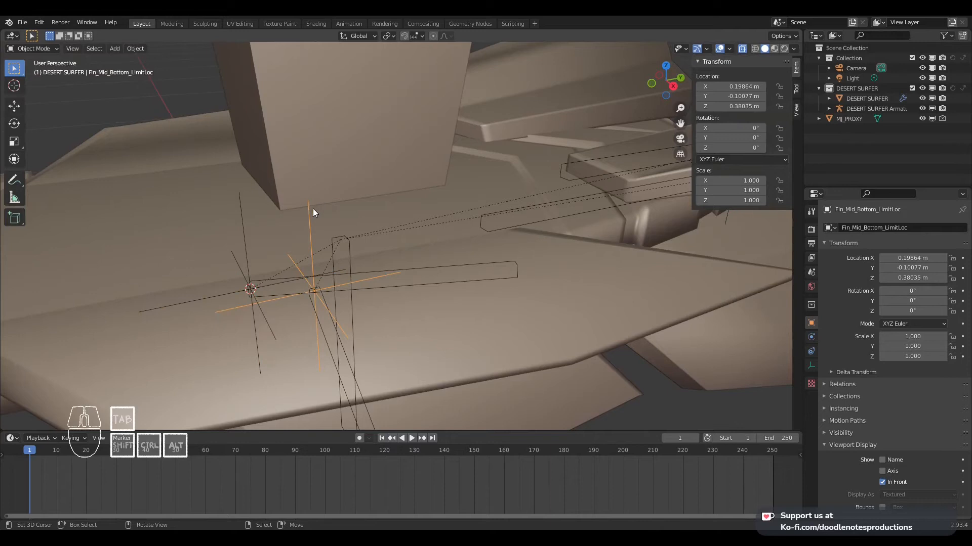
pyautogui.keyDown('shift'); pyautogui.moveTo(313, 212); pyautogui.dragTo(327, 216, button='middle'); pyautogui.keyUp('shift')
pyautogui.click(254, 209)
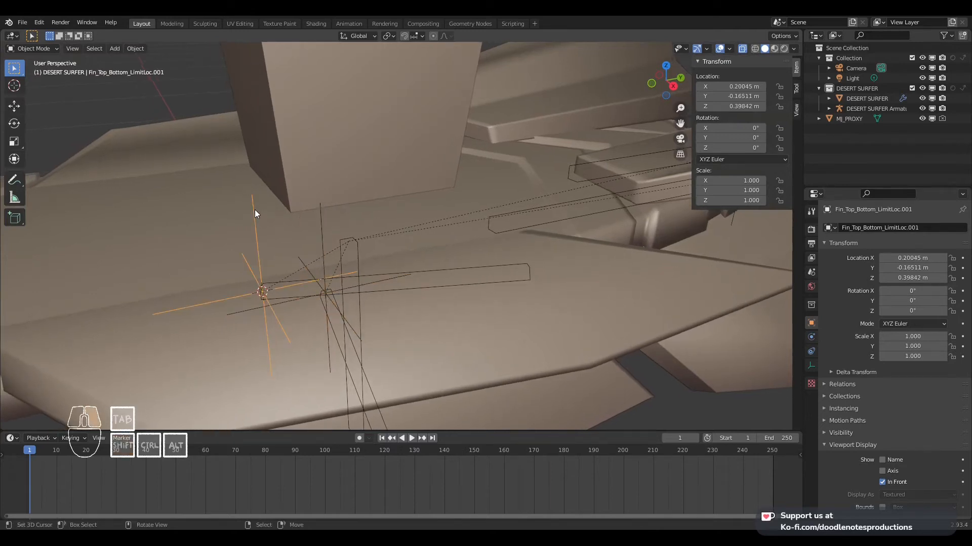
pyautogui.press('F2')
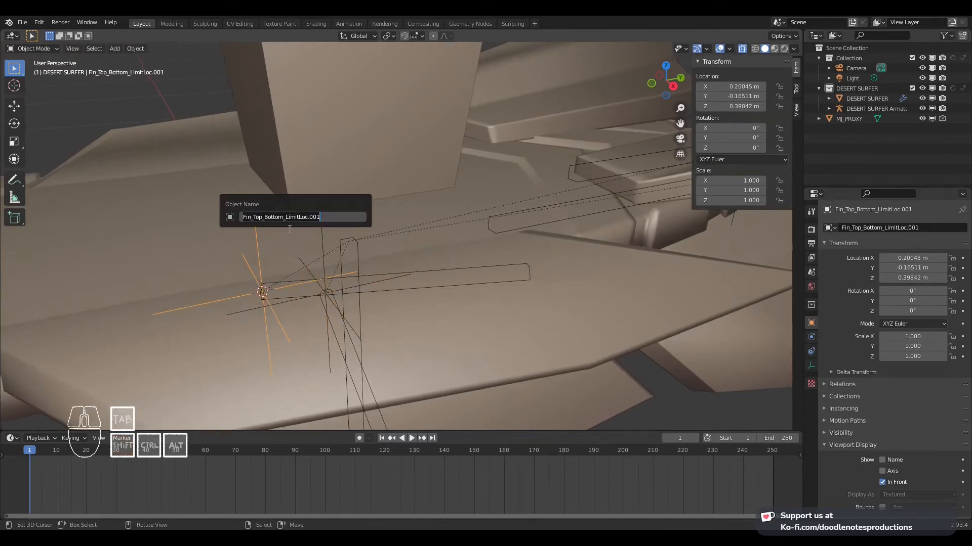
pyautogui.doubleClick(265, 220)
pyautogui.write('Mi')
pyautogui.press('Left')
pyautogui.hotkey('shift', 'Left')
pyautogui.hotkey('shift', 'Left')
pyautogui.hotkey('shift', 'Left')
pyautogui.write('Top_')
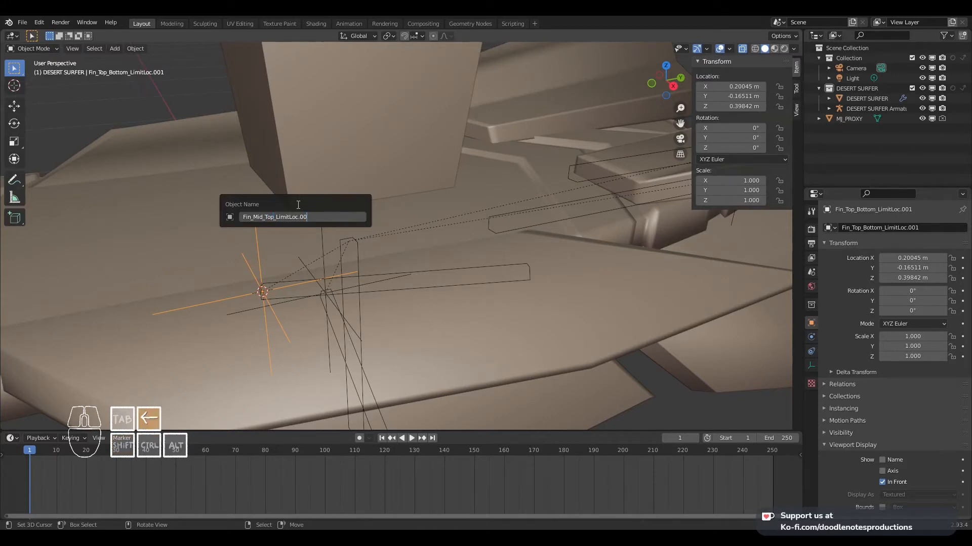
pyautogui.write('LimitLoc')
pyautogui.press('Return')
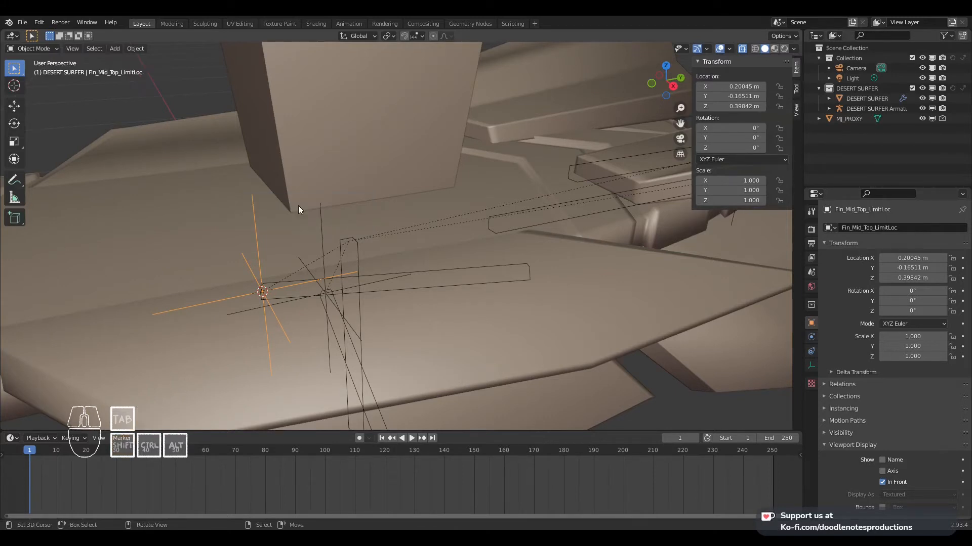
pyautogui.keyDown('ctrl'); pyautogui.moveTo(299, 205); pyautogui.dragTo(393, 256, button='middle'); pyautogui.keyUp('ctrl')
pyautogui.hotkey('ctrl', 's')
# Return the armature to Pose Mode and set Fin_Mid_Top_IK's Limit Location custom space object to Fin_Mid_Top_LimitLoc
pyautogui.moveTo(624, 235); pyautogui.dragTo(471, 135, button='middle')
pyautogui.click(471, 135)
pyautogui.hotkey('ctrl', 'Tab')
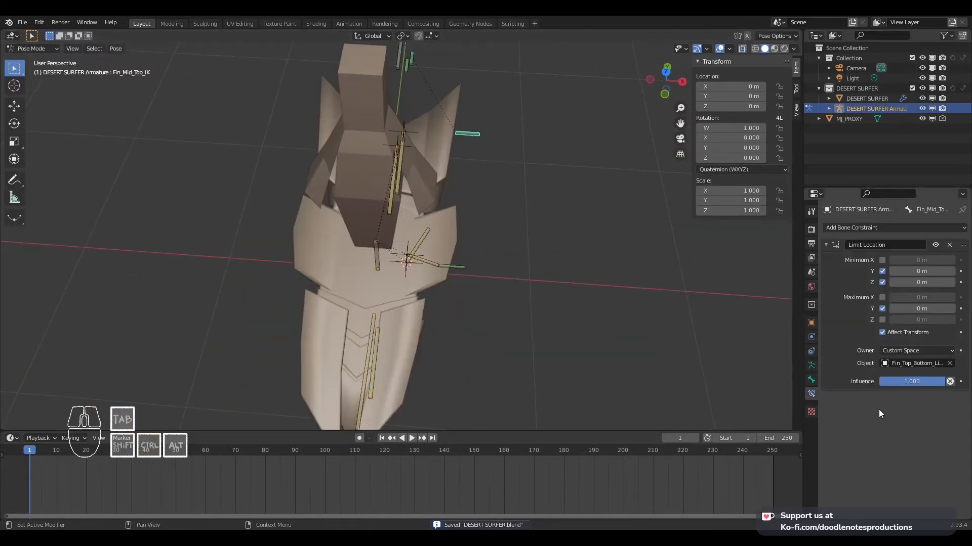
pyautogui.click(915, 363)
pyautogui.click(906, 428)
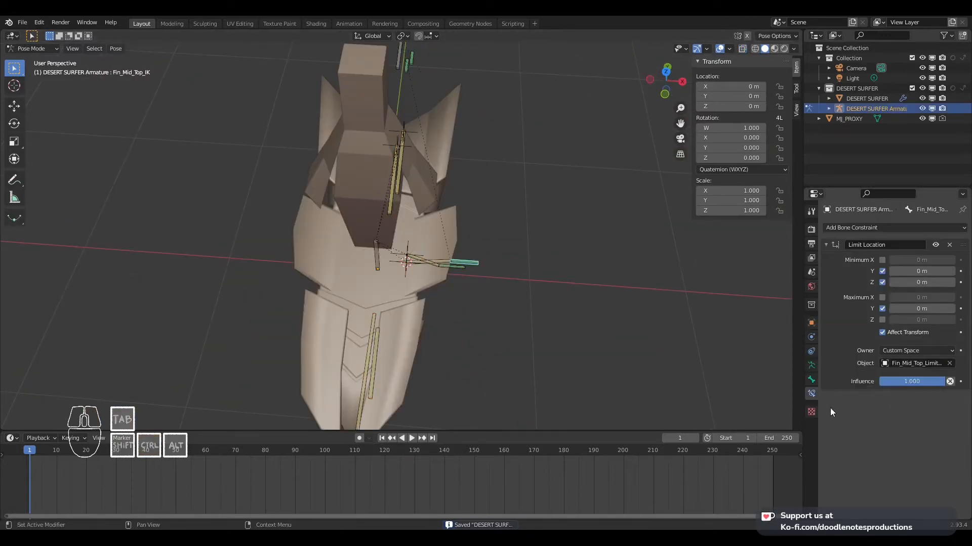
# Enable the Maximum Y and Minimum Y limits at 0 m on Fin_Mid_Bottom_IK's Limit Location constraint
pyautogui.scroll(2, 539, 284)
pyautogui.moveTo(539, 285); pyautogui.dragTo(420, 300, button='middle')
pyautogui.rightClick(440, 315)
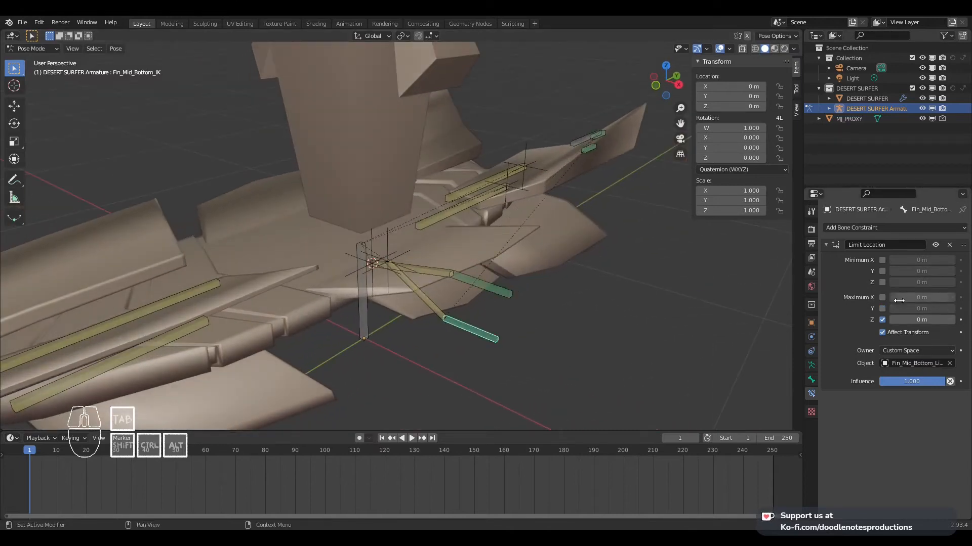
pyautogui.click(886, 308)
pyautogui.click(882, 271)
# Test the fins' reaction with trial moves of the Main Thrusters bone, freely and along Z, cancelling each move
pyautogui.moveTo(632, 273); pyautogui.dragTo(565, 294, button='middle')
pyautogui.rightClick(409, 133)
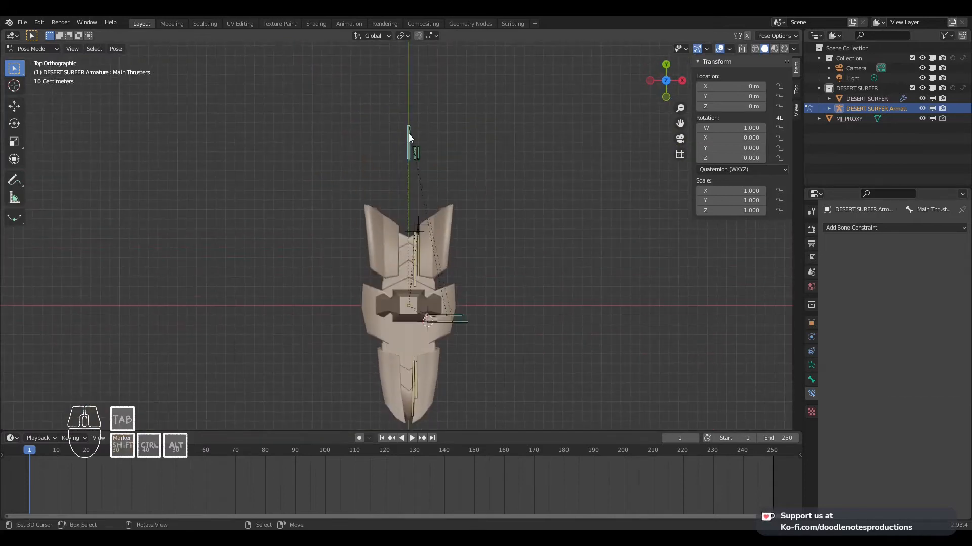
pyautogui.press('g')
pyautogui.scroll(3, 423, 193)
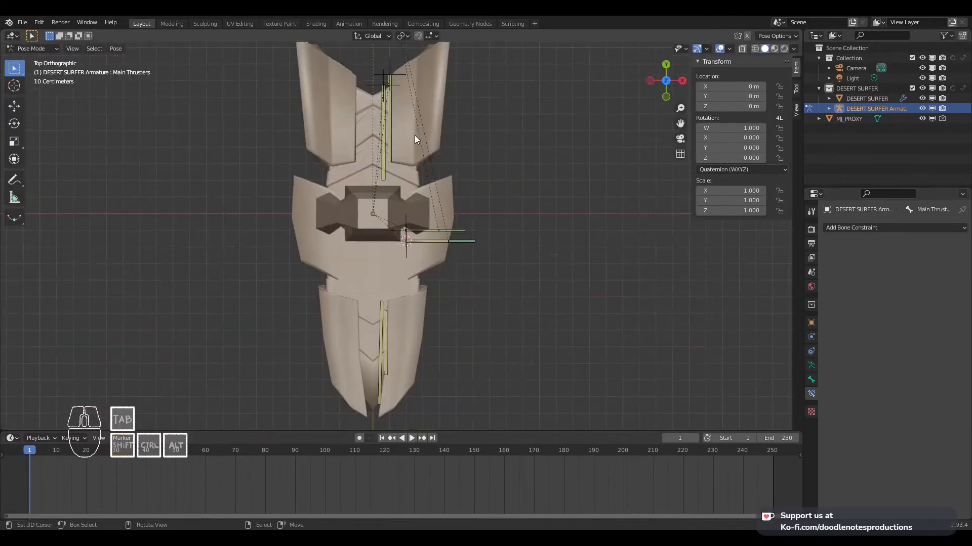
pyautogui.rightClick(420, 121)
pyautogui.moveTo(420, 121); pyautogui.dragTo(439, 164, button='middle')
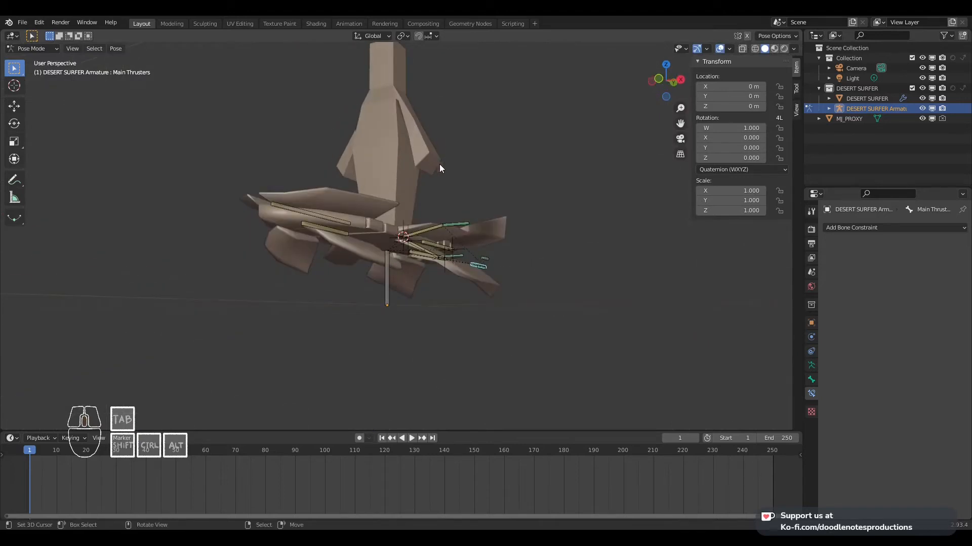
pyautogui.press('g')
pyautogui.rightClick(443, 246)
pyautogui.press('g')
pyautogui.press('z')
pyautogui.rightClick(446, 228)
pyautogui.scroll(4, 462, 247)
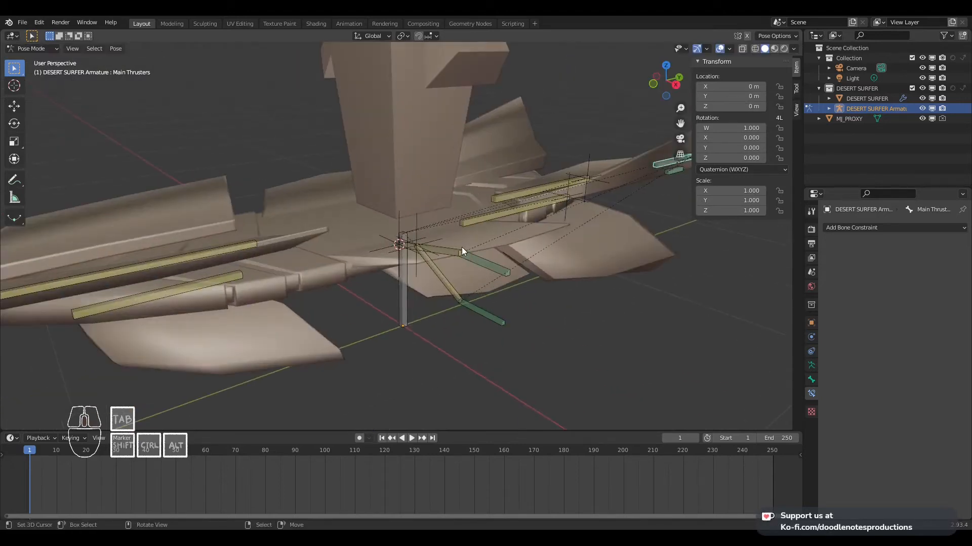
# Try Minimum X and Maximum X limits of 0 m on Fin_Mid_Top_IK's Limit Location constraint
pyautogui.click(489, 258)
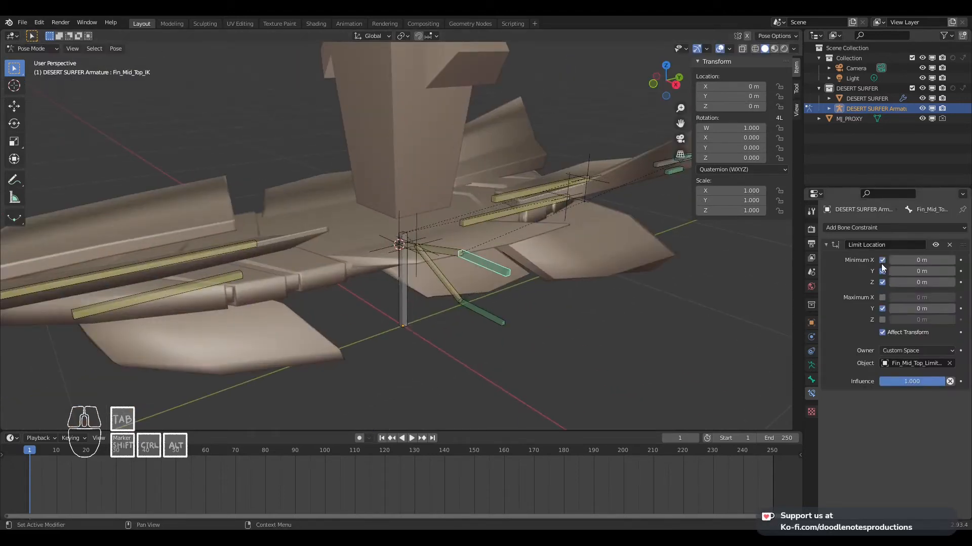
pyautogui.click(882, 299)
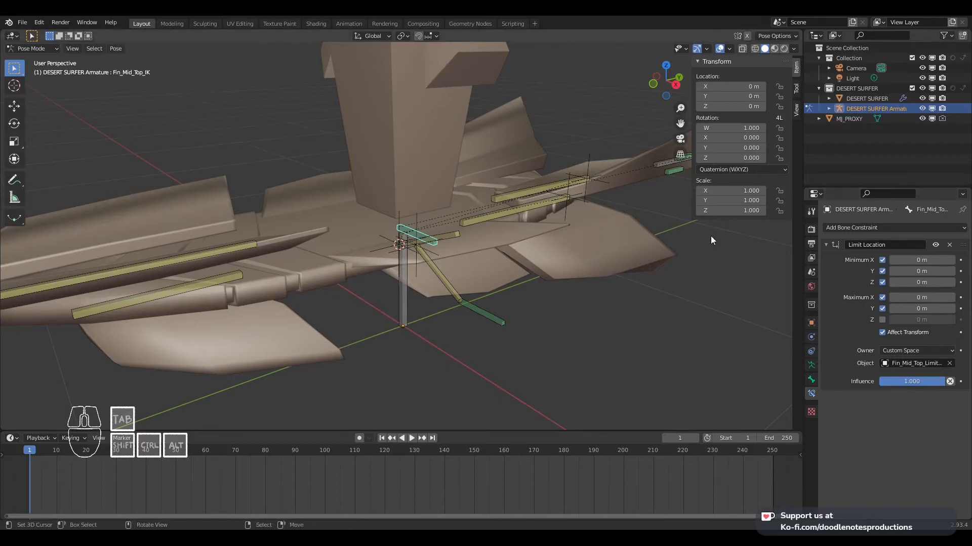
pyautogui.moveTo(710, 236); pyautogui.dragTo(390, 199, button='middle')
pyautogui.click(882, 260)
pyautogui.click(882, 298)
# Test the middle fins' sideways reaction with free trial moves of the Main Thrusters bone, cancelling each one
pyautogui.rightClick(378, 198)
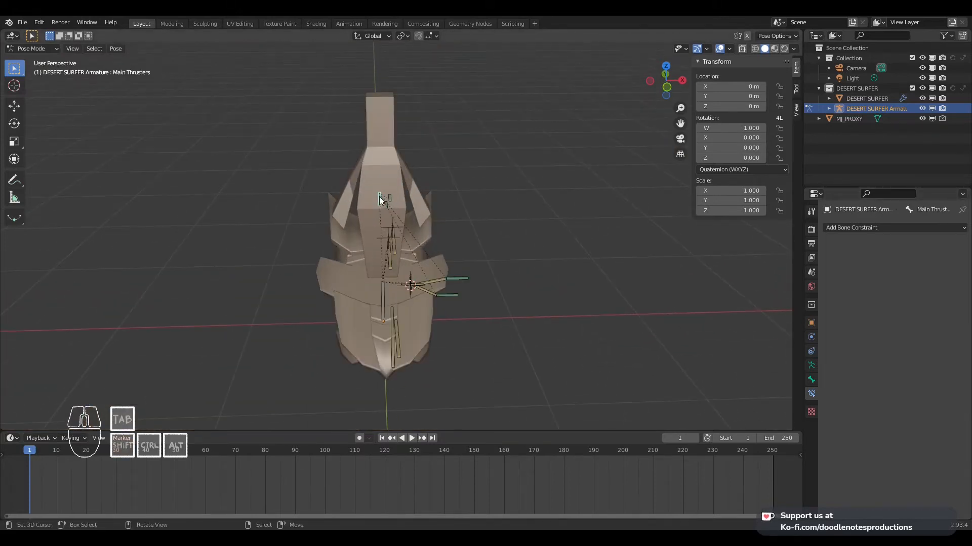
pyautogui.press('KP_7')
pyautogui.press('g')
pyautogui.rightClick(463, 212)
pyautogui.moveTo(464, 212); pyautogui.dragTo(461, 184, button='middle')
pyautogui.press('g')
pyautogui.rightClick(472, 168)
pyautogui.press('g')
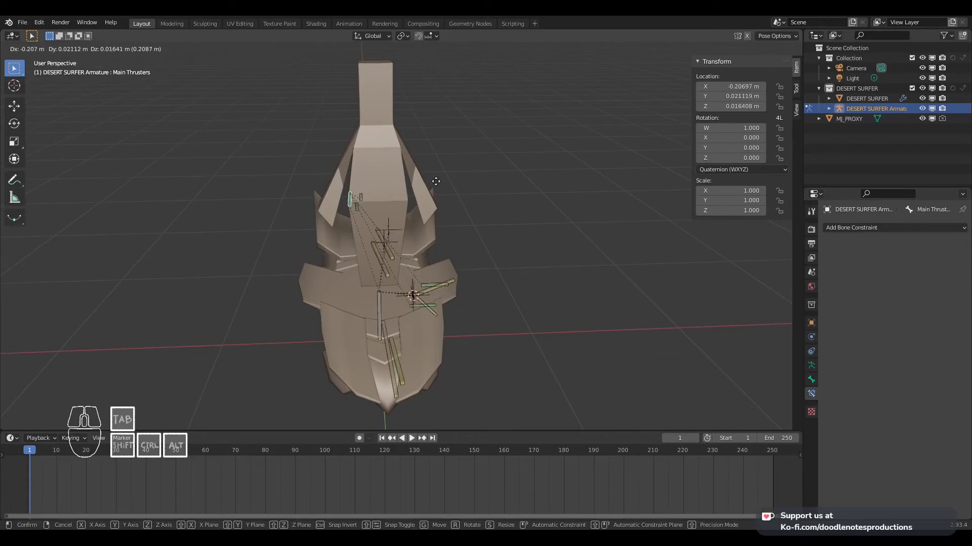
pyautogui.rightClick(471, 260)
# Enable the Minimum X limit at 0 m on the Limit Location constraints of Fin_Mid_Top_IK and Fin_Mid_Bottom_IK
pyautogui.scroll(2, 472, 260)
pyautogui.click(500, 305)
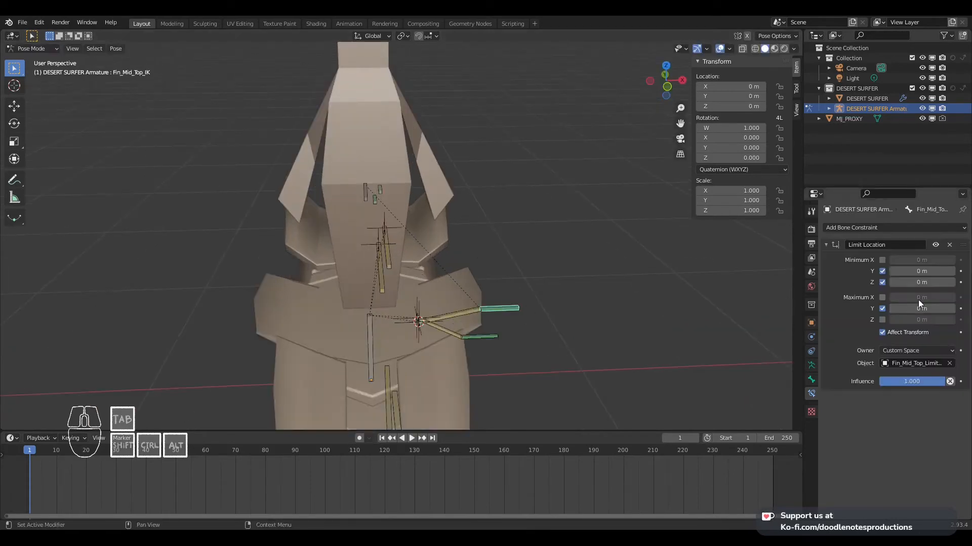
pyautogui.click(883, 261)
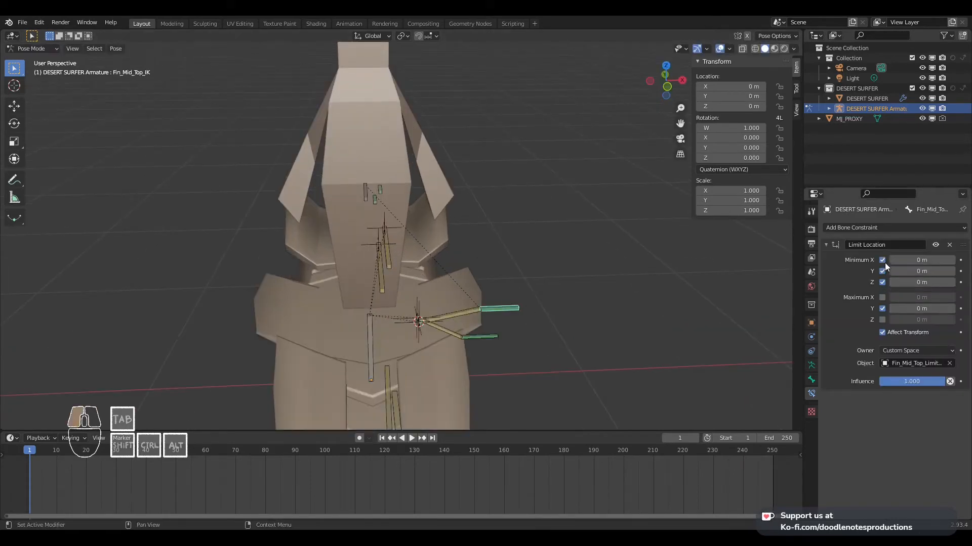
pyautogui.click(882, 298)
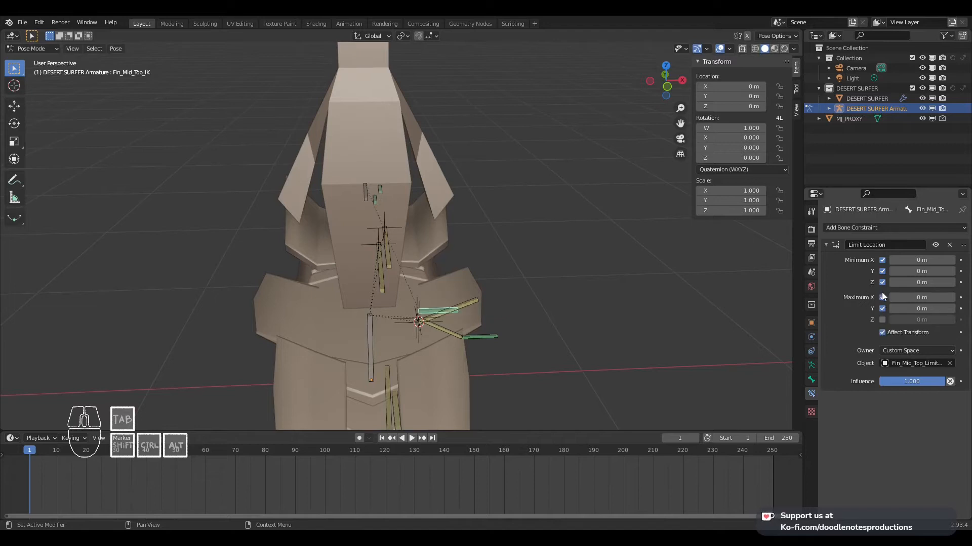
pyautogui.click(882, 298)
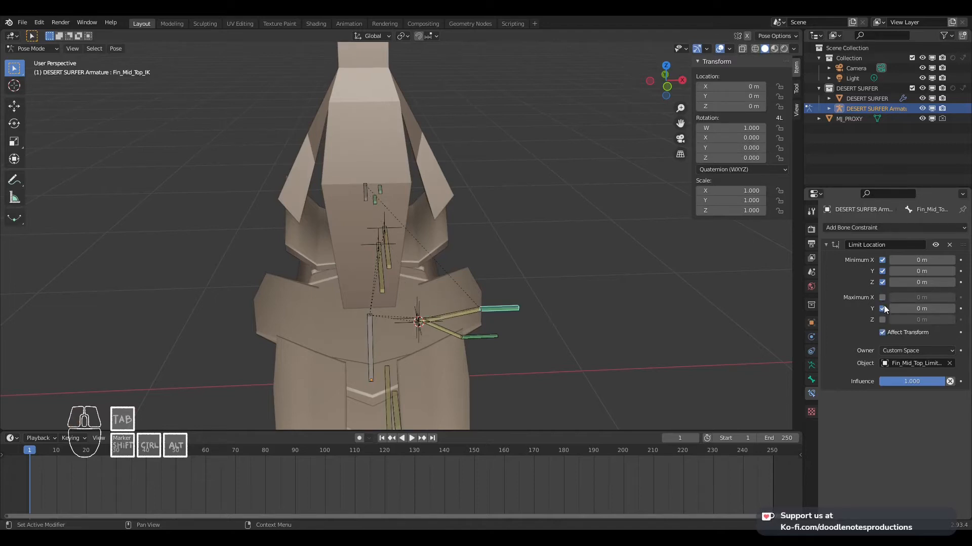
pyautogui.click(493, 330)
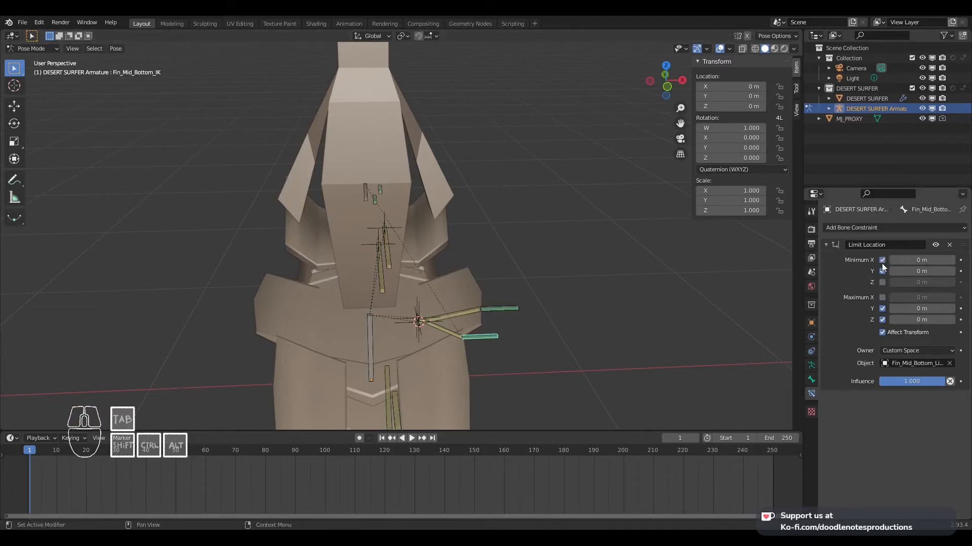
# Check the new Minimum X limits by moving Main Thrusters far sideways in perspective and top views, cancelling the moves
pyautogui.click(363, 183)
pyautogui.press('g')
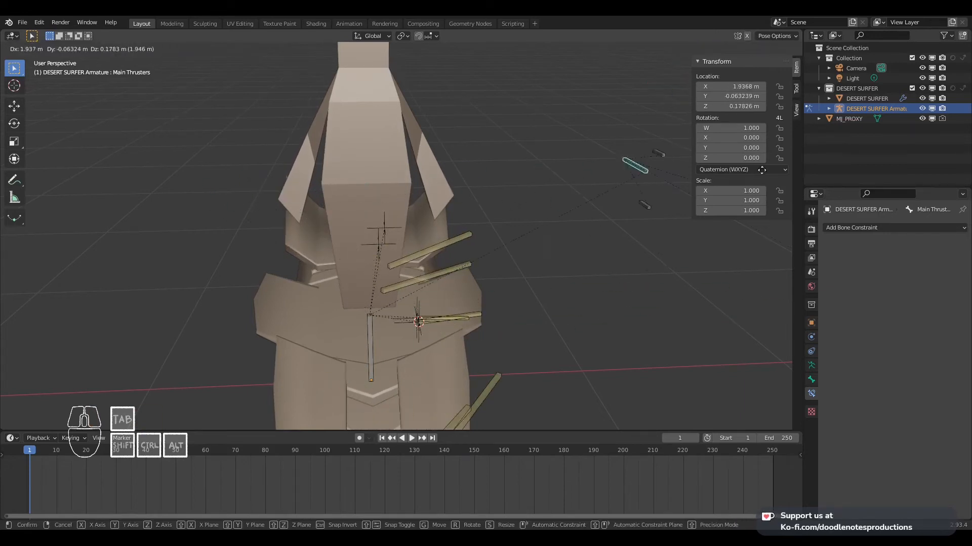
pyautogui.rightClick(583, 177)
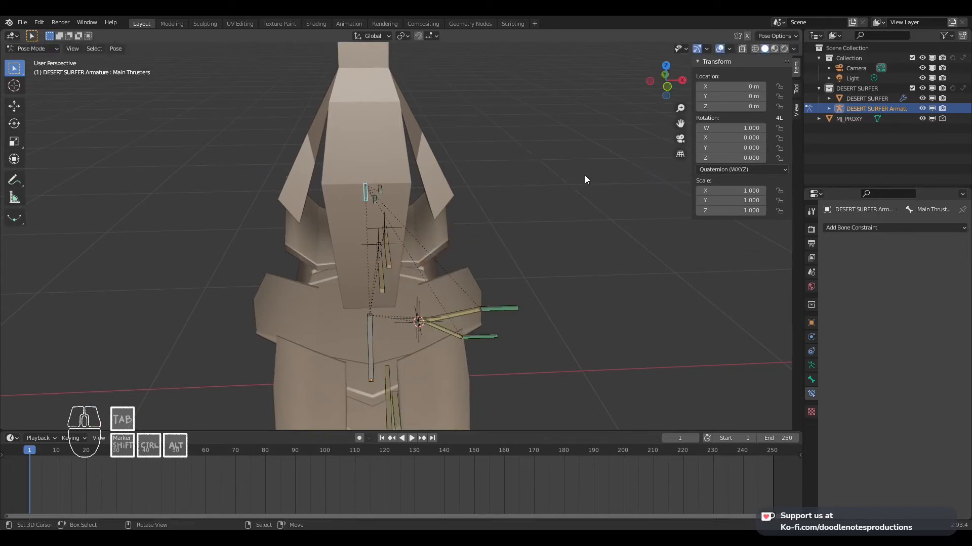
pyautogui.press('KP_7')
pyautogui.scroll(-4, 506, 167)
pyautogui.press('g')
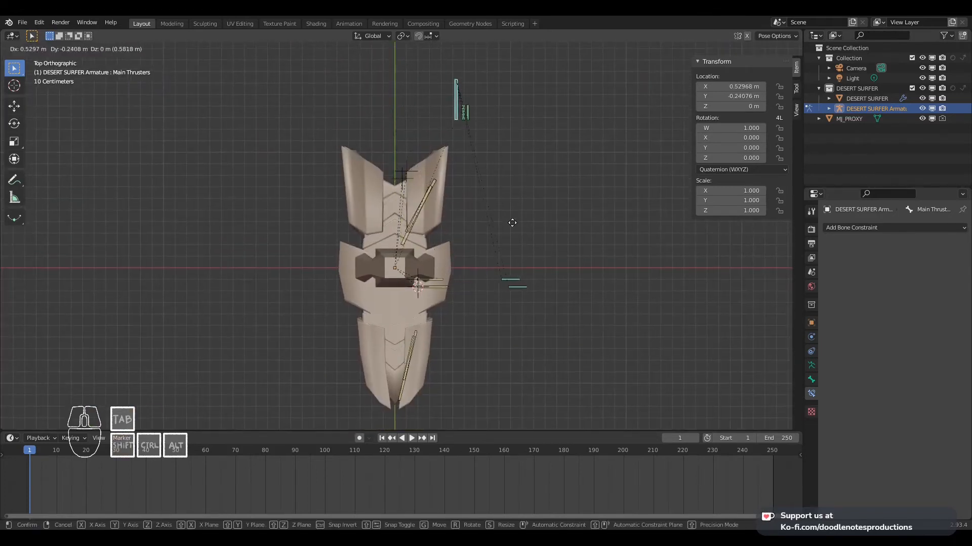
pyautogui.rightClick(399, 169)
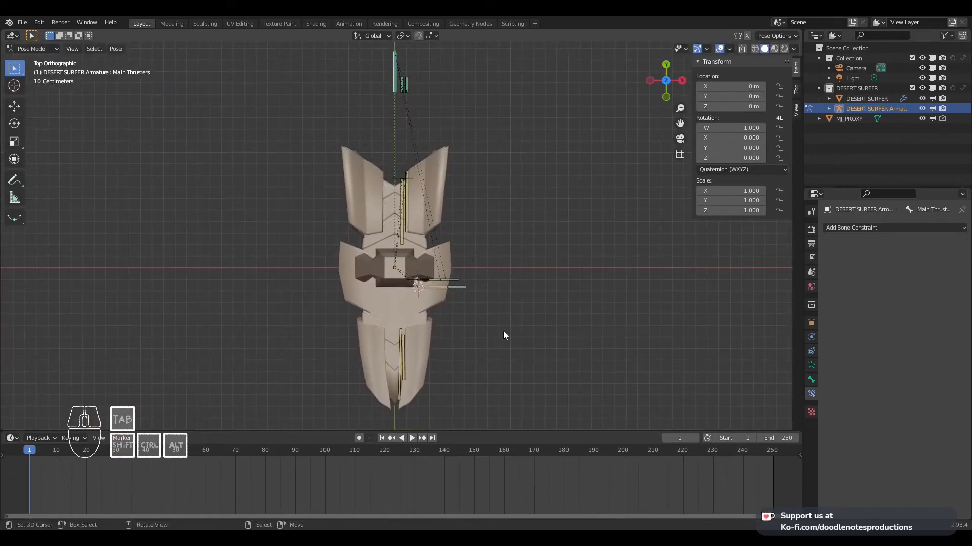
pyautogui.moveTo(503, 334); pyautogui.dragTo(429, 169, button='middle')
pyautogui.press('g')
pyautogui.rightClick(541, 274)
# Test how the whole rig follows the MAIN bone with trial moves seen from several angles, cancelling each move
pyautogui.moveTo(458, 262)
pyautogui.mouseDown(button='middle')
pyautogui.moveTo(469, 274)
pyautogui.moveTo(473, 260)
pyautogui.mouseUp(button='middle')
pyautogui.press('g')
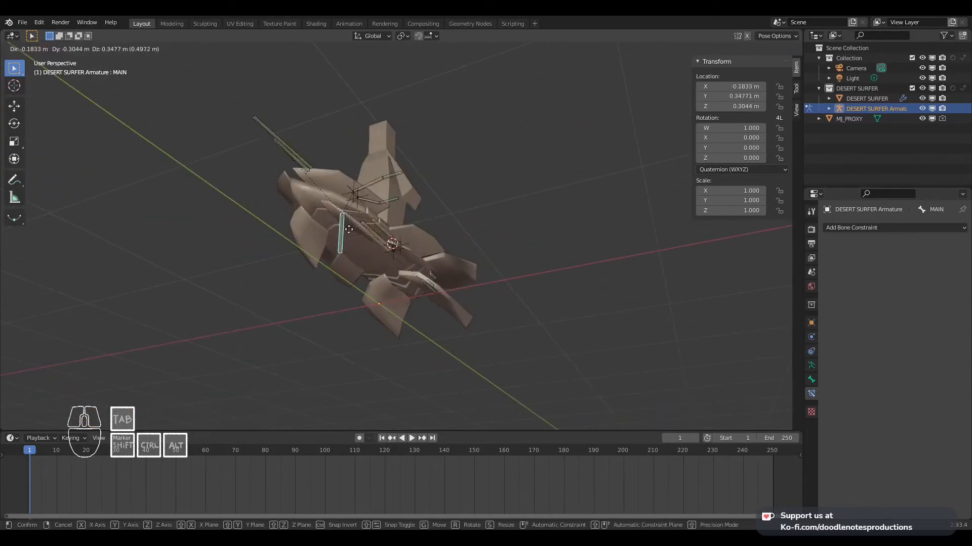
pyautogui.rightClick(372, 241)
pyautogui.moveTo(394, 253); pyautogui.dragTo(434, 314, button='middle')
pyautogui.press('g')
pyautogui.rightClick(458, 253)
pyautogui.press('g')
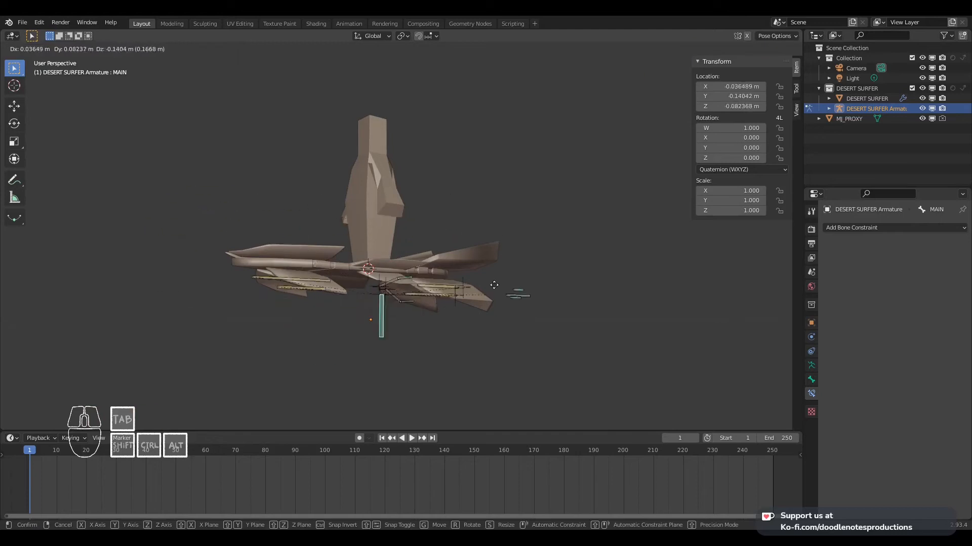
pyautogui.rightClick(440, 232)
pyautogui.moveTo(440, 232); pyautogui.dragTo(462, 302, button='middle')
# Check the Deform setting of the Fin_Mid_Bottom_IK and Fin_Mid_Top_IK bones
pyautogui.click(566, 255)
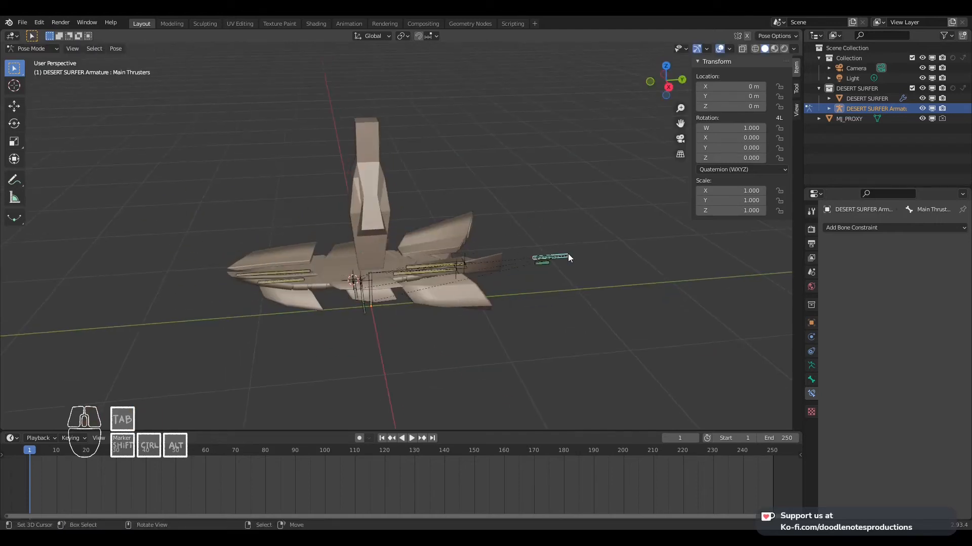
pyautogui.press('KP_7')
pyautogui.scroll(3, 544, 247)
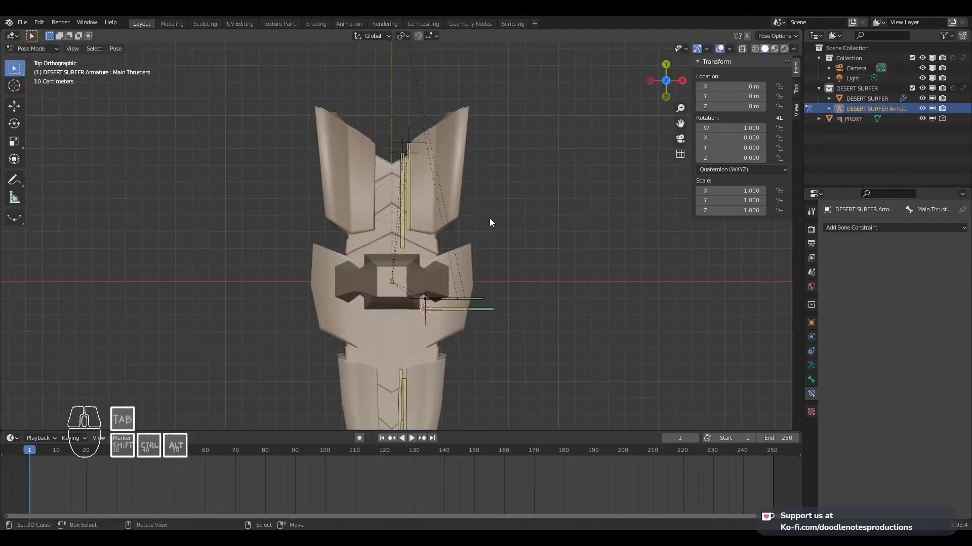
pyautogui.scroll(-4, 489, 217)
pyautogui.click(444, 276)
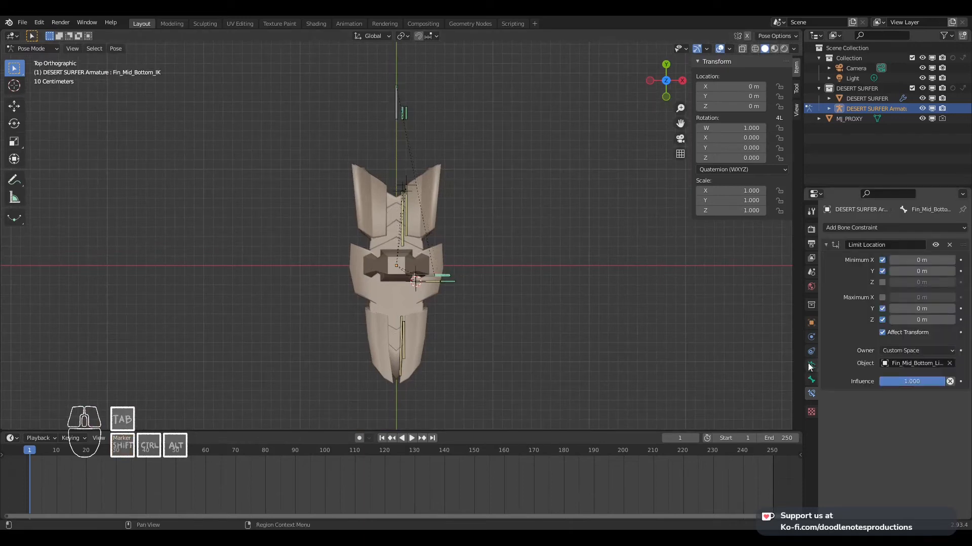
pyautogui.click(812, 379)
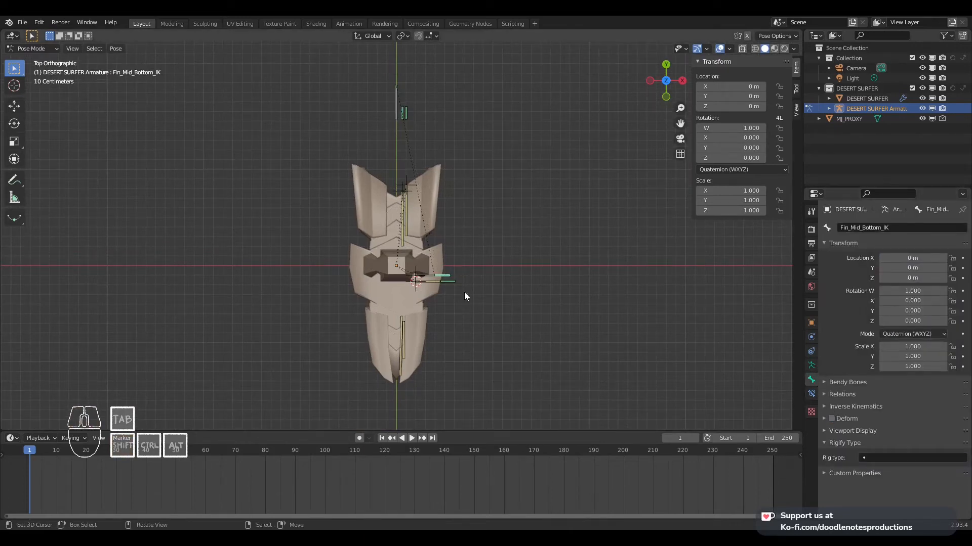
pyautogui.click(846, 419)
pyautogui.click(832, 419)
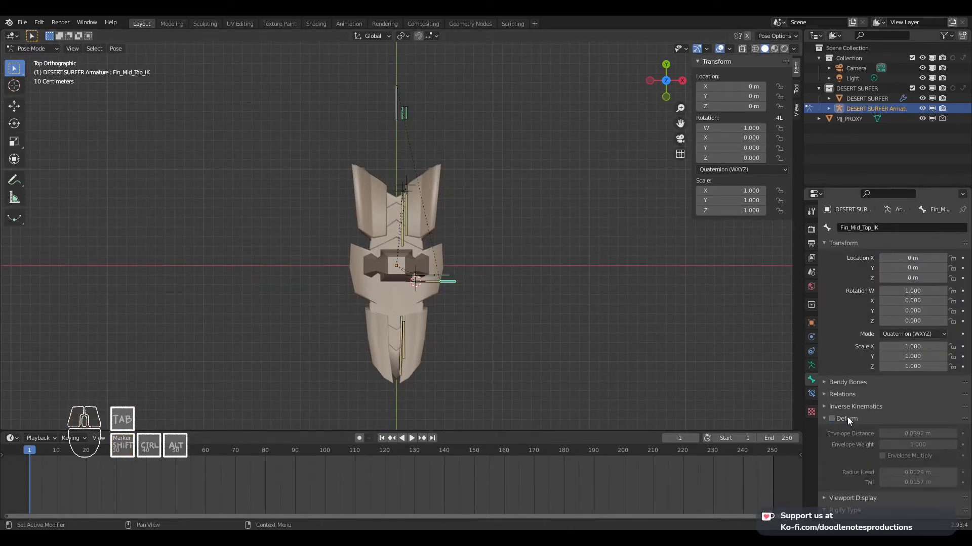
pyautogui.click(846, 419)
# Check the Deform setting of the two back fin IK bones and the Main Thrusters bone
pyautogui.scroll(3, 447, 184)
pyautogui.keyDown('shift'); pyautogui.moveTo(447, 184); pyautogui.dragTo(454, 303, button='middle'); pyautogui.keyUp('shift')
pyautogui.rightClick(414, 152)
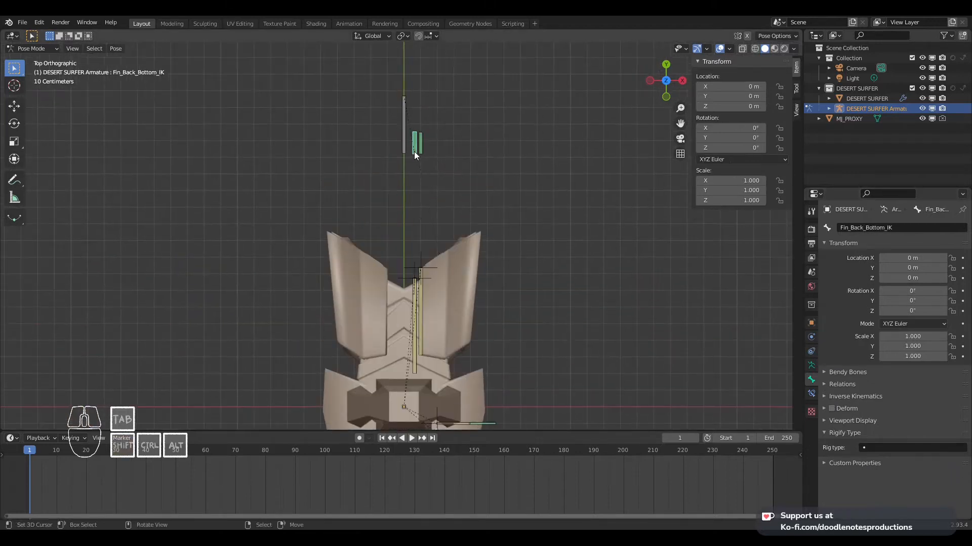
pyautogui.rightClick(421, 149)
pyautogui.rightClick(409, 137)
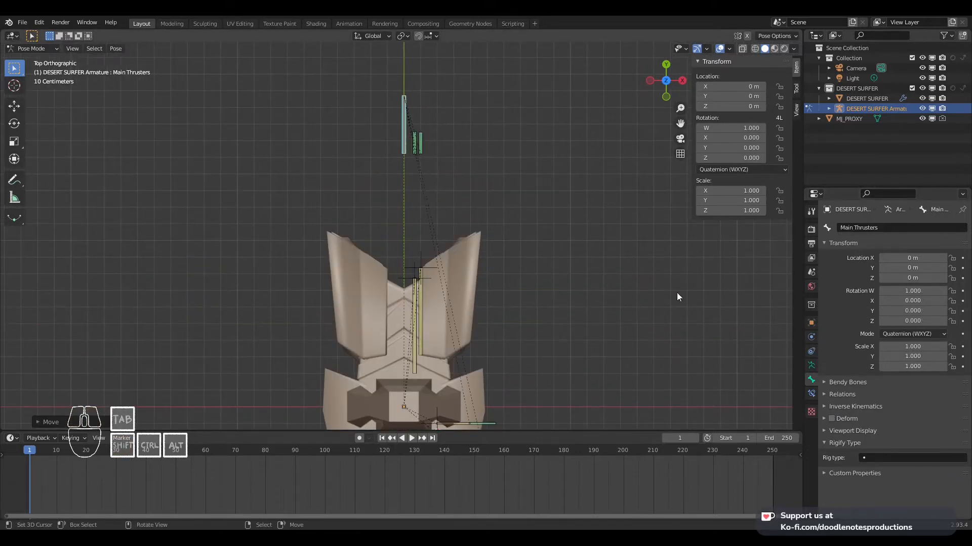
# Save the file and test the rig with a free trial rotation of the MAIN bone, cancelling it
pyautogui.moveTo(678, 297); pyautogui.dragTo(458, 275, button='middle')
pyautogui.moveTo(415, 302); pyautogui.dragTo(400, 228, button='middle')
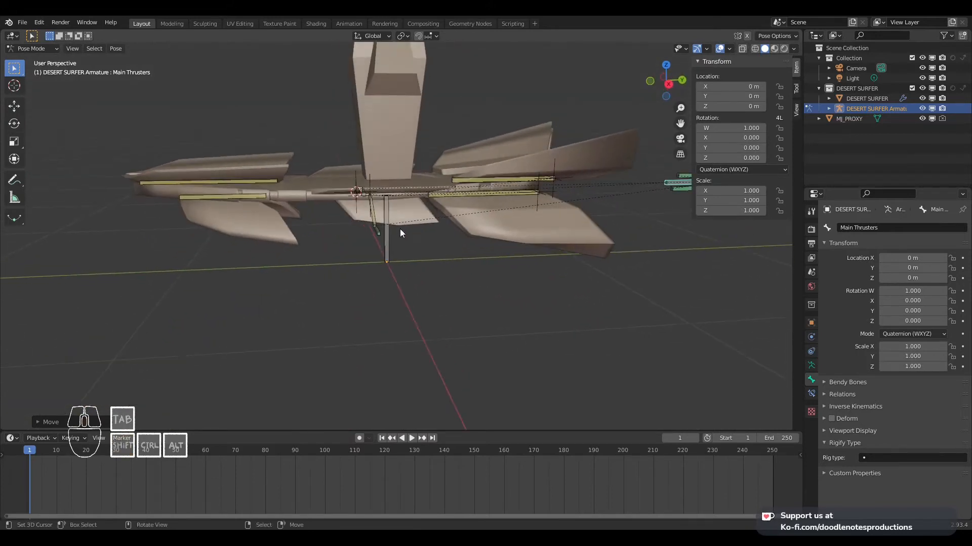
pyautogui.click(396, 229)
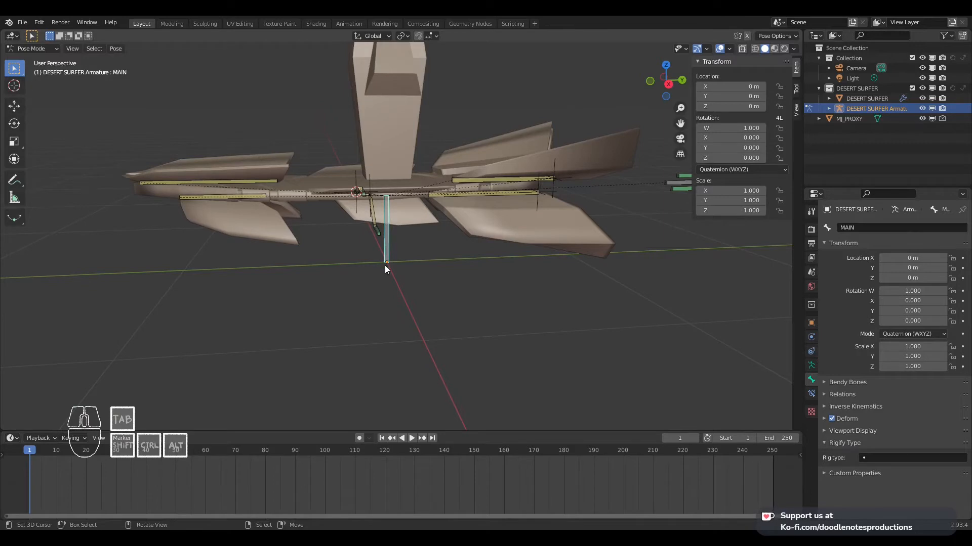
pyautogui.hotkey('ctrl', 's')
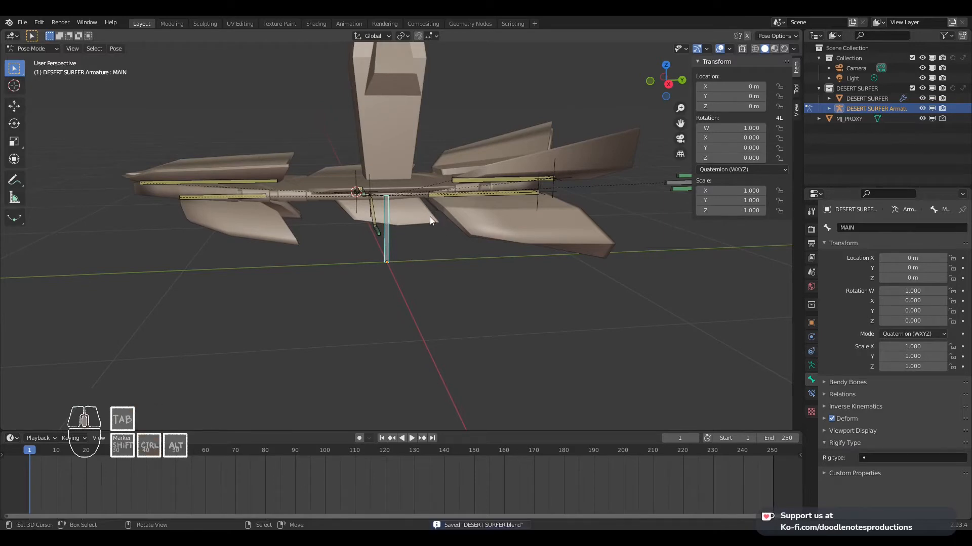
pyautogui.press('r')
pyautogui.press('r')
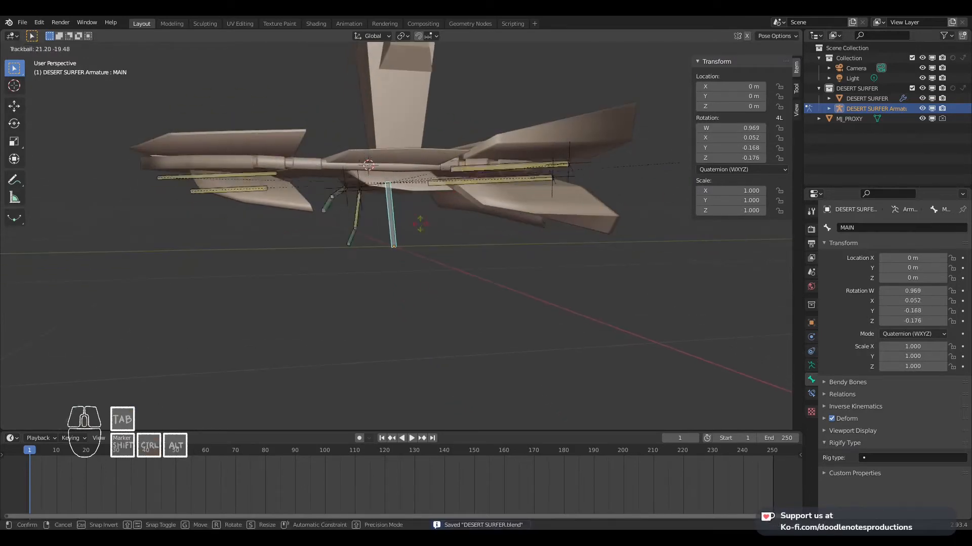
pyautogui.press('Escape')
# In Edit Mode, extrude a bone about 0.26 m along negative Y from the tip of MAIN and name it BODY
pyautogui.moveTo(393, 245); pyautogui.dragTo(371, 214, button='middle')
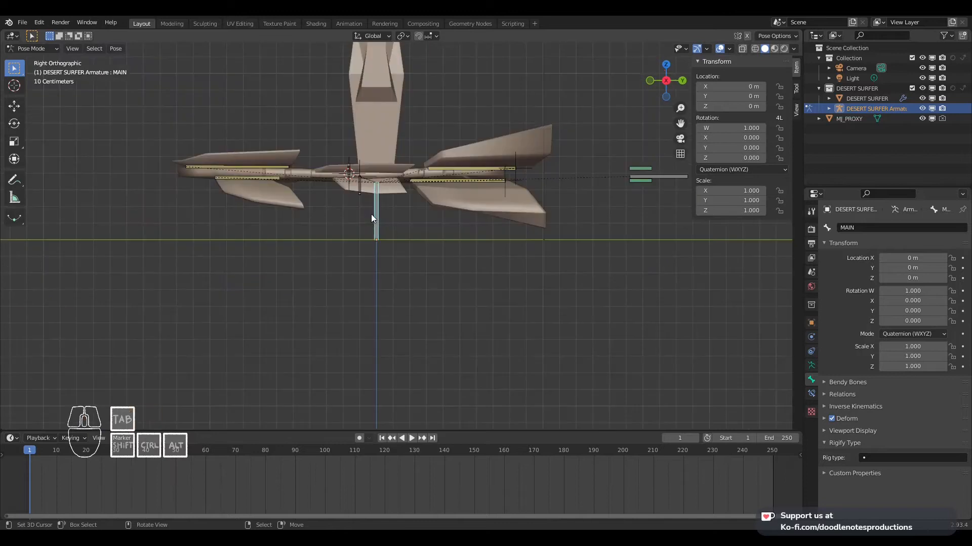
pyautogui.press('Tab')
pyautogui.scroll(2, 404, 197)
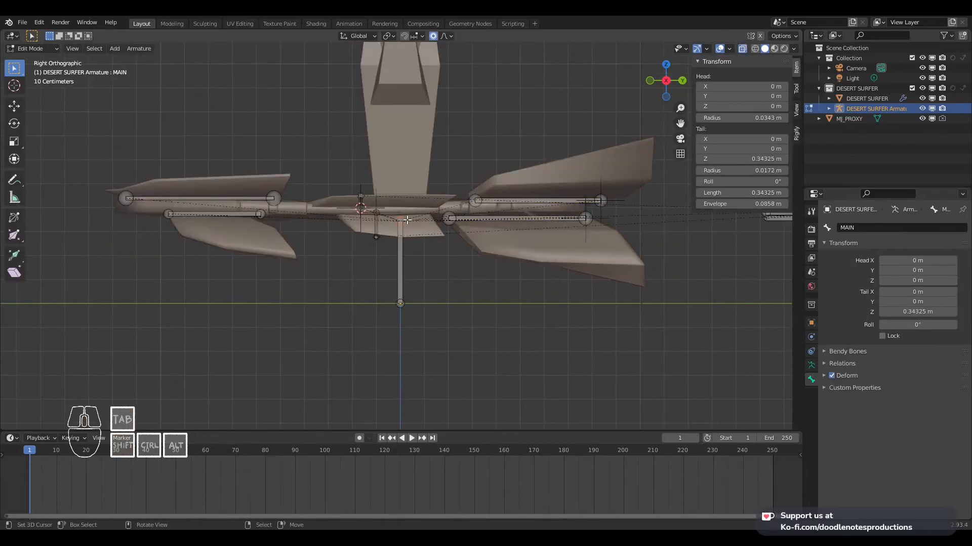
pyautogui.press('e')
pyautogui.press('y')
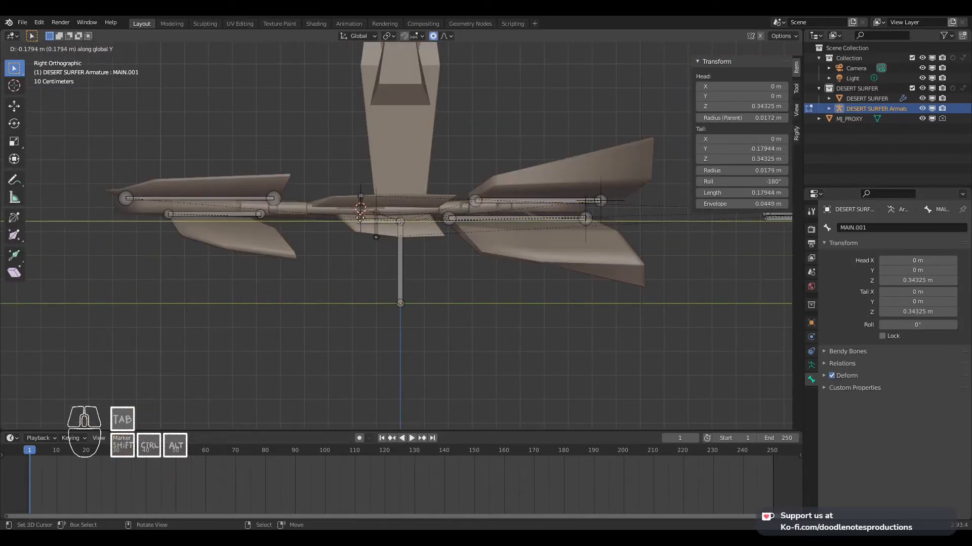
pyautogui.click(344, 220)
pyautogui.press('F2')
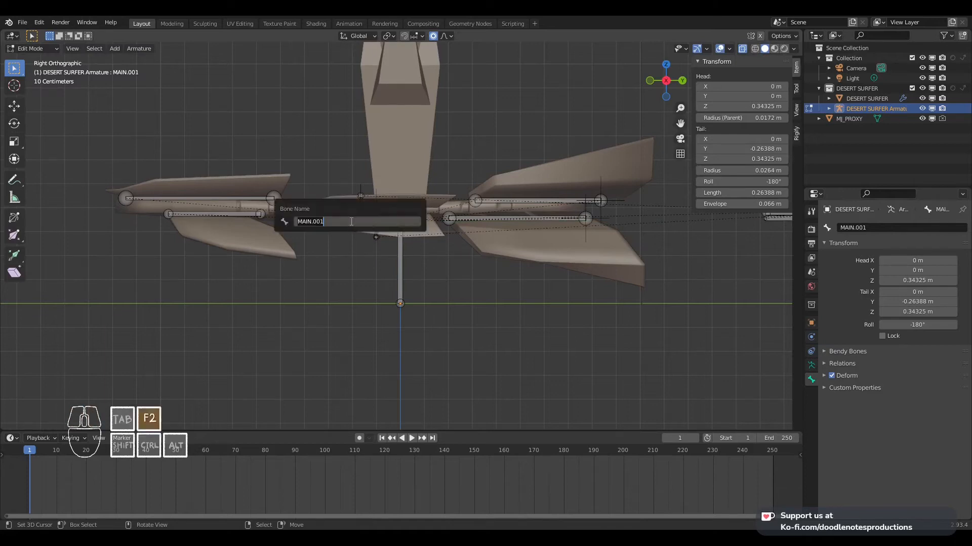
pyautogui.write('BODY')
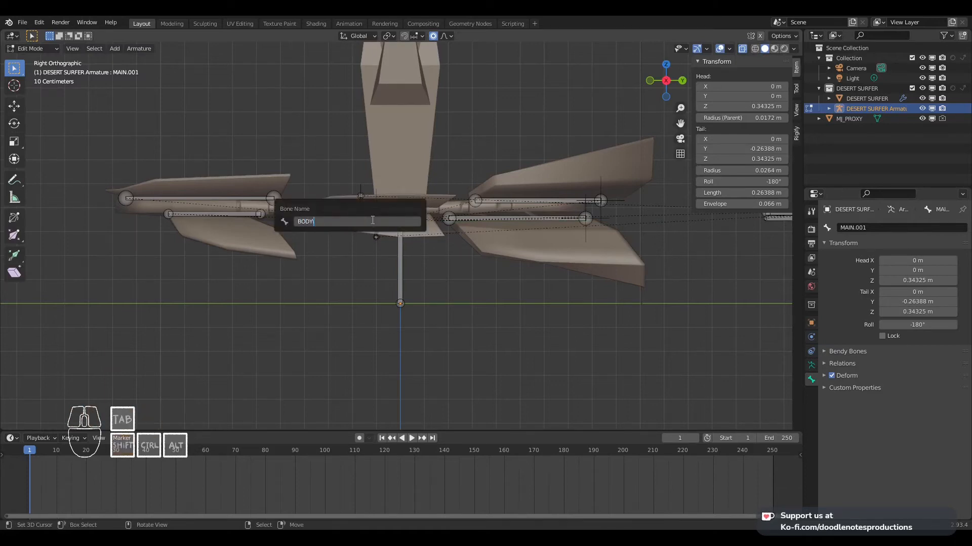
pyautogui.press('Return')
# Try to reparent the BODY bone to MAIN and check it with a trial move, cancelling the move
pyautogui.keyDown('shift'); pyautogui.click(399, 258); pyautogui.keyUp('shift')
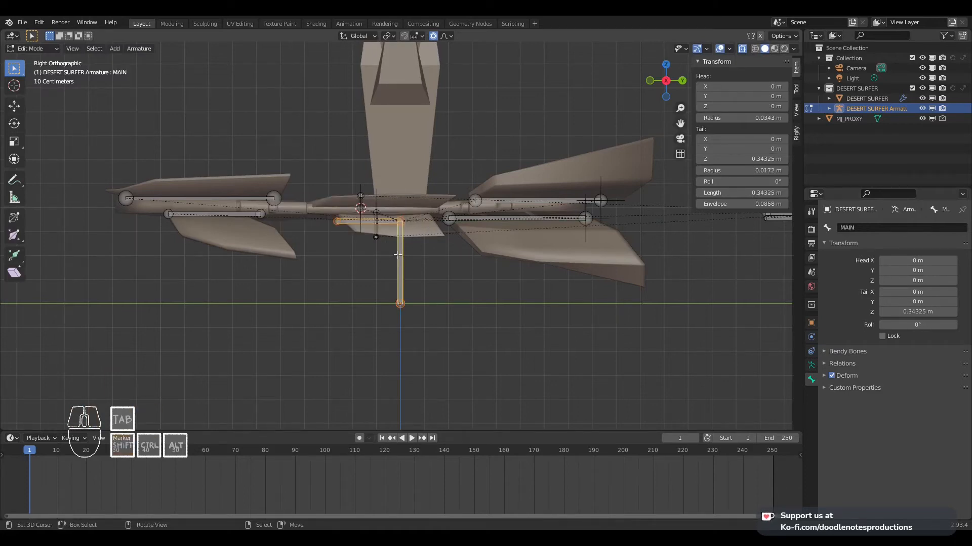
pyautogui.hotkey('ctrl', 'p')
pyautogui.click(398, 256)
pyautogui.click(364, 222)
pyautogui.press('g')
pyautogui.rightClick(357, 169)
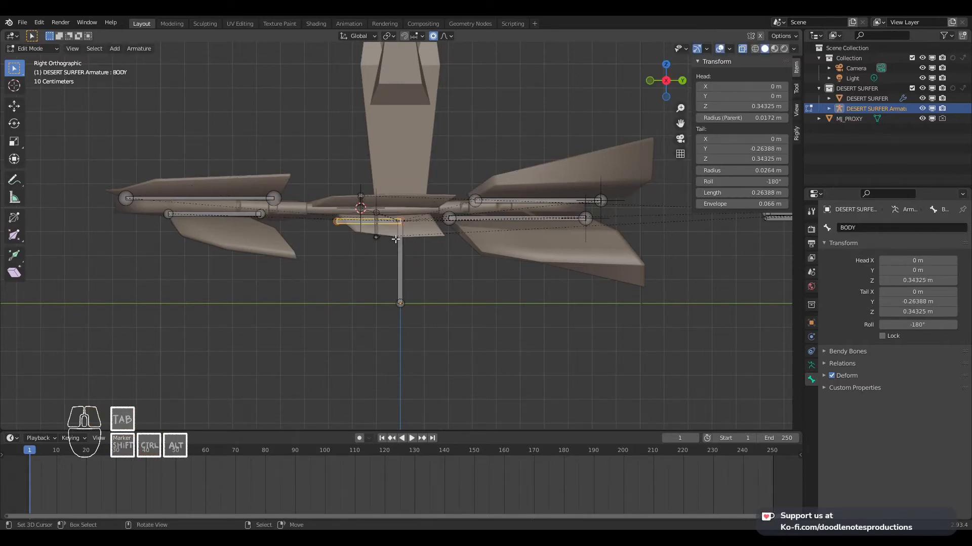
# Detach the BODY bone from MAIN with Clear Parent and check it with a cancelled trial move
pyautogui.hotkey('alt', 'p')
pyautogui.click(399, 240)
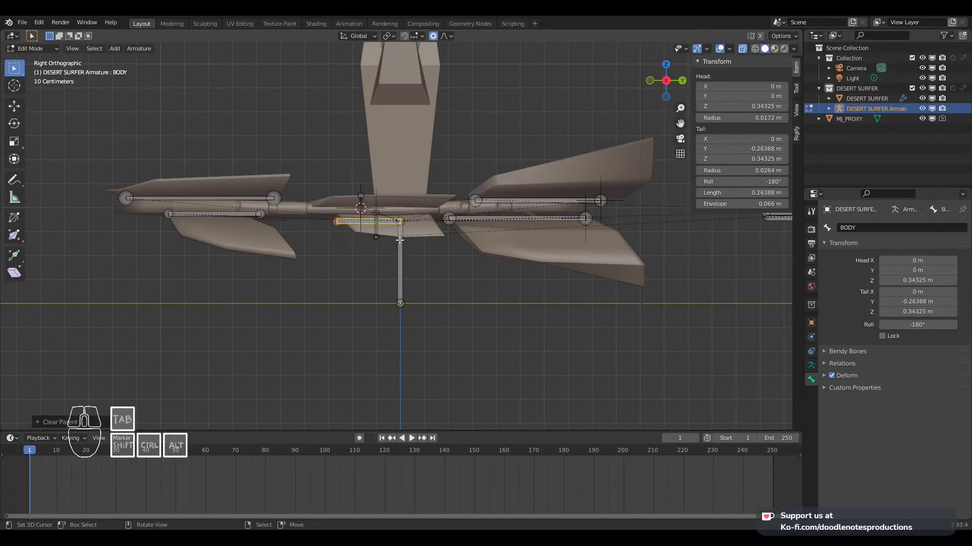
pyautogui.click(362, 219)
pyautogui.press('g')
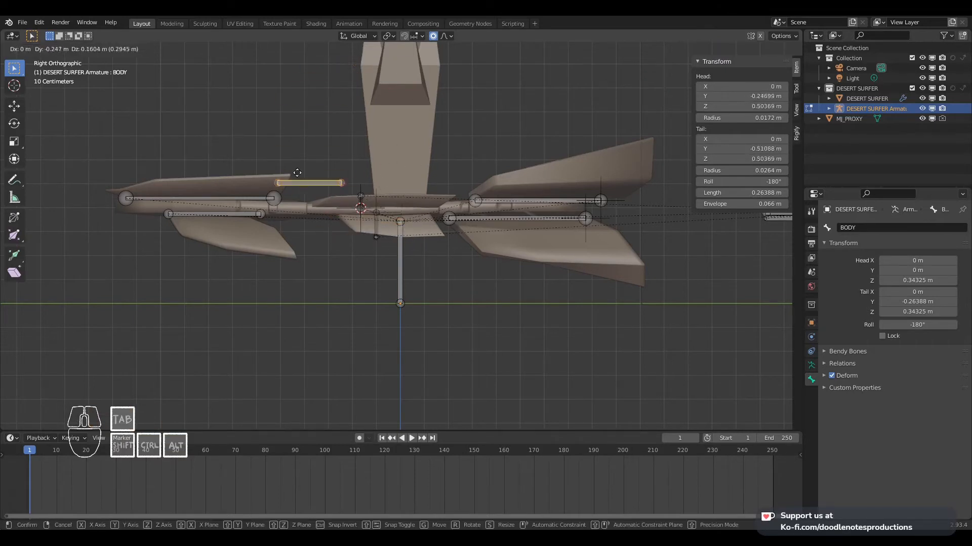
pyautogui.rightClick(334, 53)
# Test free trial rotations of the MAIN and BODY bones in Edit Mode, cancelling each one
pyautogui.click(404, 249)
pyautogui.press('r')
pyautogui.press('r')
pyautogui.rightClick(405, 243)
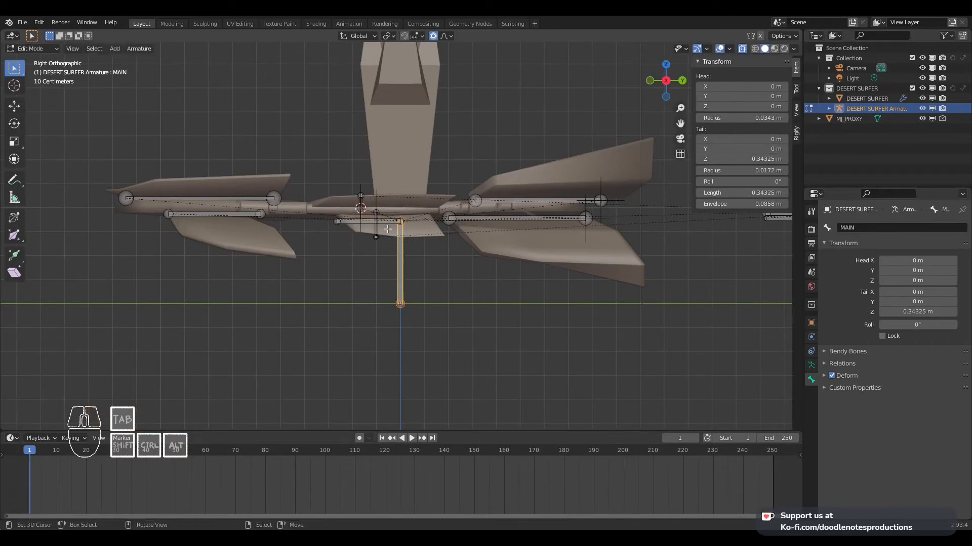
pyautogui.rightClick(359, 223)
pyautogui.press('r')
pyautogui.press('r')
pyautogui.rightClick(378, 193)
# Switch to Pose Mode and test a free trial rotation of the BODY bone, cancelling it
pyautogui.press('Tab')
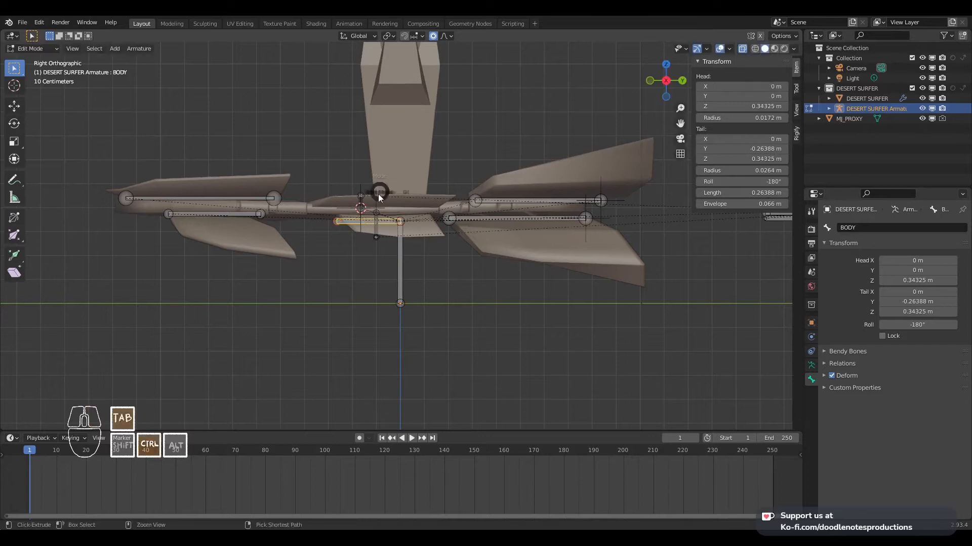
pyautogui.press('r')
pyautogui.press('r')
pyautogui.press('r')
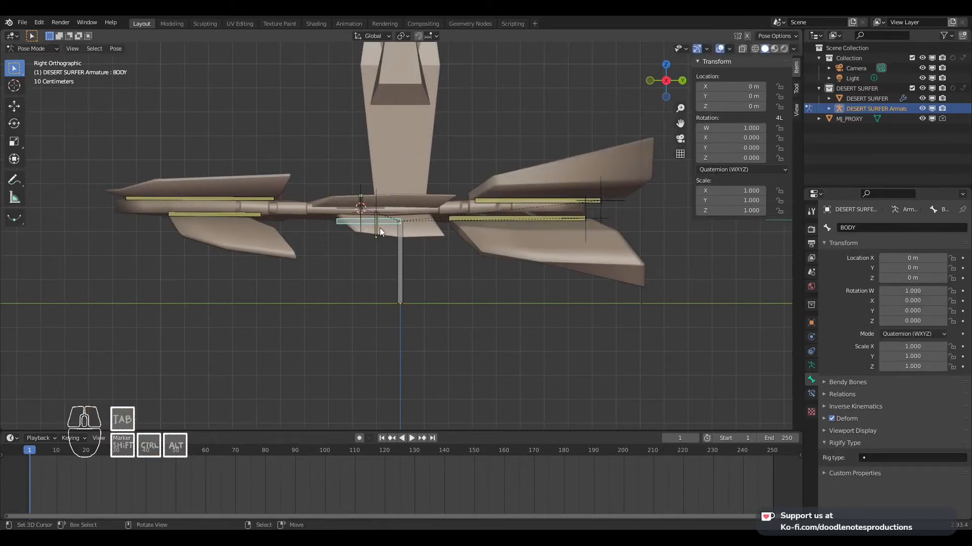
pyautogui.moveTo(380, 227); pyautogui.dragTo(393, 251, button='middle')
pyautogui.rightClick(378, 243)
# Turn off Deform for the MAIN bone and save the file
pyautogui.click(421, 266)
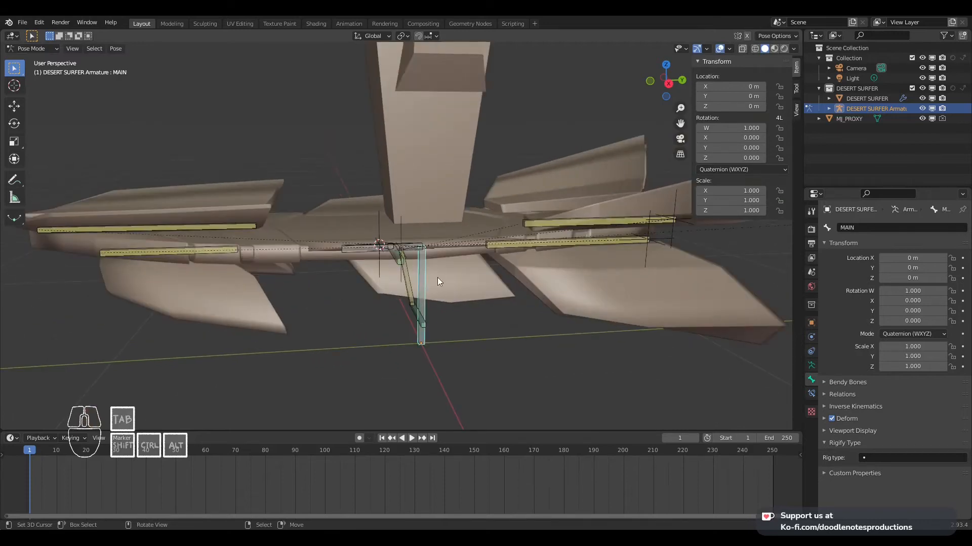
pyautogui.click(836, 418)
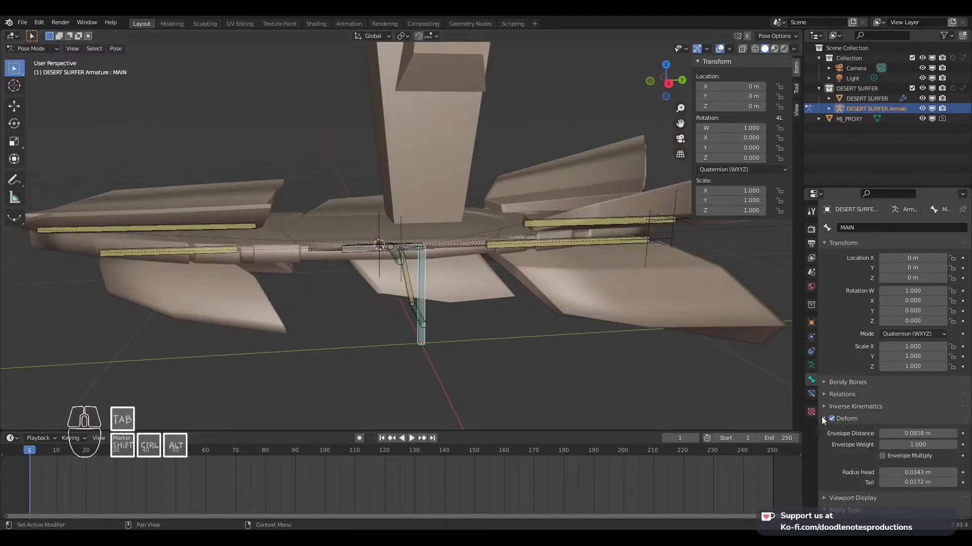
pyautogui.click(832, 419)
pyautogui.click(824, 419)
pyautogui.hotkey('ctrl', 's')
# Select the BODY bone, inspect its placement in the rig from several angles and save the file
pyautogui.click(389, 249)
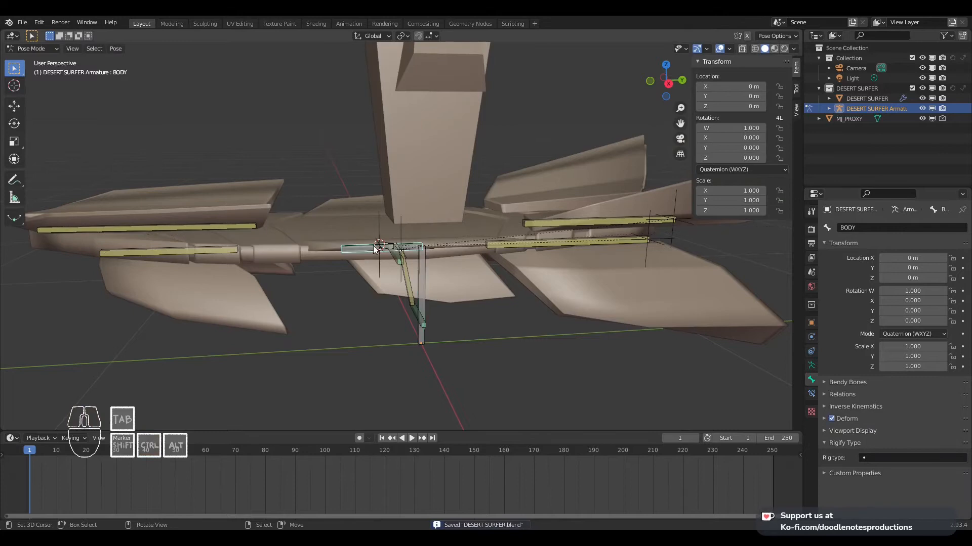
pyautogui.moveTo(388, 249); pyautogui.dragTo(451, 260, button='middle')
pyautogui.scroll(4, 383, 333)
pyautogui.scroll(-5, 526, 241)
pyautogui.scroll(4, 465, 258)
pyautogui.scroll(-3, 465, 258)
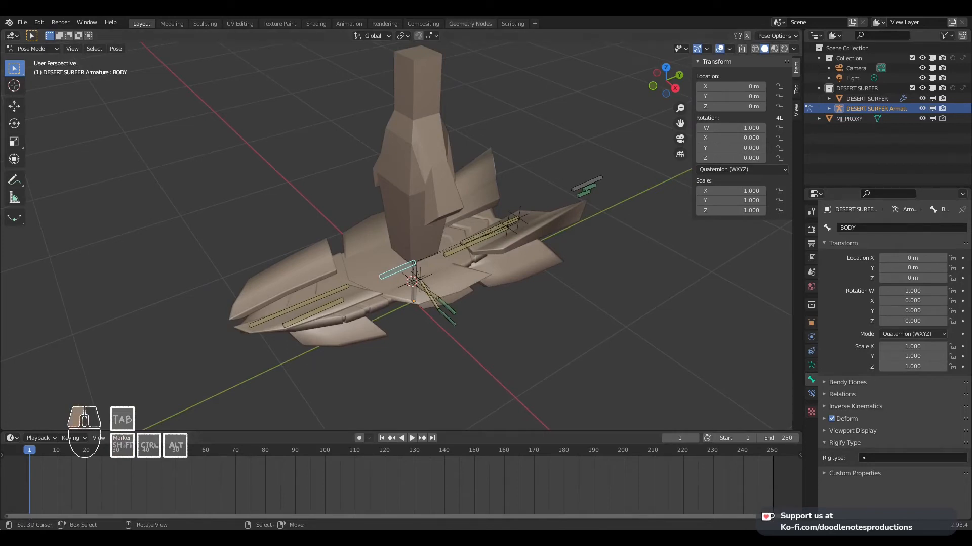
pyautogui.hotkey('ctrl', 's')
# Examine the armature and fins in perspective and top views, focusing on the back fins' bones and helper empties
pyautogui.scroll(3, 456, 280)
pyautogui.keyDown('shift'); pyautogui.moveTo(456, 279); pyautogui.dragTo(436, 251, button='middle'); pyautogui.keyUp('shift')
pyautogui.scroll(-4, 436, 252)
pyautogui.moveTo(430, 246); pyautogui.dragTo(515, 260, button='middle')
pyautogui.scroll(3, 490, 220)
pyautogui.press('KP_7')
pyautogui.scroll(-3, 515, 259)
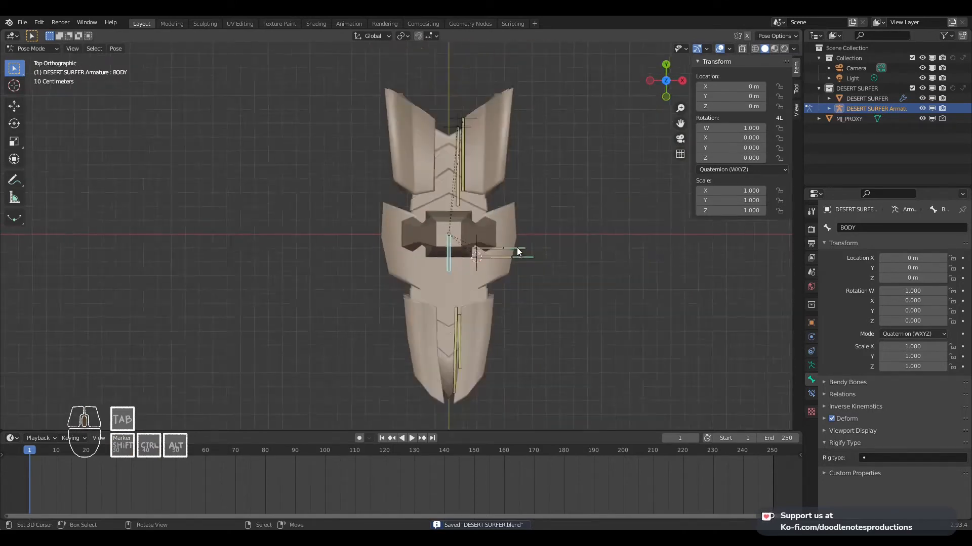
pyautogui.scroll(-3, 476, 247)
pyautogui.keyDown('shift'); pyautogui.moveTo(456, 231); pyautogui.dragTo(455, 237, button='middle'); pyautogui.keyUp('shift')
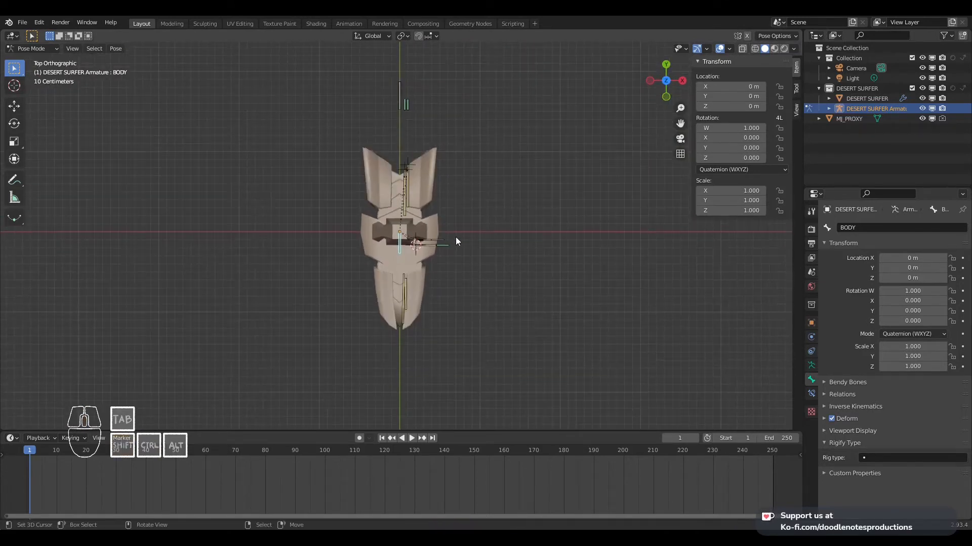
pyautogui.scroll(1, 409, 137)
pyautogui.keyDown('shift'); pyautogui.moveTo(409, 138); pyautogui.dragTo(416, 251, button='middle'); pyautogui.keyUp('shift')
pyautogui.scroll(3, 427, 213)
pyautogui.scroll(3, 415, 290)
pyautogui.keyDown('shift'); pyautogui.moveTo(427, 213); pyautogui.dragTo(416, 241, button='middle'); pyautogui.keyUp('shift')
pyautogui.scroll(-4, 418, 284)
pyautogui.scroll(-1, 415, 285)
pyautogui.scroll(-2, 416, 285)
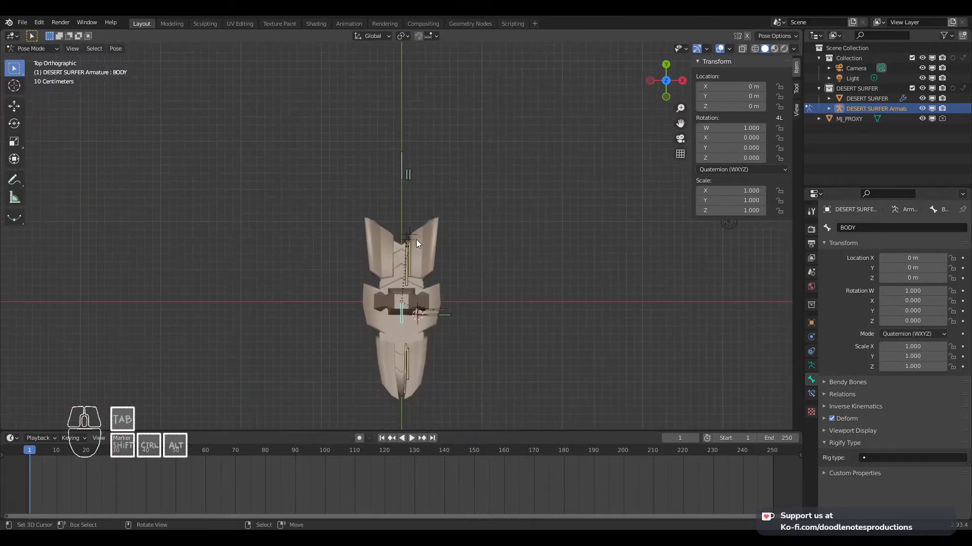
pyautogui.scroll(5, 416, 239)
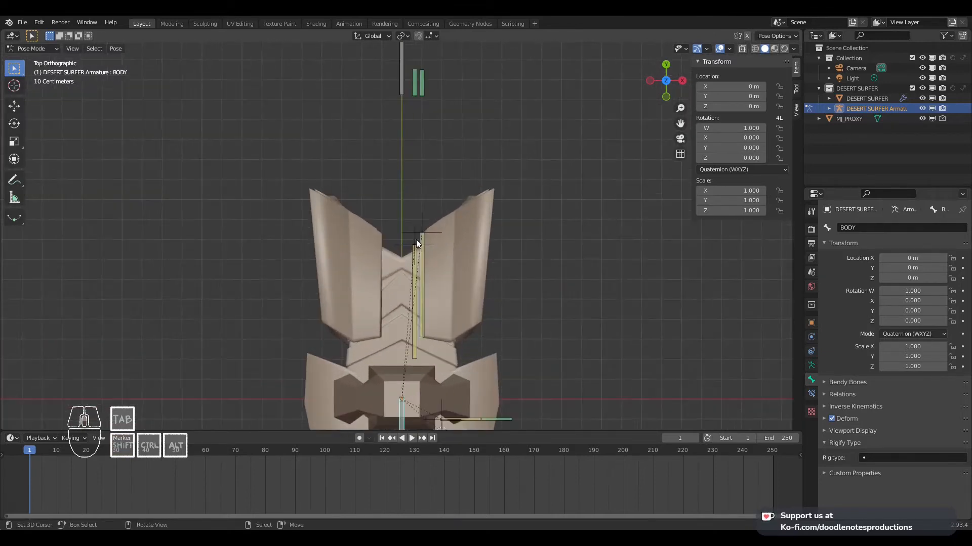
pyautogui.scroll(2, 416, 239)
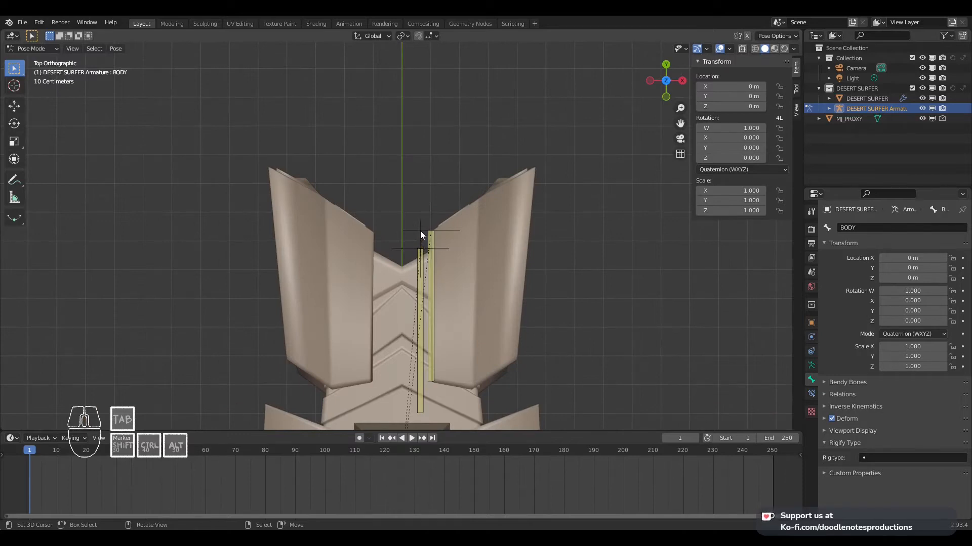
# Switch to Object Mode, select the two back fin limit-location empties and examine their positions in the right orthographic view
pyautogui.hotkey('ctrl', 'Tab')
pyautogui.rightClick(423, 225)
pyautogui.keyDown('shift'); pyautogui.rightClick(416, 225); pyautogui.keyUp('shift')
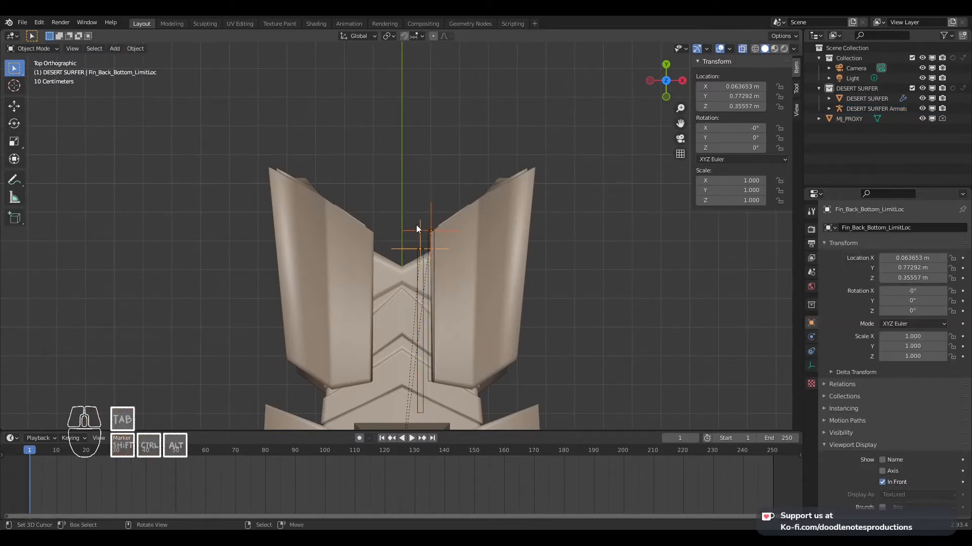
pyautogui.scroll(-7, 417, 226)
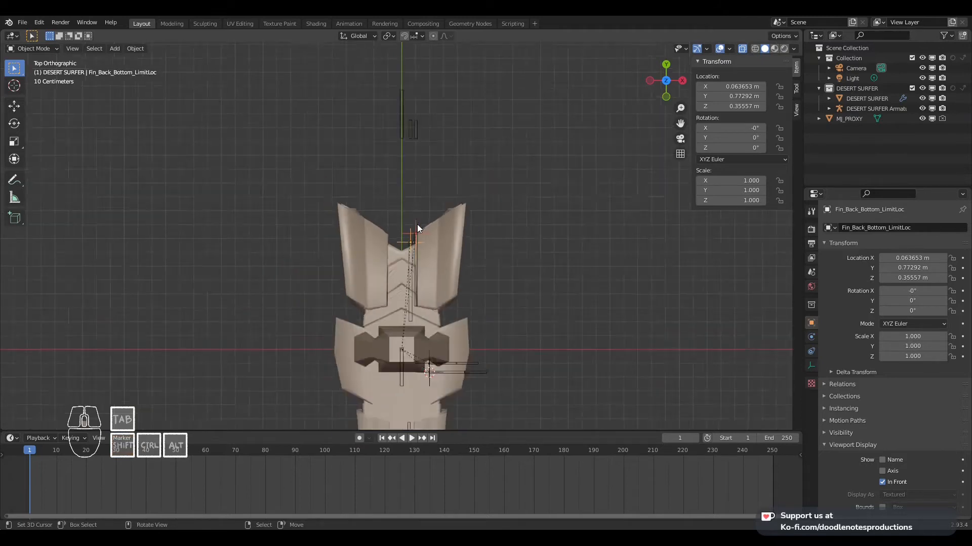
pyautogui.scroll(3, 417, 225)
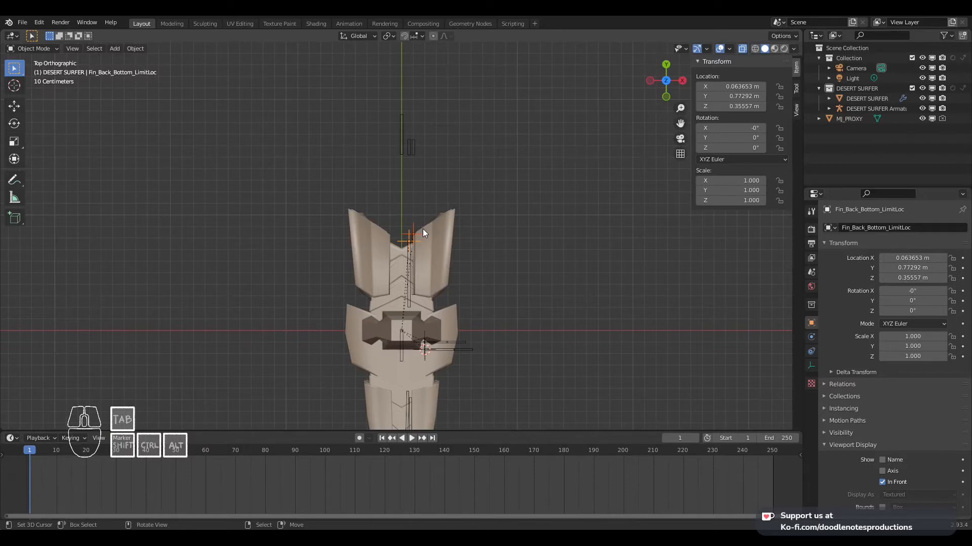
pyautogui.press('KP_3')
pyautogui.scroll(4, 425, 229)
pyautogui.scroll(2, 473, 301)
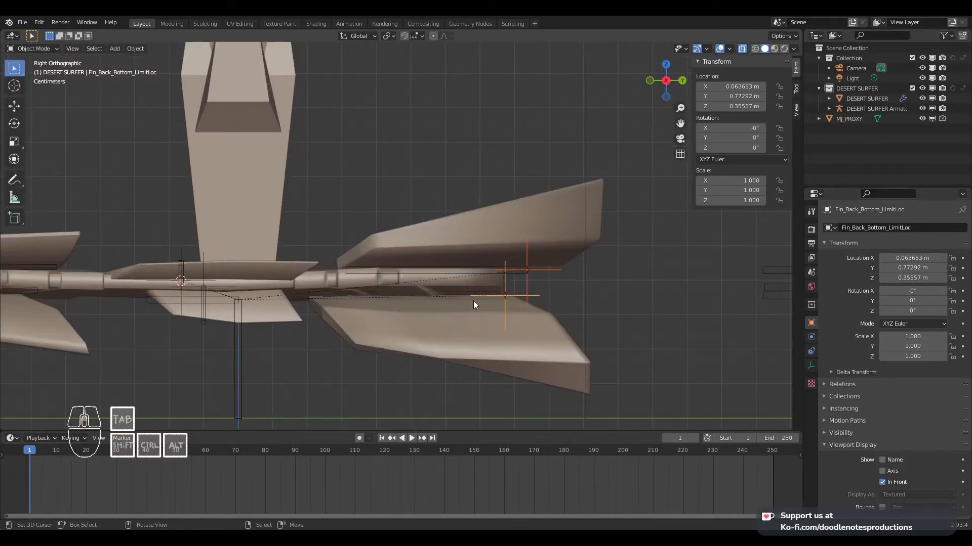
# Extrude a bone about 0.09 m long along Y from the tail of each back fin bone in the armature
pyautogui.click(522, 279)
pyautogui.press('Tab')
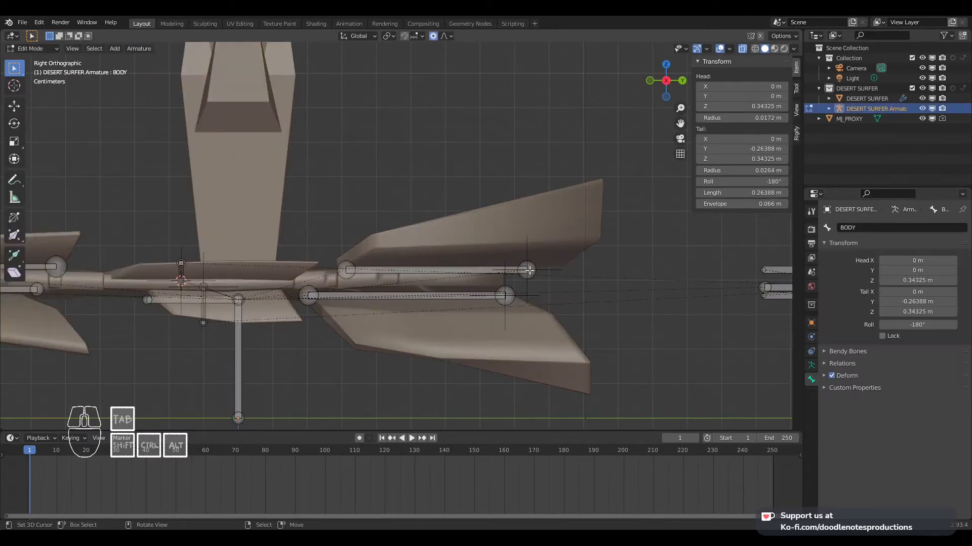
pyautogui.click(525, 274)
pyautogui.keyDown('shift'); pyautogui.rightClick(513, 291); pyautogui.keyUp('shift')
pyautogui.keyDown('shift'); pyautogui.moveTo(524, 286); pyautogui.dragTo(501, 288, button='middle'); pyautogui.keyUp('shift')
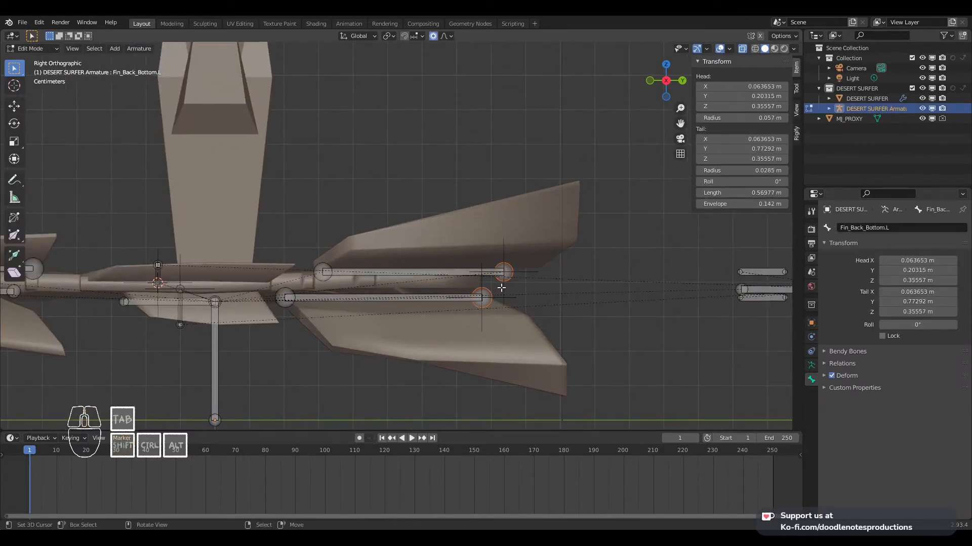
pyautogui.press('y')
pyautogui.click(531, 285)
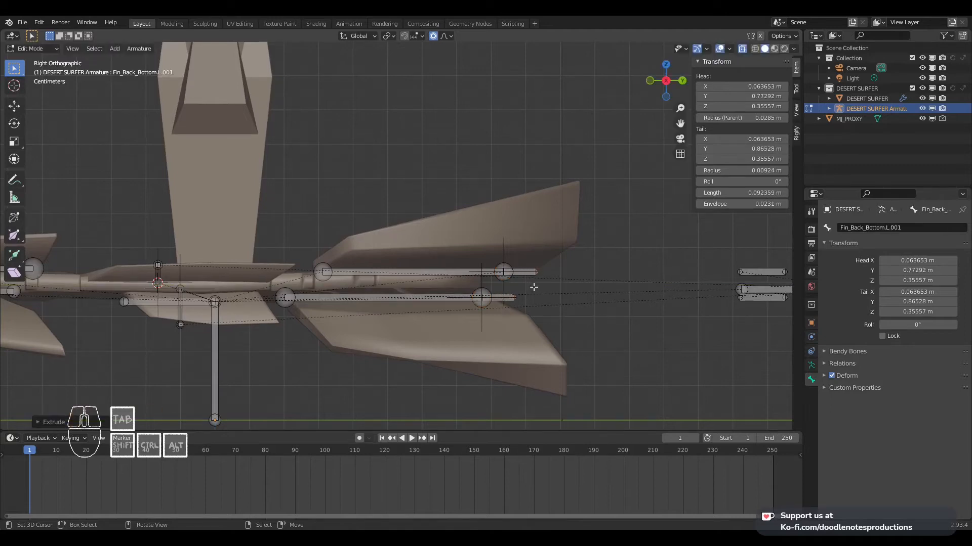
# Parent the two bones extruded from the back fins to the MAIN bone, keeping their offset
pyautogui.keyDown('shift'); pyautogui.rightClick(495, 296); pyautogui.keyUp('shift')
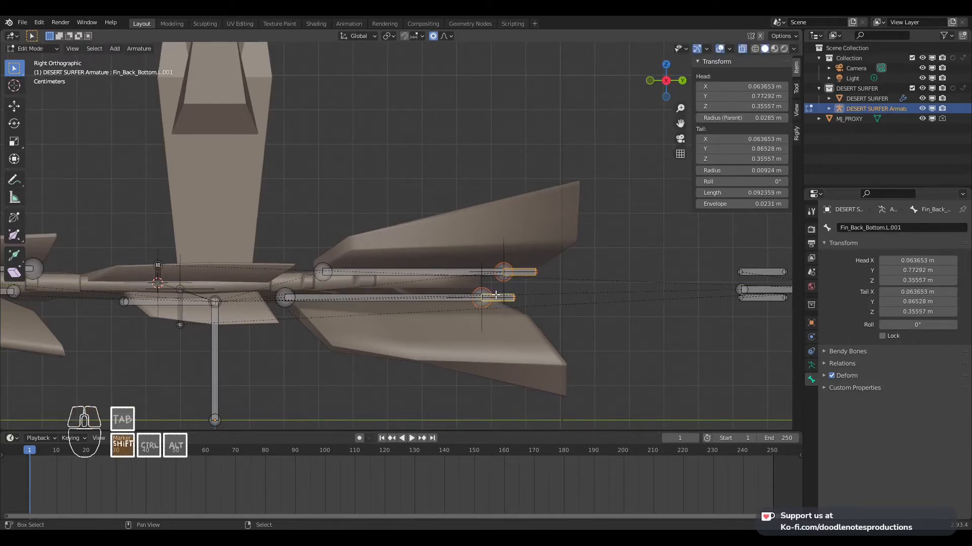
pyautogui.keyDown('shift'); pyautogui.moveTo(491, 287); pyautogui.dragTo(528, 270, button='middle'); pyautogui.keyUp('shift')
pyautogui.keyDown('shift'); pyautogui.rightClick(254, 354); pyautogui.keyUp('shift')
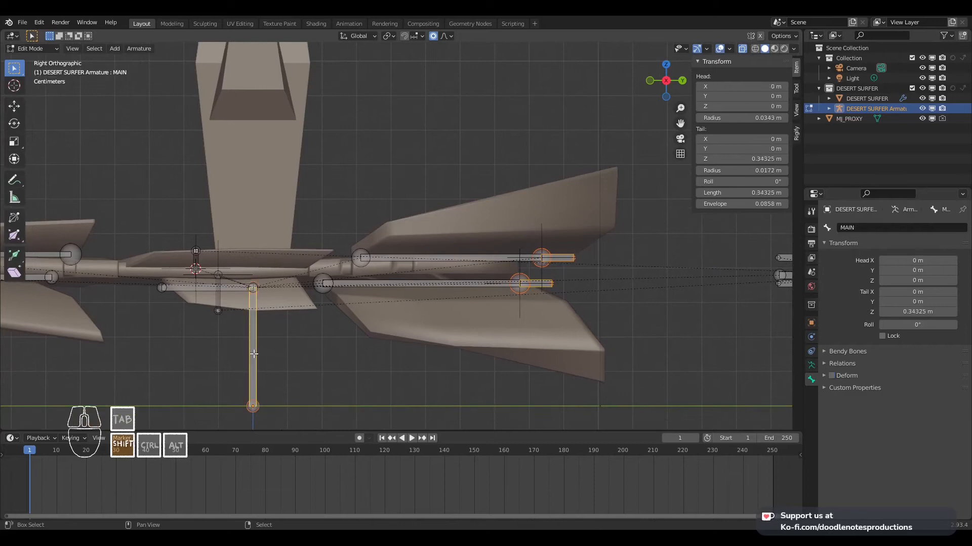
pyautogui.hotkey('ctrl', 'p')
pyautogui.click(255, 354)
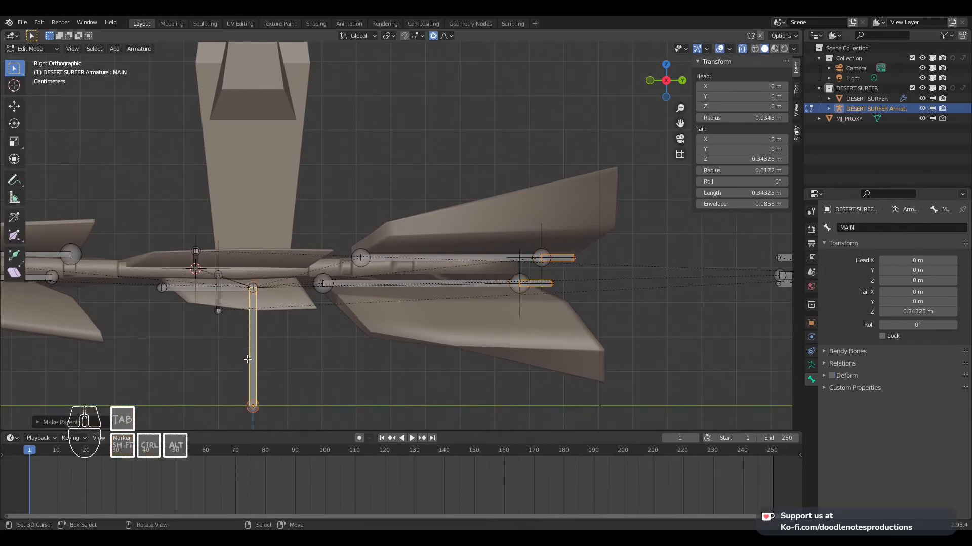
pyautogui.rightClick(573, 256)
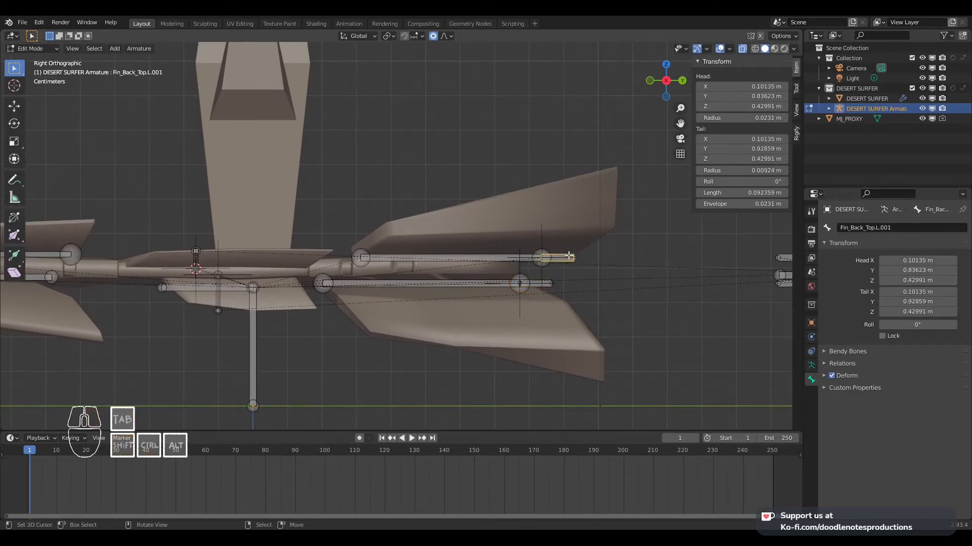
pyautogui.keyDown('shift'); pyautogui.rightClick(541, 283); pyautogui.keyUp('shift')
pyautogui.keyDown('shift'); pyautogui.moveTo(761, 275); pyautogui.dragTo(638, 295, button='middle'); pyautogui.keyUp('shift')
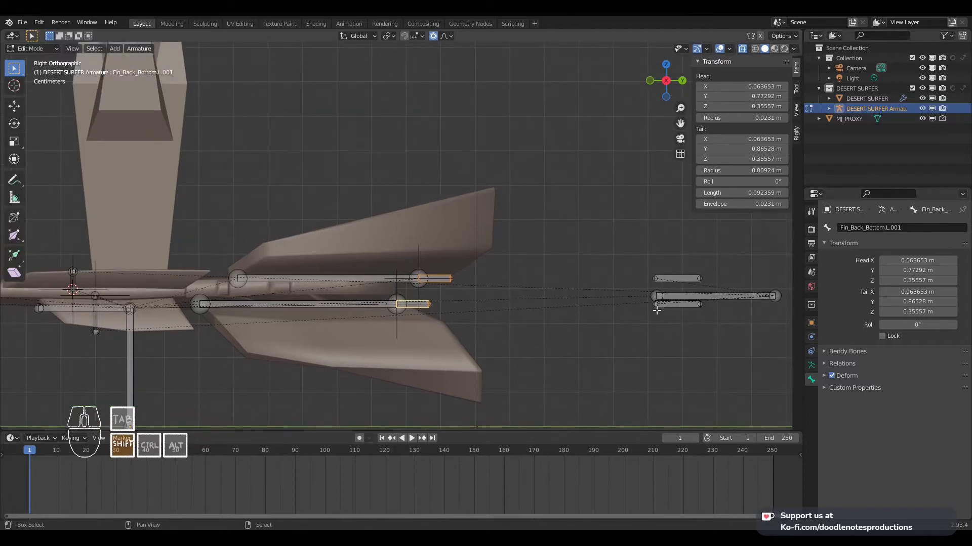
pyautogui.keyDown('shift'); pyautogui.rightClick(679, 304); pyautogui.keyUp('shift')
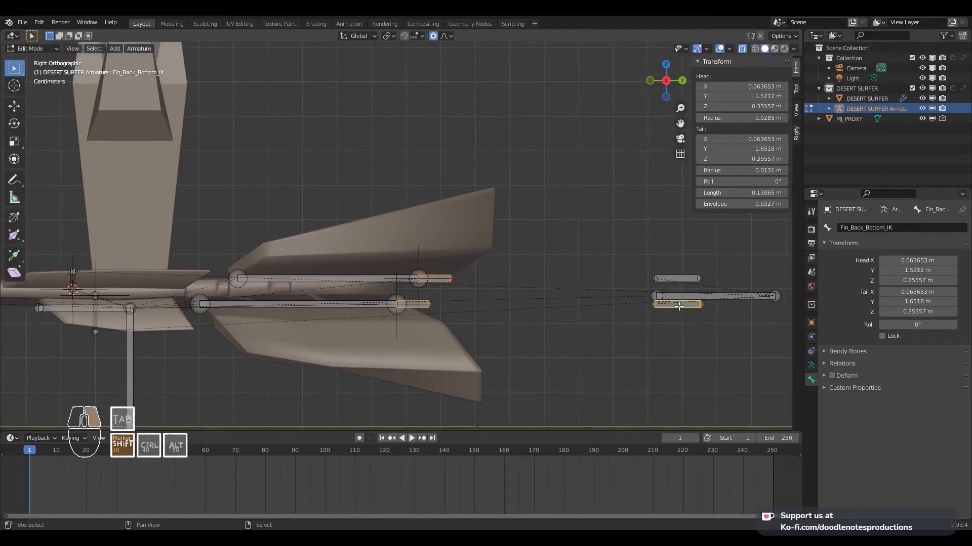
pyautogui.keyDown('shift'); pyautogui.rightClick(680, 278); pyautogui.keyUp('shift')
pyautogui.keyDown('shift'); pyautogui.rightClick(678, 296); pyautogui.keyUp('shift')
pyautogui.scroll(-4, 561, 224)
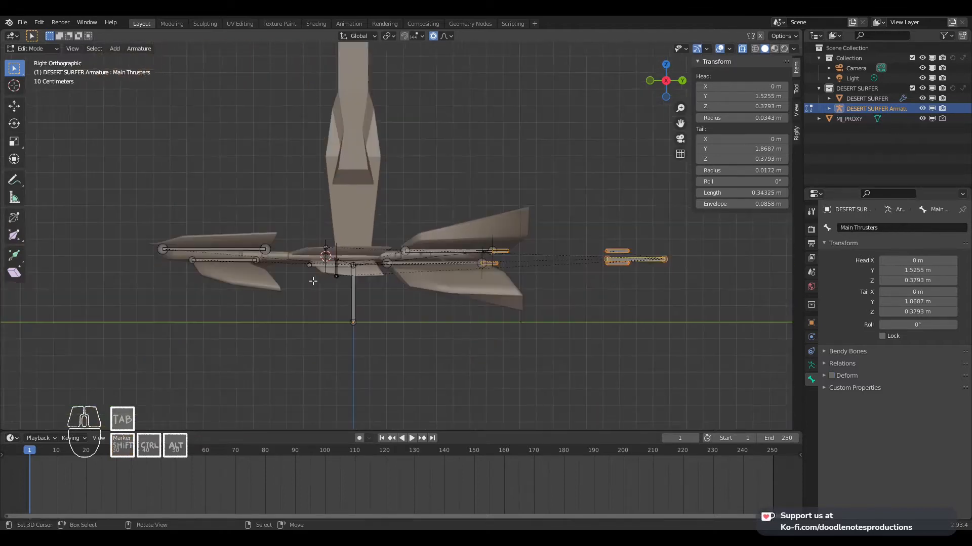
pyautogui.keyDown('shift'); pyautogui.moveTo(313, 281); pyautogui.dragTo(331, 274, button='middle'); pyautogui.keyUp('shift')
pyautogui.scroll(1, 309, 276)
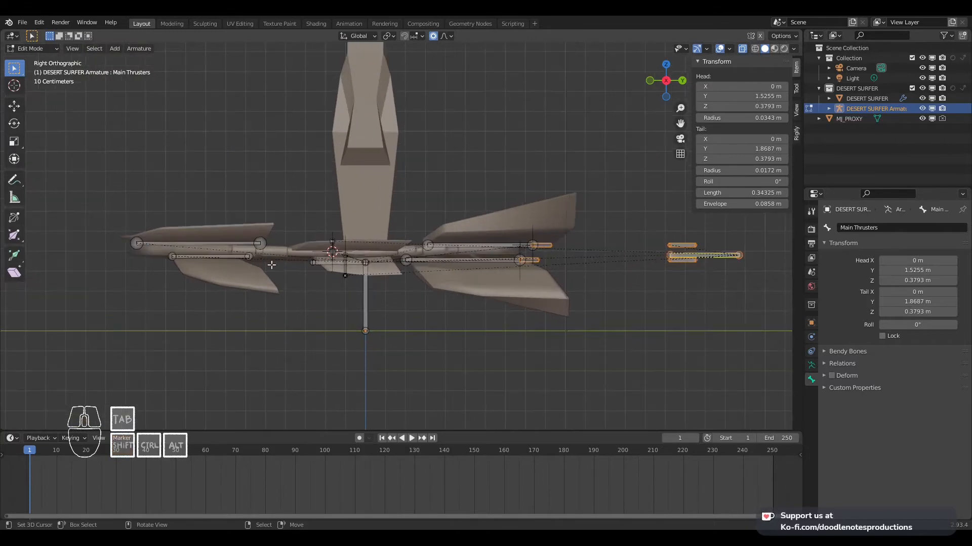
pyautogui.moveTo(321, 273); pyautogui.dragTo(506, 304, button='middle')
pyautogui.keyDown('shift'); pyautogui.click(530, 306); pyautogui.keyUp('shift')
pyautogui.hotkey('ctrl', 'z')
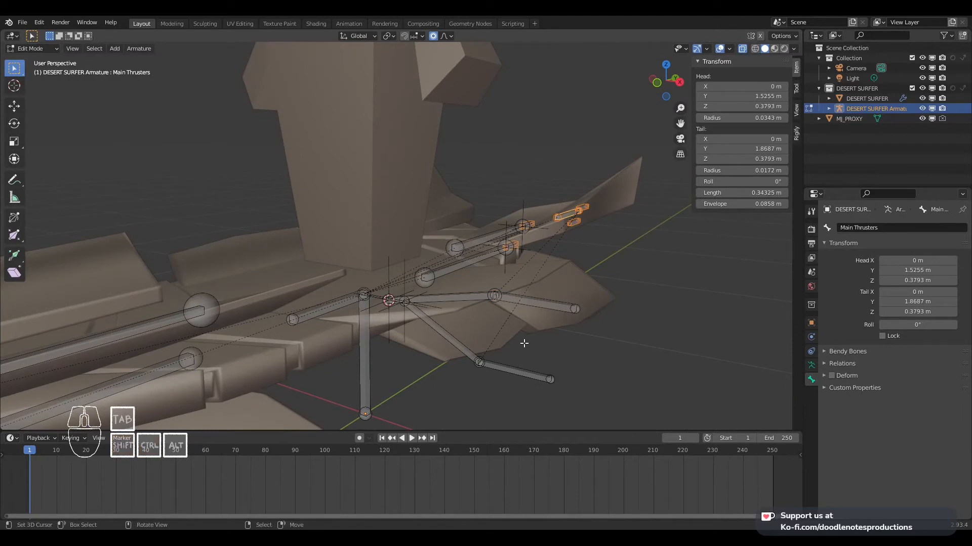
pyautogui.moveTo(522, 342); pyautogui.dragTo(395, 329, button='middle')
pyautogui.keyDown('shift'); pyautogui.moveTo(741, 338); pyautogui.dragTo(563, 301, button='middle'); pyautogui.keyUp('shift')
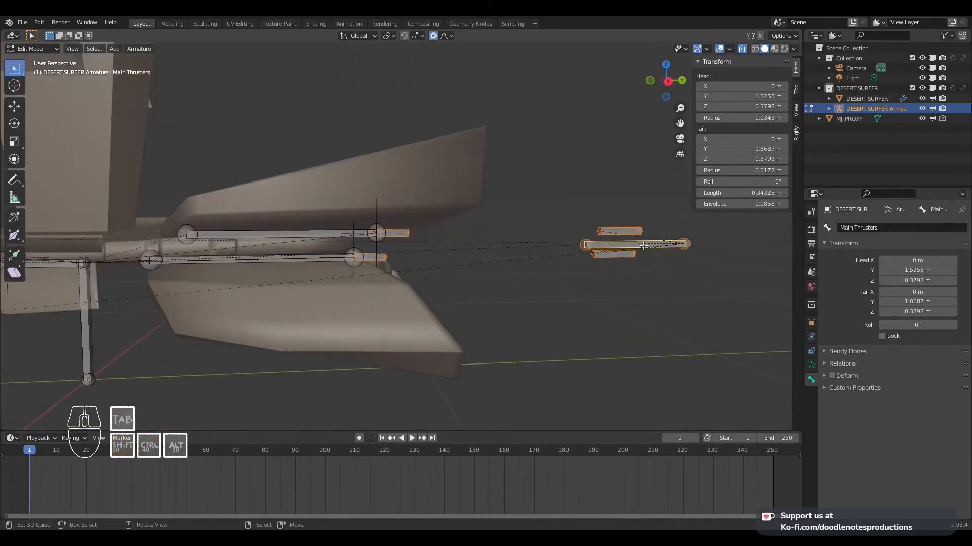
# Parent the Main Thrusters bone and the two short bones extruded from the back fins to BODY, keeping their offset
pyautogui.click(643, 246)
pyautogui.keyDown('shift'); pyautogui.rightClick(400, 237); pyautogui.keyUp('shift')
pyautogui.keyDown('shift'); pyautogui.rightClick(377, 259); pyautogui.keyUp('shift')
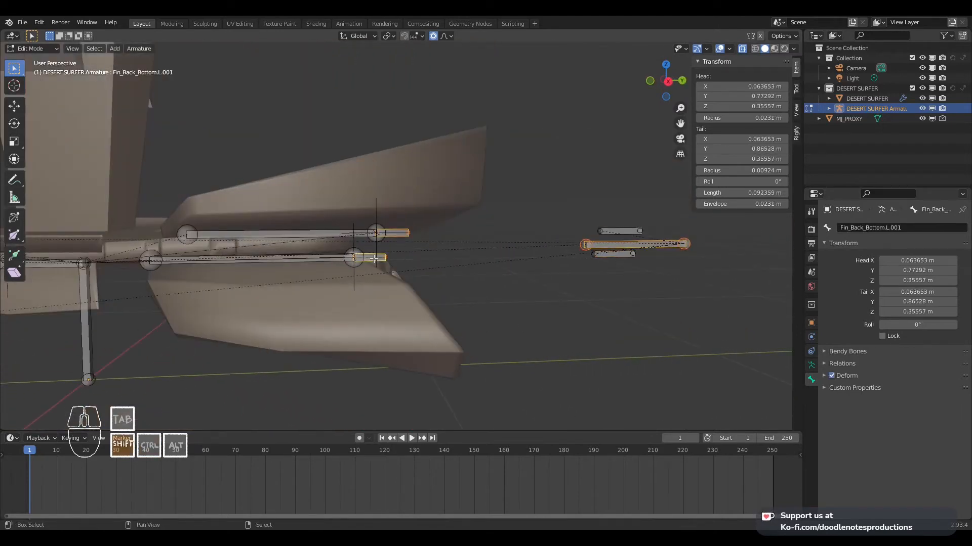
pyautogui.keyDown('shift'); pyautogui.moveTo(218, 294); pyautogui.dragTo(449, 286, button='middle'); pyautogui.keyUp('shift')
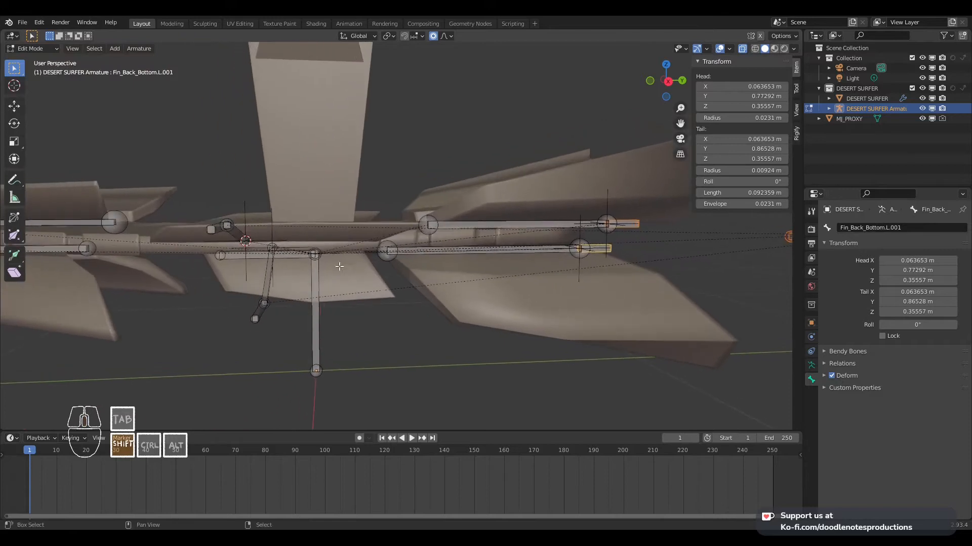
pyautogui.keyDown('shift'); pyautogui.rightClick(293, 259); pyautogui.keyUp('shift')
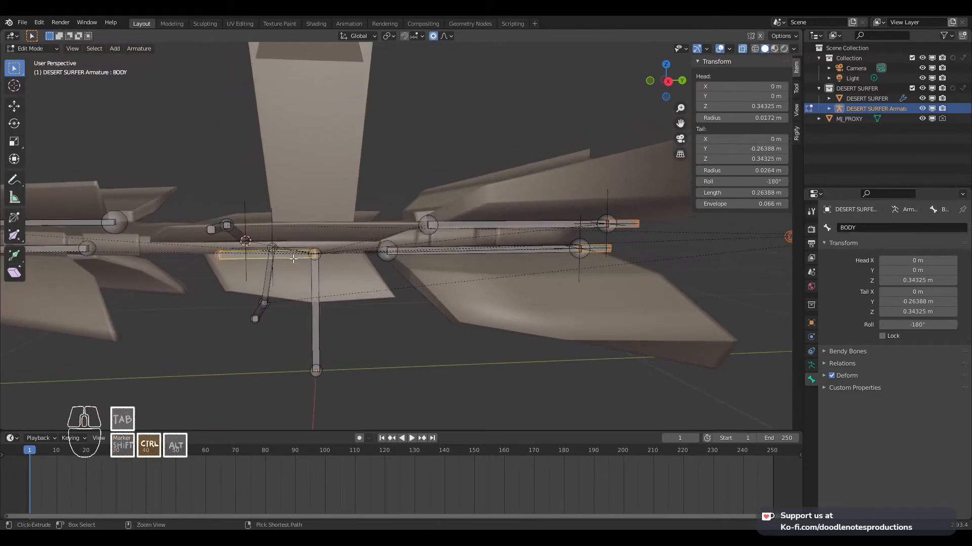
pyautogui.hotkey('ctrl', 'p')
pyautogui.click(293, 259)
# Parent the top and bottom fin bones of the back, middle and front fins to the BODY bone
pyautogui.rightClick(453, 260)
pyautogui.keyDown('shift'); pyautogui.moveTo(332, 265); pyautogui.dragTo(329, 296, button='middle'); pyautogui.keyUp('shift')
pyautogui.keyDown('shift'); pyautogui.rightClick(466, 236); pyautogui.keyUp('shift')
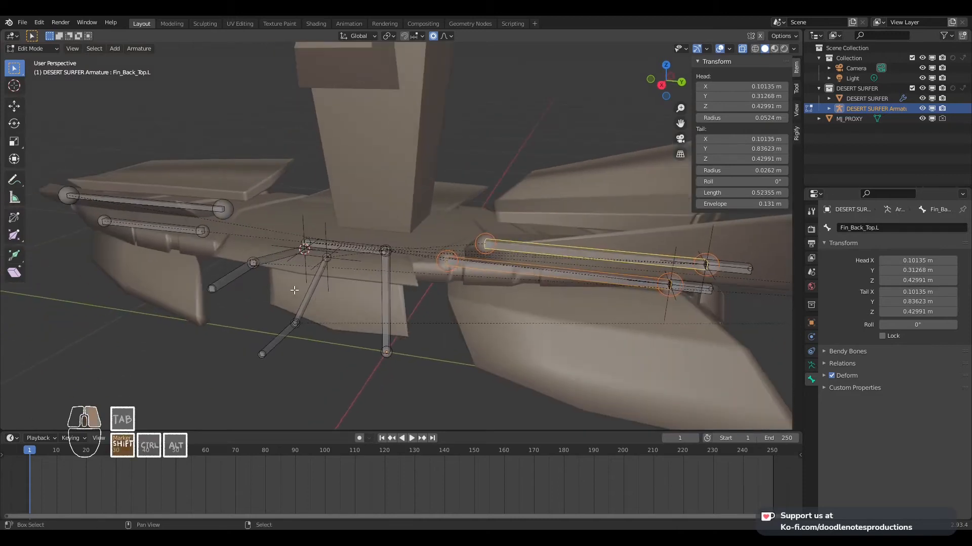
pyautogui.keyDown('shift'); pyautogui.rightClick(311, 291); pyautogui.keyUp('shift')
pyautogui.keyDown('shift'); pyautogui.rightClick(278, 255); pyautogui.keyUp('shift')
pyautogui.keyDown('shift'); pyautogui.rightClick(180, 225); pyautogui.keyUp('shift')
pyautogui.keyDown('shift'); pyautogui.rightClick(147, 203); pyautogui.keyUp('shift')
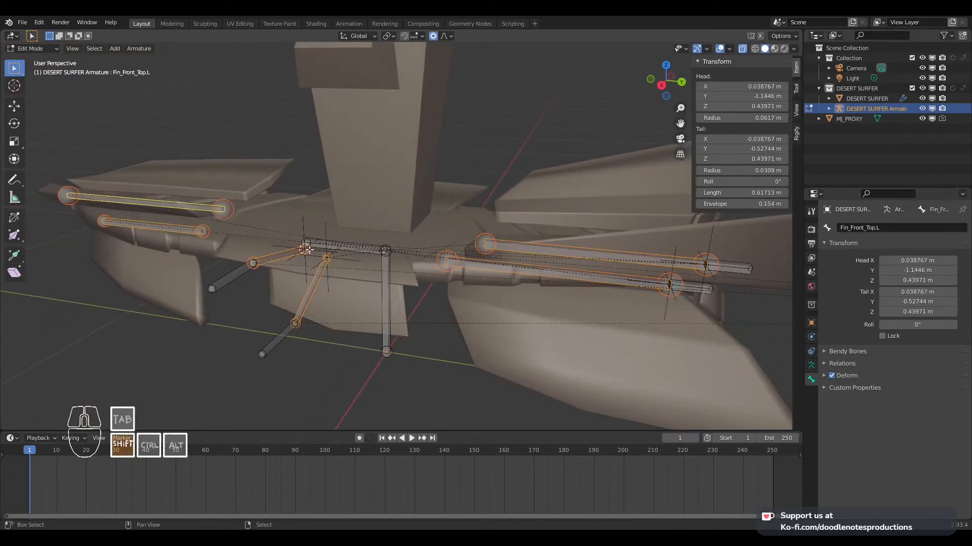
pyautogui.moveTo(147, 203); pyautogui.dragTo(359, 235, button='middle')
pyautogui.keyDown('shift'); pyautogui.rightClick(355, 252); pyautogui.keyUp('shift')
pyautogui.hotkey('ctrl', 'p')
pyautogui.press('Return')
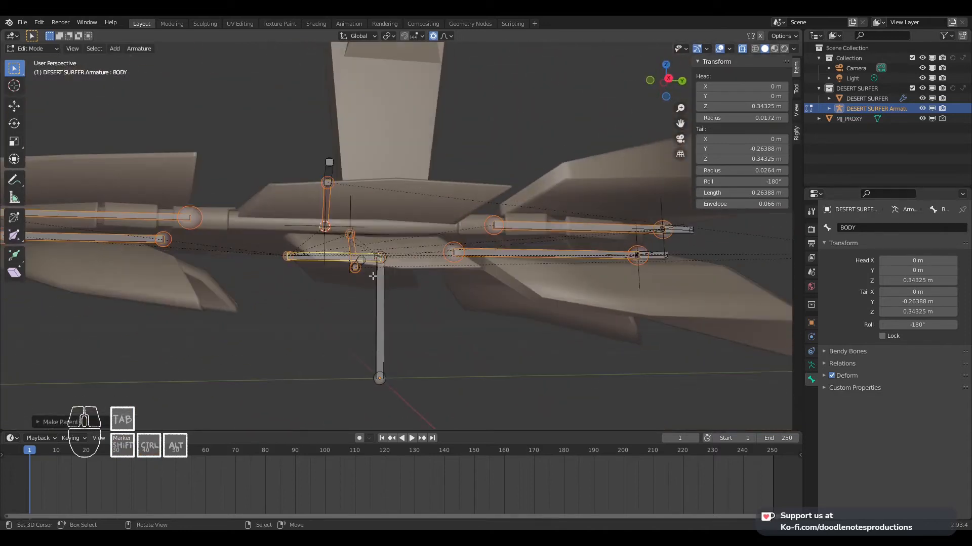
# Test free trial rotations of the BODY bone in Pose Mode from two viewing angles, cancelling each one
pyautogui.hotkey('ctrl', 'Tab')
pyautogui.rightClick(326, 252)
pyautogui.rightClick(331, 255)
pyautogui.rightClick(335, 255)
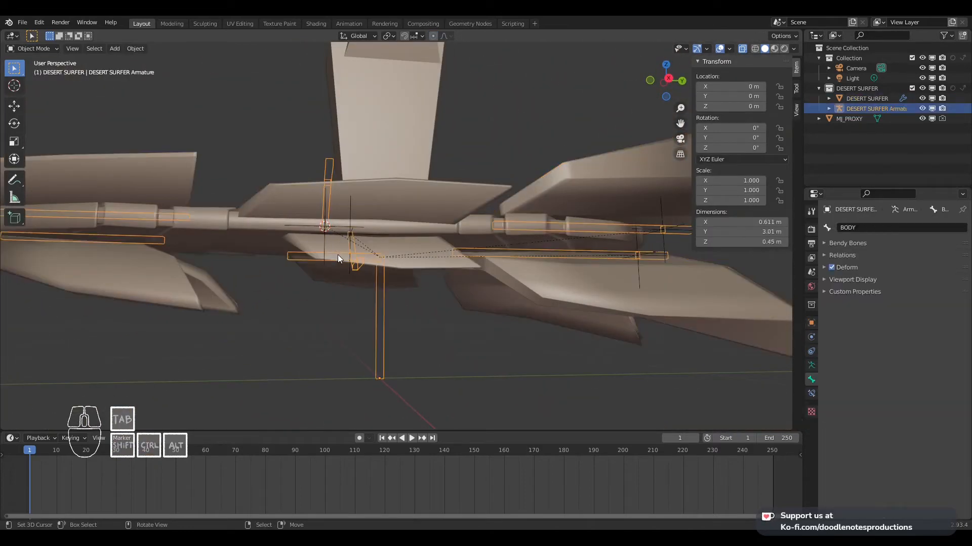
pyautogui.hotkey('ctrl', 'Tab')
pyautogui.rightClick(338, 254)
pyautogui.scroll(-4, 338, 254)
pyautogui.press('r')
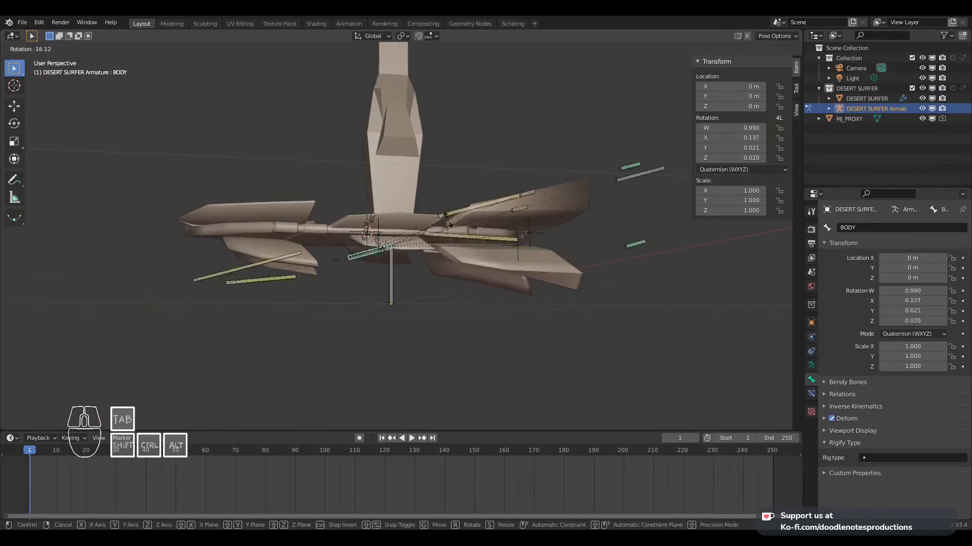
pyautogui.rightClick(453, 230)
pyautogui.press('r')
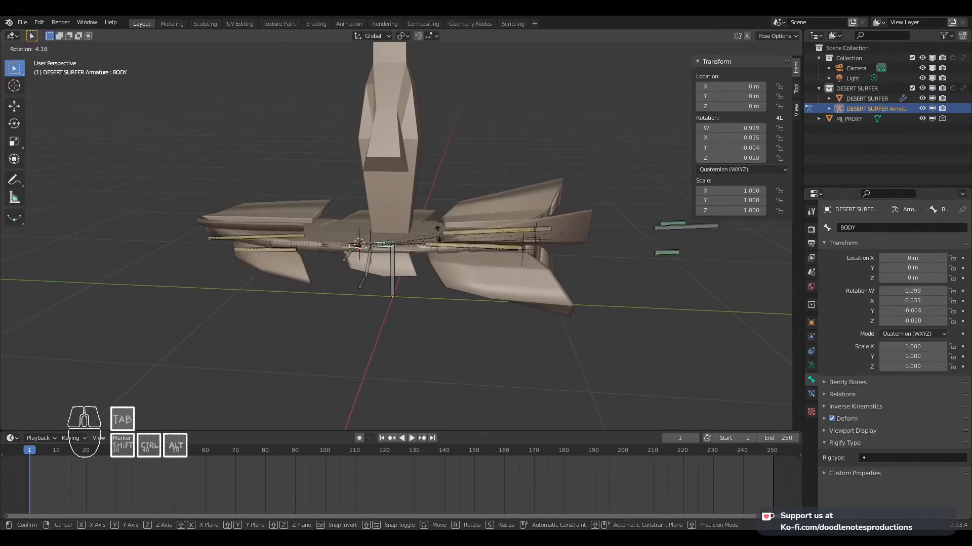
pyautogui.rightClick(426, 251)
pyautogui.hotkey('ctrl', 'Tab')
pyautogui.scroll(2, 426, 252)
pyautogui.keyDown('shift'); pyautogui.moveTo(549, 255); pyautogui.dragTo(411, 265, button='middle'); pyautogui.keyUp('shift')
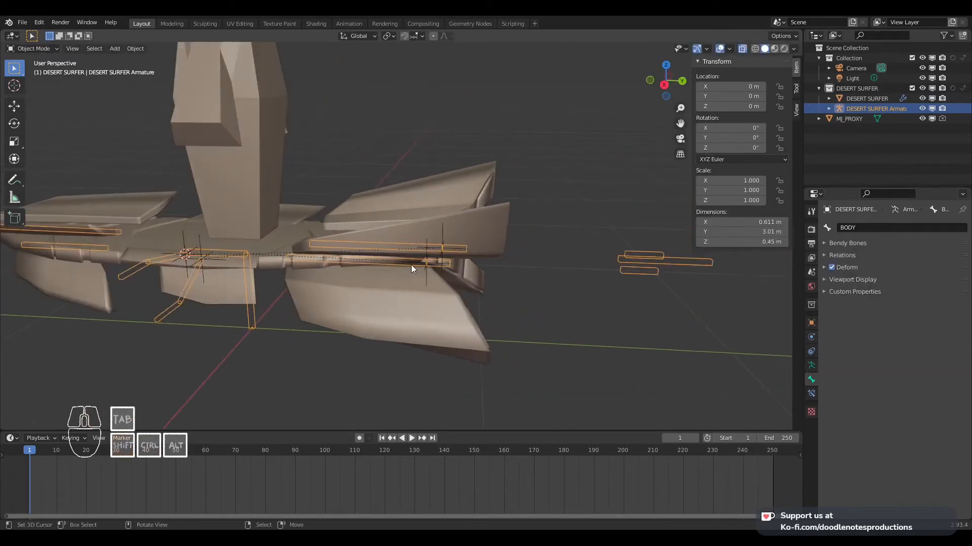
pyautogui.scroll(1, 481, 254)
pyautogui.press('Tab')
pyautogui.click(476, 252)
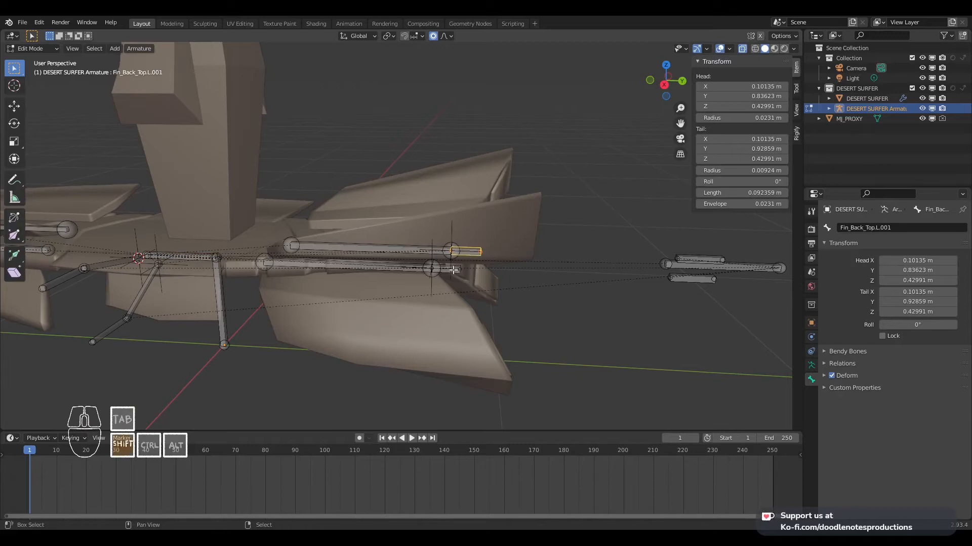
pyautogui.press('Tab')
pyautogui.press('Tab')
pyautogui.hotkey('ctrl', 'Tab')
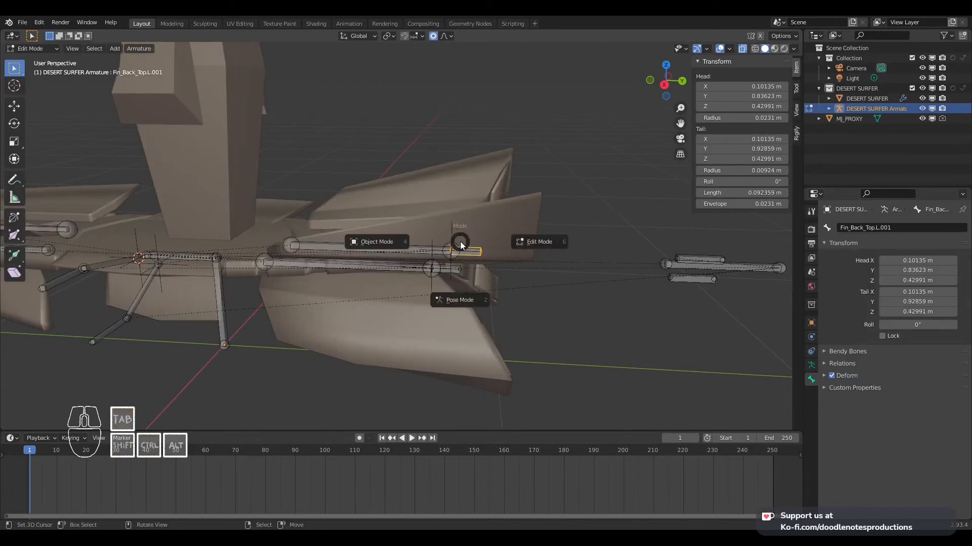
pyautogui.press('Escape')
# Return to Object Mode and copy the name Fin_Top_Bottom_LimitLoc from the empty at the top back fin
pyautogui.press('Tab')
pyautogui.scroll(1, 468, 243)
pyautogui.scroll(1, 466, 242)
pyautogui.keyDown('shift'); pyautogui.moveTo(481, 249); pyautogui.dragTo(484, 265, button='middle'); pyautogui.keyUp('shift')
pyautogui.rightClick(463, 247)
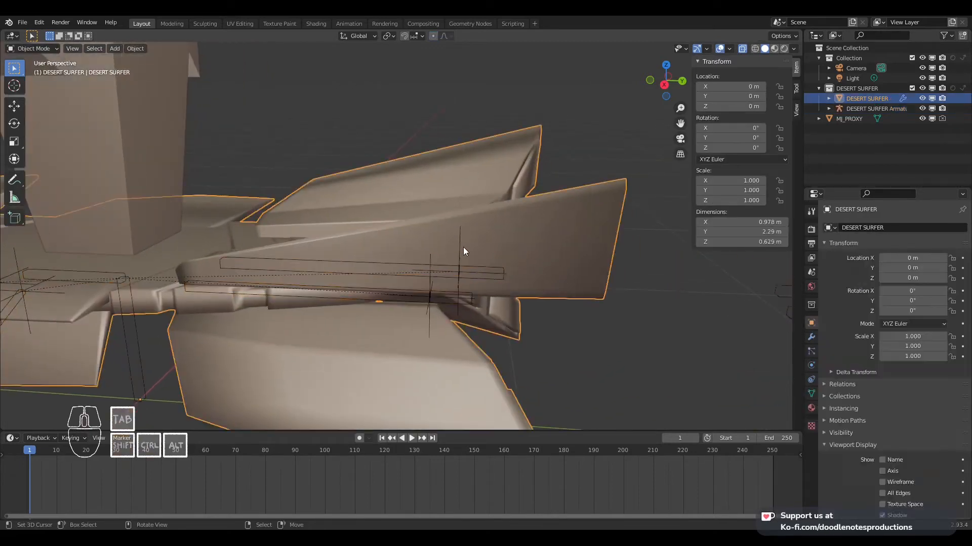
pyautogui.rightClick(460, 237)
pyautogui.press('F2')
pyautogui.hotkey('ctrl', 'c')
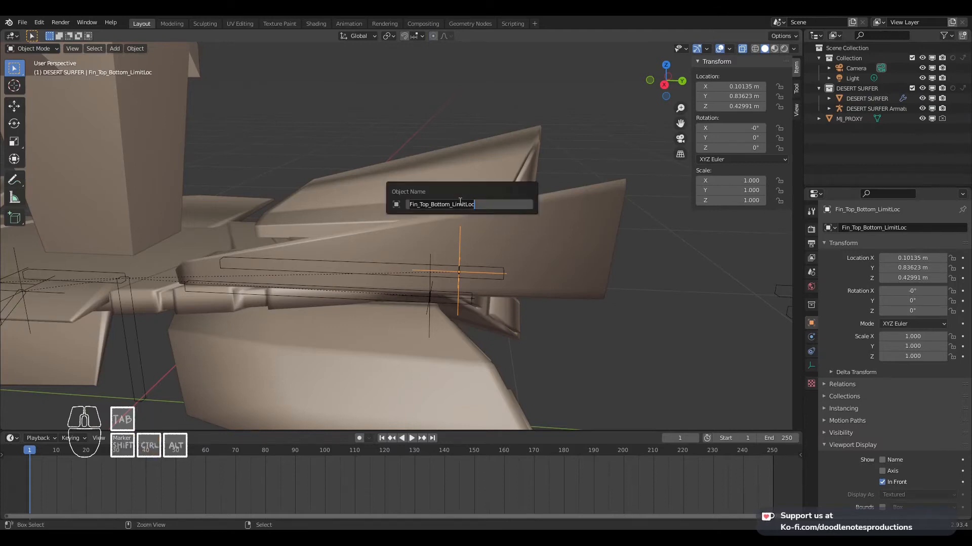
pyautogui.press('Return')
# In the armature's Edit Mode, rename the short bone at the top back fin as Fin_Top_Bottom_LimitLoc
pyautogui.rightClick(485, 274)
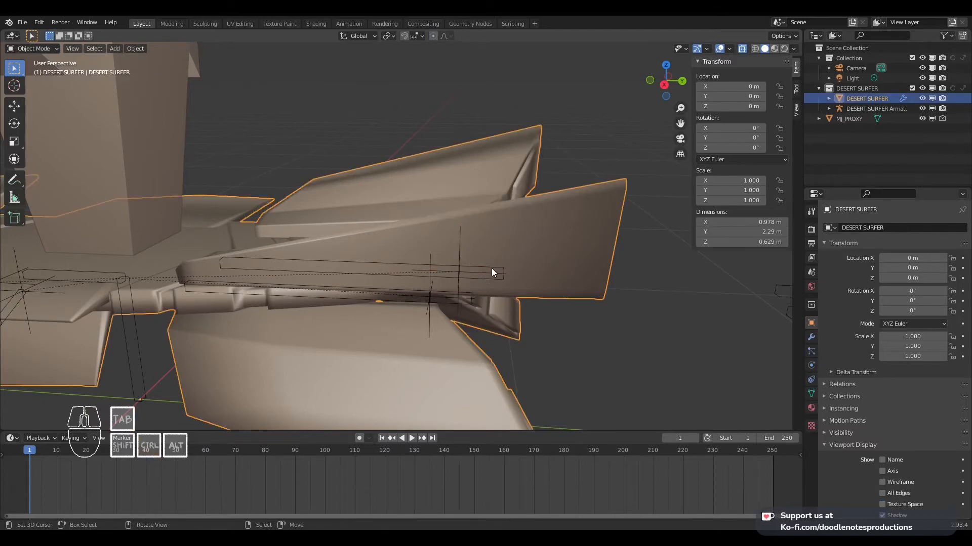
pyautogui.rightClick(491, 268)
pyautogui.press('Tab')
pyautogui.rightClick(493, 265)
pyautogui.hotkey('ctrl', 'p')
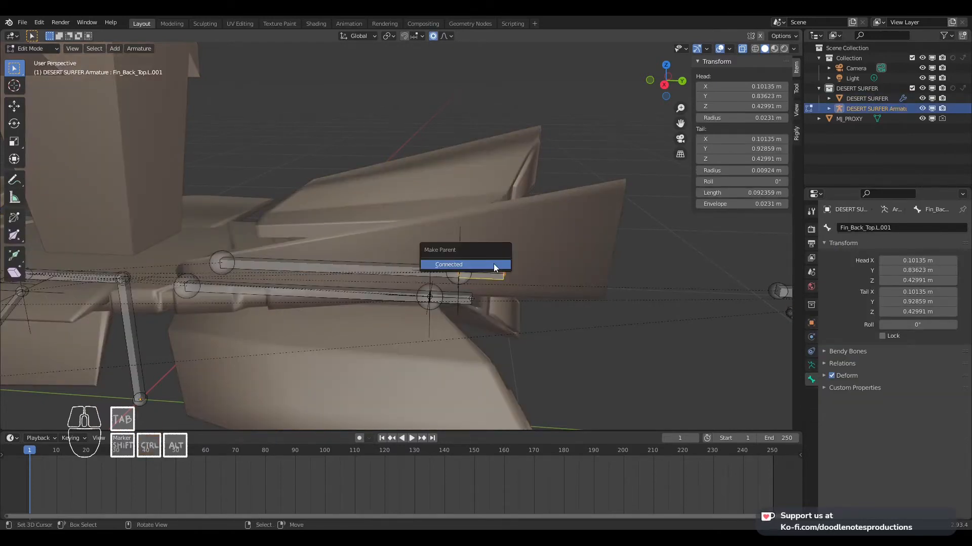
pyautogui.click(493, 263)
pyautogui.hotkey('ctrl', 'z')
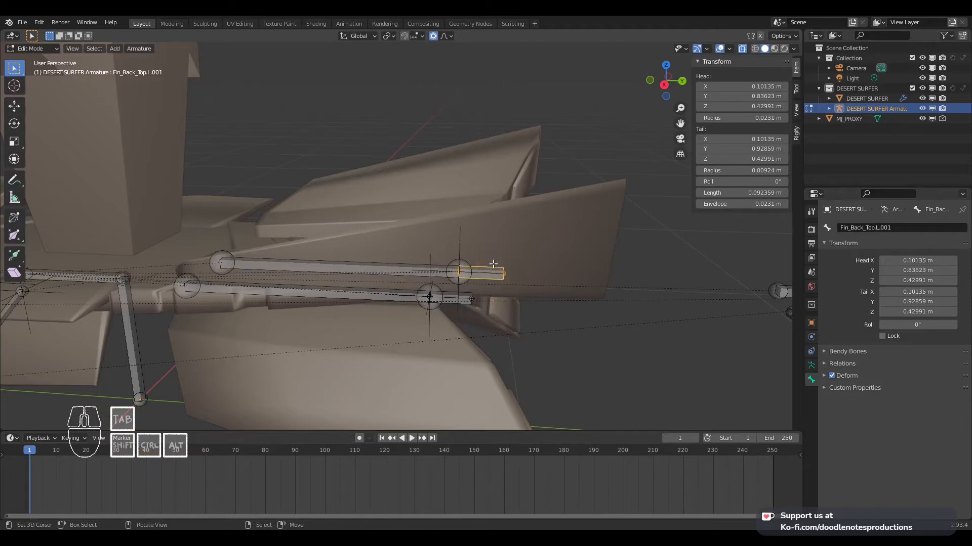
pyautogui.press('F2')
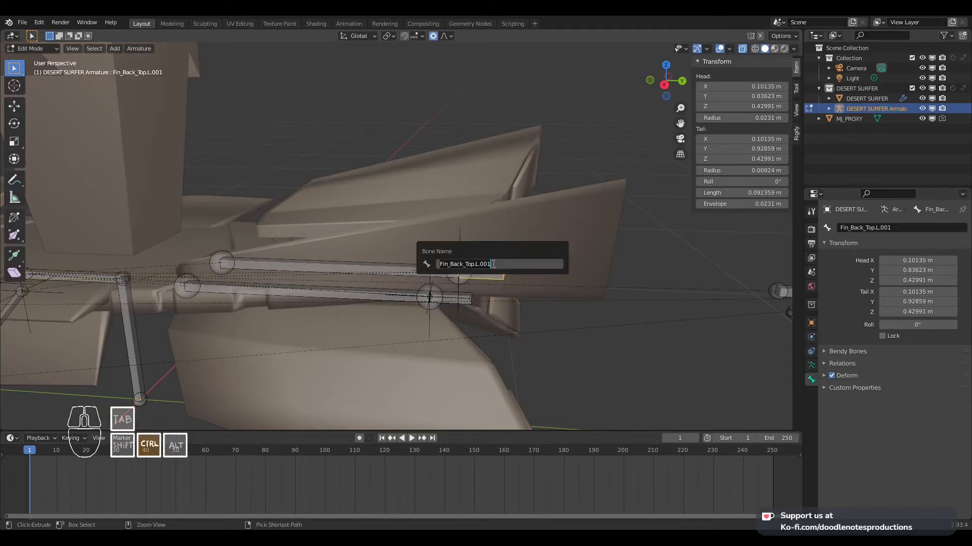
pyautogui.hotkey('ctrl', 'v')
pyautogui.press('Return')
# Clear the parent of both short bones at the ends of the top and bottom back fin bones
pyautogui.keyDown('shift'); pyautogui.click(448, 297); pyautogui.keyUp('shift')
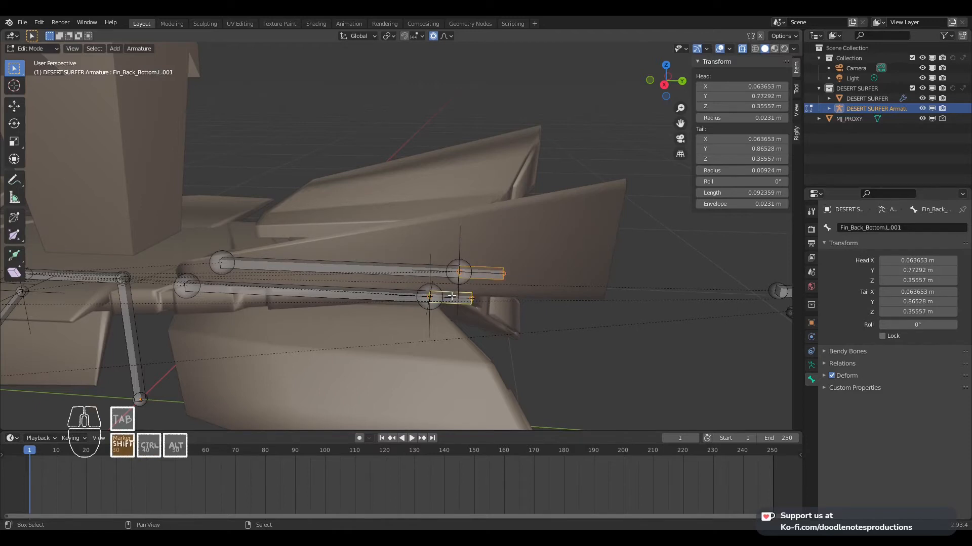
pyautogui.scroll(-4, 448, 296)
pyautogui.hotkey('alt', 'p')
pyautogui.click(454, 281)
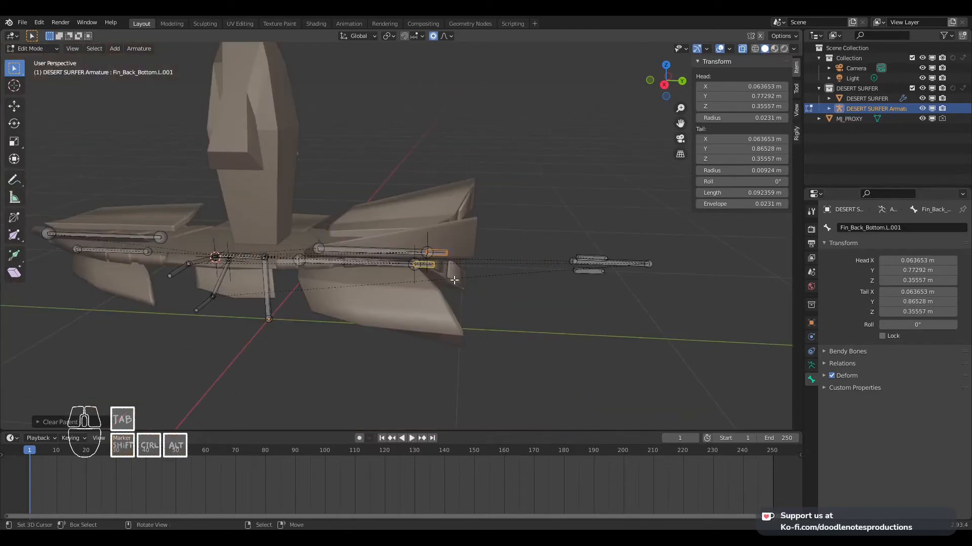
pyautogui.scroll(3, 454, 281)
pyautogui.press('g')
pyautogui.press('Escape')
pyautogui.scroll(-3, 417, 246)
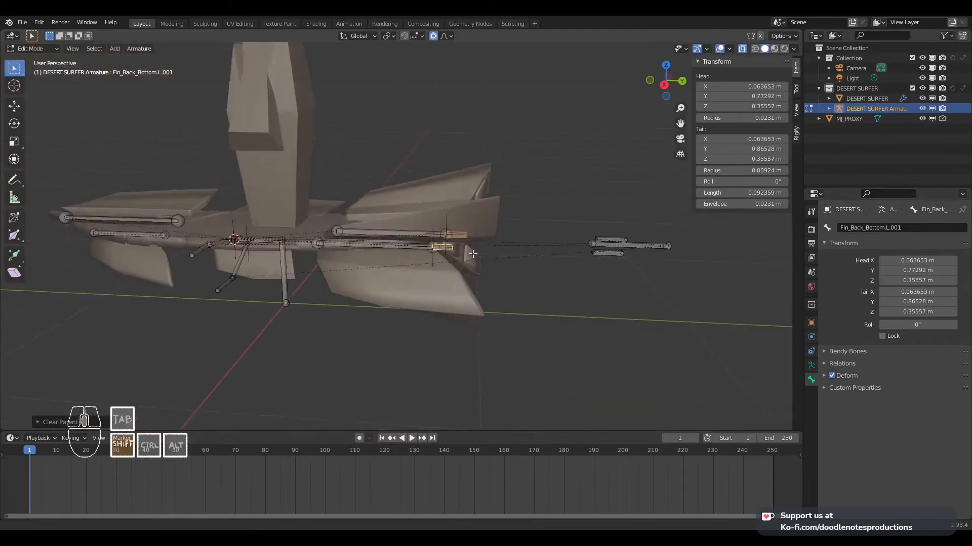
pyautogui.scroll(3, 417, 247)
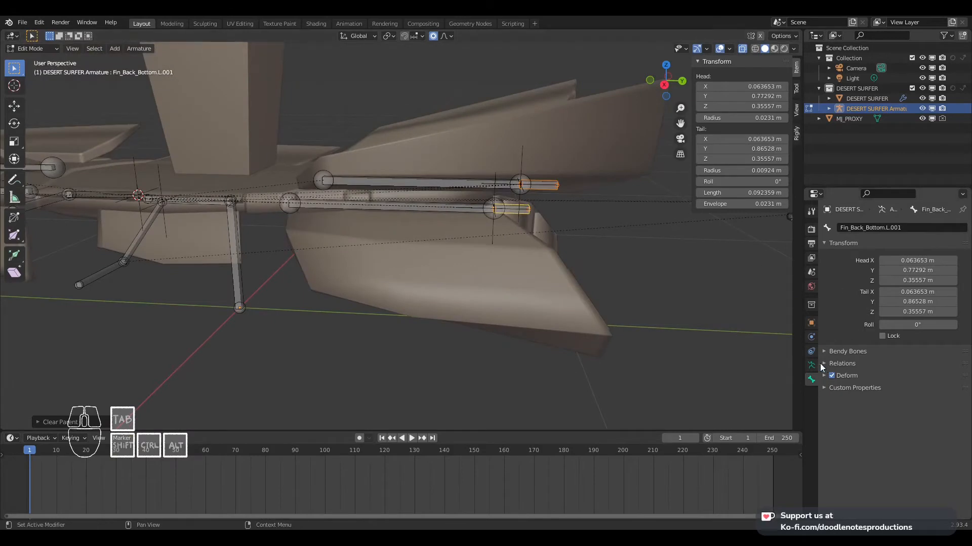
# Turn off Deform for the short bones at the bottom and top back fins
pyautogui.click(831, 375)
pyautogui.click(545, 183)
pyautogui.click(836, 375)
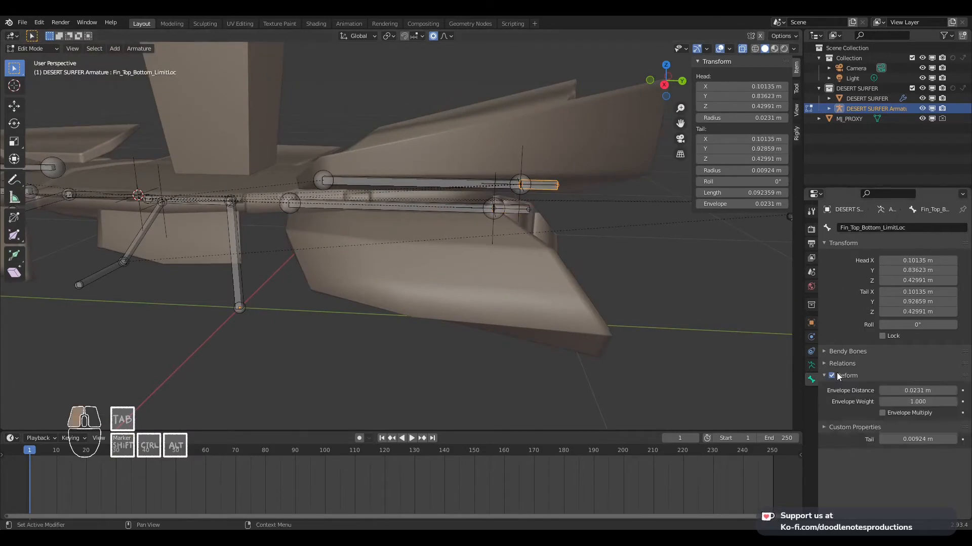
pyautogui.click(831, 376)
pyautogui.scroll(4, 500, 229)
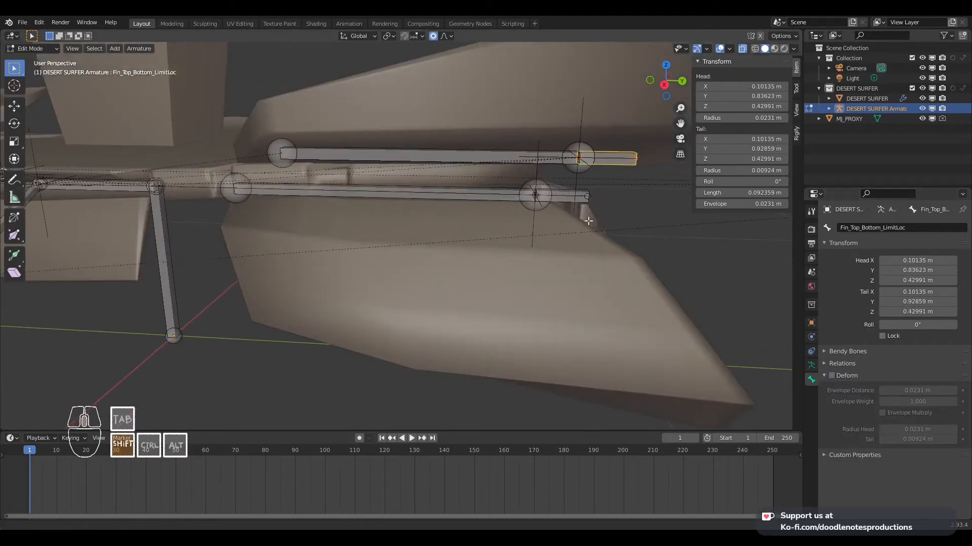
pyautogui.click(491, 233)
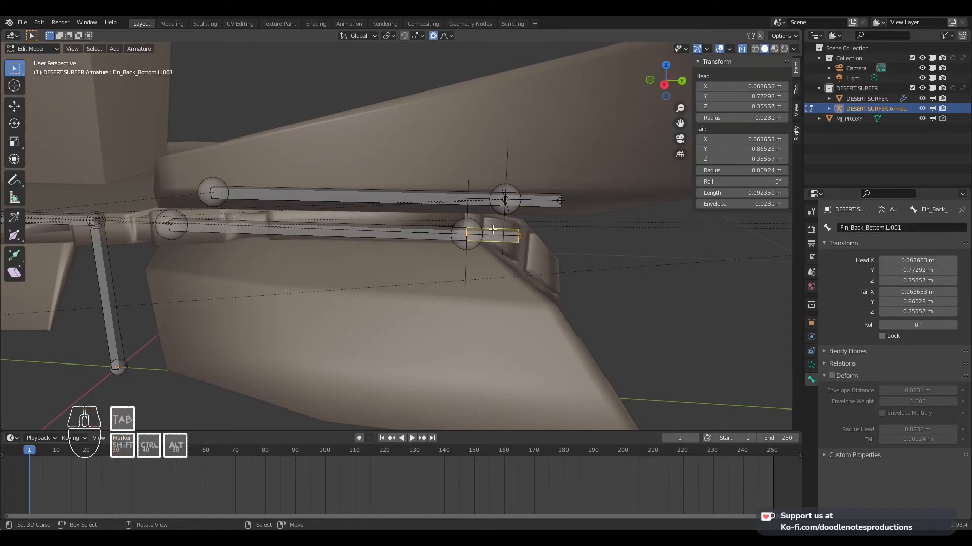
pyautogui.click(533, 204)
pyautogui.moveTo(536, 204); pyautogui.dragTo(530, 260, button='middle')
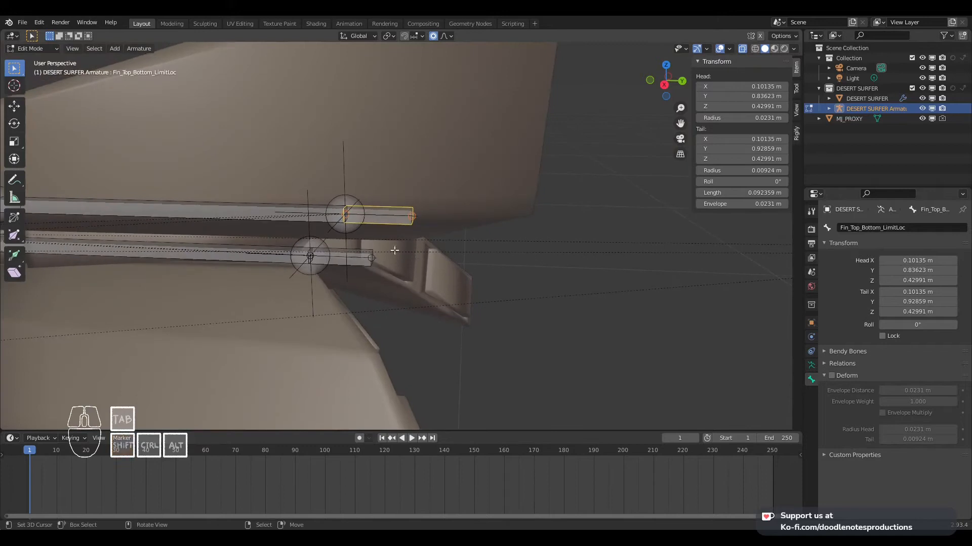
# Return to Object Mode and copy the name Fin_Back_Bottom_LimitLoc from the empty at the bottom back fin
pyautogui.hotkey('ctrl', 'Tab')
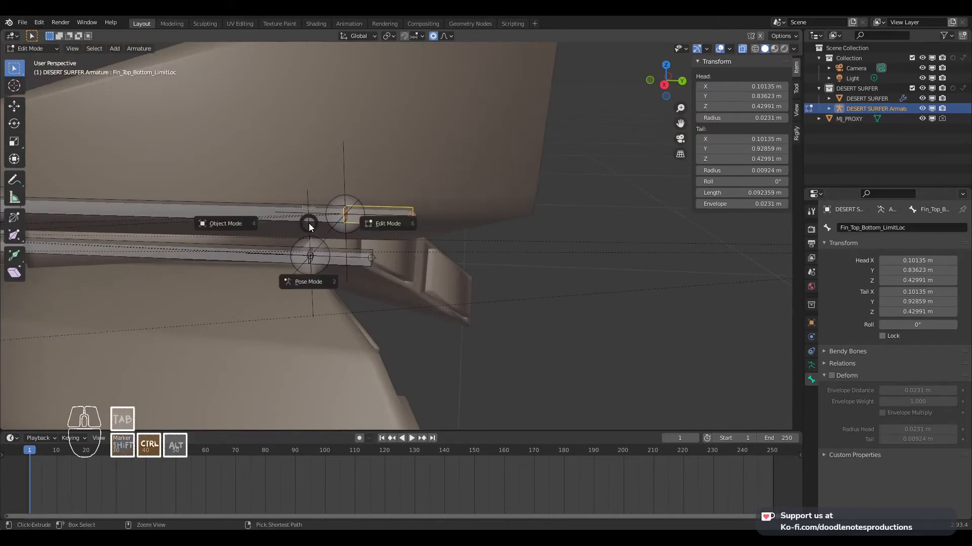
pyautogui.click(232, 223)
pyautogui.click(336, 255)
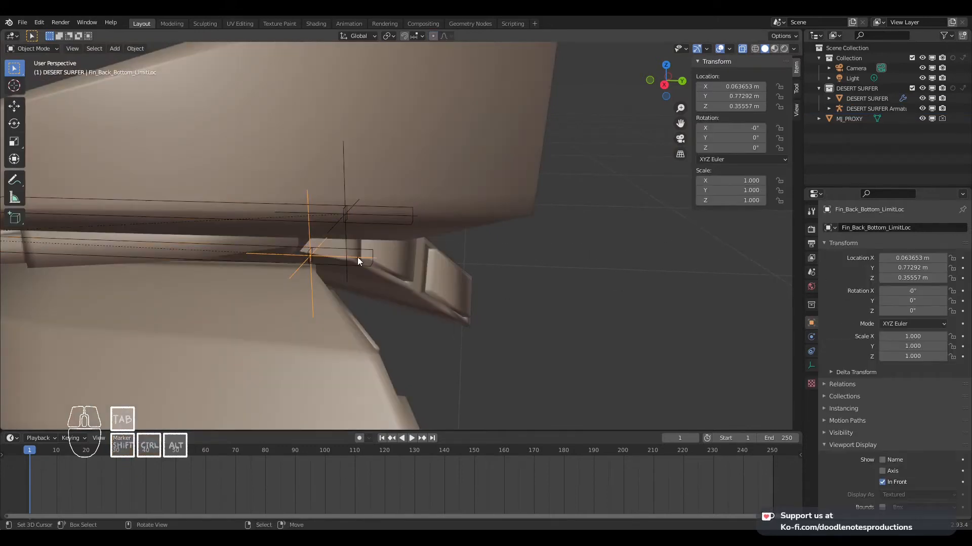
pyautogui.press('F2')
pyautogui.press('Return')
# In the armature's Pose Mode, rename the short bone at the bottom back fin as Fin_Back_Bottom_LimitLoc.L
pyautogui.click(354, 248)
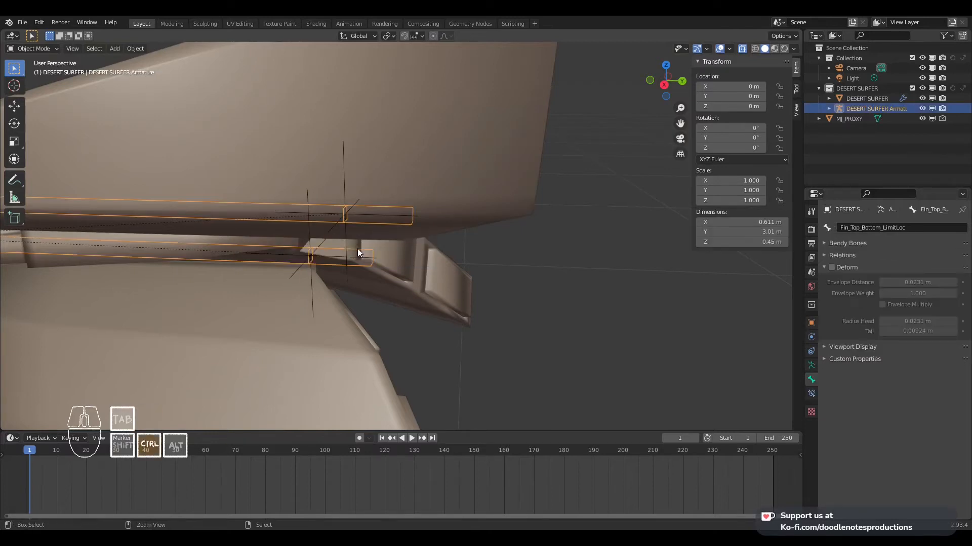
pyautogui.hotkey('ctrl', 'Tab')
pyautogui.press('F2')
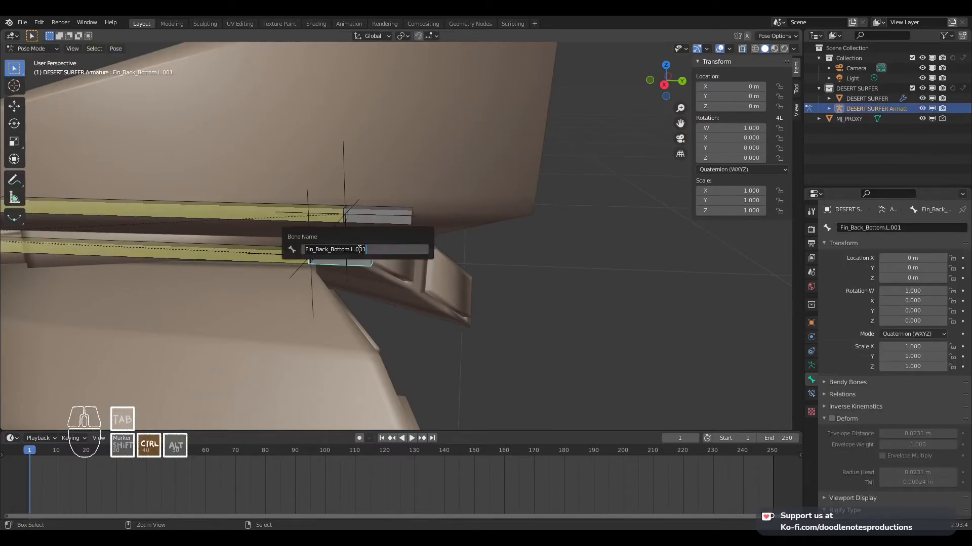
pyautogui.write('Fin_Back_Bottom_LimitLoc')
pyautogui.press('Return')
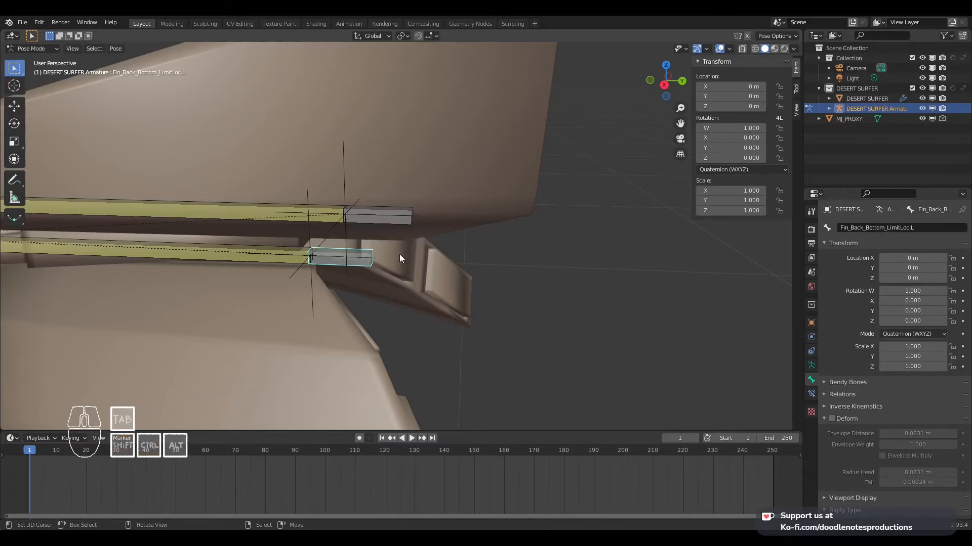
# Add the .L suffix to the name of the top back fin's short bone, making it Fin_Top_Bottom_LimitLoc.L, and save the file
pyautogui.click(369, 218)
pyautogui.press('F2')
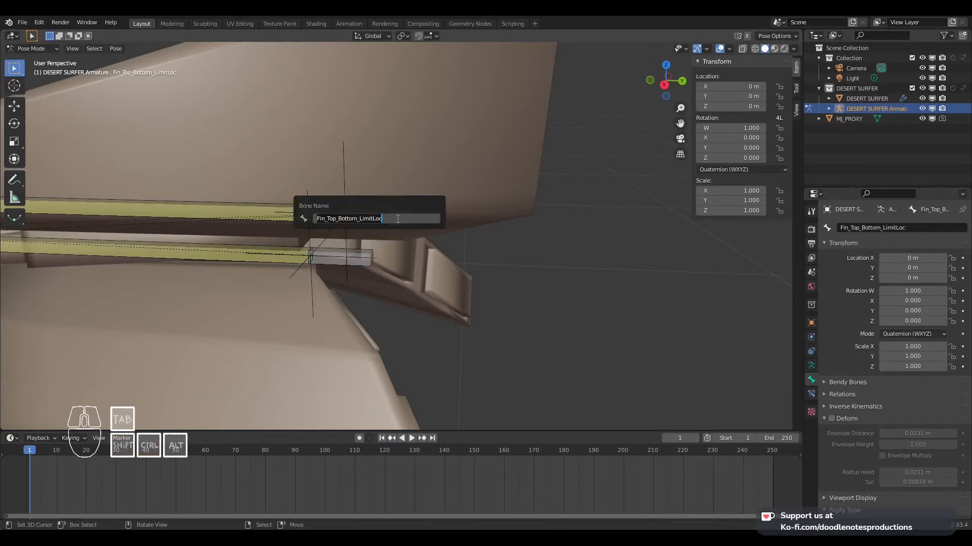
pyautogui.click(397, 217)
pyautogui.write('L')
pyautogui.press('Return')
pyautogui.hotkey('ctrl', 's')
# Test a free trial move of the BODY bone and cancel it
pyautogui.moveTo(398, 223); pyautogui.dragTo(357, 302, button='middle')
pyautogui.click(235, 284)
pyautogui.press('g')
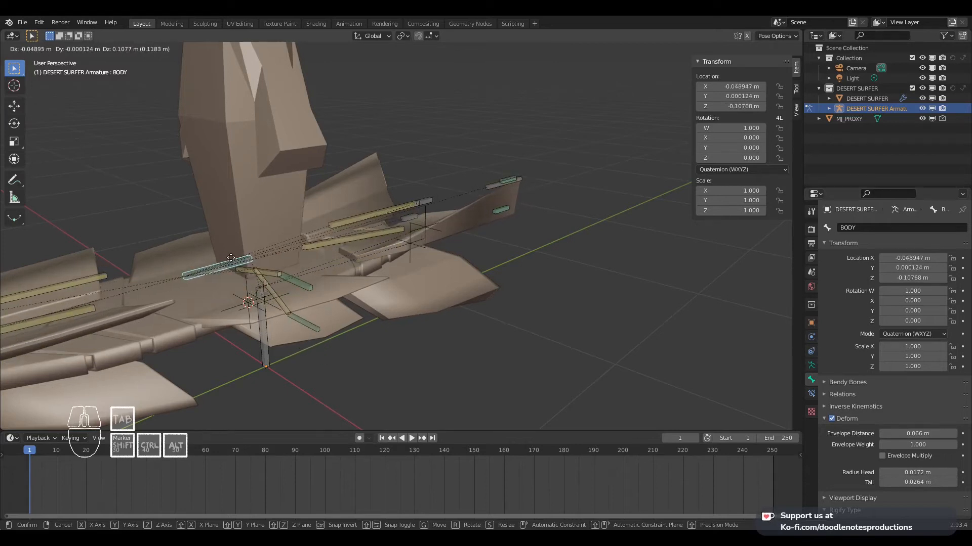
pyautogui.press('Escape')
# Set the target bone of Fin_Back_Top_IK's Transformation constraint to Fin_Top_Bottom_LimitLoc.L
pyautogui.moveTo(237, 276); pyautogui.dragTo(582, 238, button='middle')
pyautogui.click(593, 212)
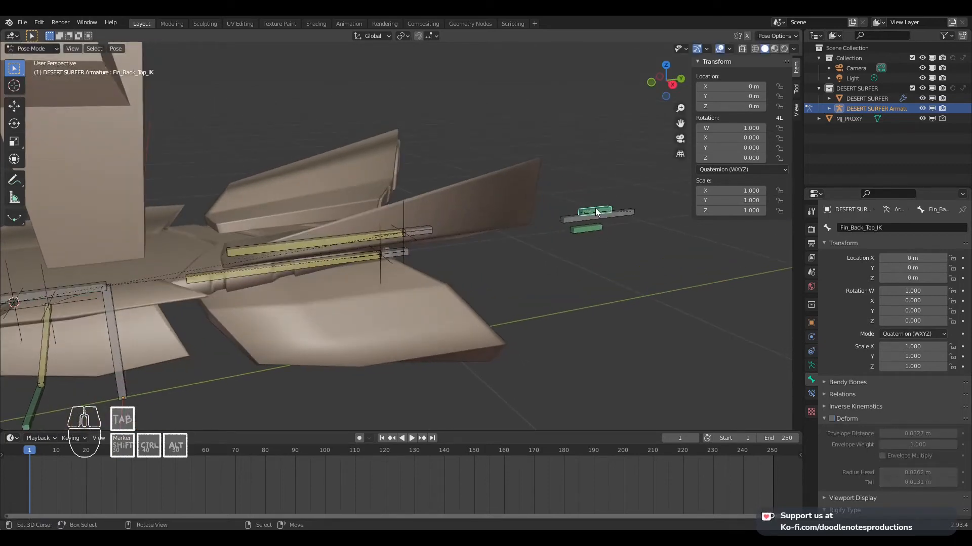
pyautogui.click(812, 394)
pyautogui.scroll(-3, 924, 407)
pyautogui.click(917, 346)
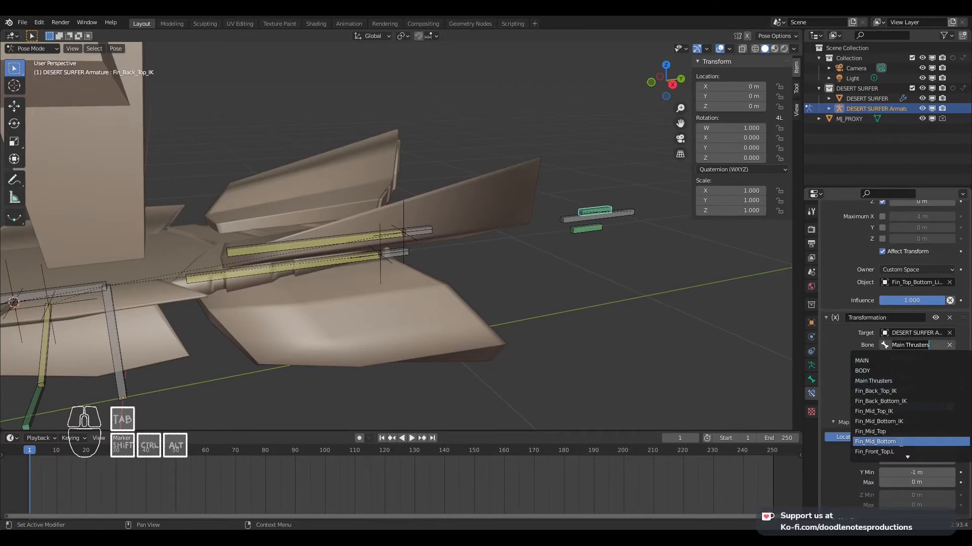
pyautogui.write('lim')
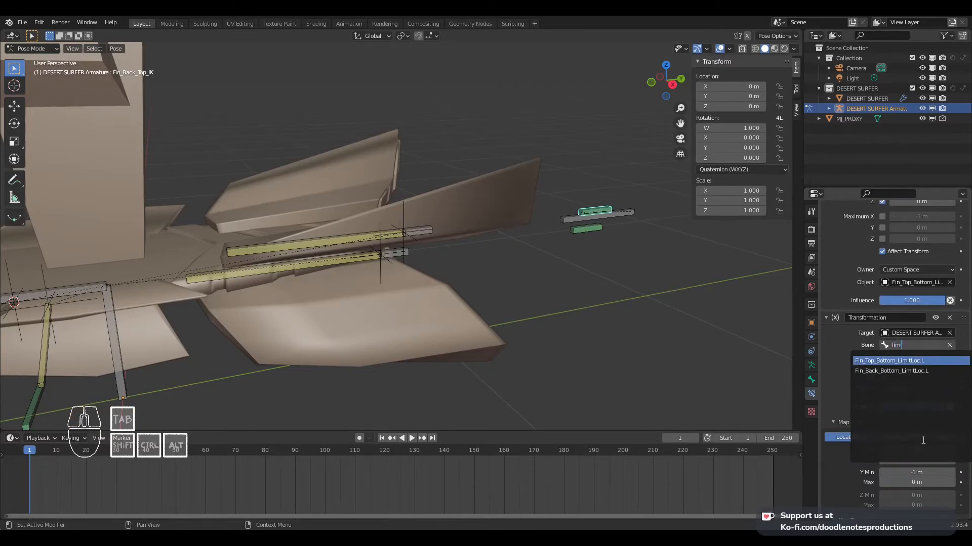
pyautogui.click(905, 361)
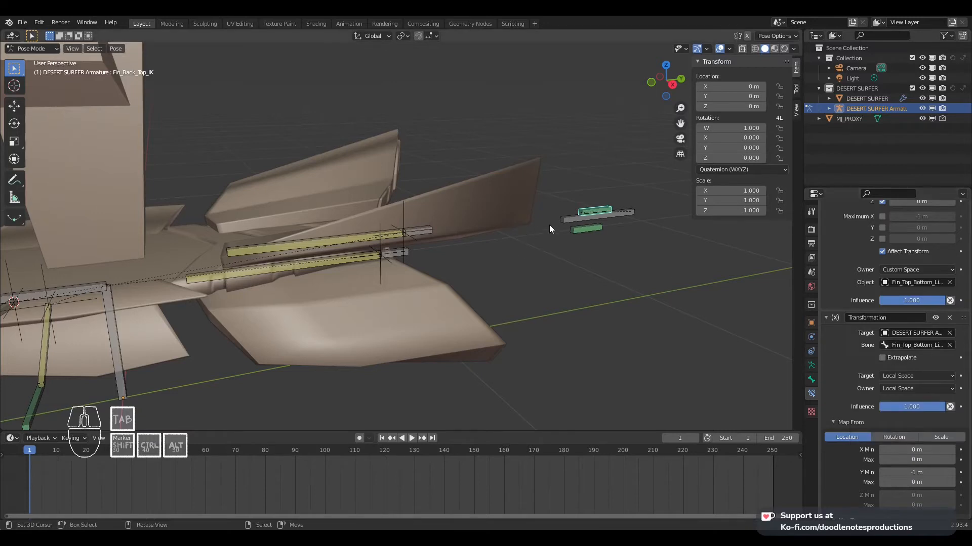
# Try moving the BODY bone again, cancel the move, and check the bone constraints of Fin_Back_Bottom_IK
pyautogui.click(572, 218)
pyautogui.moveTo(557, 228); pyautogui.dragTo(193, 266, button='middle')
pyautogui.click(193, 266)
pyautogui.press('g')
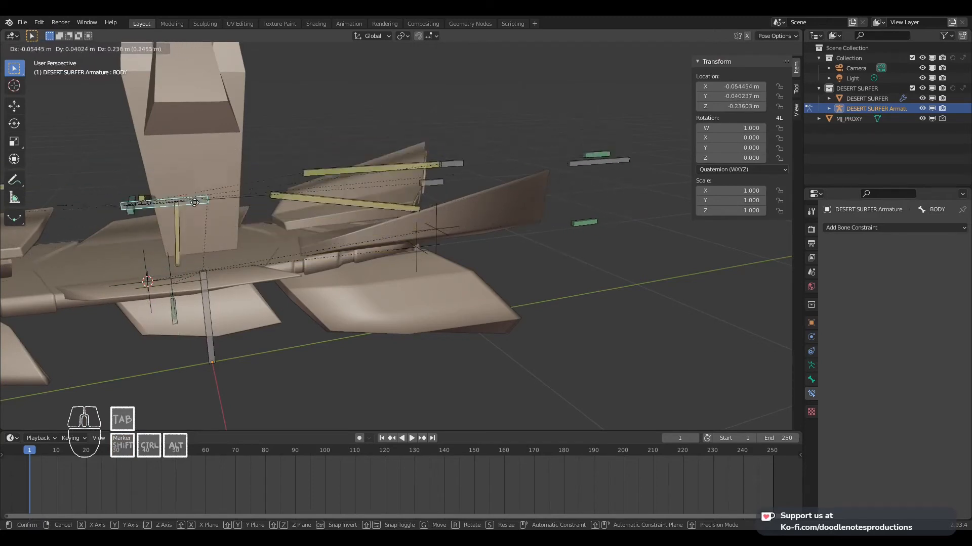
pyautogui.rightClick(194, 202)
pyautogui.scroll(5, 490, 266)
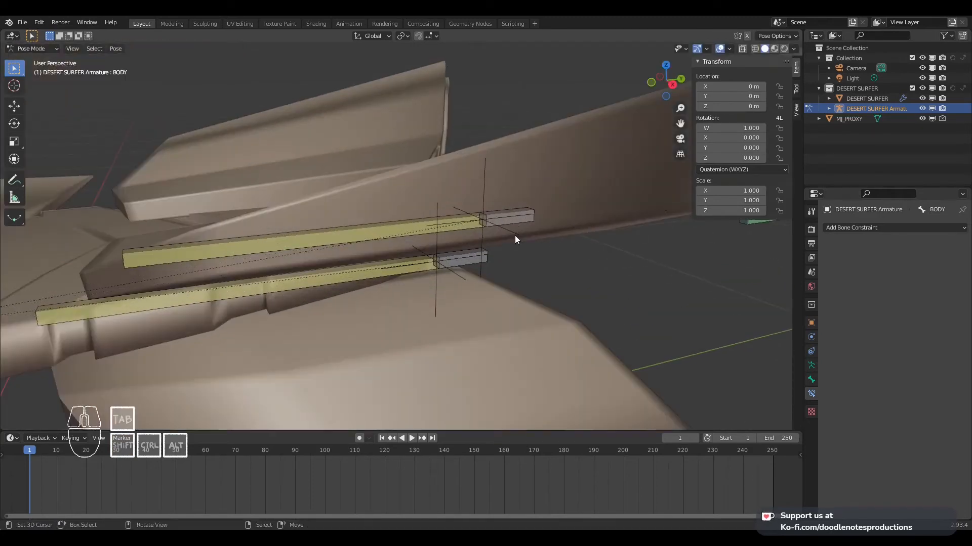
pyautogui.scroll(-4, 515, 235)
pyautogui.click(635, 231)
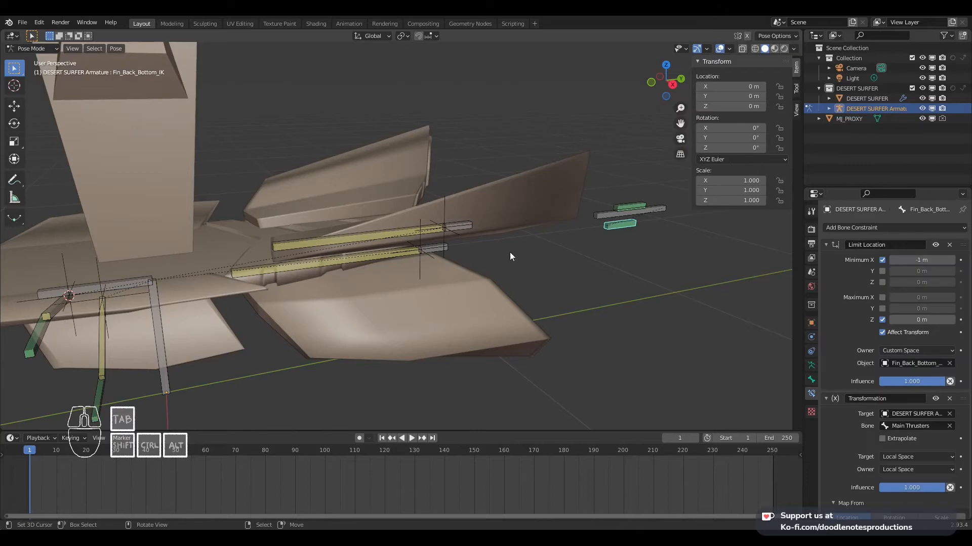
# Switch to Object Mode and delete the Fin_Top_Bottom_LimitLoc empty at the top back fin
pyautogui.scroll(4, 509, 252)
pyautogui.hotkey('ctrl', 'Tab')
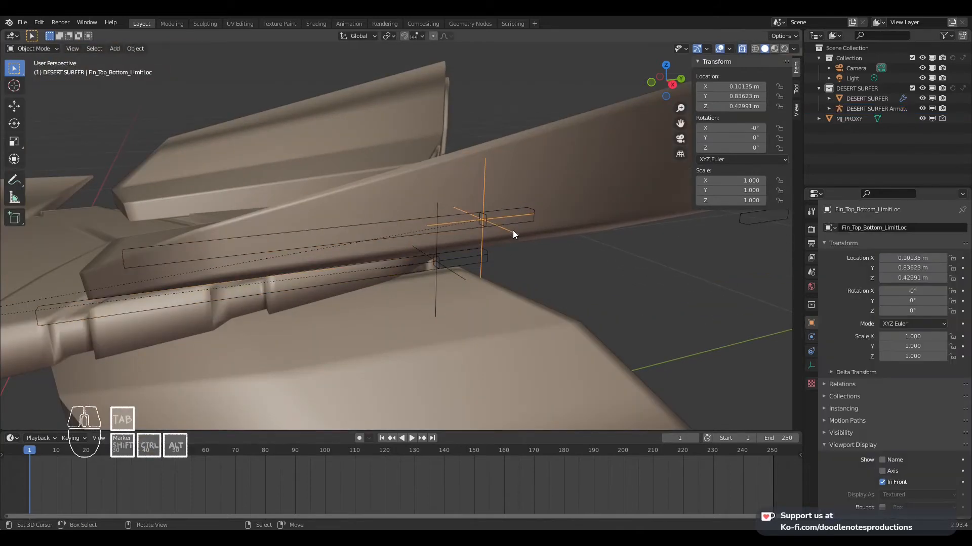
pyautogui.press('Delete')
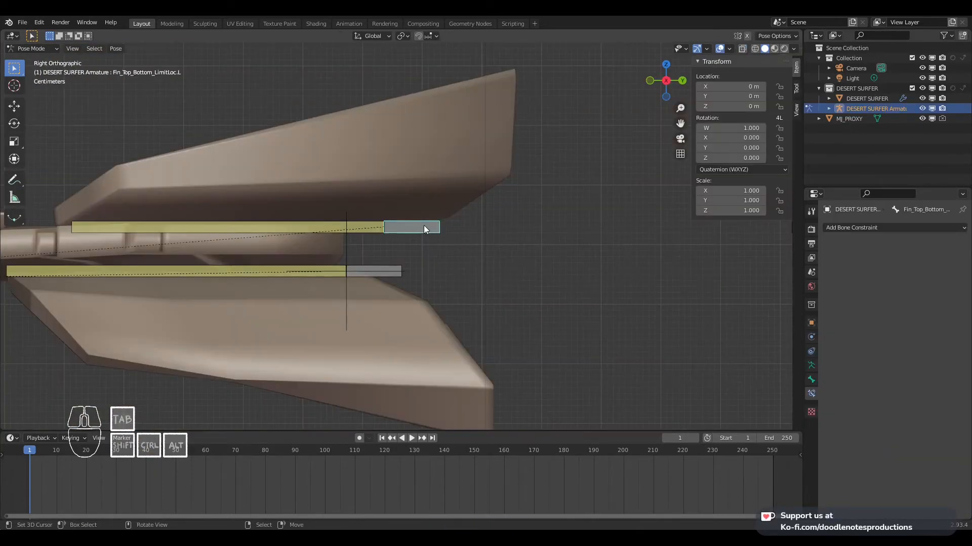
# In Pose Mode, rename the short bone at the top back fin as Fin_Back_Top_LimitLoc.L
pyautogui.press('F2')
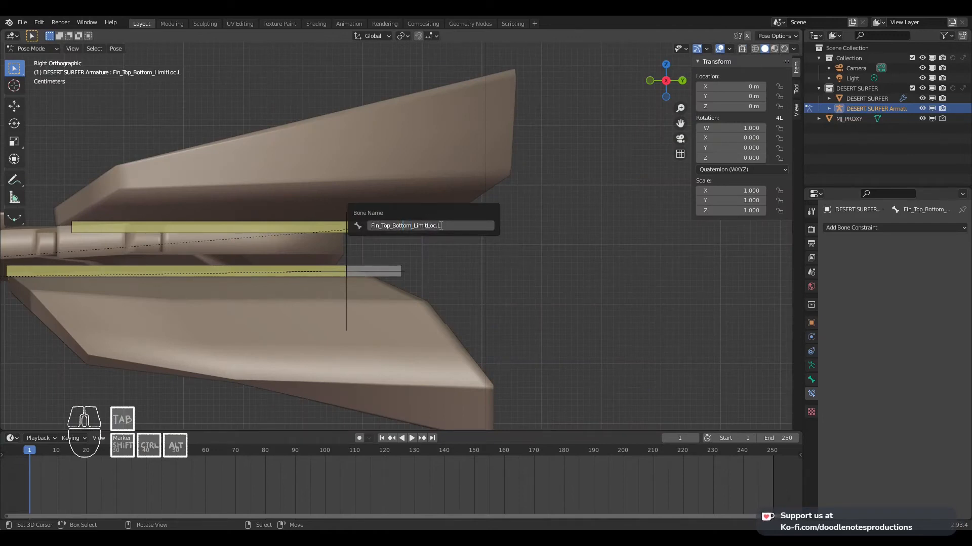
pyautogui.press('shift')
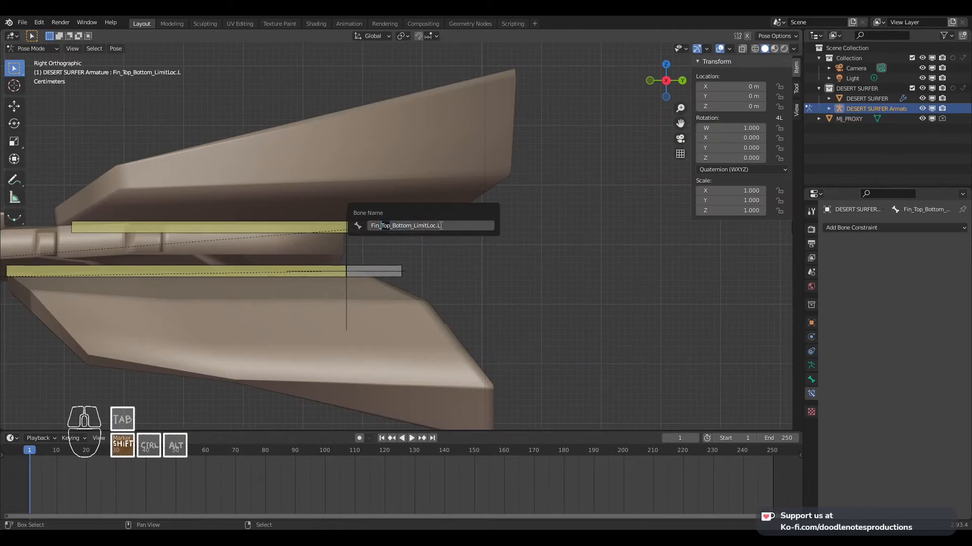
pyautogui.write('Back')
pyautogui.hotkey('shift', 'Right')
pyautogui.hotkey('shift', 'Right')
pyautogui.hotkey('shift', 'Right')
pyautogui.write('Top')
pyautogui.press('Return')
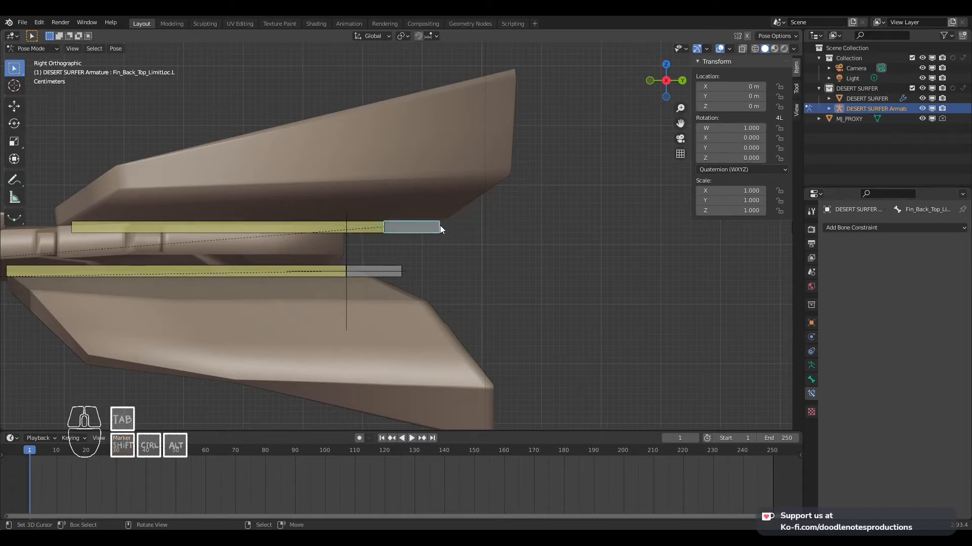
# Open the name of the short bone at the bottom back fin for editing
pyautogui.click(399, 266)
pyautogui.press('F2')
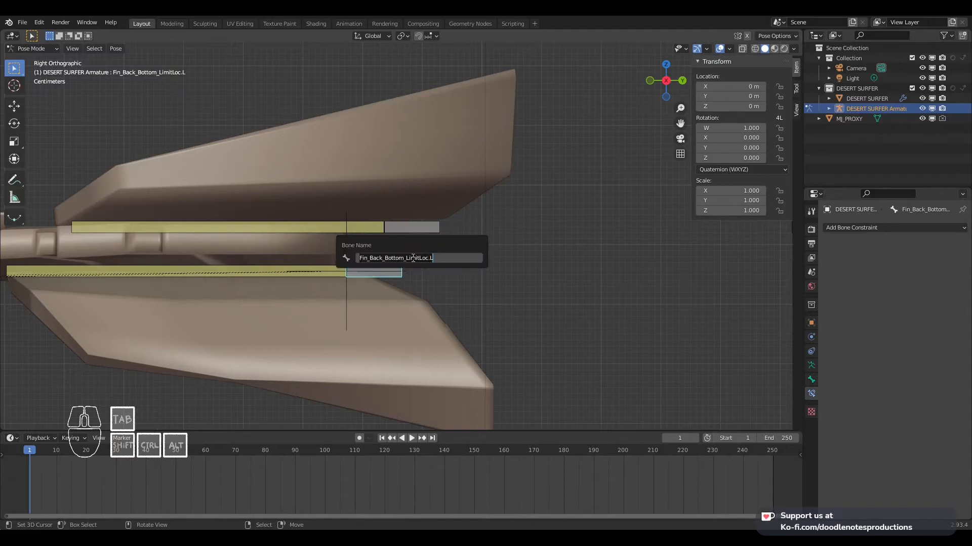
pyautogui.click(438, 259)
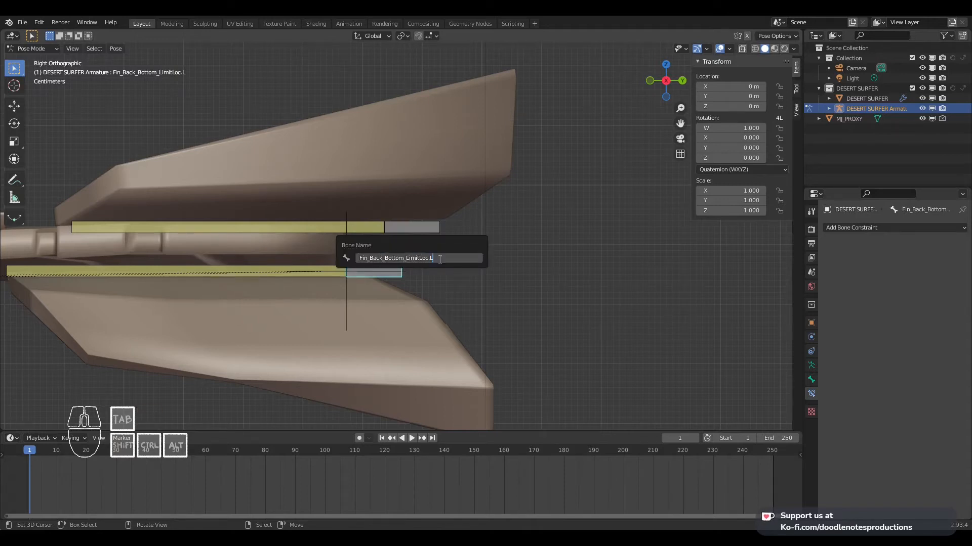
# Name the selected limit bone behind the lower back fin Fin_Back_Bottom_LimitLoc.L
pyautogui.press('Return')
pyautogui.scroll(-4, 430, 260)
pyautogui.keyDown('shift'); pyautogui.moveTo(423, 263); pyautogui.dragTo(389, 263, button='middle'); pyautogui.keyUp('shift')
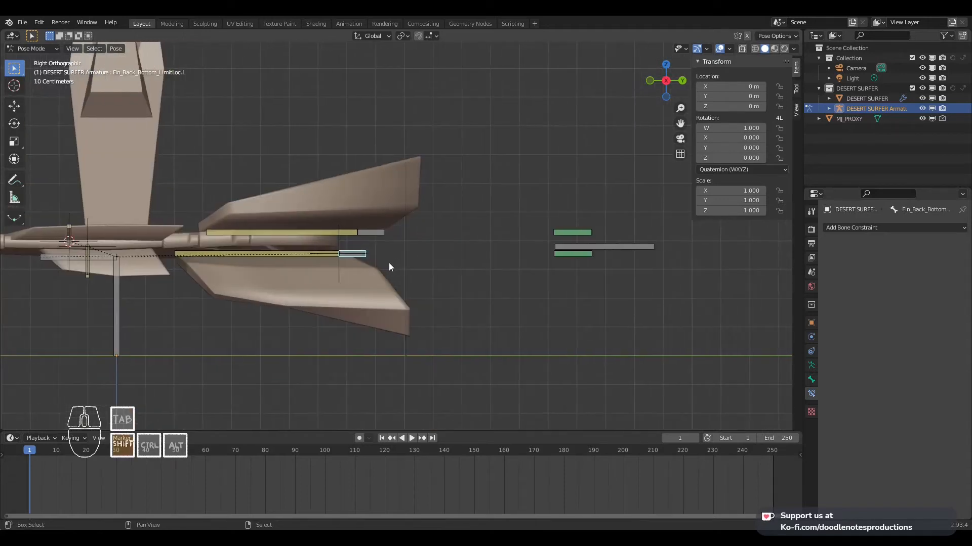
# Check which target bone the Transformation constraint on Fin_Back_Top_IK uses
pyautogui.click(571, 234)
pyautogui.click(928, 427)
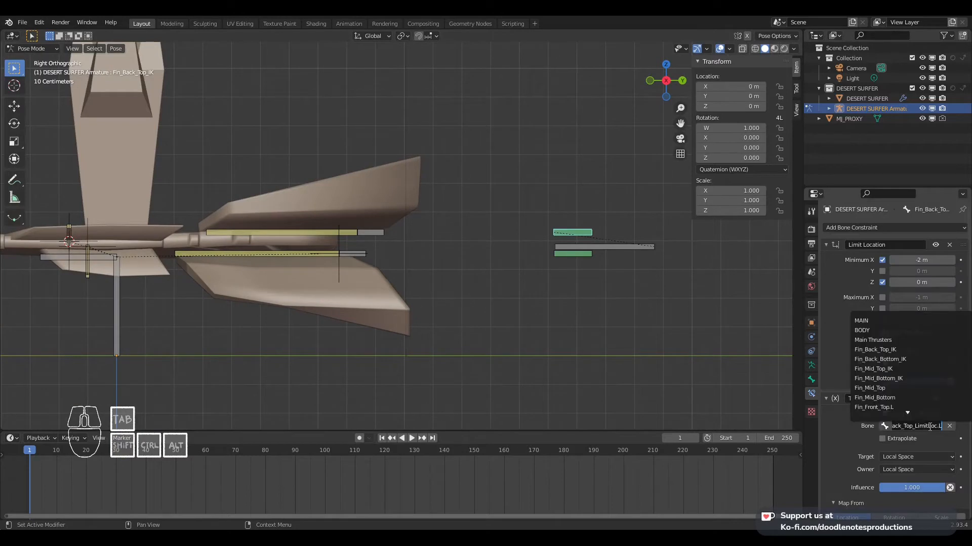
pyautogui.press('Escape')
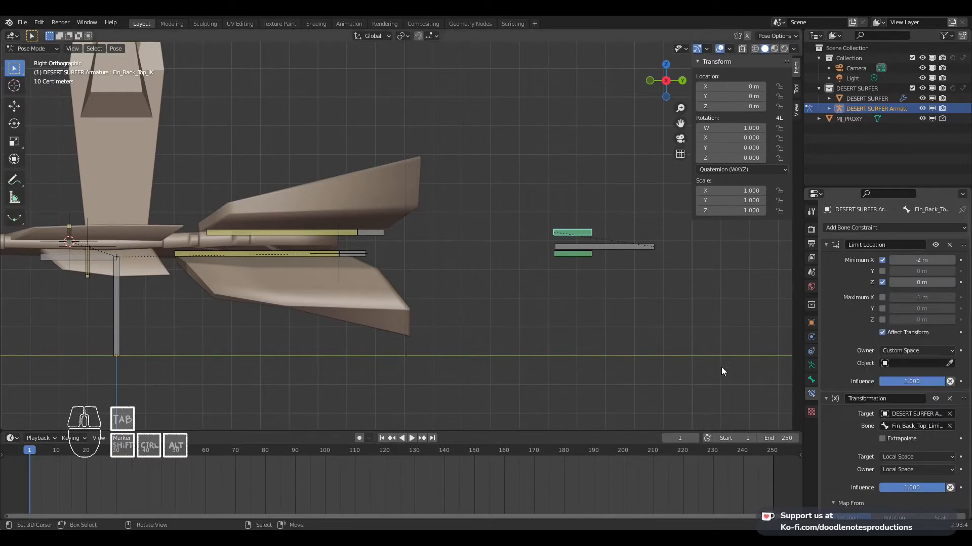
# Set the target bone of the Transformation constraint on Fin_Back_Bottom_IK to Fin_Back_Bottom_LimitLoc.L
pyautogui.click(584, 263)
pyautogui.click(919, 427)
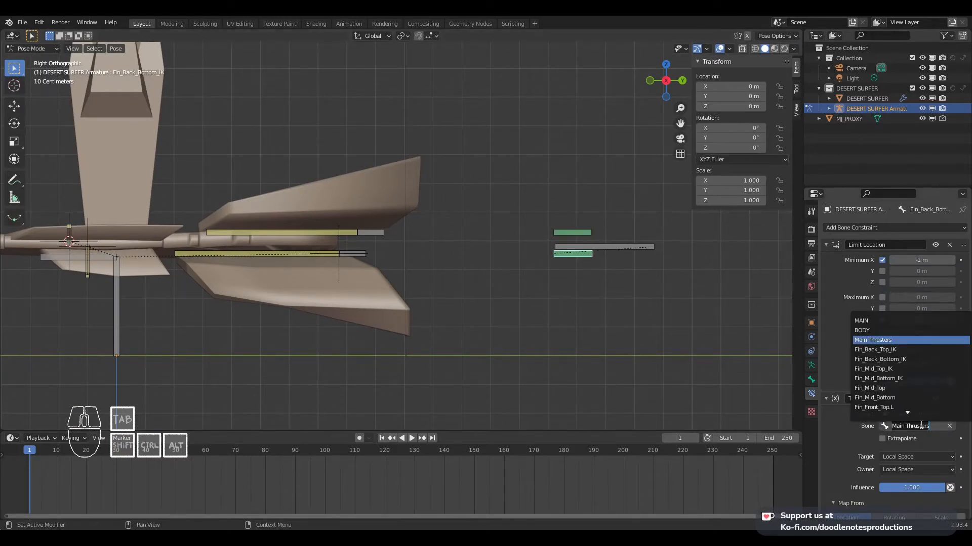
pyautogui.scroll(-4, 898, 408)
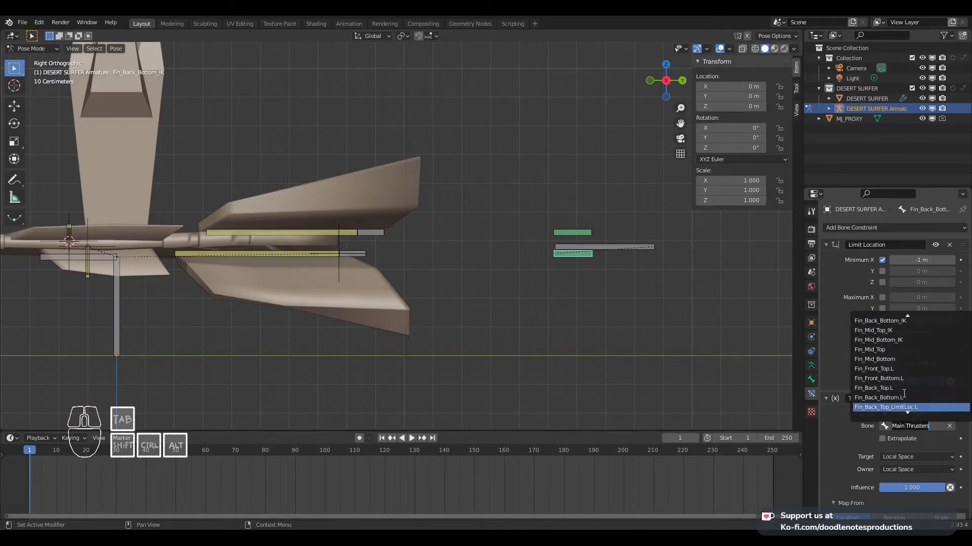
pyautogui.click(907, 398)
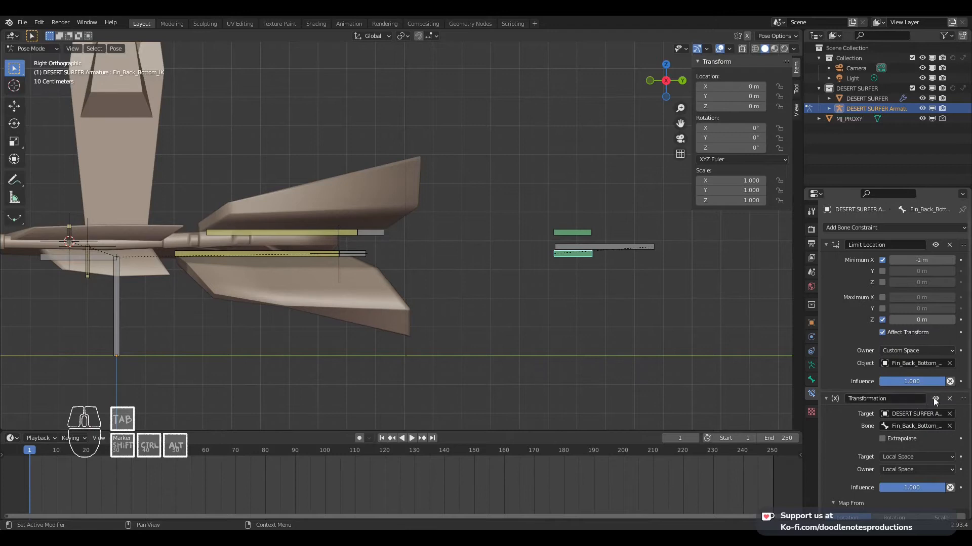
# Test the back fin rig by temporarily moving the Main Thrusters bone and the BODY bone, cancelling each move
pyautogui.click(594, 247)
pyautogui.press('g')
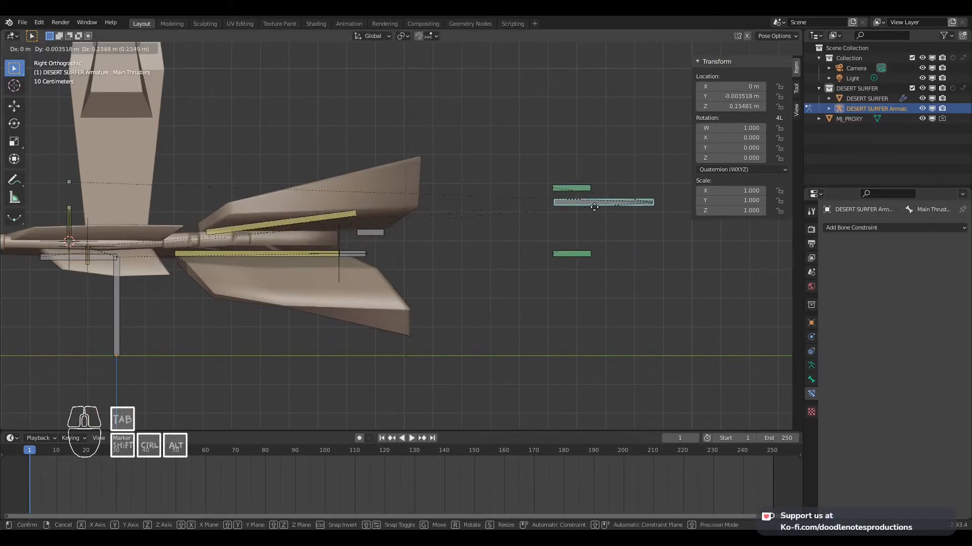
pyautogui.rightClick(594, 206)
pyautogui.keyDown('shift'); pyautogui.moveTo(307, 352); pyautogui.dragTo(407, 342, button='middle'); pyautogui.keyUp('shift')
pyautogui.click(171, 246)
pyautogui.press('g')
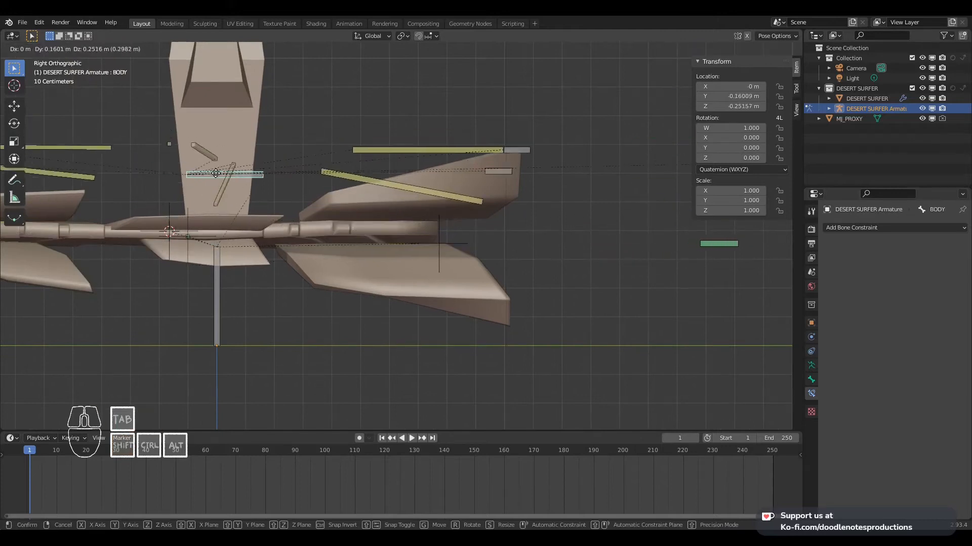
pyautogui.rightClick(152, 160)
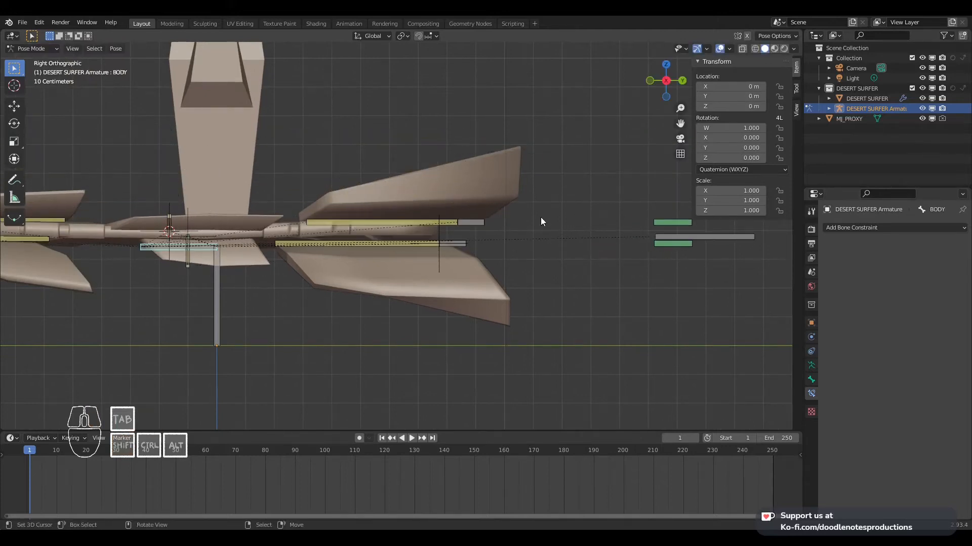
pyautogui.press('g')
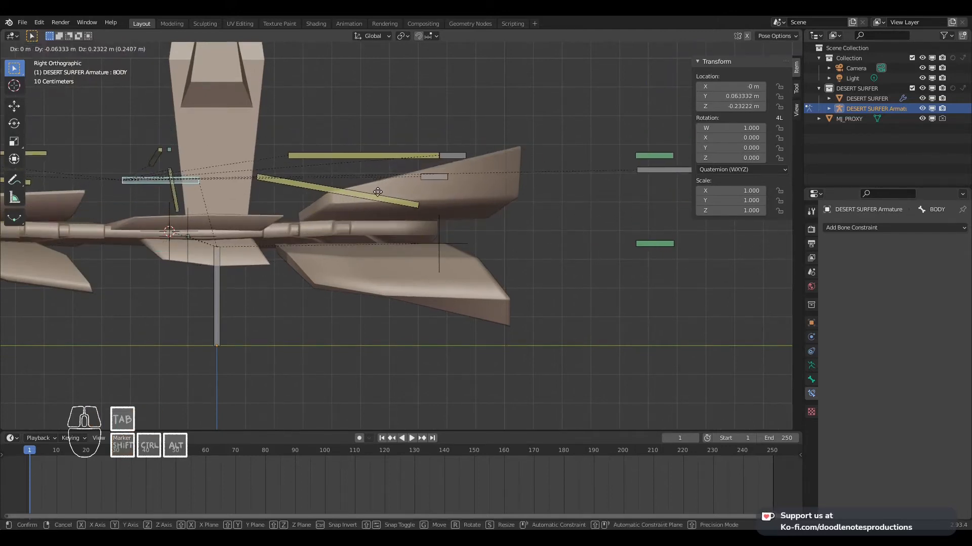
pyautogui.rightClick(378, 192)
# Pick Fin_Back_Bottom_LimitLoc.L again as the Transformation target bone on Fin_Back_Bottom_IK and save the file
pyautogui.click(680, 244)
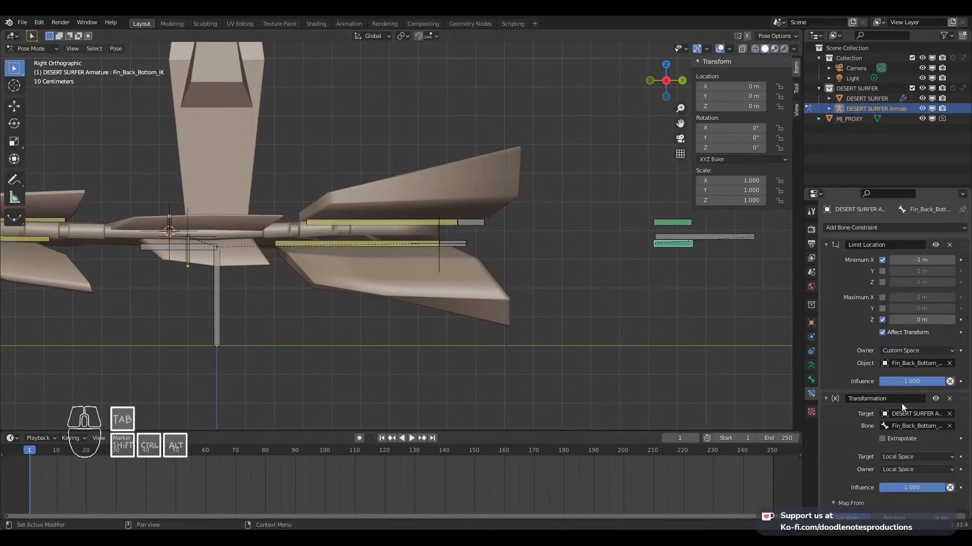
pyautogui.scroll(-5, 904, 411)
pyautogui.click(869, 304)
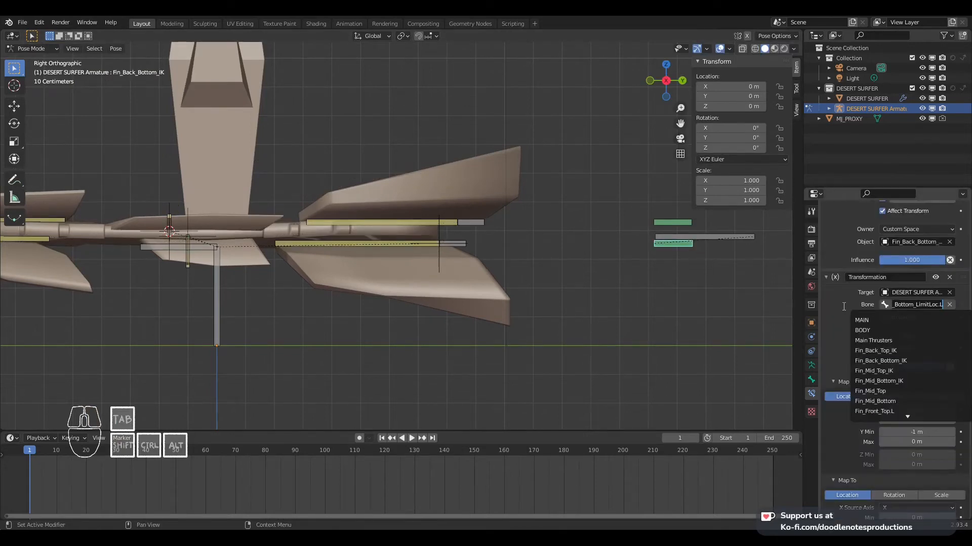
pyautogui.click(916, 302)
pyautogui.write('limi')
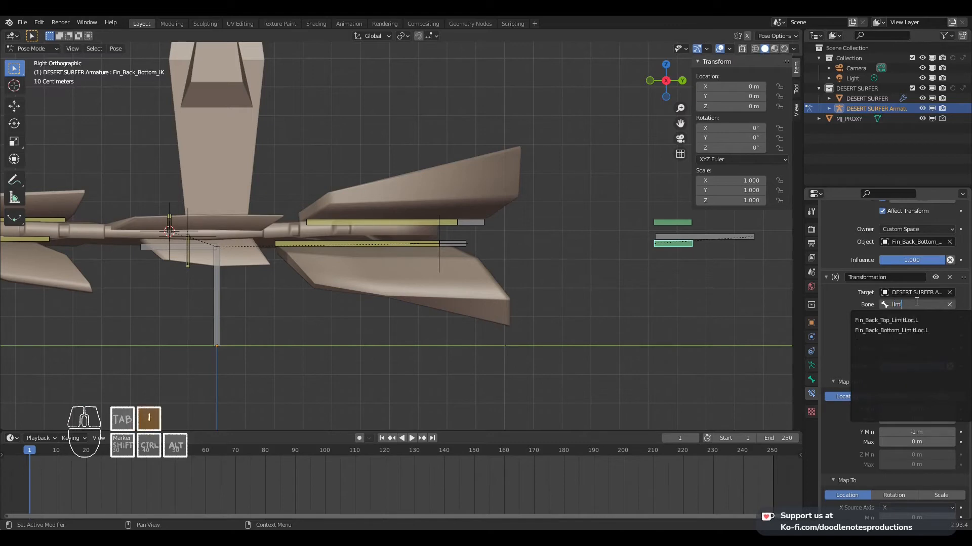
pyautogui.click(917, 331)
pyautogui.scroll(5, 912, 366)
pyautogui.hotkey('ctrl', 's')
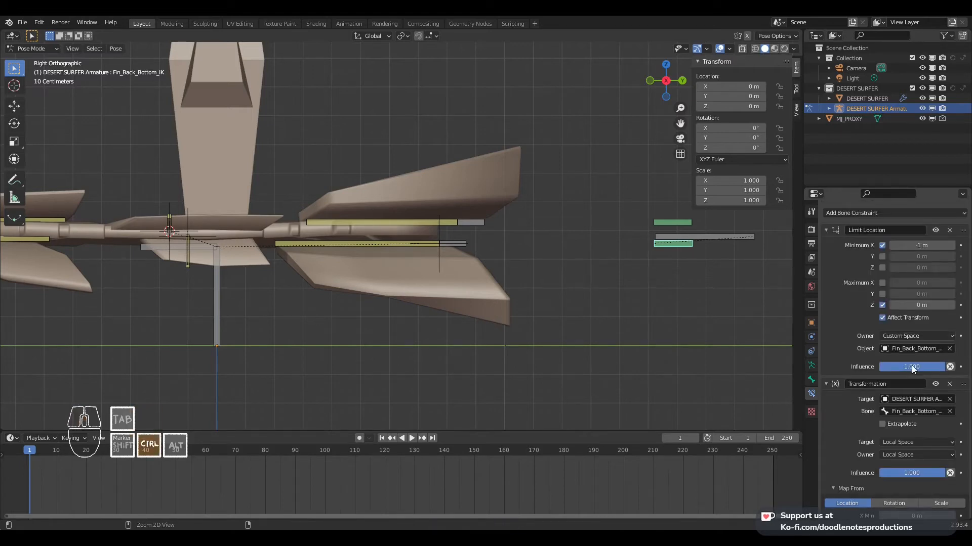
# Set the Transformation constraint's target bone to Main Thrusters on both Fin_Back_Bottom_IK and Fin_Back_Top_IK
pyautogui.click(925, 412)
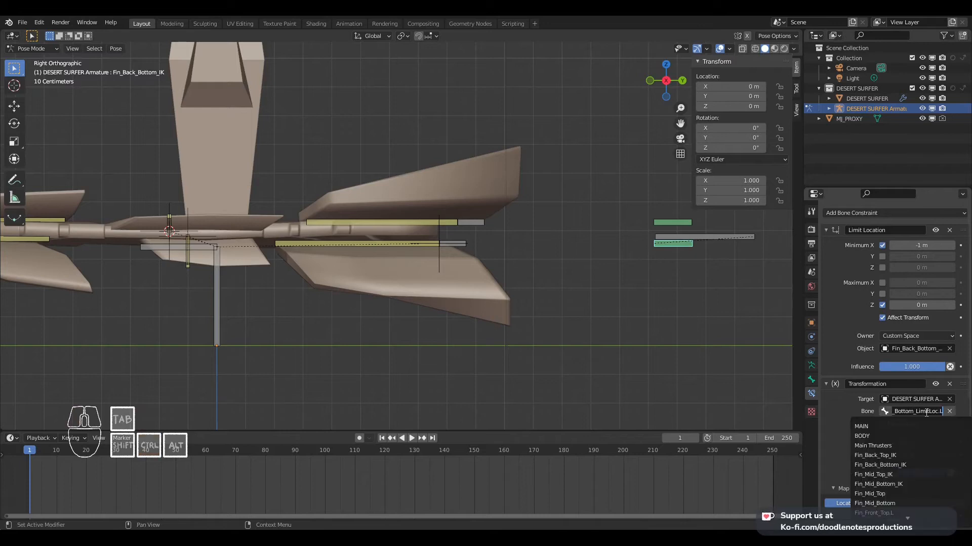
pyautogui.click(873, 445)
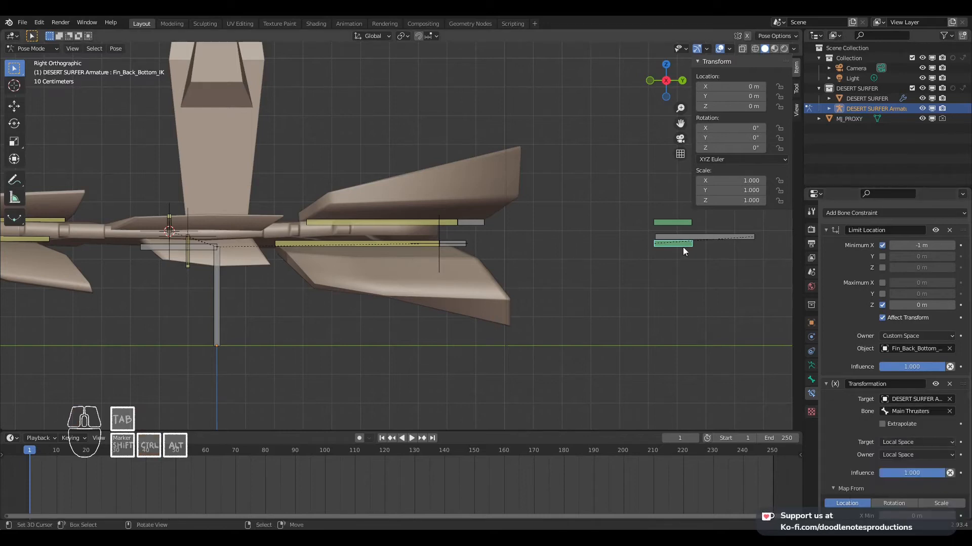
pyautogui.rightClick(705, 233)
pyautogui.click(920, 412)
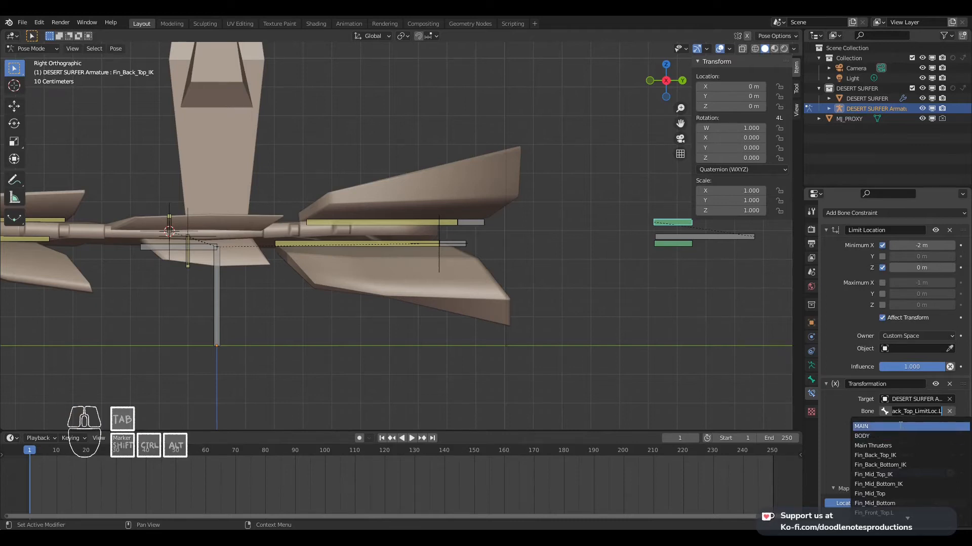
pyautogui.click(901, 446)
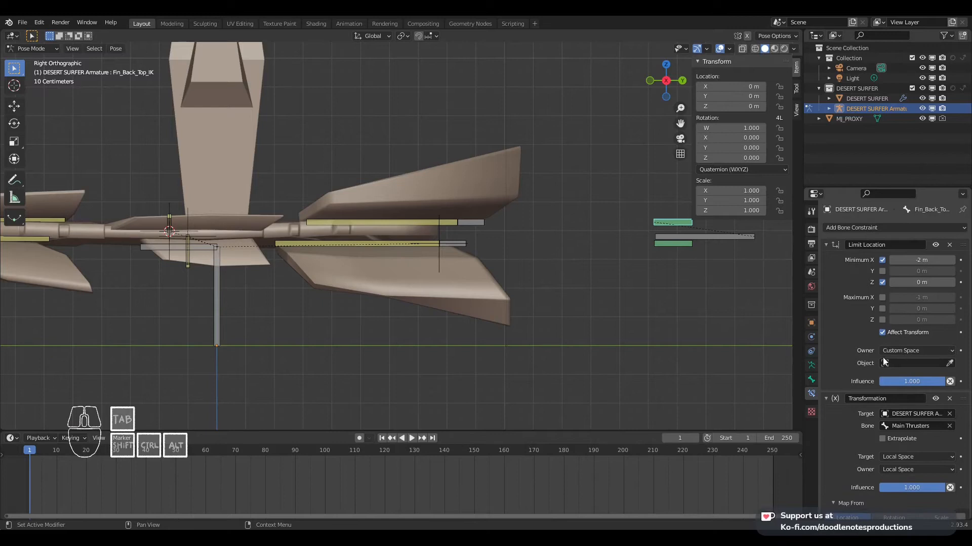
# Set the Limit Location custom space on Fin_Back_Top_IK to object DESERT SURFER Armature and bone Fin_Back_Top_LimitLoc.L
pyautogui.click(908, 361)
pyautogui.click(906, 362)
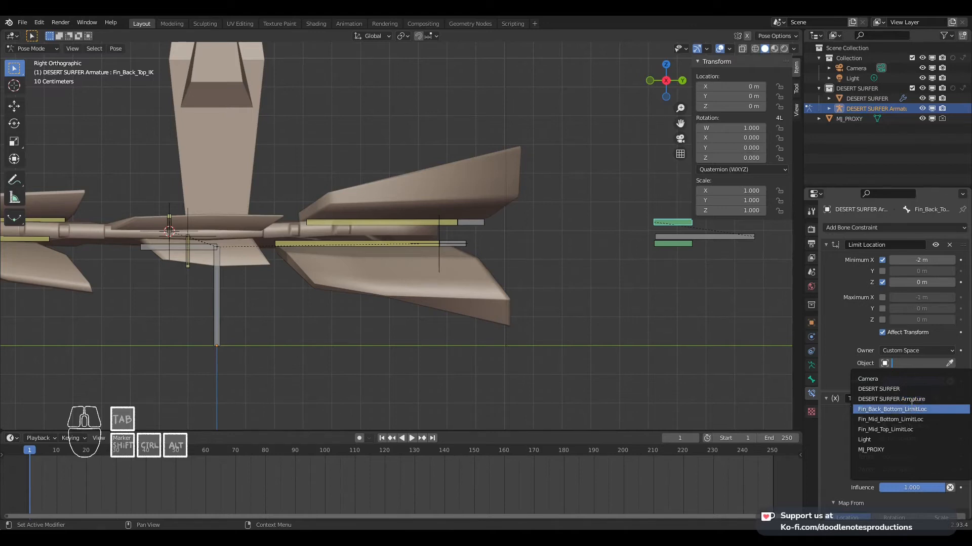
pyautogui.click(913, 399)
pyautogui.click(910, 375)
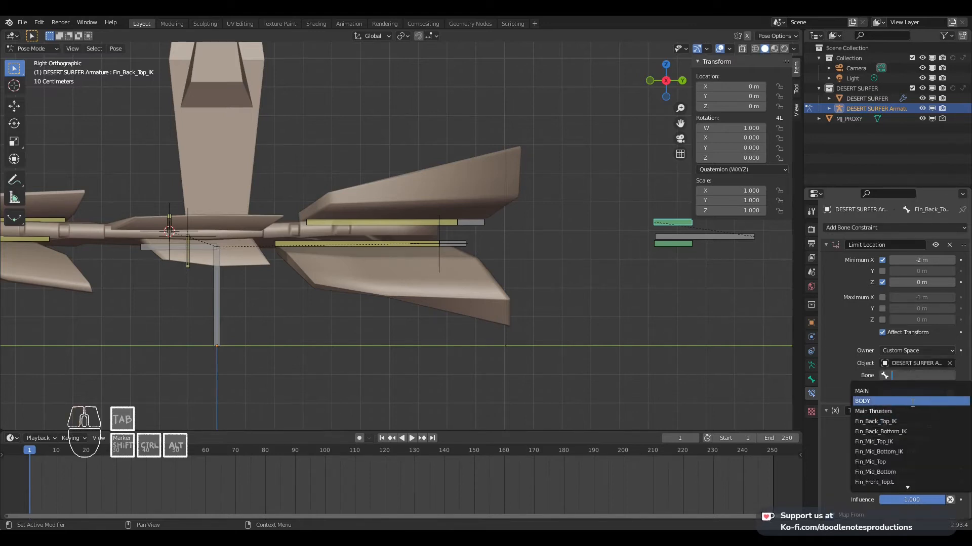
pyautogui.write('limit')
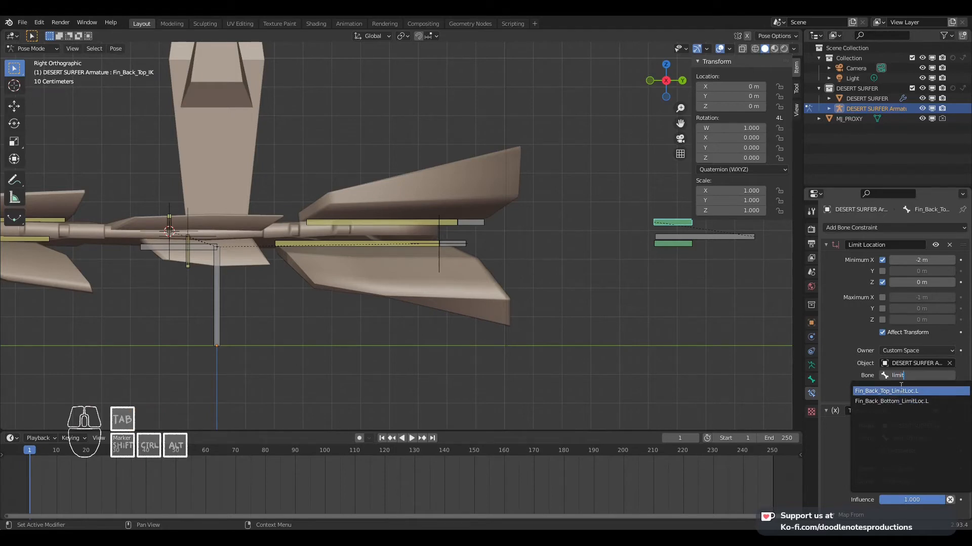
pyautogui.click(906, 401)
# Pick Fin_Back_Bottom_LimitLoc as the custom space object of the Limit Location constraint on Fin_Back_Bottom_IK
pyautogui.click(679, 245)
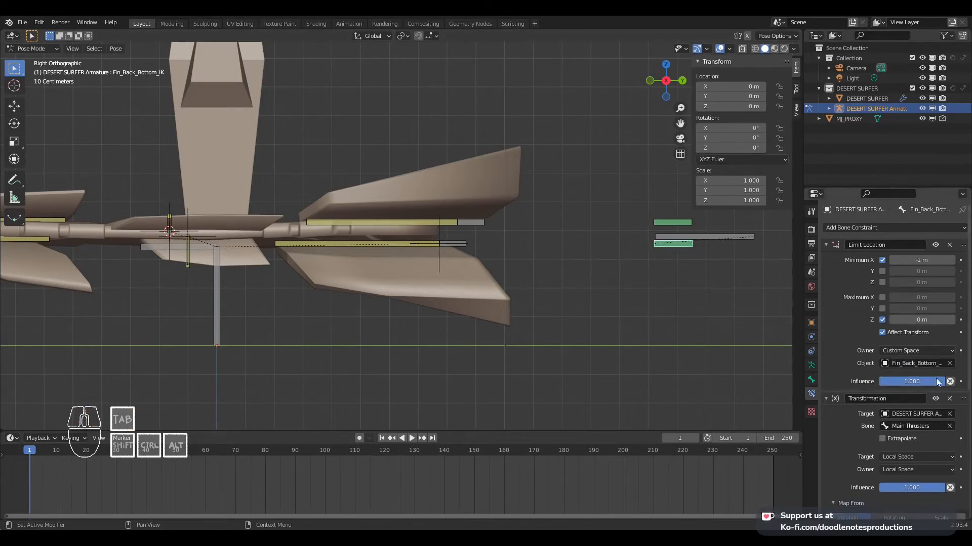
pyautogui.click(918, 364)
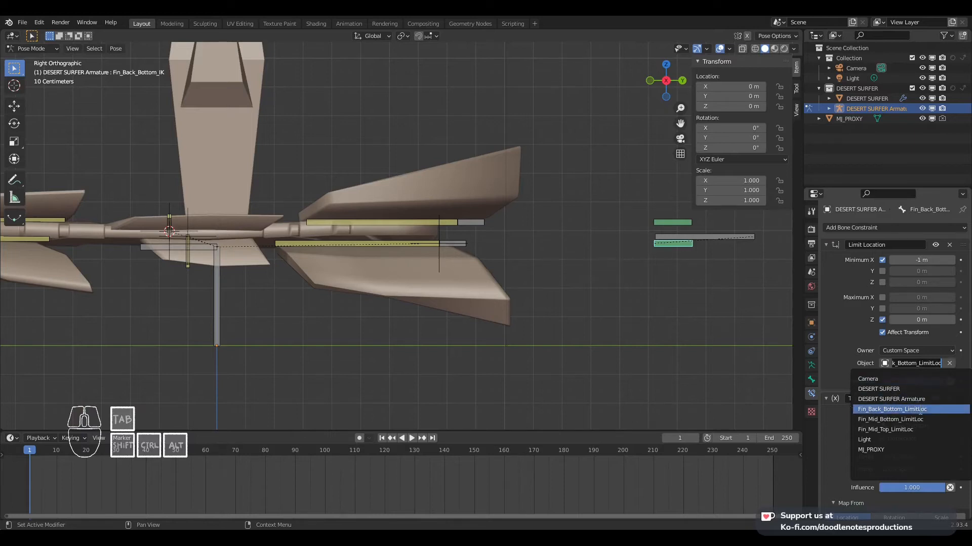
pyautogui.click(920, 409)
# Test both back fins by moving the Main Thrusters bone up, down and forward, cancel each move, and save the file
pyautogui.click(694, 236)
pyautogui.press('g')
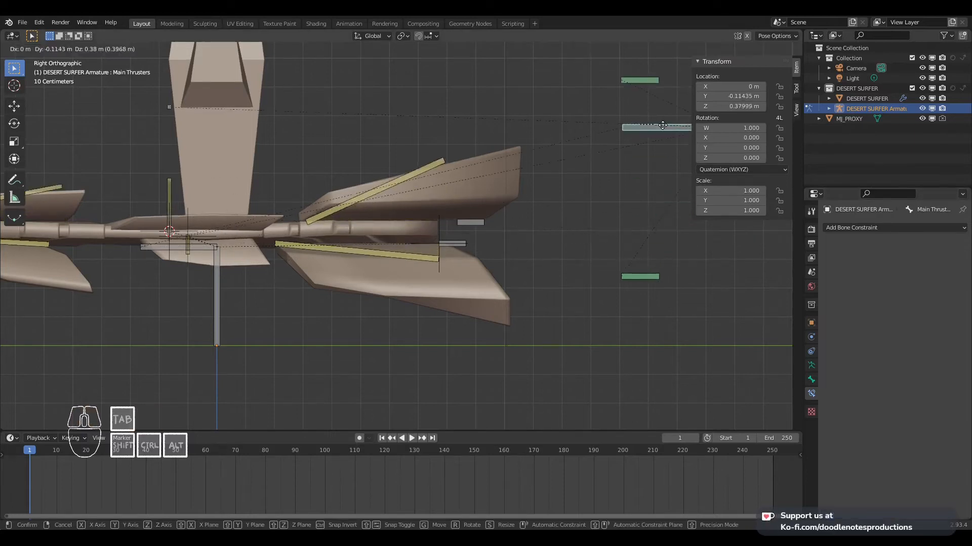
pyautogui.rightClick(669, 225)
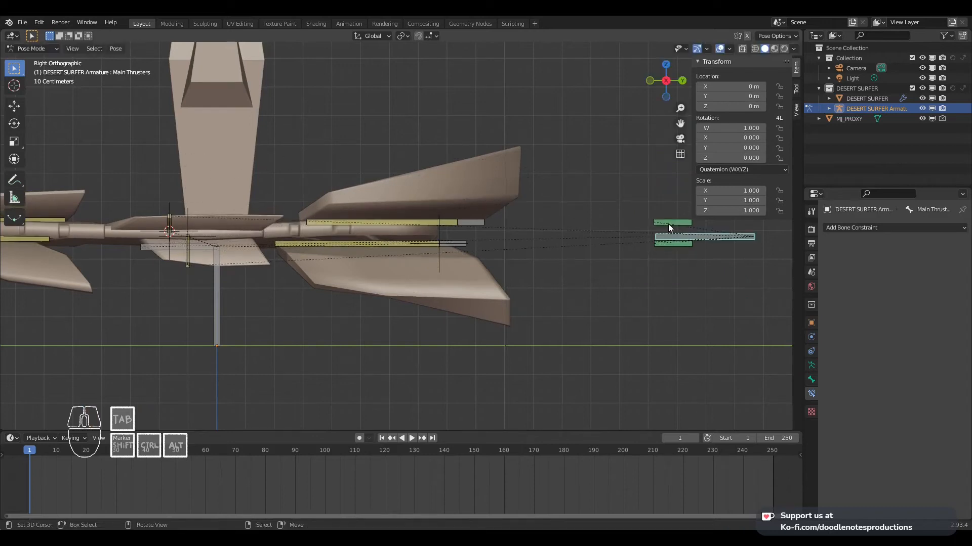
pyautogui.press('g')
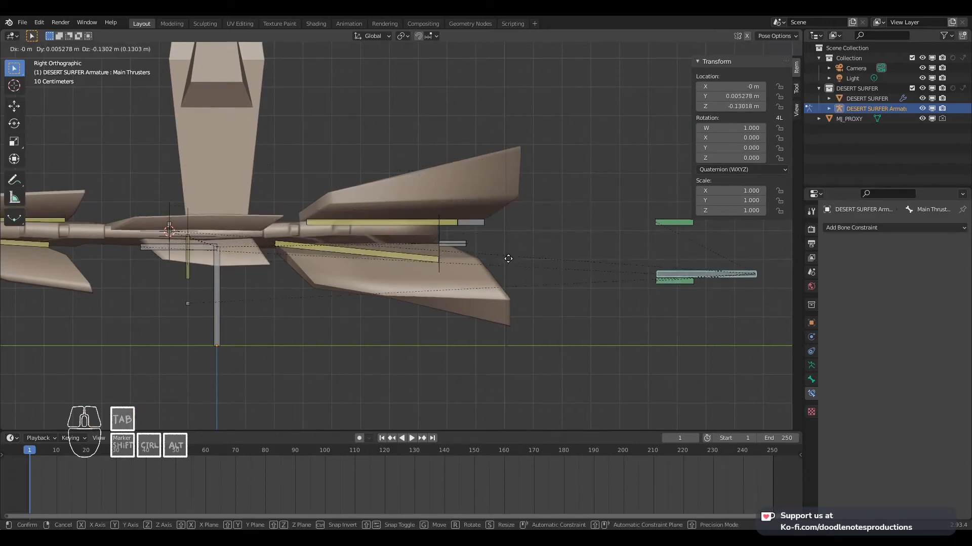
pyautogui.rightClick(514, 148)
pyautogui.press('g')
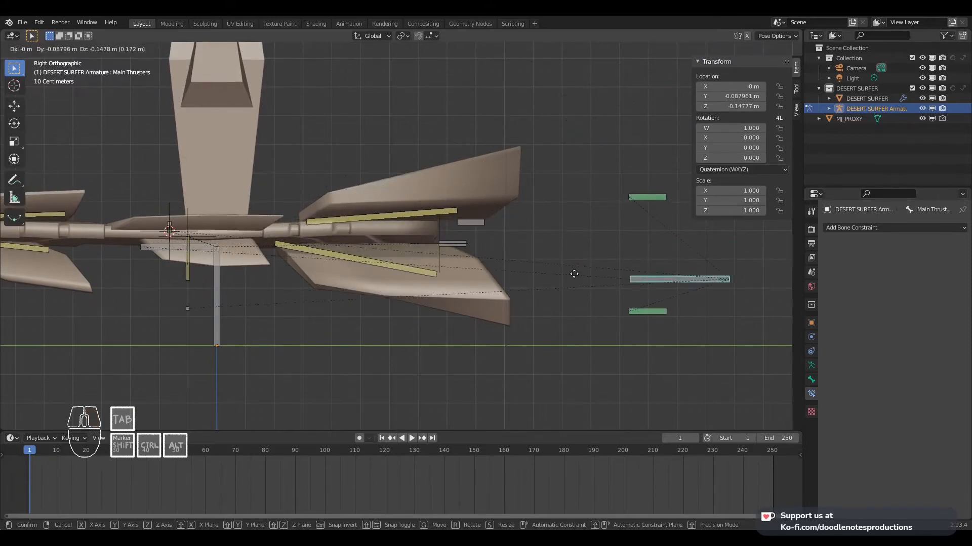
pyautogui.press('g')
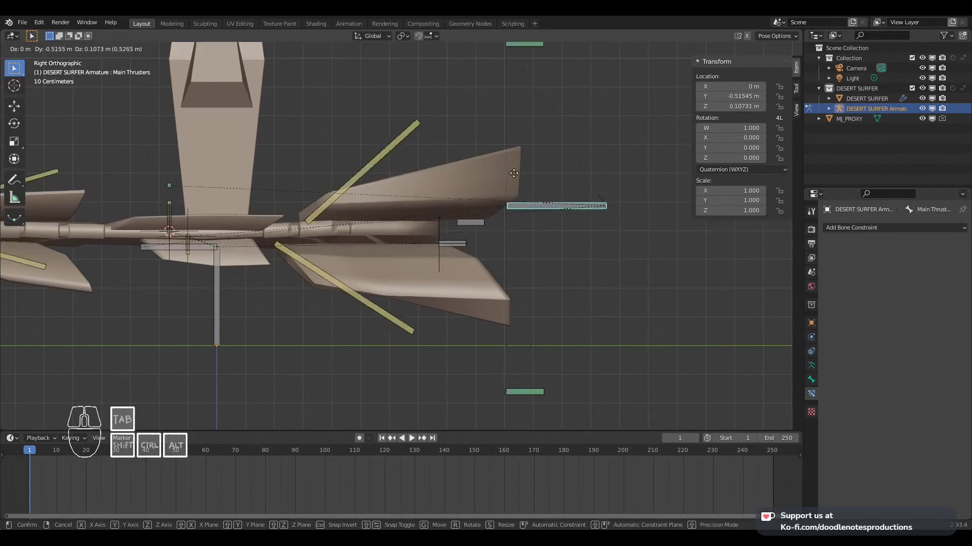
pyautogui.press('Escape')
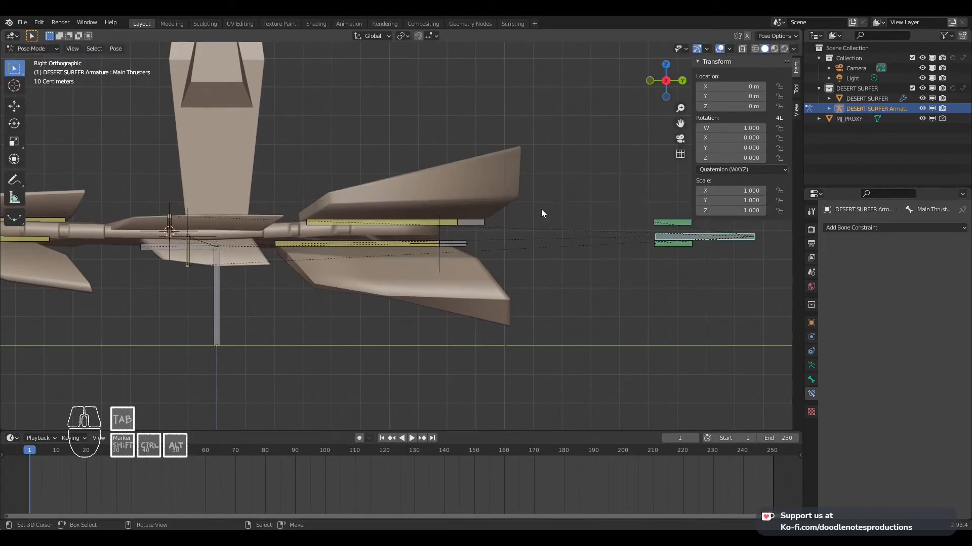
pyautogui.hotkey('ctrl', 's')
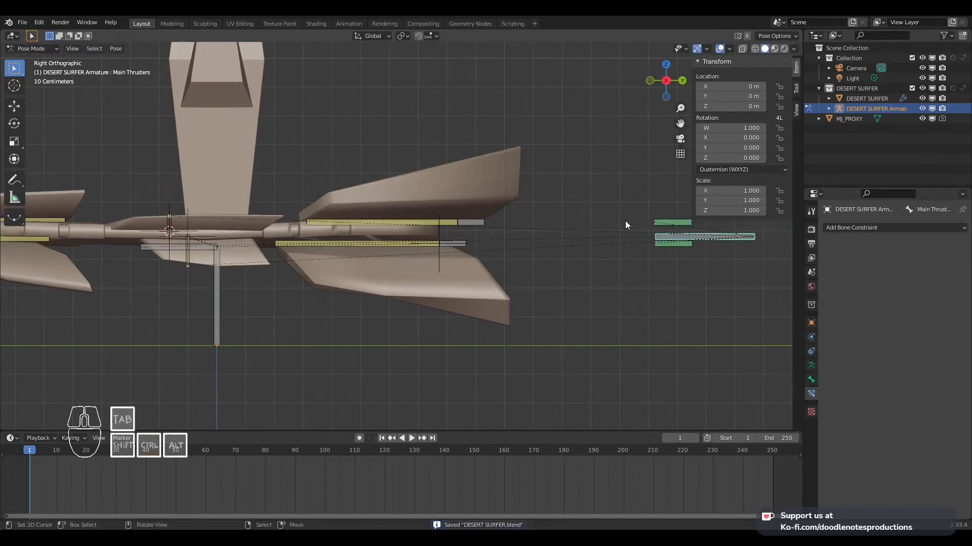
# Test-move the two back fin LimitLoc bones together, and the BODY bone separately, cancelling each move
pyautogui.click(477, 224)
pyautogui.keyDown('shift'); pyautogui.rightClick(466, 242); pyautogui.keyUp('shift')
pyautogui.press('g')
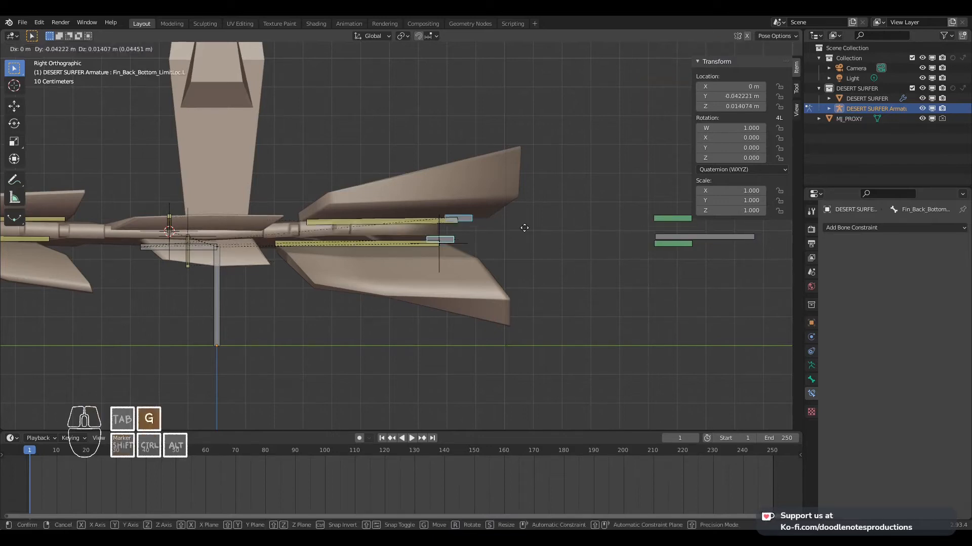
pyautogui.rightClick(526, 228)
pyautogui.rightClick(184, 252)
pyautogui.press('g')
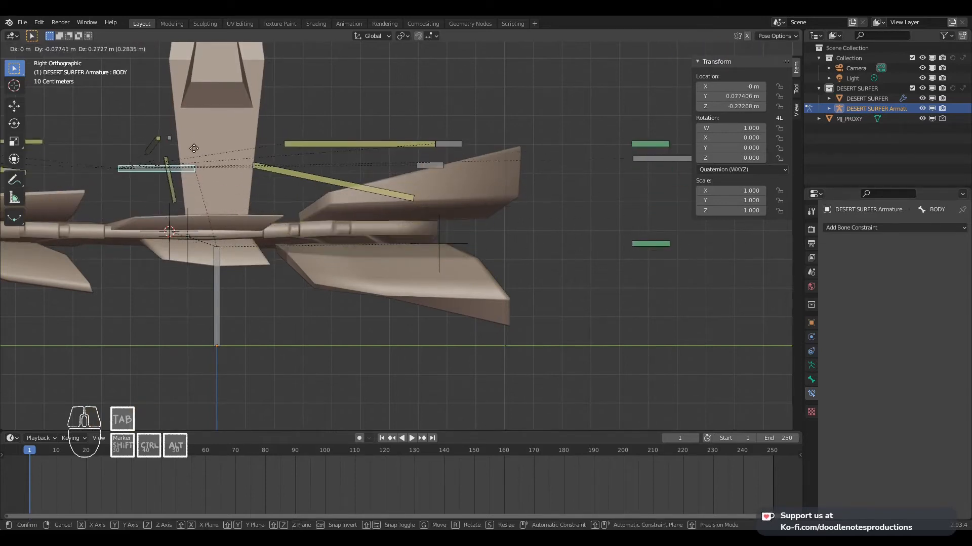
pyautogui.press('Escape')
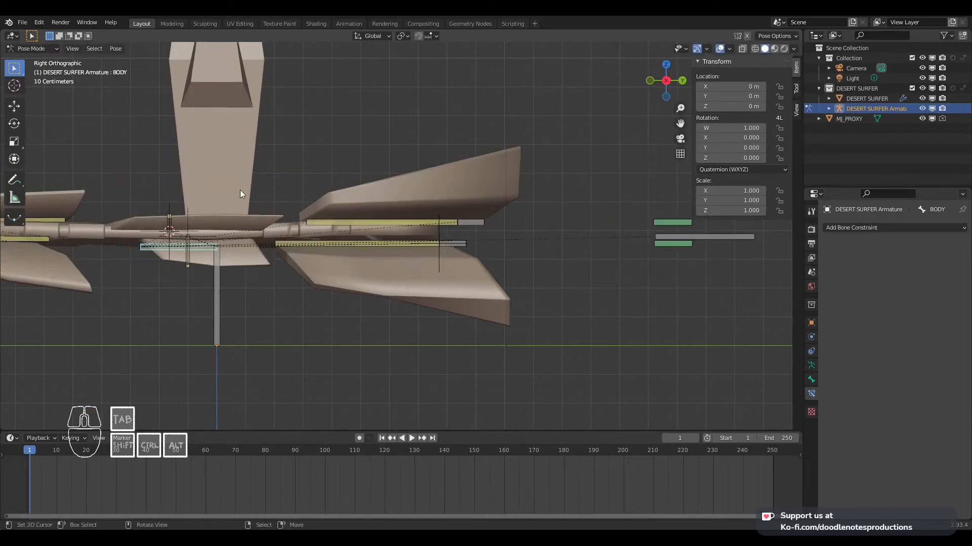
# Set the Limit Location custom space on Fin_Back_Bottom_IK to object DESERT SURFER Armature and bone Fin_Back_Bottom_LimitLoc.L
pyautogui.click(439, 232)
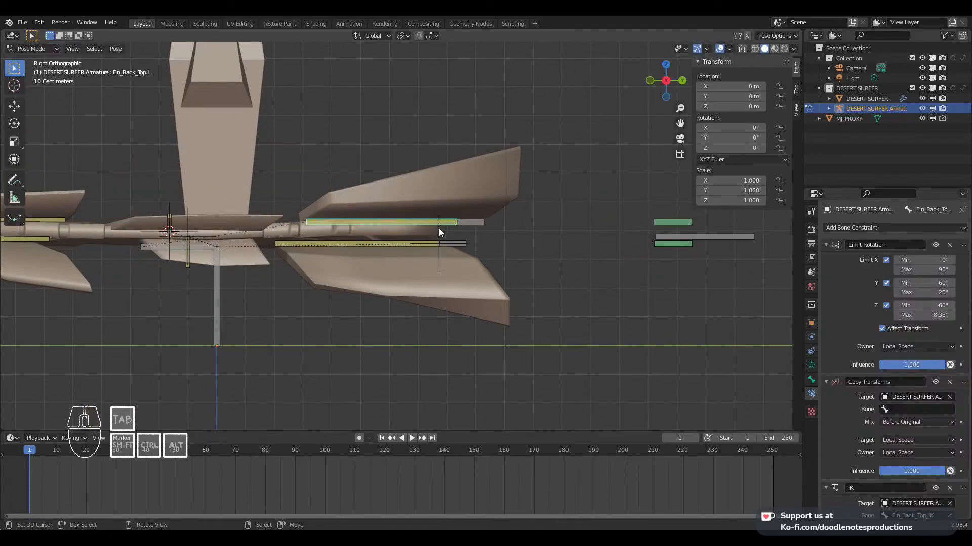
pyautogui.click(662, 245)
pyautogui.click(924, 364)
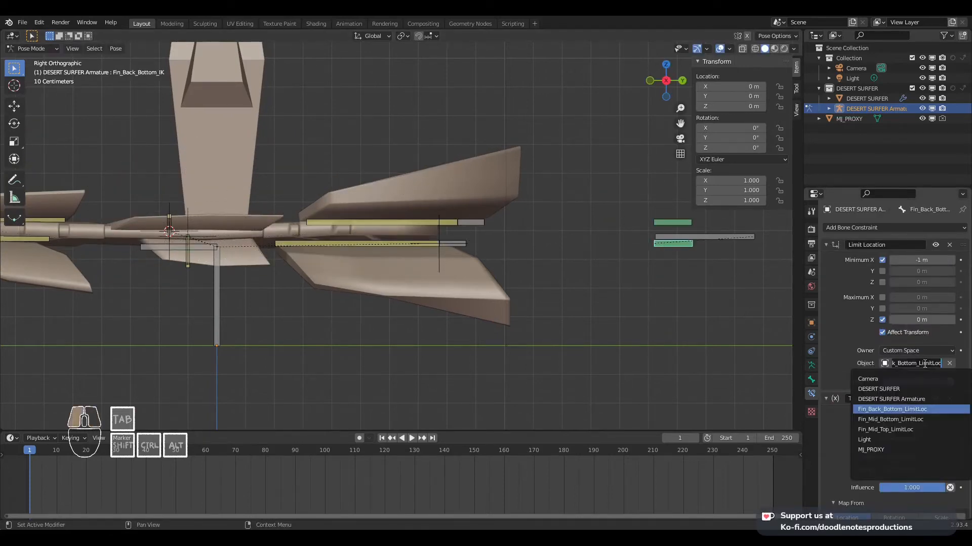
pyautogui.click(915, 393)
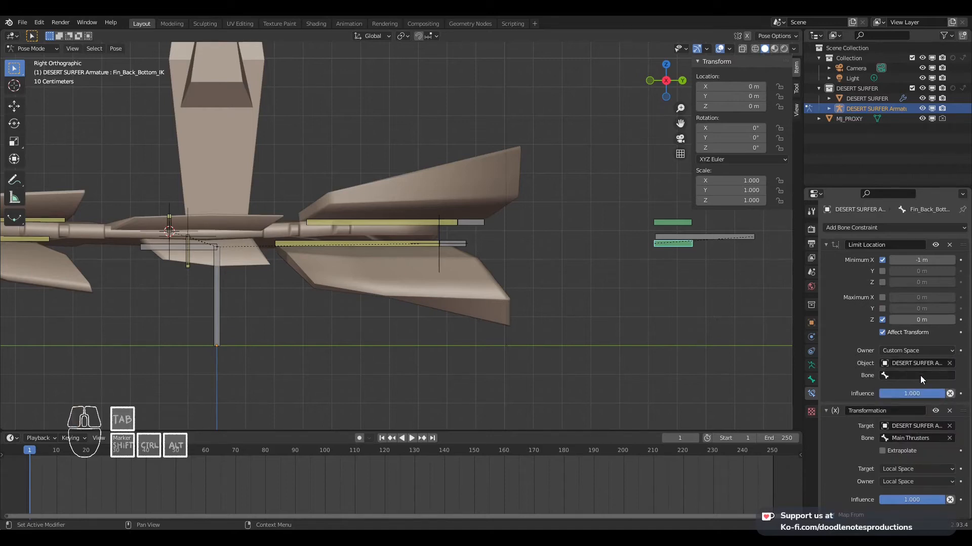
pyautogui.click(920, 375)
pyautogui.write('lim')
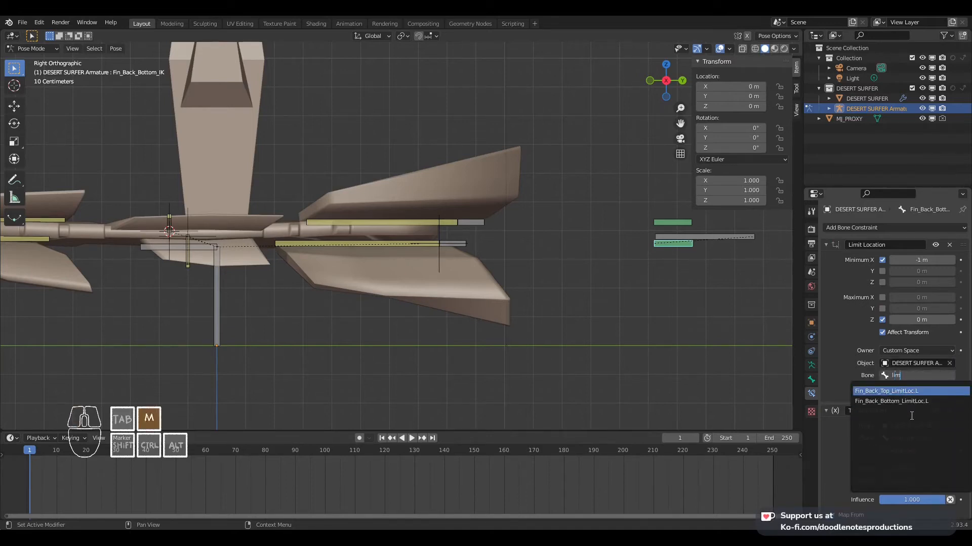
pyautogui.write('it')
pyautogui.click(919, 400)
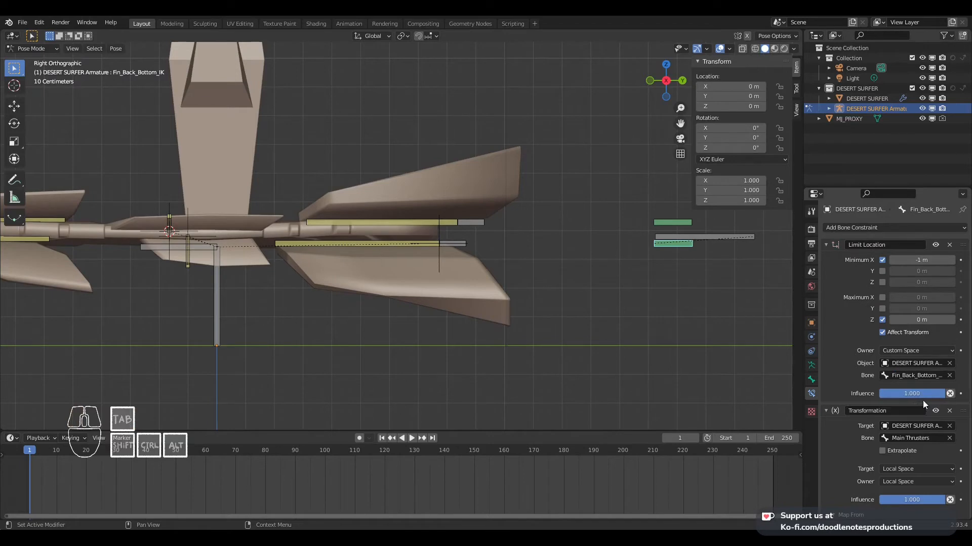
# Test-move the Main Thrusters bone and the BODY bone to check how the back fins follow, cancelling each move
pyautogui.rightClick(668, 224)
pyautogui.rightClick(675, 247)
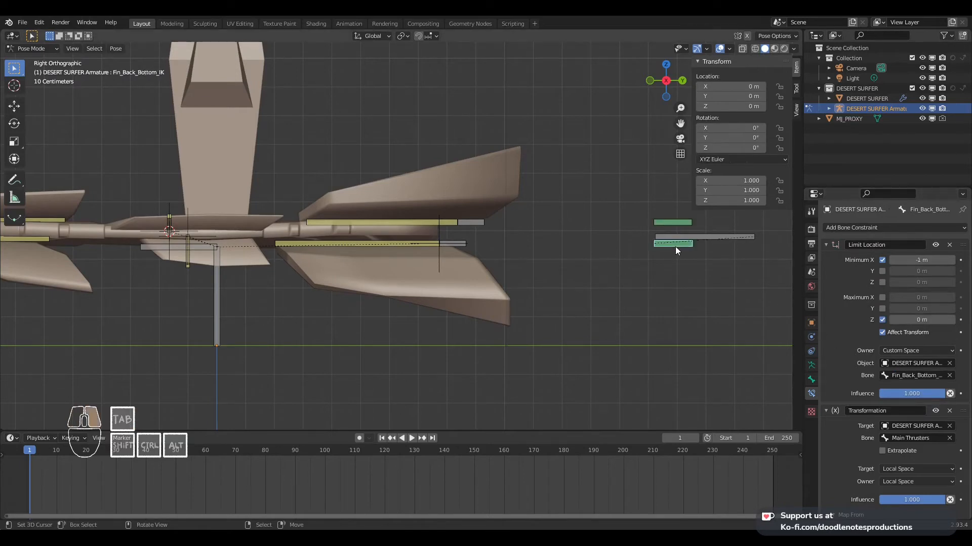
pyautogui.rightClick(678, 226)
pyautogui.rightClick(701, 238)
pyautogui.press('g')
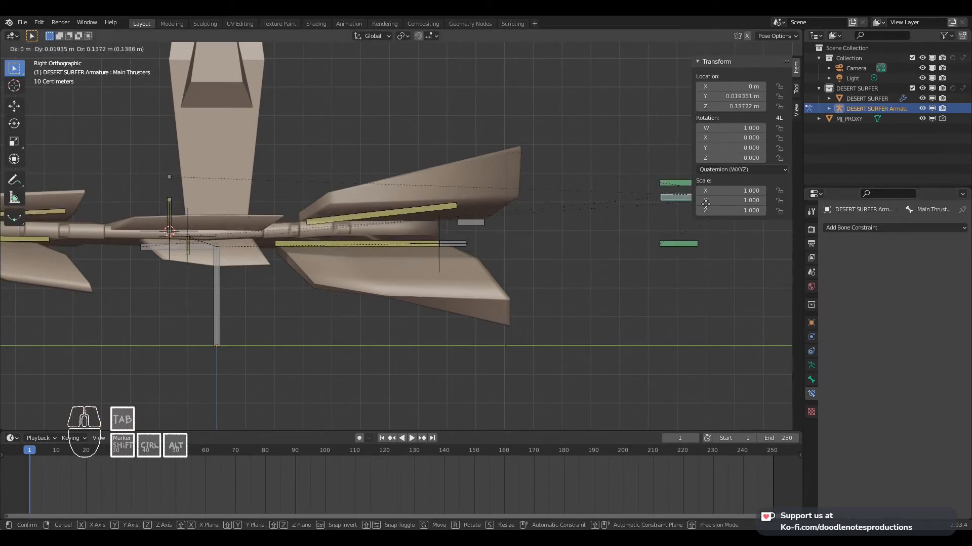
pyautogui.rightClick(661, 146)
pyautogui.rightClick(198, 247)
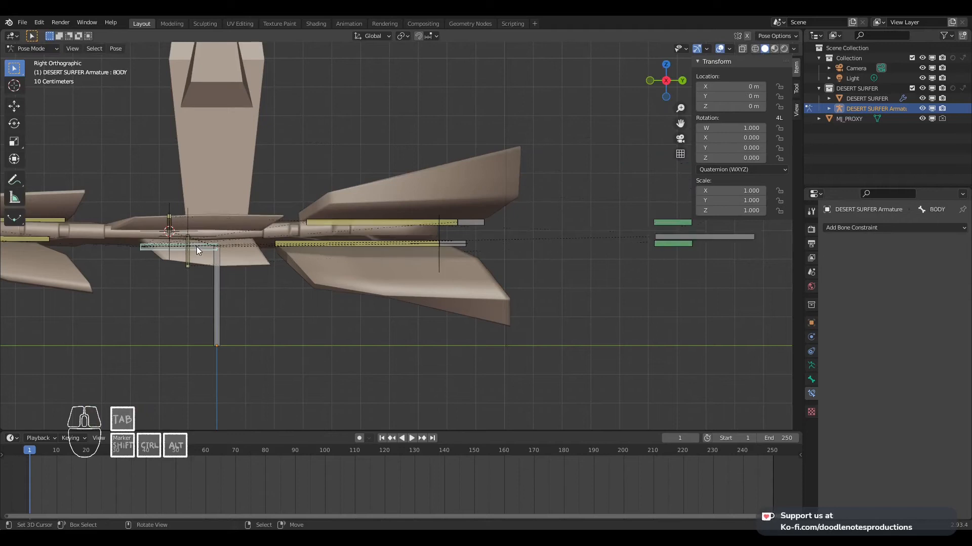
pyautogui.press('g')
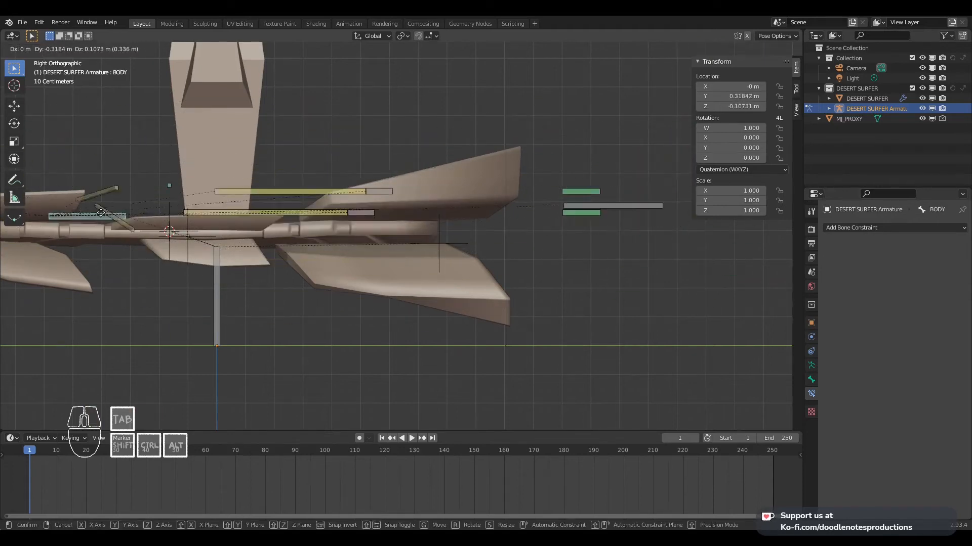
pyautogui.rightClick(179, 174)
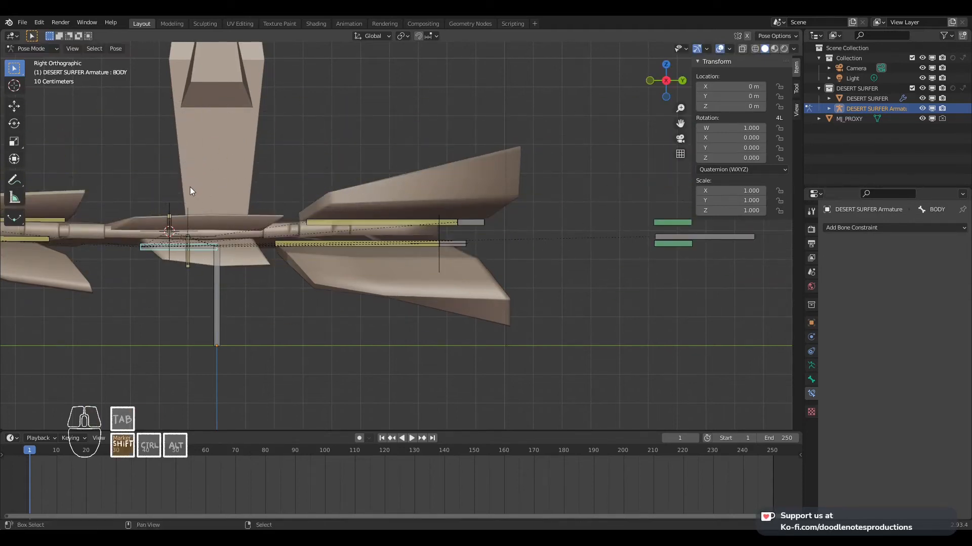
# Enter Edit Mode on the armature in front view and select the heads of Fin_Mid_Top and Fin_Mid_Bottom
pyautogui.moveTo(191, 189); pyautogui.dragTo(526, 293, button='middle')
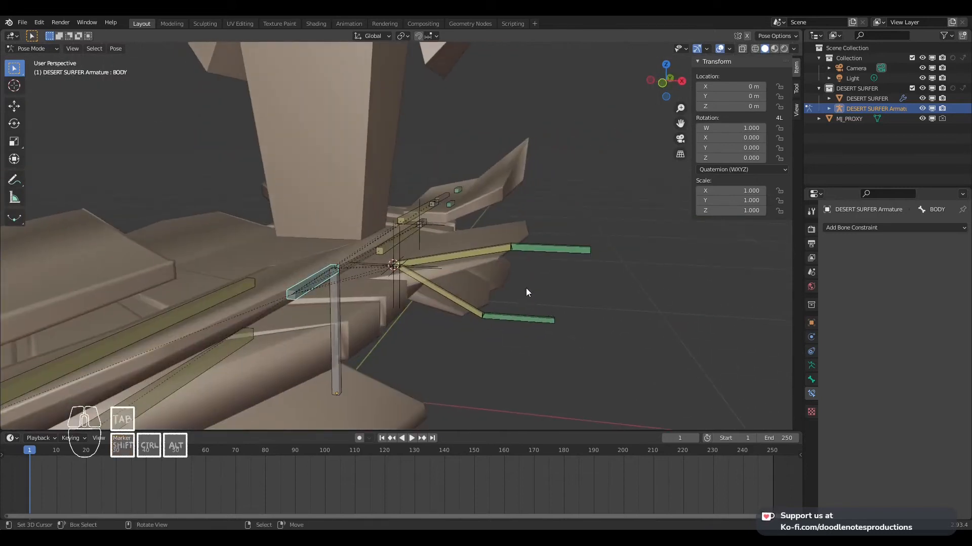
pyautogui.rightClick(475, 254)
pyautogui.press('KP_3')
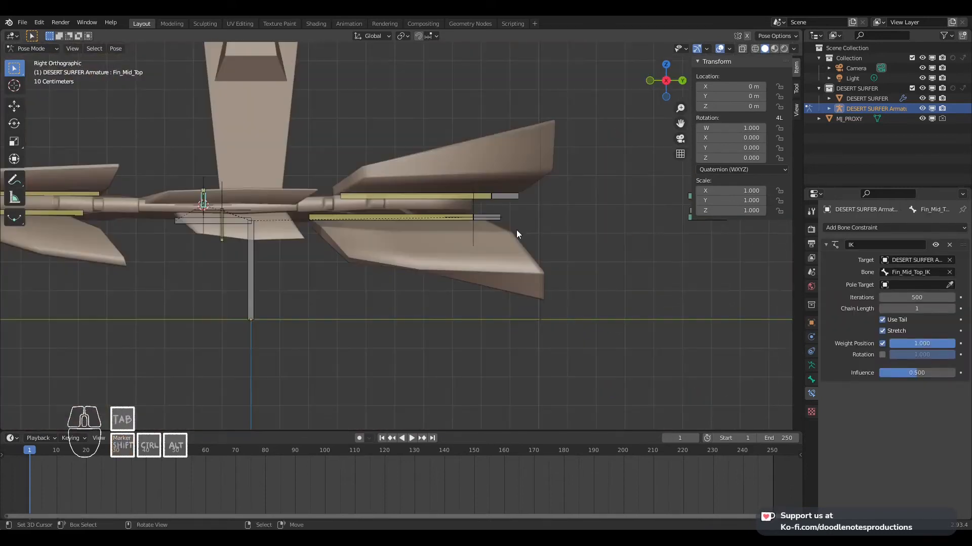
pyautogui.press('KP_1')
pyautogui.scroll(4, 516, 230)
pyautogui.keyDown('shift'); pyautogui.rightClick(521, 205); pyautogui.keyUp('shift')
pyautogui.press('Tab')
pyautogui.keyDown('shift'); pyautogui.moveTo(525, 187); pyautogui.dragTo(456, 242, button='middle'); pyautogui.keyUp('shift')
pyautogui.scroll(2, 487, 238)
pyautogui.rightClick(453, 212)
pyautogui.rightClick(453, 218)
pyautogui.keyDown('shift'); pyautogui.rightClick(454, 233); pyautogui.keyUp('shift')
pyautogui.scroll(2, 506, 231)
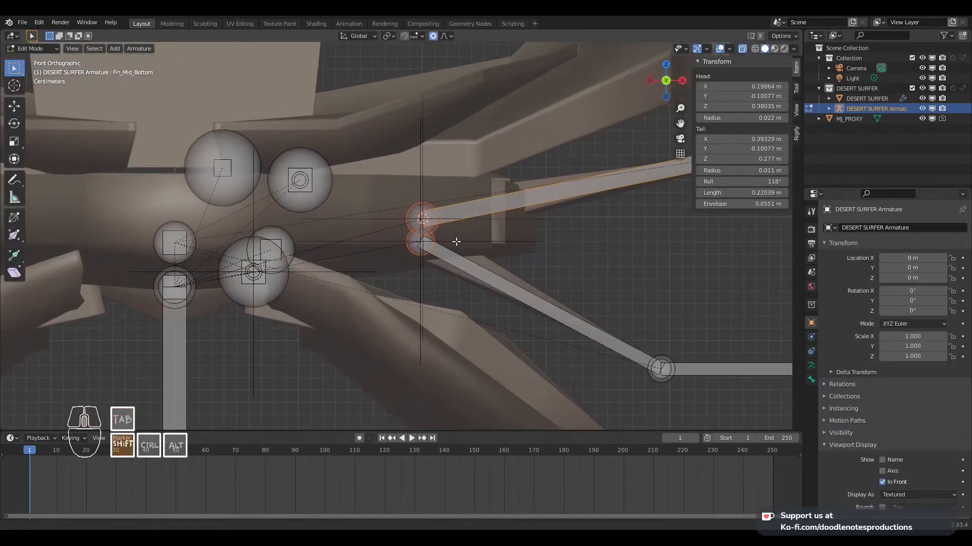
pyautogui.press('e')
pyautogui.press('y')
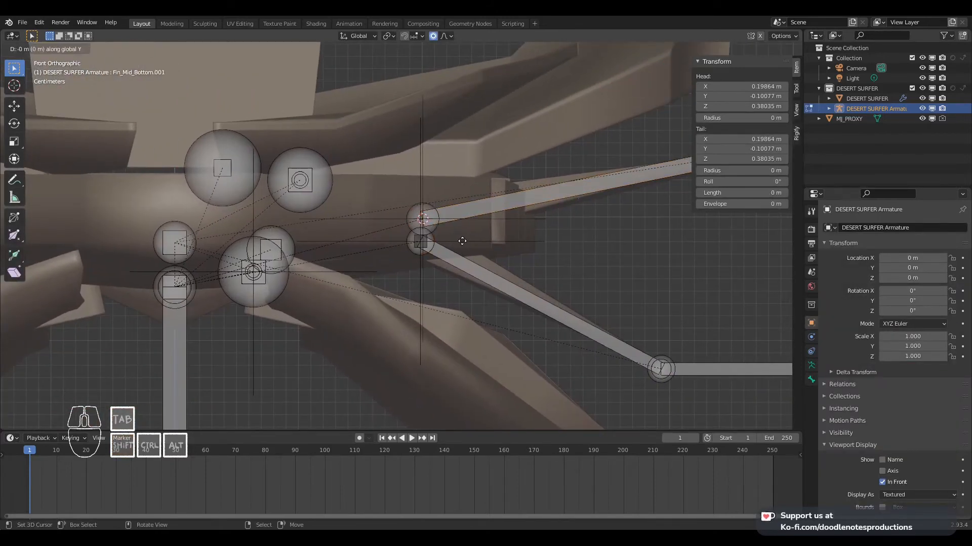
pyautogui.press('x')
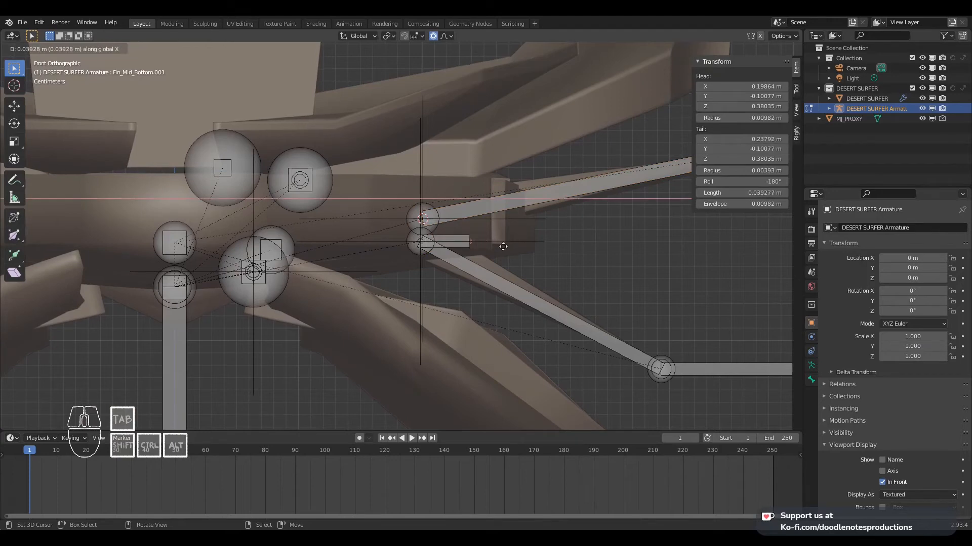
pyautogui.click(505, 244)
pyautogui.moveTo(505, 244)
pyautogui.mouseDown(button='middle')
pyautogui.moveTo(405, 258)
pyautogui.moveTo(488, 236)
pyautogui.mouseUp(button='middle')
pyautogui.hotkey('ctrl', 'z')
pyautogui.scroll(-3, 488, 236)
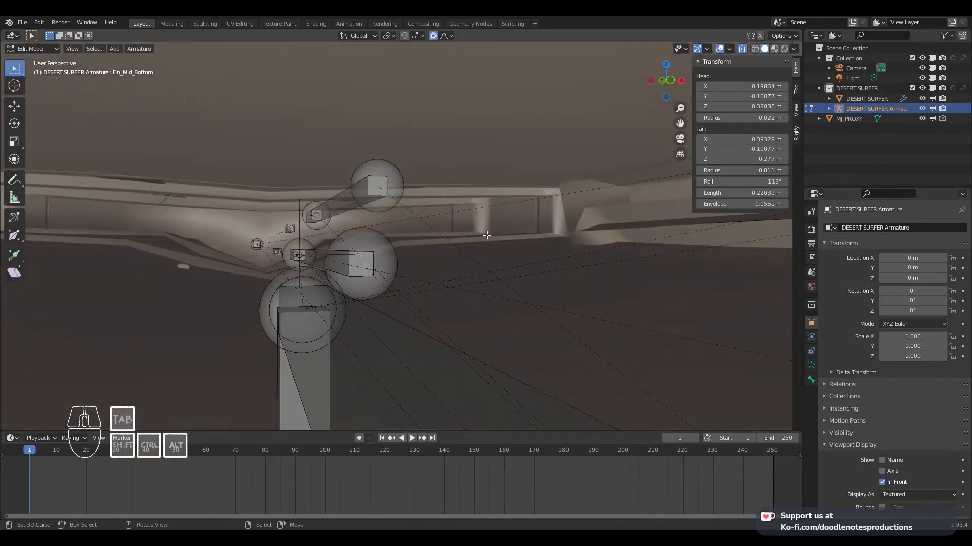
pyautogui.press('KP_Decimal')
pyautogui.press('KP_1')
pyautogui.hotkey('ctrl', 'z')
pyautogui.scroll(3, 485, 235)
# Extrude a new bone about 0.05 m along global X from each head of Fin_Mid_Bottom and Fin_Mid_Top
pyautogui.rightClick(410, 247)
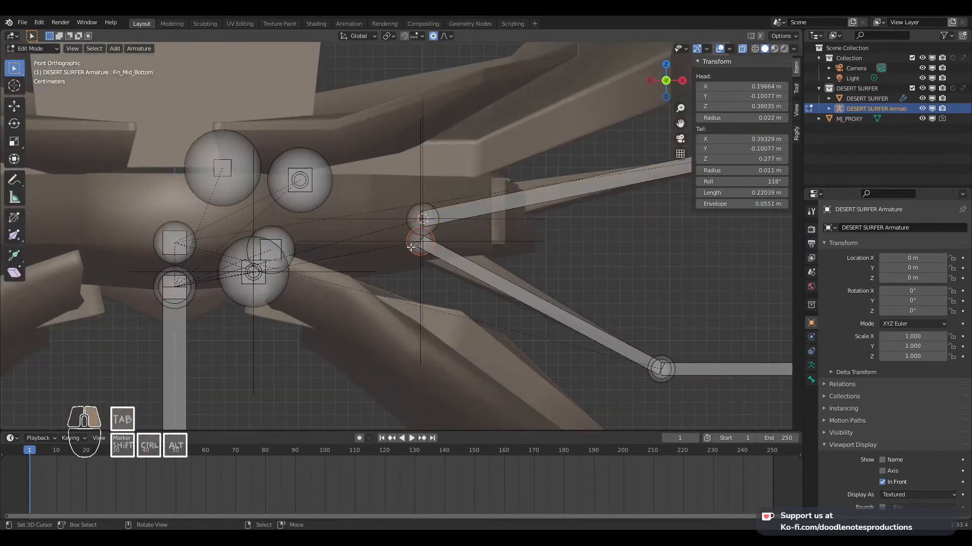
pyautogui.keyDown('shift'); pyautogui.rightClick(423, 219); pyautogui.keyUp('shift')
pyautogui.press('g')
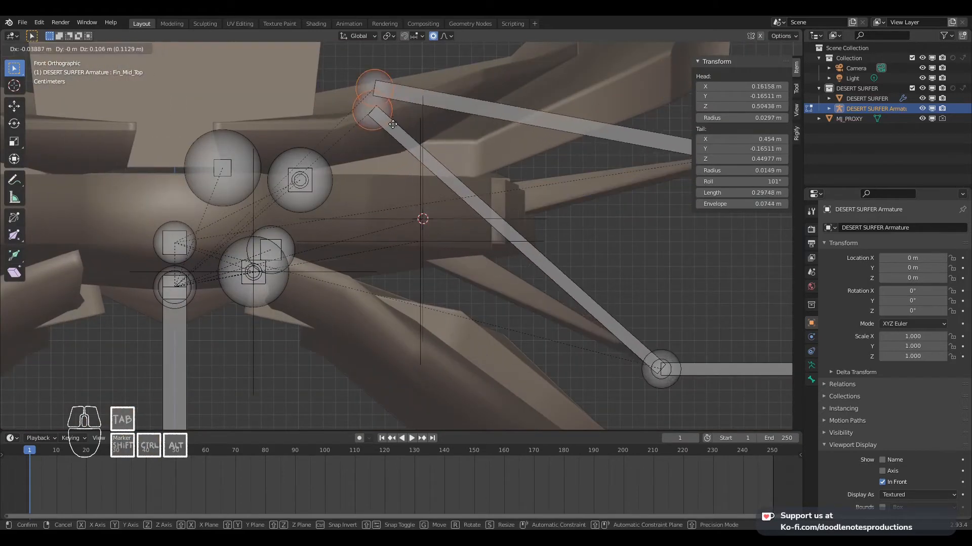
pyautogui.rightClick(452, 267)
pyautogui.press('e')
pyautogui.press('y')
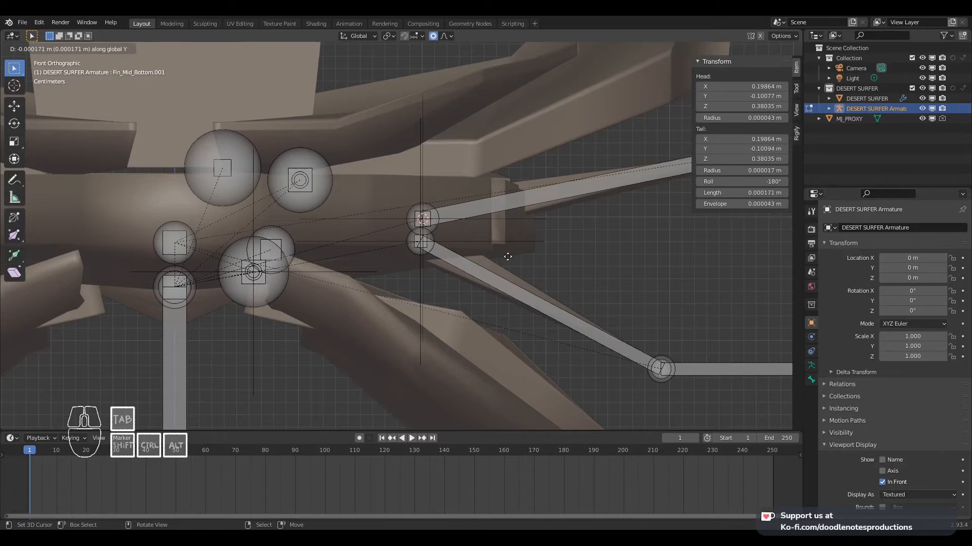
pyautogui.press('x')
pyautogui.click(514, 250)
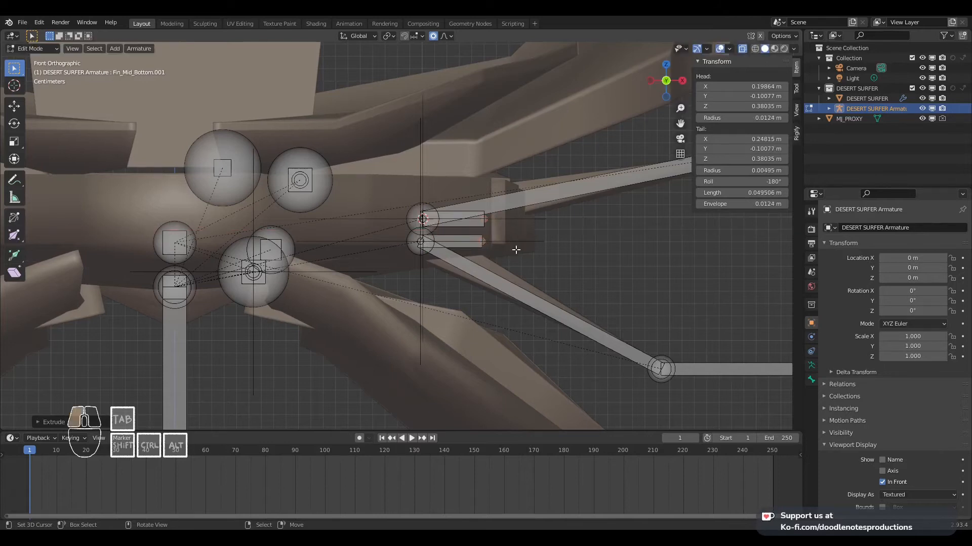
pyautogui.rightClick(474, 230)
# Return the armature to Pose Mode and examine the two new bones at the heads of the mid fins
pyautogui.moveTo(458, 192); pyautogui.dragTo(439, 204, button='middle')
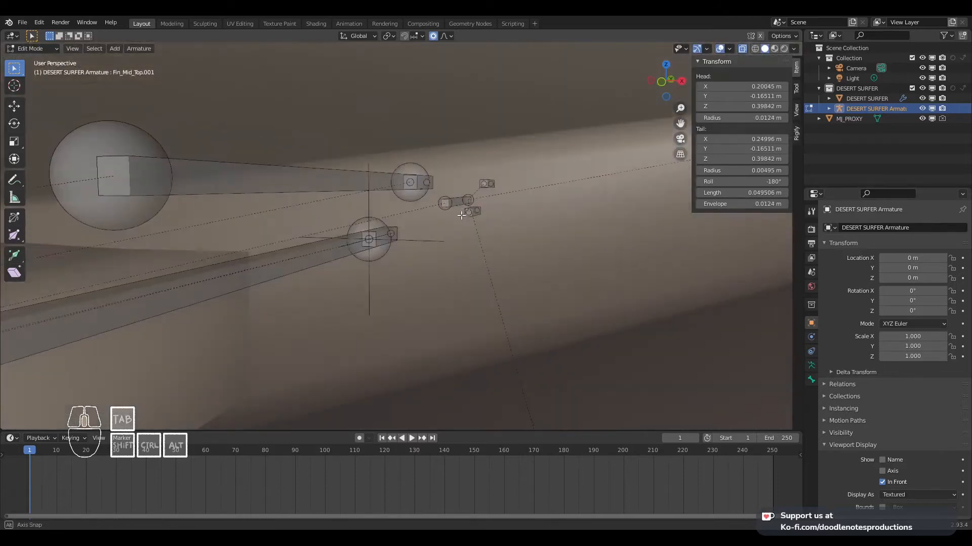
pyautogui.scroll(-5, 449, 228)
pyautogui.press('Tab')
pyautogui.keyDown('shift'); pyautogui.moveTo(377, 278); pyautogui.dragTo(407, 234, button='middle'); pyautogui.keyUp('shift')
pyautogui.scroll(5, 407, 234)
pyautogui.hotkey('ctrl', 'Tab')
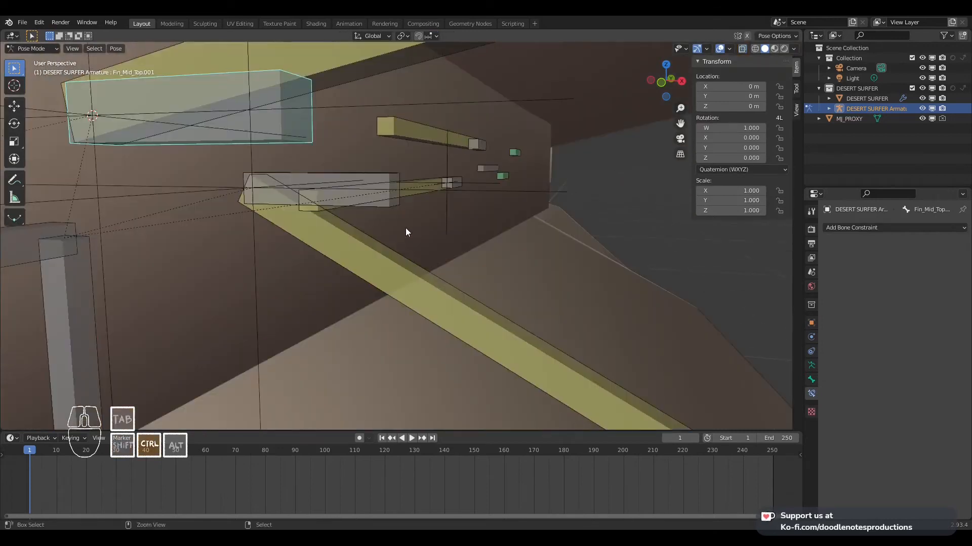
pyautogui.hotkey('ctrl', 'Tab')
pyautogui.hotkey('ctrl', 'Tab')
pyautogui.scroll(-5, 354, 206)
pyautogui.scroll(6, 395, 222)
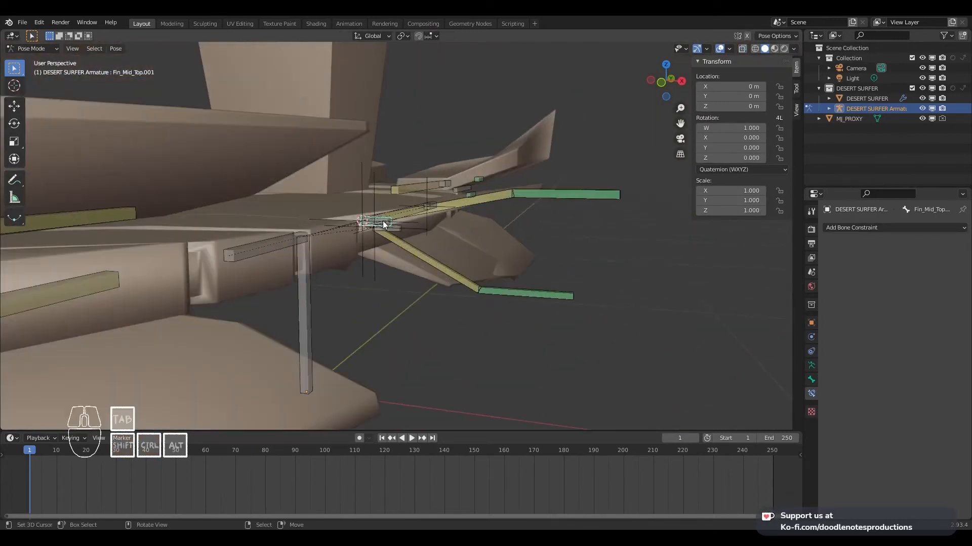
pyautogui.keyDown('shift'); pyautogui.moveTo(380, 213); pyautogui.dragTo(396, 261, button='middle'); pyautogui.keyUp('shift')
pyautogui.keyDown('shift'); pyautogui.moveTo(329, 284); pyautogui.dragTo(372, 269, button='middle'); pyautogui.keyUp('shift')
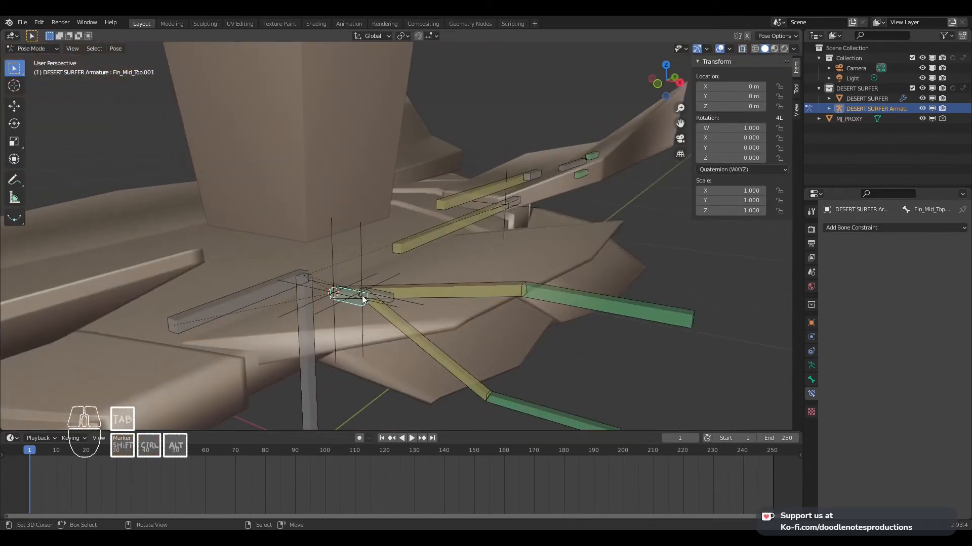
pyautogui.rightClick(372, 294)
pyautogui.rightClick(372, 293)
pyautogui.moveTo(356, 302); pyautogui.dragTo(393, 268, button='middle')
# Compare the Limit Location settings on Fin_Mid_Bottom_IK with the new bone at the head of Fin_Mid_Top
pyautogui.rightClick(547, 295)
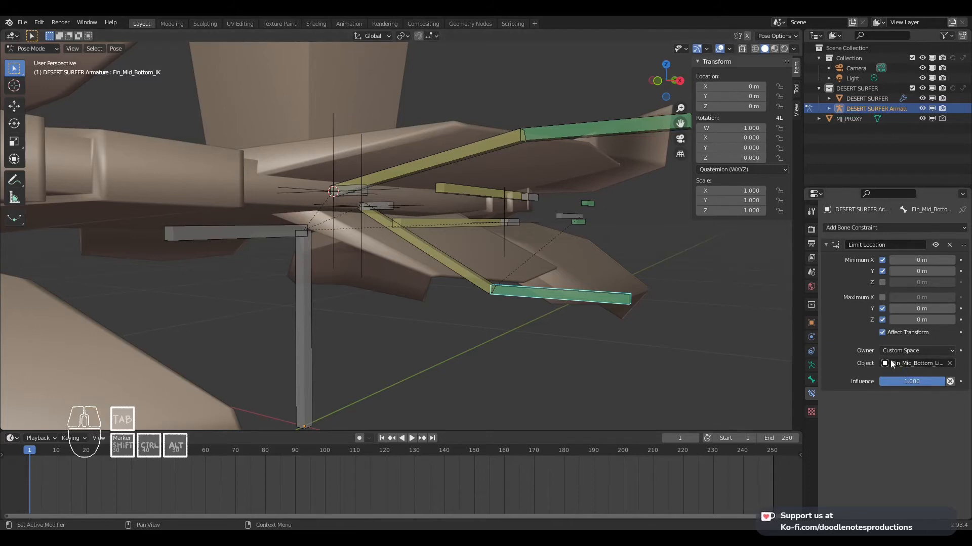
pyautogui.click(355, 186)
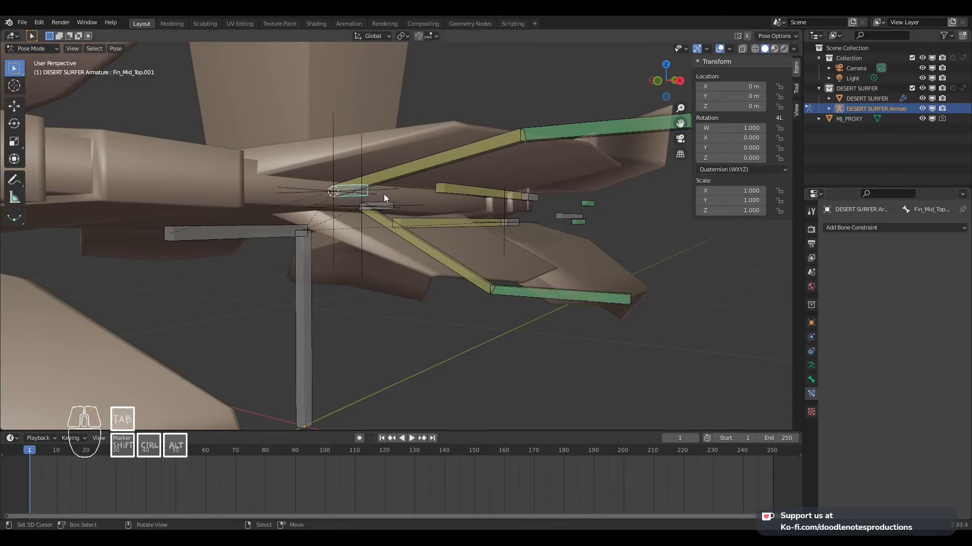
pyautogui.click(579, 300)
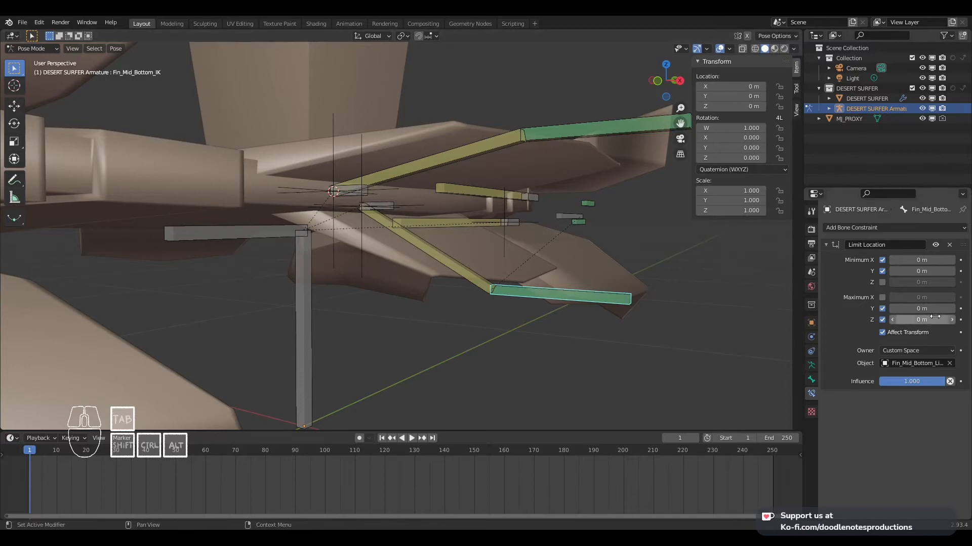
pyautogui.click(363, 191)
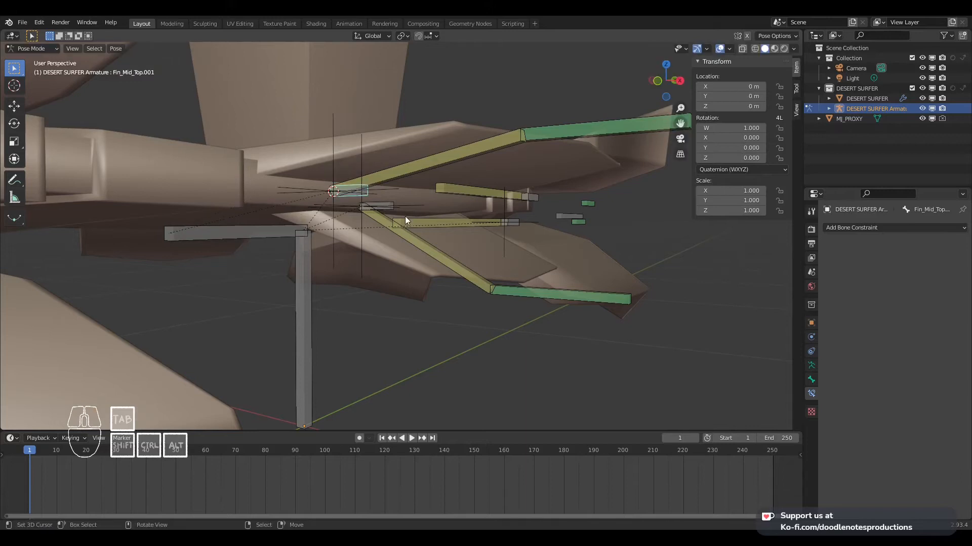
# Test-move Fin_Mid_Bottom_IK upward twice to check its location limits, cancelling each move
pyautogui.click(577, 299)
pyautogui.press('g')
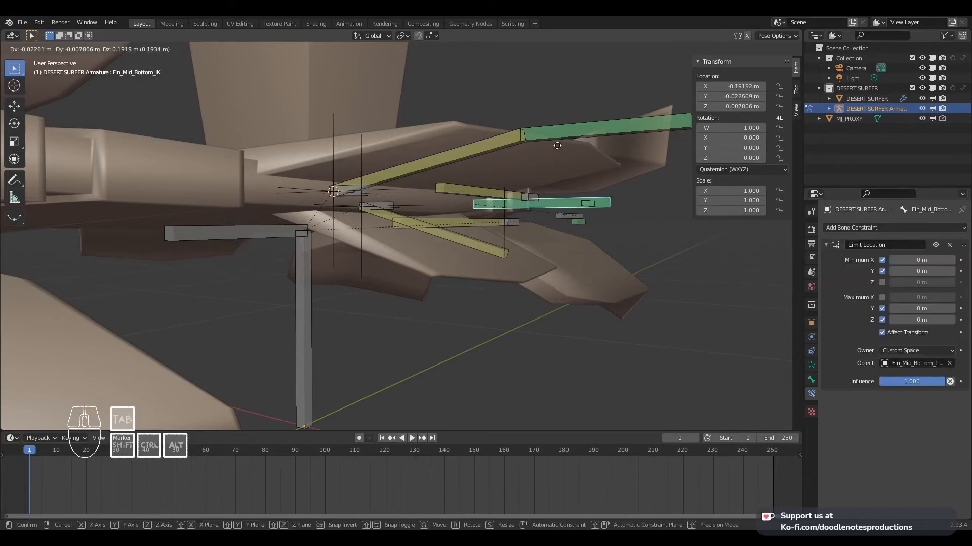
pyautogui.rightClick(557, 145)
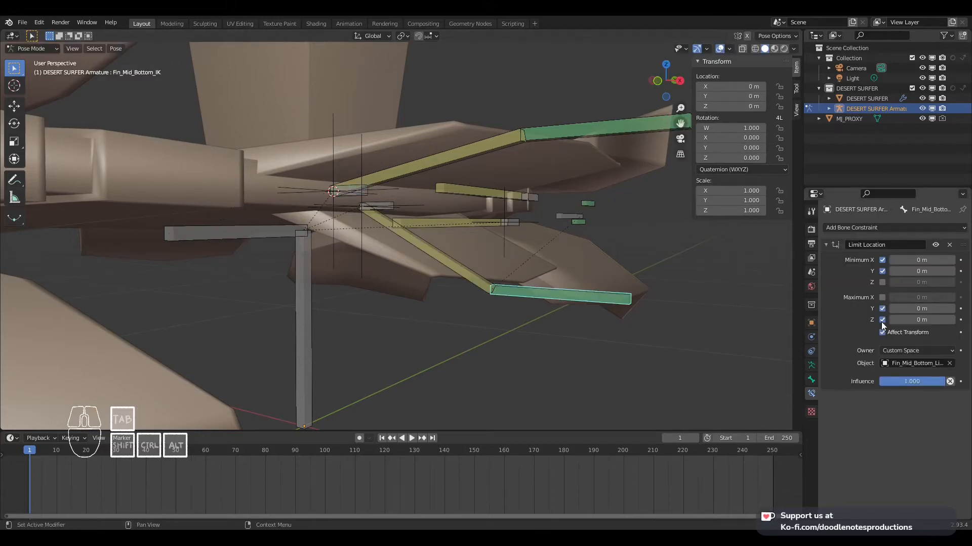
pyautogui.press('g')
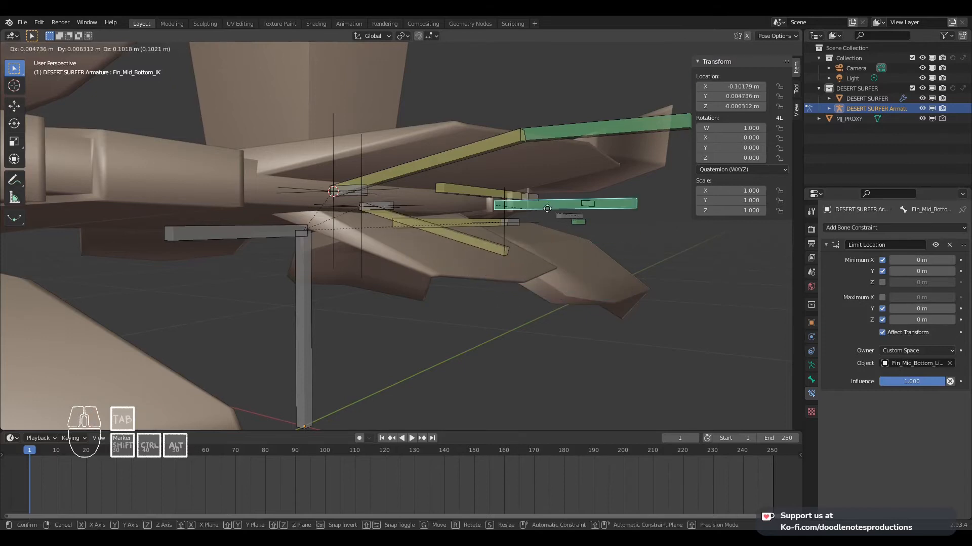
pyautogui.rightClick(440, 164)
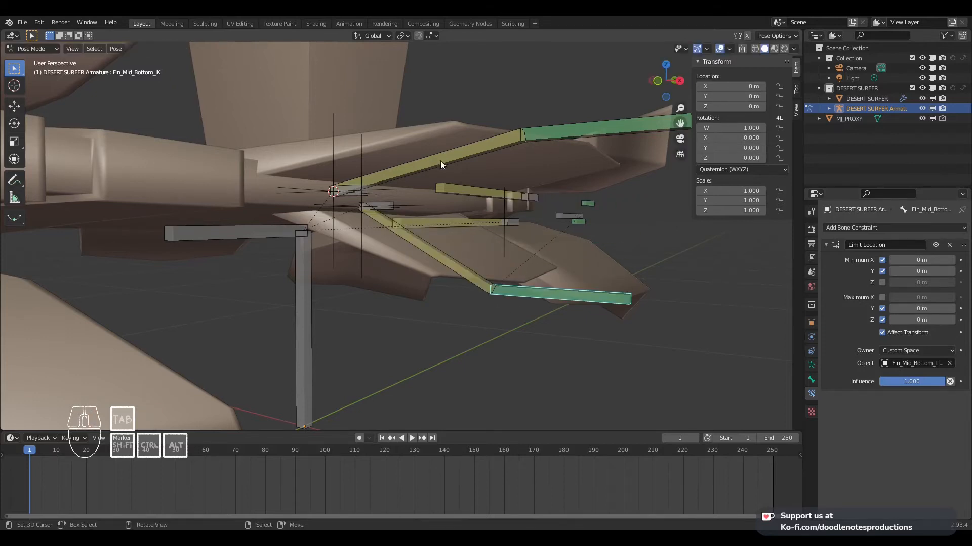
# Select and frame the new bone at the head of Fin_Mid_Top, check its orientation, and save the file
pyautogui.click(354, 191)
pyautogui.moveTo(352, 184); pyautogui.dragTo(358, 209, button='middle')
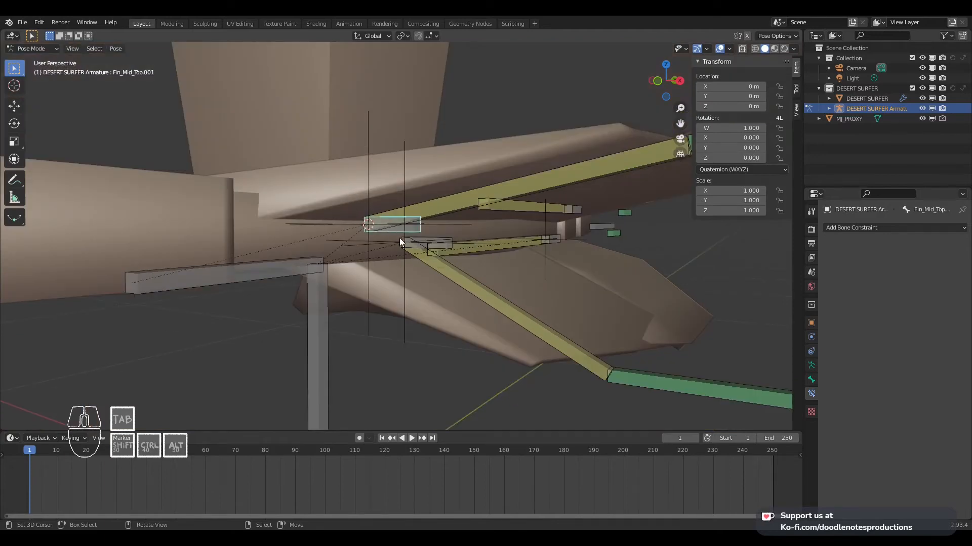
pyautogui.moveTo(428, 265)
pyautogui.keyDown('shift'); pyautogui.mouseDown(button='middle')
pyautogui.moveTo(539, 305)
pyautogui.moveTo(372, 271)
pyautogui.moveTo(435, 271)
pyautogui.moveTo(426, 280)
pyautogui.mouseUp(button='middle'); pyautogui.keyUp('shift')
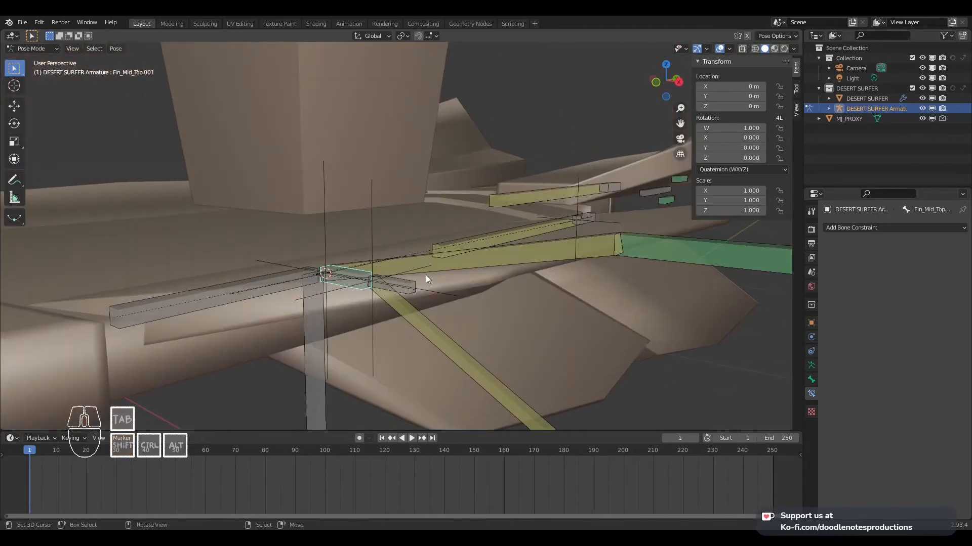
pyautogui.press('KP_Decimal')
pyautogui.scroll(-5, 424, 260)
pyautogui.keyDown('shift'); pyautogui.moveTo(463, 361); pyautogui.dragTo(432, 314, button='middle'); pyautogui.keyUp('shift')
pyautogui.scroll(2, 432, 319)
pyautogui.hotkey('ctrl', 's')
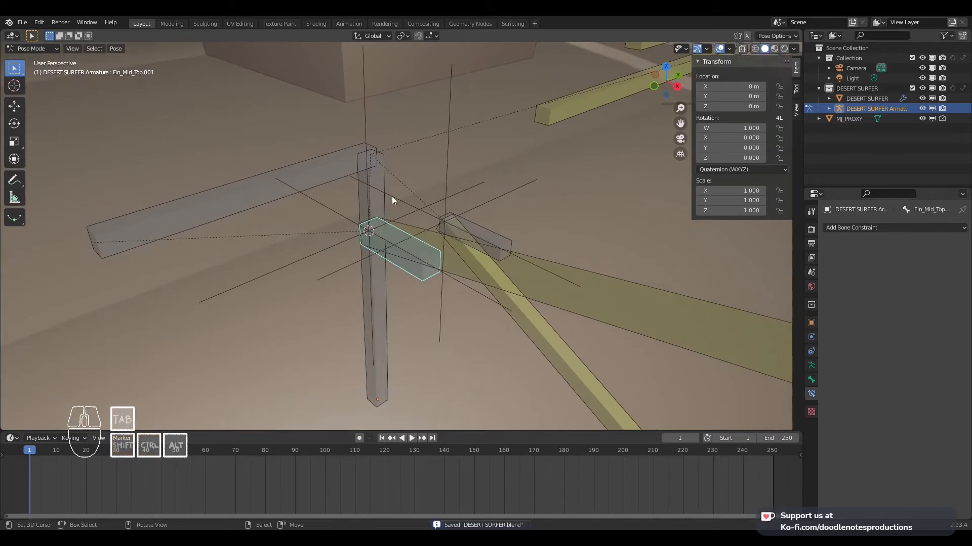
# Switch to Object Mode, select the empty at the head of Fin_Mid_Top, and copy its name, Fin_Mid_Top_LimitLoc, without changing it
pyautogui.press('Tab')
pyautogui.click(365, 99)
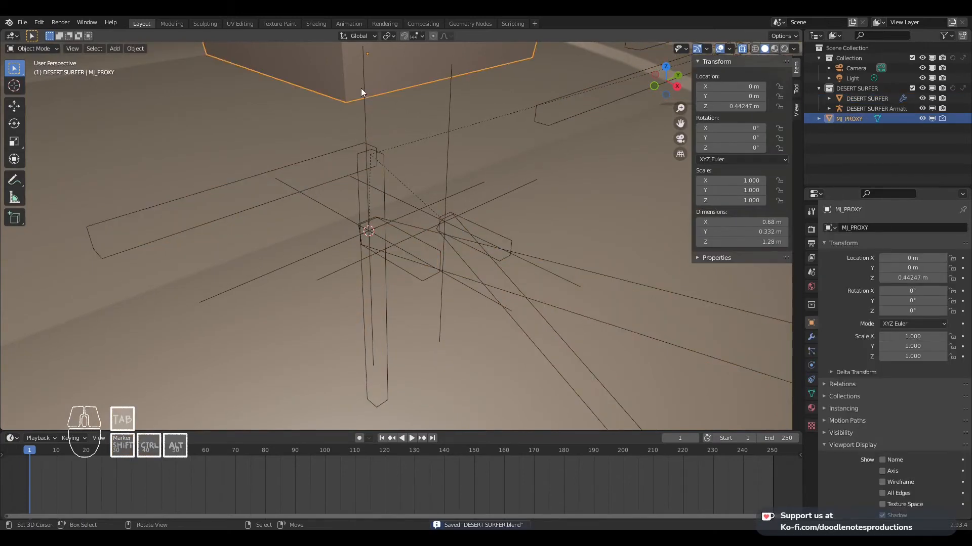
pyautogui.click(361, 88)
pyautogui.click(366, 103)
pyautogui.scroll(-1, 404, 187)
pyautogui.moveTo(400, 202); pyautogui.dragTo(373, 220, button='middle')
pyautogui.press('F2')
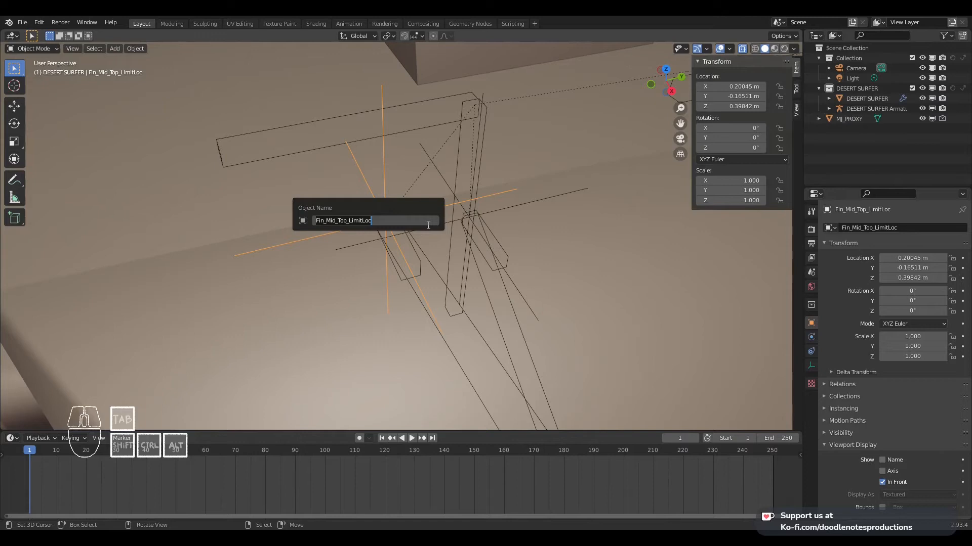
pyautogui.hotkey('ctrl', 'c')
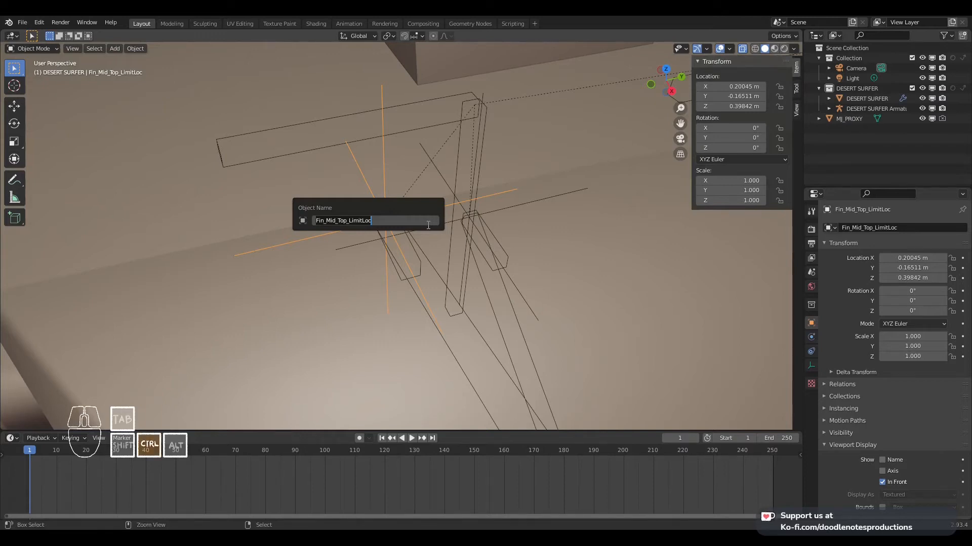
pyautogui.press('Escape')
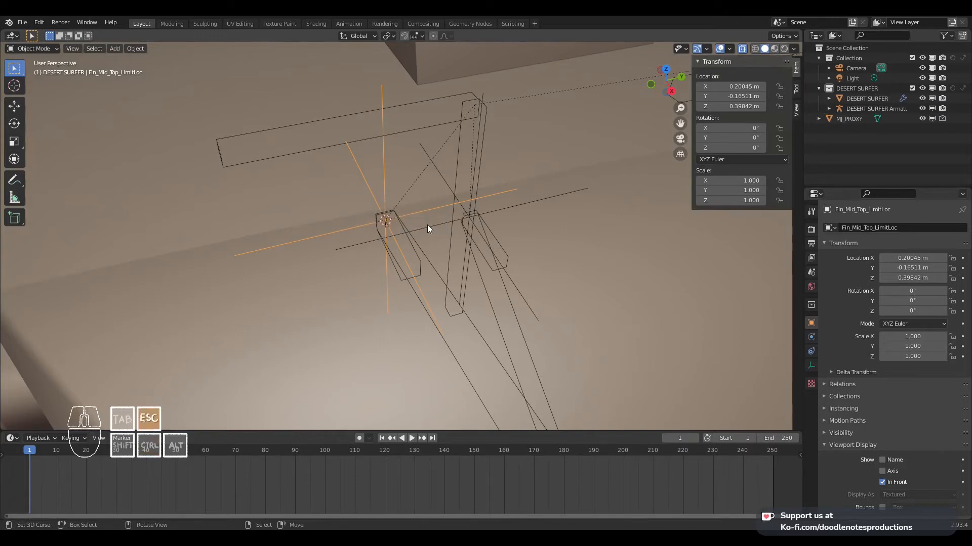
# Return the armature to Pose Mode, rename the new bone at the head of Fin_Mid_Top as Fin_Mid_Top_LimitLoc.L, and save the file
pyautogui.moveTo(427, 225); pyautogui.dragTo(401, 272, button='middle')
pyautogui.click(407, 259)
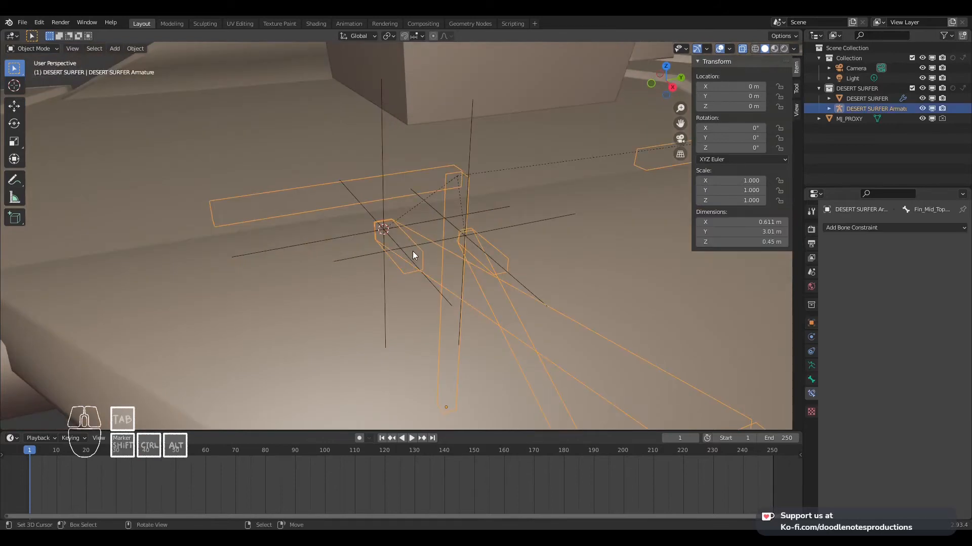
pyautogui.hotkey('ctrl', 'Tab')
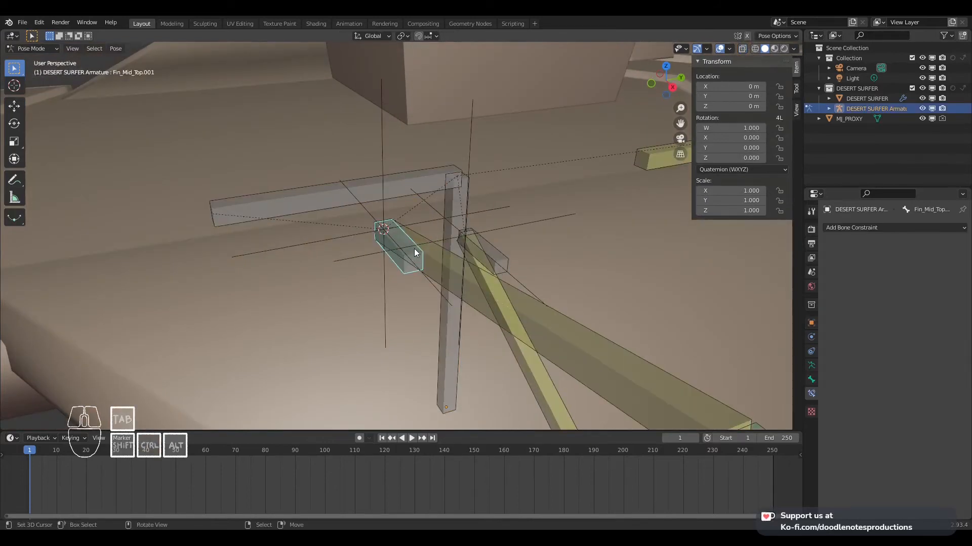
pyautogui.press('F2')
pyautogui.hotkey('ctrl', 'v')
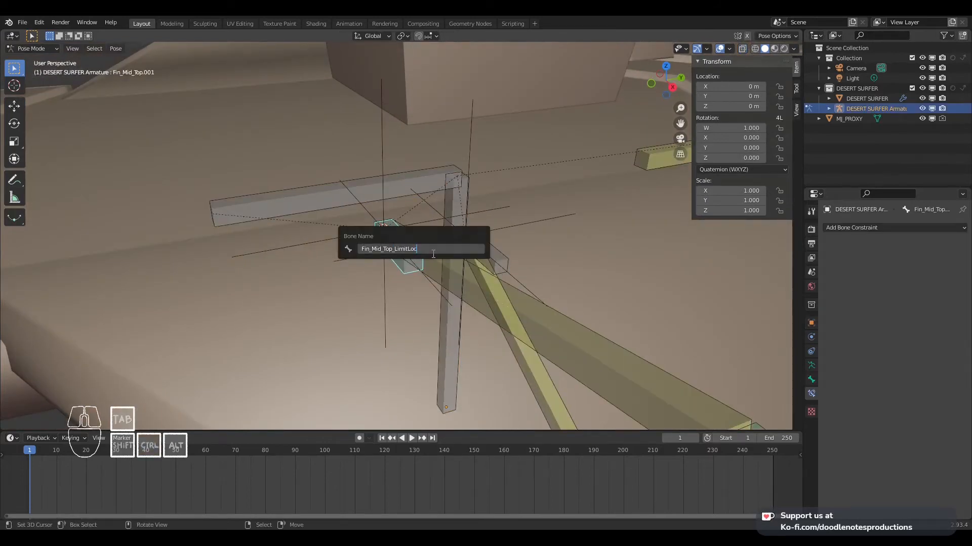
pyautogui.press('Return')
pyautogui.hotkey('ctrl', 's')
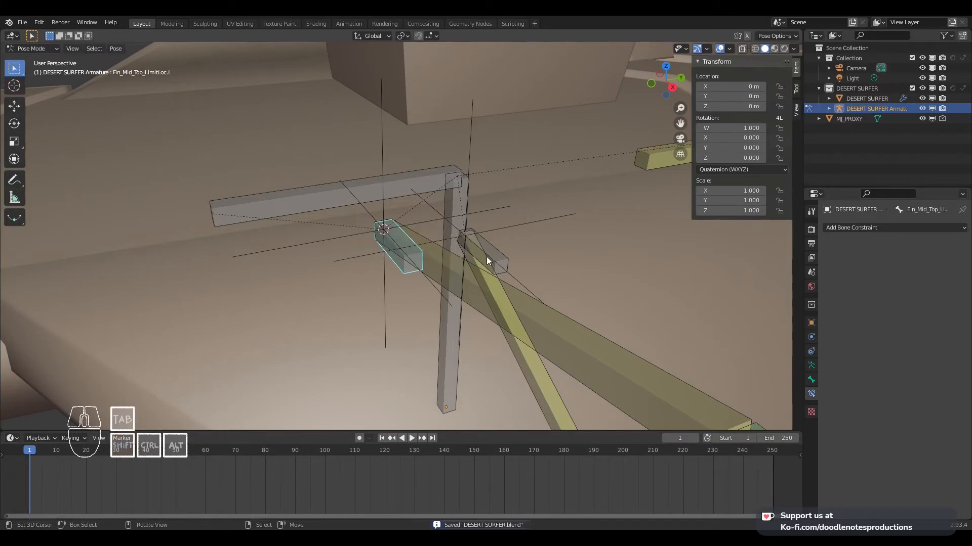
# Select the new bone at the head of Fin_Mid_Bottom and examine its placement from both sides
pyautogui.click(496, 253)
pyautogui.keyDown('shift'); pyautogui.moveTo(531, 260); pyautogui.dragTo(381, 221, button='middle'); pyautogui.keyUp('shift')
pyautogui.scroll(5, 387, 217)
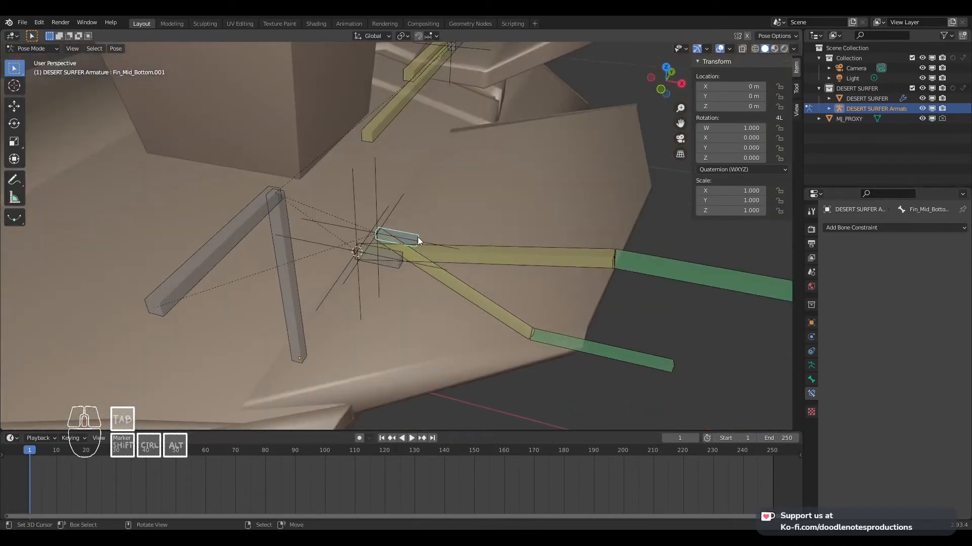
pyautogui.scroll(-6, 372, 244)
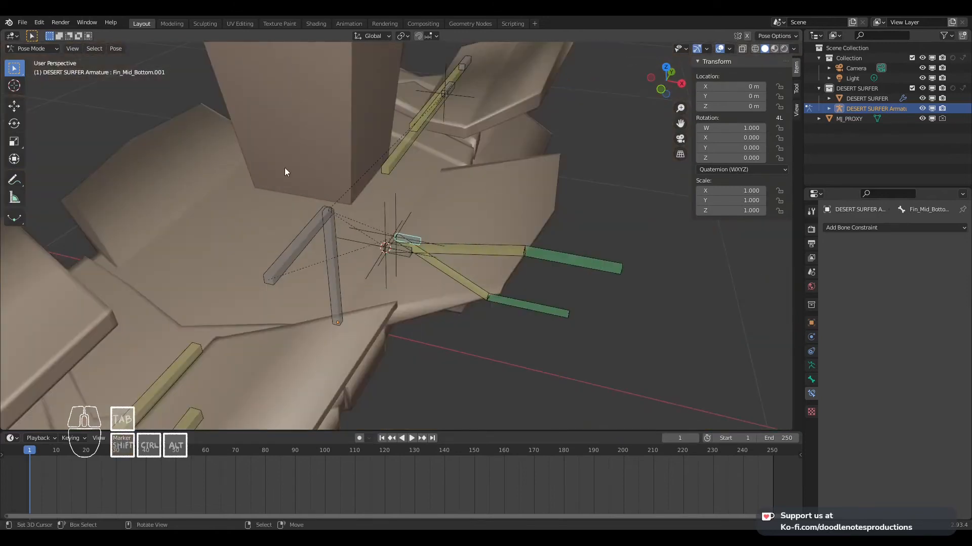
pyautogui.scroll(6, 310, 241)
pyautogui.moveTo(499, 255); pyautogui.dragTo(369, 254, button='middle')
pyautogui.scroll(-3, 369, 254)
pyautogui.moveTo(445, 277); pyautogui.dragTo(435, 258, button='middle')
pyautogui.scroll(3, 376, 259)
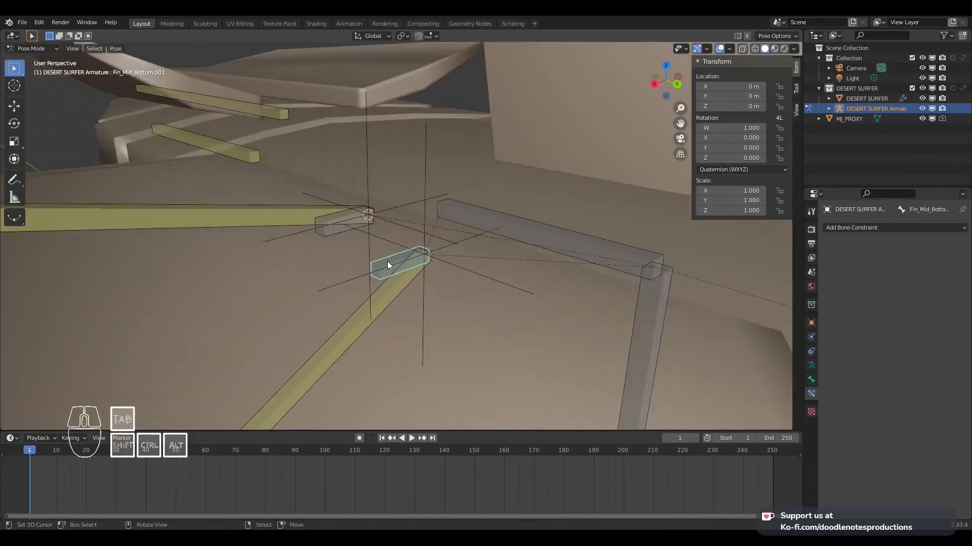
# In Object Mode, select the empty at the head of Fin_Mid_Bottom and copy its name, Fin_Mid_Bottom_LimitLoc
pyautogui.hotkey('ctrl', 'Tab')
pyautogui.click(425, 189)
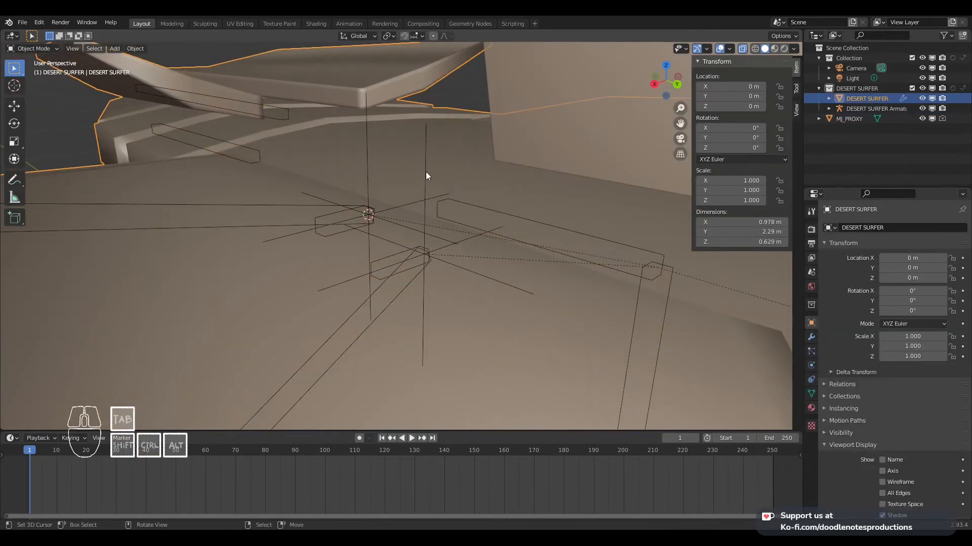
pyautogui.click(426, 147)
pyautogui.press('F2')
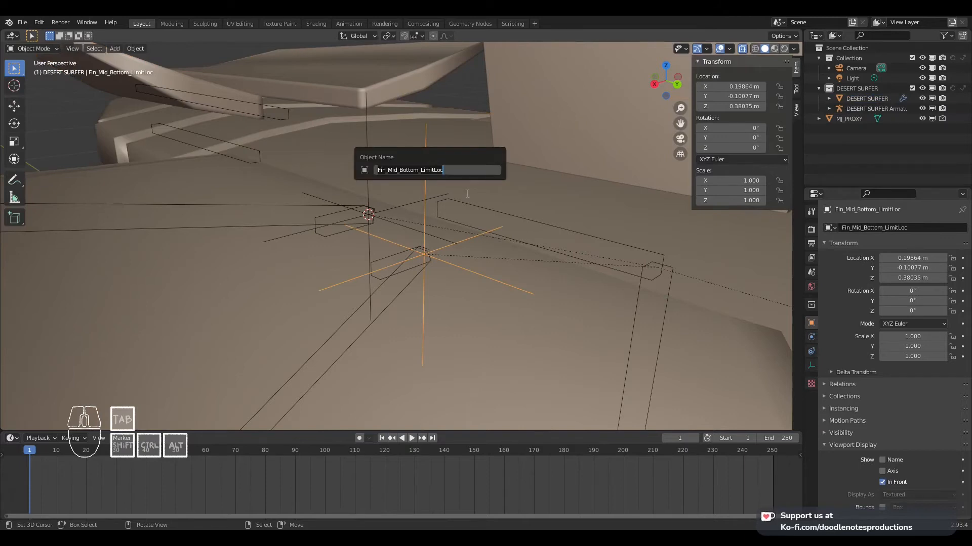
pyautogui.hotkey('ctrl', 'c')
# Return the armature to Pose Mode, rename the new bone at the head of Fin_Mid_Bottom as Fin_Mid_Bottom_LimitLoc.L, and save the file
pyautogui.click(411, 246)
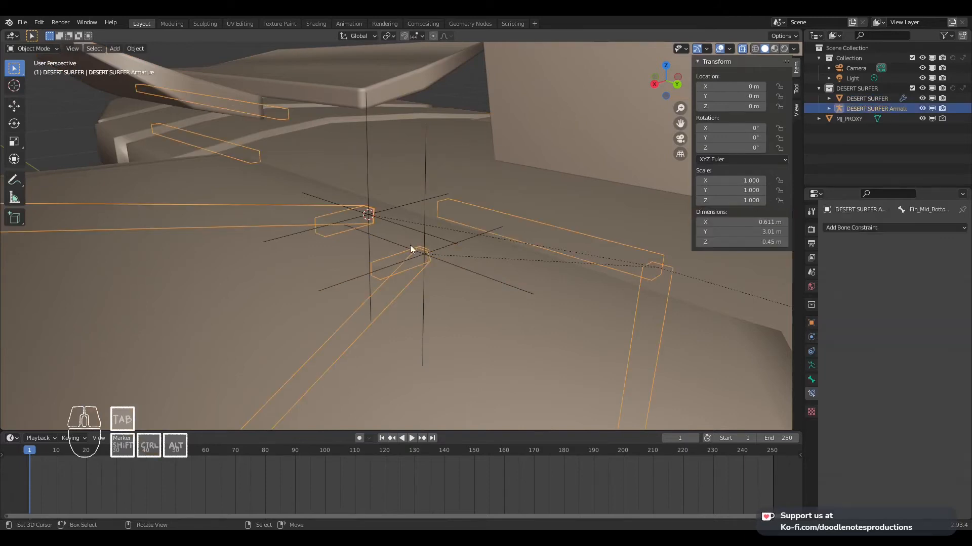
pyautogui.hotkey('ctrl', 'Tab')
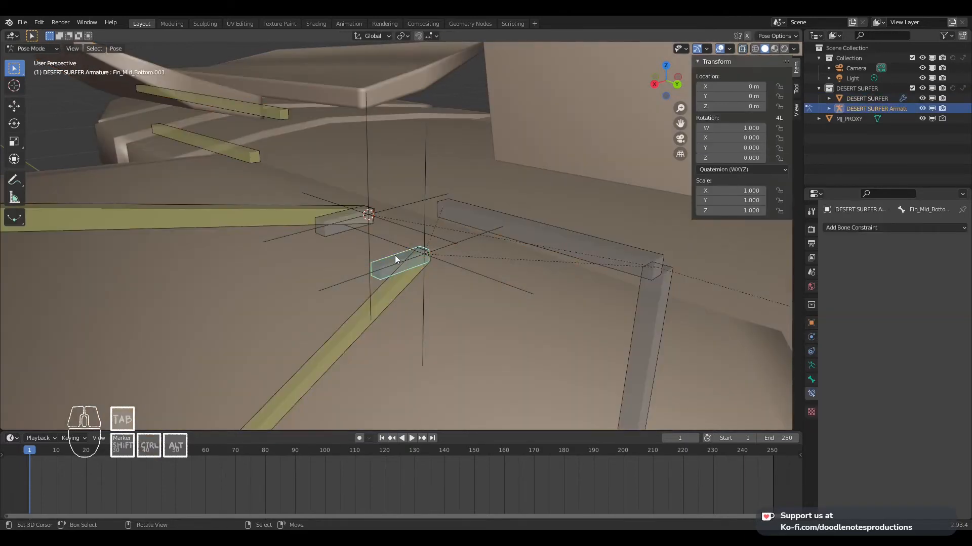
pyautogui.press('F2')
pyautogui.hotkey('ctrl', 'v')
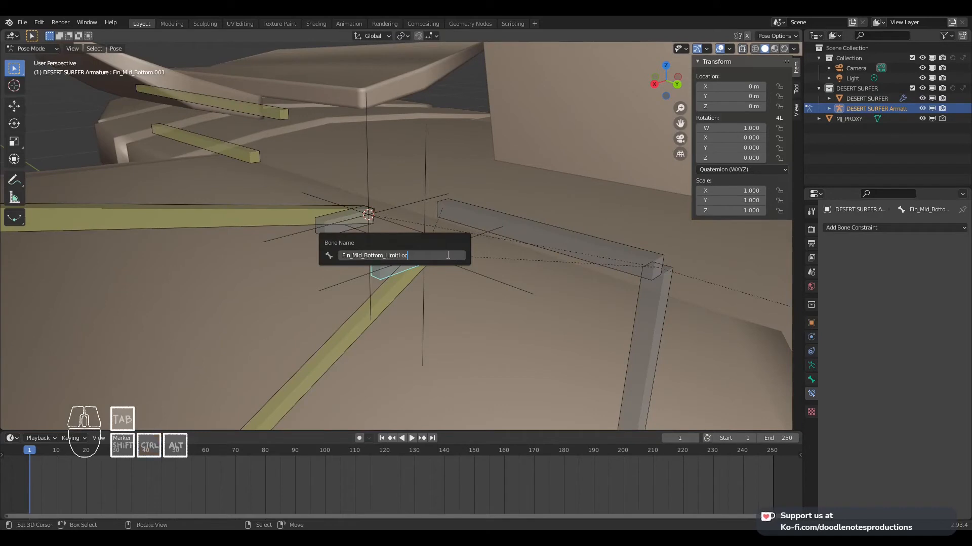
pyautogui.press('Return')
pyautogui.hotkey('ctrl', 's')
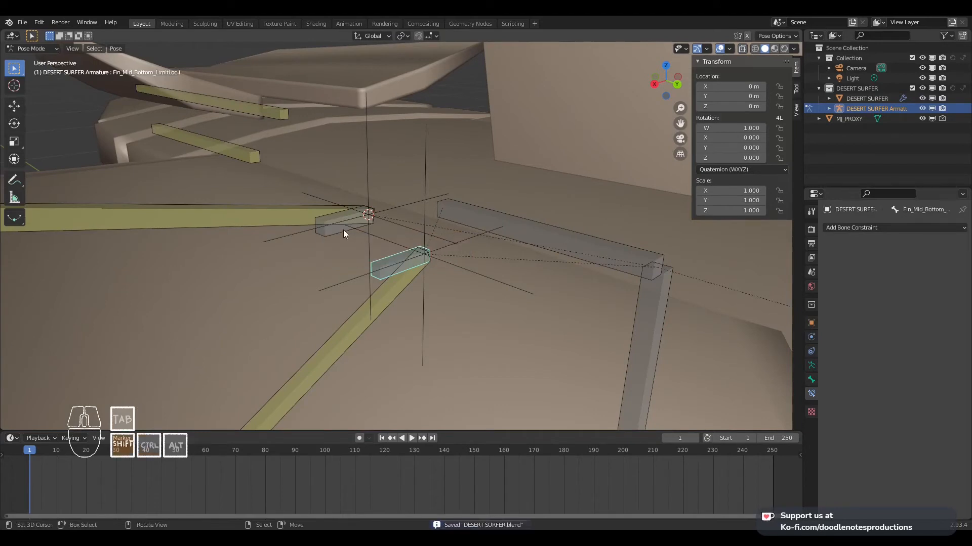
# Try to parent both mid fin LimitLoc bones to the BODY bone in Edit Mode, and check the two bones
pyautogui.keyDown('shift'); pyautogui.click(339, 233); pyautogui.keyUp('shift')
pyautogui.scroll(-5, 338, 232)
pyautogui.keyDown('shift'); pyautogui.click(493, 242); pyautogui.keyUp('shift')
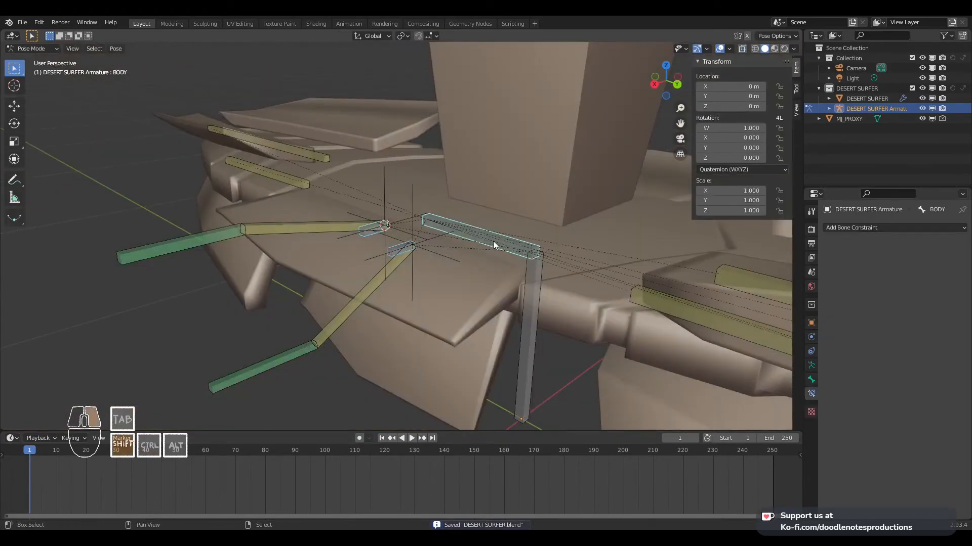
pyautogui.press('Tab')
pyautogui.hotkey('ctrl', 'p')
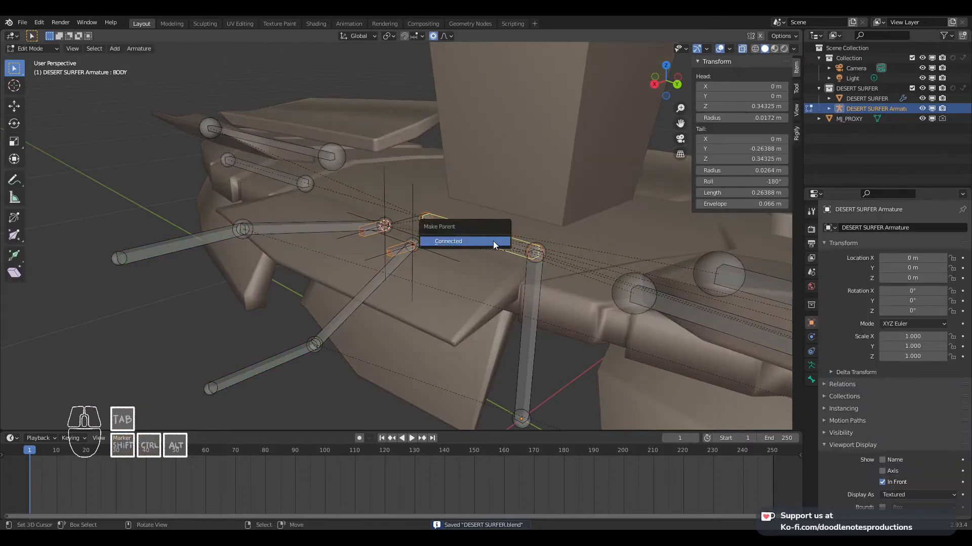
pyautogui.press('Return')
pyautogui.scroll(2, 464, 258)
pyautogui.rightClick(354, 234)
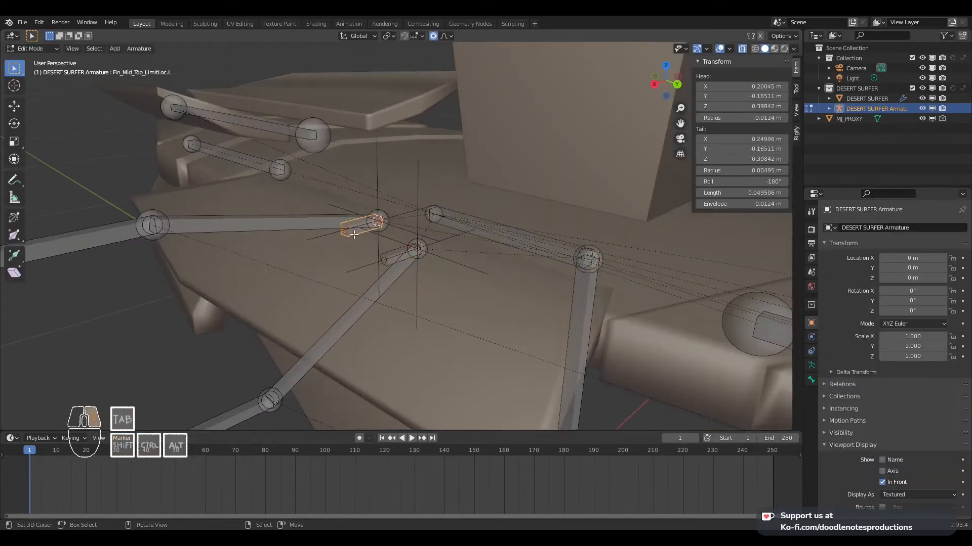
pyautogui.rightClick(387, 253)
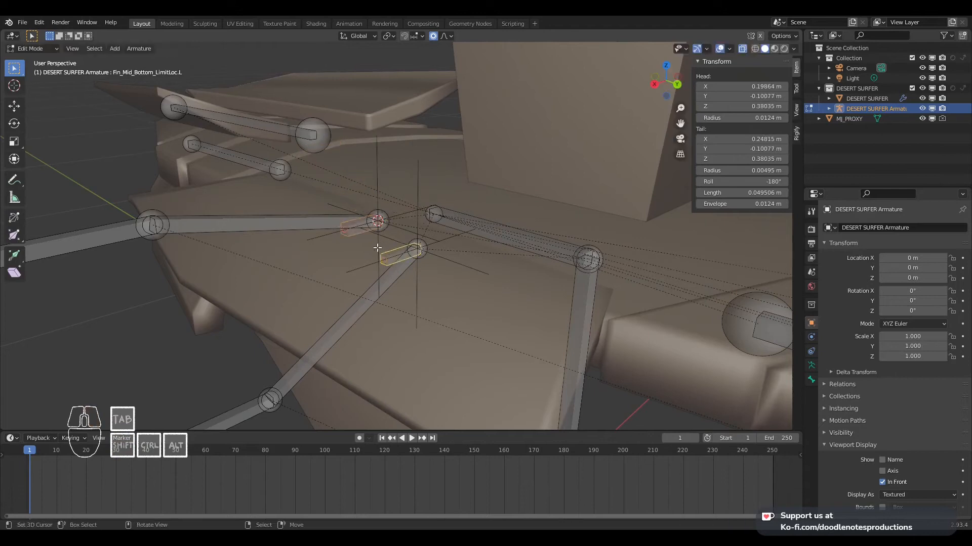
pyautogui.moveTo(387, 252); pyautogui.dragTo(486, 273, button='middle')
# In Pose Mode, set the Limit Location custom space of Fin_Mid_Top_IK to the DESERT SURFER Armature's Fin_Mid_Top_LimitLoc.L bone
pyautogui.hotkey('ctrl', 'Tab')
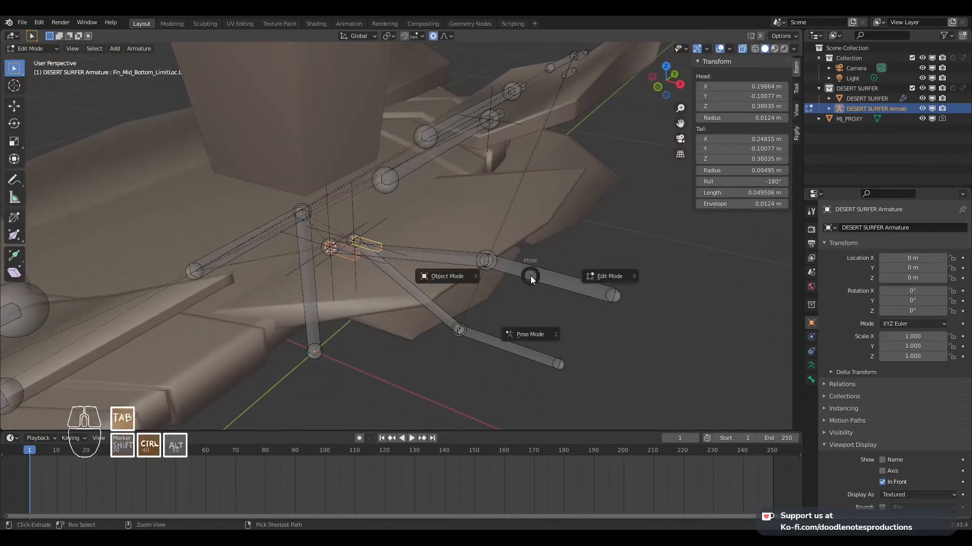
pyautogui.hotkey('ctrl', 'Tab')
pyautogui.click(557, 322)
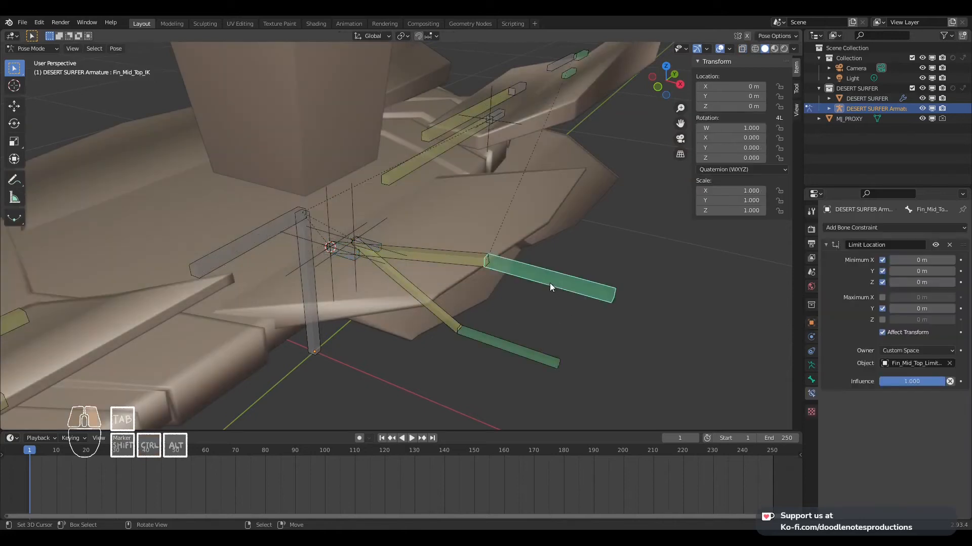
pyautogui.click(915, 363)
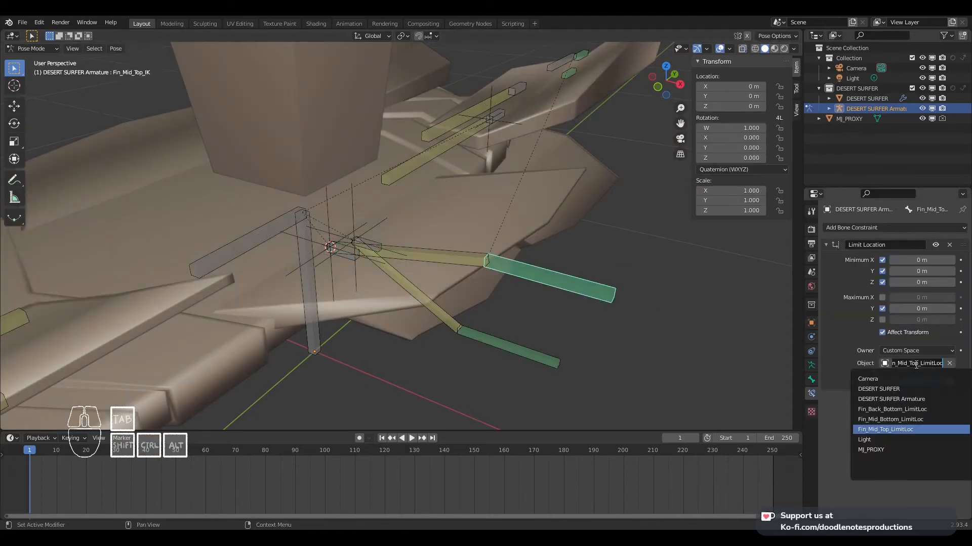
pyautogui.click(910, 396)
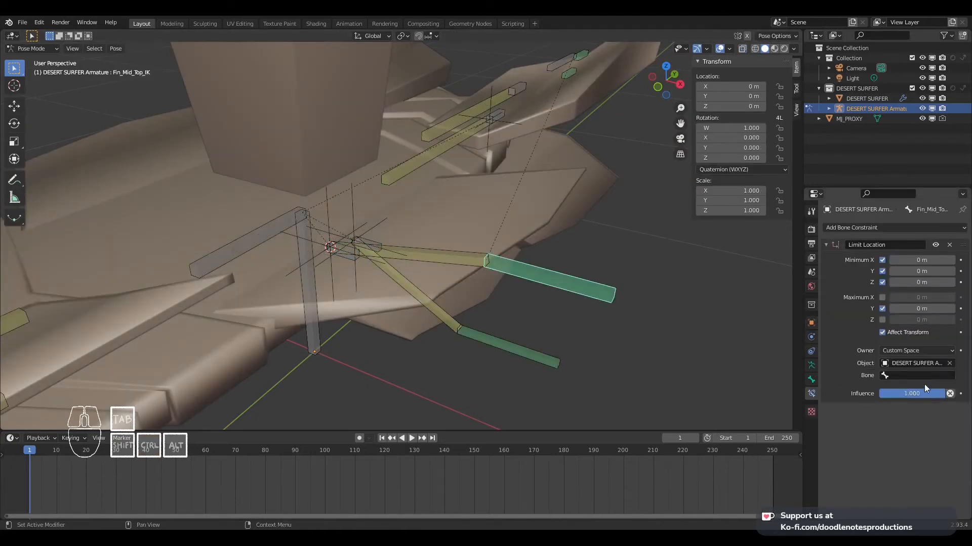
pyautogui.click(923, 378)
pyautogui.write('limitl')
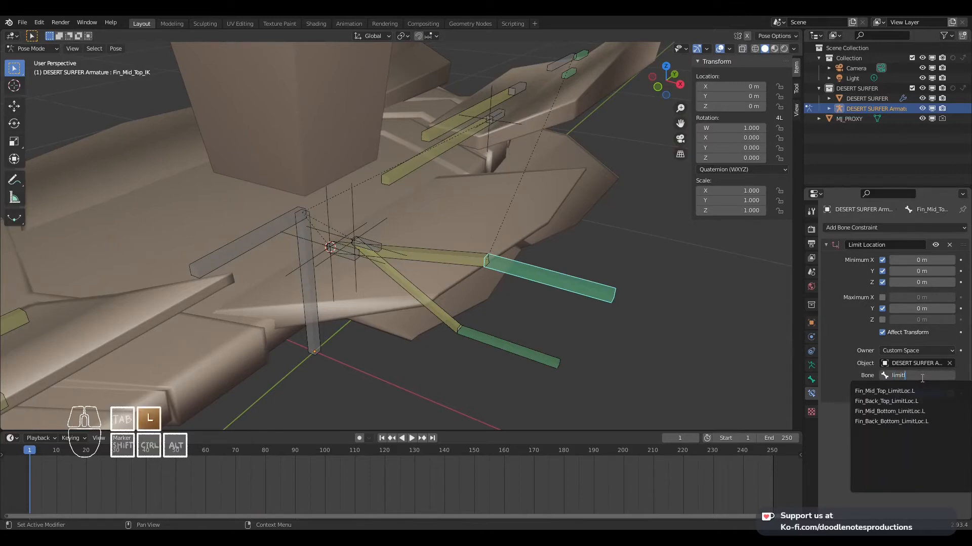
pyautogui.write('o')
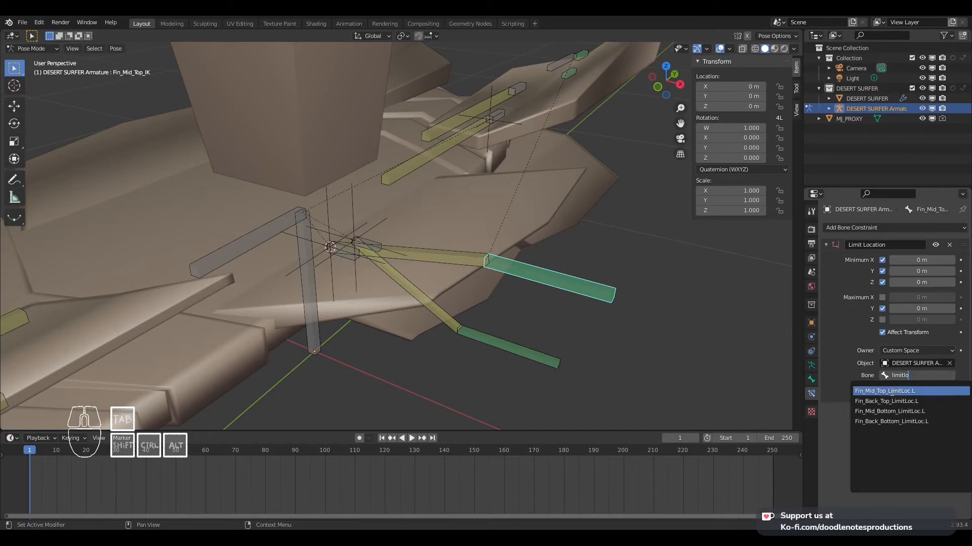
pyautogui.click(892, 392)
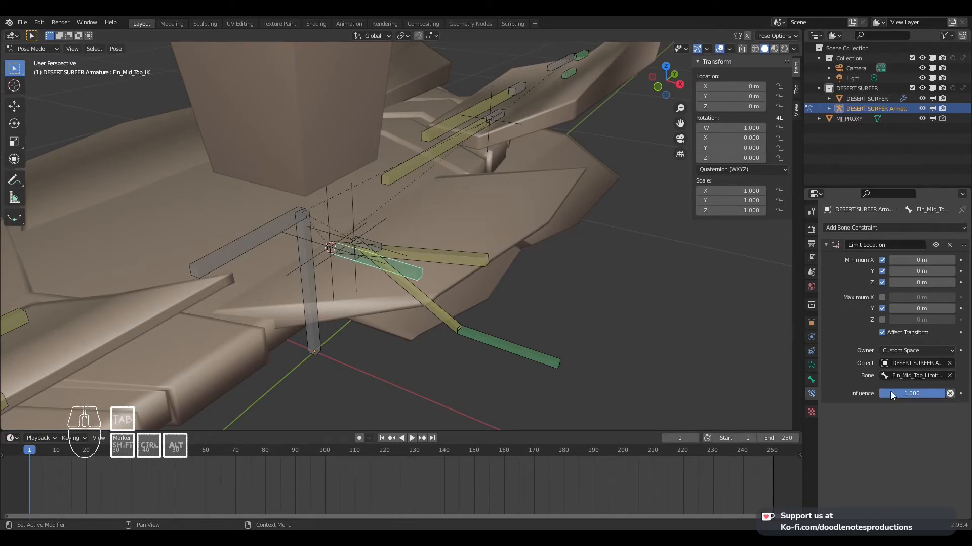
# Compare the axes of the mid fin IK bones with those of their LimitLoc bones, including from above
pyautogui.moveTo(463, 263); pyautogui.dragTo(321, 247, button='middle')
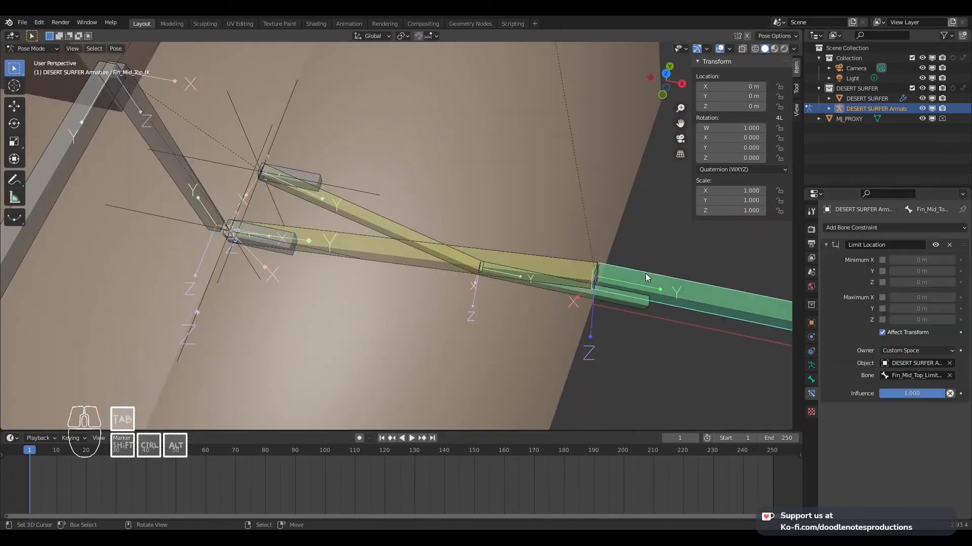
pyautogui.press('KP_7')
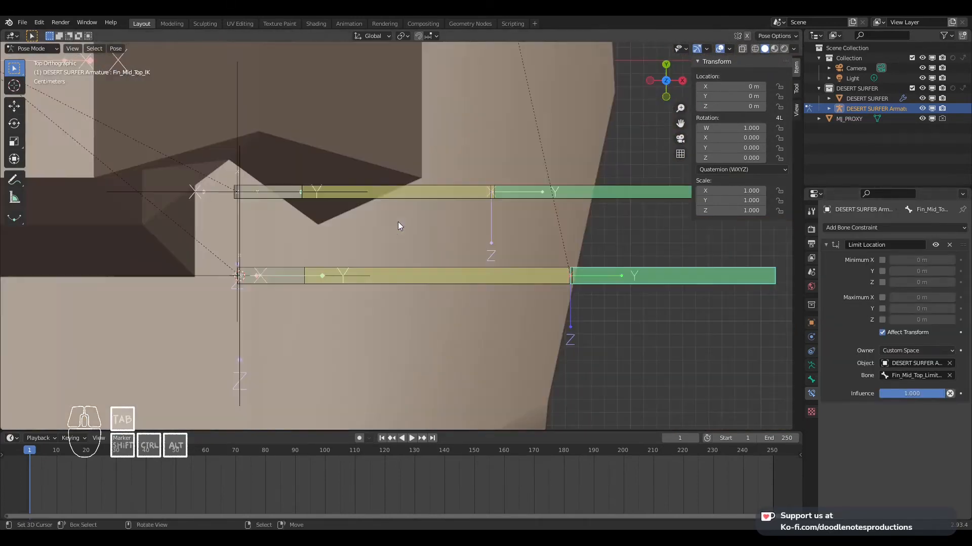
pyautogui.scroll(-1, 398, 221)
pyautogui.keyDown('shift'); pyautogui.moveTo(332, 252); pyautogui.dragTo(368, 167, button='middle'); pyautogui.keyUp('shift')
# Select Fin_Mid_Bottom_LimitLoc.L and Fin_Mid_Top_LimitLoc.L together, save the file, and check their alignment from above
pyautogui.rightClick(358, 204)
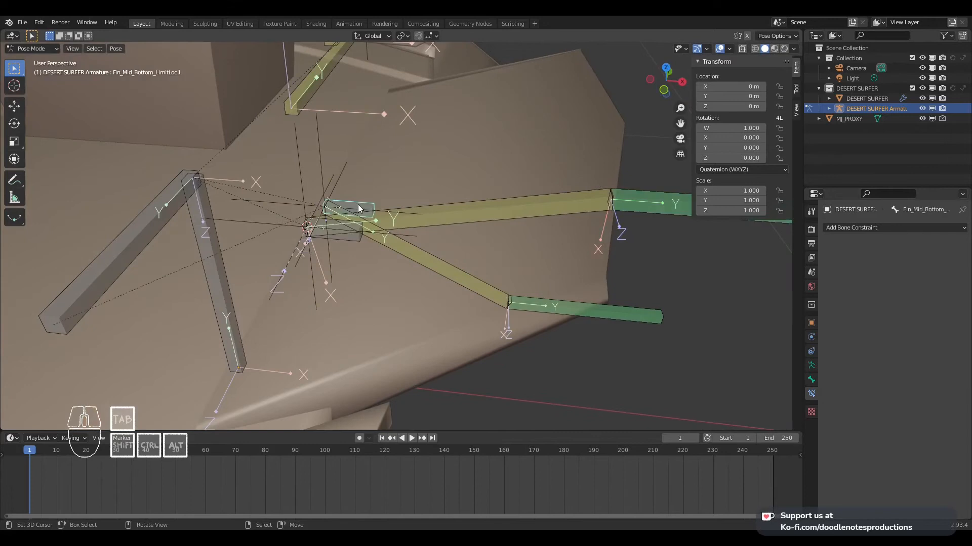
pyautogui.keyDown('shift'); pyautogui.rightClick(349, 238); pyautogui.keyUp('shift')
pyautogui.hotkey('ctrl', 's')
pyautogui.press('KP_7')
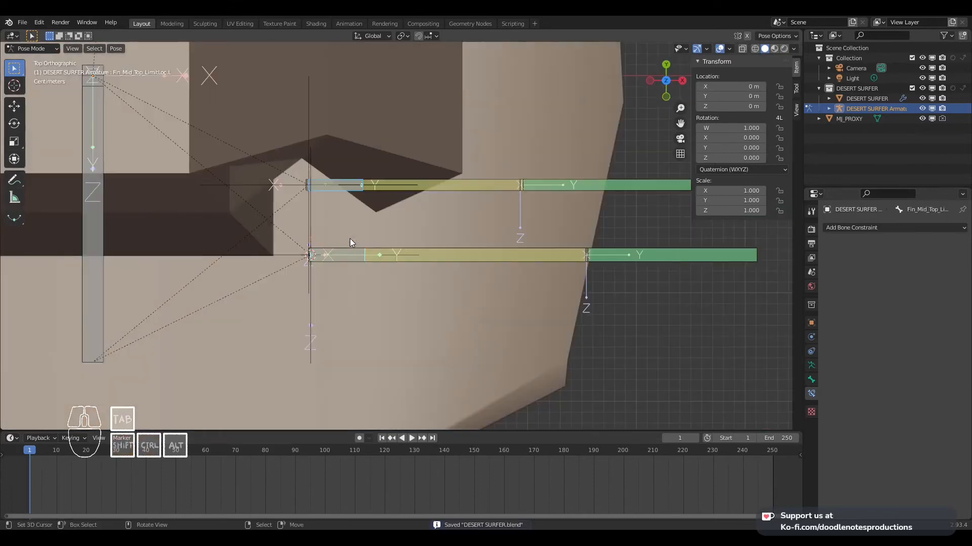
pyautogui.keyDown('shift'); pyautogui.moveTo(366, 227); pyautogui.dragTo(391, 196, button='middle'); pyautogui.keyUp('shift')
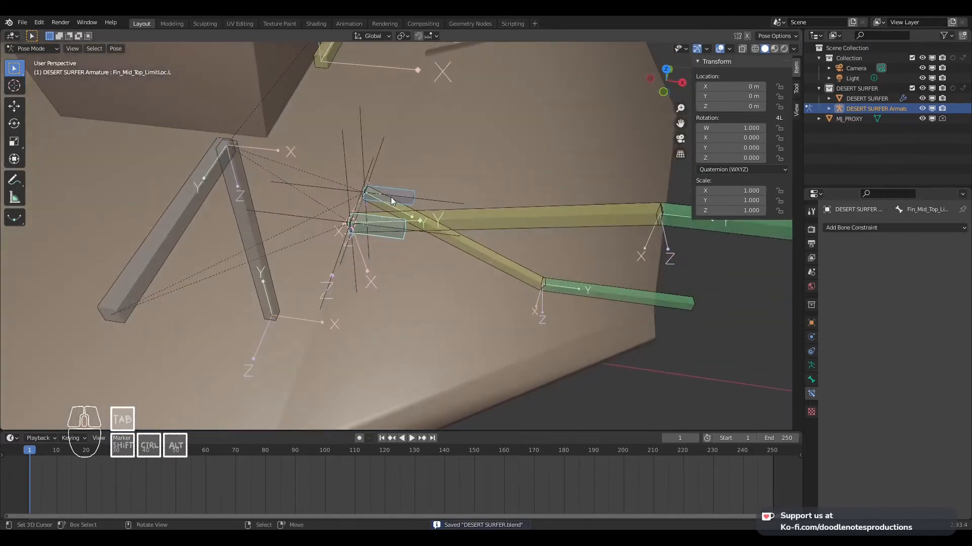
# Switch the armature to Edit Mode and set the transform pivot point to the 3D Cursor at the head of Fin_Mid_Top_LimitLoc.L
pyautogui.press('Tab')
pyautogui.moveTo(393, 238); pyautogui.dragTo(366, 258, button='middle')
pyautogui.press('.')
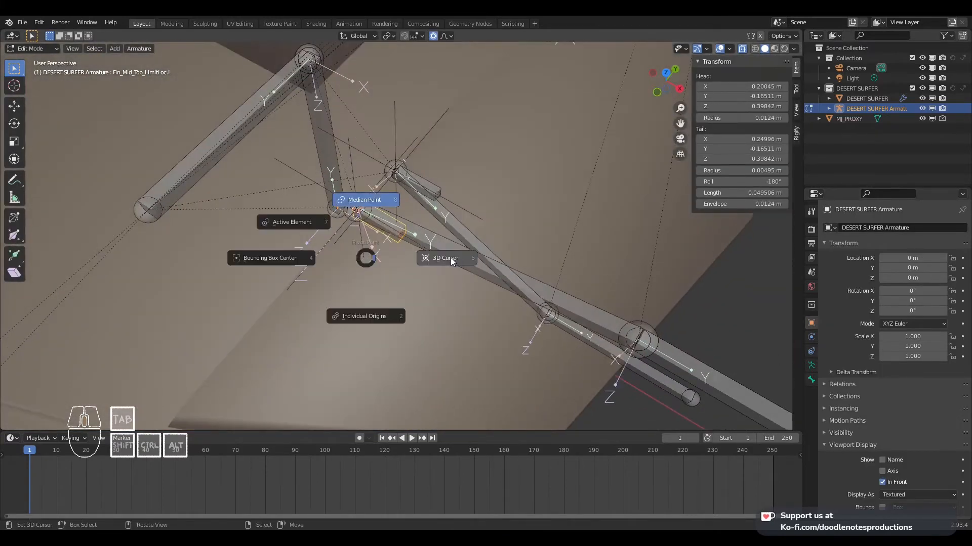
pyautogui.click(452, 262)
pyautogui.moveTo(434, 226)
pyautogui.mouseDown(button='middle')
pyautogui.moveTo(428, 164)
pyautogui.moveTo(446, 237)
pyautogui.mouseUp(button='middle')
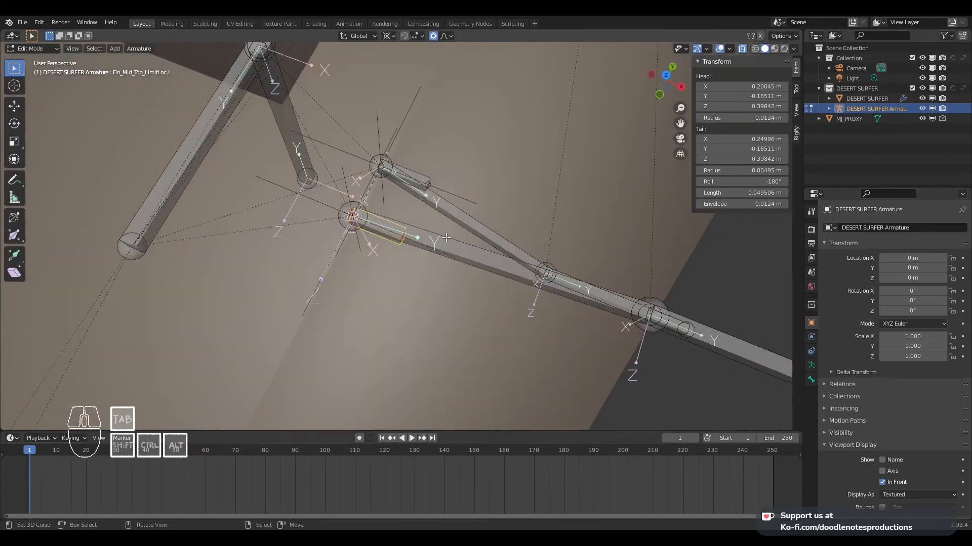
# Rotate Fin_Mid_Top_LimitLoc.L by 90° about the 3D Cursor at its head, in the top view
pyautogui.press('KP_7')
pyautogui.write('r90')
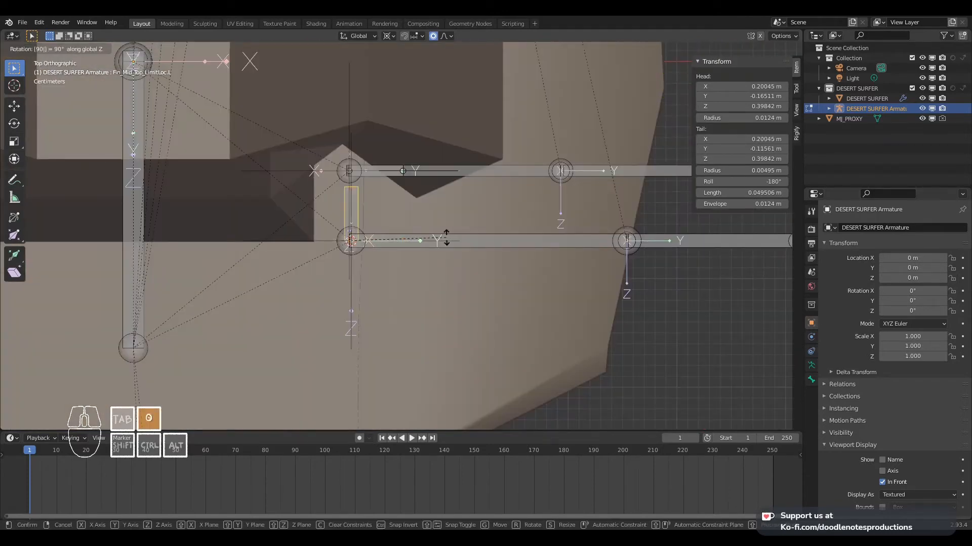
pyautogui.press('Return')
pyautogui.moveTo(442, 213)
pyautogui.mouseDown(button='middle')
pyautogui.moveTo(329, 142)
pyautogui.moveTo(444, 196)
pyautogui.mouseUp(button='middle')
pyautogui.press('g')
pyautogui.rightClick(325, 134)
# Snap the 3D Cursor to the head of Fin_Mid_Bottom and rotate Fin_Mid_Bottom_LimitLoc.L 90° about global Z around it
pyautogui.click(450, 190)
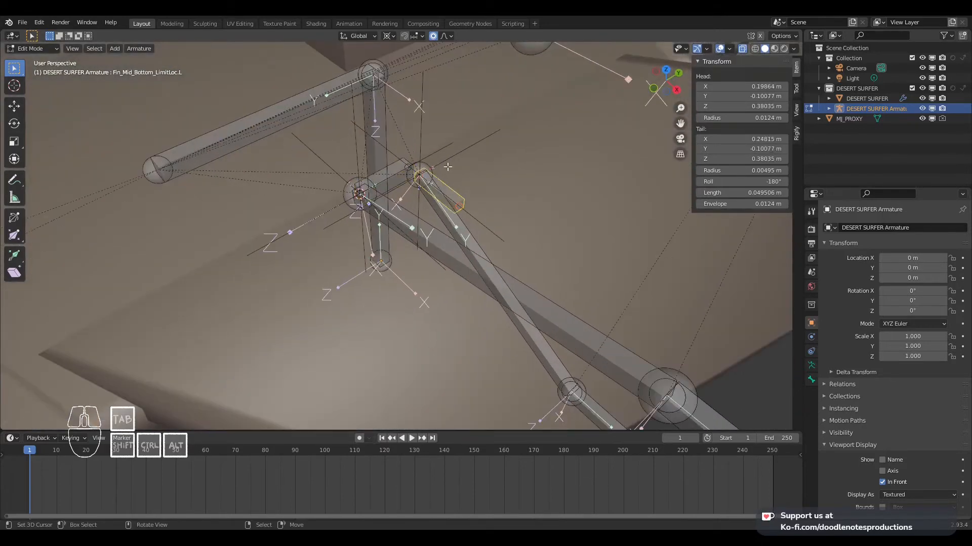
pyautogui.rightClick(429, 170)
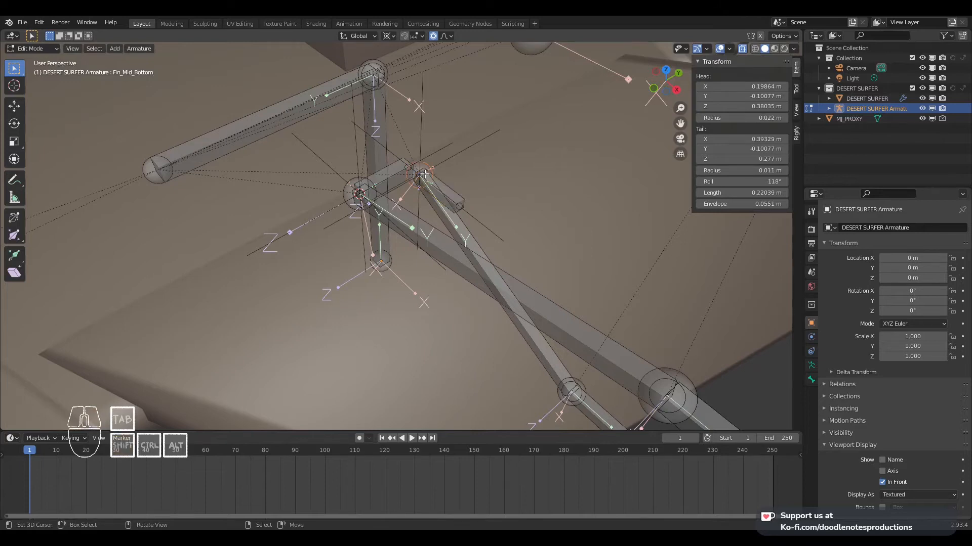
pyautogui.hotkey('shift', 's')
pyautogui.click(433, 229)
pyautogui.click(457, 200)
pyautogui.press('KP_7')
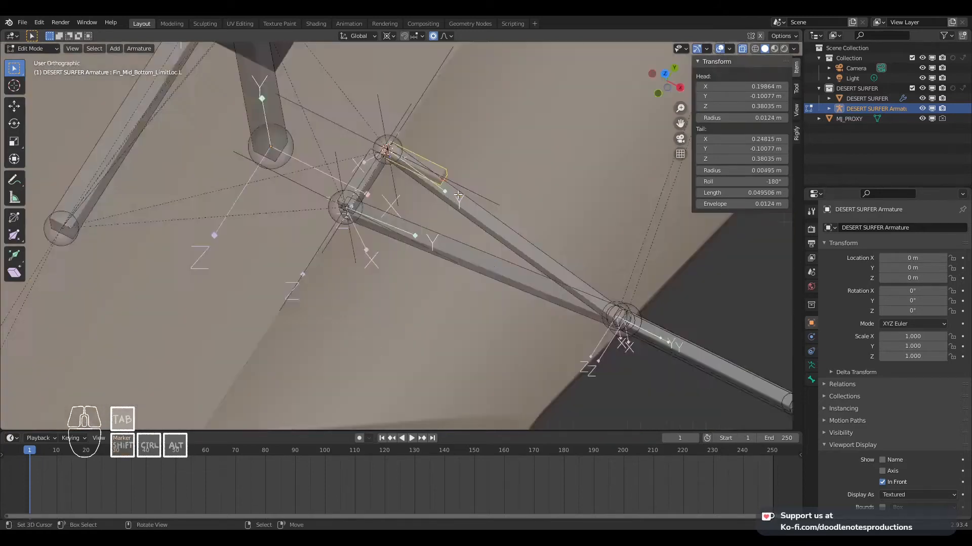
pyautogui.write('rz90')
pyautogui.press('Return')
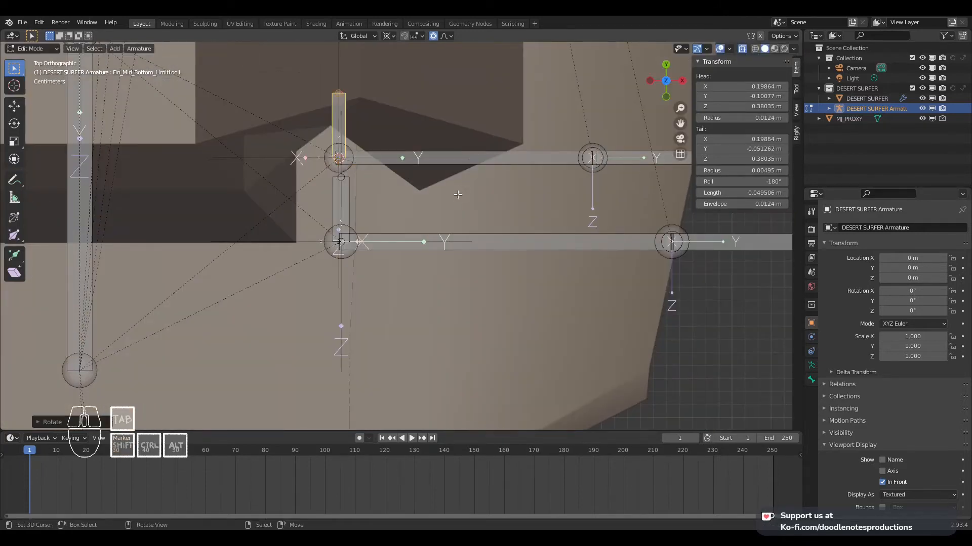
# Return the armature to Pose Mode and enable only the Maximum Z limit in Fin_Mid_Top_IK's Limit Location constraint
pyautogui.keyDown('shift'); pyautogui.moveTo(338, 157); pyautogui.dragTo(390, 173, button='middle'); pyautogui.keyUp('shift')
pyautogui.scroll(-3, 380, 123)
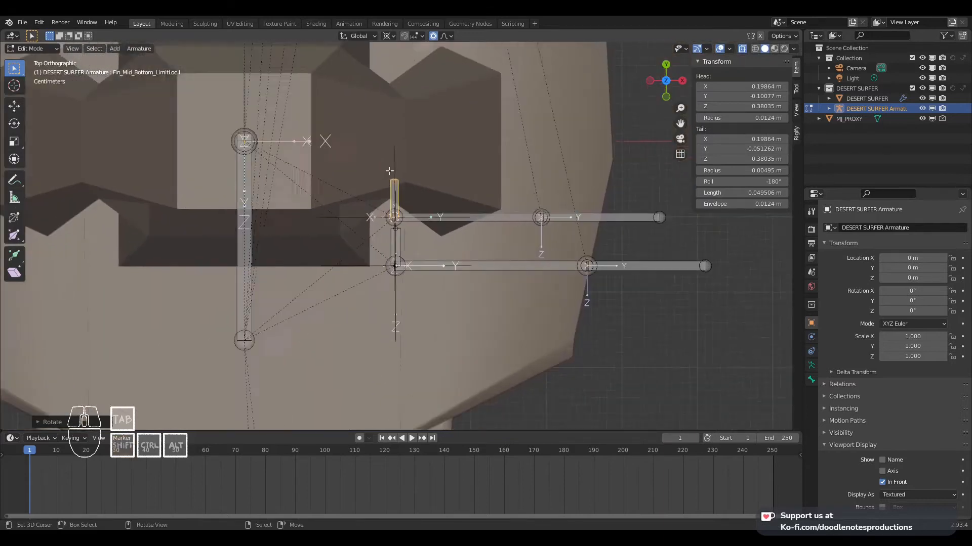
pyautogui.scroll(1, 390, 173)
pyautogui.keyDown('shift'); pyautogui.moveTo(680, 219); pyautogui.dragTo(593, 252, button='middle'); pyautogui.keyUp('shift')
pyautogui.hotkey('ctrl', 'Tab')
pyautogui.rightClick(559, 319)
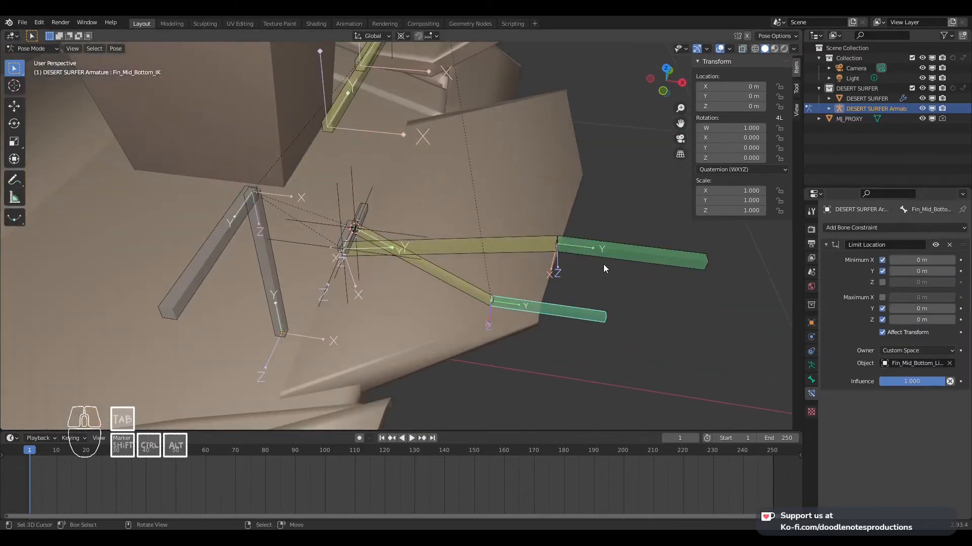
pyautogui.rightClick(603, 263)
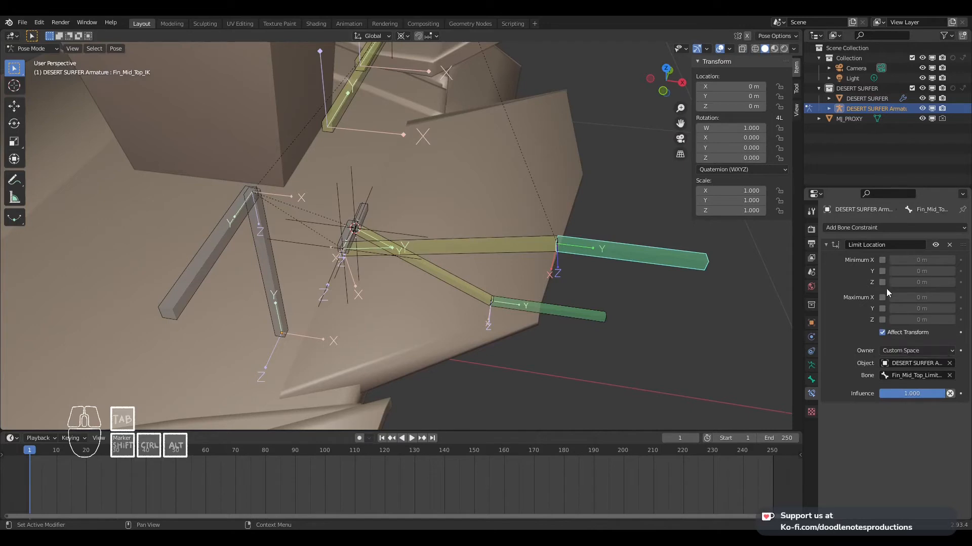
pyautogui.click(885, 285)
pyautogui.moveTo(700, 315); pyautogui.dragTo(695, 264, button='middle')
pyautogui.click(881, 282)
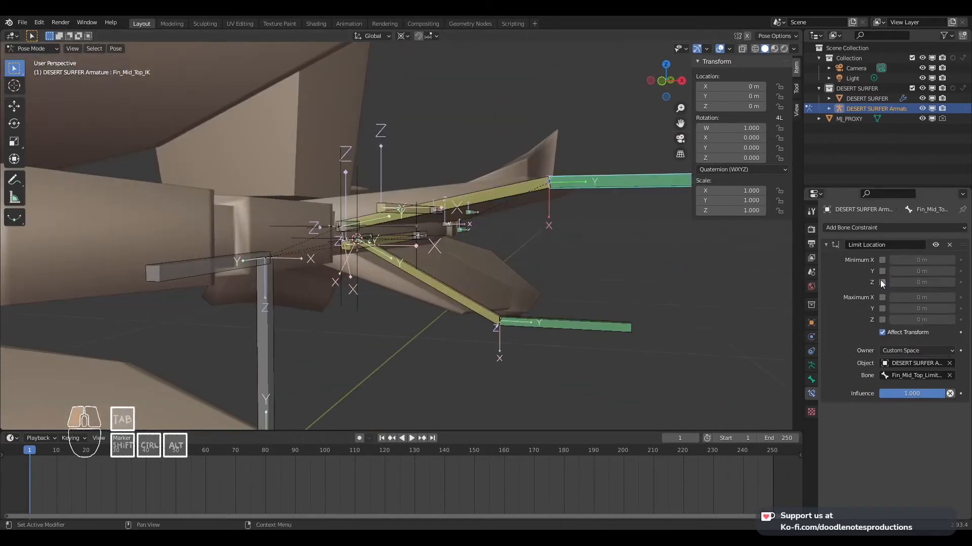
pyautogui.click(882, 297)
pyautogui.click(882, 319)
# Test the Maximum Z limit by moving Fin_Mid_Top_IK along Z, cancelling each move
pyautogui.moveTo(678, 207); pyautogui.dragTo(620, 178, button='middle')
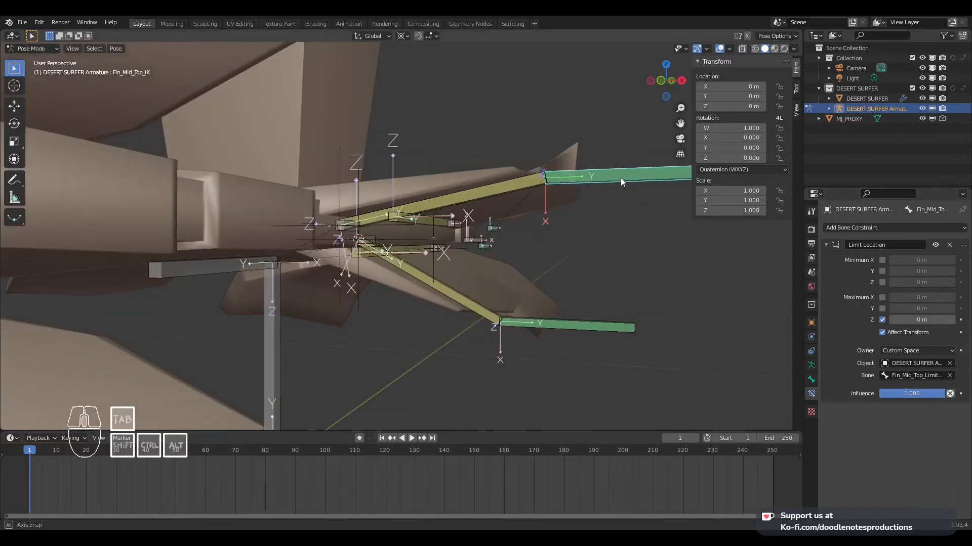
pyautogui.press('g')
pyautogui.press('z')
pyautogui.rightClick(616, 345)
pyautogui.moveTo(616, 345); pyautogui.dragTo(584, 319, button='middle')
pyautogui.press('g')
pyautogui.press('z')
pyautogui.rightClick(584, 345)
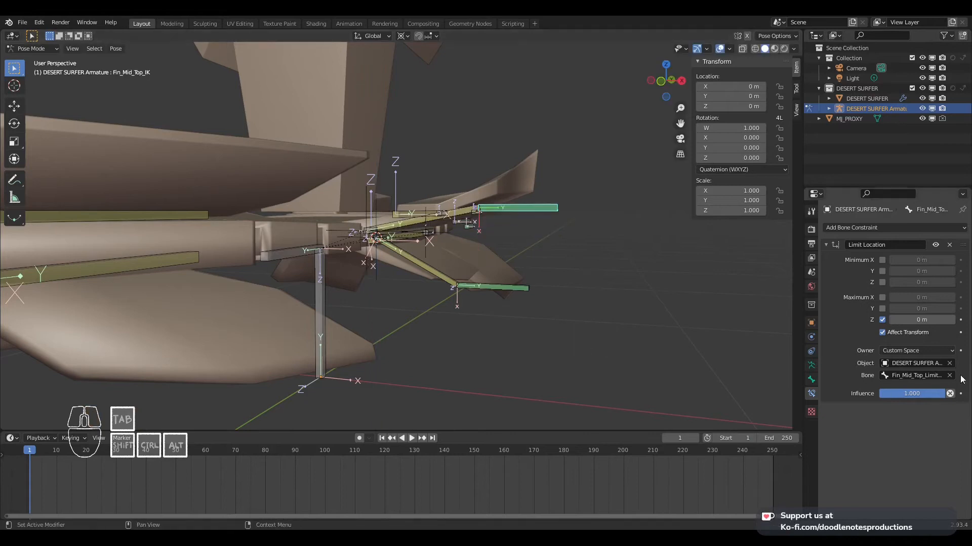
# Enable the Maximum X limit of Fin_Mid_Top_IK, leaving Minimum X off, and test it with cancelled moves
pyautogui.scroll(3, 572, 244)
pyautogui.moveTo(572, 244)
pyautogui.mouseDown(button='middle')
pyautogui.moveTo(592, 242)
pyautogui.moveTo(567, 248)
pyautogui.mouseUp(button='middle')
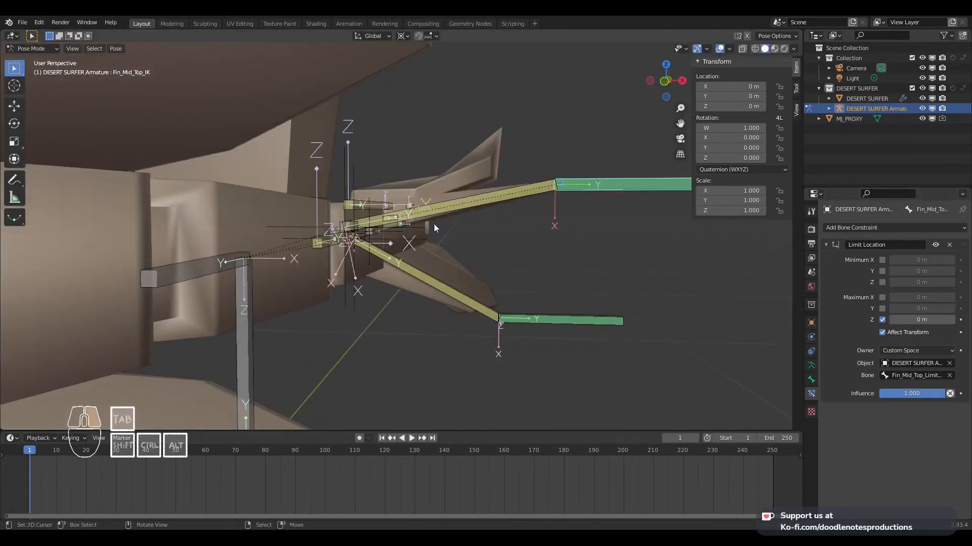
pyautogui.click(882, 260)
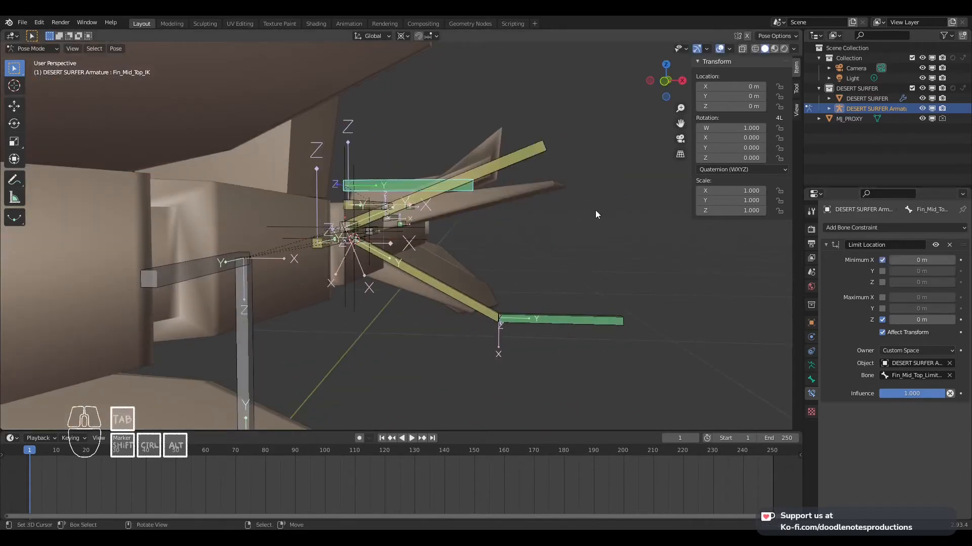
pyautogui.click(882, 260)
pyautogui.click(882, 297)
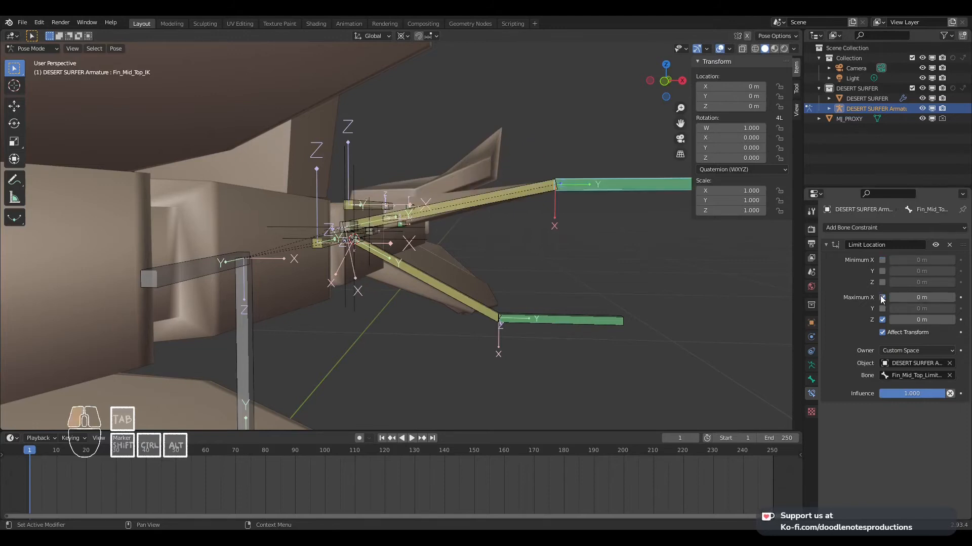
pyautogui.press('g')
pyautogui.press('x')
pyautogui.rightClick(307, 180)
pyautogui.press('g')
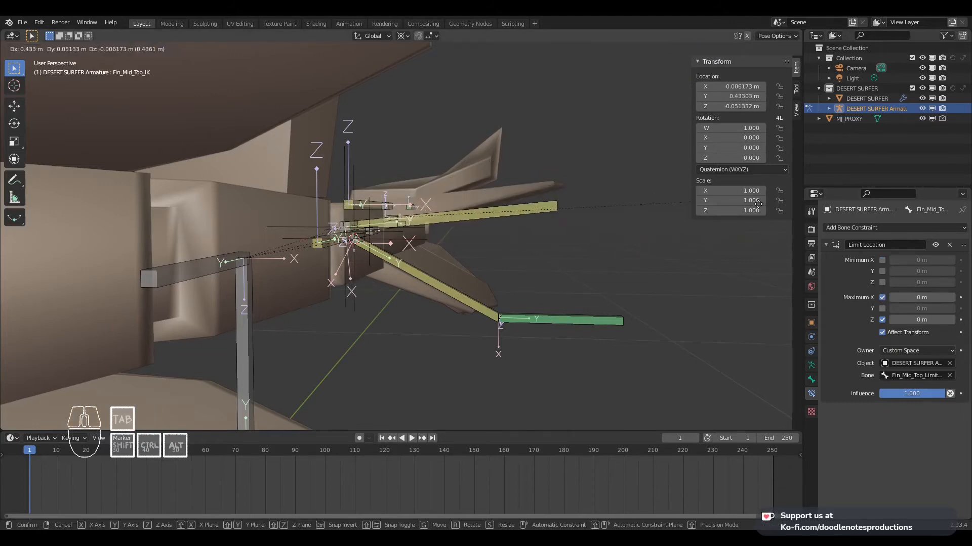
pyautogui.rightClick(633, 223)
# Enable the Minimum Y and Maximum Y limits of Fin_Mid_Top_IK and test its movement, cancelling the moves
pyautogui.moveTo(616, 227)
pyautogui.mouseDown(button='middle')
pyautogui.moveTo(602, 227)
pyautogui.moveTo(610, 230)
pyautogui.mouseUp(button='middle')
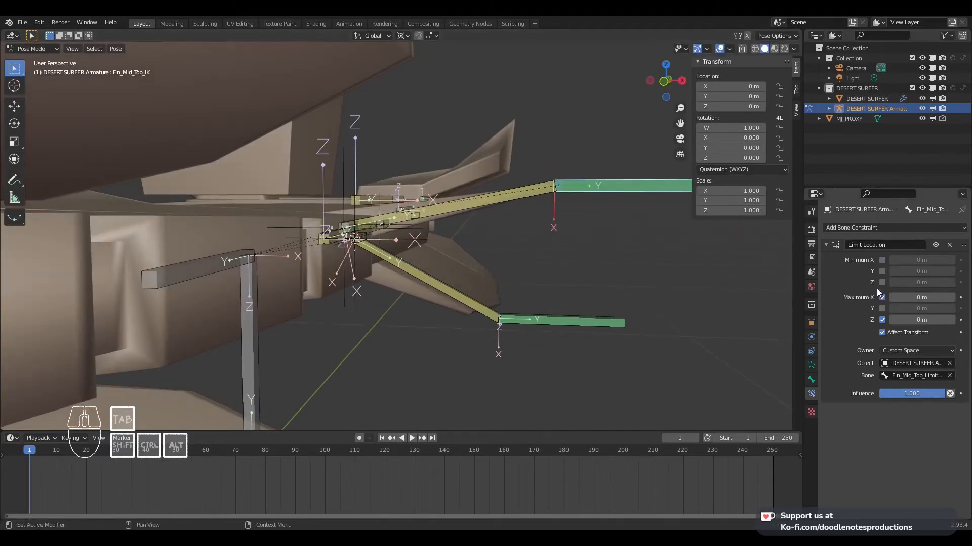
pyautogui.click(882, 309)
pyautogui.press('g')
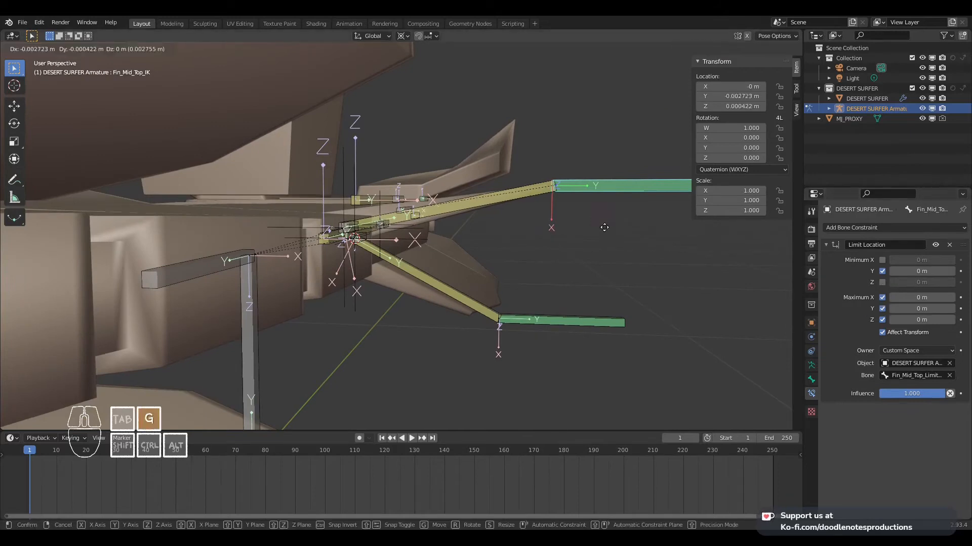
pyautogui.rightClick(612, 232)
pyautogui.moveTo(612, 232); pyautogui.dragTo(536, 284, button='middle')
pyautogui.scroll(-5, 489, 280)
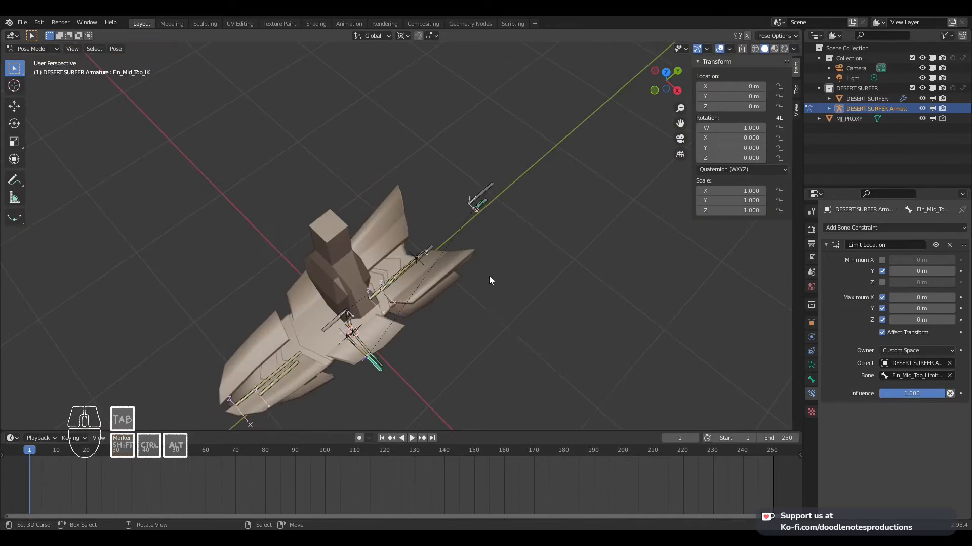
pyautogui.click(488, 193)
pyautogui.moveTo(488, 193); pyautogui.dragTo(470, 202, button='middle')
pyautogui.press('g')
pyautogui.rightClick(453, 249)
# Set the Limit Location custom space of Fin_Mid_Bottom_IK to the DESERT SURFER Armature's Fin_Mid_Bottom_LimitLoc.L bone
pyautogui.scroll(3, 501, 246)
pyautogui.moveTo(453, 249); pyautogui.dragTo(503, 254, button='middle')
pyautogui.keyDown('shift'); pyautogui.moveTo(597, 272); pyautogui.dragTo(582, 272, button='middle'); pyautogui.keyUp('shift')
pyautogui.rightClick(601, 155)
pyautogui.rightClick(597, 283)
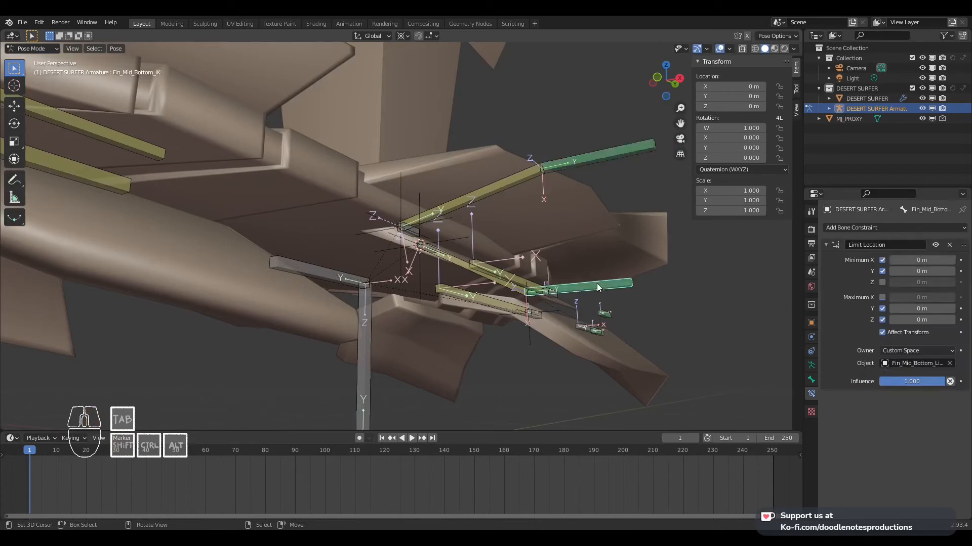
pyautogui.click(897, 351)
pyautogui.click(902, 372)
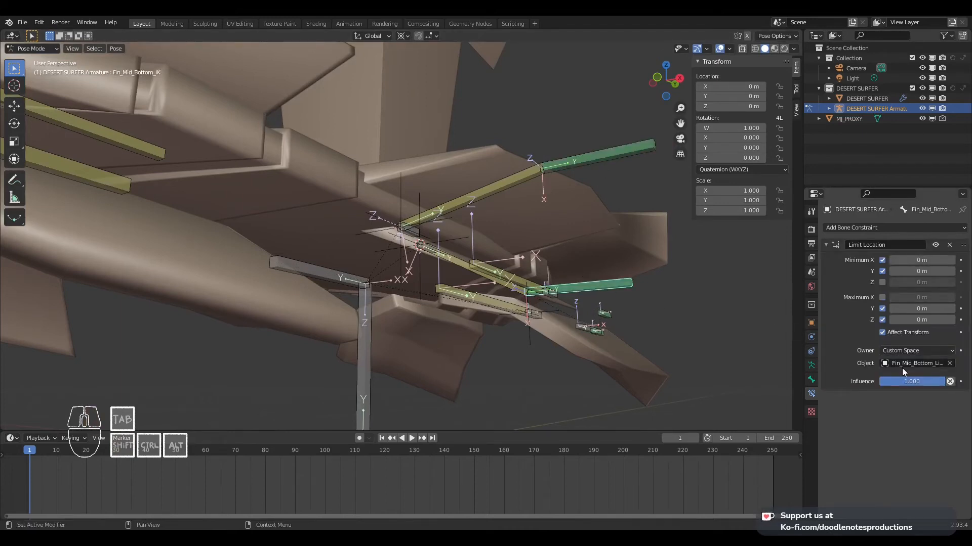
pyautogui.click(911, 363)
pyautogui.click(909, 398)
pyautogui.click(914, 375)
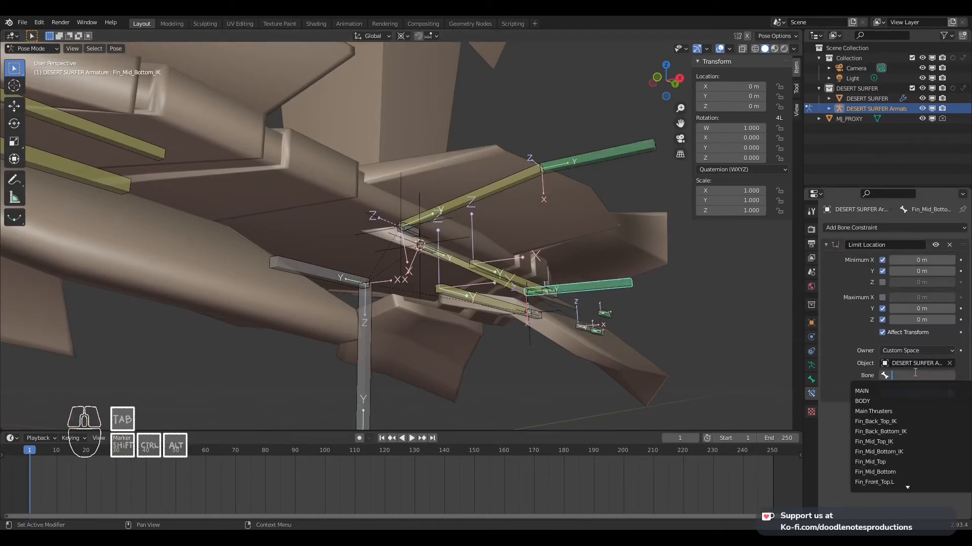
pyautogui.write('ll')
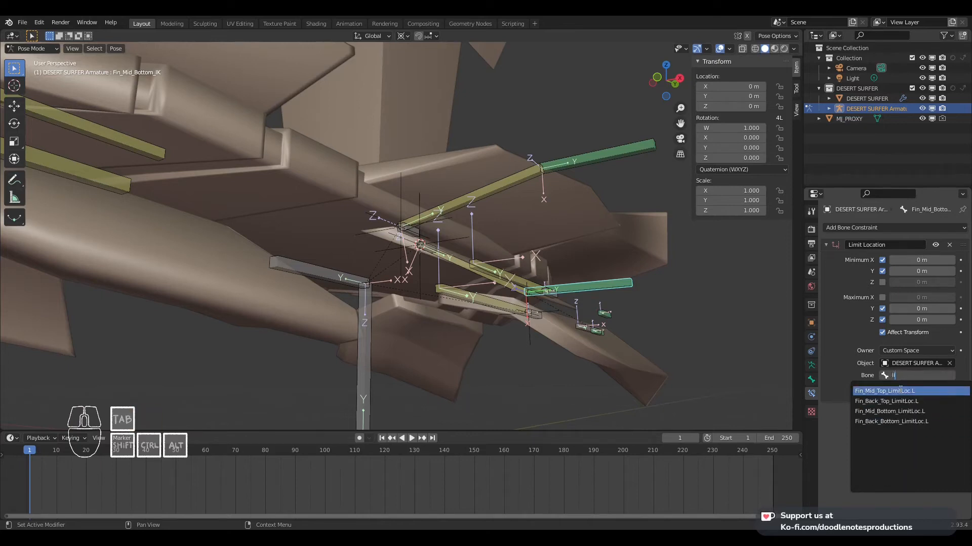
pyautogui.write('mi')
pyautogui.click(889, 411)
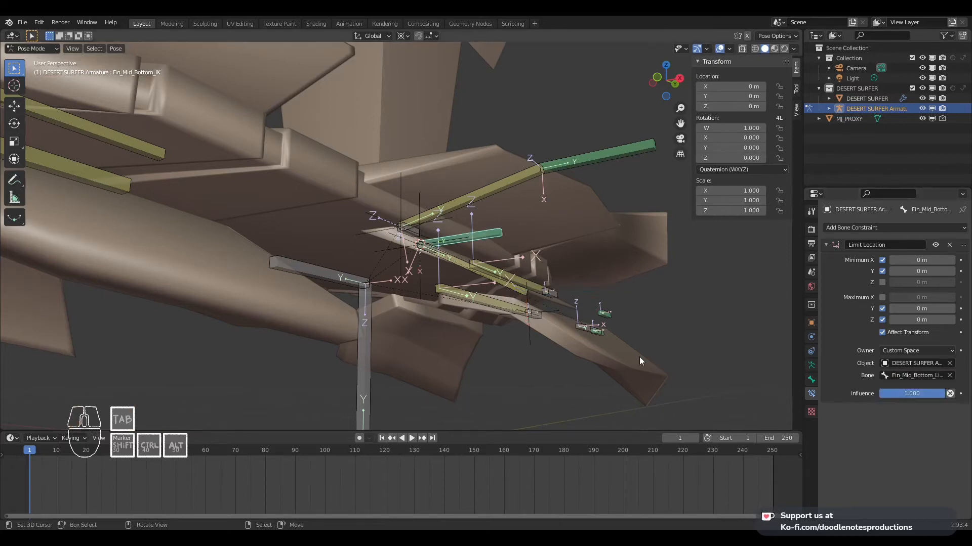
# Check the custom space bone assigned to Fin_Mid_Bottom_IK and compare the two bones' orientation from the side
pyautogui.moveTo(511, 284); pyautogui.dragTo(484, 244, button='middle')
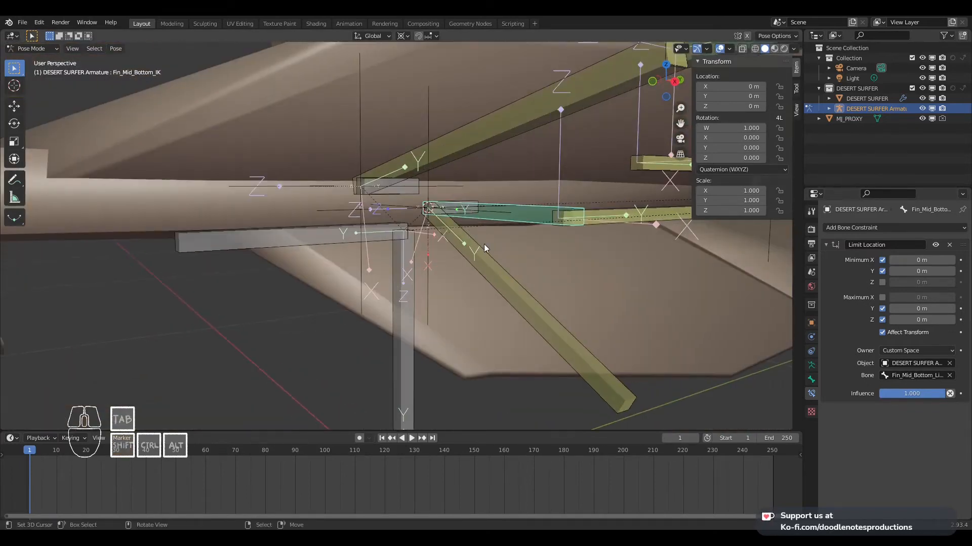
pyautogui.click(923, 376)
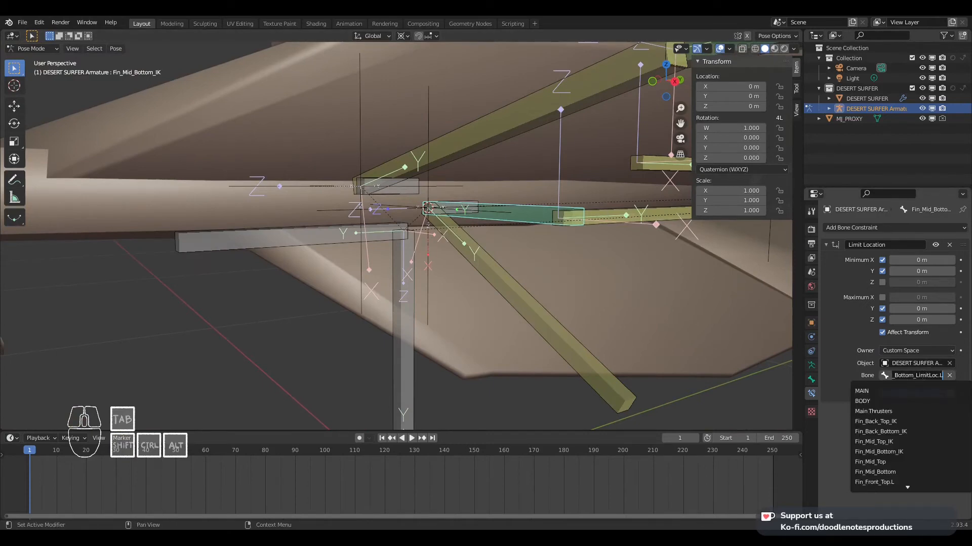
pyautogui.scroll(-3, 478, 263)
pyautogui.moveTo(477, 263); pyautogui.dragTo(321, 214, button='middle')
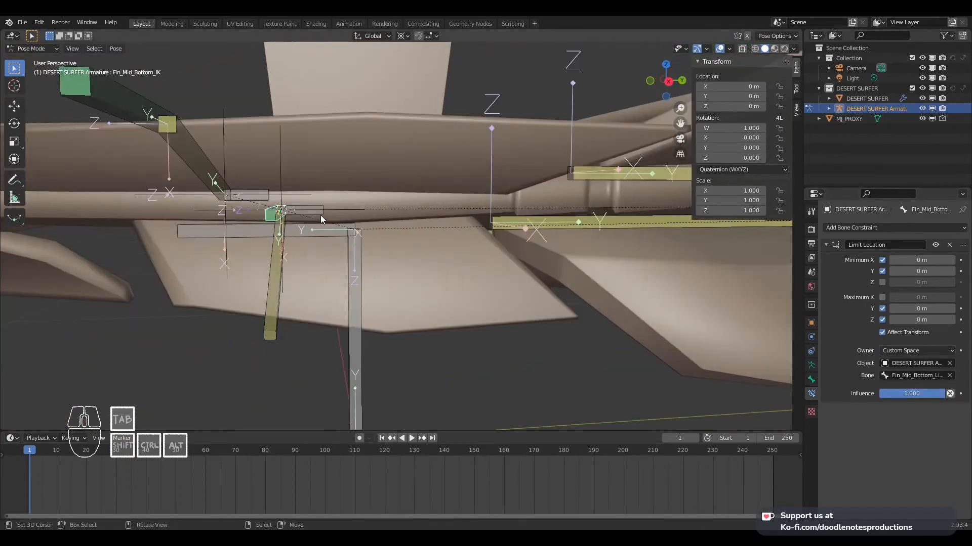
pyautogui.click(909, 375)
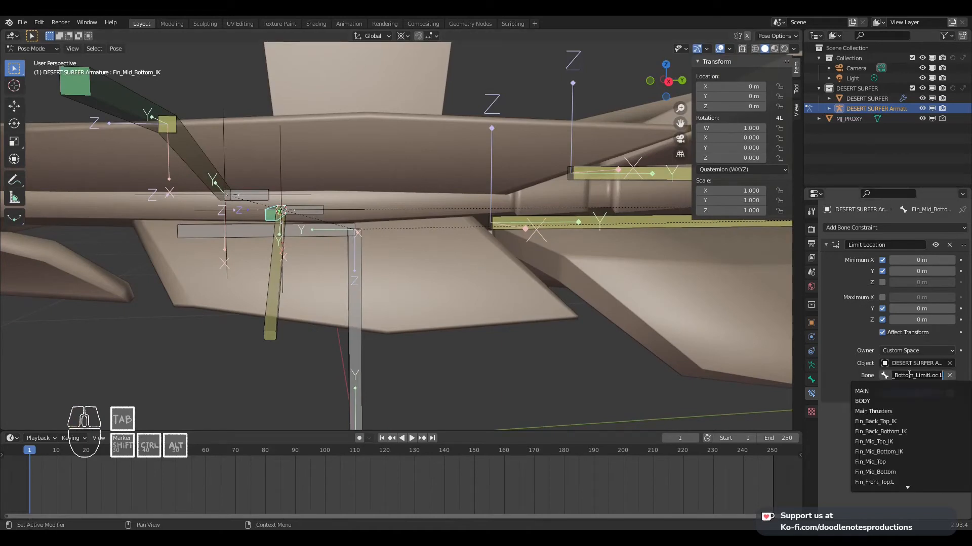
pyautogui.press('Escape')
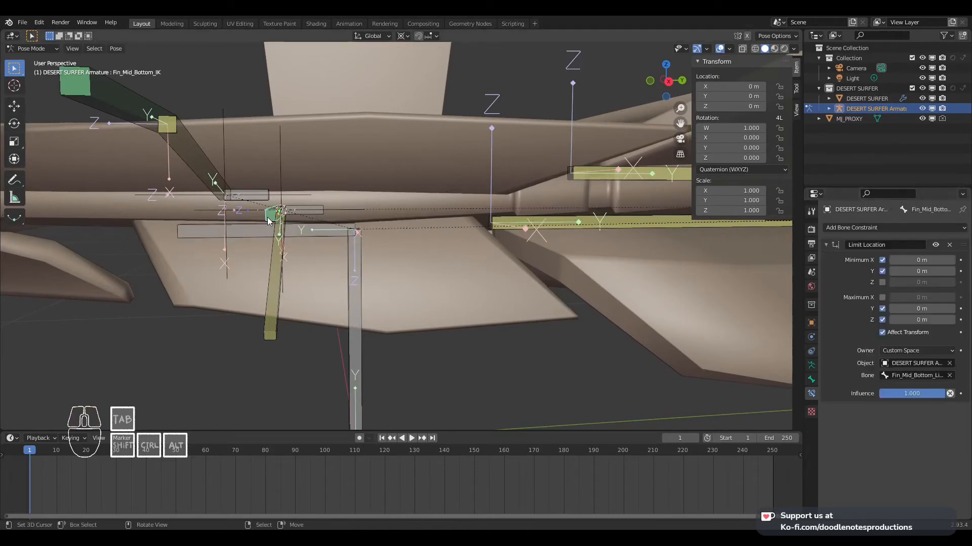
# Turn off all minimum and maximum limits in Fin_Mid_Bottom_IK's Limit Location constraint and save the file
pyautogui.moveTo(575, 250); pyautogui.dragTo(528, 226, button='middle')
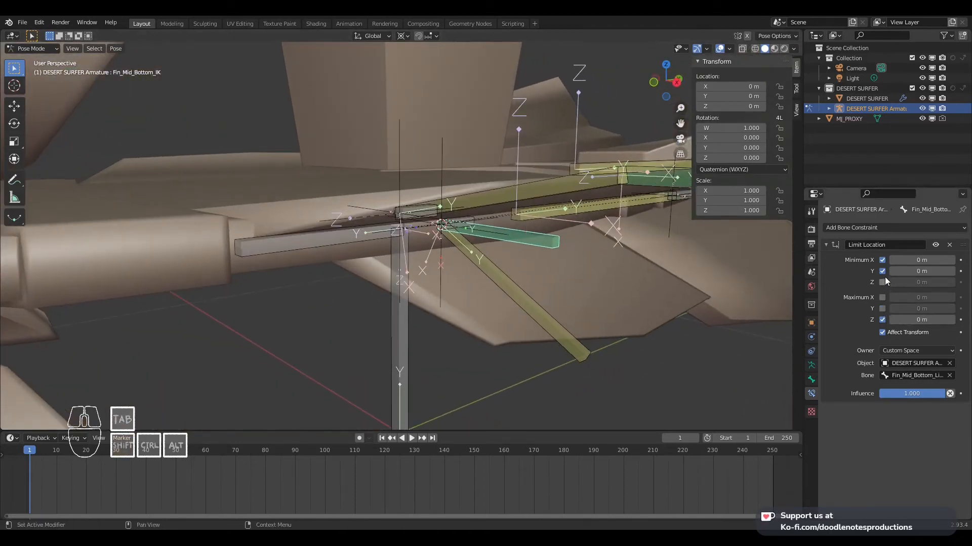
pyautogui.moveTo(883, 273); pyautogui.dragTo(882, 317)
pyautogui.moveTo(658, 269); pyautogui.dragTo(541, 237, button='middle')
pyautogui.hotkey('ctrl', 's')
# Examine the axes of Fin_Mid_Bottom_IK against those of the mid fin LimitLoc bones from several distances
pyautogui.scroll(3, 545, 259)
pyautogui.scroll(-5, 548, 253)
pyautogui.scroll(3, 539, 238)
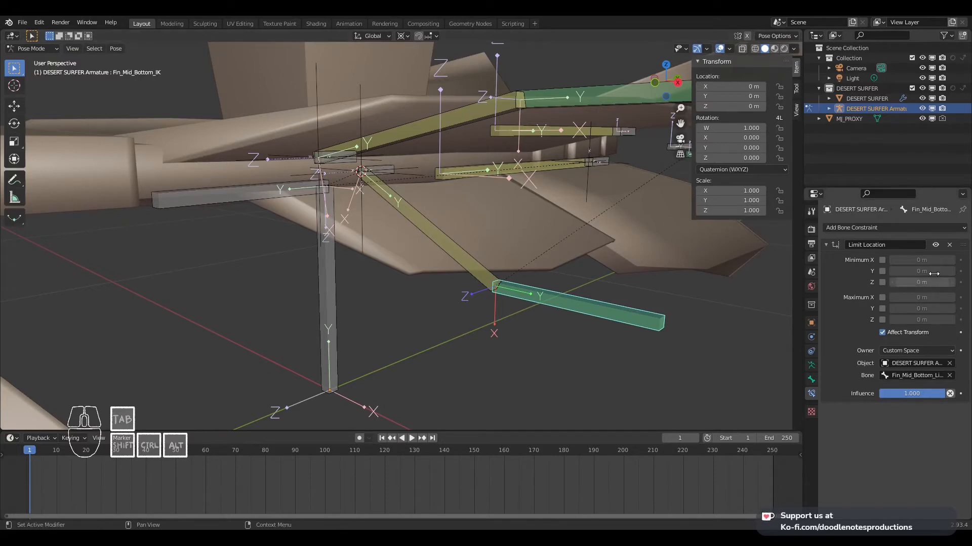
pyautogui.moveTo(624, 214); pyautogui.dragTo(532, 218, button='middle')
pyautogui.keyDown('shift'); pyautogui.moveTo(532, 218); pyautogui.dragTo(478, 241, button='middle'); pyautogui.keyUp('shift')
pyautogui.scroll(1, 506, 249)
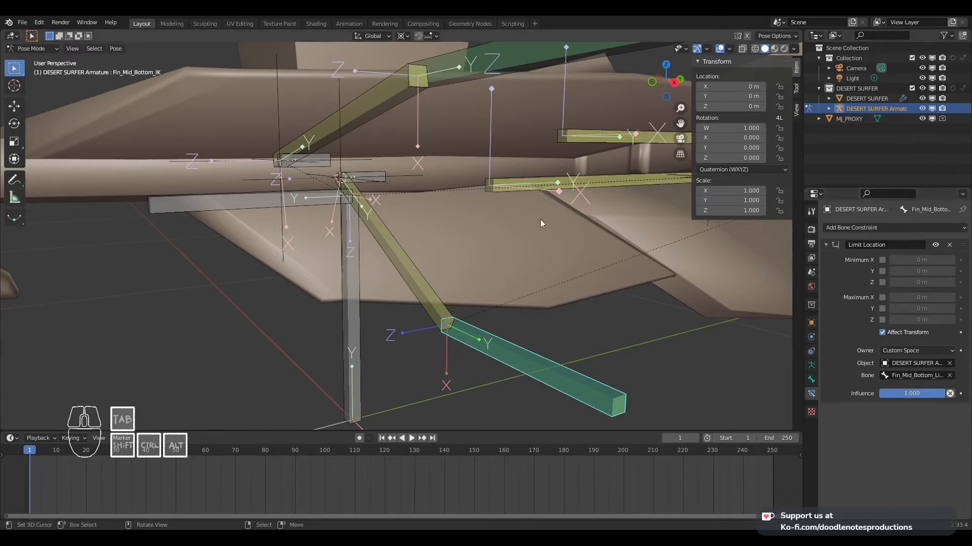
pyautogui.scroll(-5, 540, 221)
pyautogui.keyDown('shift'); pyautogui.moveTo(491, 204); pyautogui.dragTo(497, 214, button='middle'); pyautogui.keyUp('shift')
pyautogui.scroll(3, 497, 215)
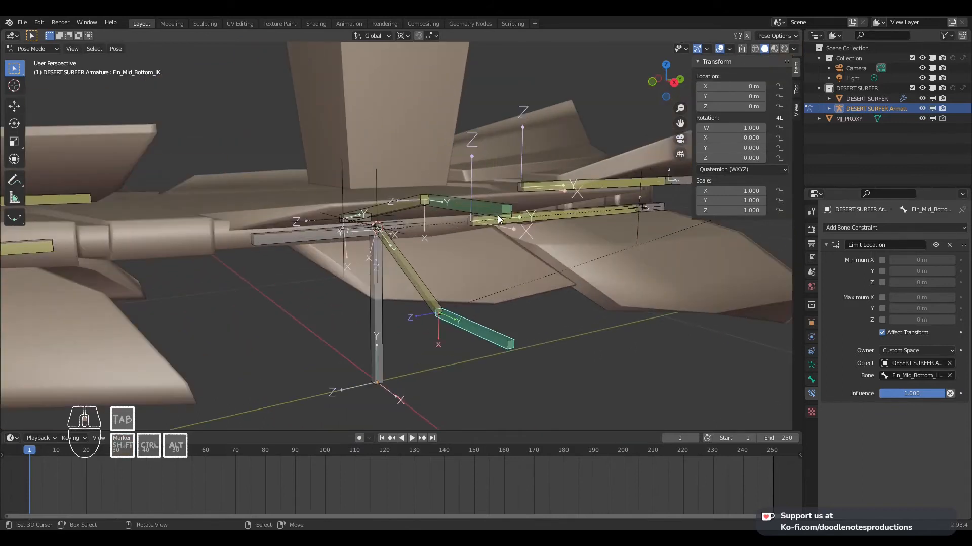
pyautogui.scroll(3, 473, 250)
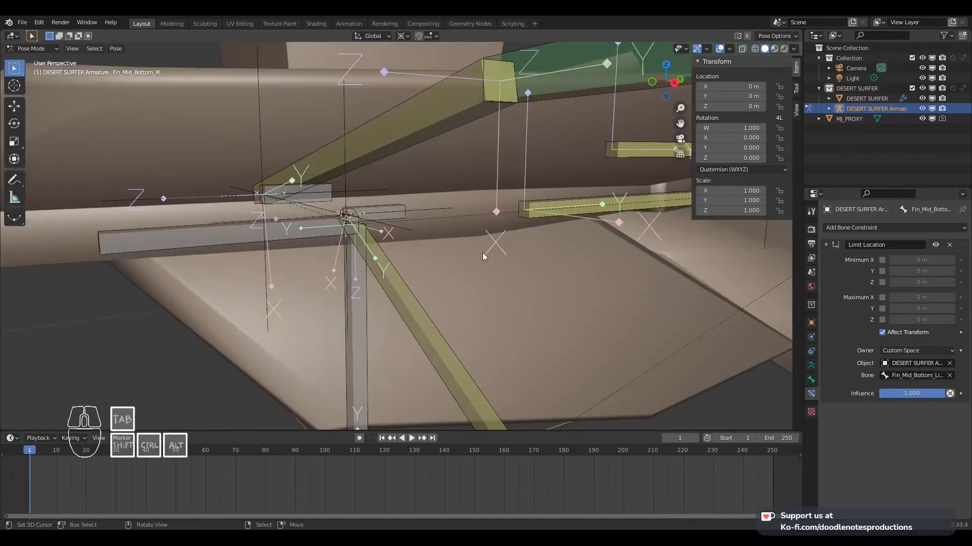
pyautogui.scroll(-3, 482, 253)
pyautogui.keyDown('shift'); pyautogui.moveTo(484, 252); pyautogui.dragTo(478, 251, button='middle'); pyautogui.keyUp('shift')
pyautogui.scroll(1, 476, 251)
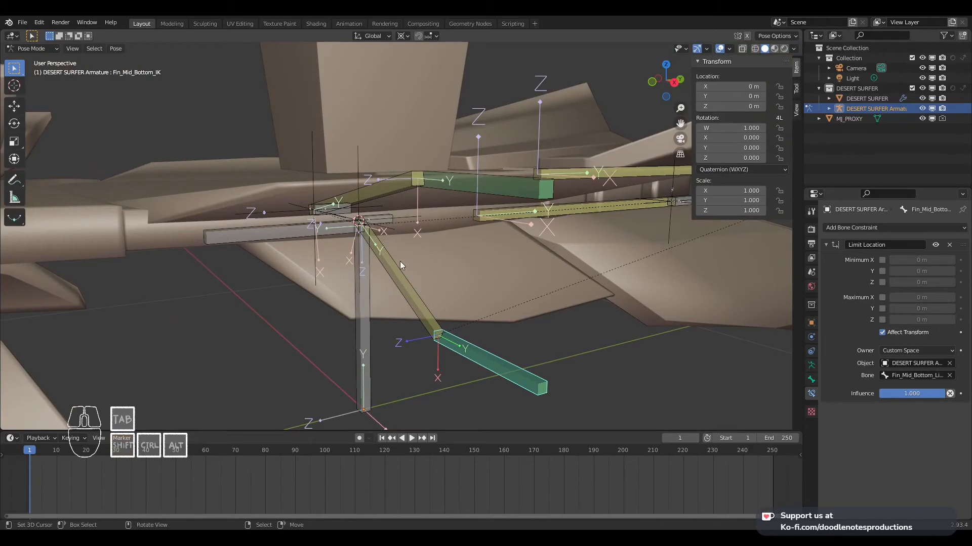
# Enable only the Maximum X limit at 0 m in Fin_Mid_Bottom_IK's Limit Location constraint
pyautogui.click(406, 274)
pyautogui.click(390, 217)
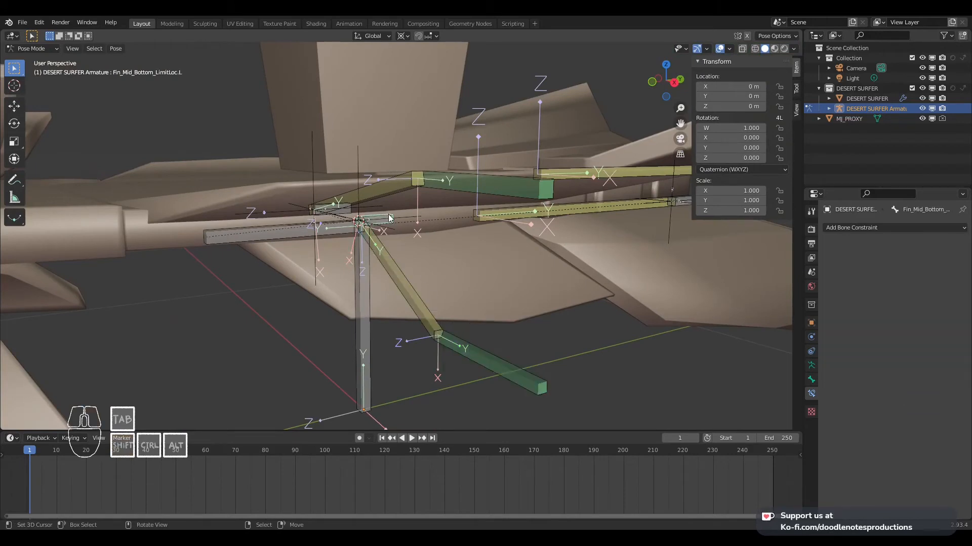
pyautogui.click(472, 350)
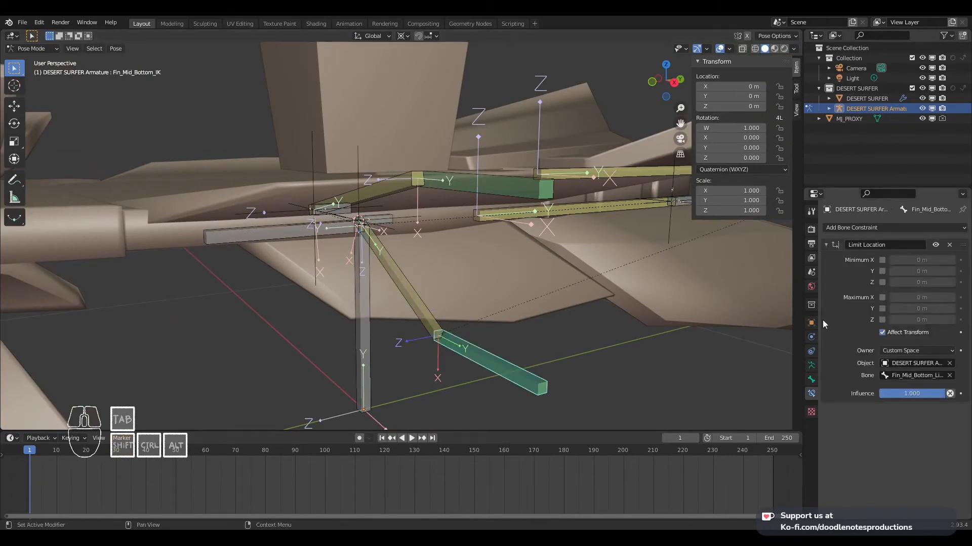
pyautogui.click(882, 260)
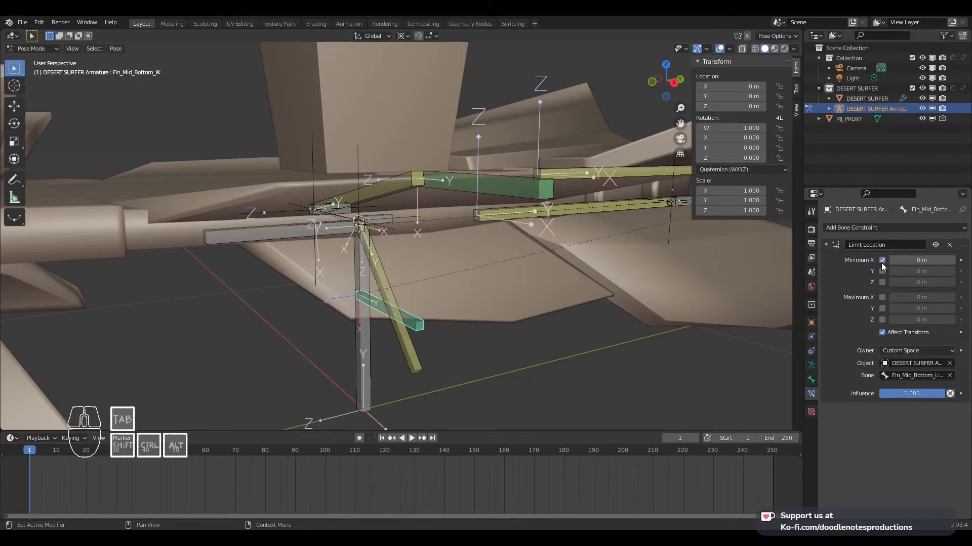
pyautogui.click(882, 261)
pyautogui.click(882, 297)
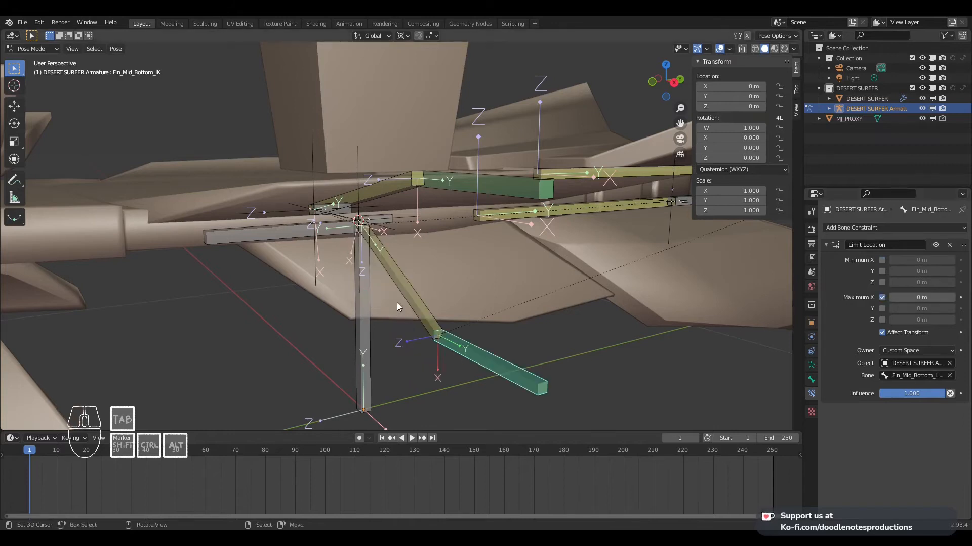
# Test the Maximum X limit by trial-moving Fin_Mid_Bottom_IK along global X and Z, cancelling each move
pyautogui.moveTo(397, 303); pyautogui.dragTo(654, 327, button='middle')
pyautogui.press('g')
pyautogui.press('x')
pyautogui.rightClick(435, 301)
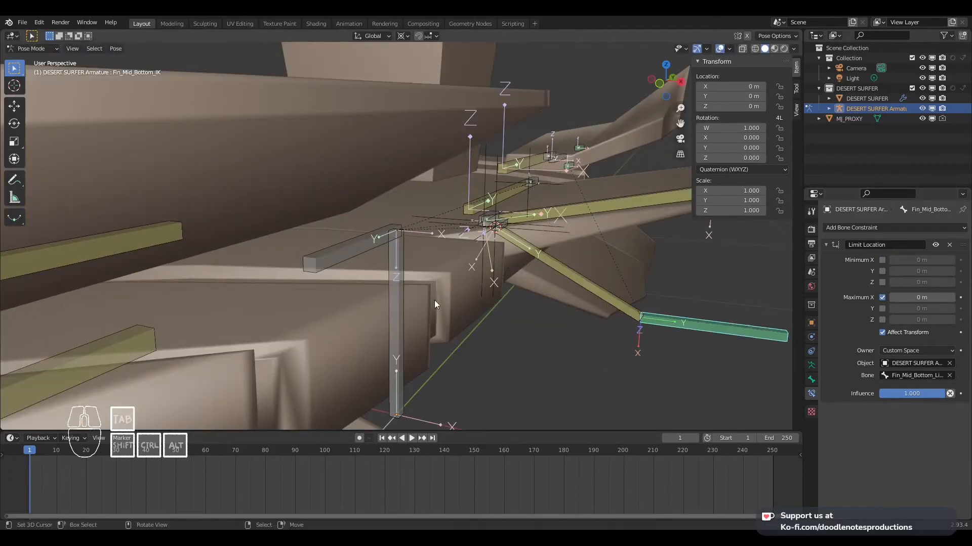
pyautogui.keyDown('shift'); pyautogui.moveTo(740, 322); pyautogui.dragTo(681, 295, button='middle'); pyautogui.keyUp('shift')
pyautogui.press('g')
pyautogui.press('z')
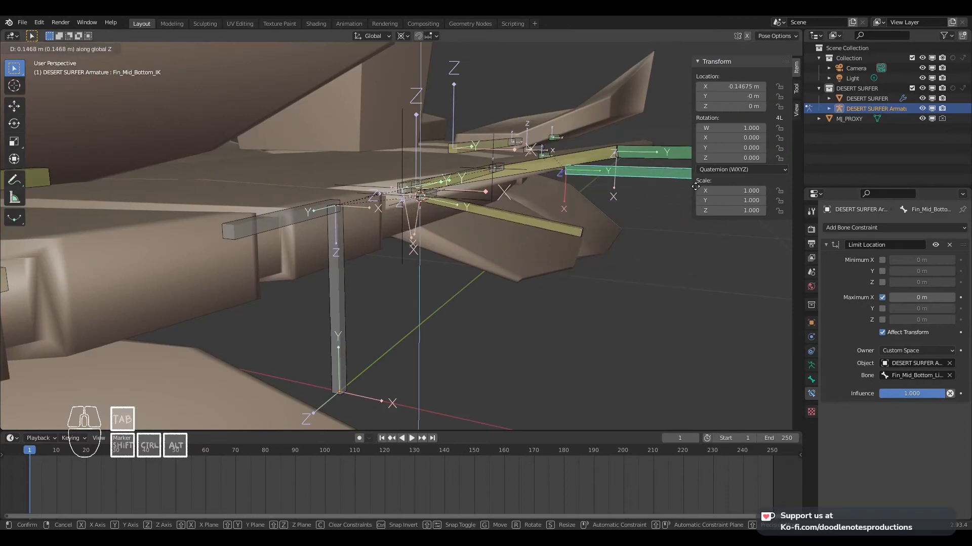
pyautogui.rightClick(683, 182)
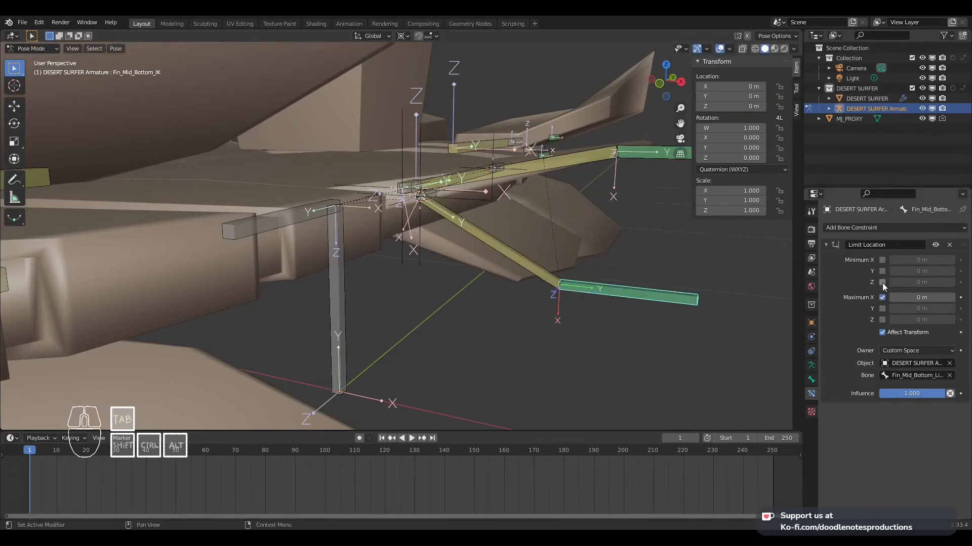
# Enable the Minimum Z limit at 0 m on Fin_Mid_Bottom_IK and test it with cancelled moves along global Z
pyautogui.click(881, 283)
pyautogui.press('g')
pyautogui.press('z')
pyautogui.rightClick(603, 178)
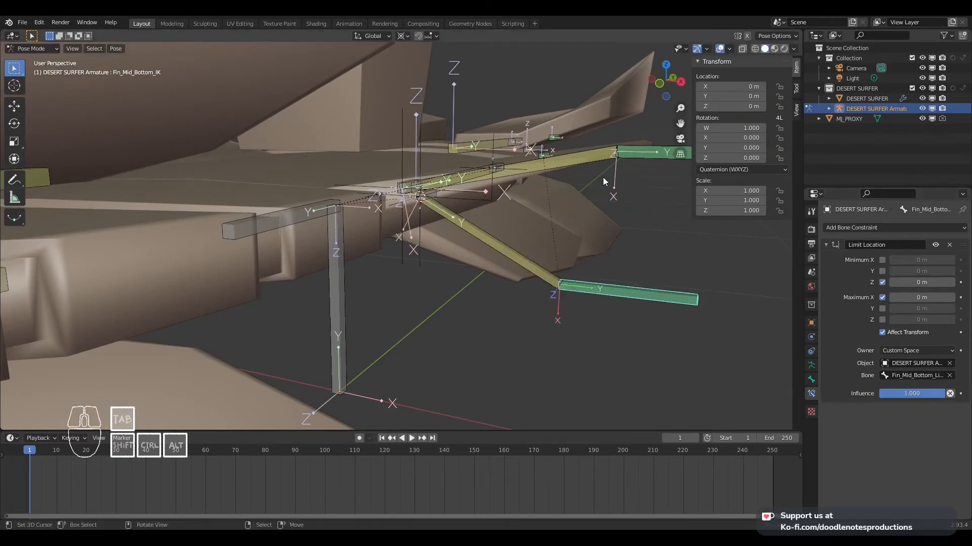
pyautogui.moveTo(602, 178); pyautogui.dragTo(585, 253, button='middle')
pyautogui.press('g')
pyautogui.press('z')
pyautogui.rightClick(574, 148)
pyautogui.moveTo(574, 148); pyautogui.dragTo(602, 243, button='middle')
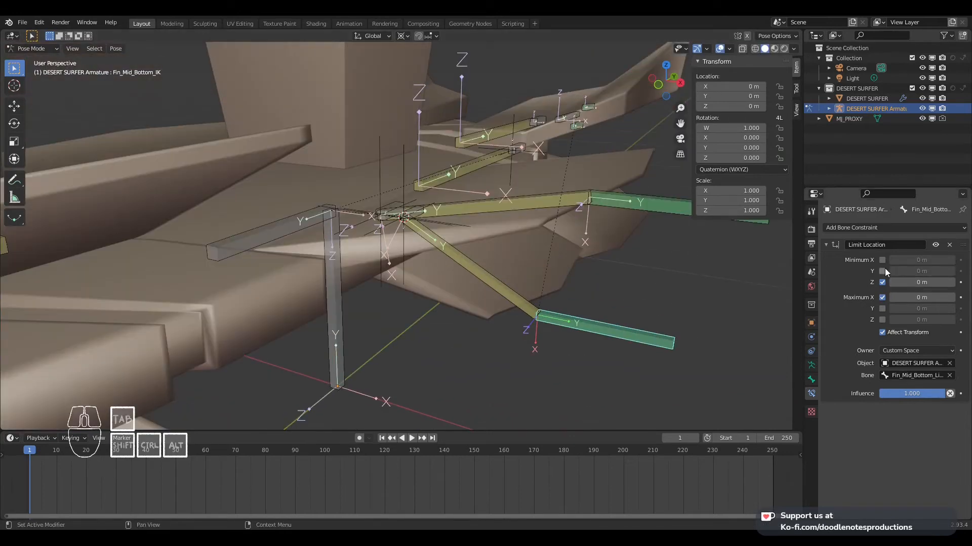
# Enable Fin_Mid_Bottom_IK's Minimum and Maximum Y limits at 0 m and test them with a cancelled move along global Y
pyautogui.click(881, 309)
pyautogui.moveTo(666, 331); pyautogui.dragTo(597, 336, button='middle')
pyautogui.press('g')
pyautogui.press('y')
pyautogui.rightClick(670, 320)
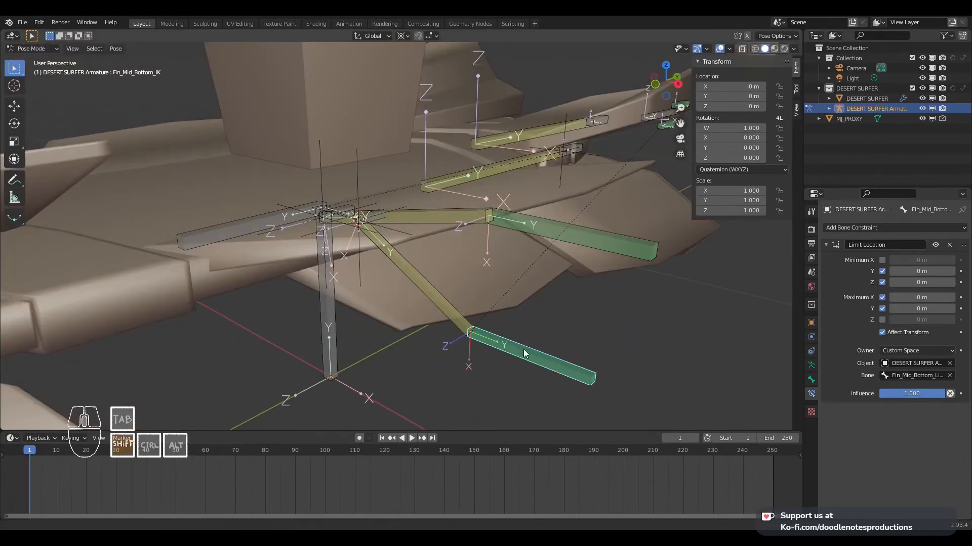
# Select the Main Thrusters bone and turn off the armature's bone axes display
pyautogui.moveTo(523, 349); pyautogui.dragTo(624, 194, button='middle')
pyautogui.press('Tab')
pyautogui.press('Tab')
pyautogui.scroll(-4, 623, 194)
pyautogui.click(561, 227)
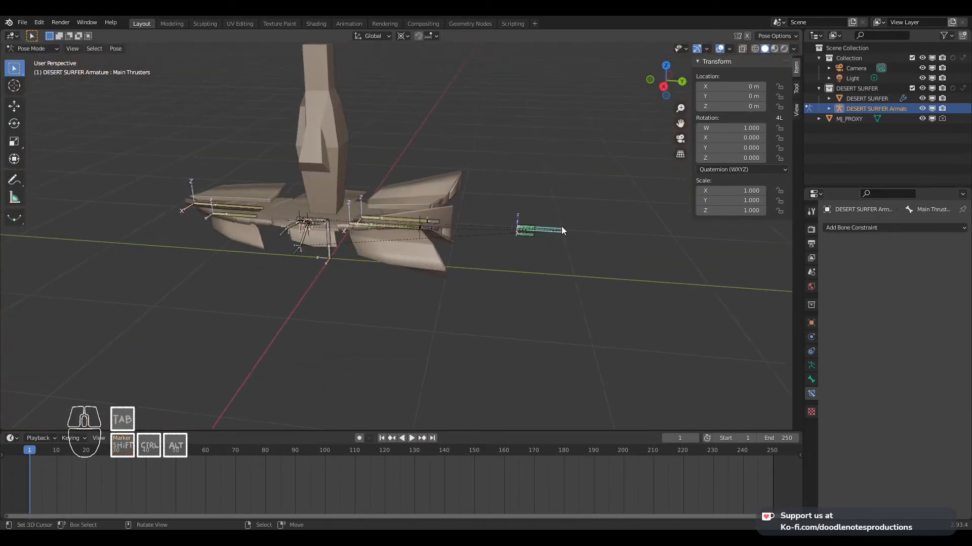
pyautogui.click(811, 366)
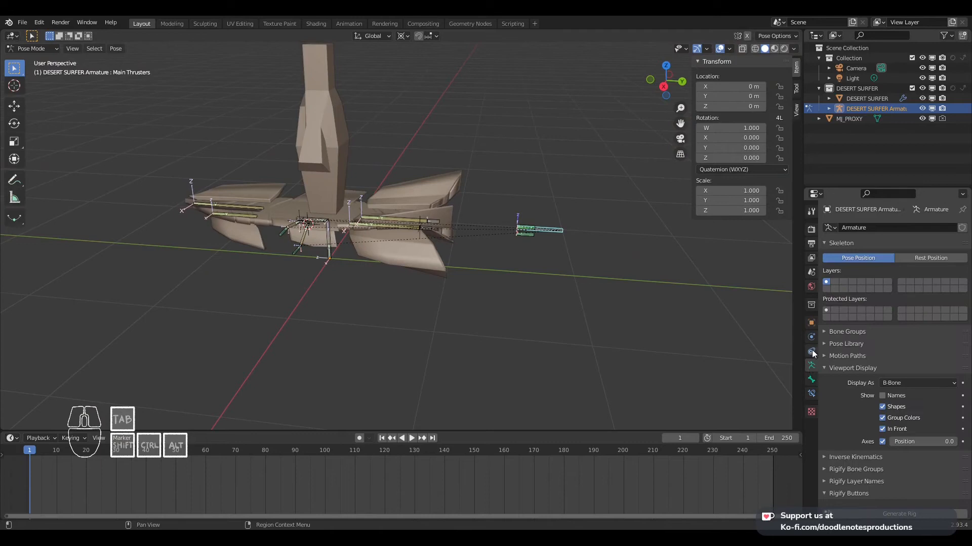
pyautogui.click(884, 441)
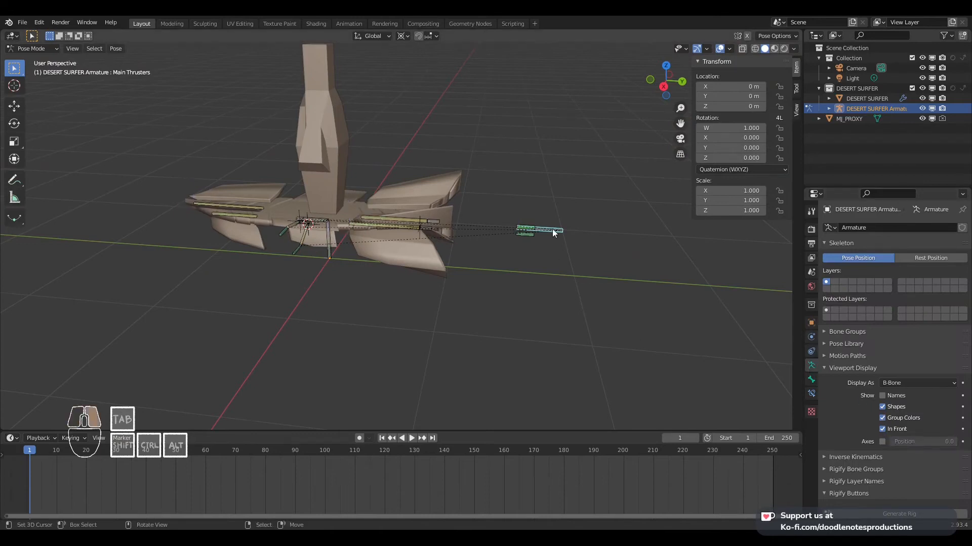
# Test the back fins by trial-moving the Main Thrusters bone from above and other angles, cancelling each move
pyautogui.scroll(2, 557, 226)
pyautogui.press('KP_7')
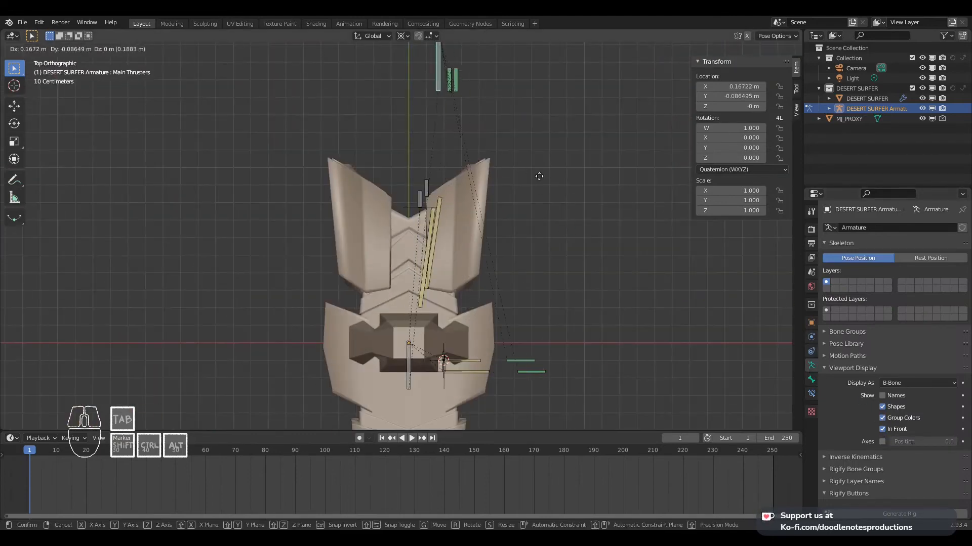
pyautogui.scroll(2, 506, 208)
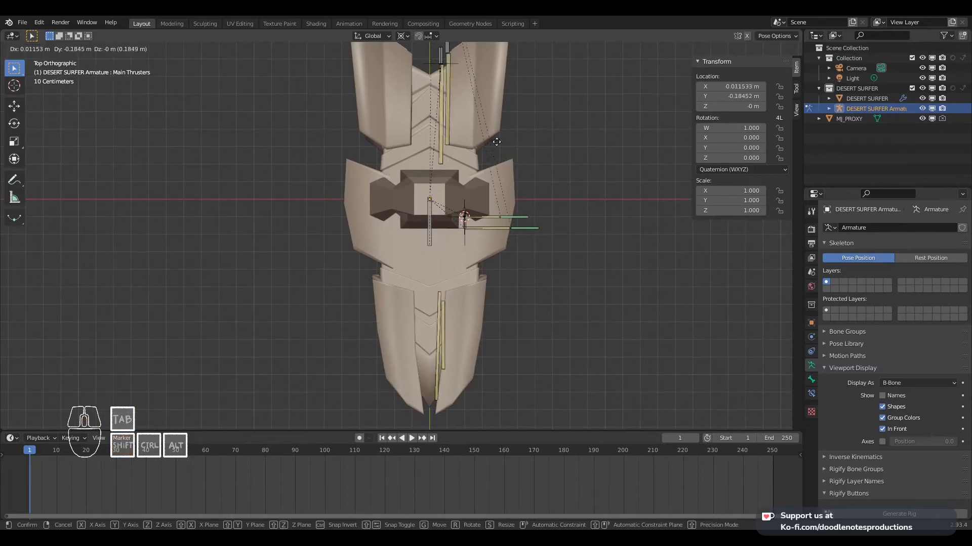
pyautogui.moveTo(515, 178); pyautogui.dragTo(502, 65, button='middle')
pyautogui.press('g')
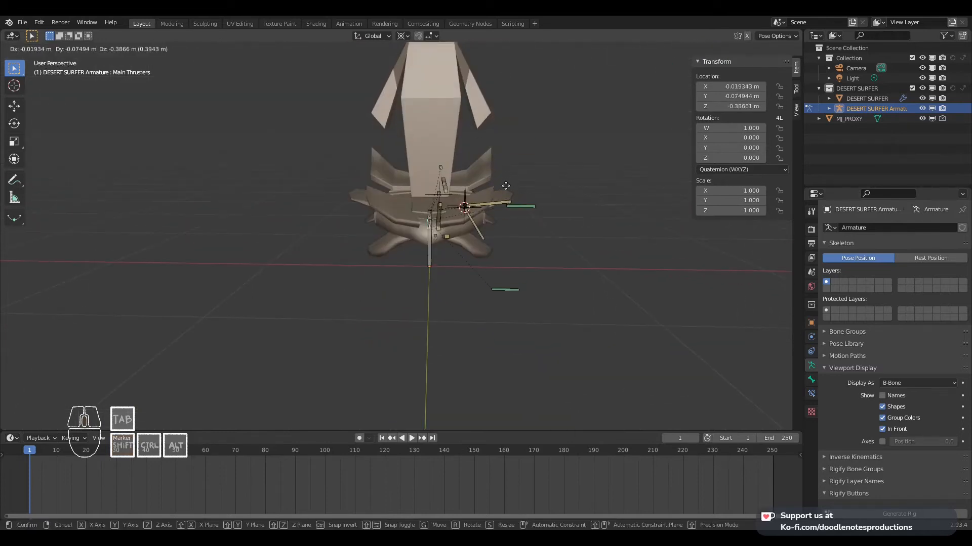
pyautogui.rightClick(512, 192)
pyautogui.moveTo(512, 192); pyautogui.dragTo(517, 132, button='middle')
pyautogui.press('g')
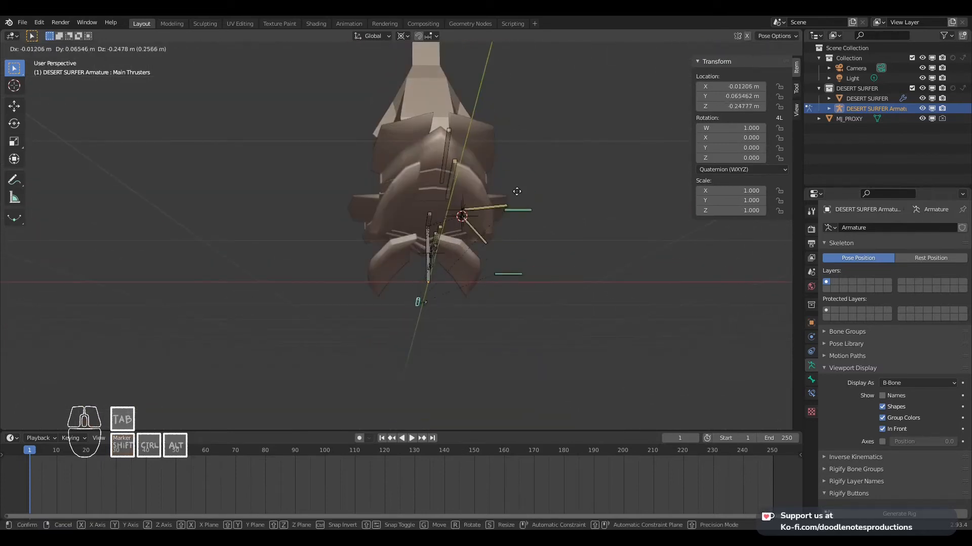
pyautogui.rightClick(520, 128)
# Test the mid fins by trial-moving Fin_Mid_Top_IK and Fin_Mid_Bottom_IK, cancelling each move
pyautogui.rightClick(521, 199)
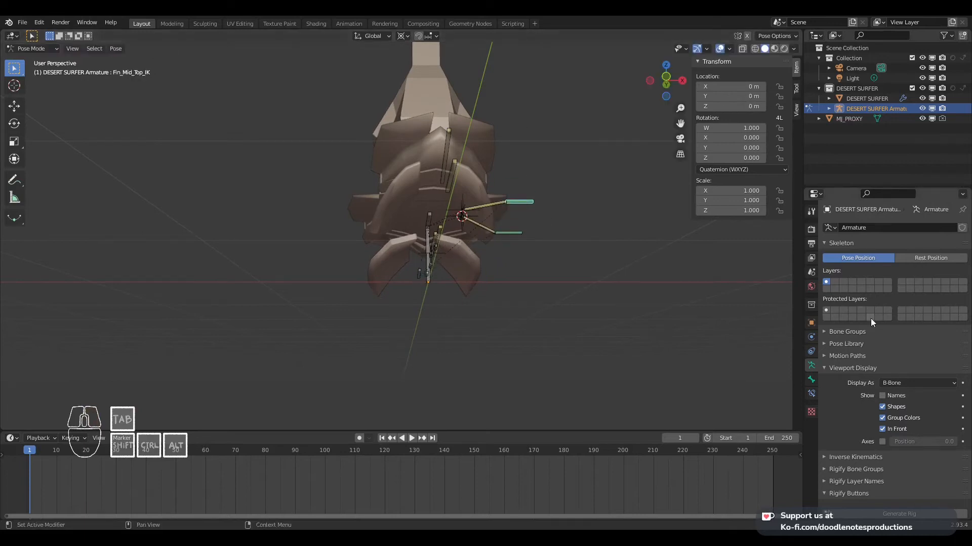
pyautogui.press('g')
pyautogui.rightClick(596, 249)
pyautogui.rightClick(521, 232)
pyautogui.press('g')
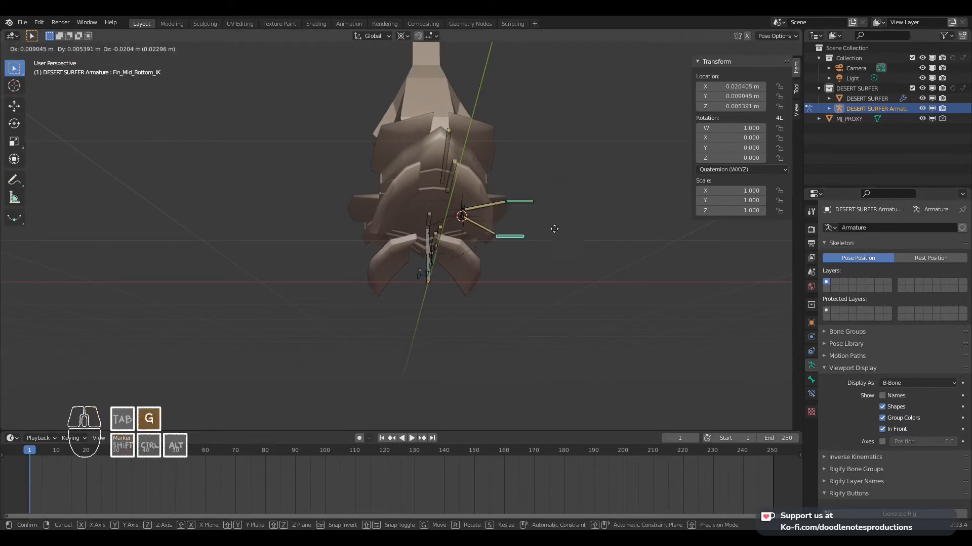
pyautogui.rightClick(556, 215)
pyautogui.moveTo(557, 215); pyautogui.dragTo(481, 231, button='middle')
# Turn off Deform for the Fin_Mid_Bottom_LimitLoc.L and Fin_Mid_Top_LimitLoc.L bones
pyautogui.rightClick(524, 201)
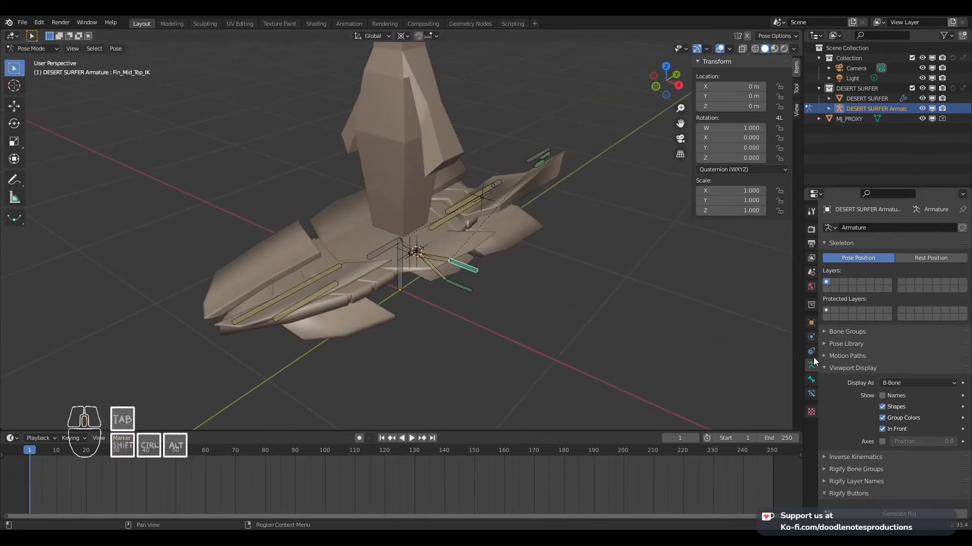
pyautogui.scroll(4, 423, 268)
pyautogui.rightClick(439, 267)
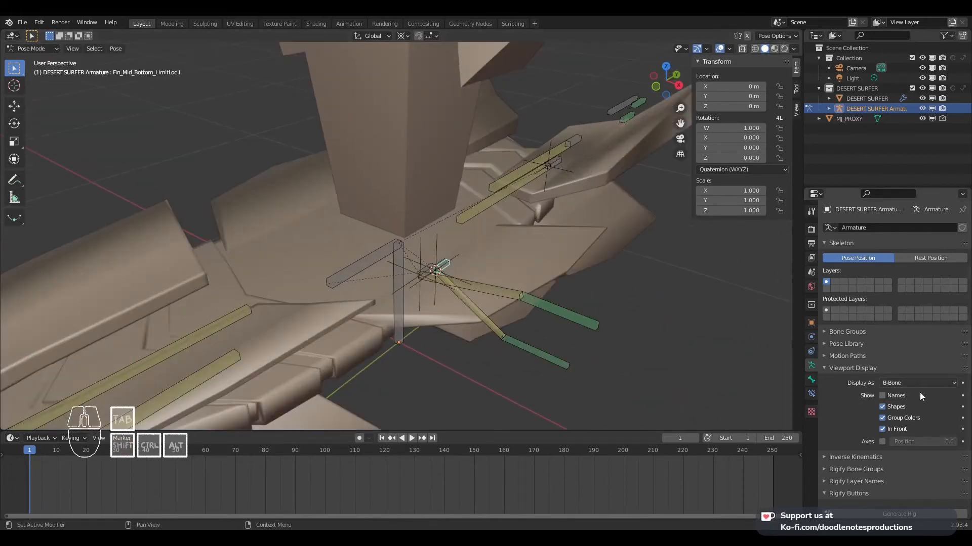
pyautogui.click(811, 379)
pyautogui.click(831, 419)
pyautogui.scroll(2, 474, 315)
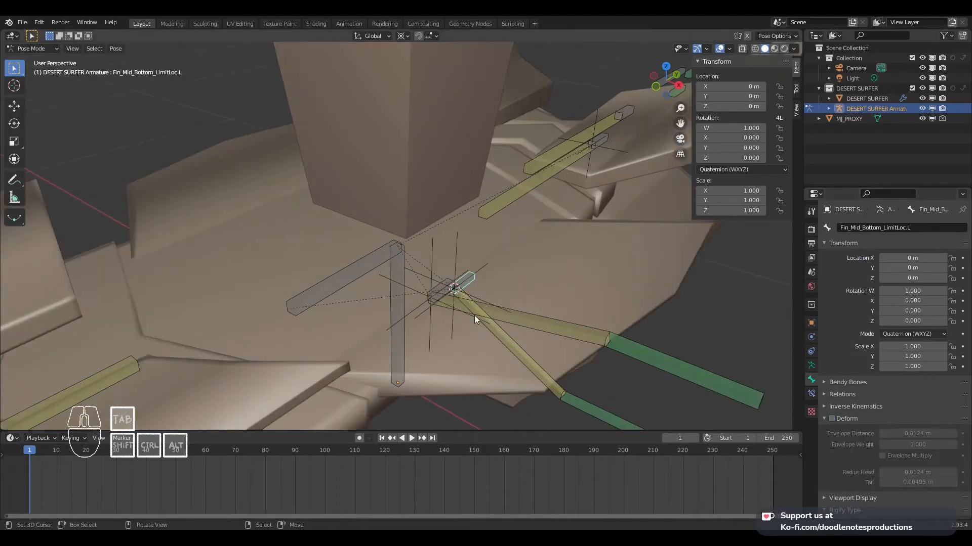
pyautogui.rightClick(442, 278)
pyautogui.click(831, 418)
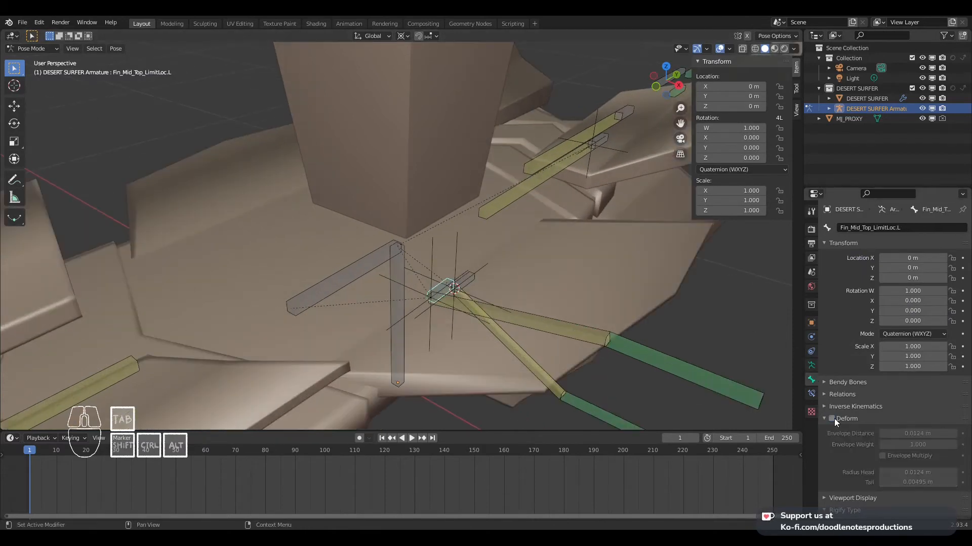
# Check the Deform setting of the top and bottom back fin LimitLoc bones
pyautogui.moveTo(431, 304); pyautogui.dragTo(452, 281, button='middle')
pyautogui.scroll(-3, 453, 281)
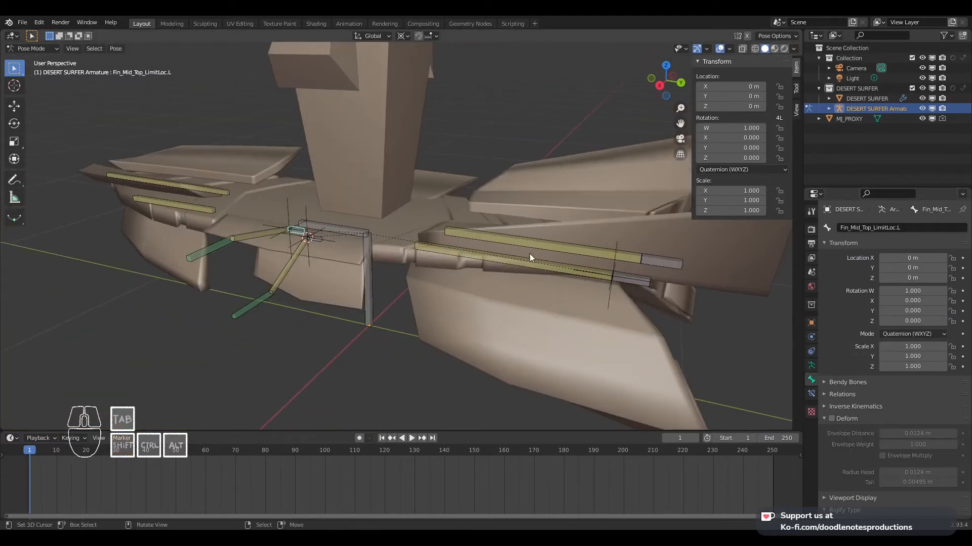
pyautogui.rightClick(663, 264)
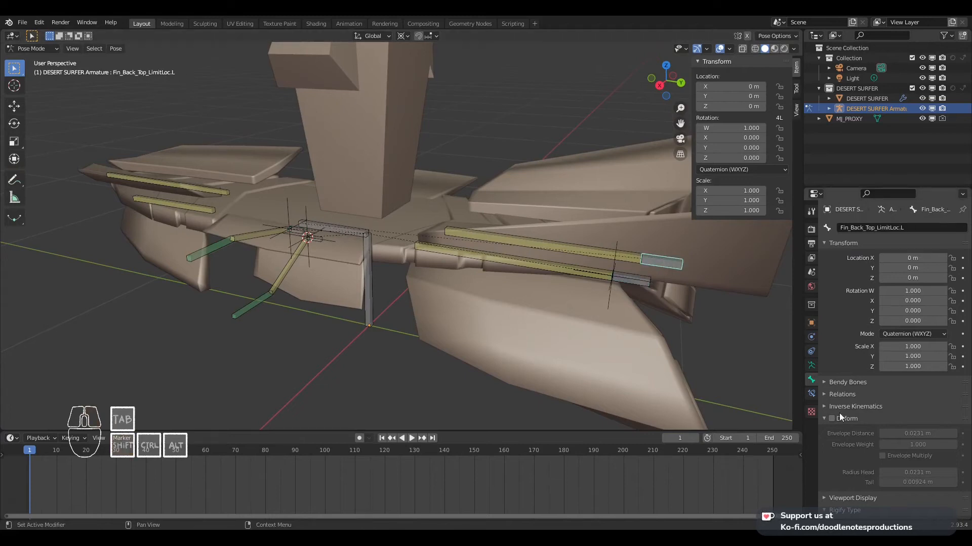
pyautogui.rightClick(647, 280)
pyautogui.moveTo(550, 264); pyautogui.dragTo(356, 207, button='middle')
# Test the whole rig by trial-moving the BODY bone in perspective and side views, cancelling each move
pyautogui.rightClick(364, 260)
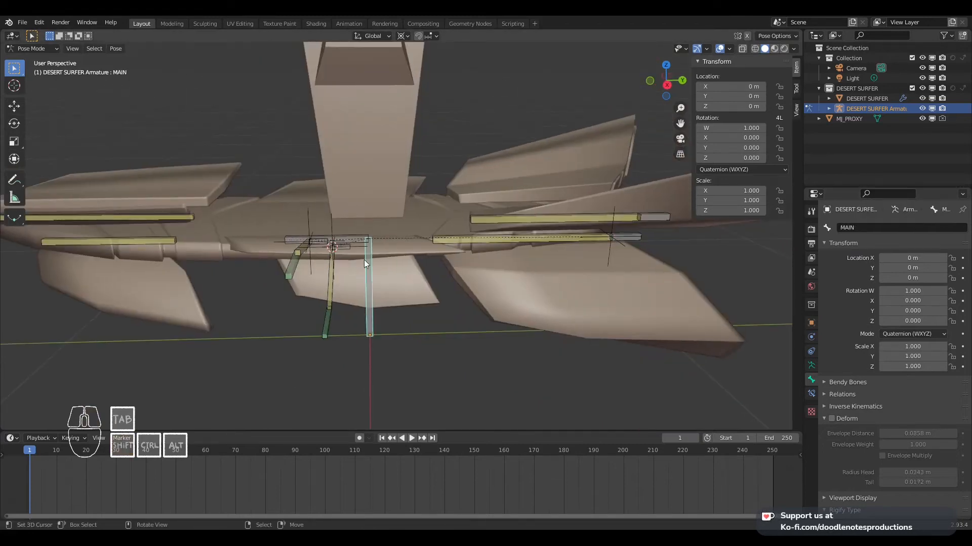
pyautogui.rightClick(358, 238)
pyautogui.press('g')
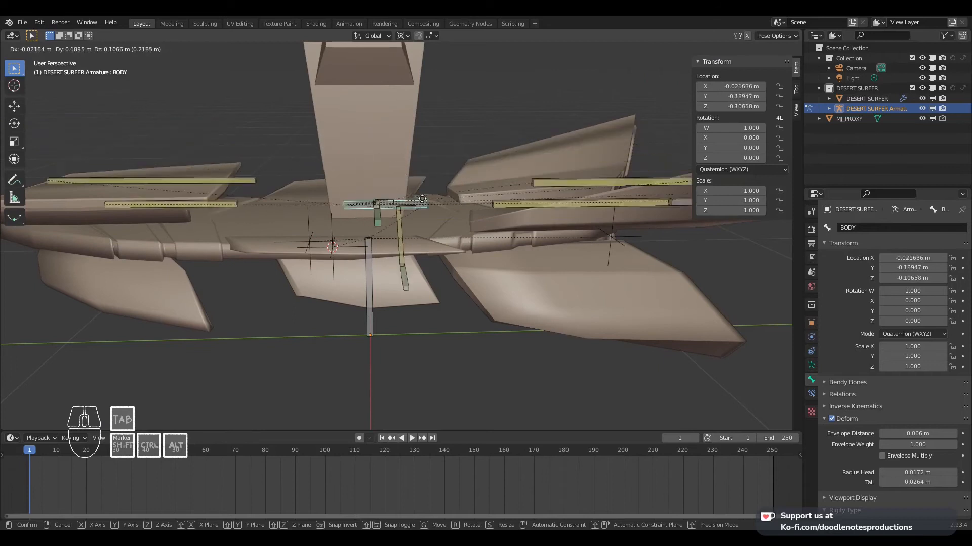
pyautogui.rightClick(392, 184)
pyautogui.scroll(-3, 393, 184)
pyautogui.press('KP_3')
pyautogui.press('g')
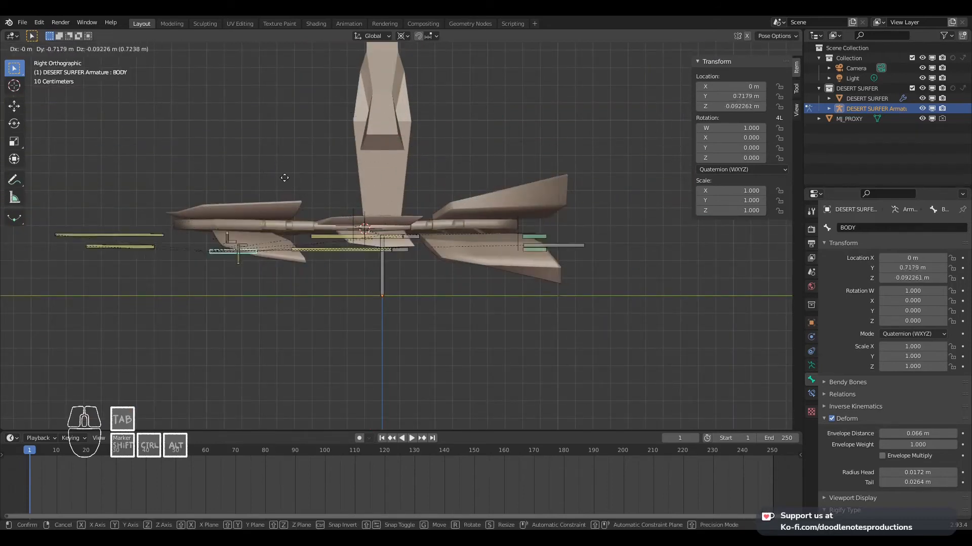
pyautogui.rightClick(286, 382)
pyautogui.scroll(2, 385, 250)
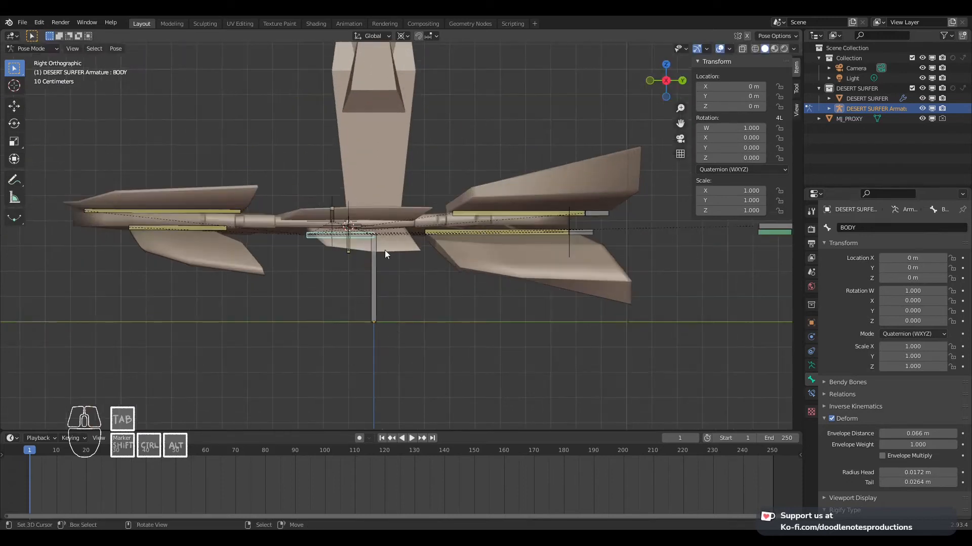
# Delete the old mid and back fin LimitLoc objects in Object Mode and save the file
pyautogui.hotkey('ctrl', 'Tab')
pyautogui.click(344, 200)
pyautogui.click(347, 203)
pyautogui.moveTo(347, 202); pyautogui.dragTo(469, 211, button='middle')
pyautogui.click(300, 190)
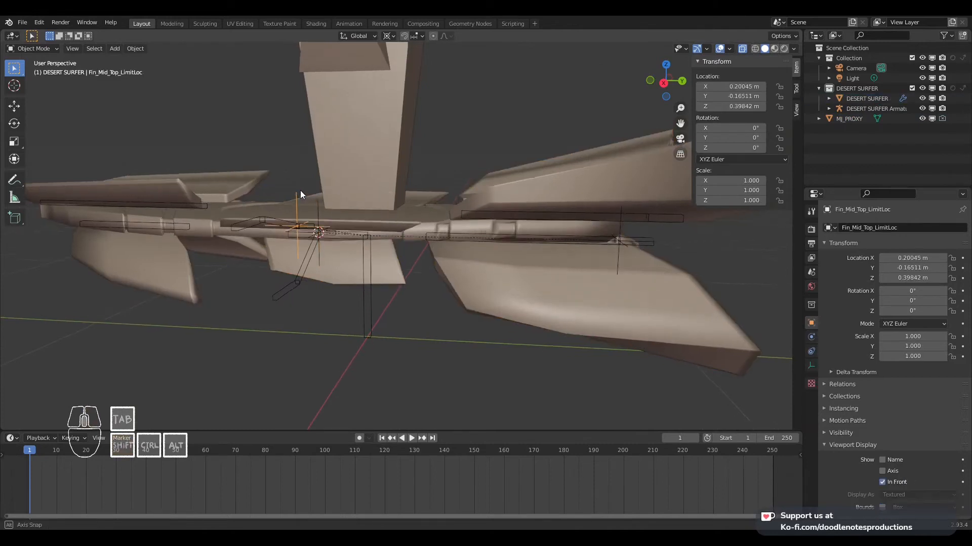
pyautogui.moveTo(300, 190); pyautogui.dragTo(309, 192, button='middle')
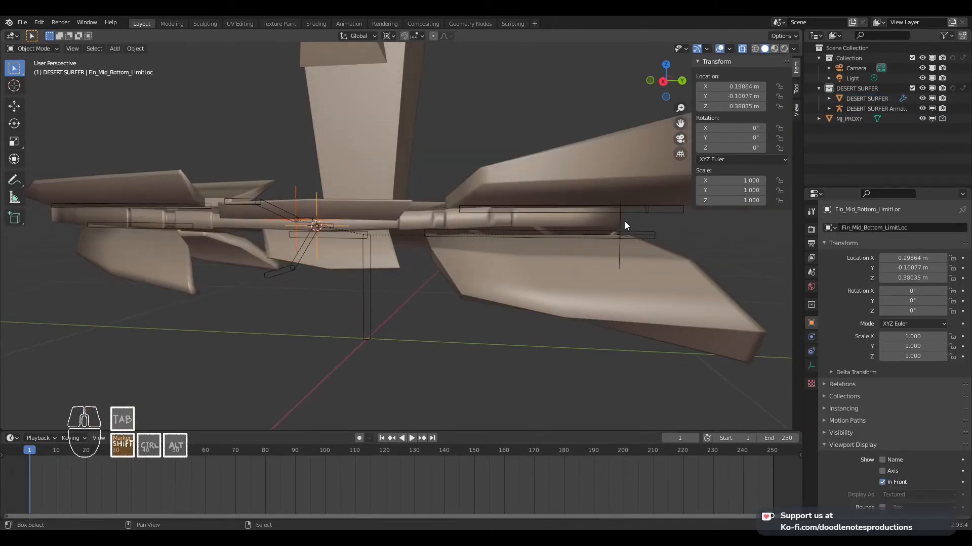
pyautogui.moveTo(625, 221); pyautogui.dragTo(579, 187, button='middle')
pyautogui.keyDown('shift'); pyautogui.click(600, 215); pyautogui.keyUp('shift')
pyautogui.hotkey('ctrl', 'z')
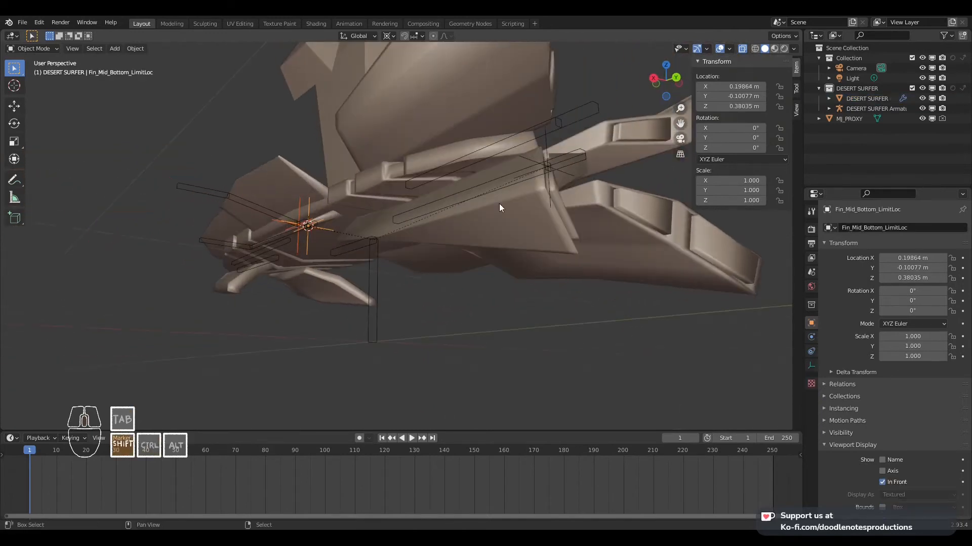
pyautogui.press('x')
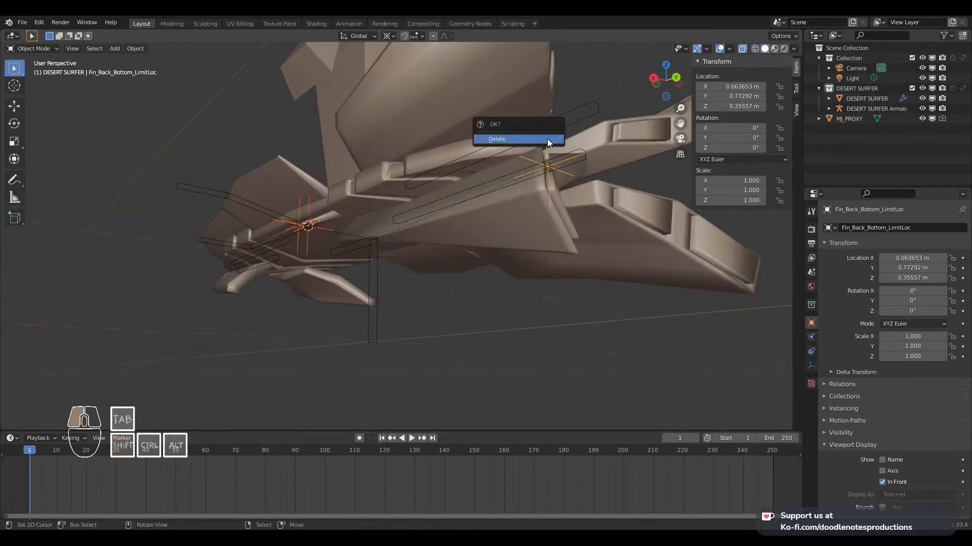
pyautogui.click(547, 139)
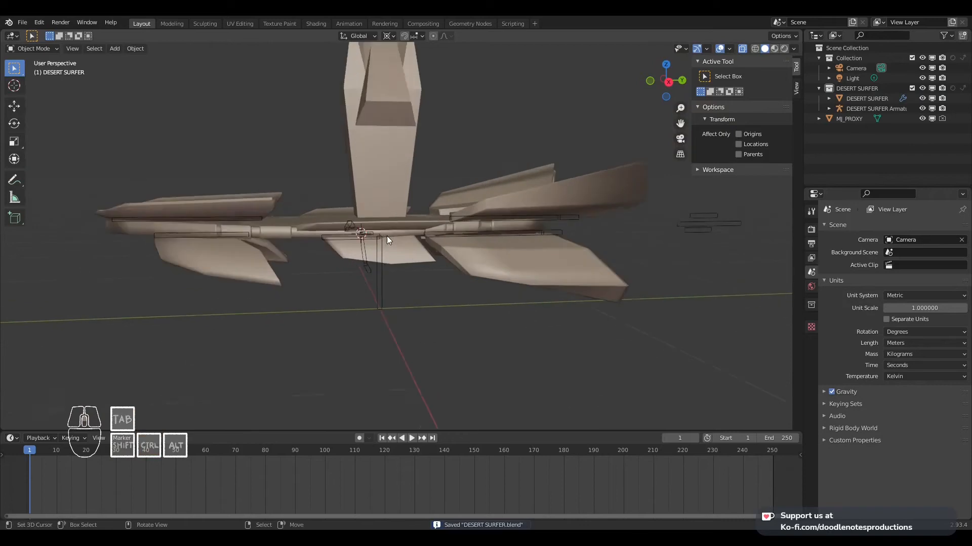
pyautogui.moveTo(386, 236); pyautogui.dragTo(439, 289, button='middle')
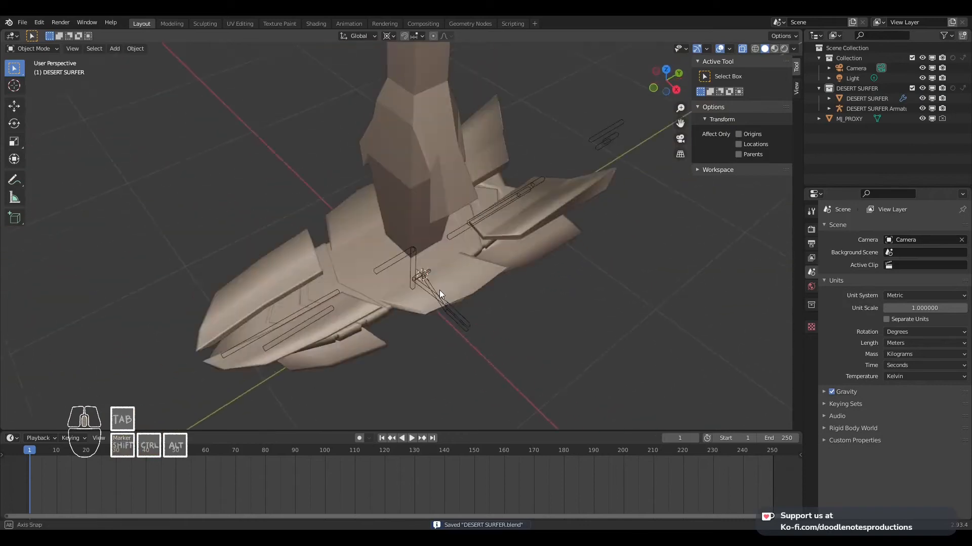
# Open the DESERT SURFER armature in Edit Mode, seen from the top
pyautogui.click(439, 289)
pyautogui.press('KP_7')
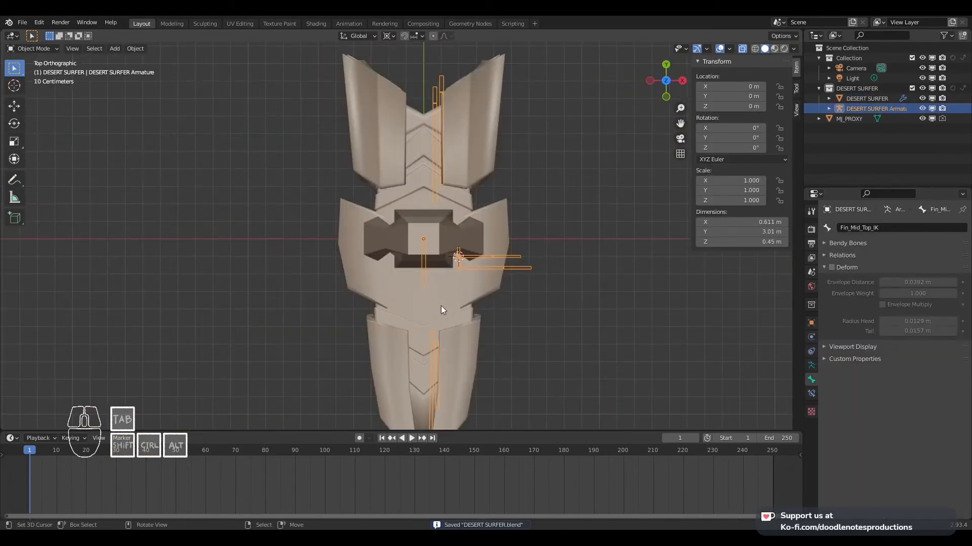
pyautogui.scroll(-3, 456, 316)
pyautogui.keyDown('shift'); pyautogui.moveTo(457, 318); pyautogui.dragTo(456, 282, button='middle'); pyautogui.keyUp('shift')
pyautogui.press('Tab')
pyautogui.scroll(1, 455, 263)
pyautogui.keyDown('shift'); pyautogui.moveTo(455, 243); pyautogui.dragTo(444, 282, button='middle'); pyautogui.keyUp('shift')
pyautogui.hotkey('alt', 'a')
pyautogui.press('c')
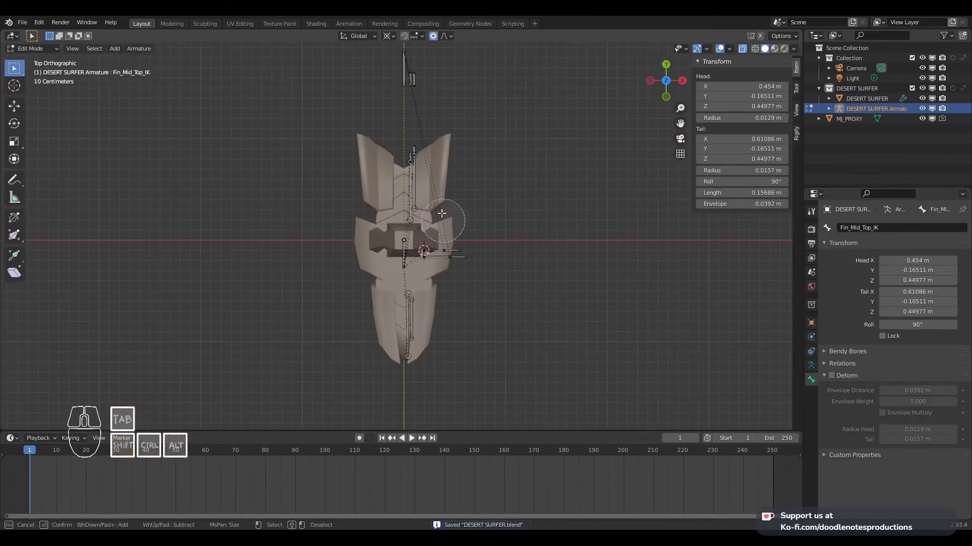
pyautogui.moveTo(440, 83); pyautogui.dragTo(440, 138)
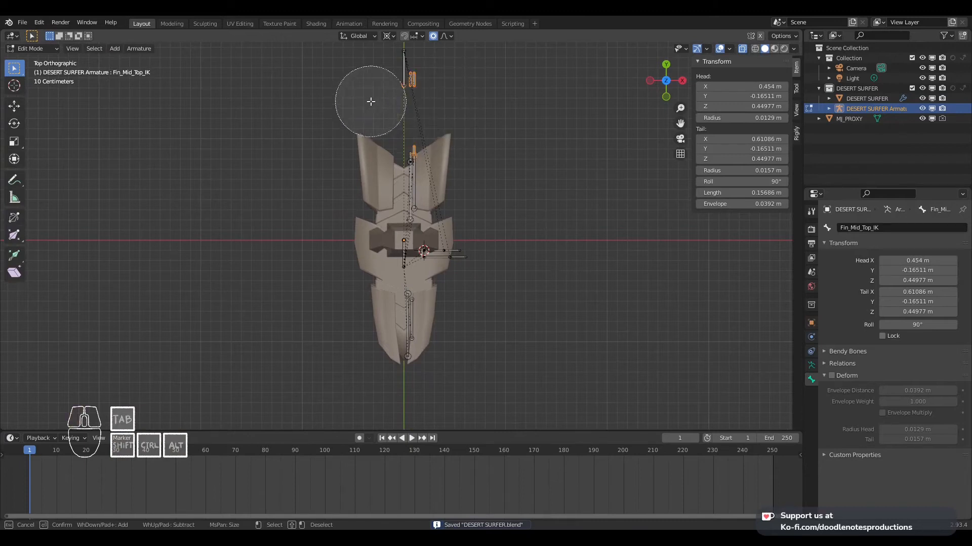
pyautogui.press('Escape')
# Rename the top back fin IK bone as Fin_Back_Top_IK.L
pyautogui.click(412, 80)
pyautogui.click(413, 80)
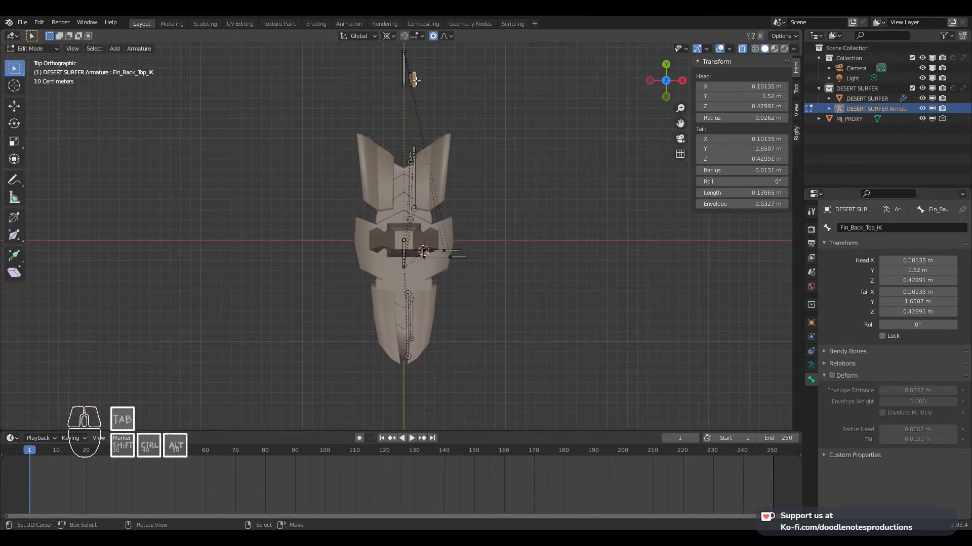
pyautogui.press('F2')
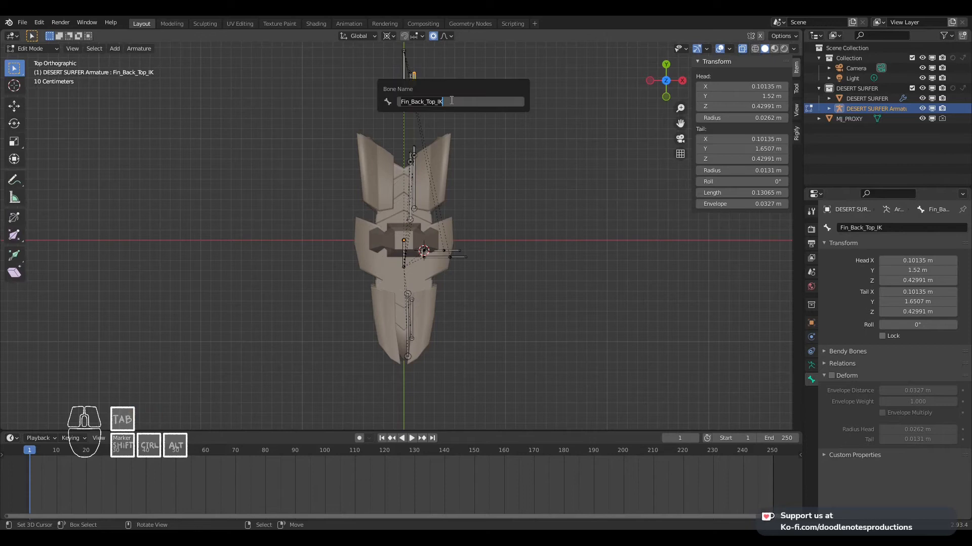
pyautogui.write('.L')
pyautogui.press('Return')
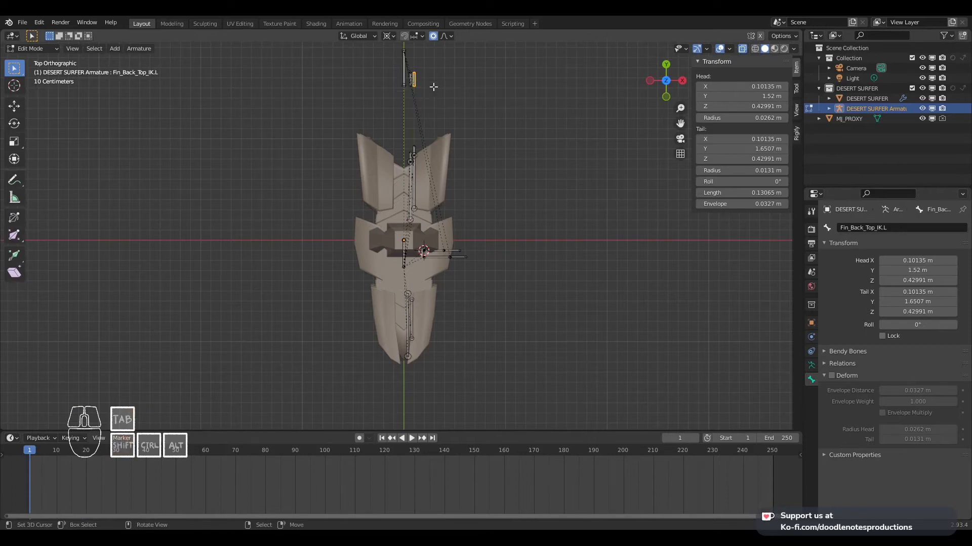
# Rename the bottom back fin IK bone as Fin_Back_Bottom_IK.L and save the file
pyautogui.click(411, 81)
pyautogui.press('F2')
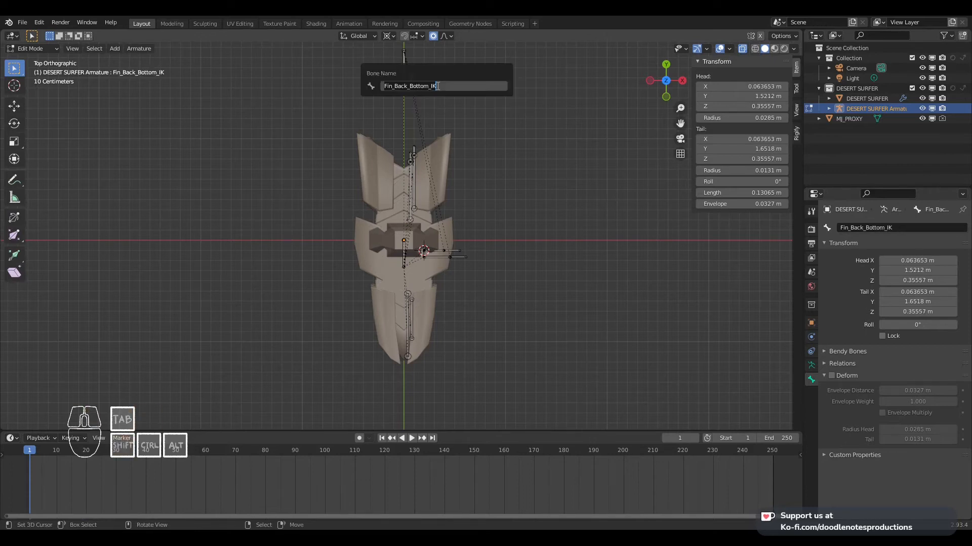
pyautogui.write('.L')
pyautogui.press('Return')
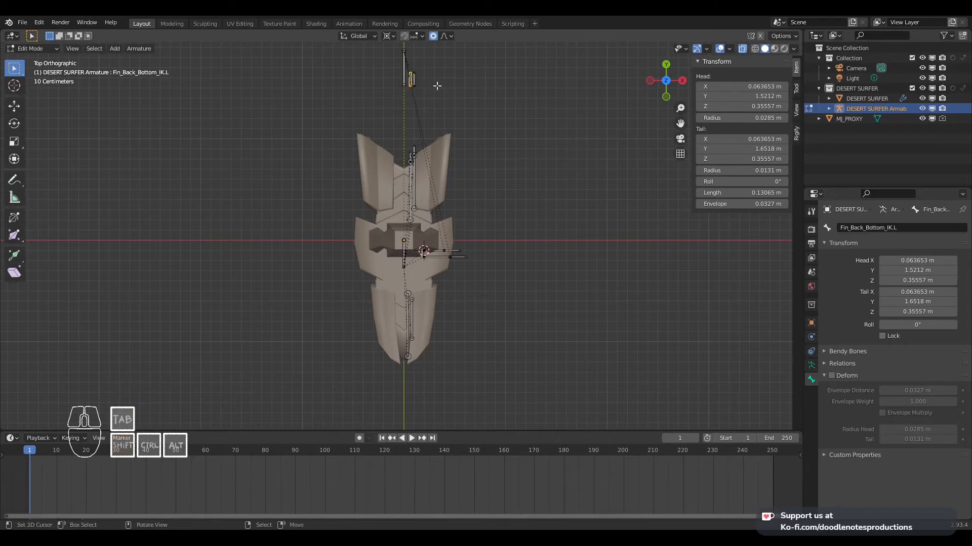
pyautogui.hotkey('ctrl', 's')
# Rename the bottom mid fin IK bone as Fin_Mid_Bottom_IK.L
pyautogui.rightClick(461, 257)
pyautogui.rightClick(461, 257)
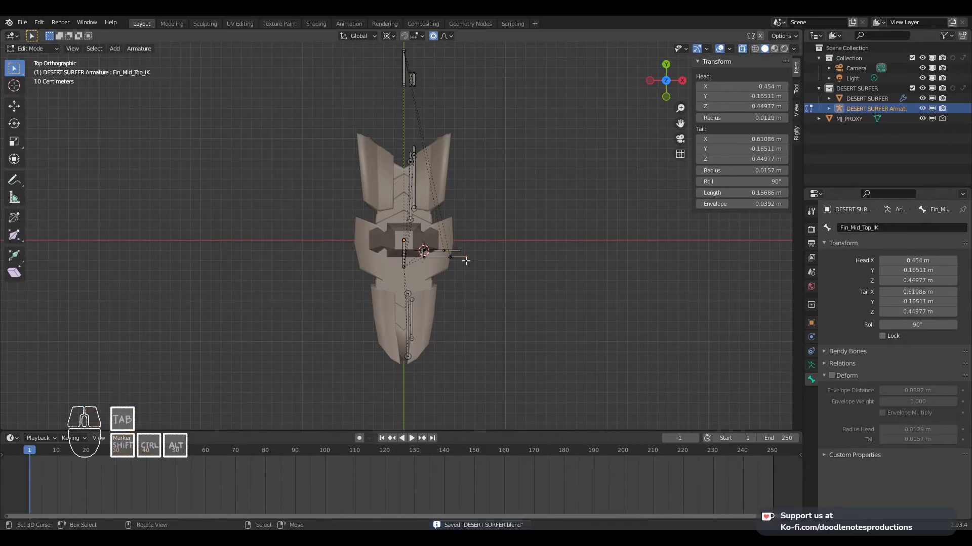
pyautogui.scroll(6, 463, 247)
pyautogui.rightClick(485, 234)
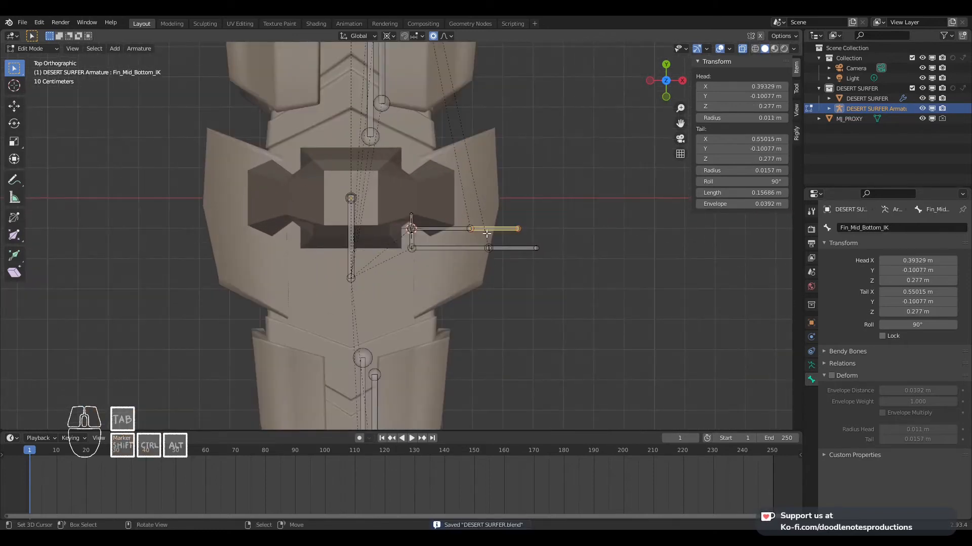
pyautogui.press('F2')
pyautogui.write('.L')
pyautogui.press('Return')
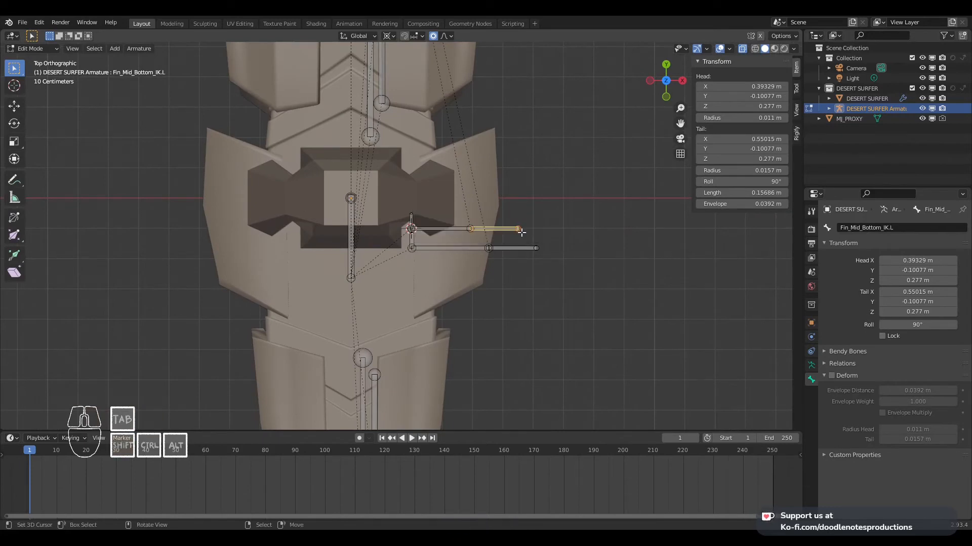
# Rename the top mid fin IK bone as Fin_Mid_Top_IK.L and save the file
pyautogui.rightClick(535, 249)
pyautogui.press('F2')
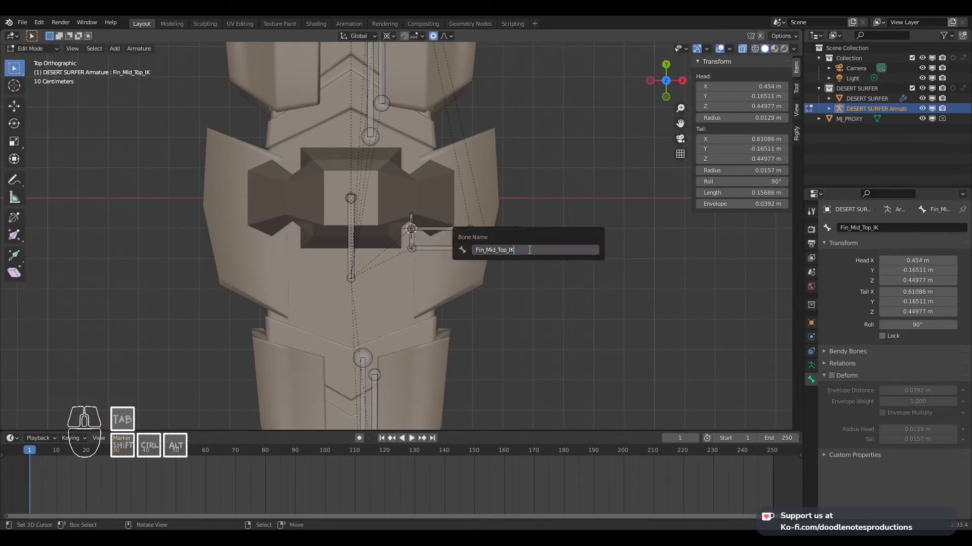
pyautogui.press('Return')
pyautogui.hotkey('ctrl', 's')
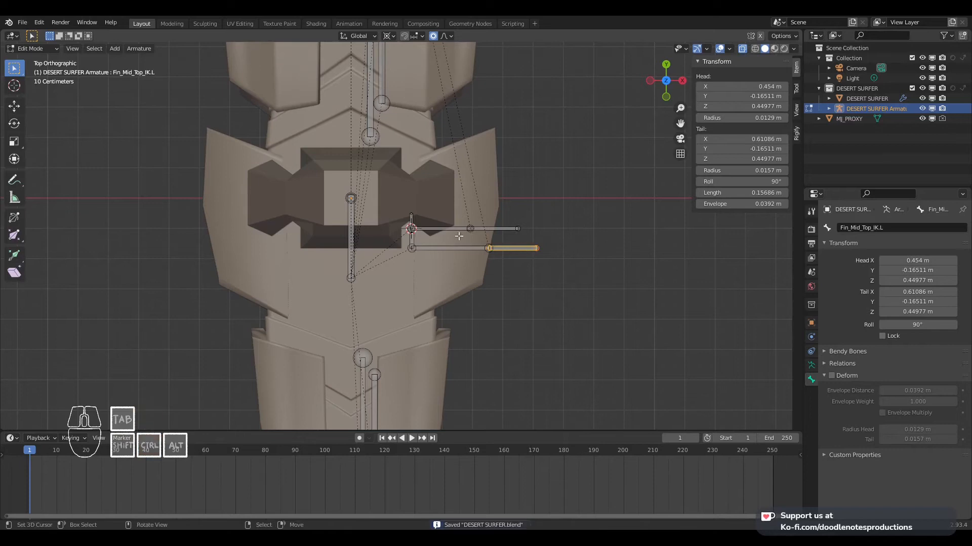
# Add the .L suffix to the Fin_Mid_Bottom and Fin_Mid_Top bone names, then save the file
pyautogui.rightClick(444, 232)
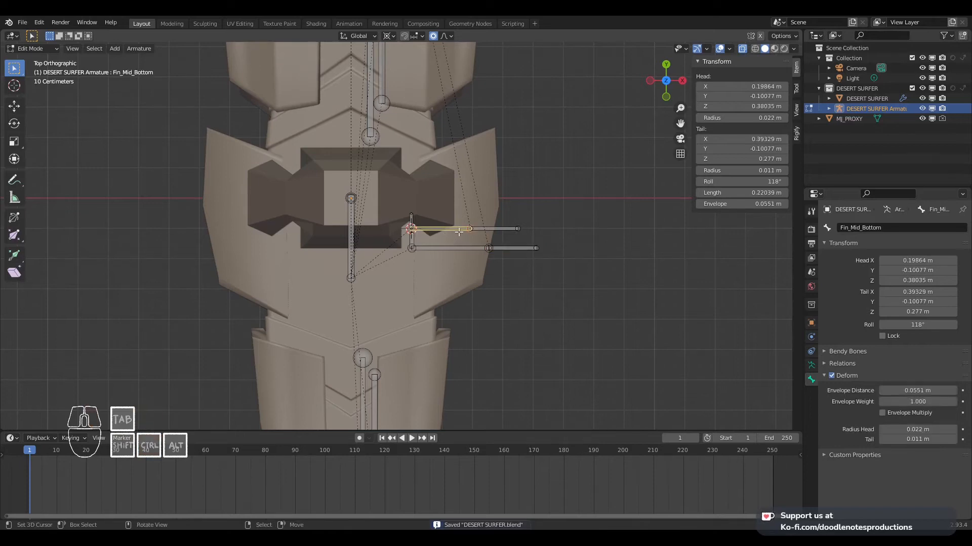
pyautogui.press('F2')
pyautogui.press('Return')
pyautogui.rightClick(473, 249)
pyautogui.press('F2')
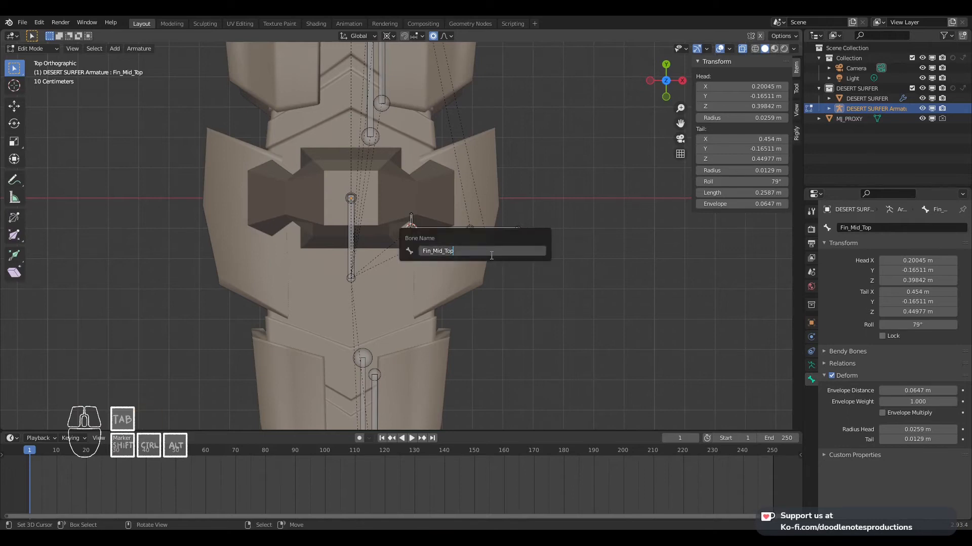
pyautogui.press('Return')
pyautogui.hotkey('ctrl', 's')
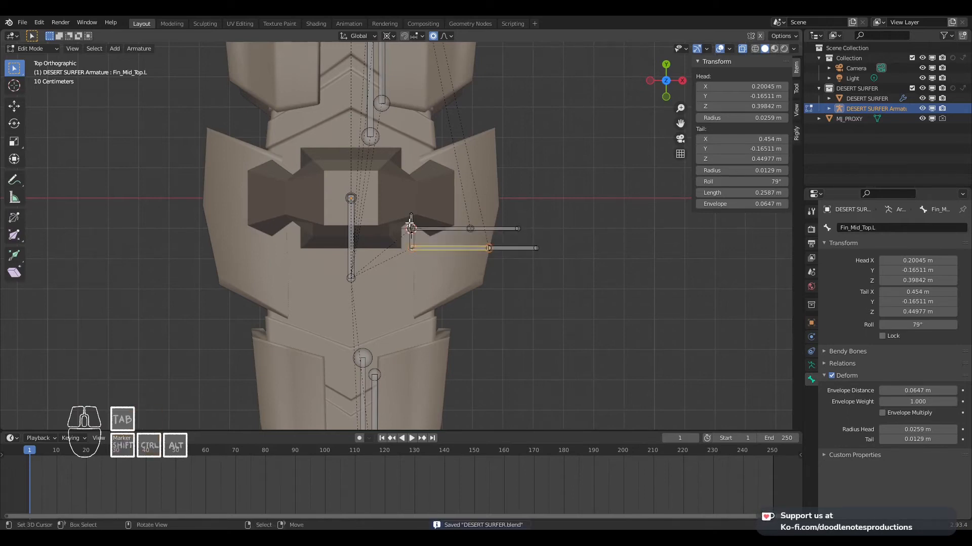
# Check the names of the remaining mid, back and front fin bones for the .L suffix
pyautogui.rightClick(409, 223)
pyautogui.rightClick(417, 237)
pyautogui.keyDown('shift'); pyautogui.moveTo(413, 240); pyautogui.dragTo(405, 355, button='middle'); pyautogui.keyUp('shift')
pyautogui.rightClick(375, 135)
pyautogui.keyDown('shift'); pyautogui.moveTo(374, 134); pyautogui.dragTo(382, 191, button='middle'); pyautogui.keyUp('shift')
pyautogui.rightClick(364, 194)
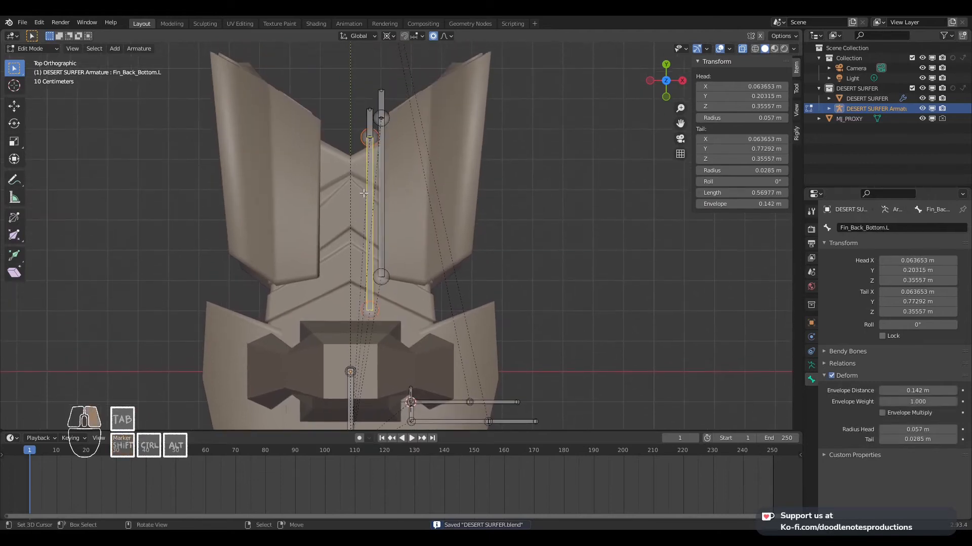
pyautogui.rightClick(384, 134)
pyautogui.rightClick(371, 119)
pyautogui.rightClick(381, 104)
pyautogui.keyDown('shift'); pyautogui.moveTo(380, 103); pyautogui.dragTo(414, 263, button='middle'); pyautogui.keyUp('shift')
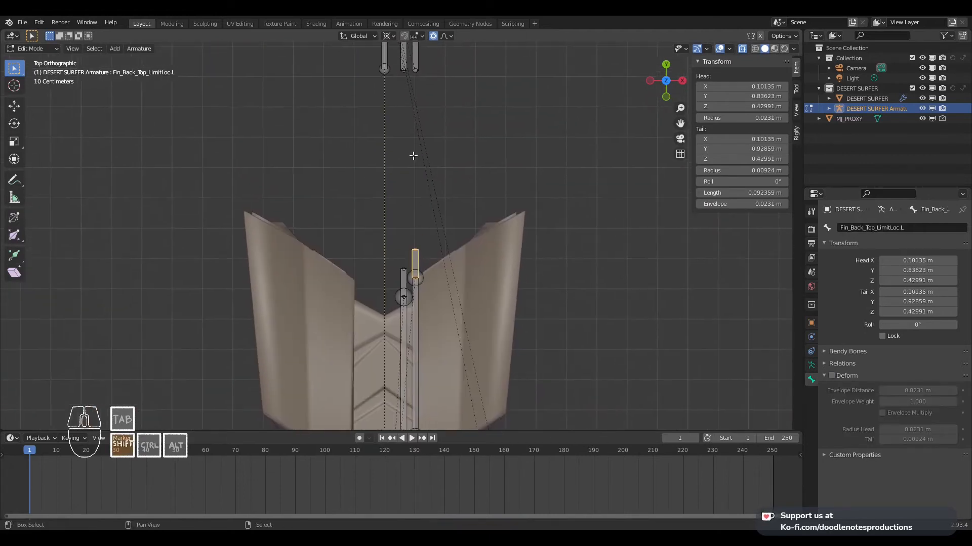
pyautogui.keyDown('shift'); pyautogui.moveTo(409, 51); pyautogui.dragTo(409, 178, button='middle'); pyautogui.keyUp('shift')
pyautogui.rightClick(410, 178)
pyautogui.rightClick(392, 172)
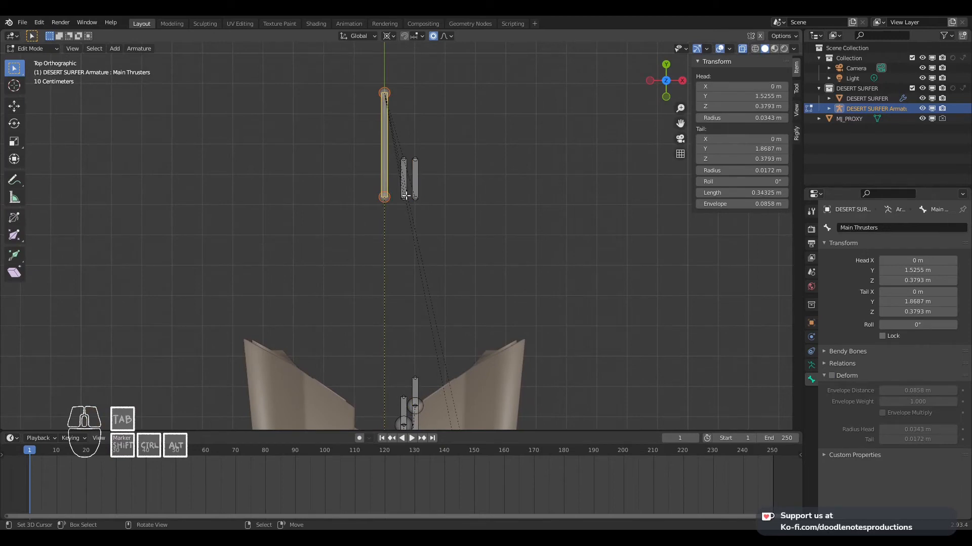
pyautogui.scroll(-4, 393, 172)
pyautogui.scroll(6, 357, 276)
pyautogui.scroll(2, 357, 275)
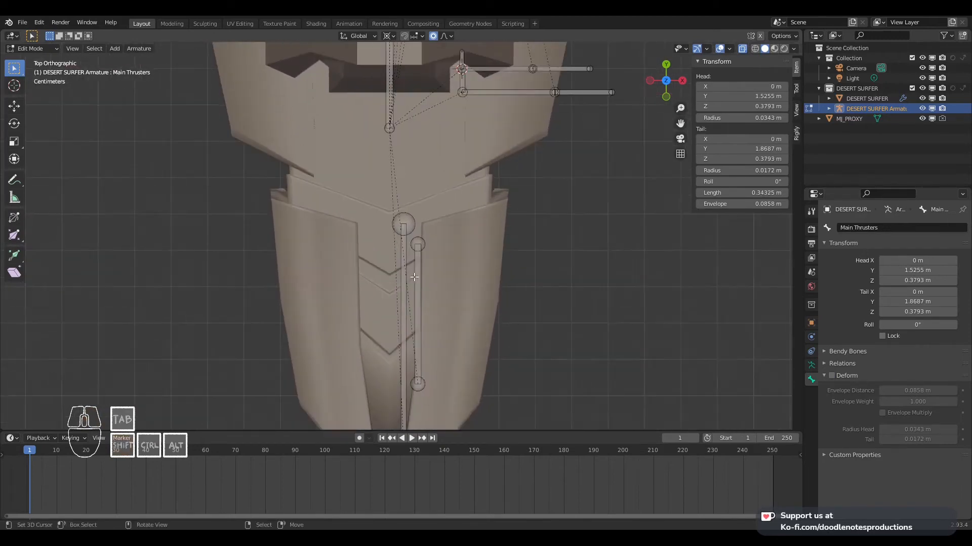
pyautogui.rightClick(418, 283)
pyautogui.rightClick(415, 283)
pyautogui.scroll(-3, 414, 283)
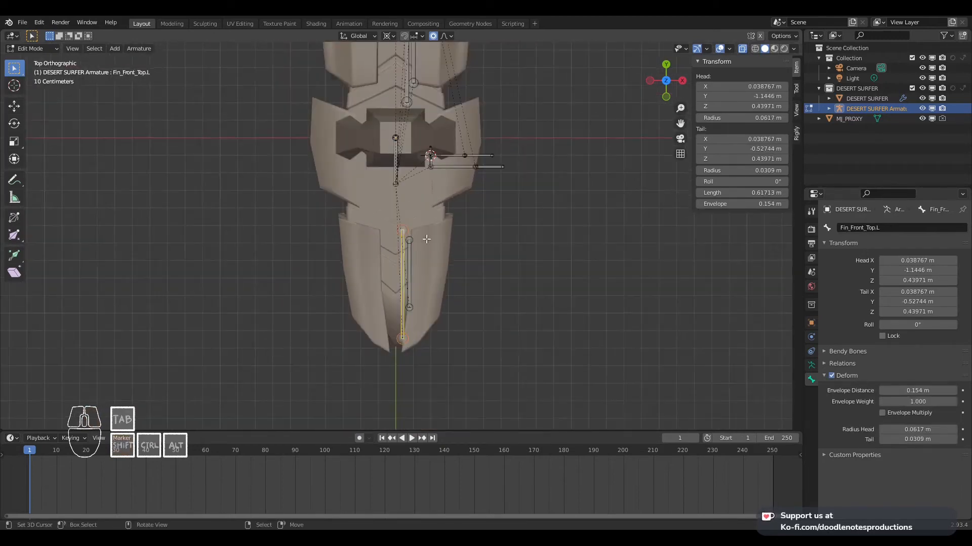
pyautogui.scroll(4, 422, 359)
pyautogui.scroll(-8, 422, 359)
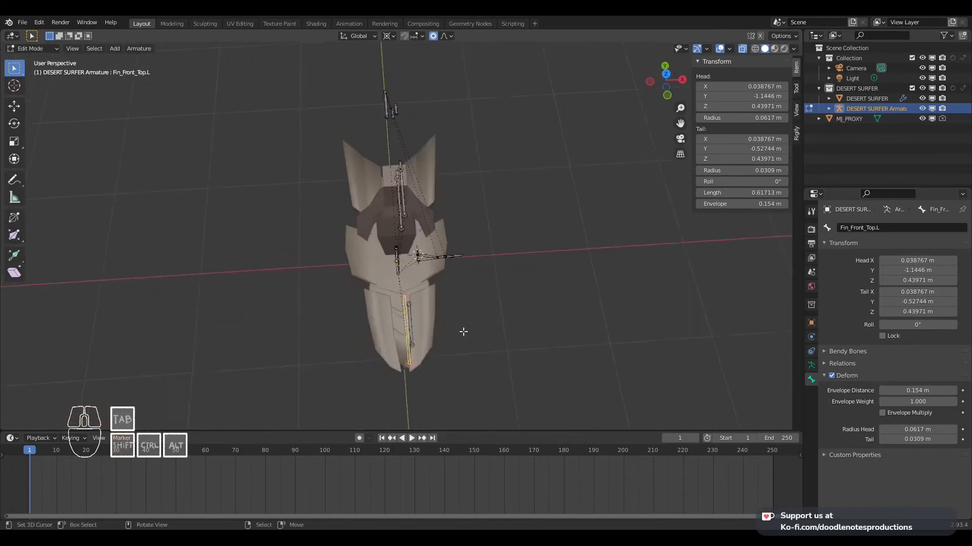
# Save the rig in the backup folder as DESERT SURFER_backup008.blend
pyautogui.moveTo(454, 288); pyautogui.dragTo(454, 289, button='middle')
pyautogui.hotkey('ctrl', 'shift', 's')
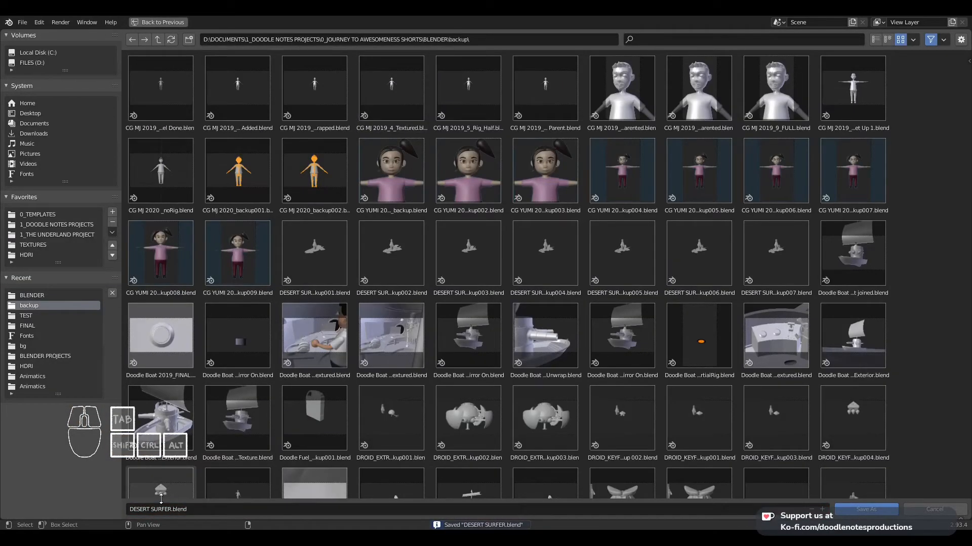
pyautogui.click(776, 253)
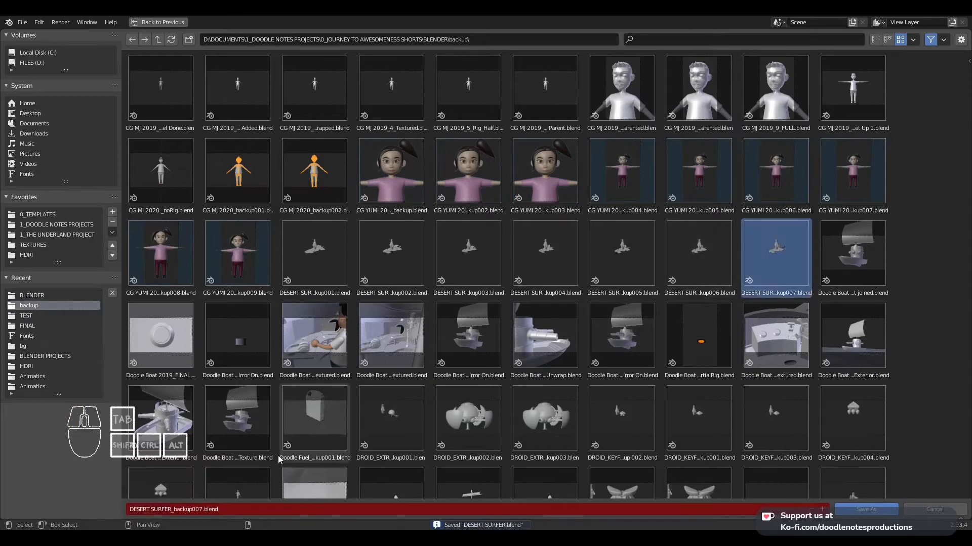
pyautogui.click(203, 510)
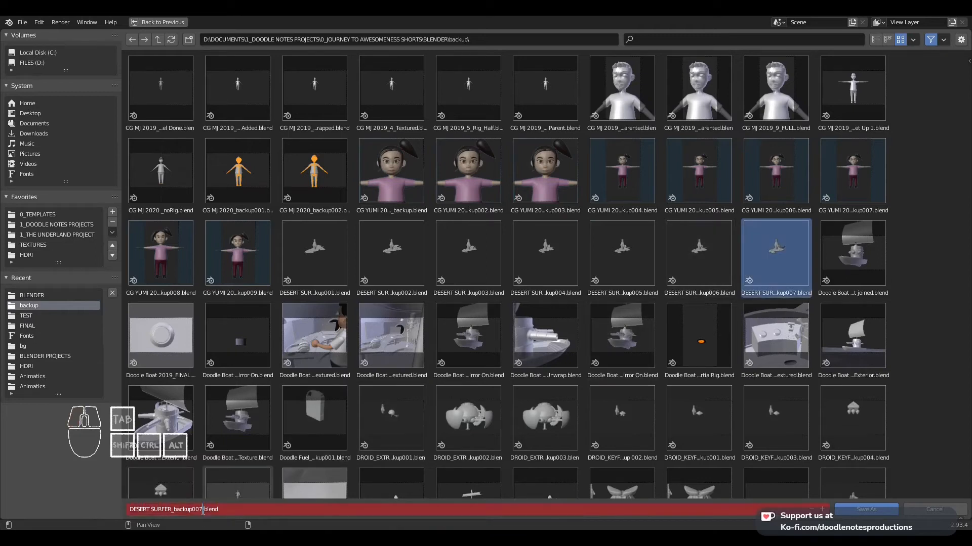
pyautogui.write('8')
pyautogui.press('Return')
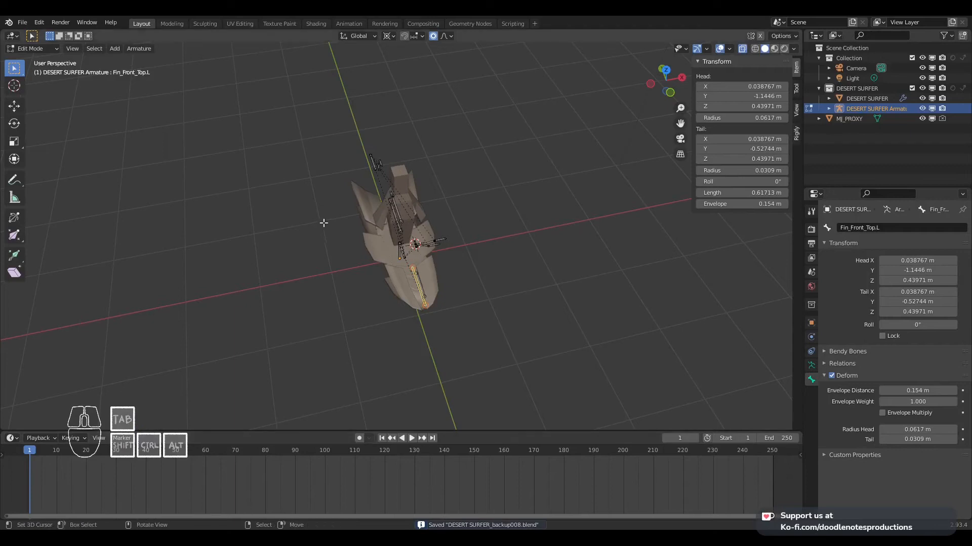
# Reopen the recent file DESERT SURFER.blend
pyautogui.click(22, 22)
pyautogui.moveTo(88, 54)
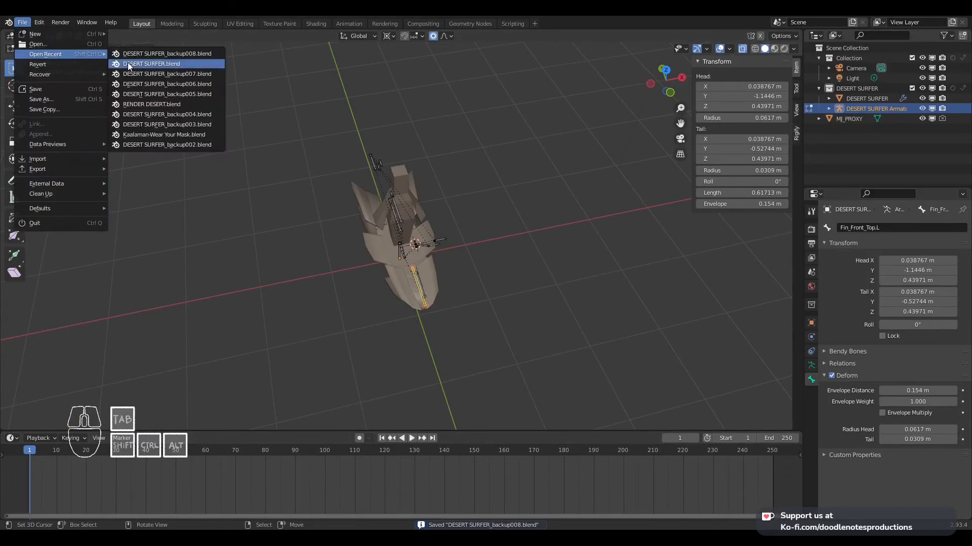
pyautogui.click(134, 64)
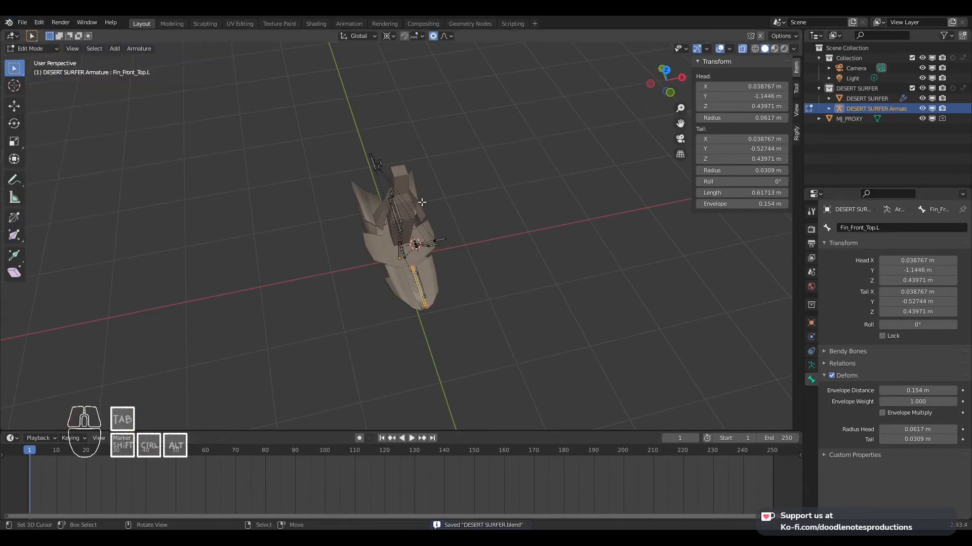
# Select the front, mid and back fin bones on the model's .L side in top view
pyautogui.press('KP_7')
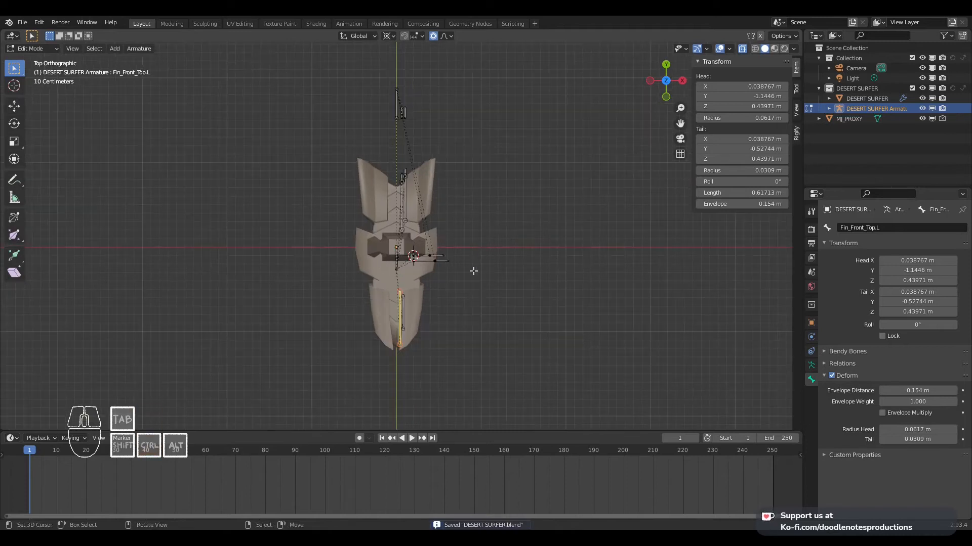
pyautogui.scroll(3, 474, 261)
pyautogui.scroll(2, 470, 297)
pyautogui.scroll(-2, 464, 310)
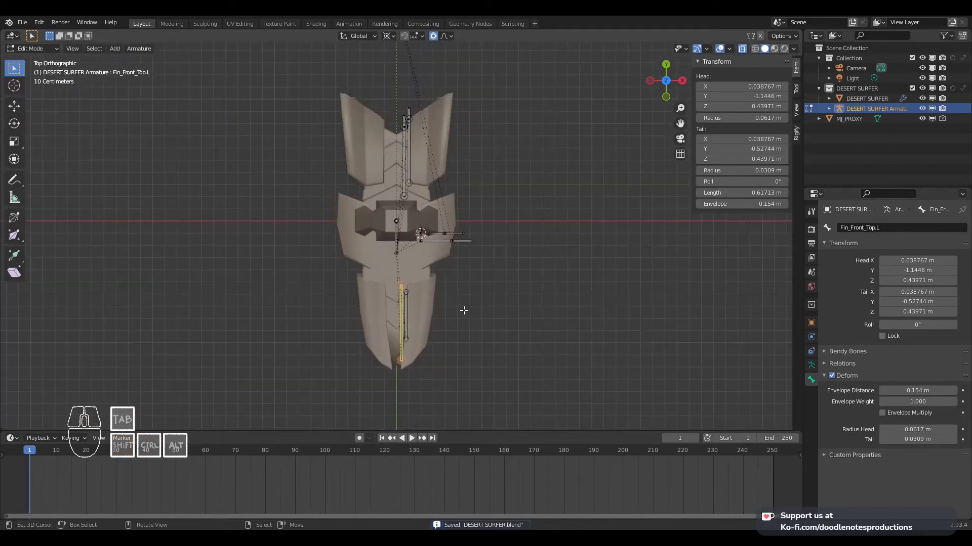
pyautogui.press('shift')
pyautogui.moveTo(472, 304); pyautogui.dragTo(429, 236, button='middle')
pyautogui.scroll(-2, 430, 235)
pyautogui.press('c')
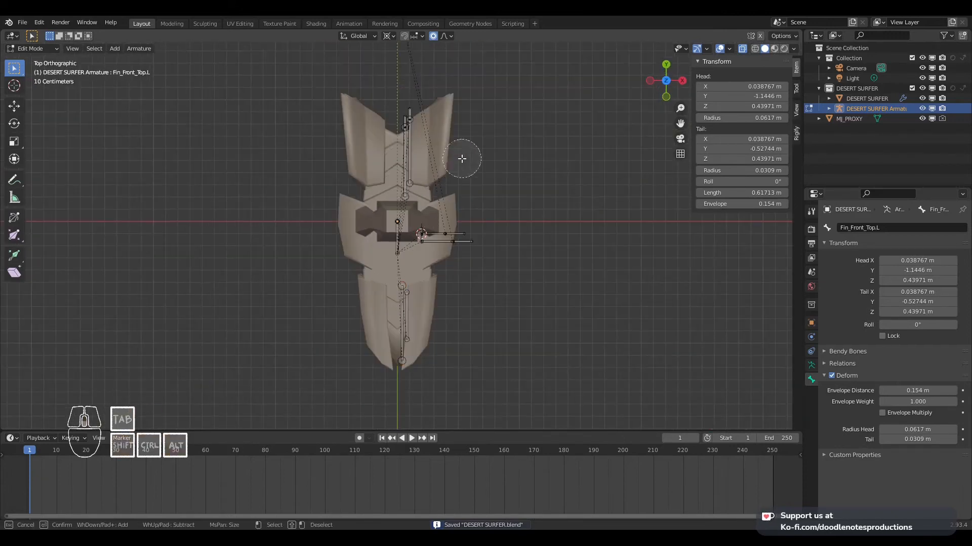
pyautogui.press('Escape')
pyautogui.press('b')
pyautogui.moveTo(506, 77)
pyautogui.mouseDown()
pyautogui.moveTo(401, 309)
pyautogui.moveTo(399, 391)
pyautogui.mouseUp()
# Add the two back fin IK bones behind the model to the selection and switch to wireframe shading
pyautogui.scroll(-6, 399, 354)
pyautogui.scroll(4, 440, 239)
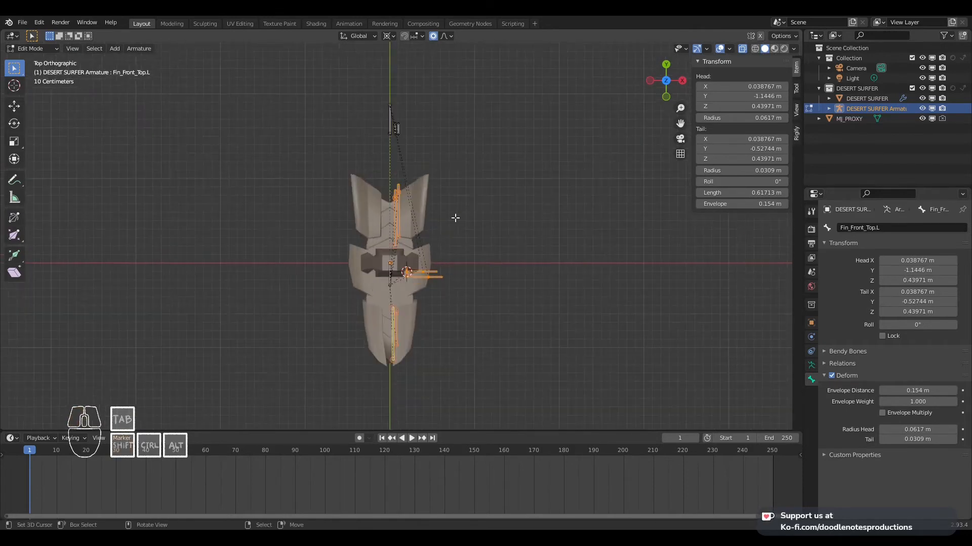
pyautogui.press('b')
pyautogui.moveTo(431, 116); pyautogui.dragTo(393, 151)
pyautogui.scroll(3, 417, 186)
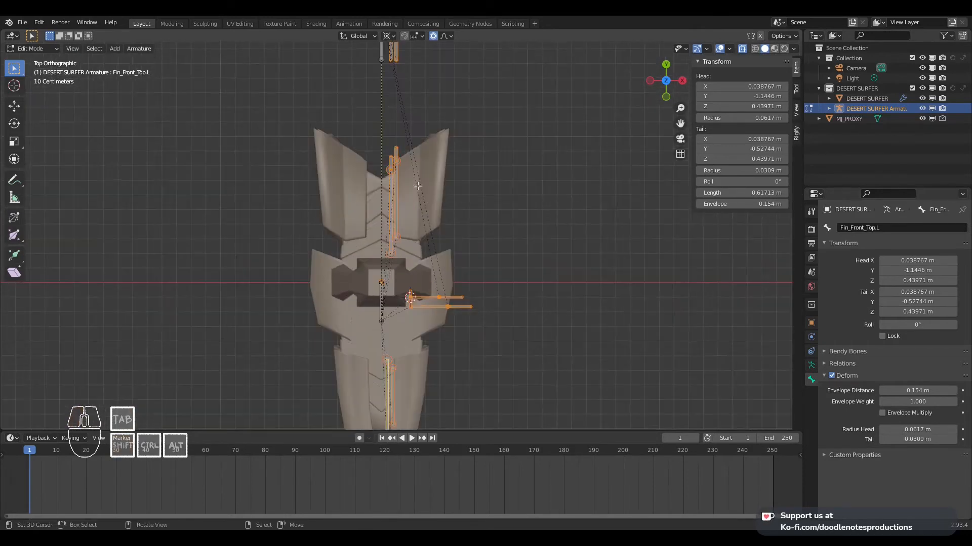
pyautogui.scroll(-2, 419, 288)
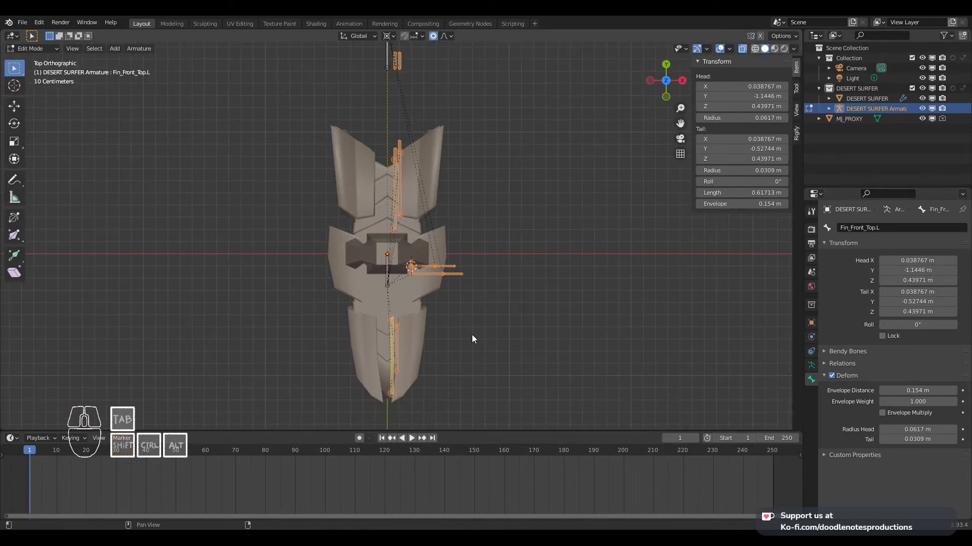
pyautogui.hotkey('shift', 'z')
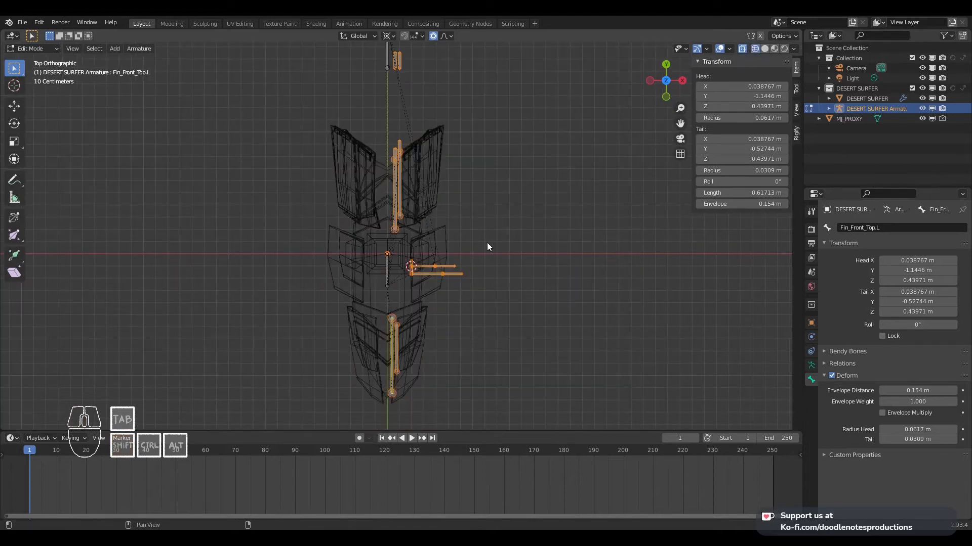
pyautogui.scroll(-5, 486, 241)
pyautogui.scroll(5, 501, 221)
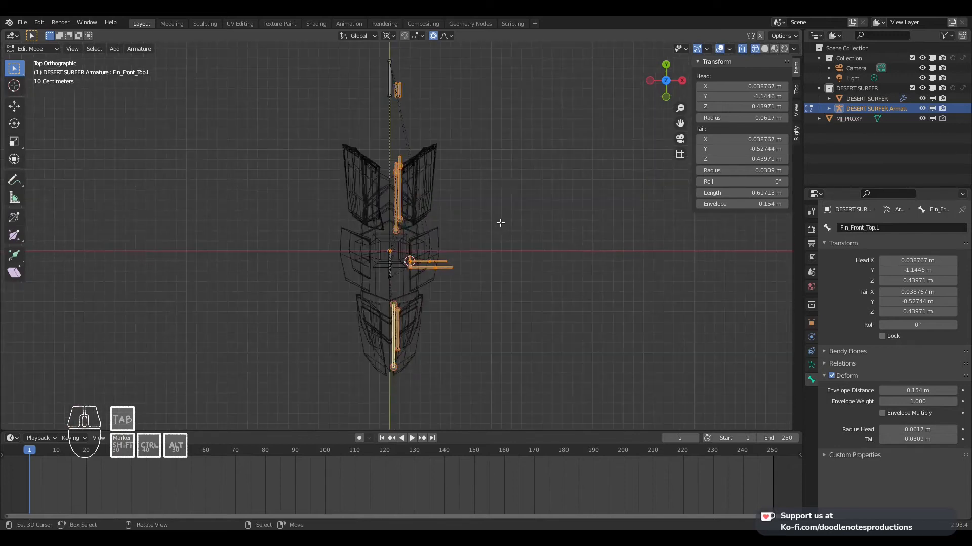
pyautogui.press('c')
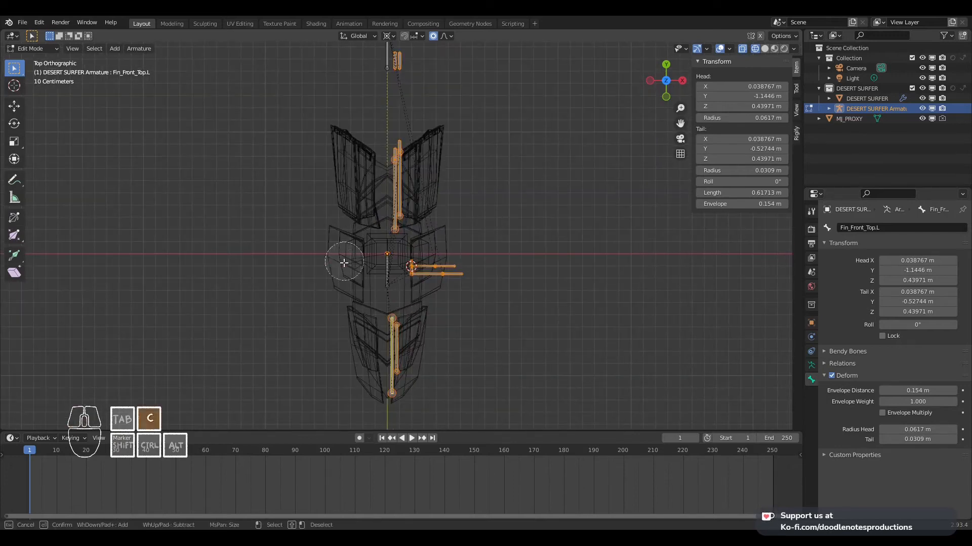
pyautogui.press('Escape')
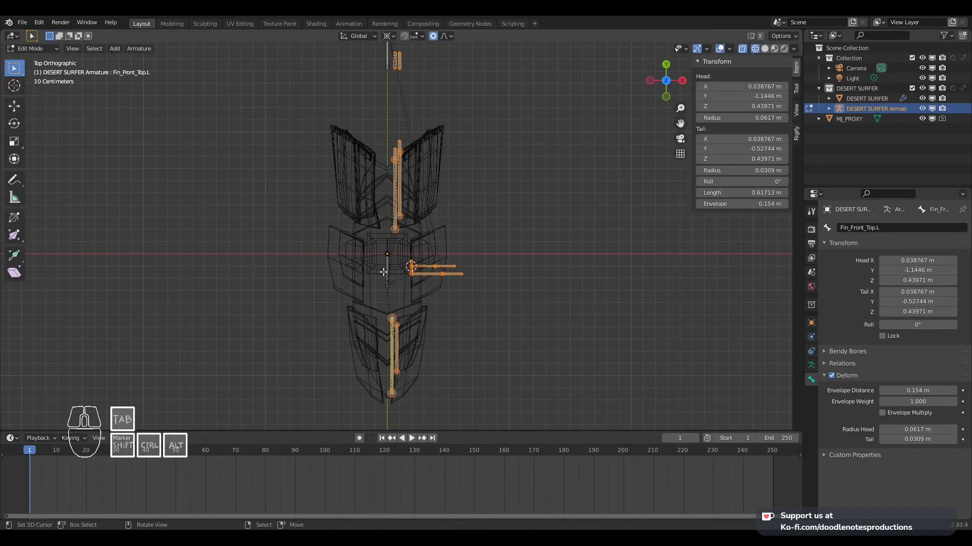
# Show the rig from above with solid shading and save the file
pyautogui.keyDown('shift'); pyautogui.moveTo(412, 332); pyautogui.dragTo(433, 274, button='middle'); pyautogui.keyUp('shift')
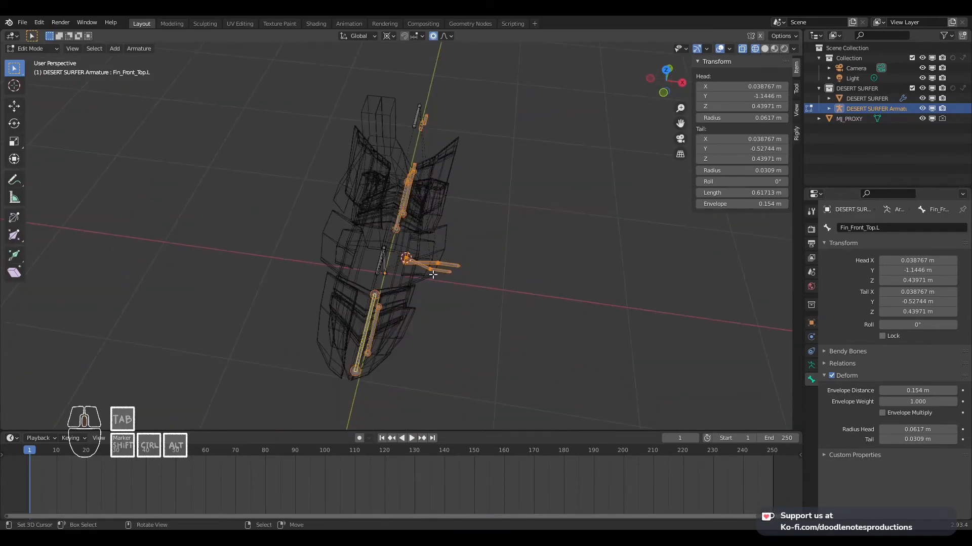
pyautogui.press('KP_7')
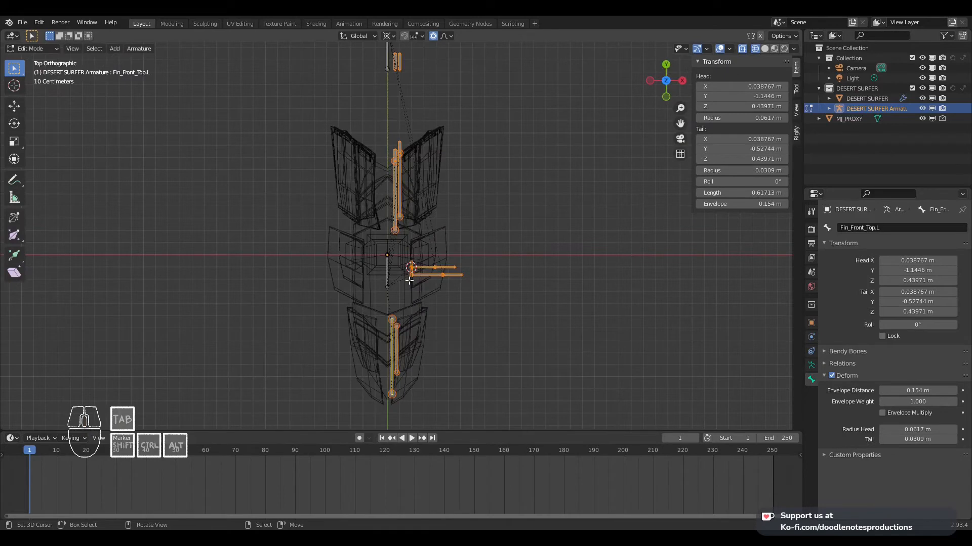
pyautogui.click(765, 48)
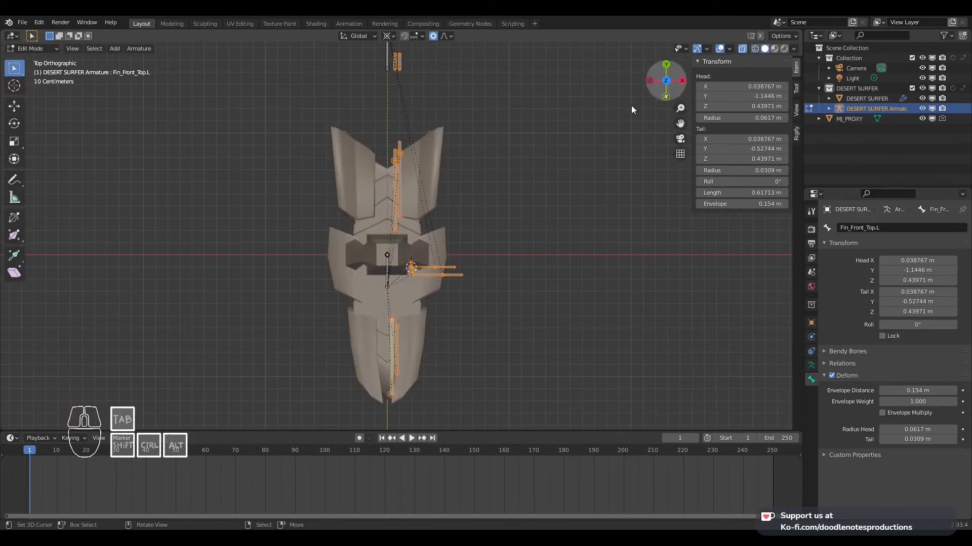
pyautogui.hotkey('ctrl', 's')
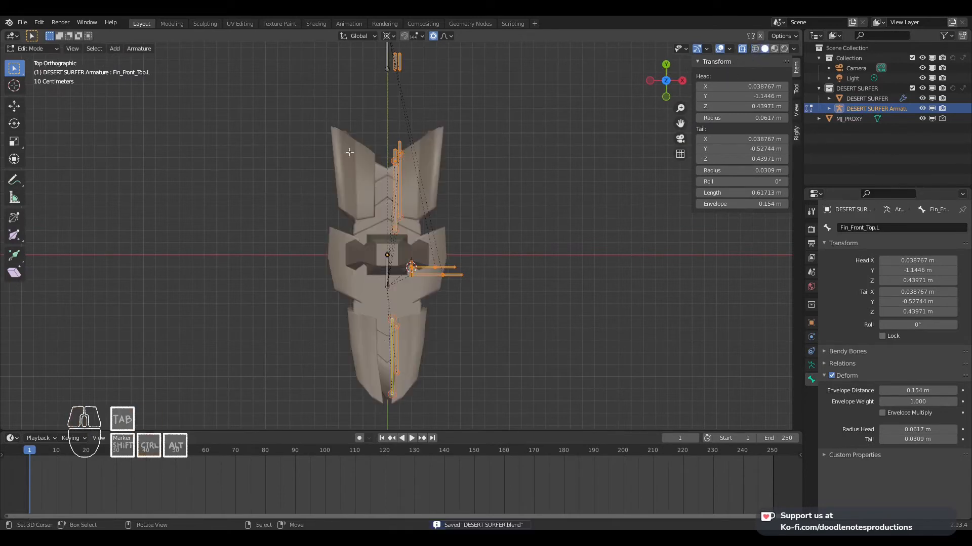
# Symmetrize the selected .L fin bones and IK bones to create their .R counterparts
pyautogui.click(142, 49)
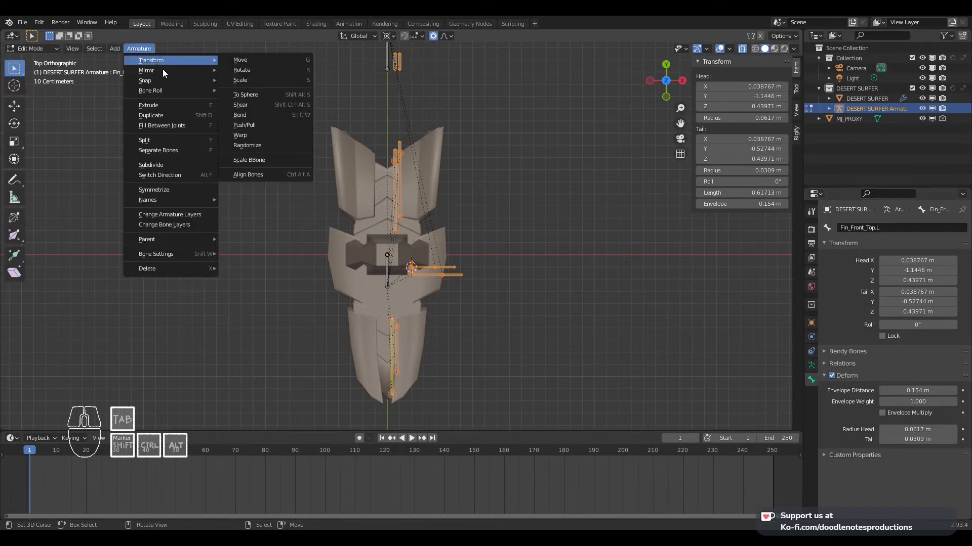
pyautogui.moveTo(157, 71)
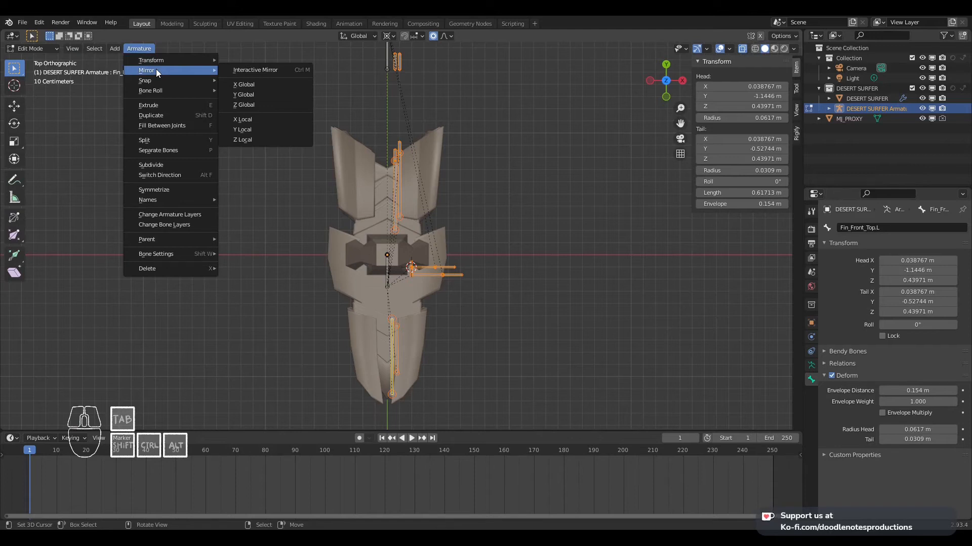
pyautogui.click(180, 191)
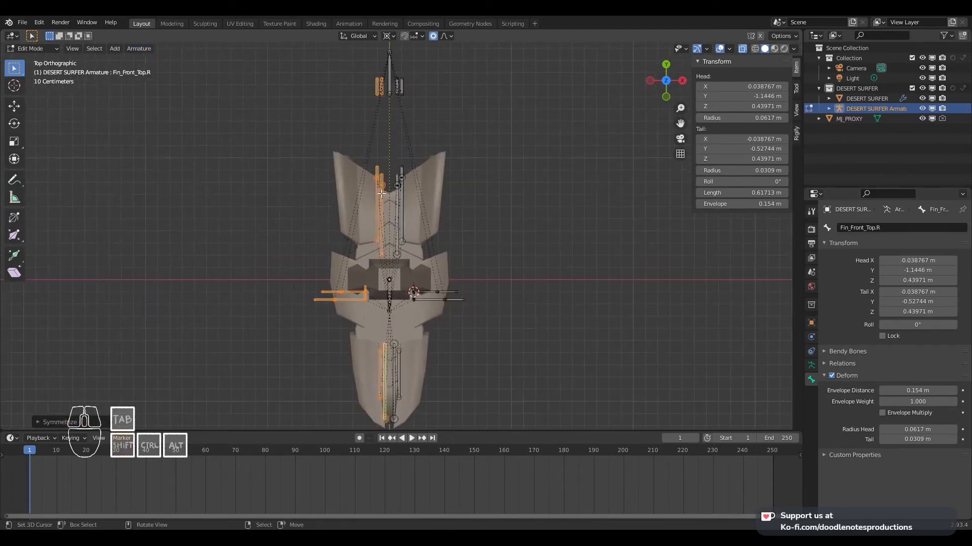
# Enter Pose Mode and test-move the Main Thrusters bone in side view, cancelling the move
pyautogui.moveTo(385, 112); pyautogui.dragTo(466, 165, button='middle')
pyautogui.scroll(5, 465, 164)
pyautogui.hotkey('ctrl', 'Tab')
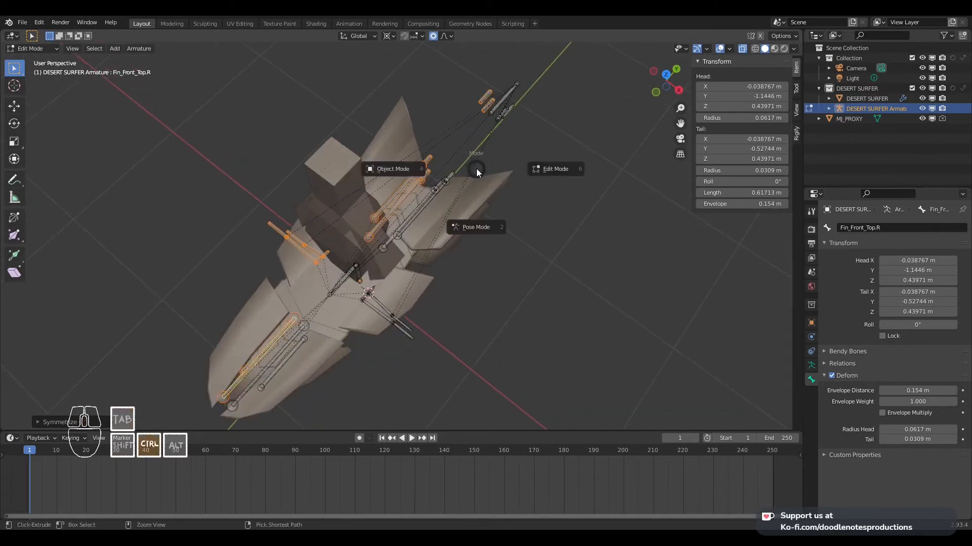
pyautogui.click(468, 227)
pyautogui.click(510, 92)
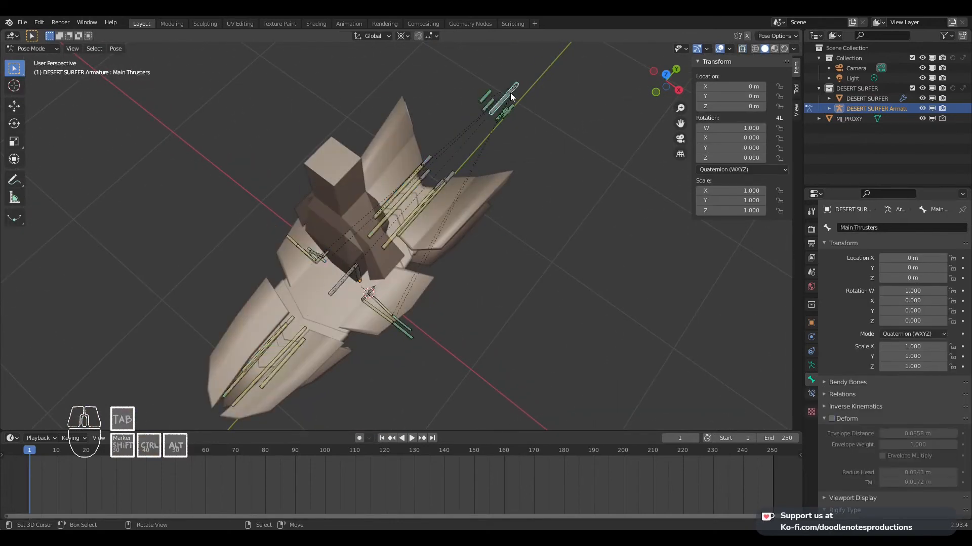
pyautogui.press('KP_3')
pyautogui.press('g')
pyautogui.rightClick(537, 140)
# Test how the fins react to moving the Main Thrusters bone sideways in top view, cancelling the move
pyautogui.moveTo(474, 115); pyautogui.dragTo(427, 176, button='middle')
pyautogui.press('KP_7')
pyautogui.press('g')
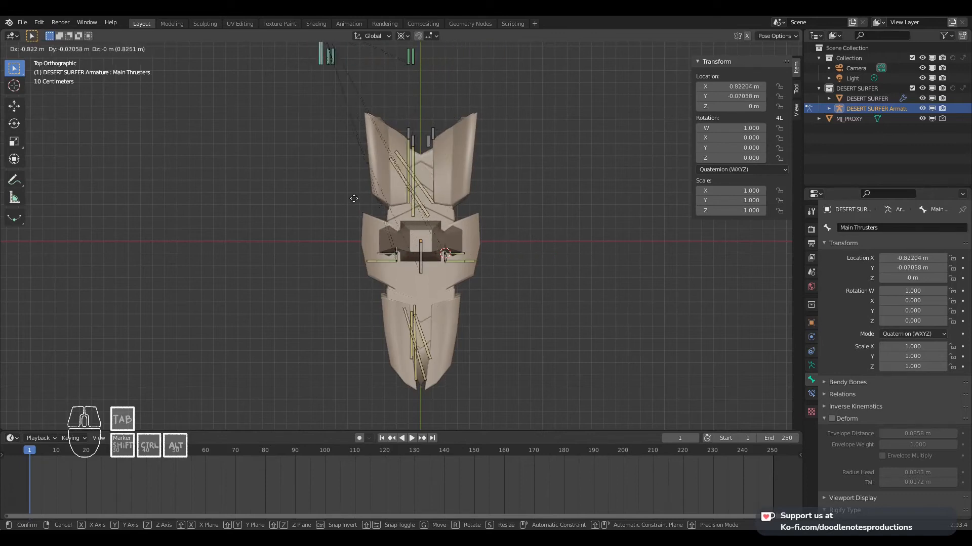
pyautogui.rightClick(465, 205)
# Return to Edit Mode and undo the symmetrize so only the .L fin bones are selected
pyautogui.hotkey('ctrl', 'z')
pyautogui.press('Tab')
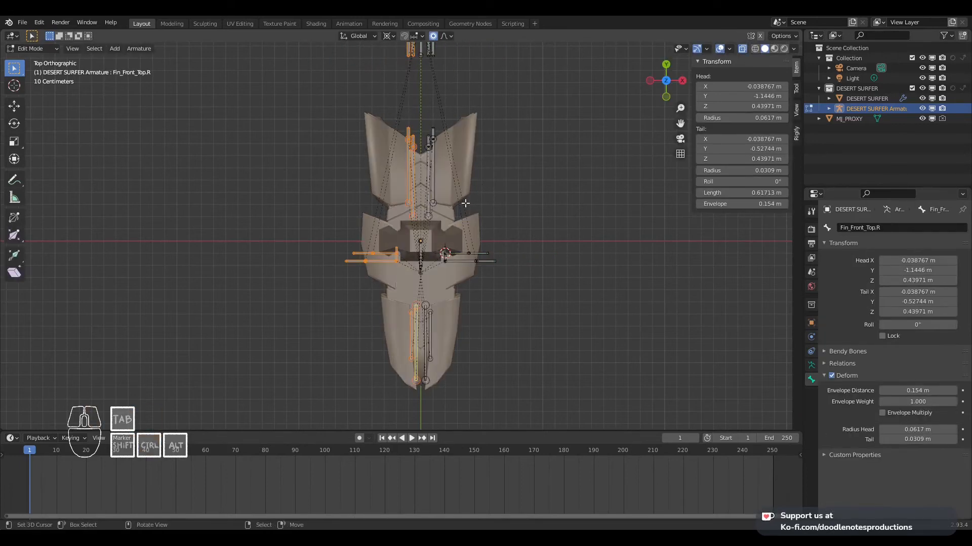
pyautogui.hotkey('ctrl', 'shift', 'm')
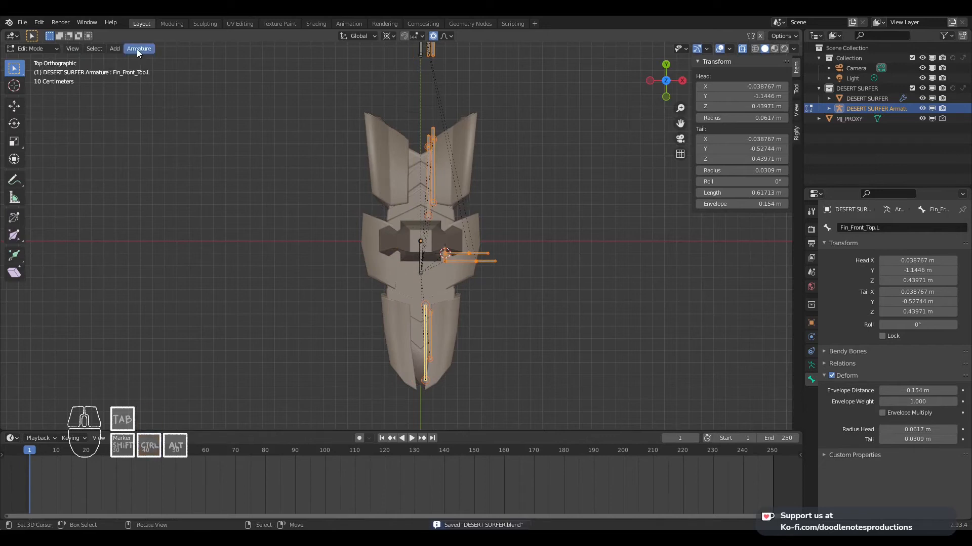
# Try mirroring the selected .L fin bones along global X and along local X
pyautogui.click(138, 50)
pyautogui.moveTo(150, 71)
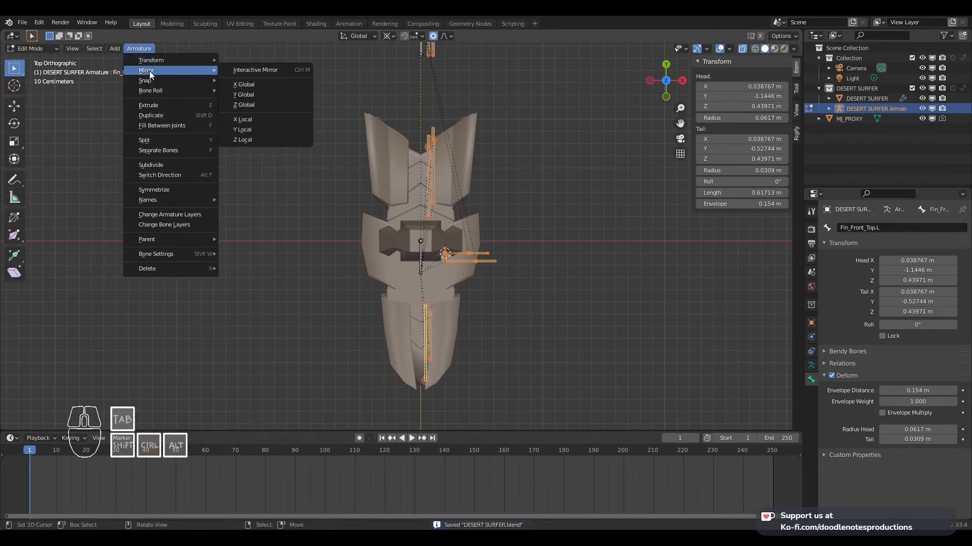
pyautogui.click(274, 84)
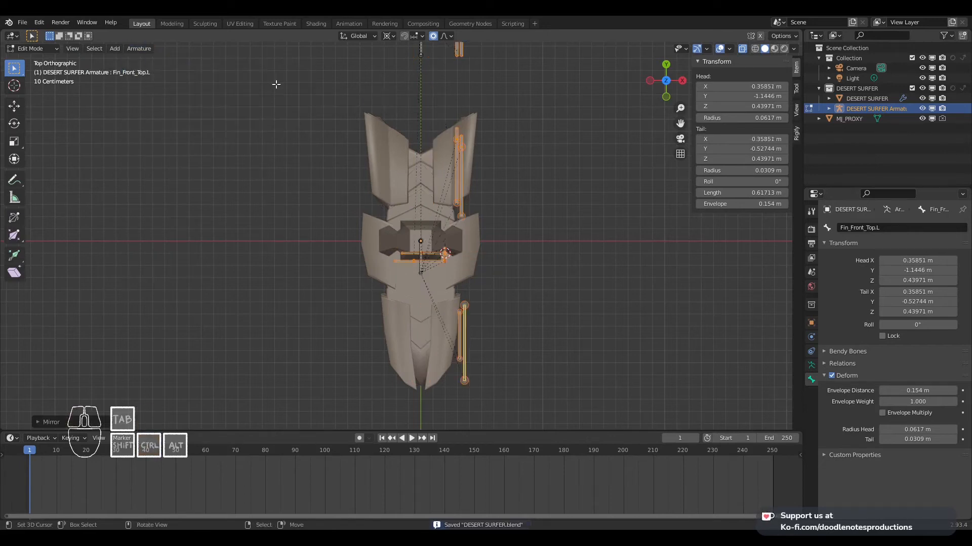
pyautogui.click(138, 50)
pyautogui.moveTo(155, 71)
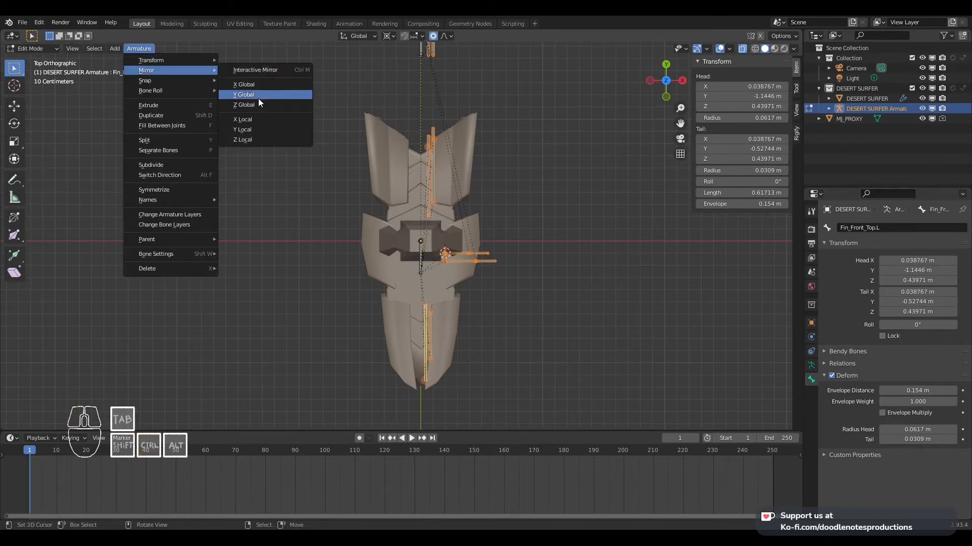
pyautogui.click(243, 120)
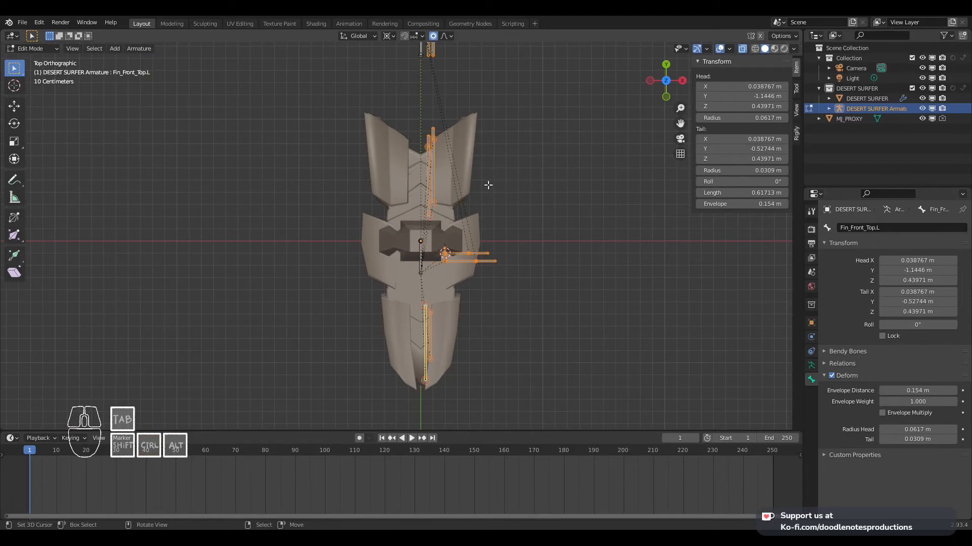
# Symmetrize the selected .L fin bones again to create the .R side
pyautogui.click(139, 50)
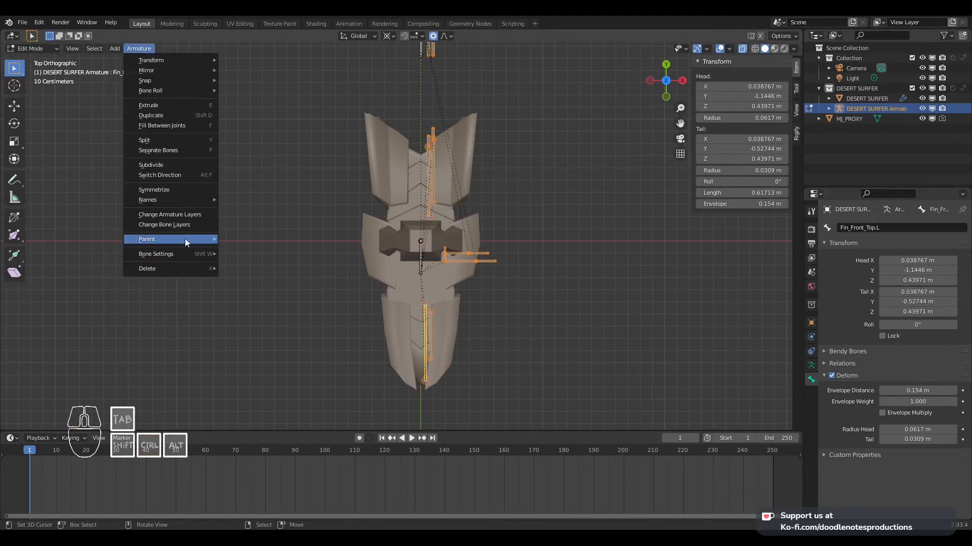
pyautogui.click(167, 190)
pyautogui.scroll(2, 454, 209)
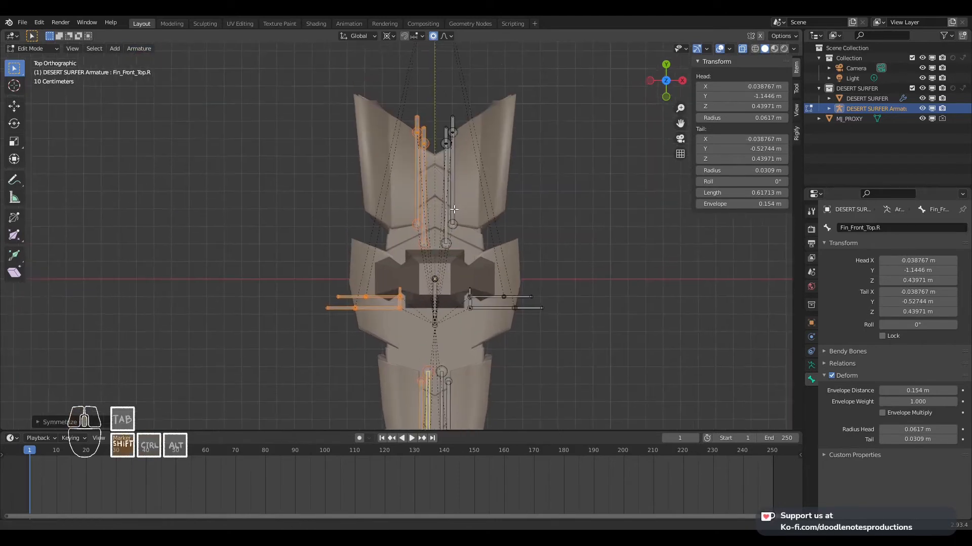
pyautogui.scroll(-3, 453, 212)
pyautogui.scroll(1, 434, 217)
pyautogui.keyDown('shift'); pyautogui.moveTo(429, 114); pyautogui.dragTo(425, 221, button='middle'); pyautogui.keyUp('shift')
pyautogui.scroll(1, 424, 217)
# In Pose Mode, select Fin_Back_Bottom_IK.R and review its Limit Location and Transformation constraints
pyautogui.hotkey('ctrl', 'Tab')
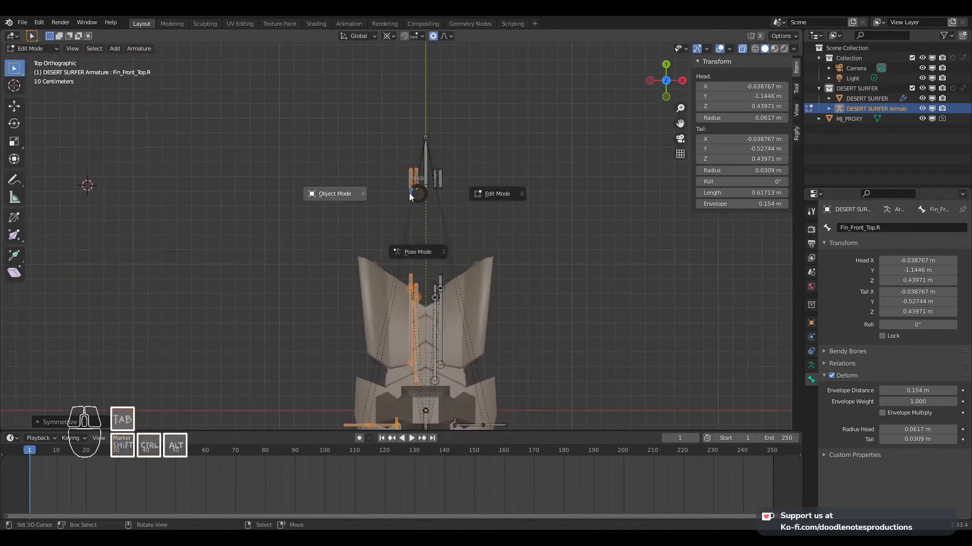
pyautogui.click(418, 252)
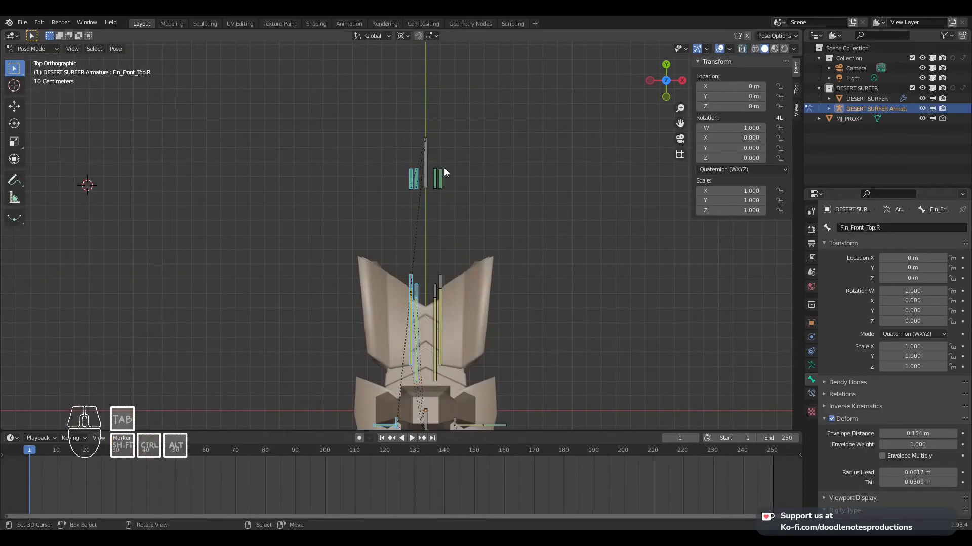
pyautogui.click(426, 158)
pyautogui.scroll(-1, 436, 232)
pyautogui.moveTo(435, 236)
pyautogui.keyDown('shift'); pyautogui.mouseDown(button='middle')
pyautogui.moveTo(448, 129)
pyautogui.moveTo(421, 181)
pyautogui.moveTo(430, 253)
pyautogui.mouseUp(button='middle'); pyautogui.keyUp('shift')
pyautogui.scroll(1, 417, 121)
pyautogui.rightClick(433, 186)
pyautogui.scroll(3, 482, 206)
pyautogui.keyDown('shift'); pyautogui.moveTo(482, 206); pyautogui.dragTo(505, 211, button='middle'); pyautogui.keyUp('shift')
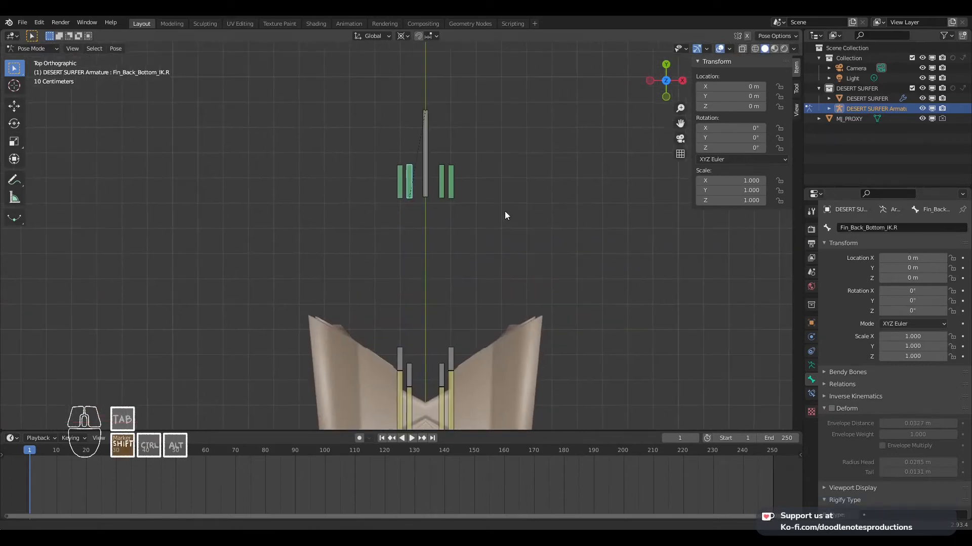
pyautogui.click(810, 395)
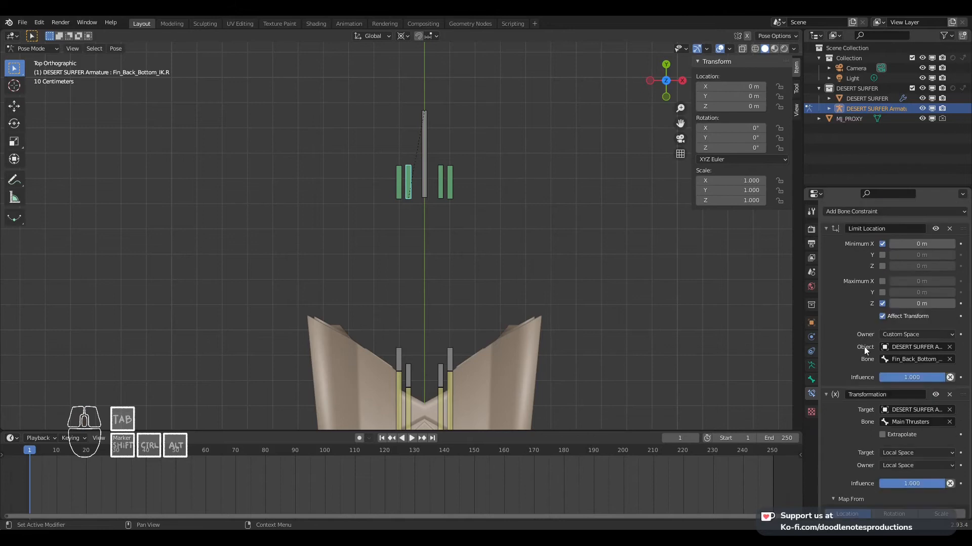
pyautogui.scroll(-4, 860, 338)
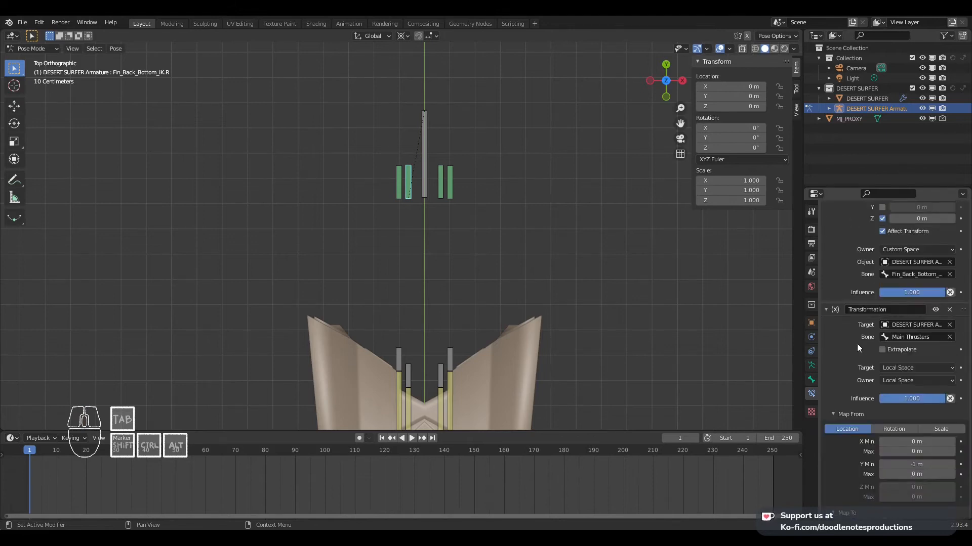
# Test the mirrored back fins by moving the Main Thrusters bone in side view, cancelling the move
pyautogui.moveTo(506, 253); pyautogui.dragTo(548, 233, button='middle')
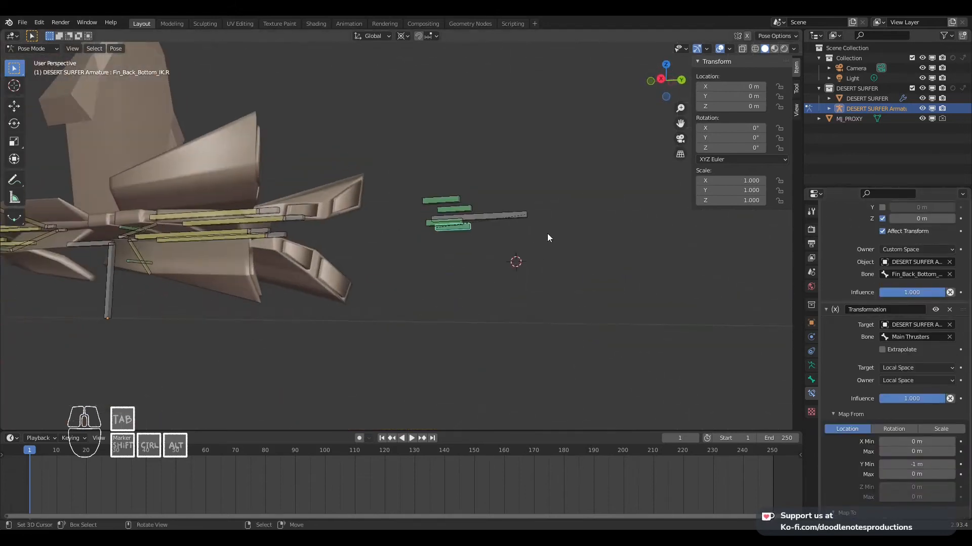
pyautogui.click(524, 223)
pyautogui.press('KP_3')
pyautogui.press('g')
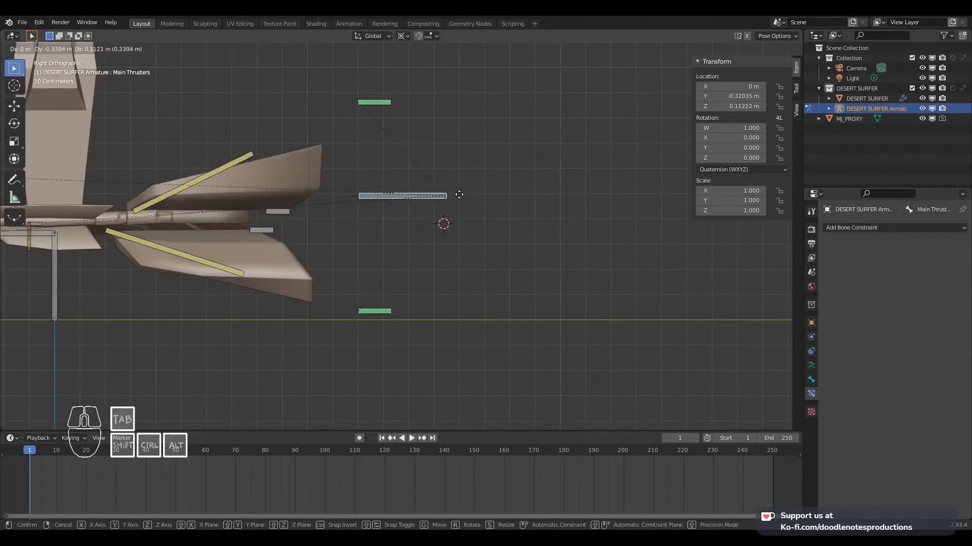
pyautogui.rightClick(497, 202)
# Examine the symmetrized bones and their relationship lines along the whole model from above
pyautogui.moveTo(497, 206); pyautogui.dragTo(475, 224, button='middle')
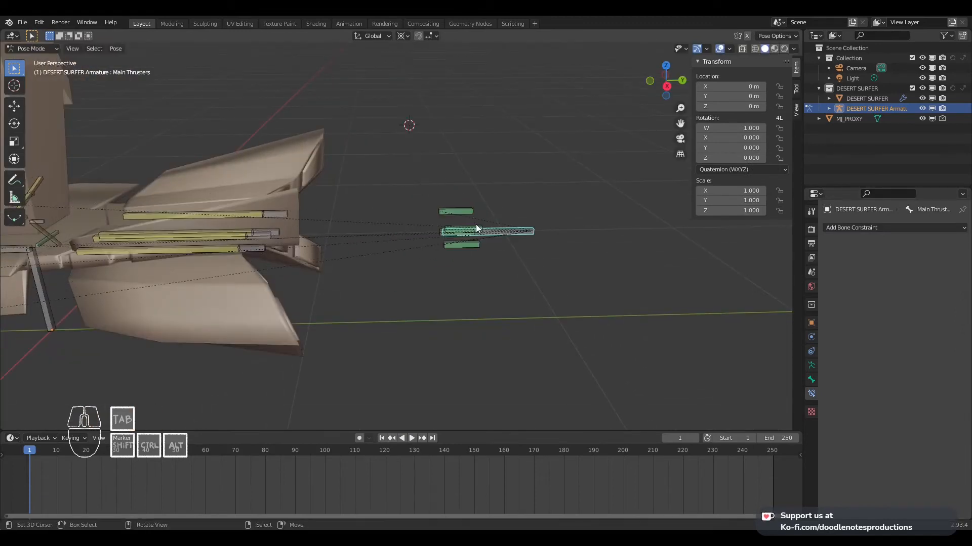
pyautogui.press('KP_7')
pyautogui.scroll(-4, 479, 221)
pyautogui.scroll(1, 447, 281)
pyautogui.keyDown('shift'); pyautogui.moveTo(445, 289); pyautogui.dragTo(441, 244, button='middle'); pyautogui.keyUp('shift')
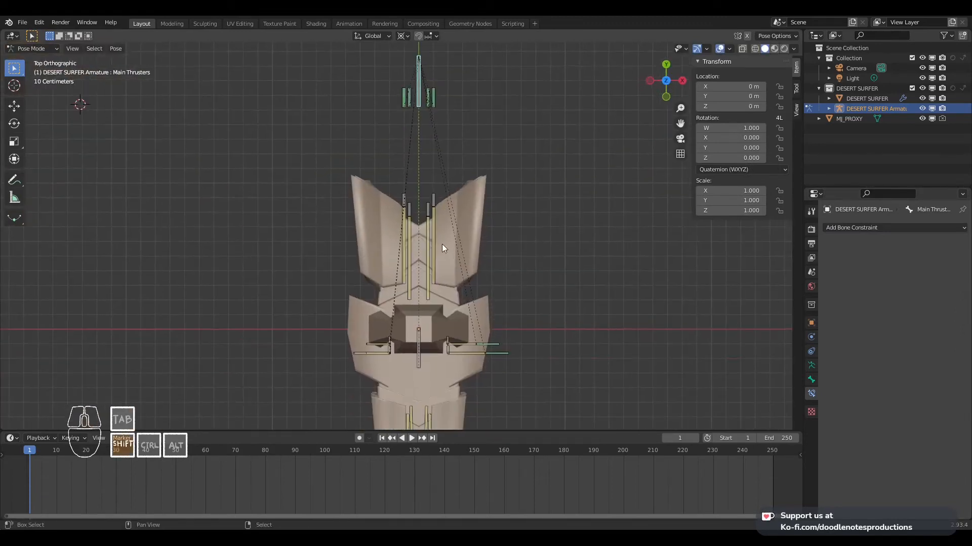
pyautogui.keyDown('shift'); pyautogui.moveTo(406, 167); pyautogui.dragTo(407, 226, button='middle'); pyautogui.keyUp('shift')
pyautogui.keyDown('shift'); pyautogui.moveTo(394, 314); pyautogui.dragTo(393, 311, button='middle'); pyautogui.keyUp('shift')
pyautogui.keyDown('shift'); pyautogui.moveTo(423, 196); pyautogui.dragTo(416, 216, button='middle'); pyautogui.keyUp('shift')
pyautogui.scroll(-4, 418, 243)
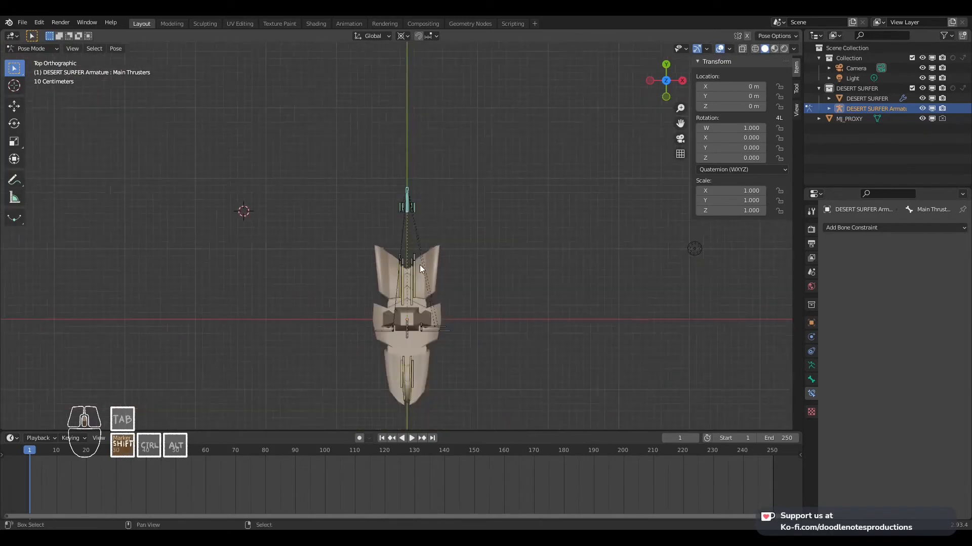
pyautogui.keyDown('shift'); pyautogui.moveTo(419, 264); pyautogui.dragTo(421, 207, button='middle'); pyautogui.keyUp('shift')
pyautogui.scroll(2, 421, 208)
pyautogui.scroll(2, 421, 208)
pyautogui.keyDown('shift'); pyautogui.scroll(5, 438, 275); pyautogui.keyUp('shift')
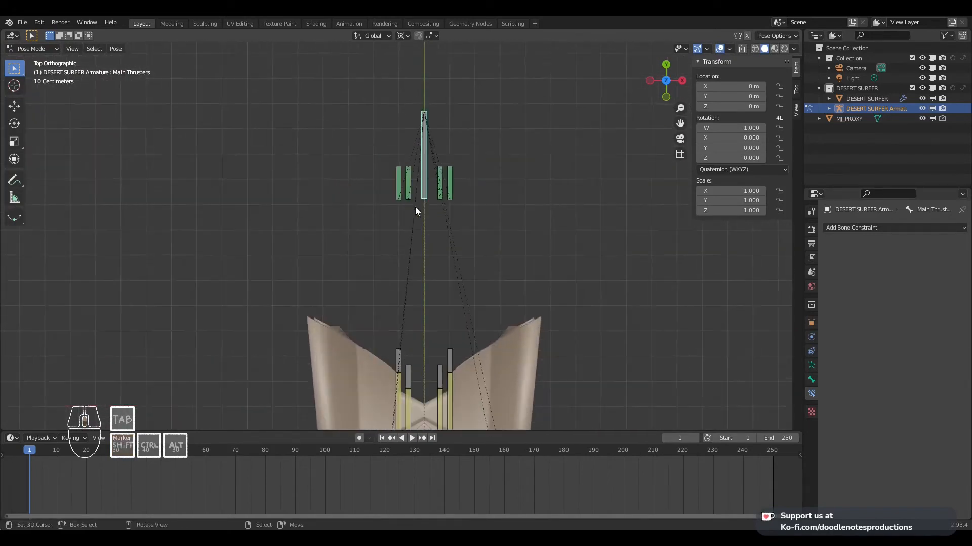
# Test-move Main Thrusters sideways in top view, cancel it, and select Fin_Back_Top_IK.R to inspect its constraints
pyautogui.click(402, 184)
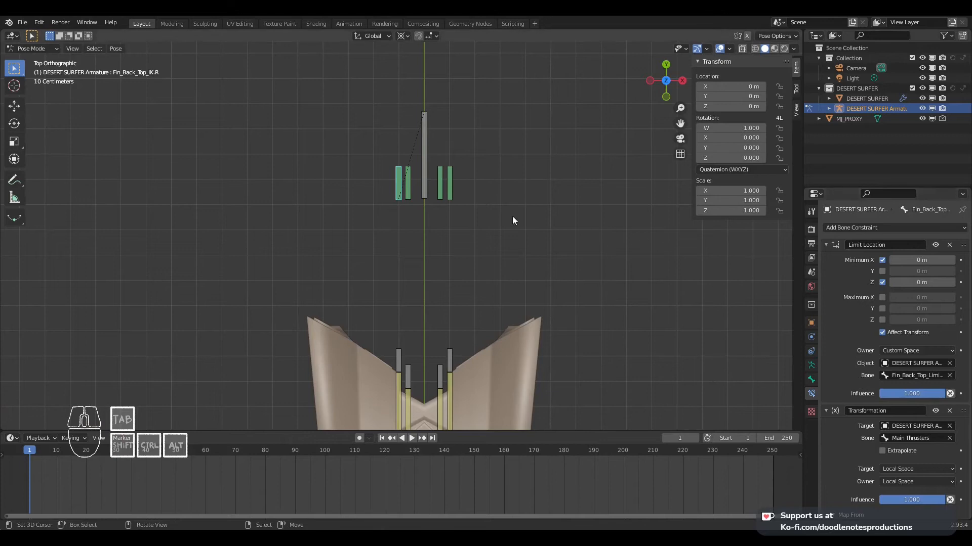
pyautogui.click(425, 183)
pyautogui.press('g')
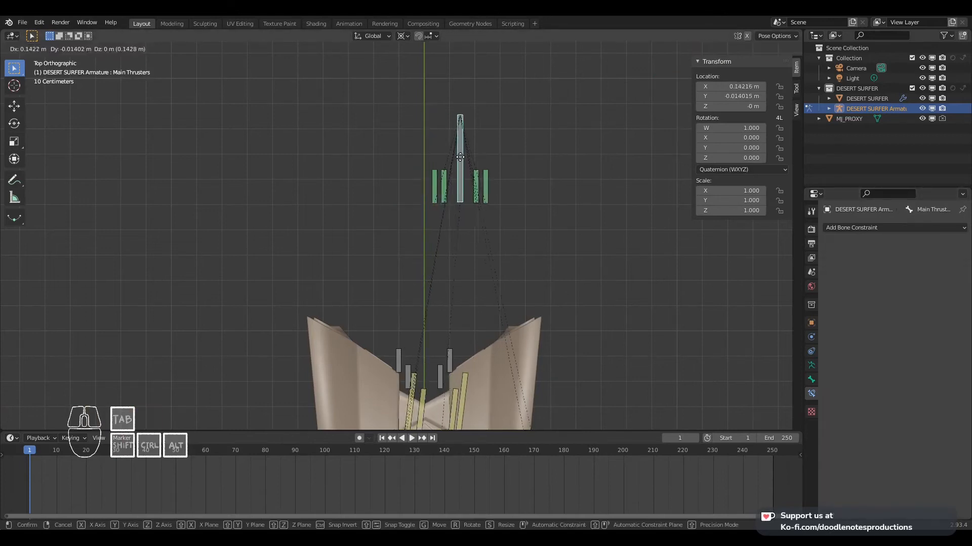
pyautogui.rightClick(396, 184)
pyautogui.click(397, 184)
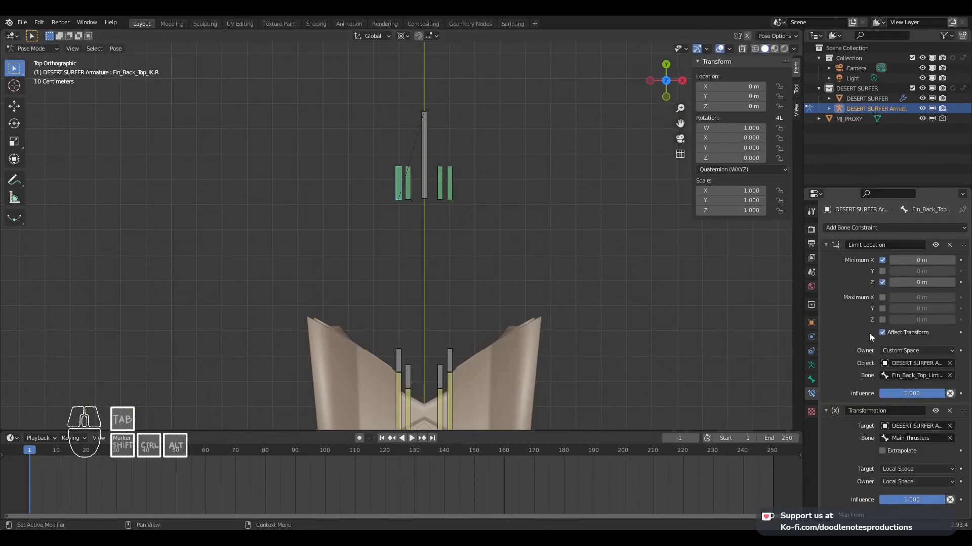
# In Fin_Back_Top_IK.R's Limit Location constraint, replace the minimum X and Z limits with maximum X and Z limits
pyautogui.click(882, 282)
pyautogui.click(882, 319)
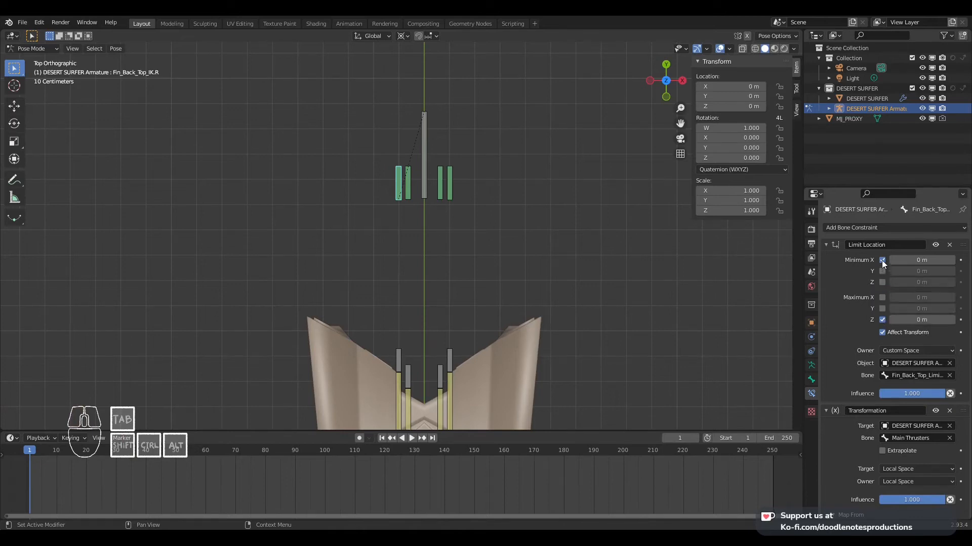
pyautogui.click(882, 260)
pyautogui.click(882, 298)
pyautogui.click(882, 309)
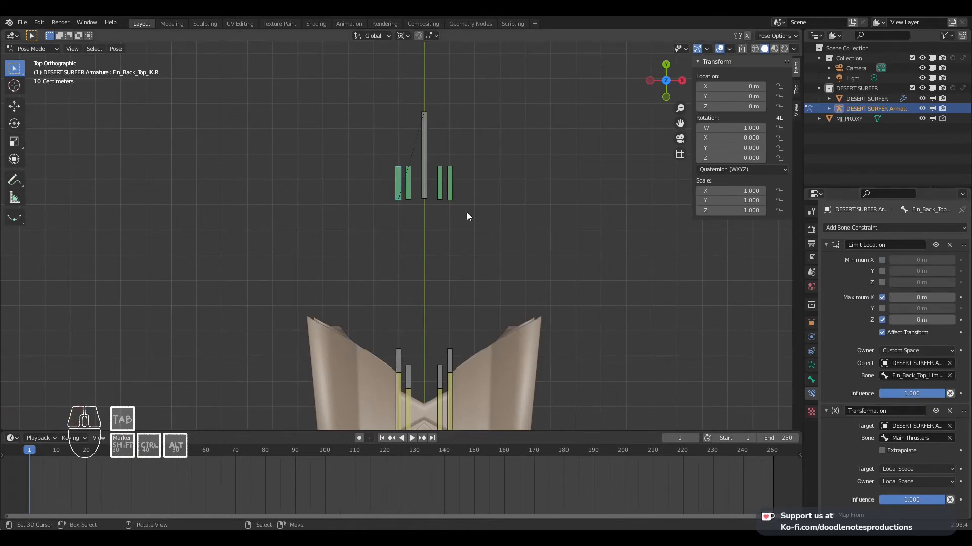
# Test the changed top-right fin limit by moving Main Thrusters sideways in top view, cancelling the move
pyautogui.click(431, 139)
pyautogui.press('g')
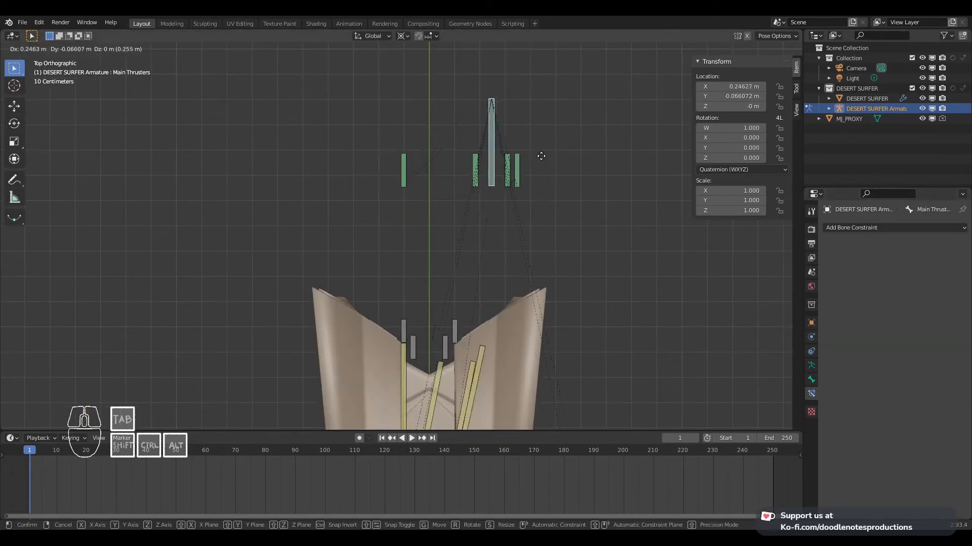
pyautogui.rightClick(541, 156)
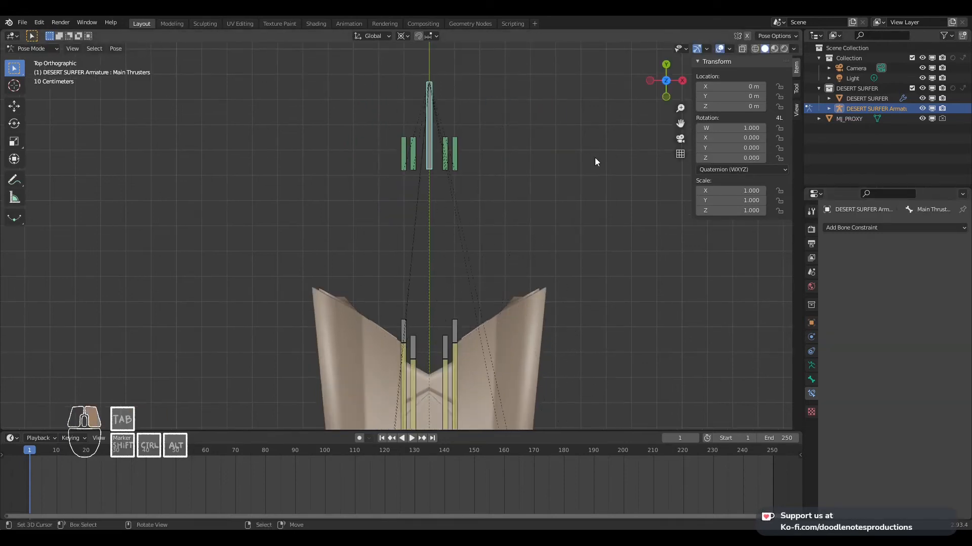
# Compare the .L back fin IK bones and the Fin_Back_Top_LimitLoc.L bone with the Main Thrusters bone
pyautogui.click(455, 155)
pyautogui.click(454, 324)
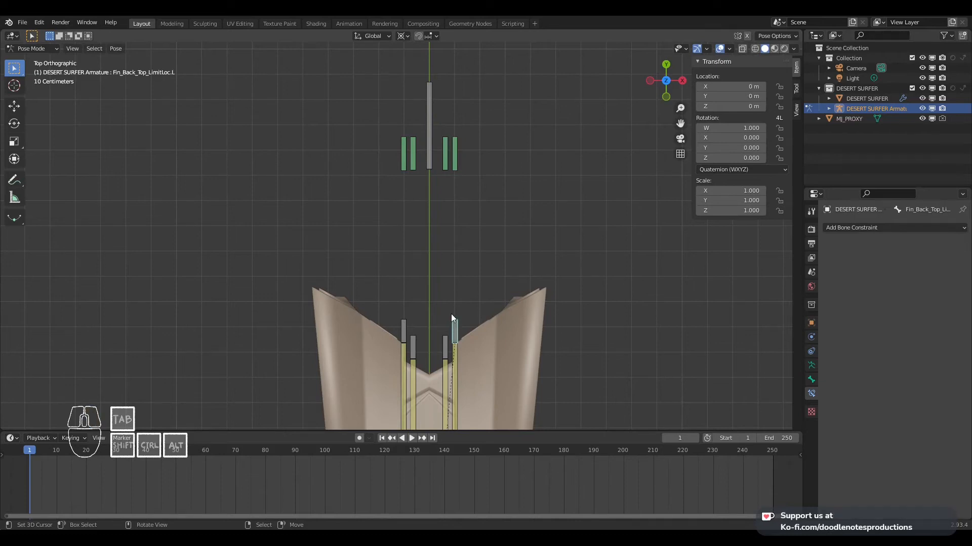
pyautogui.click(448, 167)
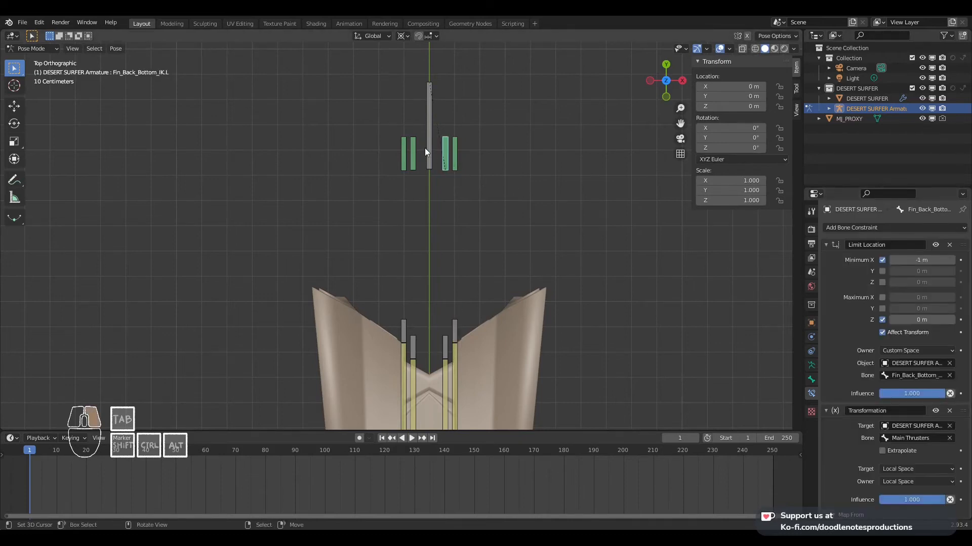
pyautogui.click(425, 152)
pyautogui.click(455, 328)
pyautogui.click(437, 174)
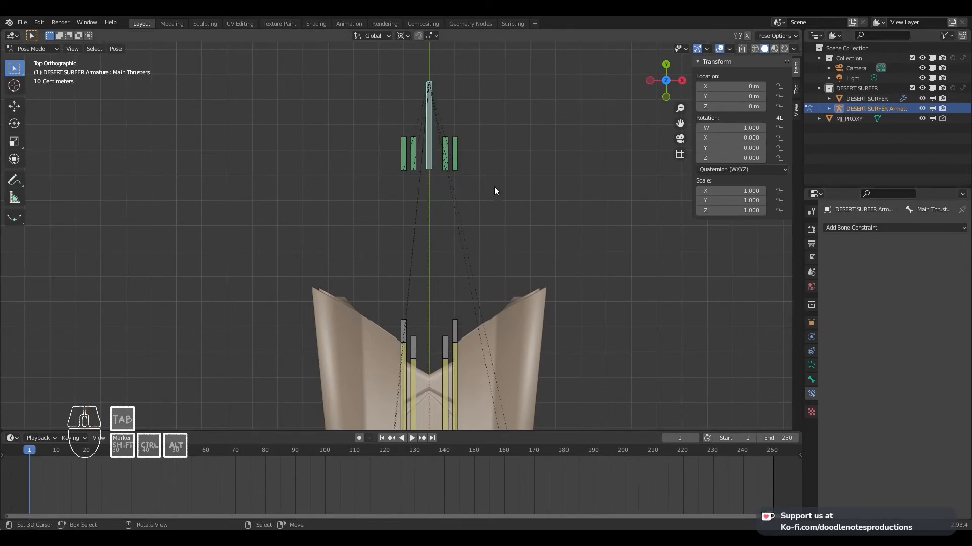
pyautogui.click(450, 326)
# Test-move Main Thrusters slightly toward the .R side to check the .L fins' reaction, cancelling the move
pyautogui.click(432, 165)
pyautogui.press('g')
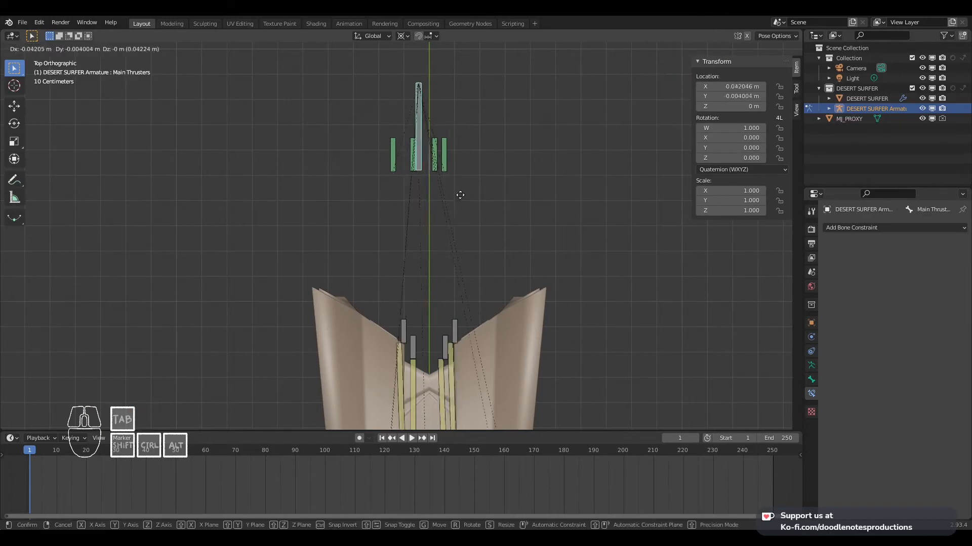
pyautogui.rightClick(414, 199)
# Select Fin_Back_Bottom_IK.L and move it about -0.05 m along X toward the centre line
pyautogui.click(446, 161)
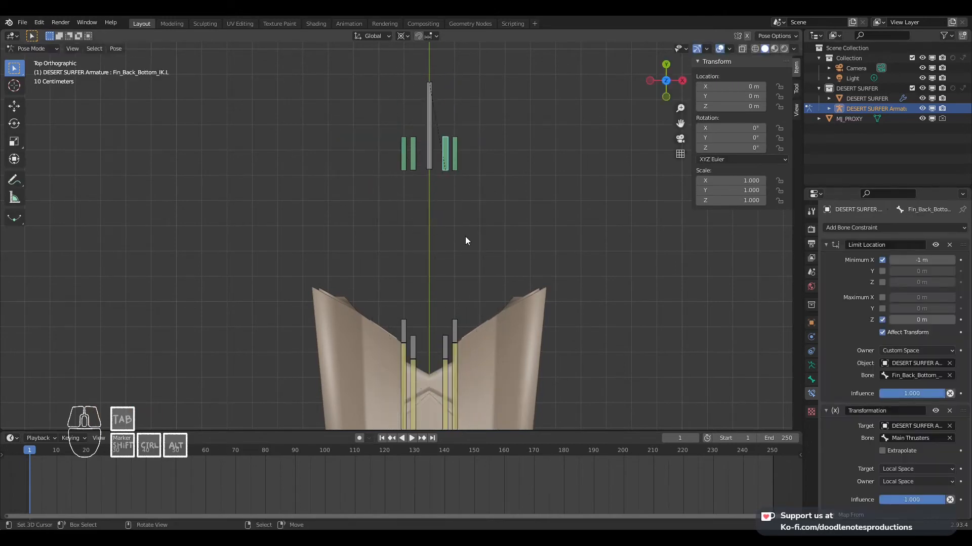
pyautogui.press('g')
pyautogui.rightClick(453, 232)
pyautogui.press('g')
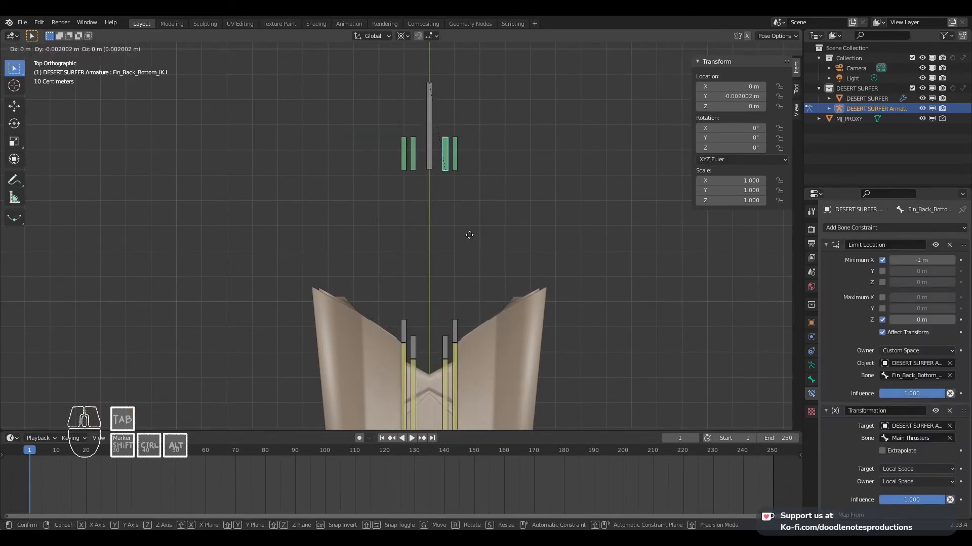
pyautogui.rightClick(472, 230)
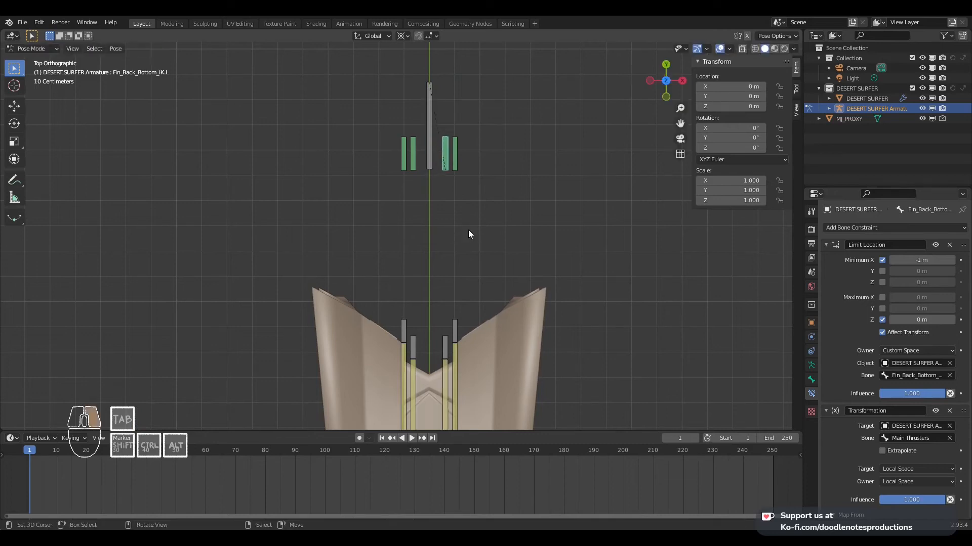
pyautogui.press('g')
pyautogui.press('x')
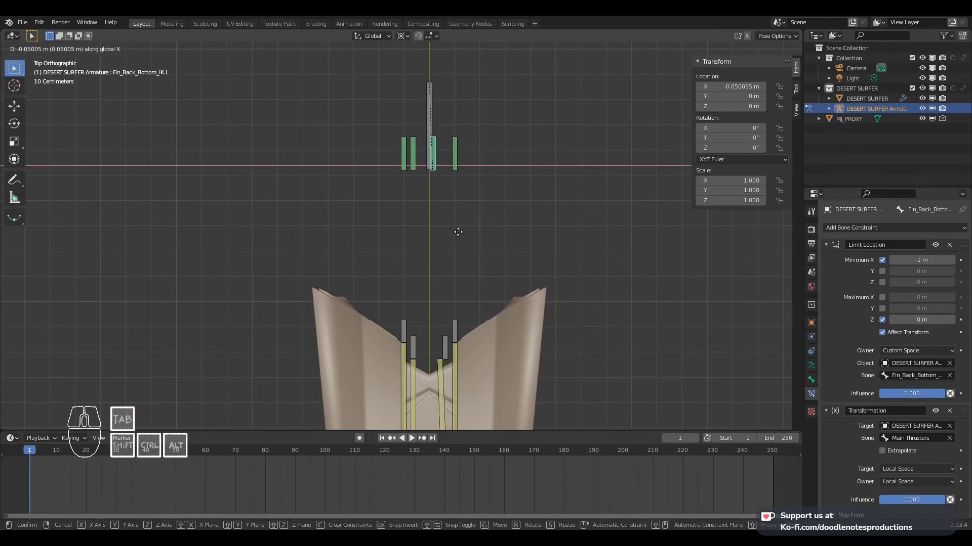
pyautogui.click(458, 231)
# Copy Fin_Back_Bottom_IK.L's X location of -0.050055 m into its Limit Location minimum X
pyautogui.doubleClick(733, 86)
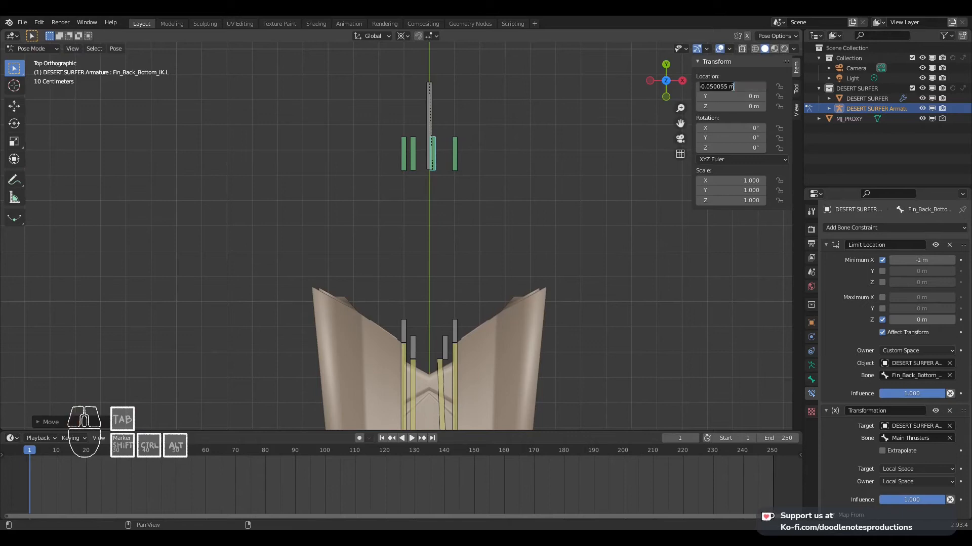
pyautogui.click(662, 182)
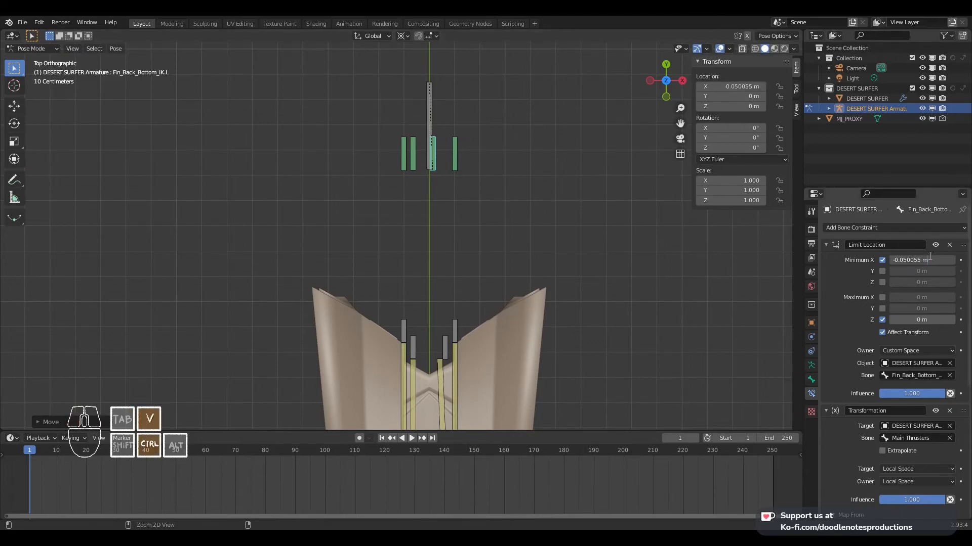
pyautogui.press('Return')
# Test-move Main Thrusters toward the .R side, cancel it, and clear Fin_Back_Bottom_IK.L's location
pyautogui.click(431, 116)
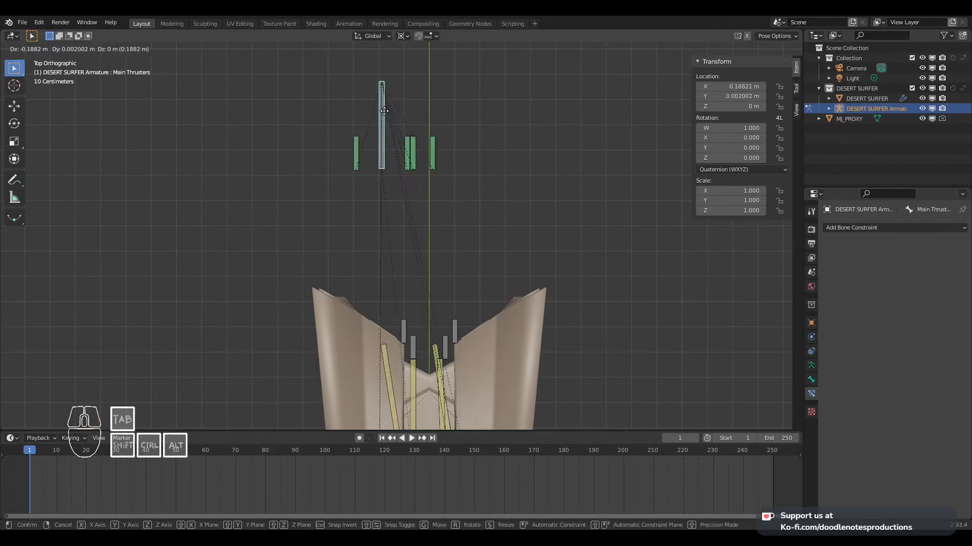
pyautogui.click(434, 153)
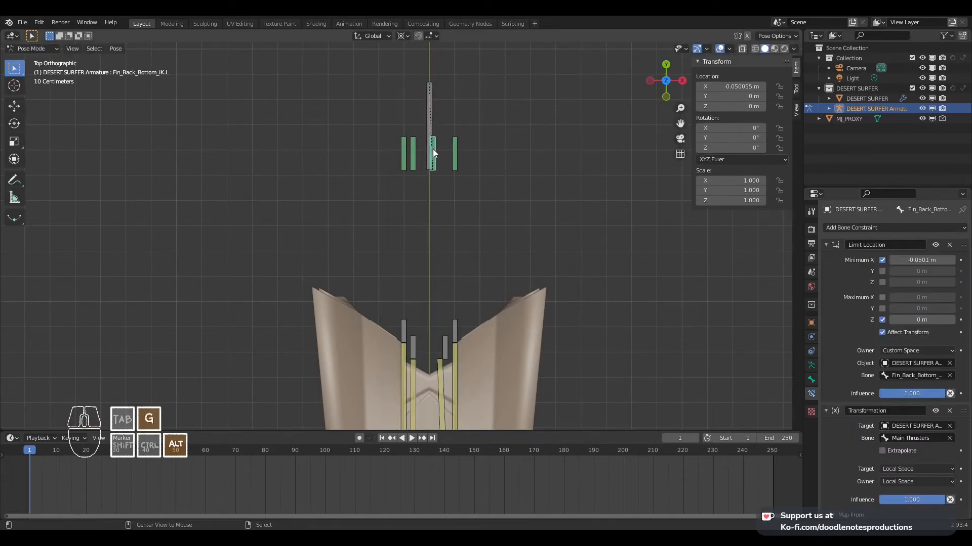
pyautogui.hotkey('alt', 'g')
# Move Fin_Back_Top_IK.L about -0.154 m along X and copy that X location, -0.154169 m, into its Limit Location minimum X
pyautogui.rightClick(454, 163)
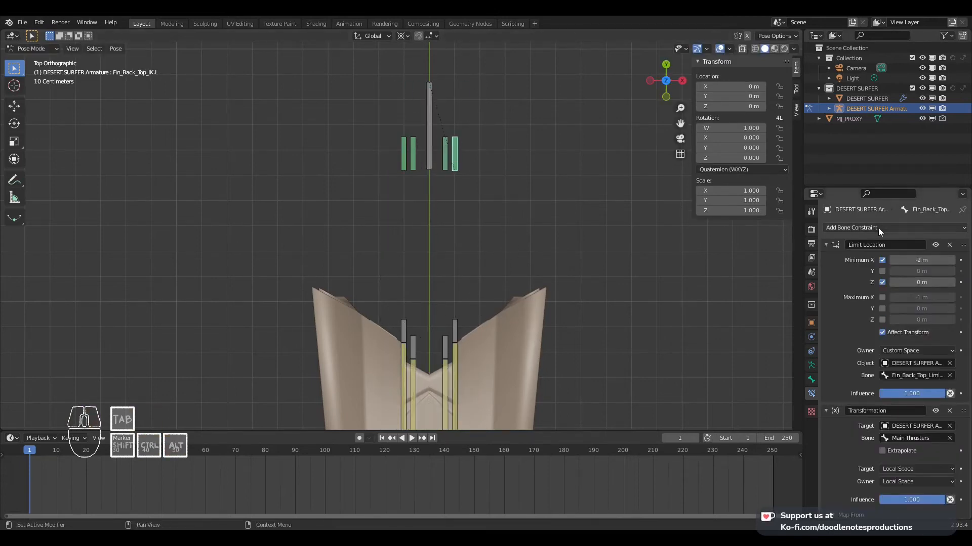
pyautogui.press('g')
pyautogui.press('x')
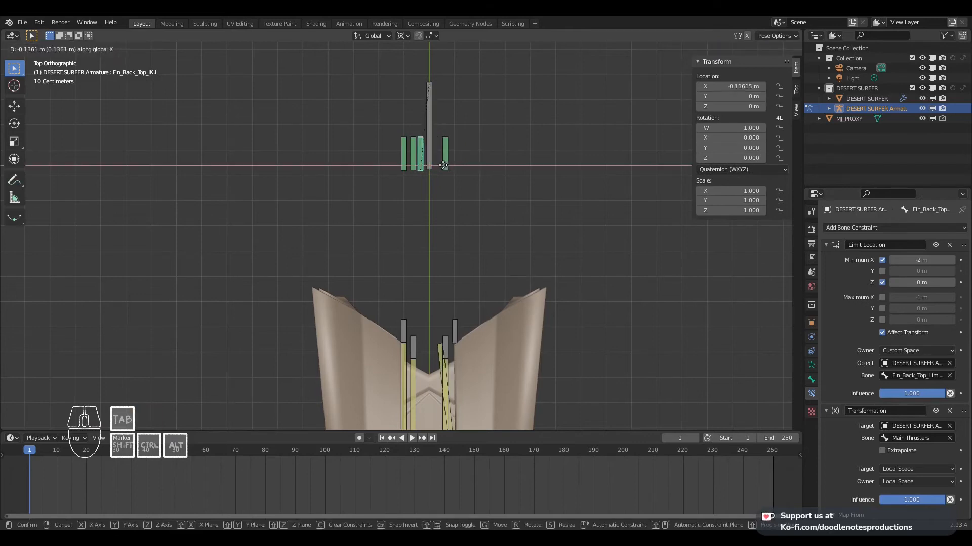
pyautogui.click(438, 164)
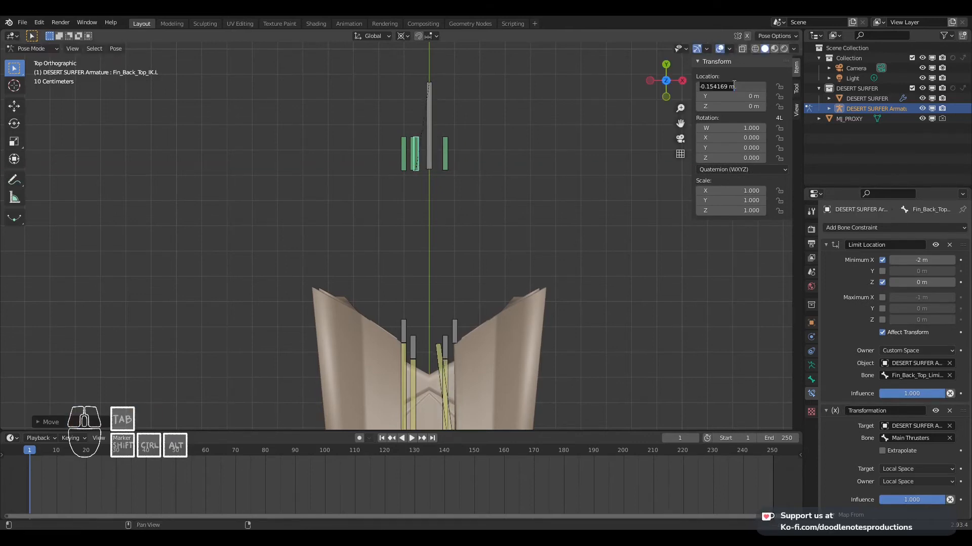
pyautogui.press('Return')
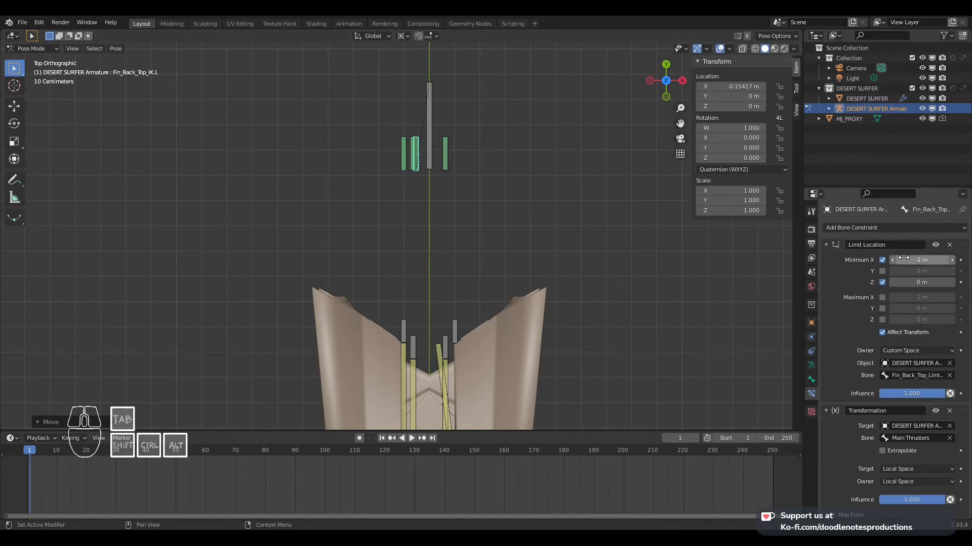
pyautogui.press('Return')
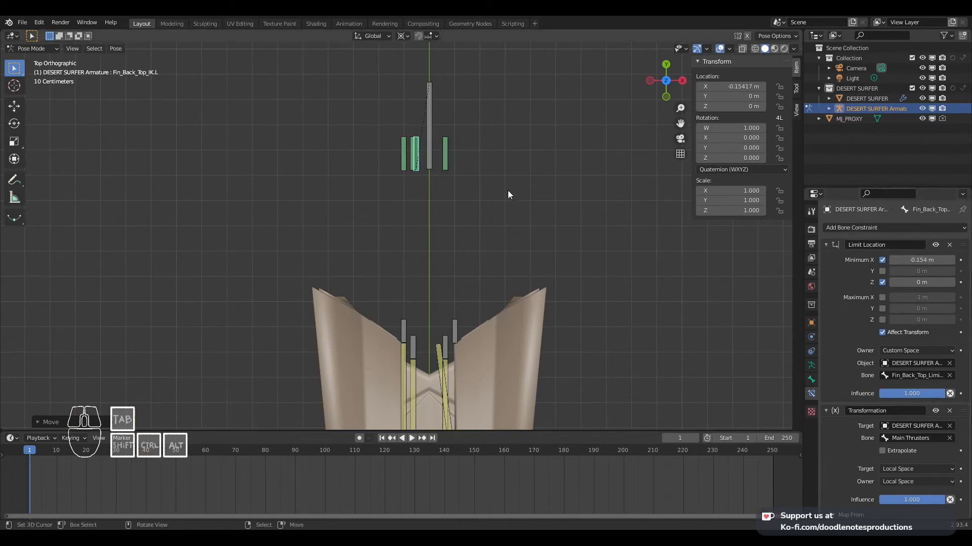
# Clear the location of Fin_Back_Top_IK.L to return it to its rest position
pyautogui.click(428, 126)
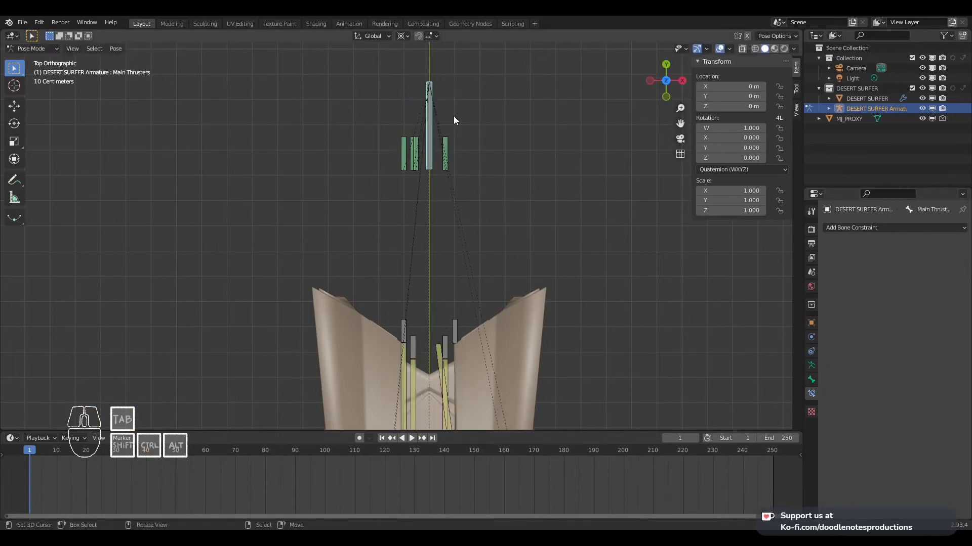
pyautogui.rightClick(419, 143)
pyautogui.hotkey('alt', 'g')
# Test the new .L minimum X limits by moving Main Thrusters along X, cancelling the move
pyautogui.rightClick(436, 122)
pyautogui.press('g')
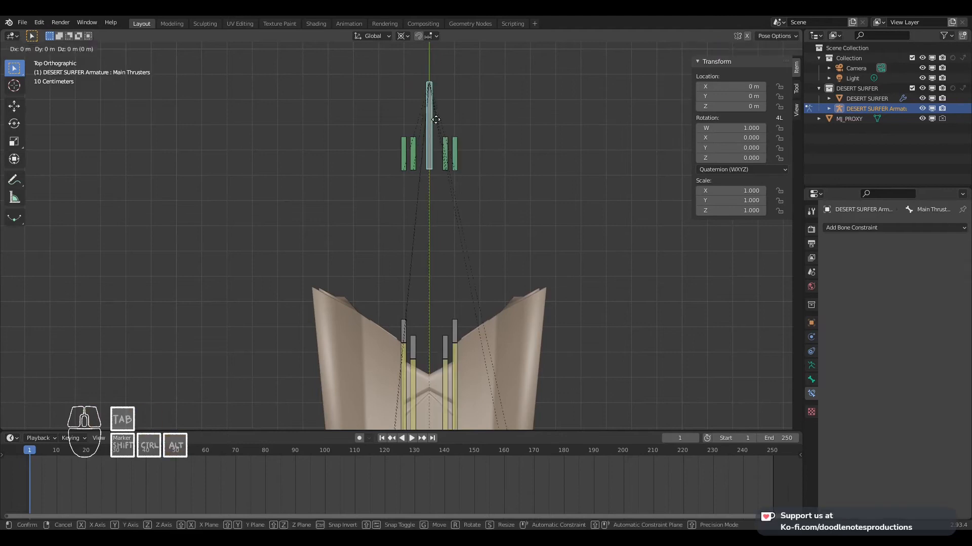
pyautogui.press('x')
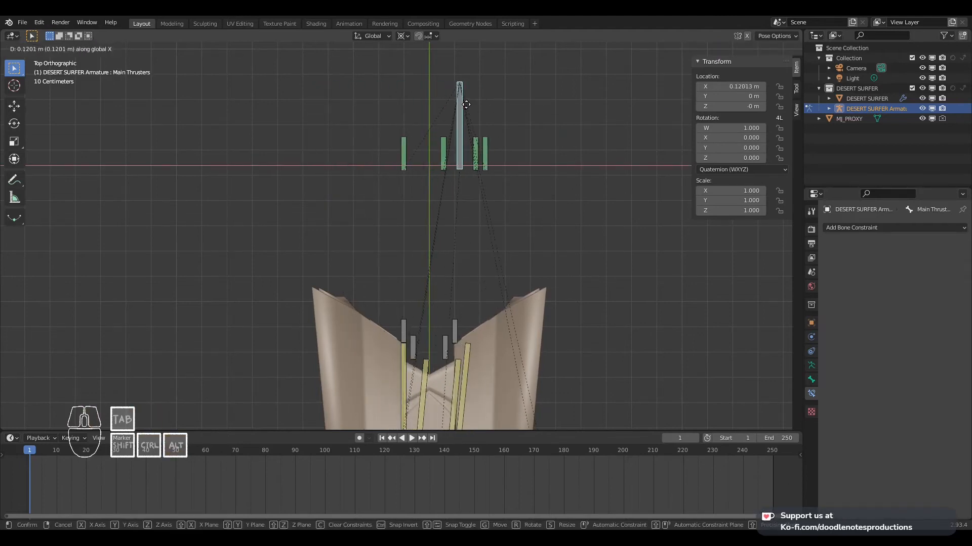
pyautogui.rightClick(442, 120)
# Select Fin_Back_Bottom_IK.R and save the file
pyautogui.scroll(3, 443, 120)
pyautogui.keyDown('shift'); pyautogui.scroll(3, 441, 121); pyautogui.keyUp('shift')
pyautogui.click(414, 161)
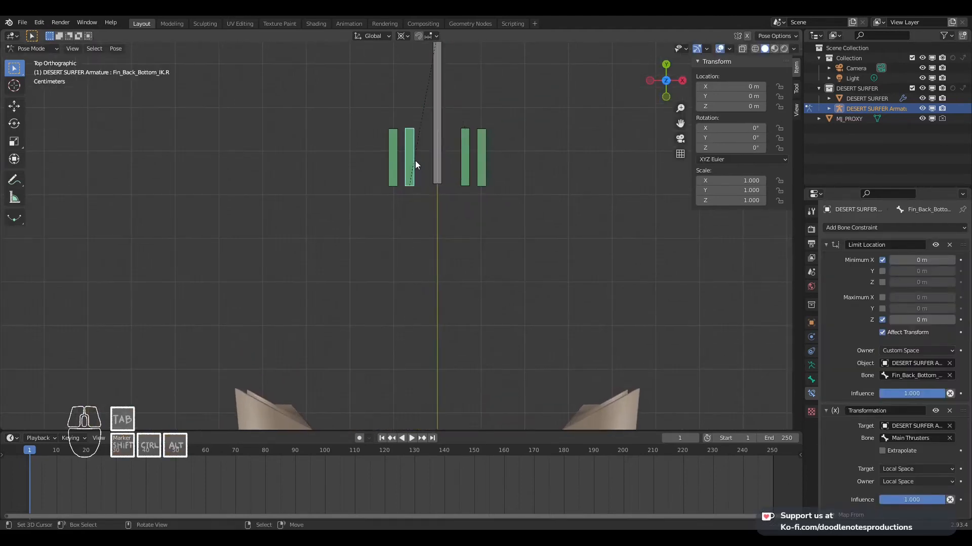
pyautogui.hotkey('ctrl', 's')
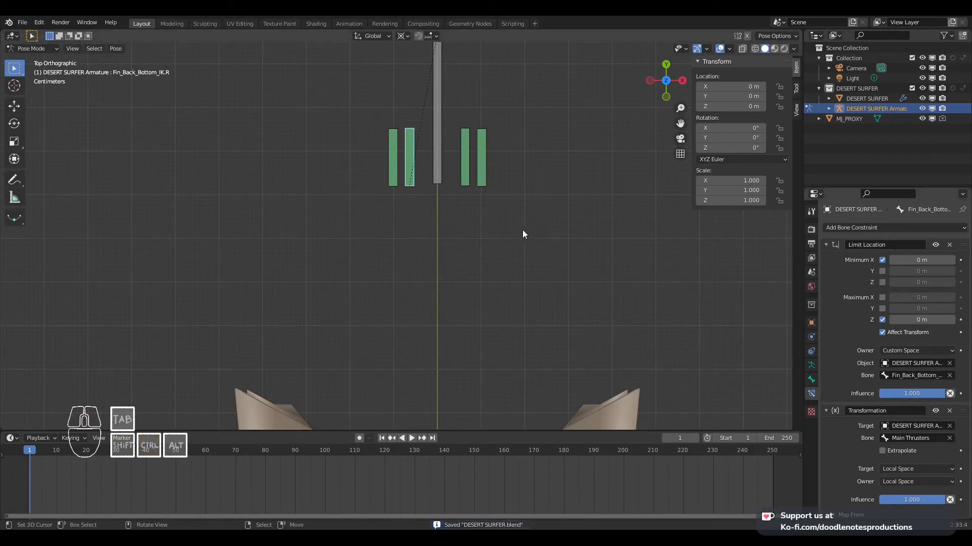
# In Fin_Back_Bottom_IK.R's Limit Location constraint, turn off minimum X and maximum Z, and turn on maximum X and minimum Z
pyautogui.press('g')
pyautogui.rightClick(526, 203)
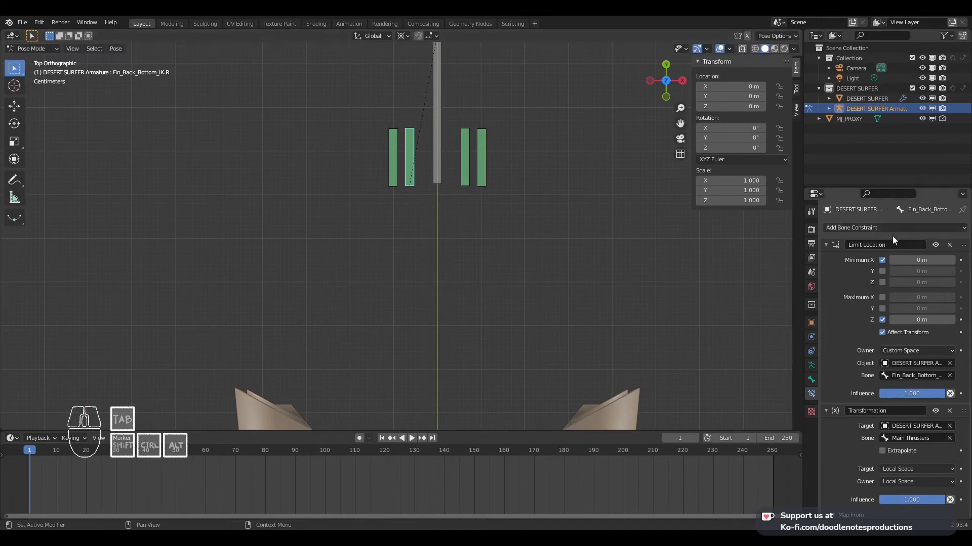
pyautogui.scroll(-3, 448, 180)
pyautogui.moveTo(447, 181); pyautogui.dragTo(474, 181, button='middle')
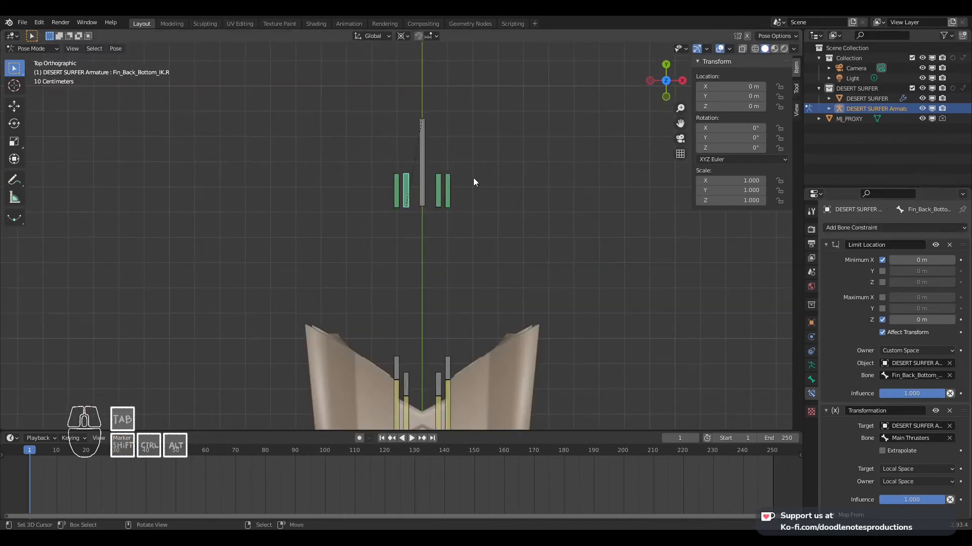
pyautogui.scroll(3, 473, 181)
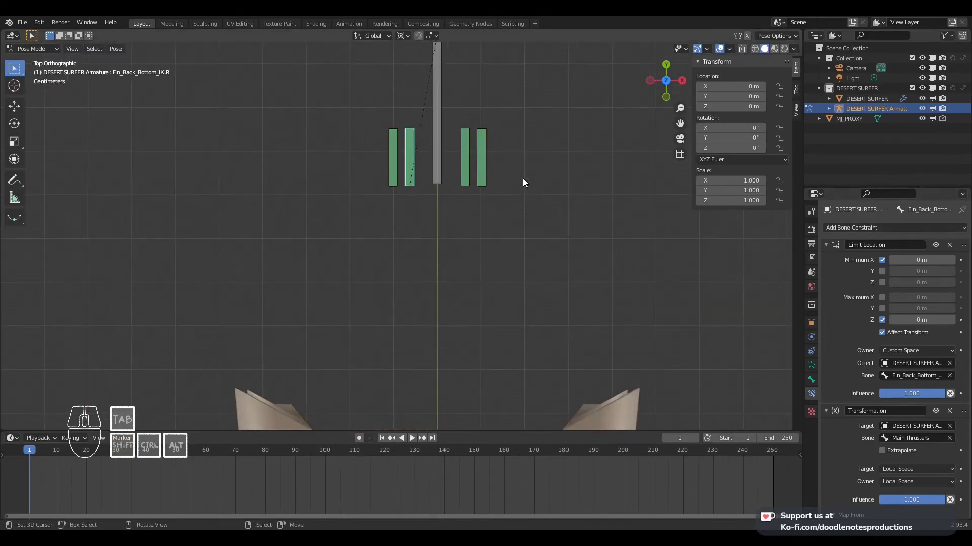
pyautogui.click(882, 260)
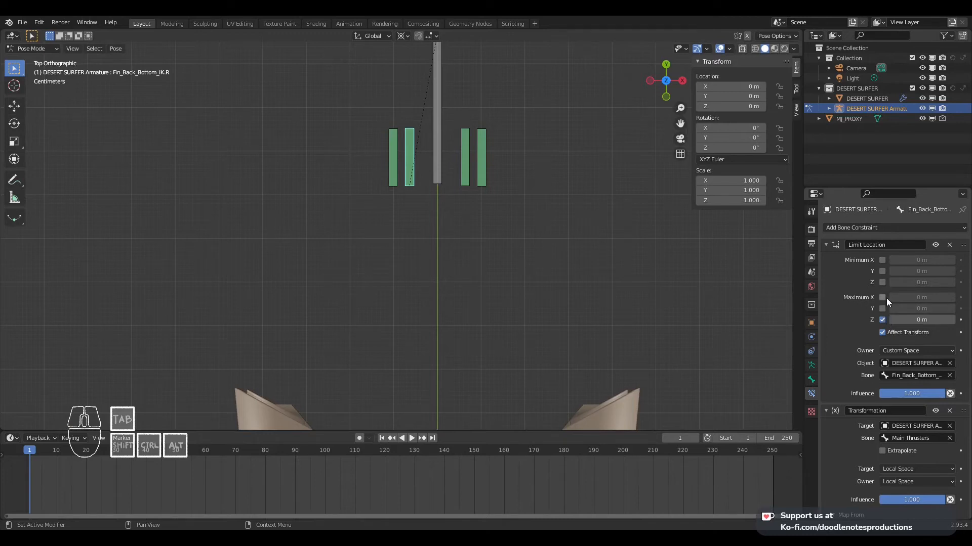
pyautogui.click(882, 297)
pyautogui.click(883, 319)
pyautogui.click(883, 282)
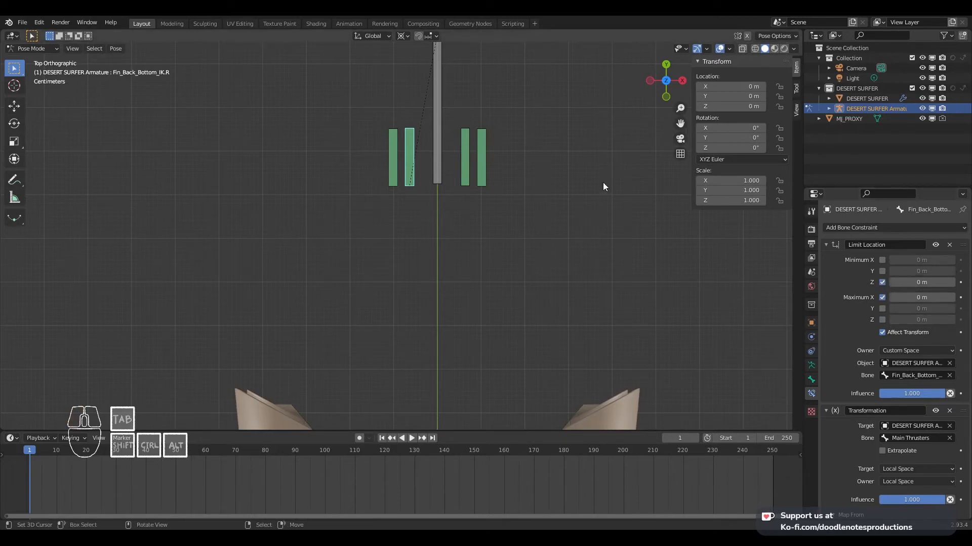
# Test Fin_Back_Bottom_IK.R's switched limits by moving Main Thrusters along X, cancelling the move
pyautogui.click(435, 128)
pyautogui.press('g')
pyautogui.press('x')
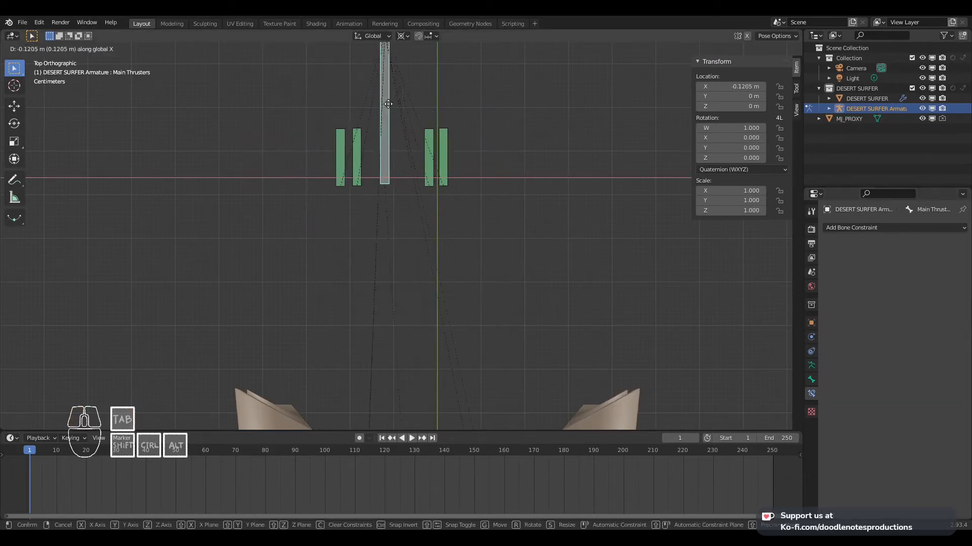
pyautogui.rightClick(430, 142)
# Copy Fin_Back_Bottom_IK.L's minimum X limit of -0.050055 m into Fin_Back_Bottom_IK.R's Limit Location maximum X
pyautogui.click(428, 142)
pyautogui.click(460, 141)
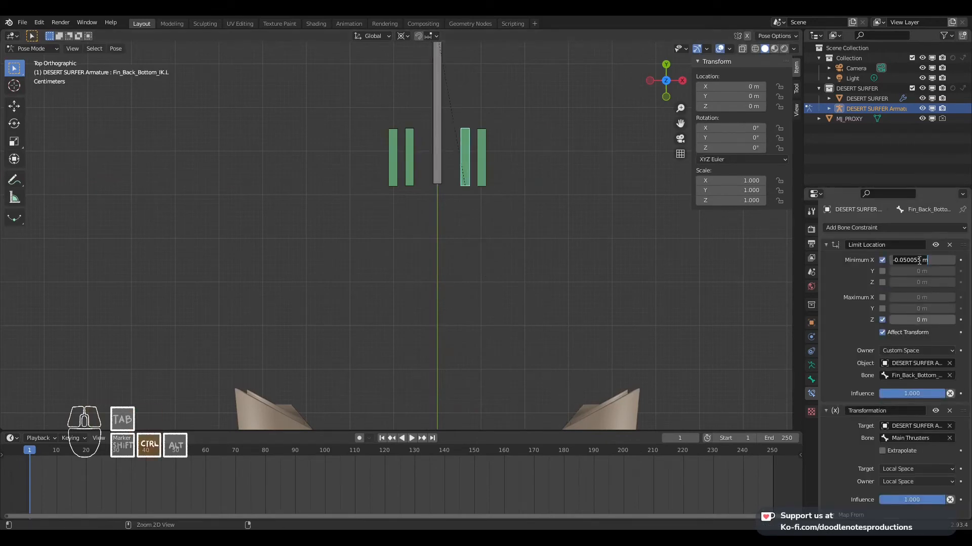
pyautogui.click(405, 159)
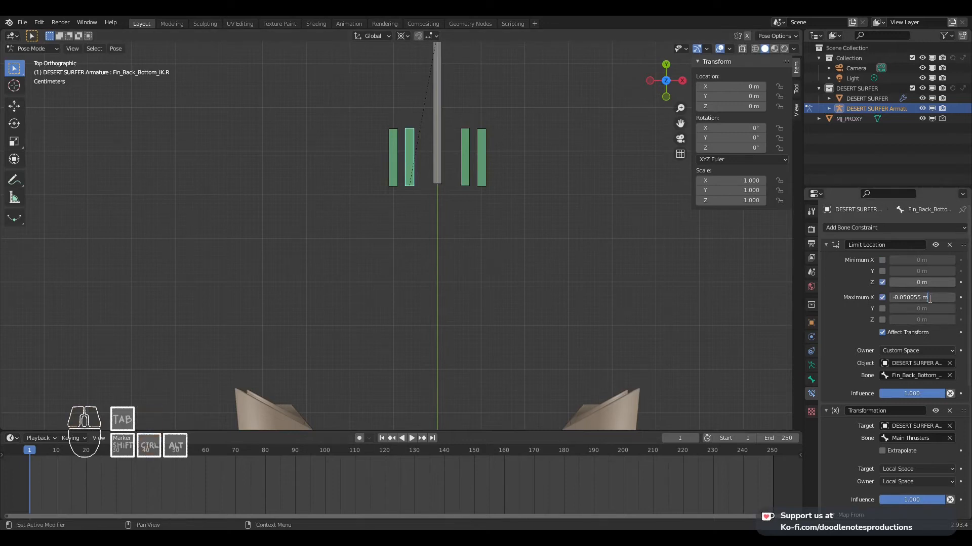
pyautogui.press('Return')
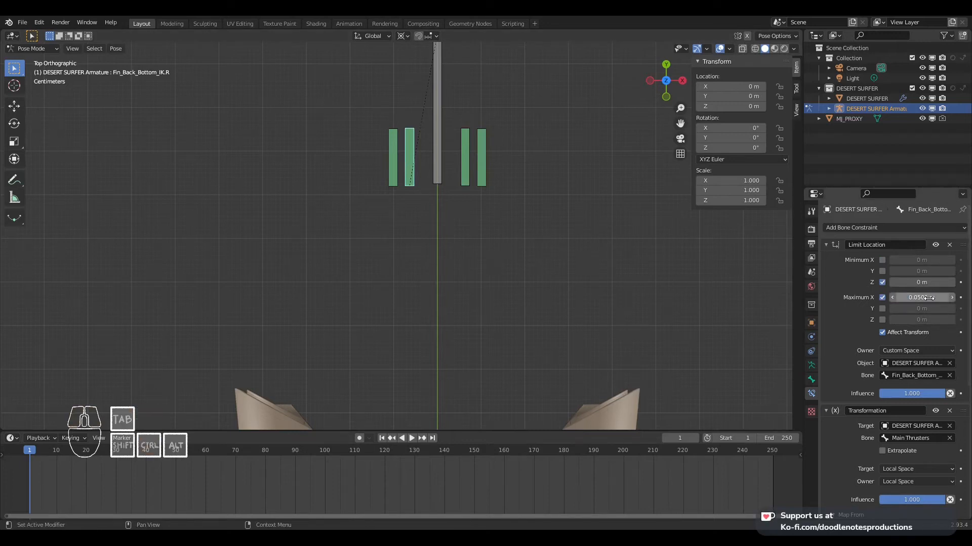
# Test Fin_Back_Bottom_IK.R's copied maximum X limit by moving Main Thrusters both ways along X, cancelling each move
pyautogui.click(437, 152)
pyautogui.press('g')
pyautogui.press('x')
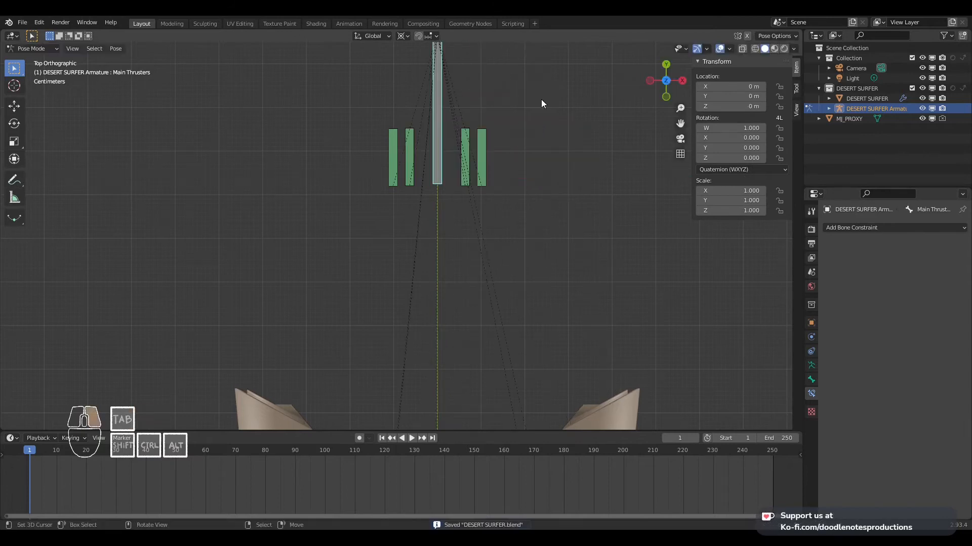
pyautogui.press('x')
pyautogui.press('x')
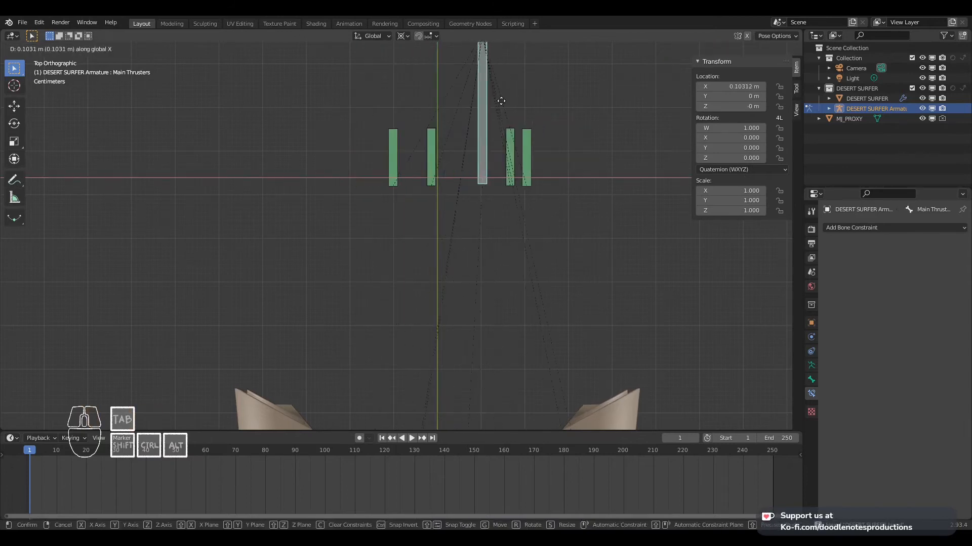
pyautogui.rightClick(389, 99)
pyautogui.click(412, 140)
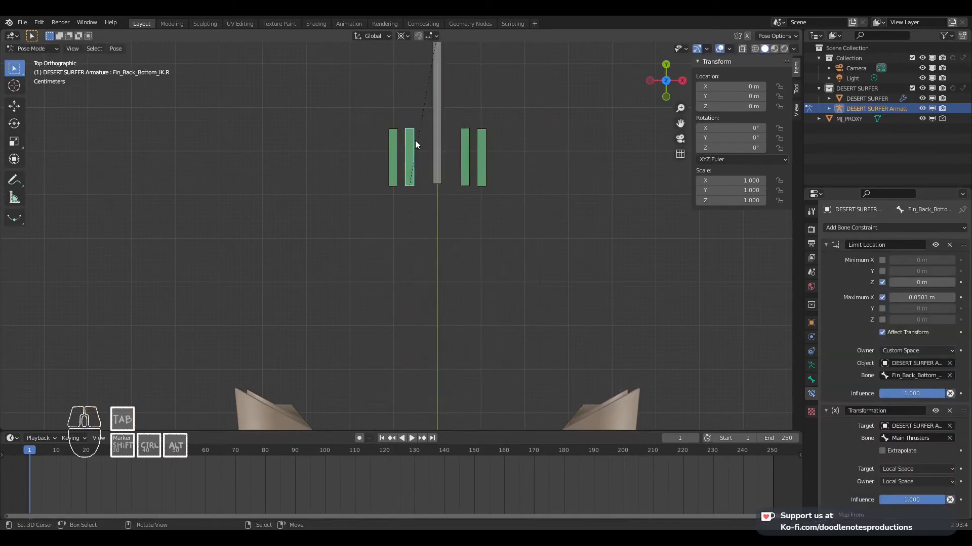
pyautogui.click(438, 101)
pyautogui.press('g')
pyautogui.press('x')
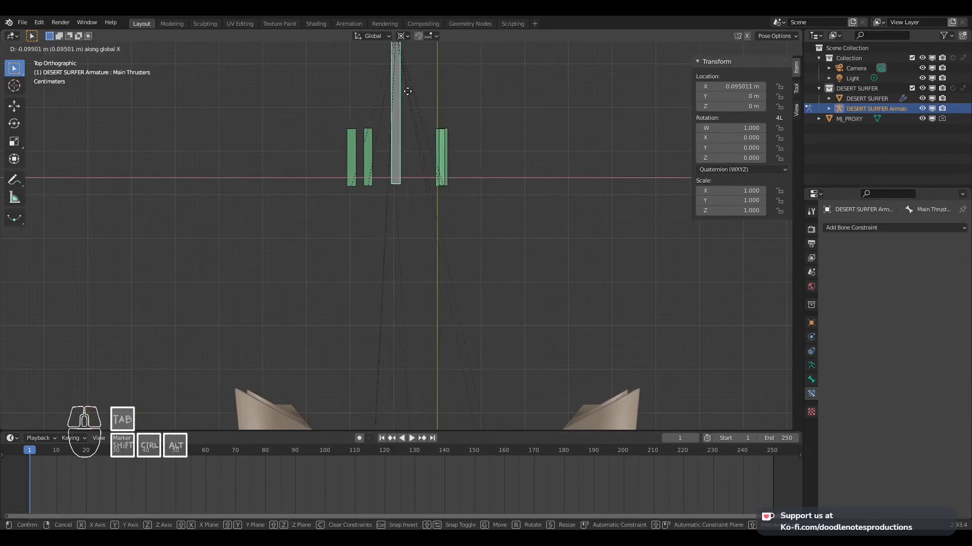
pyautogui.rightClick(396, 151)
# Set Fin_Back_Top_IK.R's Limit Location maximum X to 0.154 m, mirroring Fin_Back_Top_IK.L's minimum X, and save the file
pyautogui.click(396, 151)
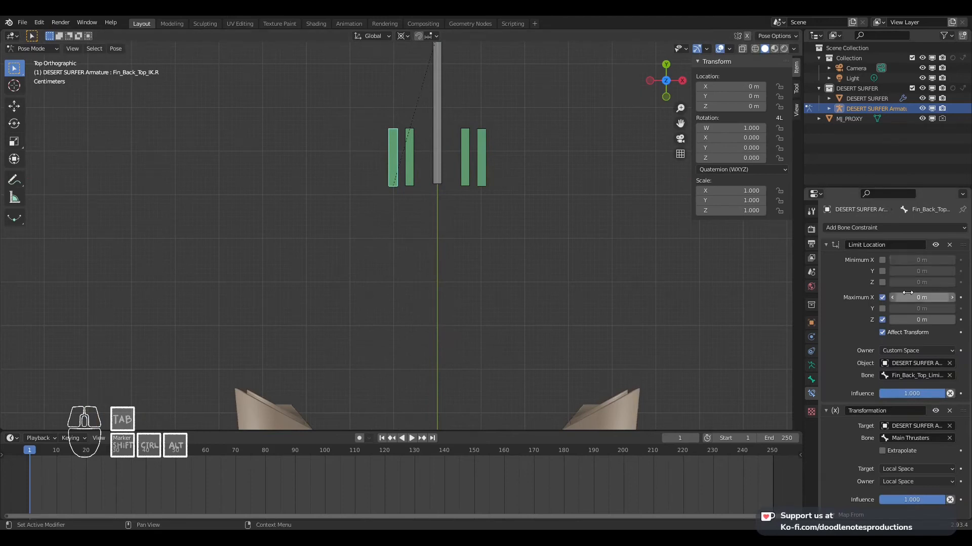
pyautogui.click(484, 150)
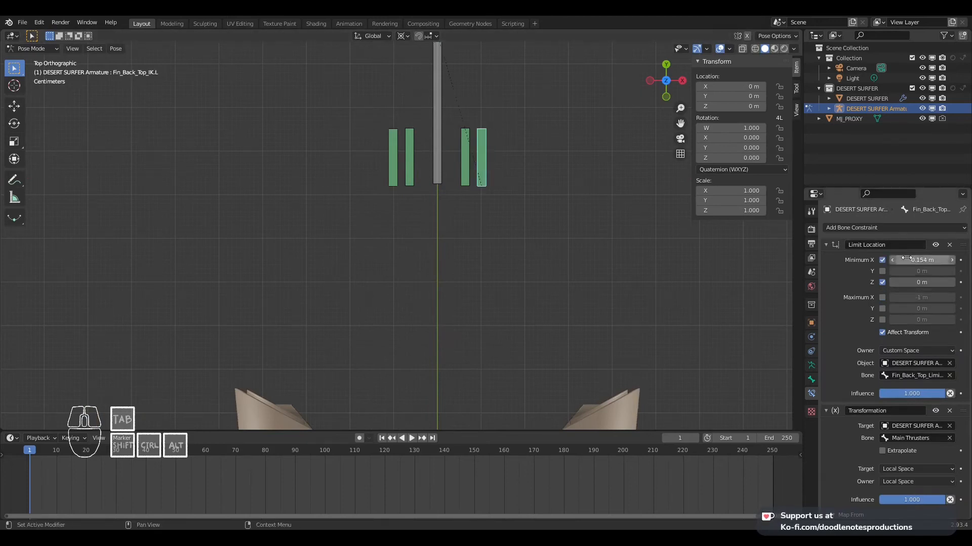
pyautogui.press('Escape')
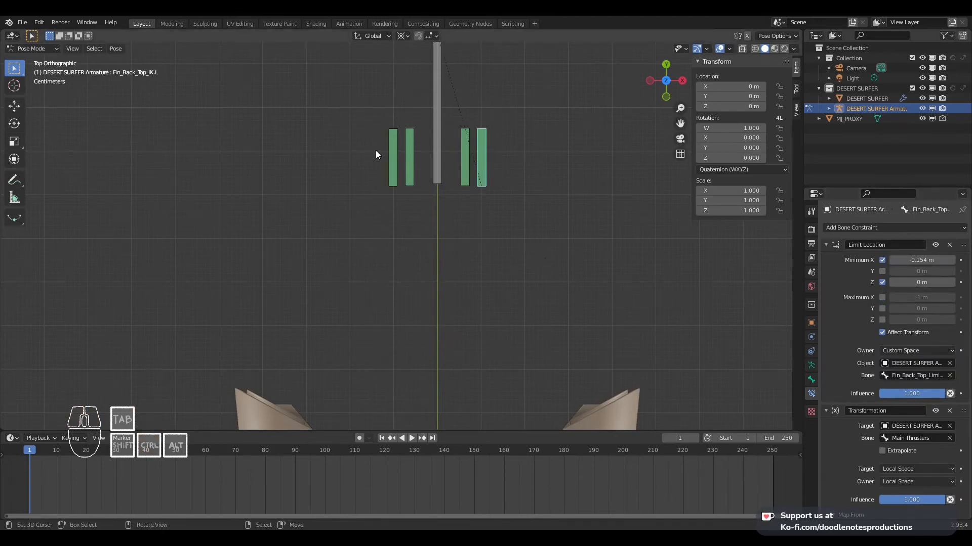
pyautogui.click(393, 151)
pyautogui.click(918, 298)
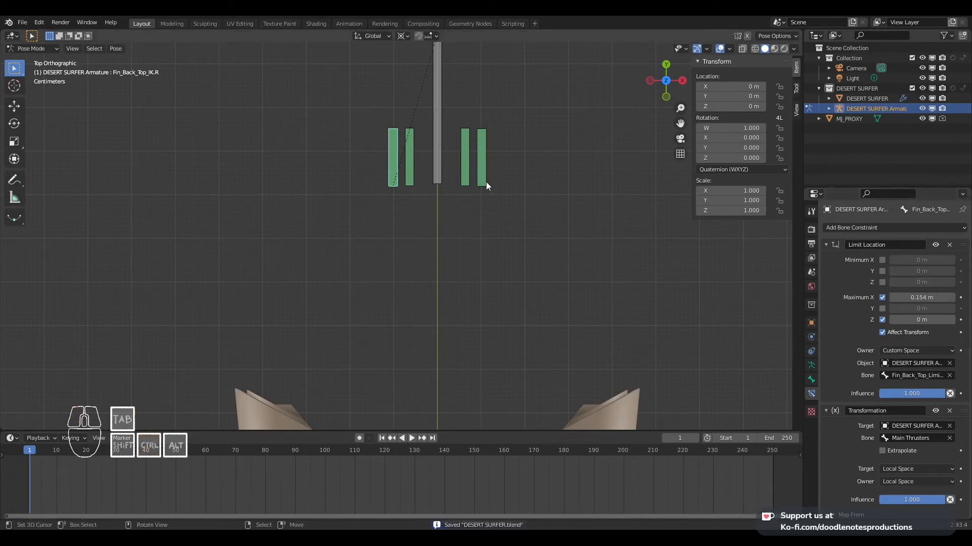
# Test all back fin limits by moving Main Thrusters along X and freely, cancelling both moves
pyautogui.click(432, 120)
pyautogui.press('g')
pyautogui.press('x')
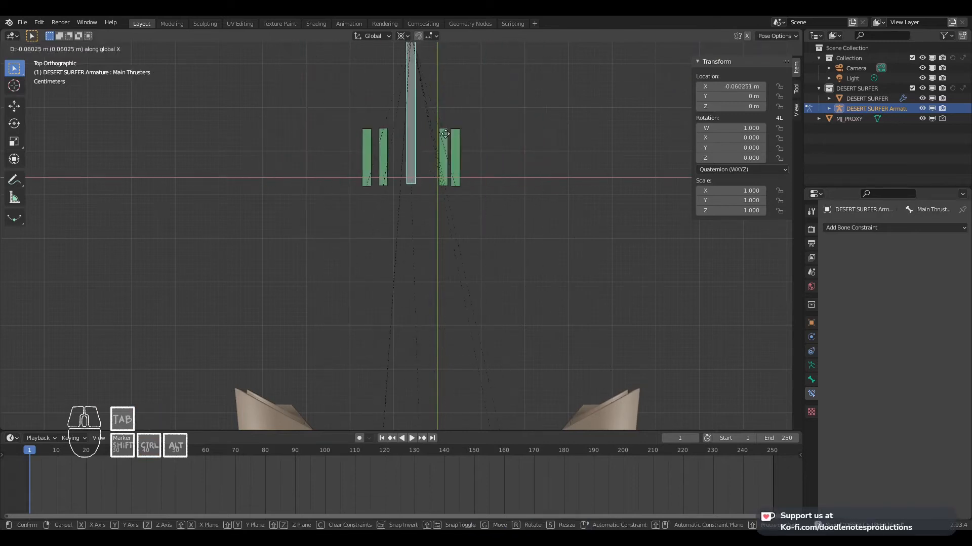
pyautogui.press('Escape')
pyautogui.scroll(-5, 509, 217)
pyautogui.press('g')
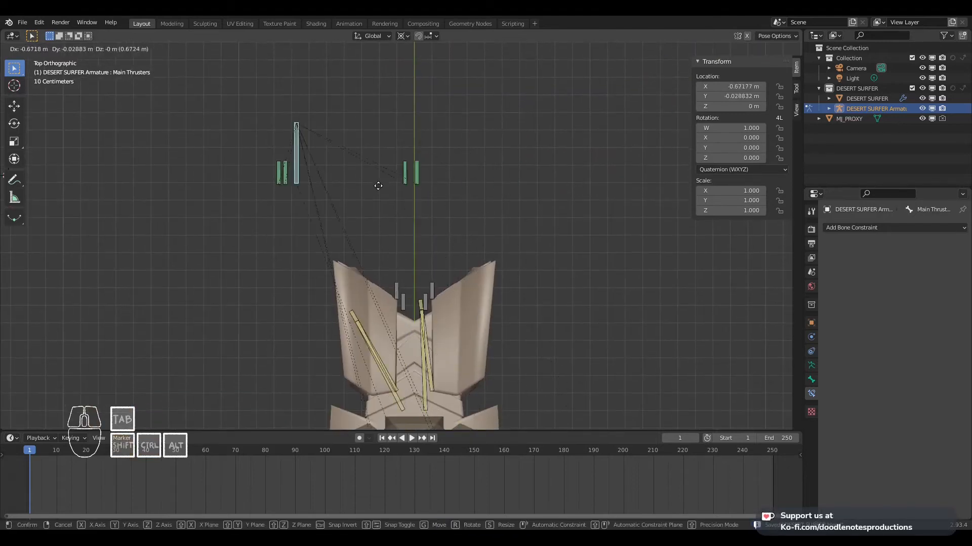
pyautogui.press('Escape')
# In Fin_Mid_Top_IK.R's Limit Location constraint, turn off maximum X and maximum Z, and turn on minimum X and minimum Z
pyautogui.keyDown('shift'); pyautogui.moveTo(465, 269); pyautogui.dragTo(505, 110, button='middle'); pyautogui.keyUp('shift')
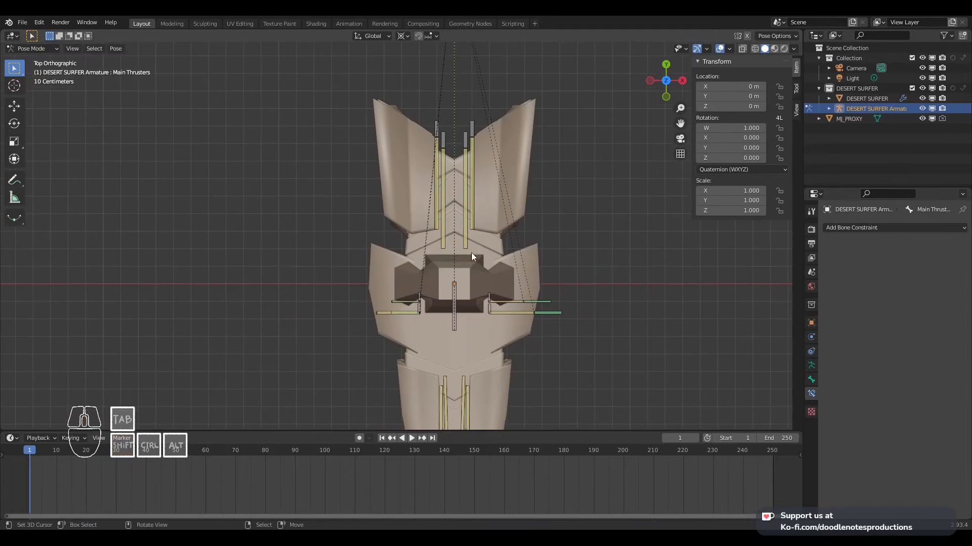
pyautogui.keyDown('shift'); pyautogui.moveTo(492, 302); pyautogui.dragTo(392, 217, button='middle'); pyautogui.keyUp('shift')
pyautogui.scroll(3, 396, 217)
pyautogui.keyDown('shift'); pyautogui.moveTo(246, 217); pyautogui.dragTo(403, 205, button='middle'); pyautogui.keyUp('shift')
pyautogui.scroll(2, 403, 205)
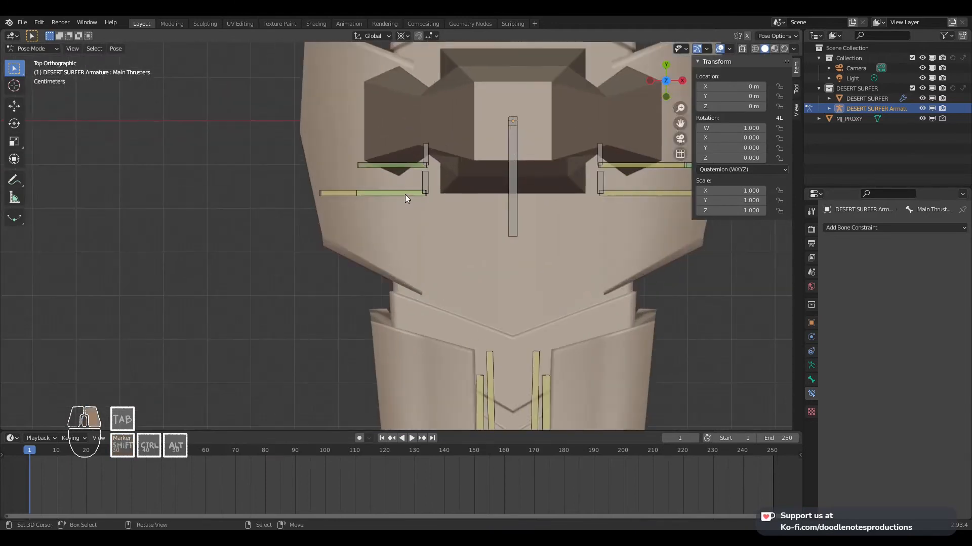
pyautogui.click(408, 194)
pyautogui.keyDown('shift'); pyautogui.moveTo(511, 163); pyautogui.dragTo(484, 216, button='middle'); pyautogui.keyUp('shift')
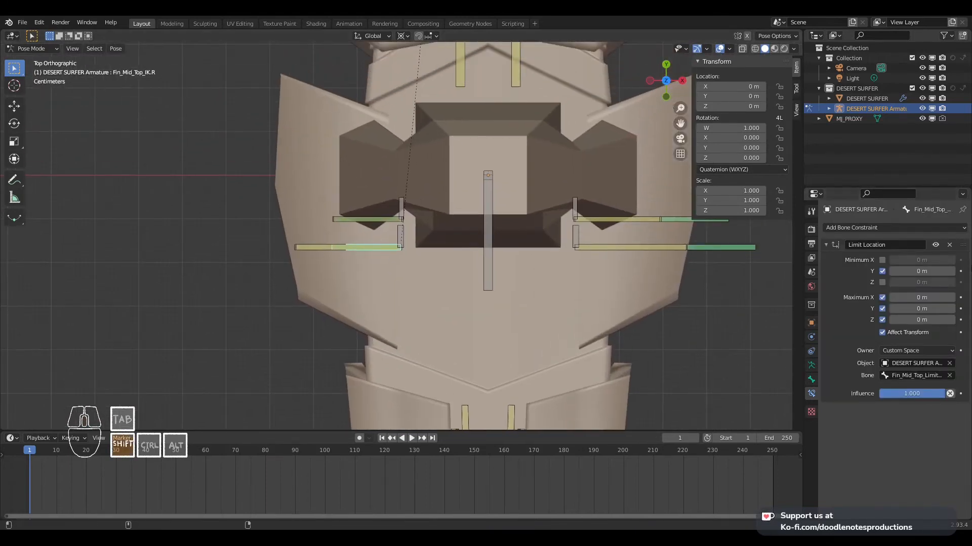
pyautogui.click(882, 296)
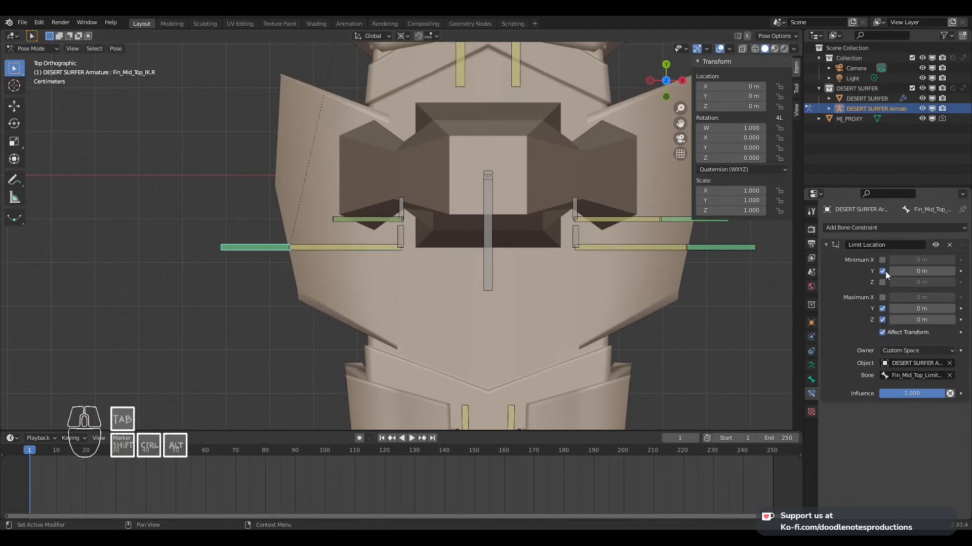
pyautogui.click(882, 261)
pyautogui.click(882, 320)
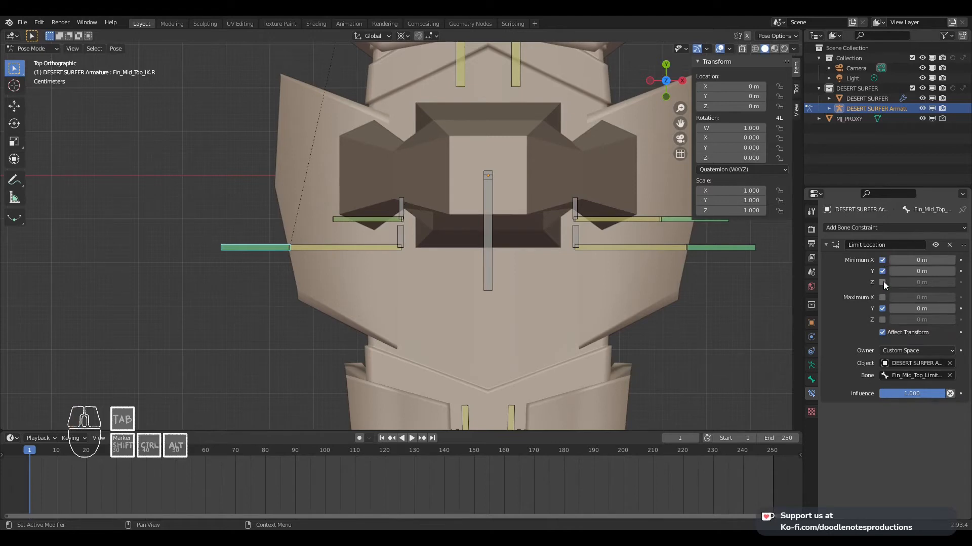
pyautogui.click(882, 282)
# In Fin_Mid_Bottom_IK.R's Limit Location constraint, turn off minimum Z and maximum X, and turn on maximum Z and minimum X
pyautogui.scroll(-5, 338, 217)
pyautogui.click(373, 226)
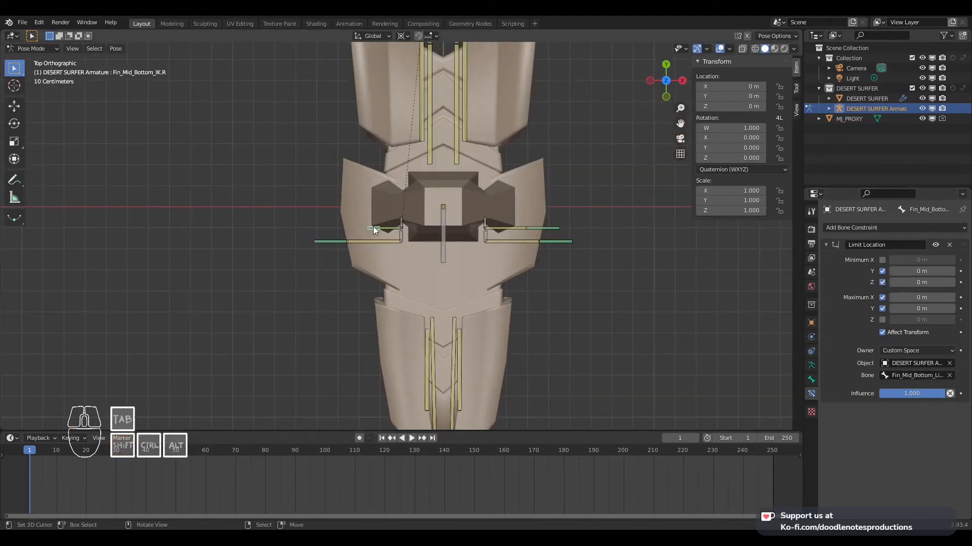
pyautogui.scroll(4, 373, 227)
pyautogui.scroll(3, 374, 226)
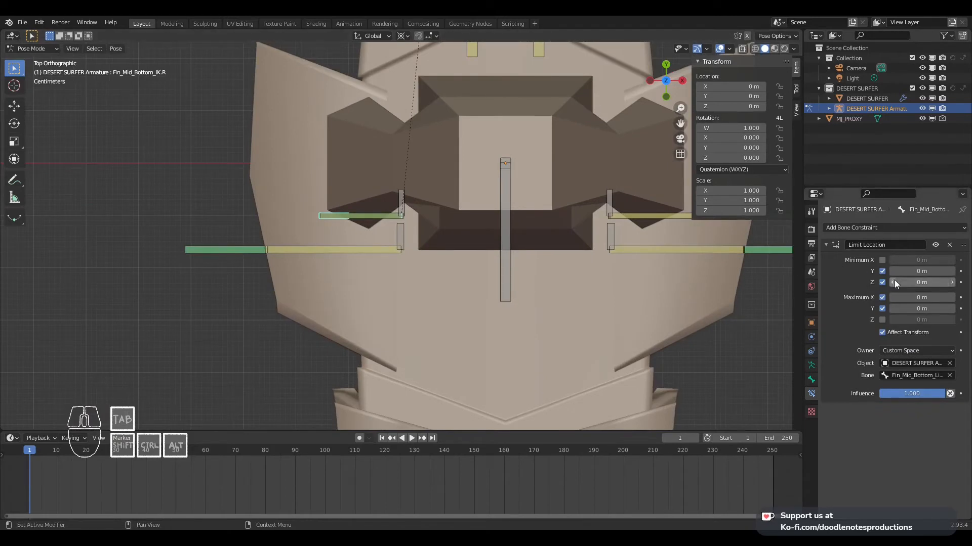
pyautogui.click(882, 282)
pyautogui.click(882, 320)
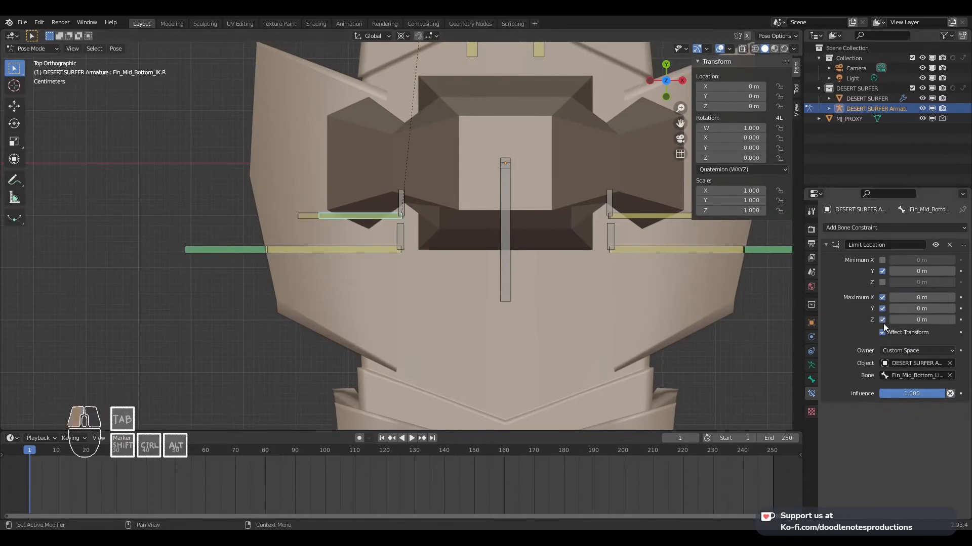
pyautogui.click(882, 298)
pyautogui.click(882, 260)
# Test Fin_Mid_Bottom_IK.R's switched limits by moving the bone outward, cancelling the move
pyautogui.scroll(-3, 397, 213)
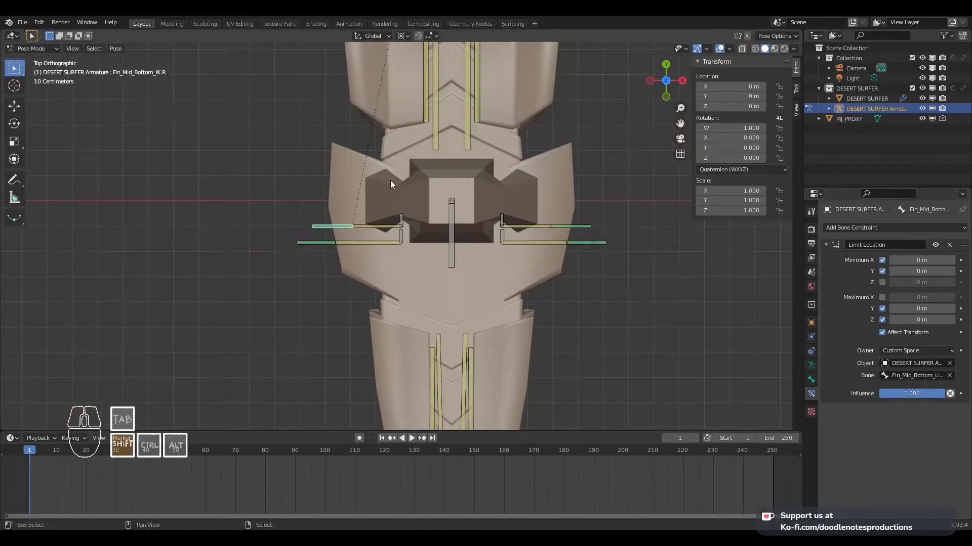
pyautogui.scroll(1, 379, 198)
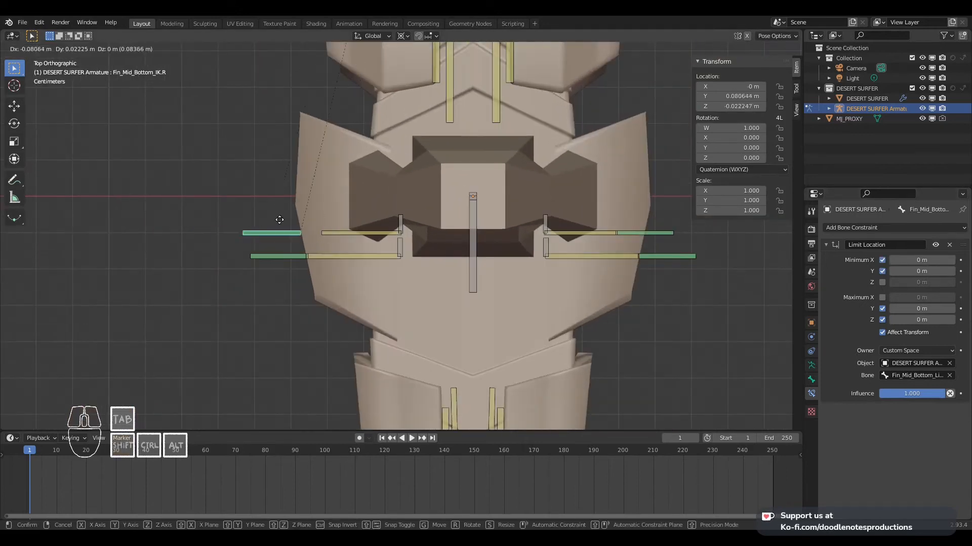
pyautogui.scroll(-6, 385, 221)
# Flip Main Thrusters' quaternion rotation and select only Fin_Mid_Bottom_IK.R
pyautogui.click(415, 107)
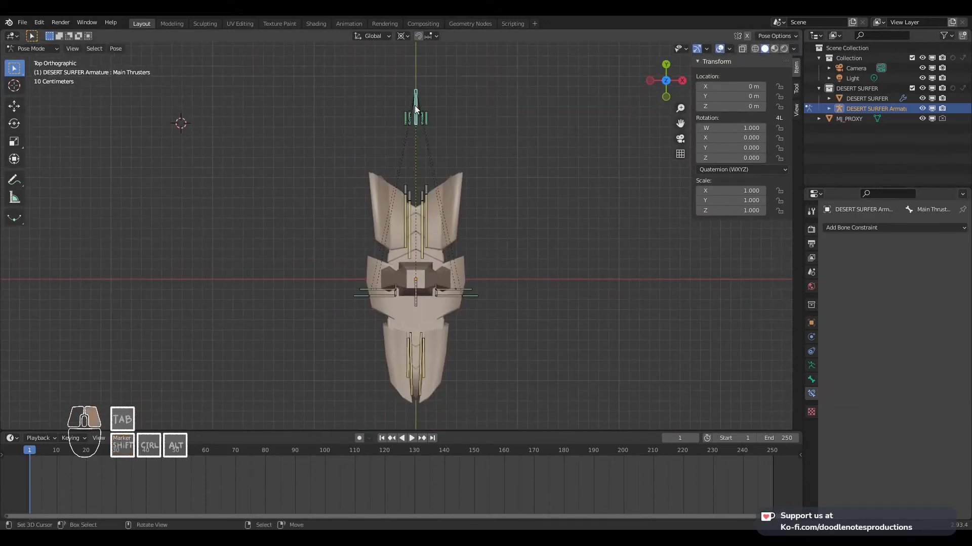
pyautogui.hotkey('alt', 'f')
pyautogui.scroll(4, 456, 152)
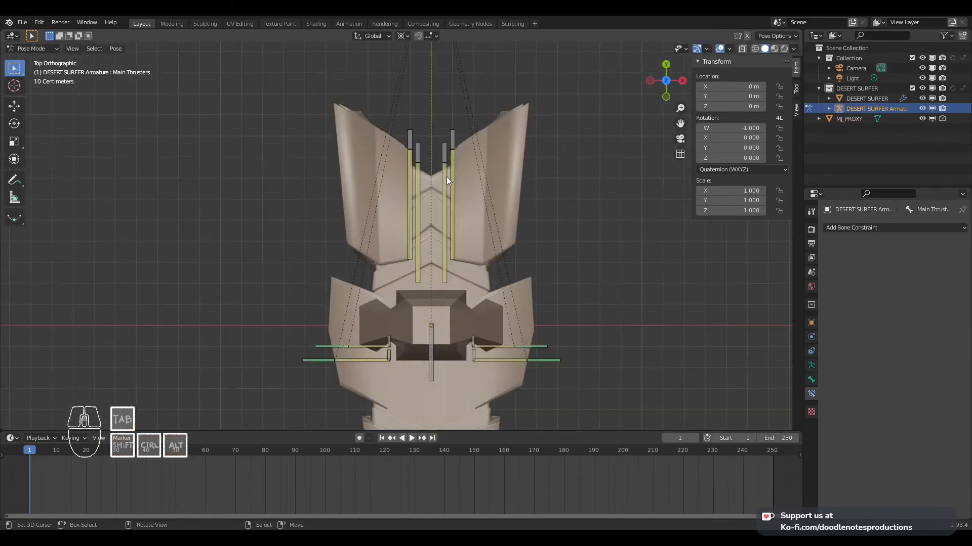
pyautogui.scroll(2, 469, 197)
pyautogui.rightClick(287, 283)
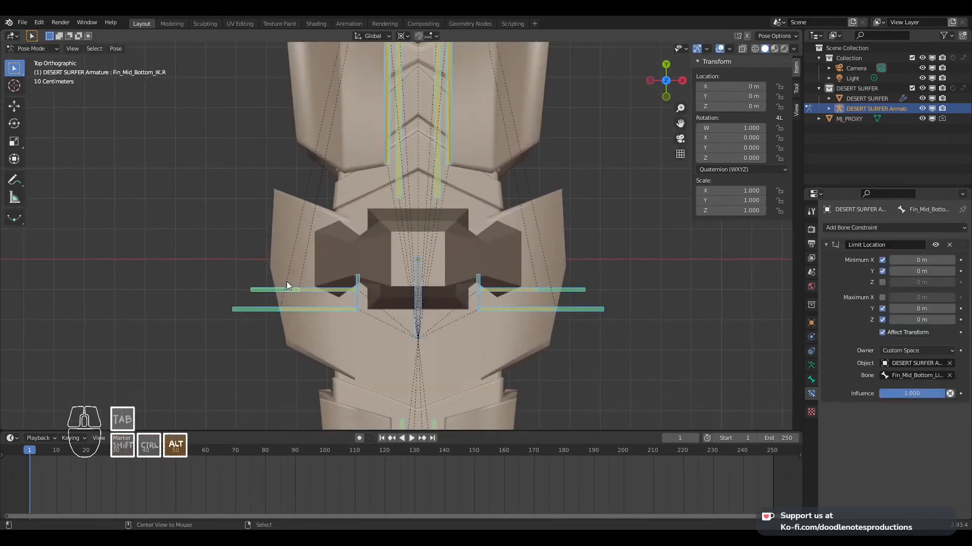
pyautogui.hotkey('alt', 'a')
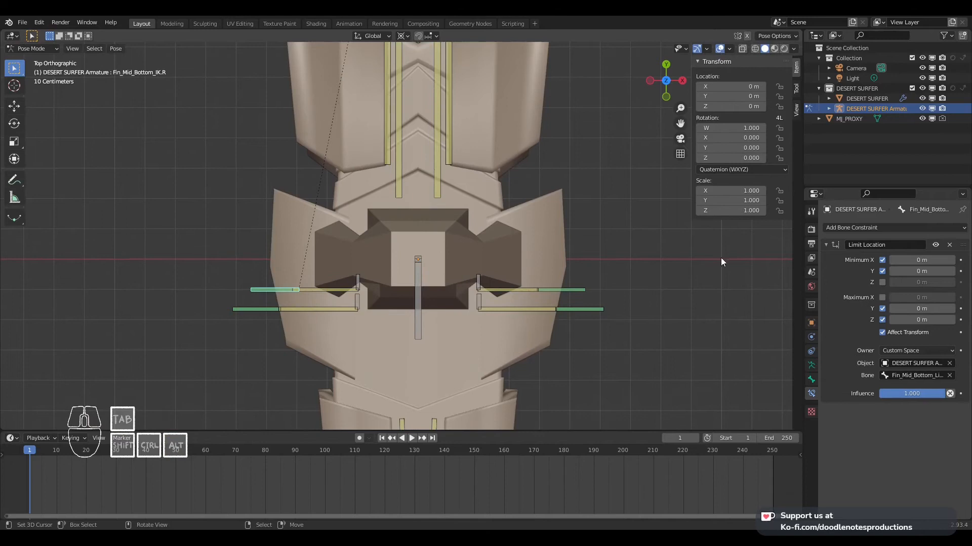
# Compare the Limit Location settings of Fin_Mid_Bottom_IK.L and Fin_Mid_Bottom_IK.R
pyautogui.rightClick(565, 297)
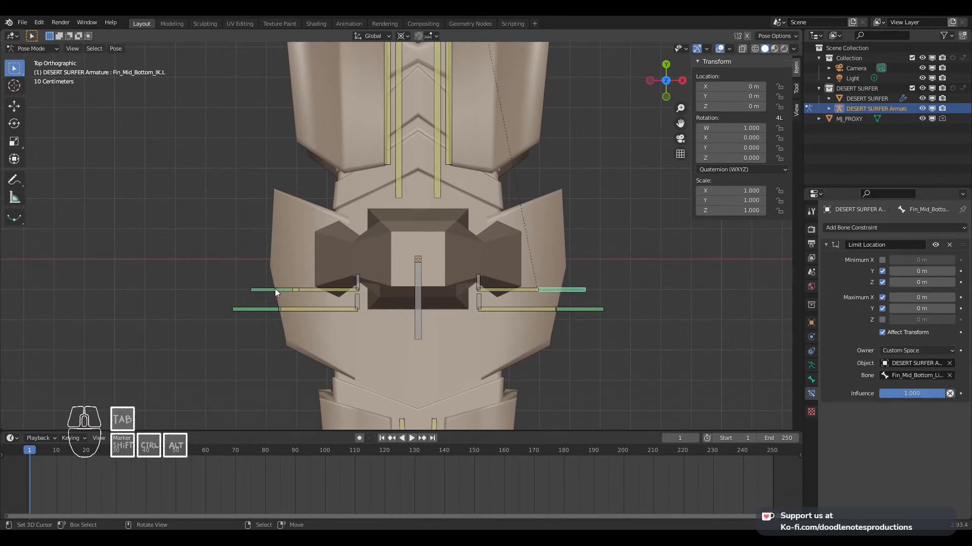
pyautogui.rightClick(273, 289)
pyautogui.rightClick(552, 289)
pyautogui.rightClick(273, 290)
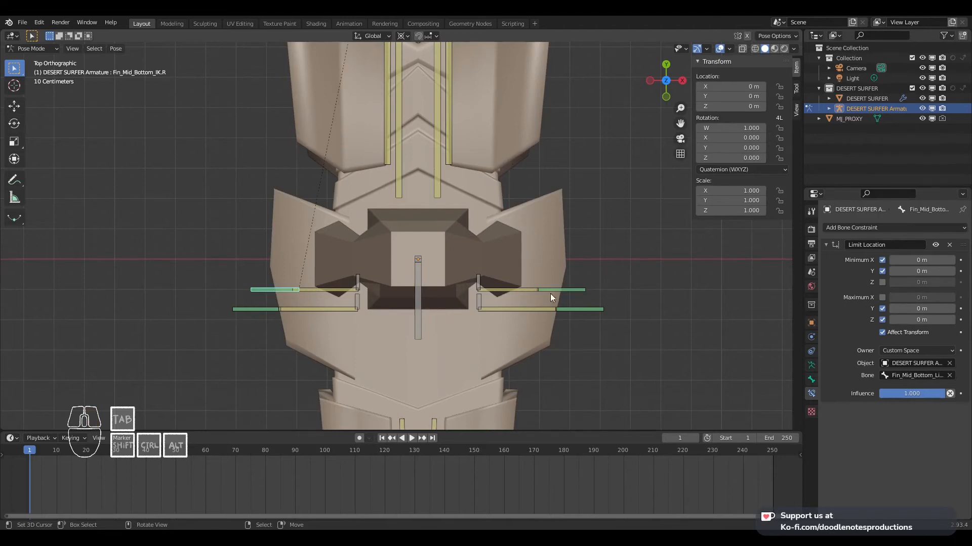
pyautogui.rightClick(557, 290)
# Test Fin_Mid_Bottom_IK.R's range with repeated moves, both free and along X, cancelling each one
pyautogui.rightClick(281, 294)
pyautogui.press('g')
pyautogui.rightClick(246, 295)
pyautogui.press('g')
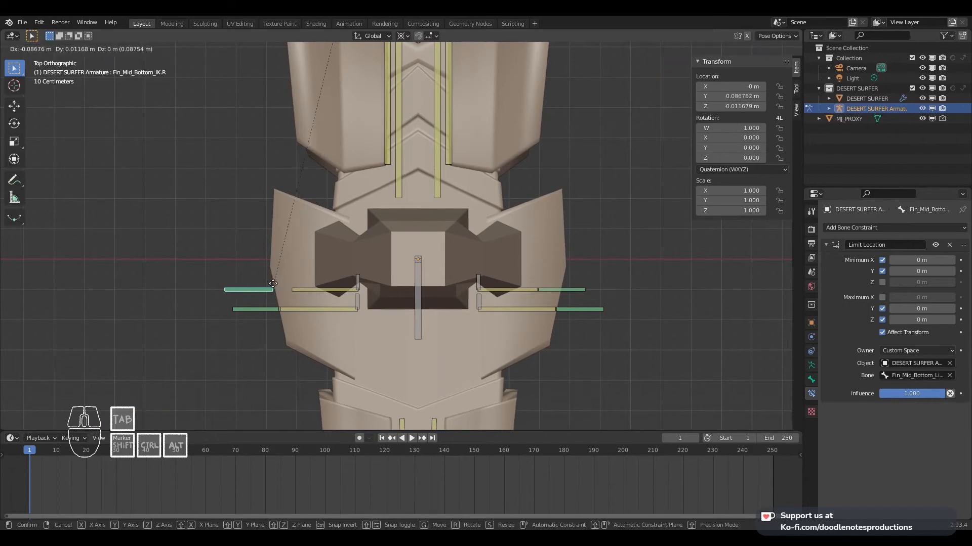
pyautogui.rightClick(280, 285)
pyautogui.press('g')
pyautogui.rightClick(292, 282)
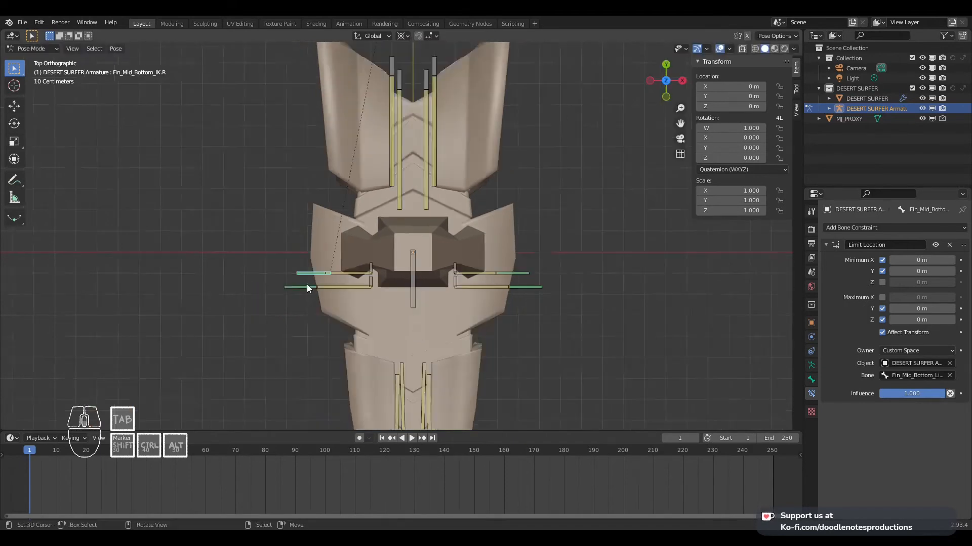
pyautogui.scroll(-3, 363, 279)
pyautogui.scroll(5, 362, 278)
pyautogui.press('g')
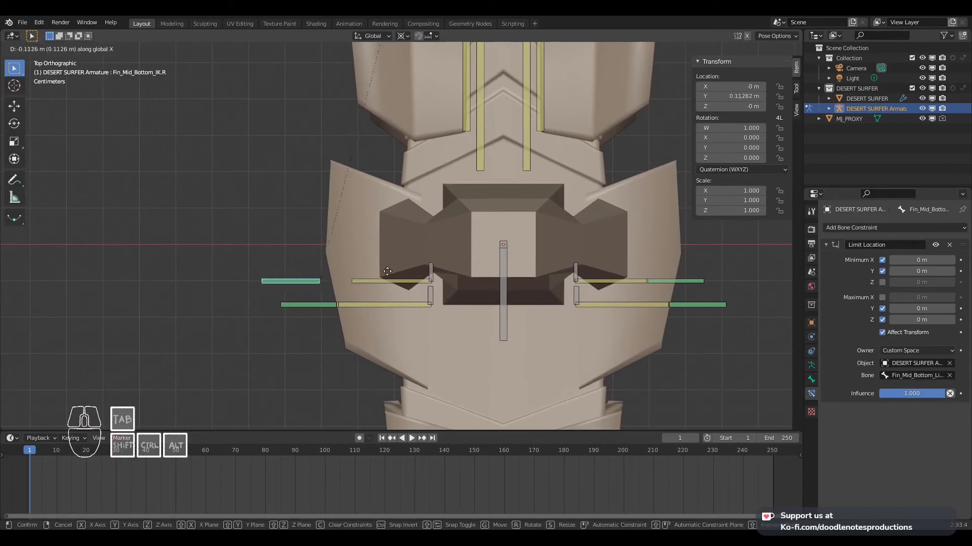
pyautogui.rightClick(382, 271)
pyautogui.press('g')
pyautogui.rightClick(367, 273)
pyautogui.press('g')
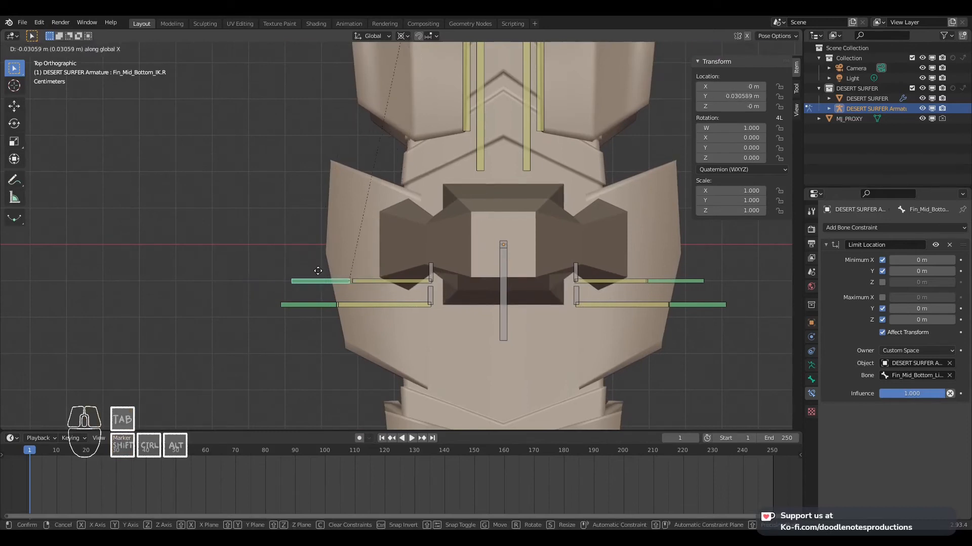
pyautogui.rightClick(319, 274)
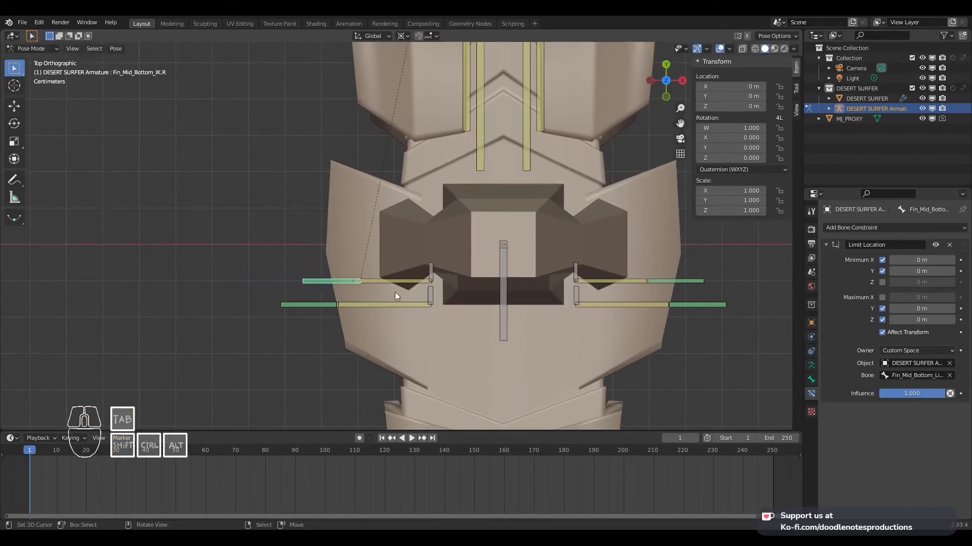
# Move Fin_Mid_Top_IK.R and Fin_Mid_Bottom_IK.R together to test their inward limits, cancelling the move
pyautogui.click(322, 305)
pyautogui.keyDown('shift'); pyautogui.rightClick(350, 281); pyautogui.keyUp('shift')
pyautogui.press('g')
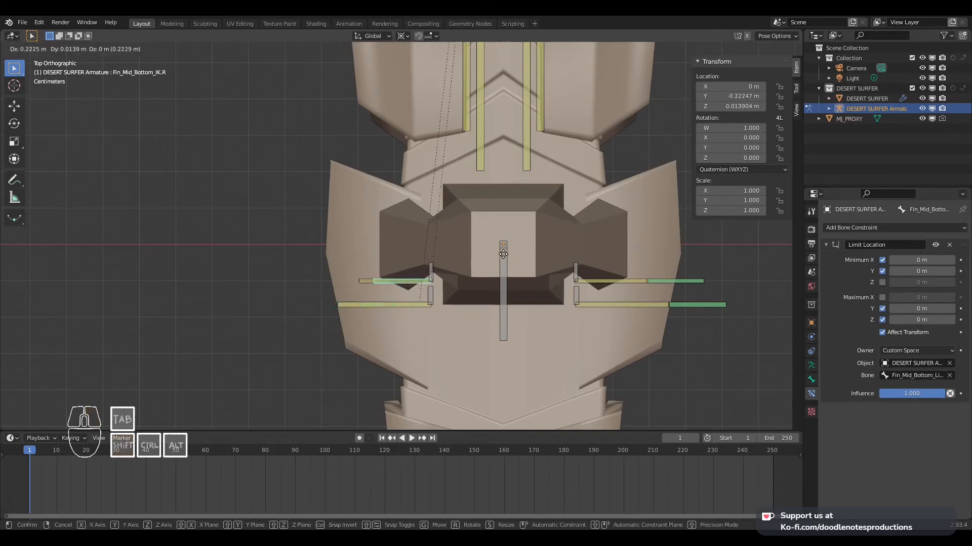
pyautogui.rightClick(561, 260)
# Cancel the running move and compare the Limit Location settings of Fin_Mid_Bottom_IK.R and Fin_Mid_Top_IK.R
pyautogui.rightClick(701, 285)
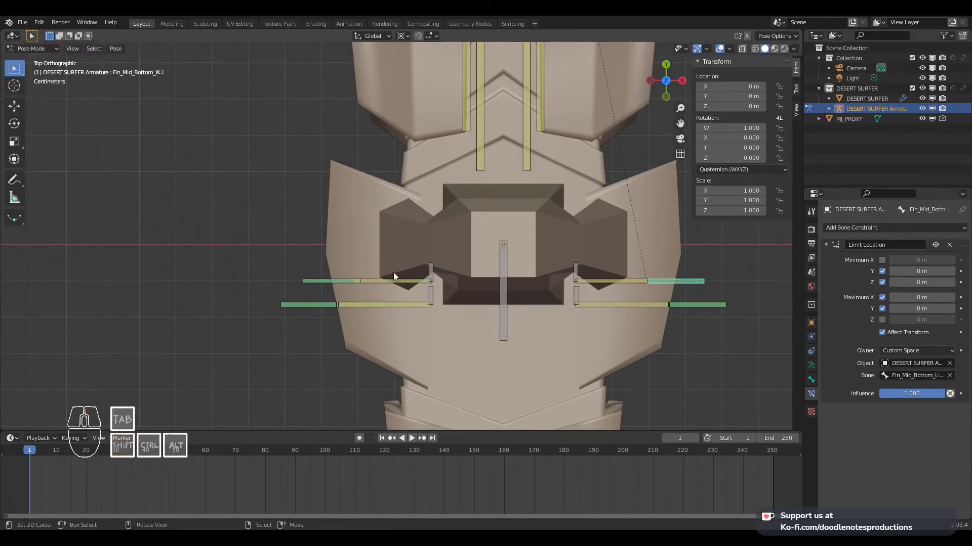
pyautogui.rightClick(338, 281)
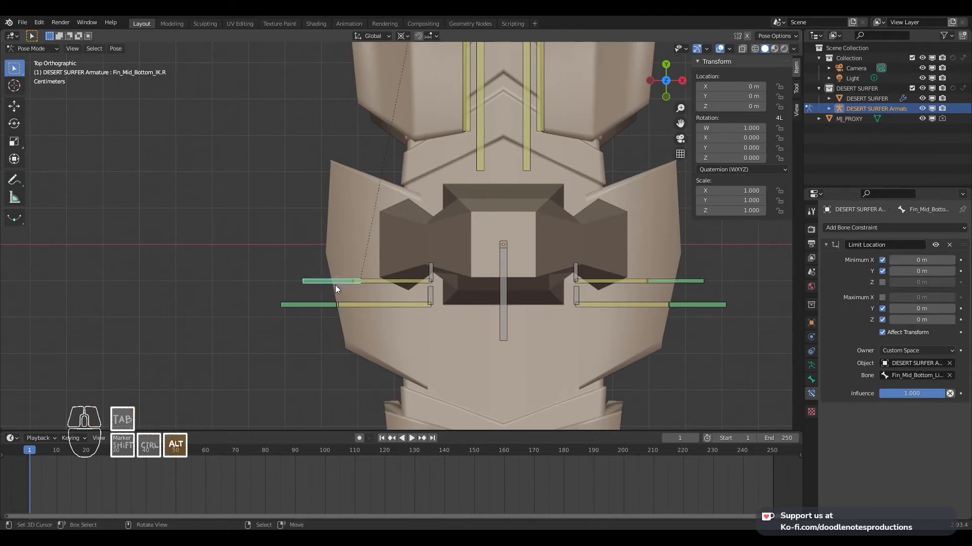
pyautogui.keyDown('shift'); pyautogui.rightClick(327, 302); pyautogui.keyUp('shift')
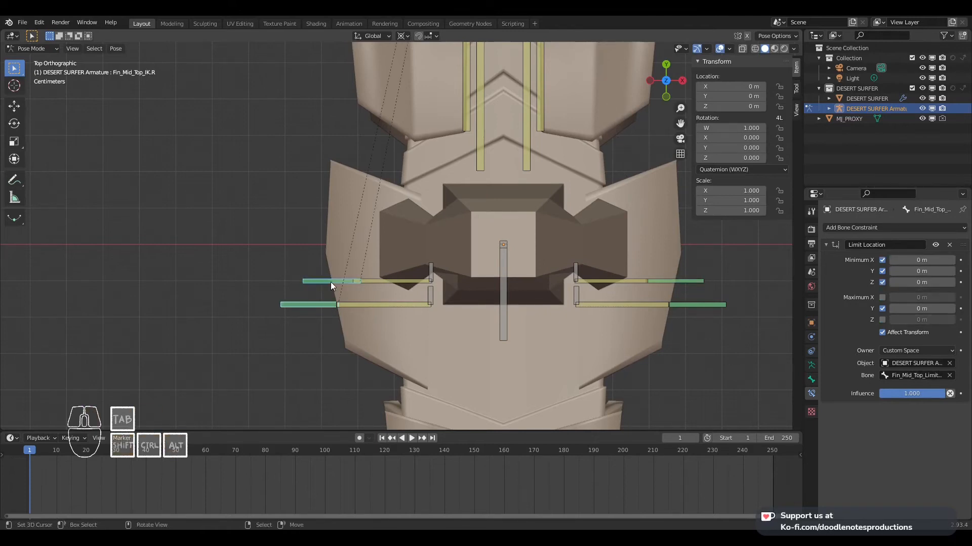
pyautogui.keyDown('shift'); pyautogui.rightClick(330, 281); pyautogui.keyUp('shift')
# In Fin_Mid_Bottom_IK.R's Limit Location constraint, disable Maximum Z and enable Minimum Z at 0 m
pyautogui.moveTo(330, 281); pyautogui.dragTo(383, 184, button='middle')
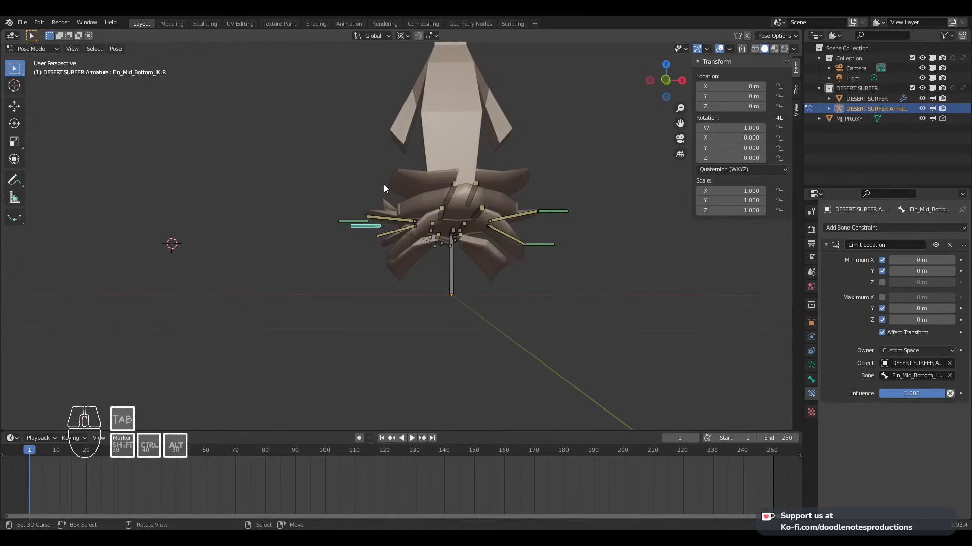
pyautogui.press('KP_7')
pyautogui.press('KP_1')
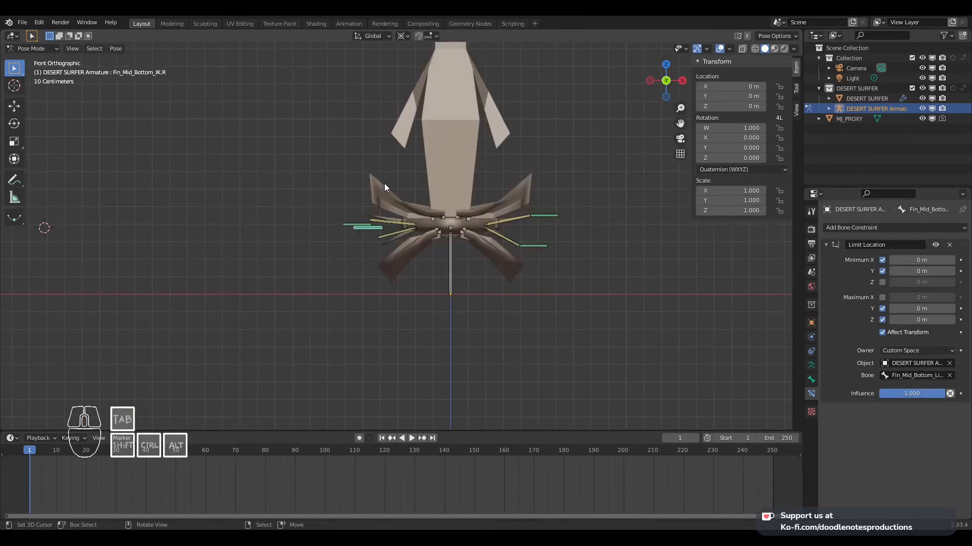
pyautogui.scroll(3, 399, 188)
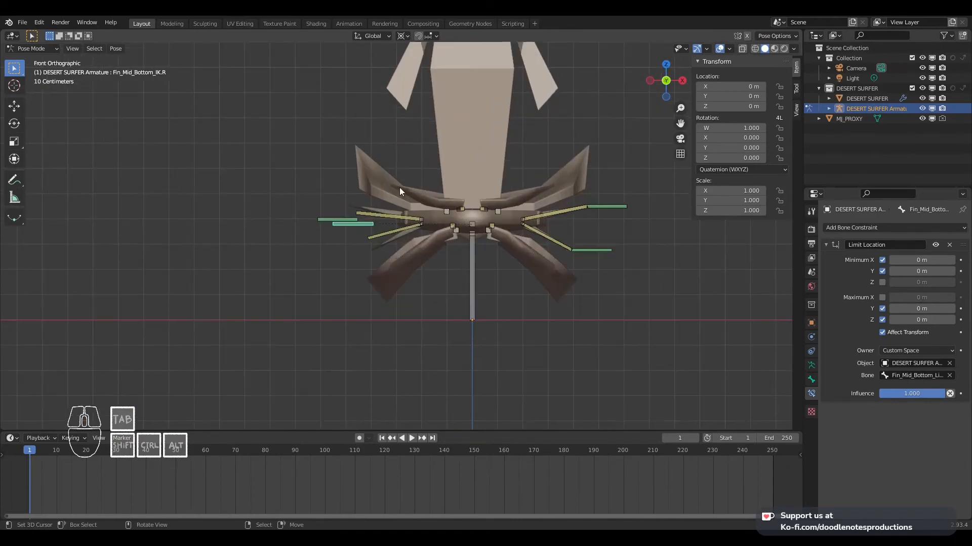
pyautogui.rightClick(338, 216)
pyautogui.rightClick(344, 223)
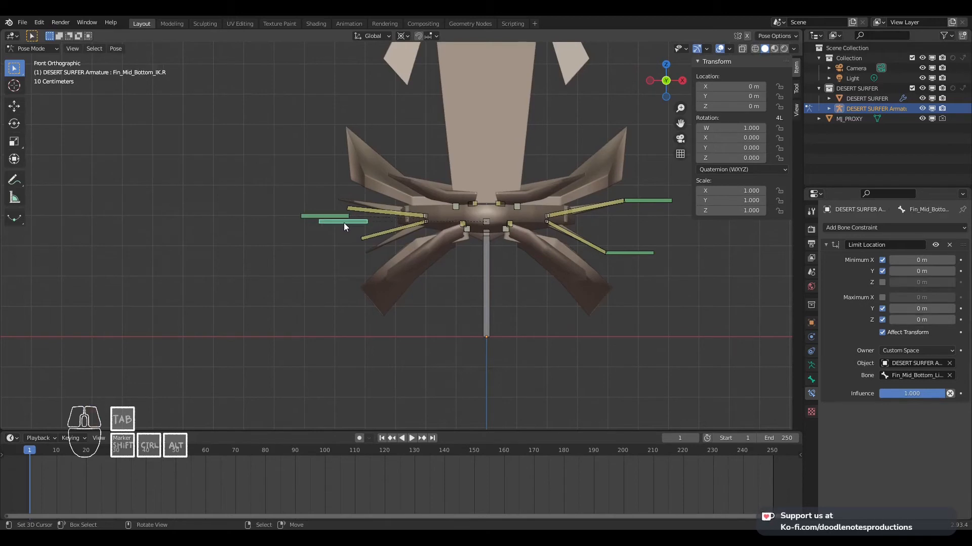
pyautogui.press('g')
pyautogui.rightClick(347, 276)
pyautogui.click(883, 320)
pyautogui.click(882, 284)
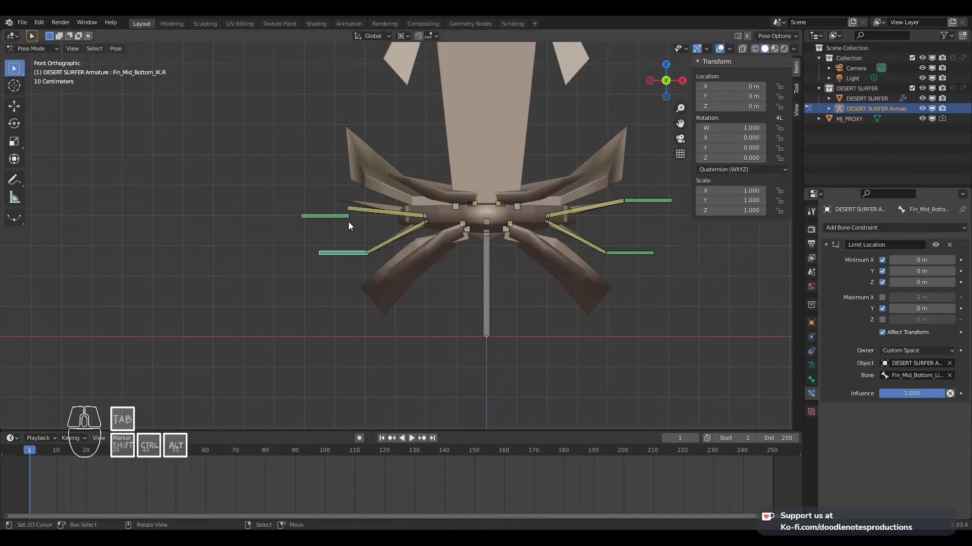
# In Fin_Mid_Top_IK.R's Limit Location constraint, disable Minimum Z and enable Maximum Z at 0 m
pyautogui.rightClick(329, 218)
pyautogui.click(882, 283)
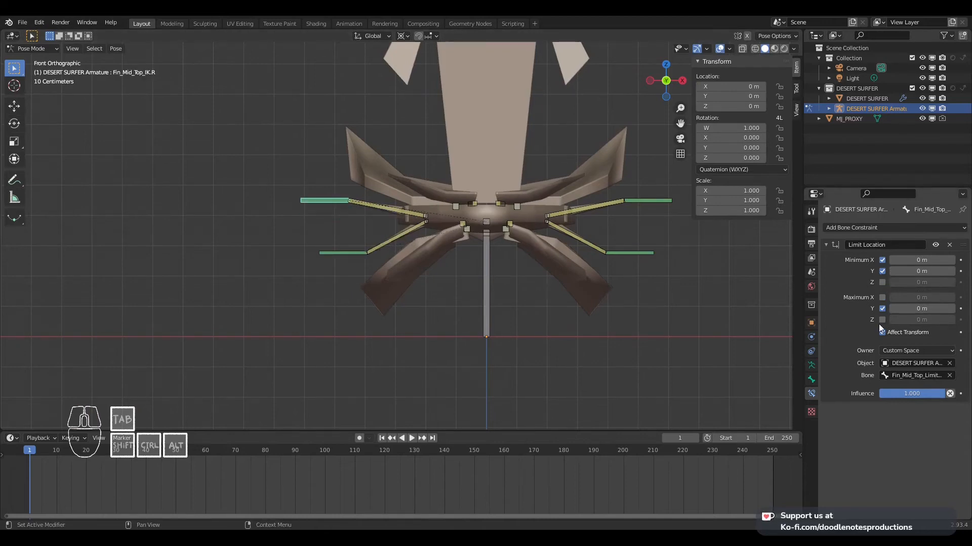
pyautogui.click(882, 319)
# Select Main Thrusters and test how the fins follow it in top view, cancelling the move
pyautogui.scroll(-5, 405, 159)
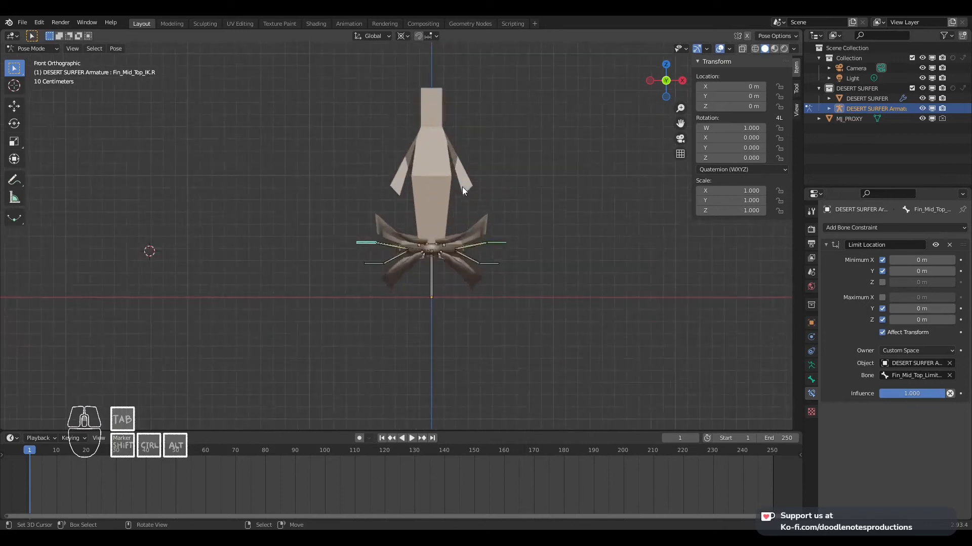
pyautogui.scroll(2, 506, 200)
pyautogui.moveTo(539, 212); pyautogui.dragTo(534, 233, button='middle')
pyautogui.rightClick(538, 233)
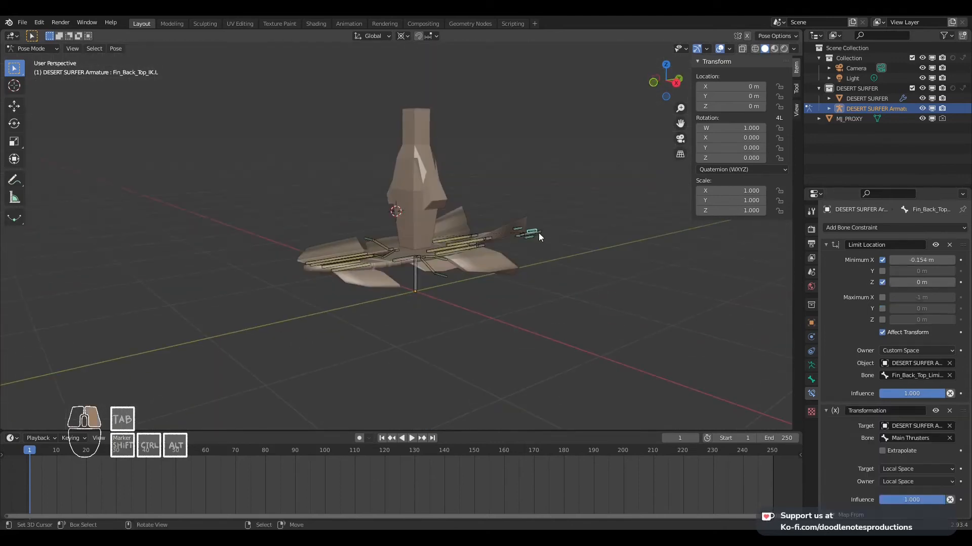
pyautogui.rightClick(539, 234)
pyautogui.scroll(3, 446, 224)
pyautogui.moveTo(425, 222); pyautogui.dragTo(514, 222, button='middle')
pyautogui.press('g')
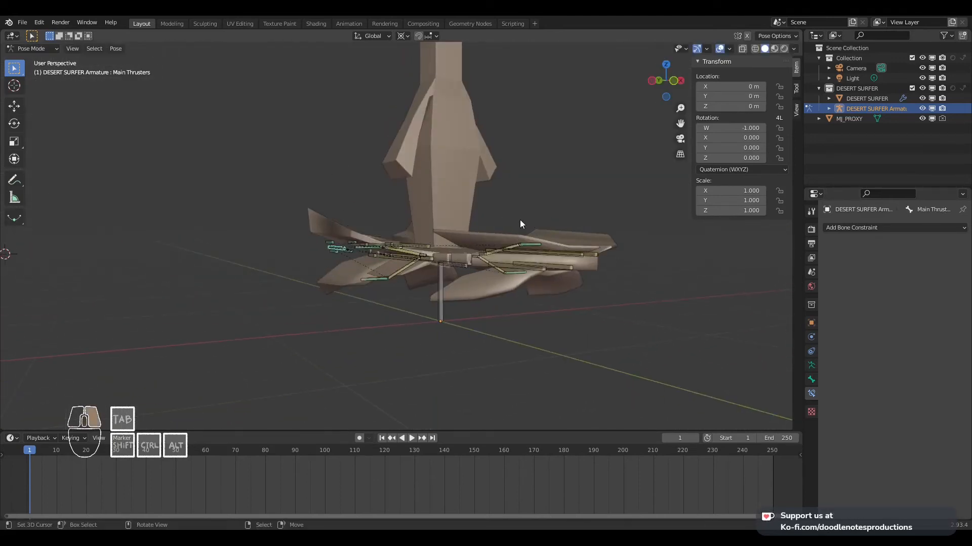
pyautogui.press('KP_7')
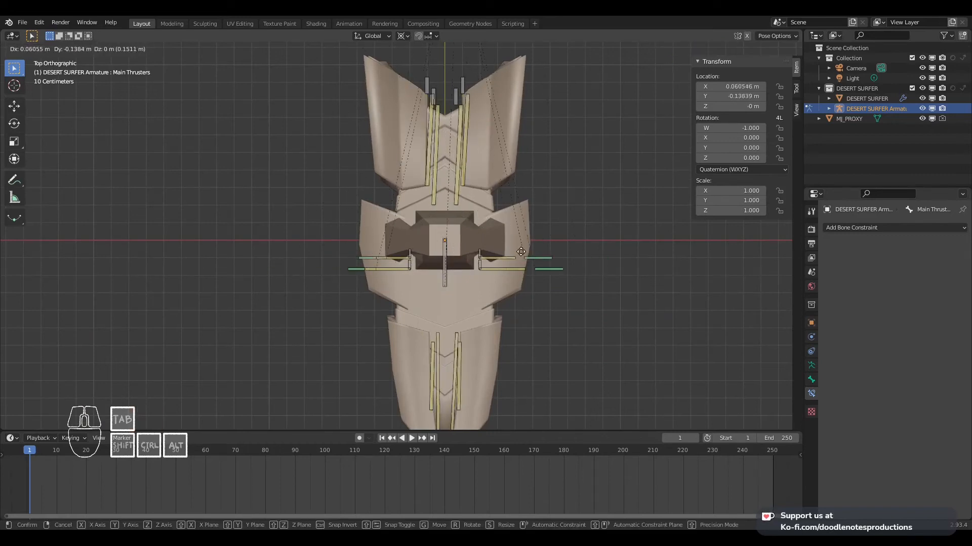
pyautogui.scroll(-4, 503, 218)
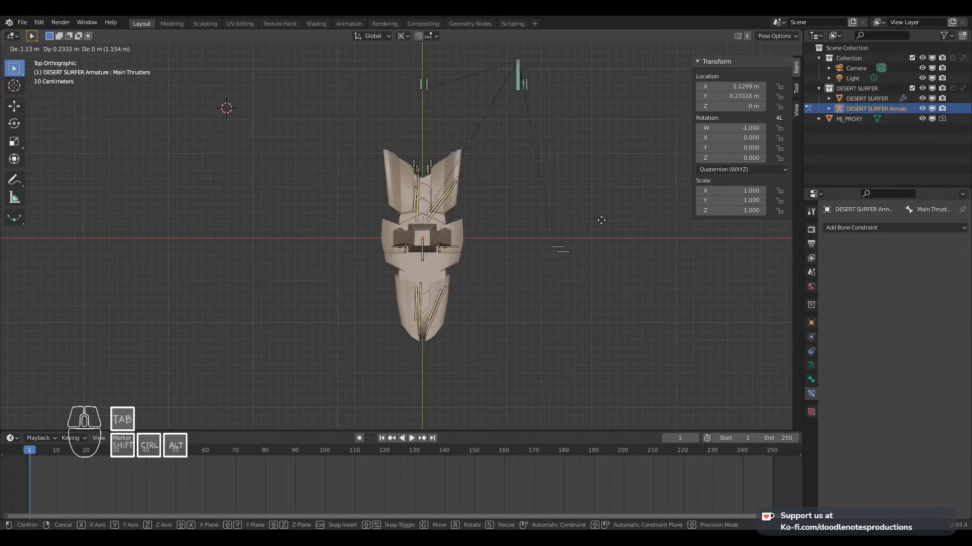
pyautogui.rightClick(445, 203)
# Test moving Main Thrusters in the right side view, cancelling the move
pyautogui.moveTo(533, 226); pyautogui.dragTo(492, 211, button='middle')
pyautogui.press('KP_3')
pyautogui.press('g')
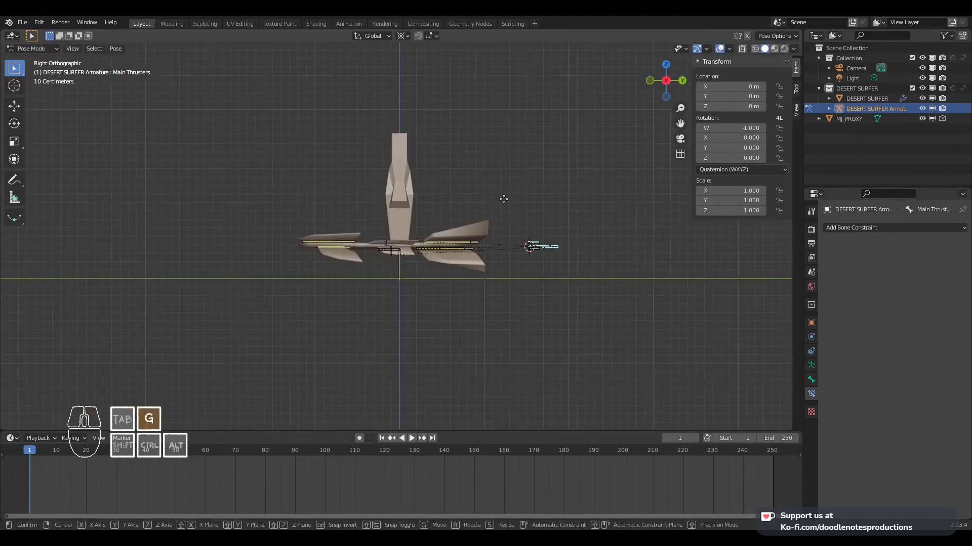
pyautogui.rightClick(403, 172)
pyautogui.moveTo(403, 175); pyautogui.dragTo(510, 268, button='middle')
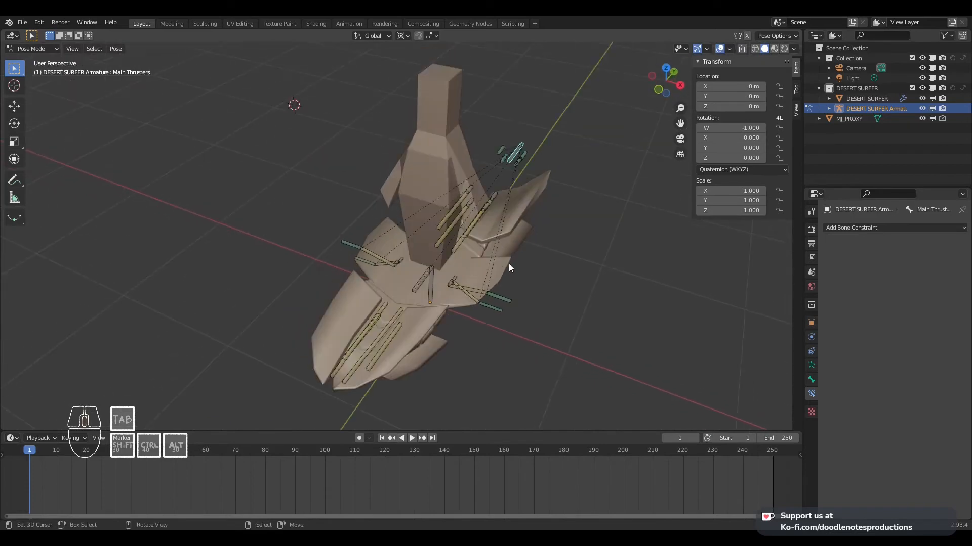
# Save the file, switch to Object Mode, and save a backup as DESERT SURFER_backup009.blend in the backup folder
pyautogui.hotkey('ctrl', 's')
pyautogui.press('Tab')
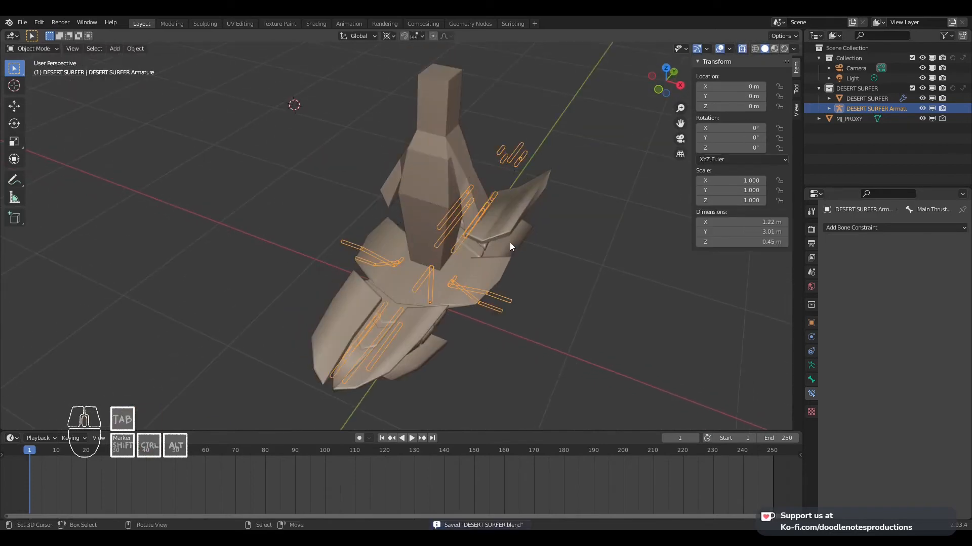
pyautogui.hotkey('ctrl', 'shift', 's')
pyautogui.doubleClick(475, 95)
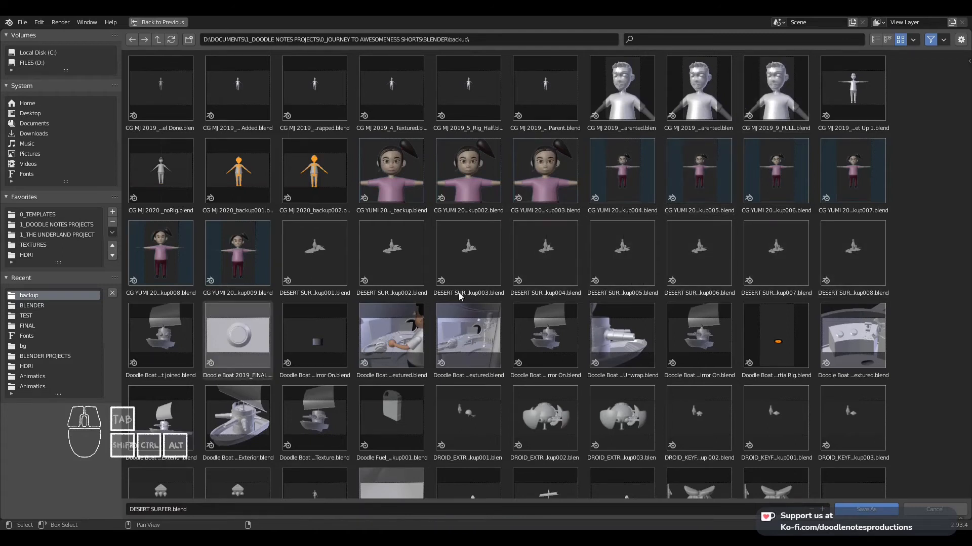
pyautogui.click(851, 255)
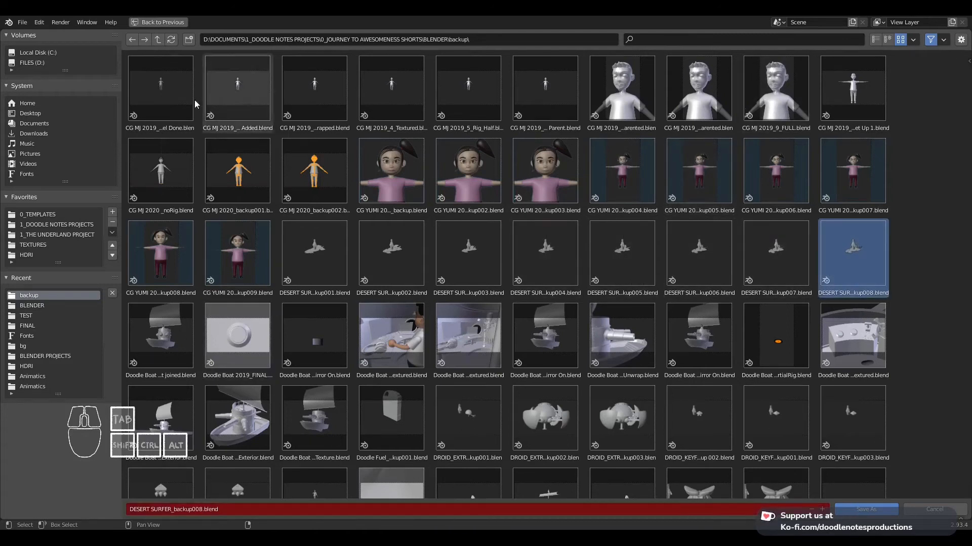
pyautogui.click(207, 508)
pyautogui.click(206, 508)
pyautogui.write('9')
pyautogui.press('Return')
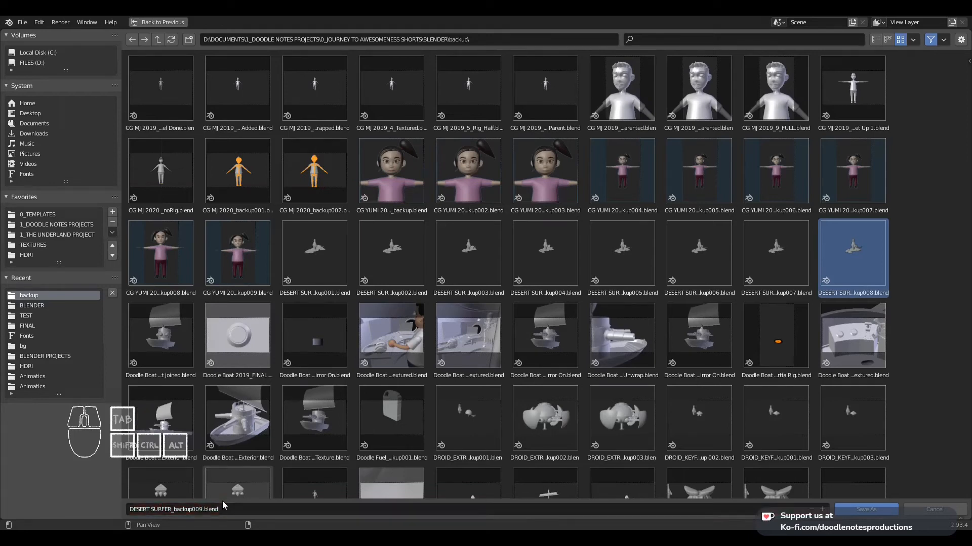
# Reopen the recent file DESERT SURFER.blend and save it
pyautogui.click(23, 22)
pyautogui.moveTo(84, 55)
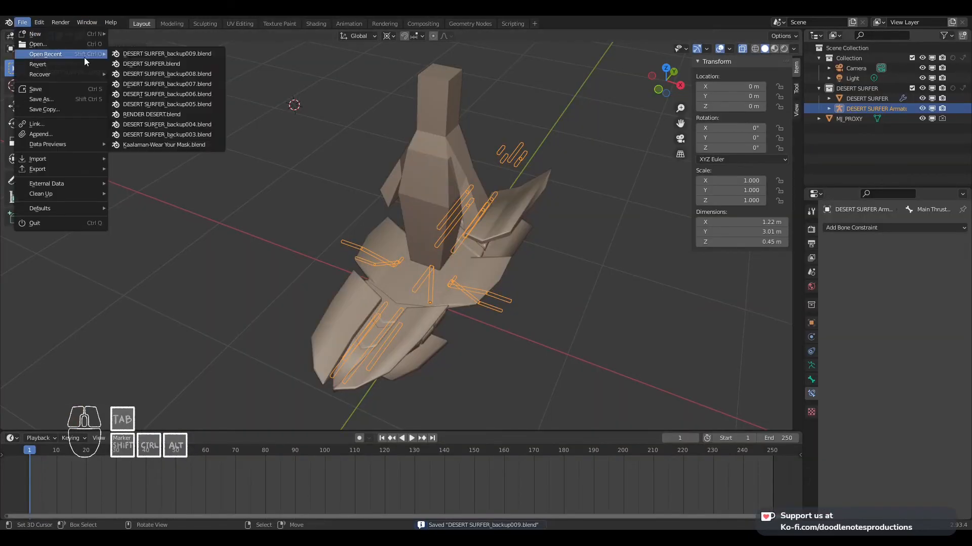
pyautogui.click(166, 64)
pyautogui.hotkey('ctrl', 's')
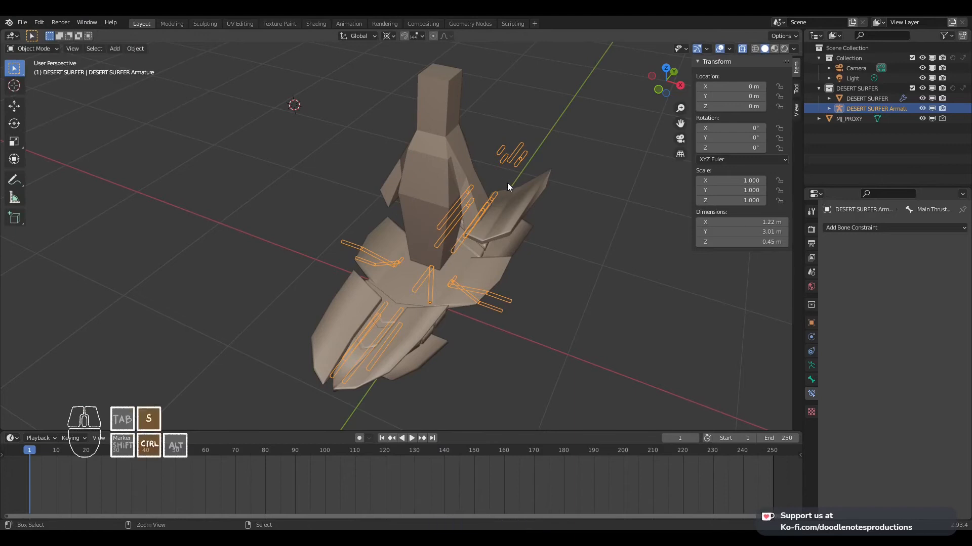
# Return the armature to Pose Mode and test Main Thrusters from above with repeated moves, cancelling each one
pyautogui.hotkey('ctrl', 'Tab')
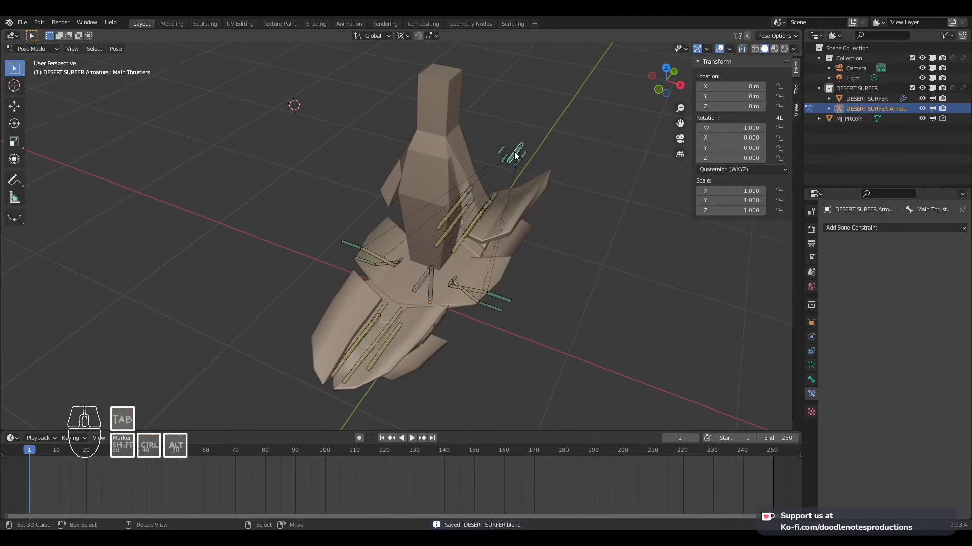
pyautogui.press('KP_7')
pyautogui.press('g')
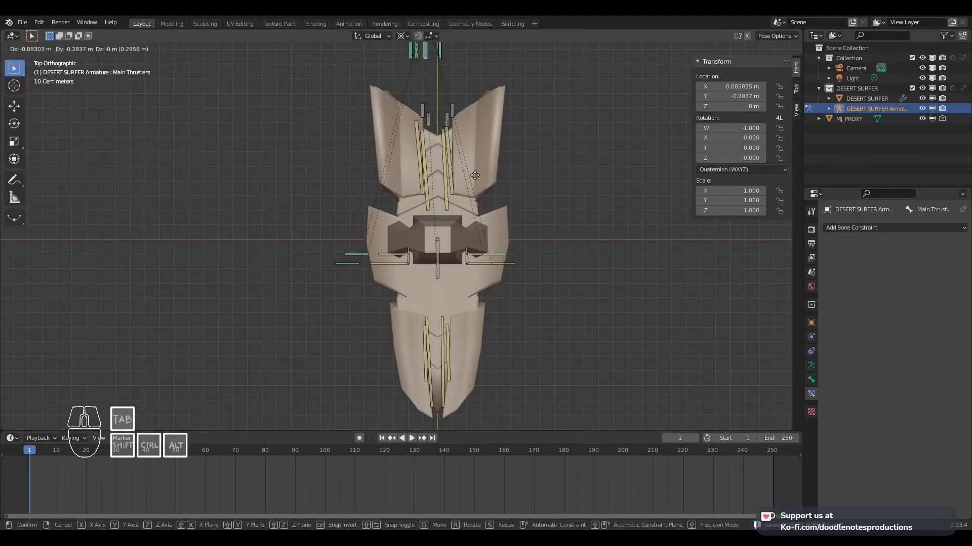
pyautogui.rightClick(494, 165)
pyautogui.keyDown('shift'); pyautogui.moveTo(462, 252); pyautogui.dragTo(464, 246, button='middle'); pyautogui.keyUp('shift')
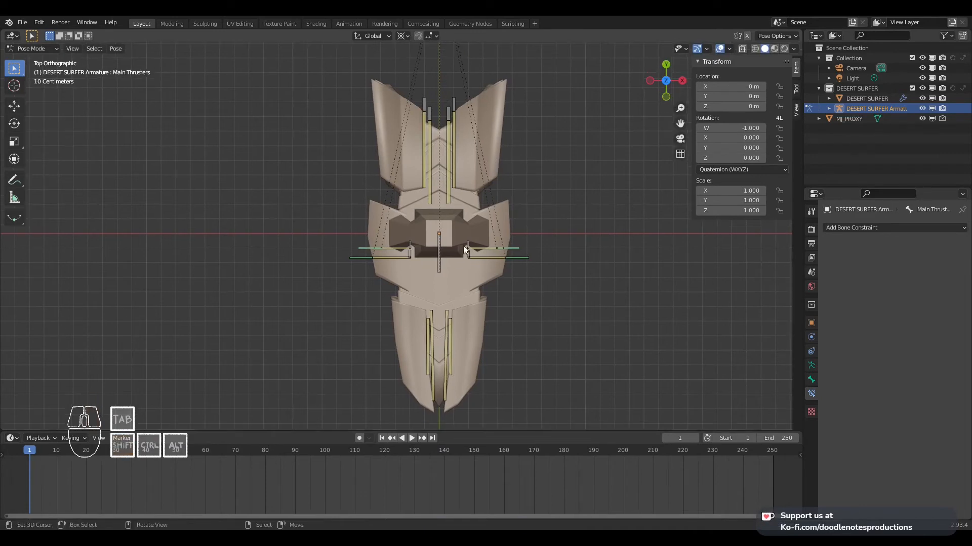
pyautogui.press('g')
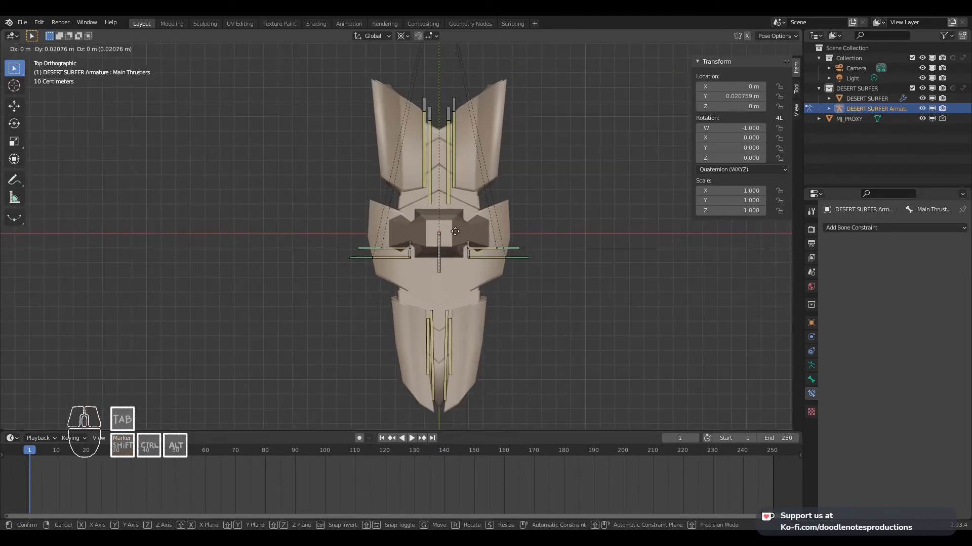
pyautogui.rightClick(428, 221)
pyautogui.scroll(-3, 443, 190)
pyautogui.keyDown('shift'); pyautogui.moveTo(442, 191); pyautogui.dragTo(440, 203, button='middle'); pyautogui.keyUp('shift')
pyautogui.press('g')
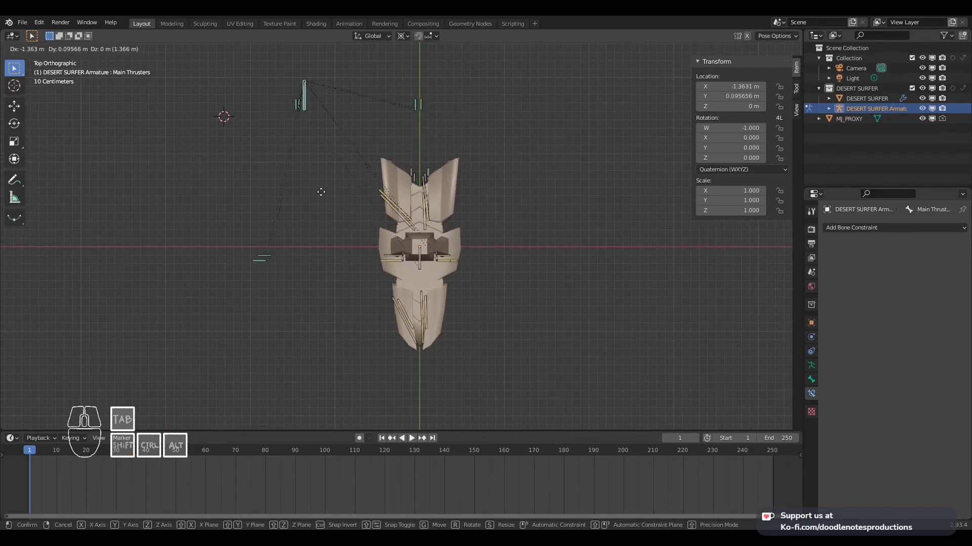
pyautogui.rightClick(374, 177)
# Test moving the BODY bone and the MAIN bone, cancelling each move
pyautogui.moveTo(373, 179); pyautogui.dragTo(404, 279, button='middle')
pyautogui.rightClick(405, 279)
pyautogui.press('g')
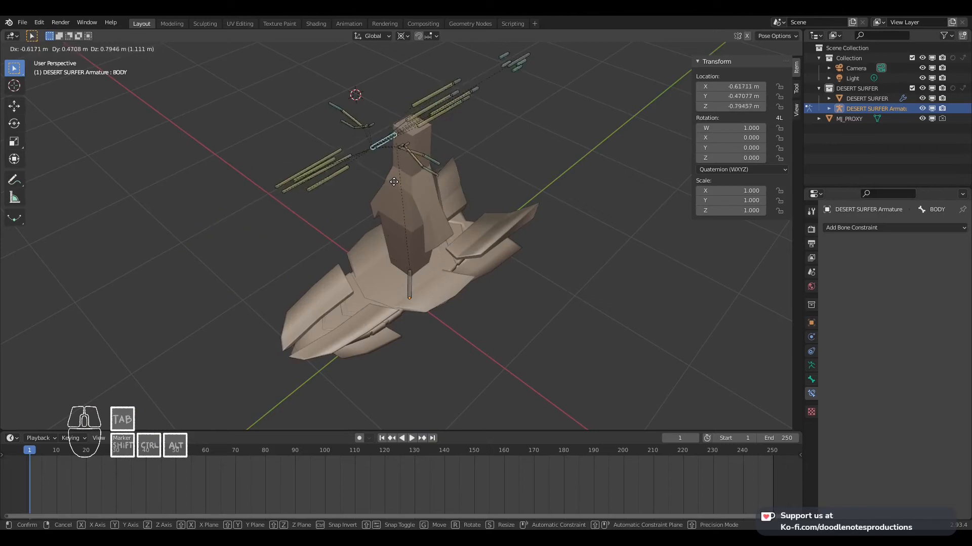
pyautogui.rightClick(399, 138)
pyautogui.moveTo(399, 152); pyautogui.dragTo(366, 104, button='middle')
pyautogui.click(394, 286)
pyautogui.press('g')
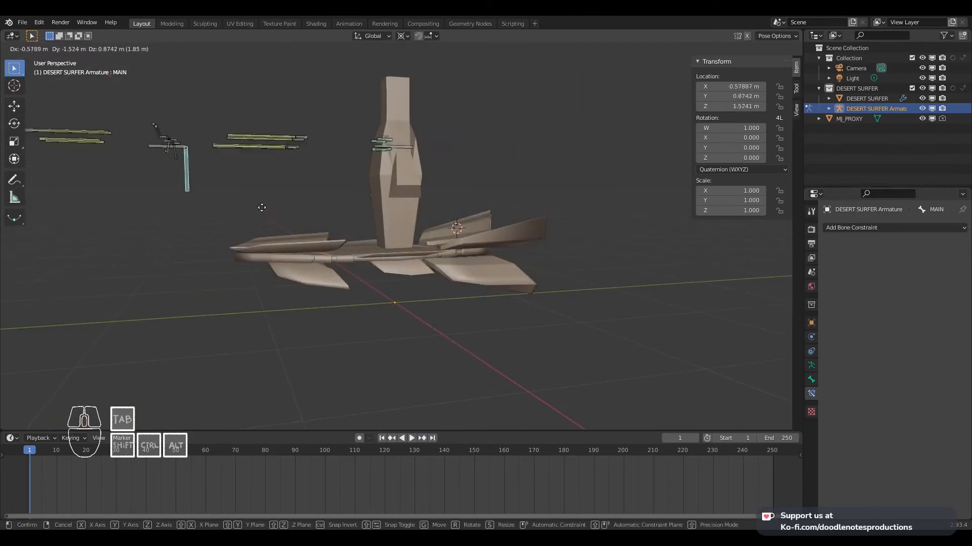
pyautogui.rightClick(326, 227)
# Save the file and switch the armature to Object Mode
pyautogui.scroll(1, 329, 227)
pyautogui.moveTo(328, 225); pyautogui.dragTo(513, 260, button='middle')
pyautogui.hotkey('ctrl', 's')
pyautogui.hotkey('ctrl', 'Tab')
# Parent the DESERT SURFER mesh to DESERT SURFER Armature using Armature Deform With Empty Groups
pyautogui.click(511, 249)
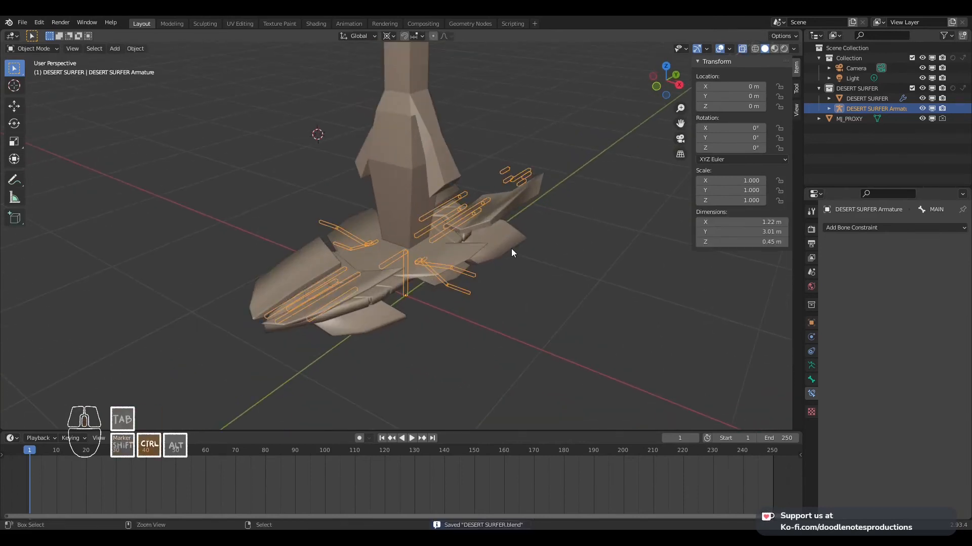
pyautogui.scroll(2, 493, 234)
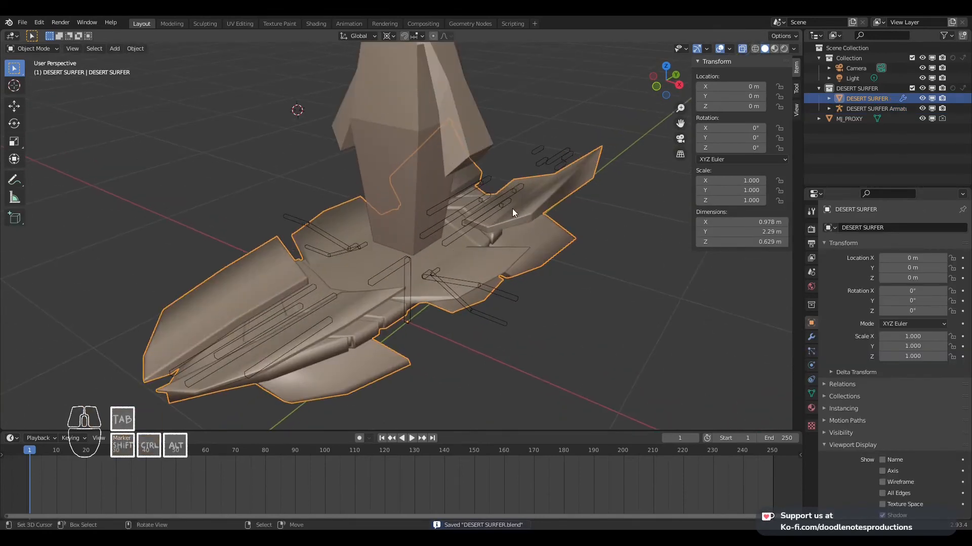
pyautogui.keyDown('shift'); pyautogui.click(557, 153); pyautogui.keyUp('shift')
pyautogui.hotkey('ctrl', 'p')
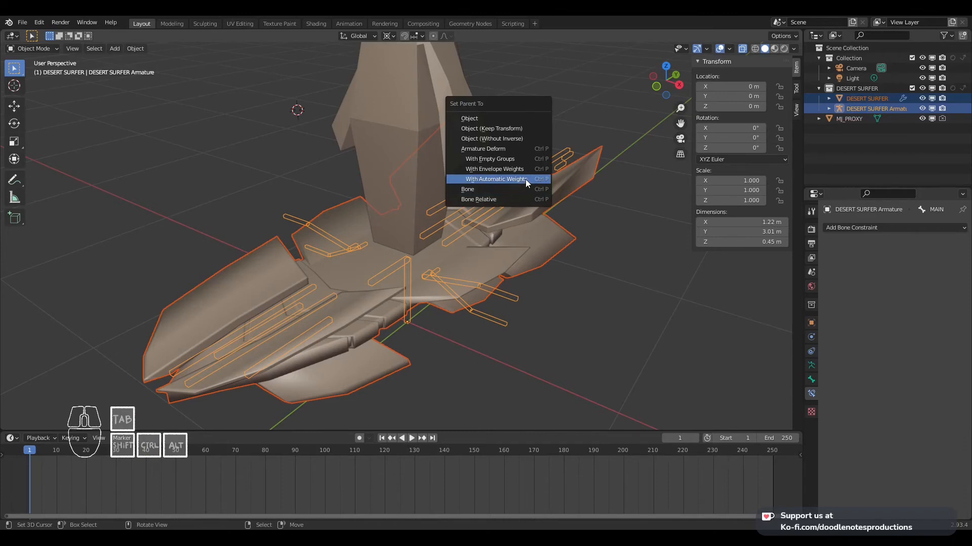
pyautogui.click(514, 160)
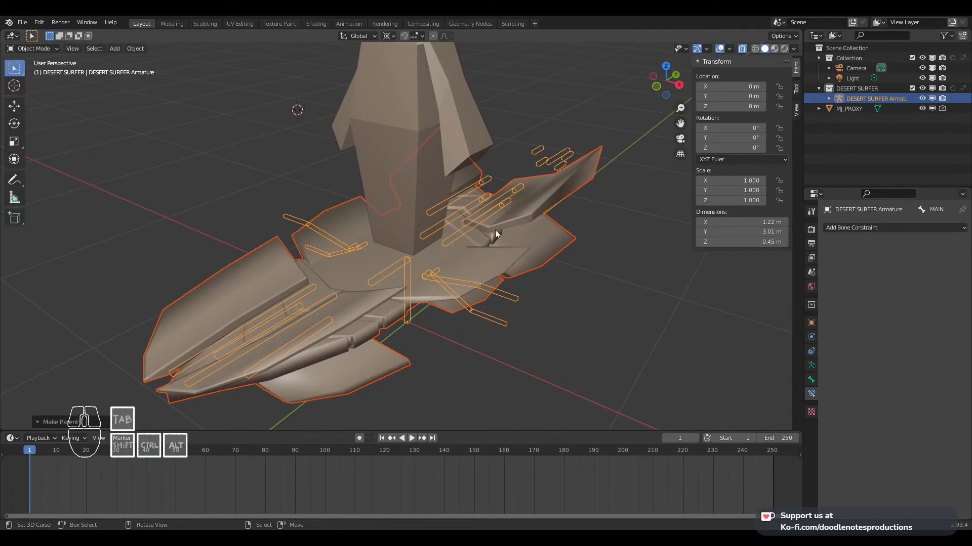
# Select the DESERT SURFER Armature together with the DESERT SURFER mesh as the active object and switch to Weight Paint mode
pyautogui.rightClick(461, 238)
pyautogui.rightClick(460, 236)
pyautogui.rightClick(508, 221)
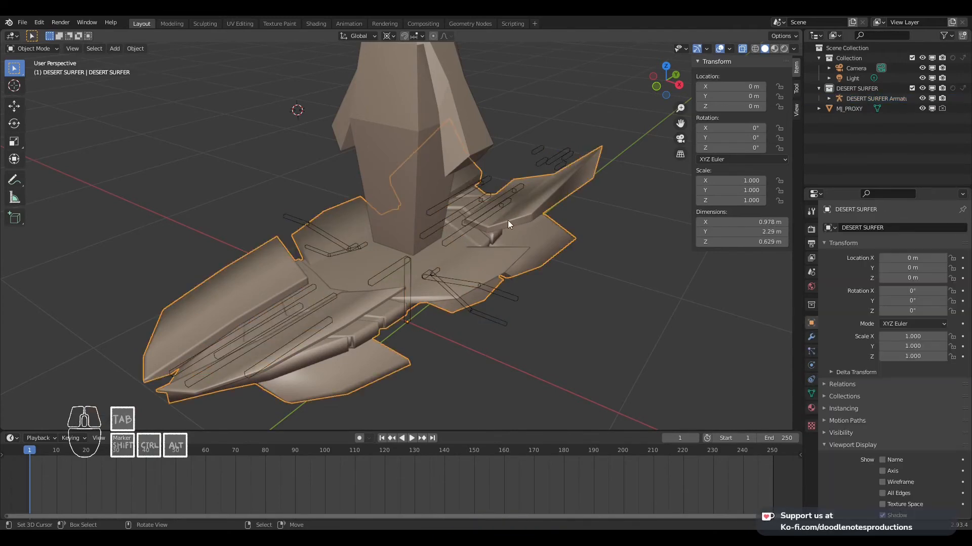
pyautogui.rightClick(467, 224)
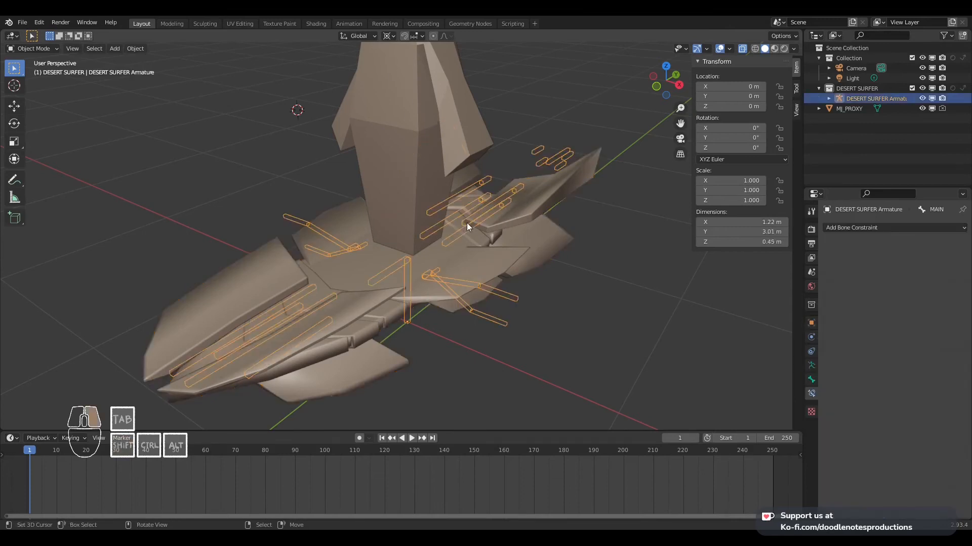
pyautogui.rightClick(511, 223)
pyautogui.moveTo(382, 266)
pyautogui.mouseDown(button='middle')
pyautogui.moveTo(417, 263)
pyautogui.moveTo(398, 249)
pyautogui.moveTo(380, 256)
pyautogui.mouseUp(button='middle')
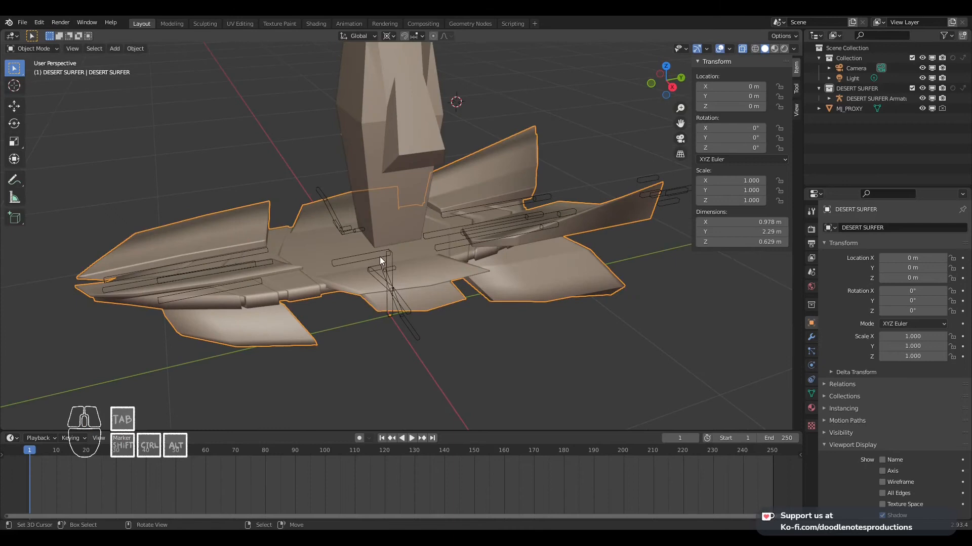
pyautogui.rightClick(380, 257)
pyautogui.keyDown('shift'); pyautogui.rightClick(554, 284); pyautogui.keyUp('shift')
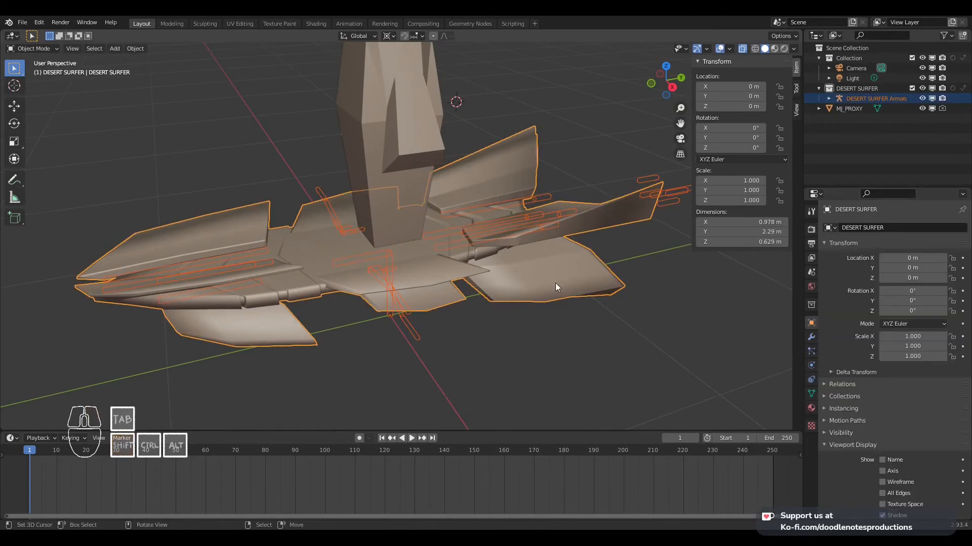
pyautogui.hotkey('ctrl', 'Tab')
pyautogui.click(468, 248)
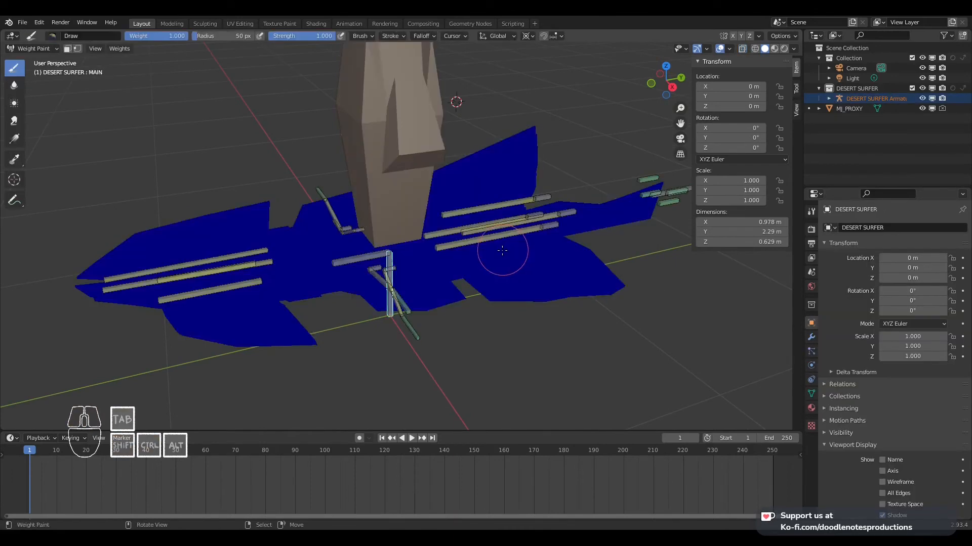
# Switch the DESERT SURFER mesh to Edit Mode and display its vertex groups in the object data properties
pyautogui.scroll(-2, 377, 248)
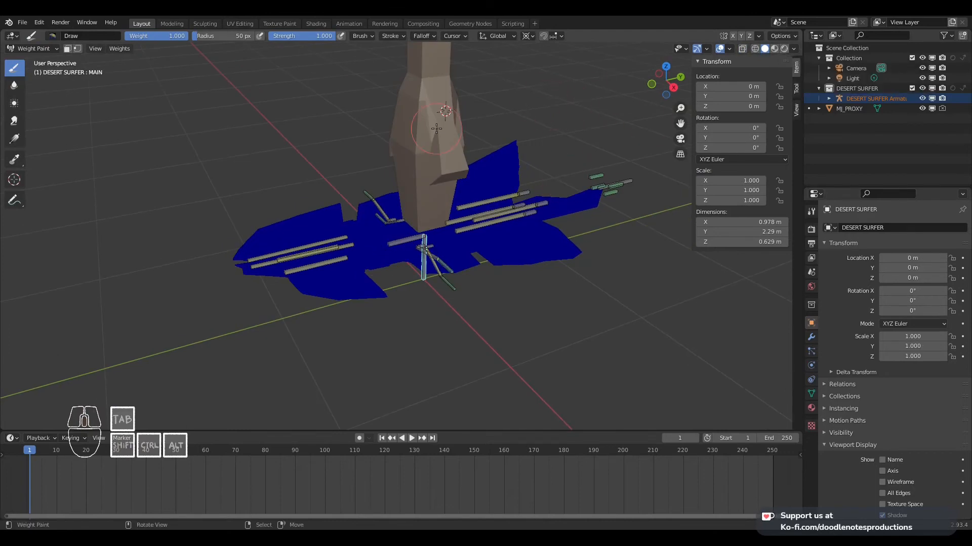
pyautogui.click(794, 49)
pyautogui.moveTo(657, 81)
pyautogui.mouseDown(button='middle')
pyautogui.moveTo(443, 125)
pyautogui.moveTo(427, 152)
pyautogui.moveTo(385, 172)
pyautogui.mouseUp(button='middle')
pyautogui.scroll(3, 352, 190)
pyautogui.press('Tab')
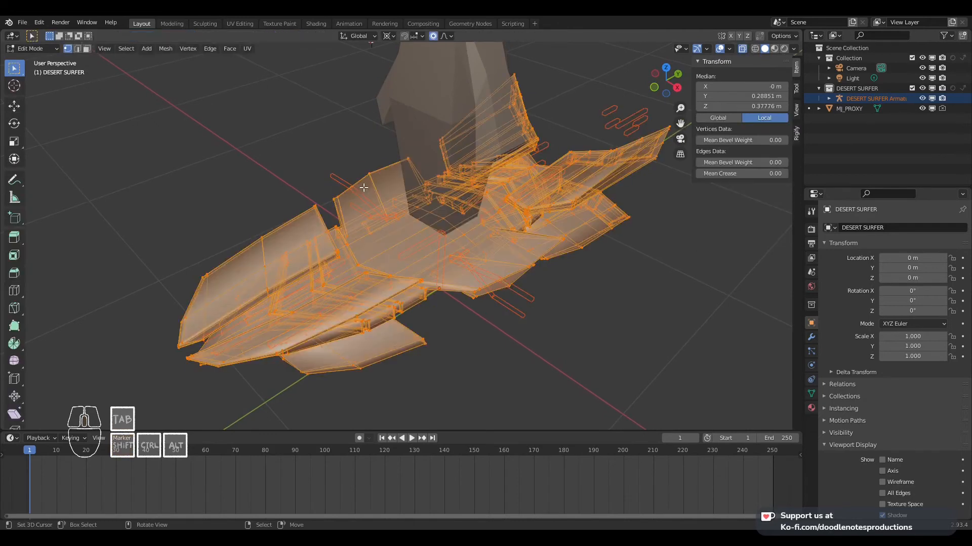
pyautogui.click(811, 394)
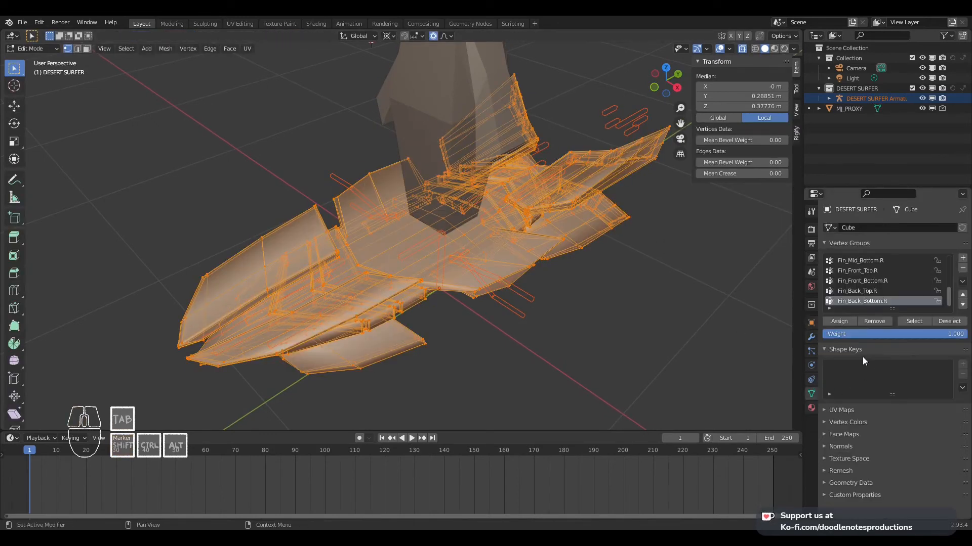
# Return the mesh to Weight Paint mode and select the BODY bone to make its vertex group active
pyautogui.press('Tab')
pyautogui.moveTo(425, 276); pyautogui.dragTo(444, 277, button='middle')
pyautogui.hotkey('ctrl', 'Tab')
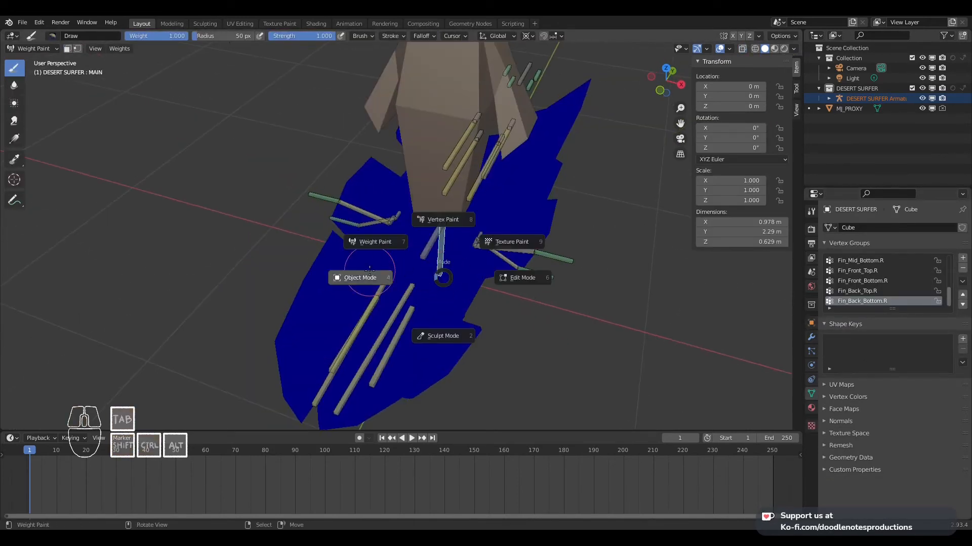
pyautogui.click(385, 244)
pyautogui.moveTo(390, 246); pyautogui.dragTo(456, 258, button='middle')
pyautogui.keyDown('ctrl'); pyautogui.click(419, 238); pyautogui.keyUp('ctrl')
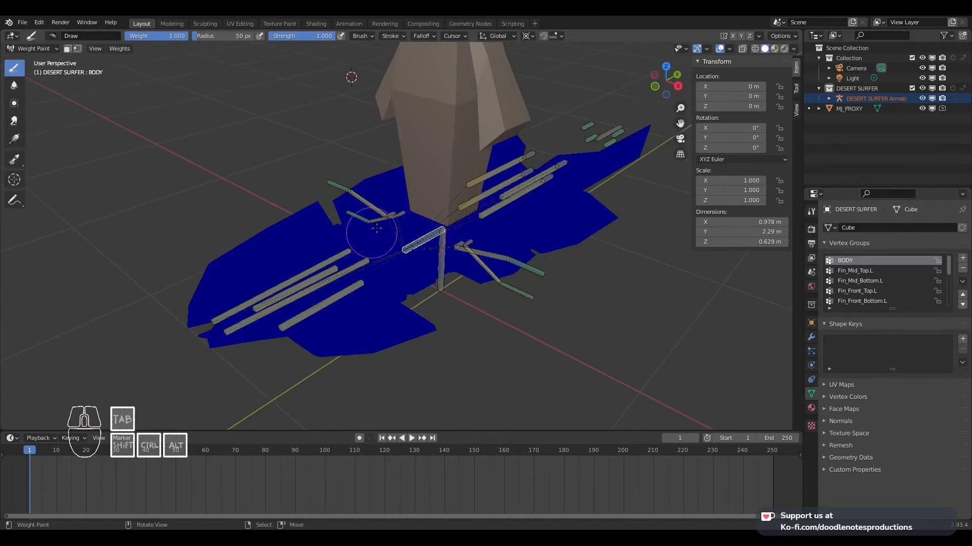
# Select all linked geometry of the central hull in Edit Mode and assign it to the BODY vertex group at weight 1.000
pyautogui.press('Tab')
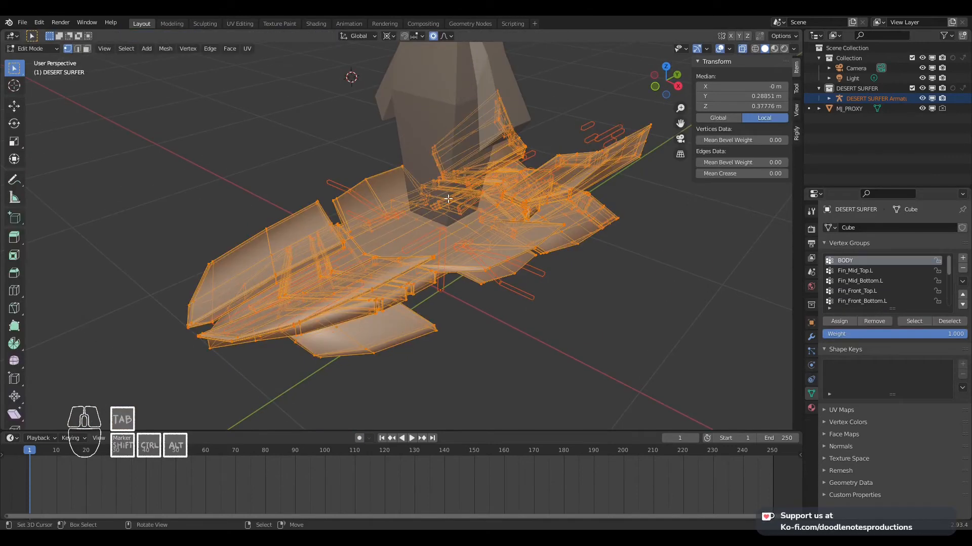
pyautogui.moveTo(402, 241)
pyautogui.keyDown('shift'); pyautogui.mouseDown(button='middle')
pyautogui.moveTo(435, 236)
pyautogui.moveTo(420, 247)
pyautogui.mouseUp(button='middle'); pyautogui.keyUp('shift')
pyautogui.click(403, 236)
pyautogui.press('l')
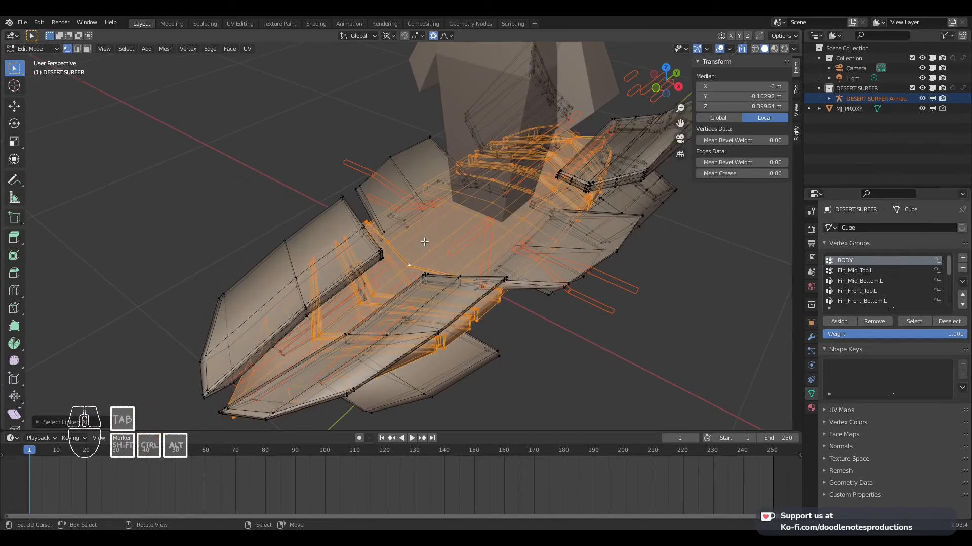
pyautogui.moveTo(465, 217); pyautogui.dragTo(522, 215, button='middle')
pyautogui.click(839, 322)
pyautogui.hotkey('ctrl', 'Tab')
# Pick the Fin_Front_Top.L bone and assign the linked geometry of the matching front top fin to its vertex group
pyautogui.moveTo(430, 212)
pyautogui.mouseDown(button='middle')
pyautogui.moveTo(444, 212)
pyautogui.moveTo(286, 231)
pyautogui.moveTo(351, 233)
pyautogui.mouseUp(button='middle')
pyautogui.keyDown('ctrl'); pyautogui.click(404, 256); pyautogui.keyUp('ctrl')
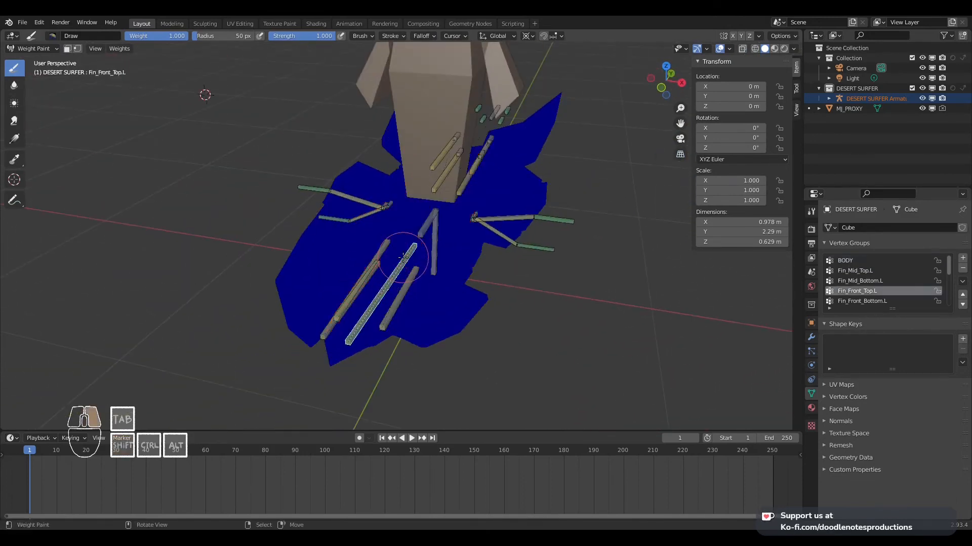
pyautogui.moveTo(425, 254)
pyautogui.mouseDown(button='middle')
pyautogui.moveTo(466, 277)
pyautogui.moveTo(428, 268)
pyautogui.mouseUp(button='middle')
pyautogui.scroll(3, 428, 268)
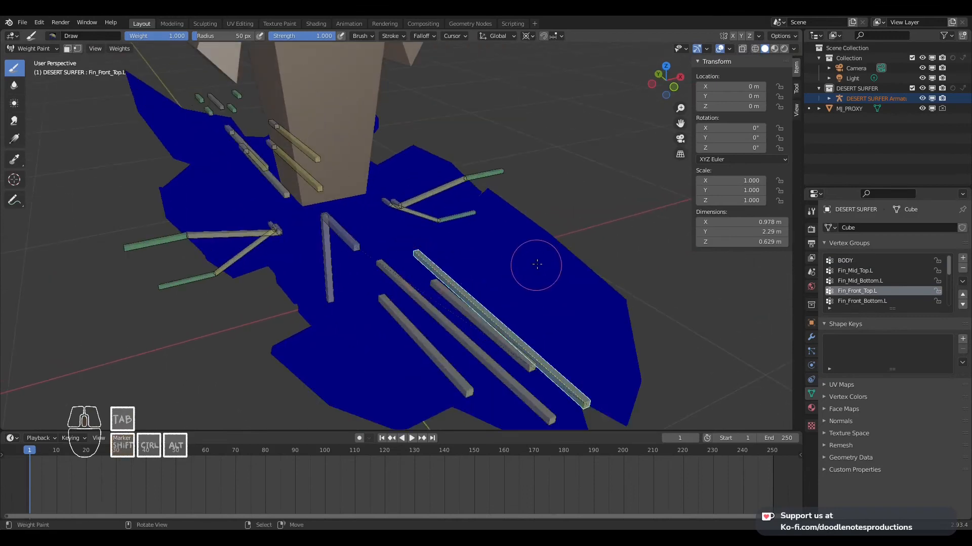
pyautogui.press('Tab')
pyautogui.click(562, 227)
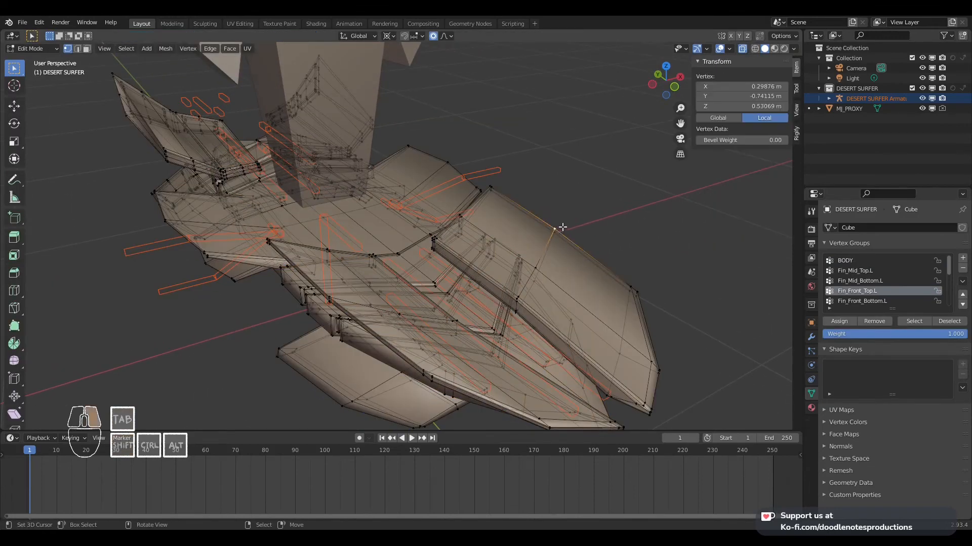
pyautogui.hotkey('ctrl', 'l')
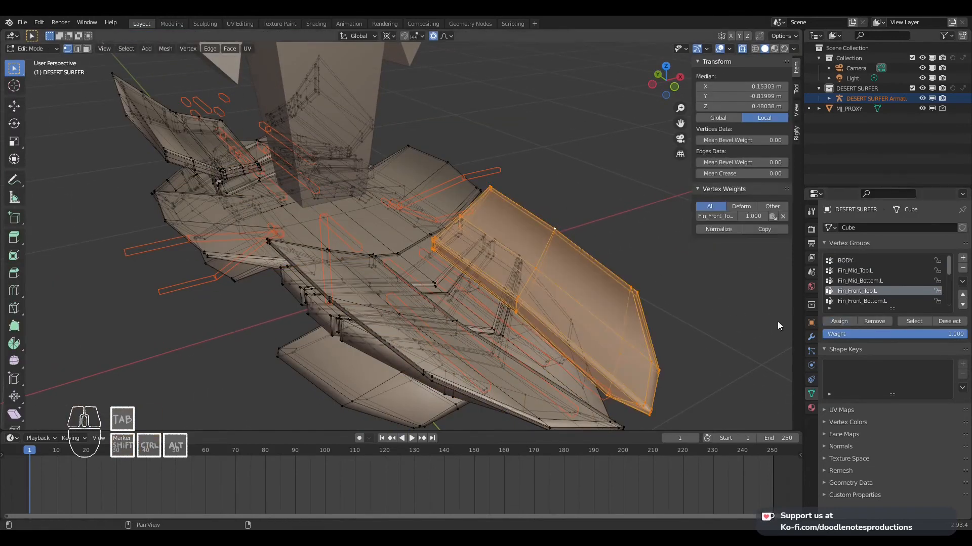
pyautogui.press('Tab')
# Pick the Fin_Front_Top.R bone and assign the linked geometry of the opposite front top fin to its vertex group
pyautogui.moveTo(777, 321)
pyautogui.mouseDown(button='middle')
pyautogui.moveTo(345, 252)
pyautogui.moveTo(384, 275)
pyautogui.mouseUp(button='middle')
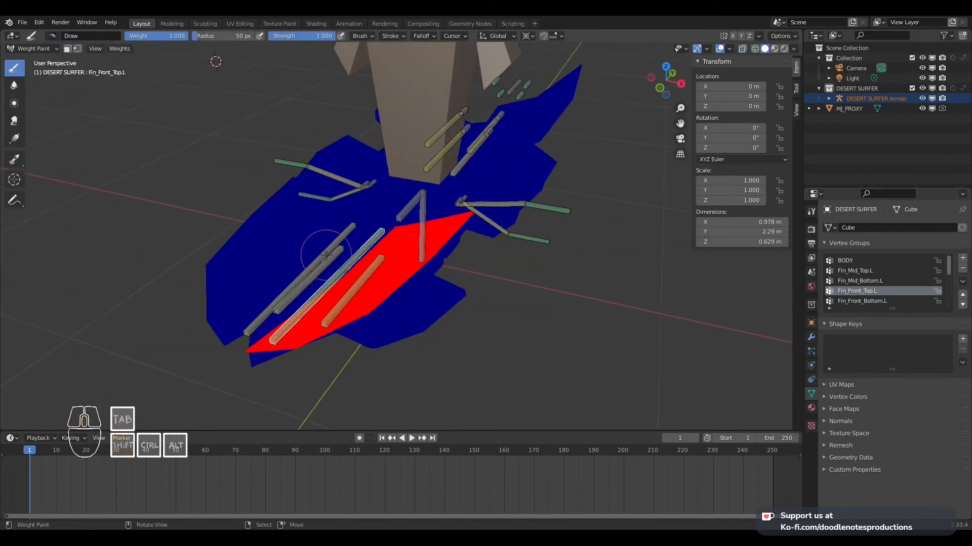
pyautogui.rightClick(321, 248)
pyautogui.press('Tab')
pyautogui.rightClick(226, 234)
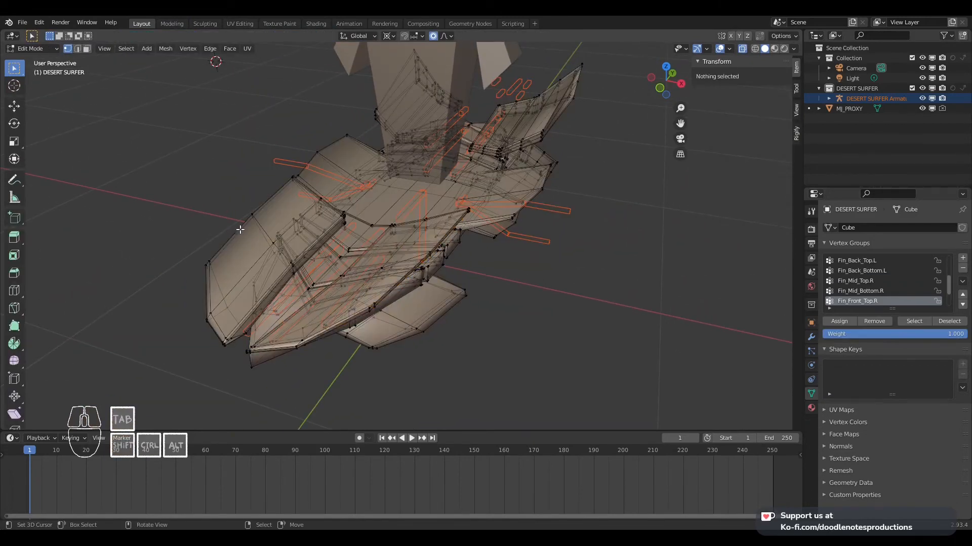
pyautogui.rightClick(263, 220)
pyautogui.hotkey('ctrl', 'l')
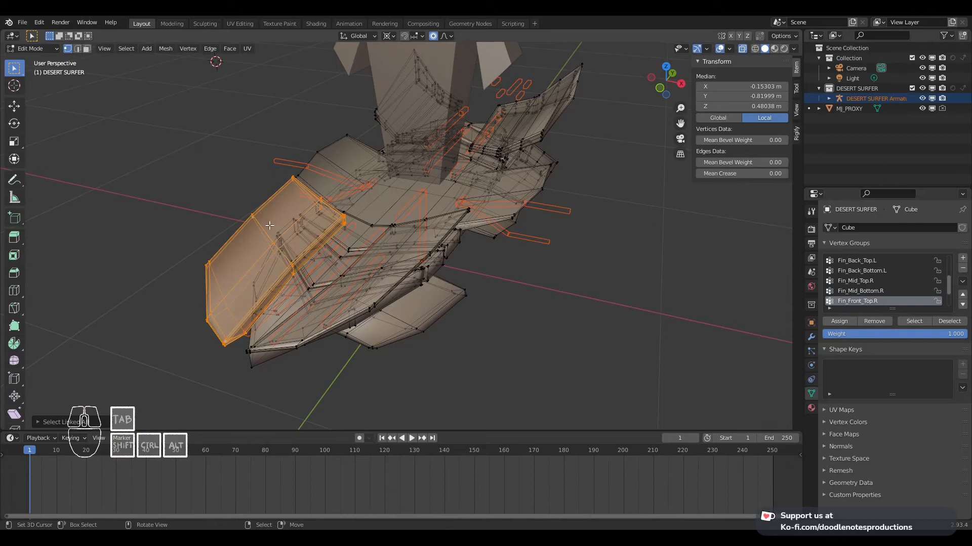
pyautogui.click(838, 321)
pyautogui.moveTo(503, 297)
pyautogui.mouseDown(button='middle')
pyautogui.moveTo(312, 242)
pyautogui.moveTo(378, 248)
pyautogui.mouseUp(button='middle')
pyautogui.press('Tab')
# Pick the Fin_Front_Bottom.R bone and assign the linked geometry of the matching front bottom fin to its vertex group
pyautogui.rightClick(334, 209)
pyautogui.moveTo(336, 208); pyautogui.dragTo(351, 232, button='middle')
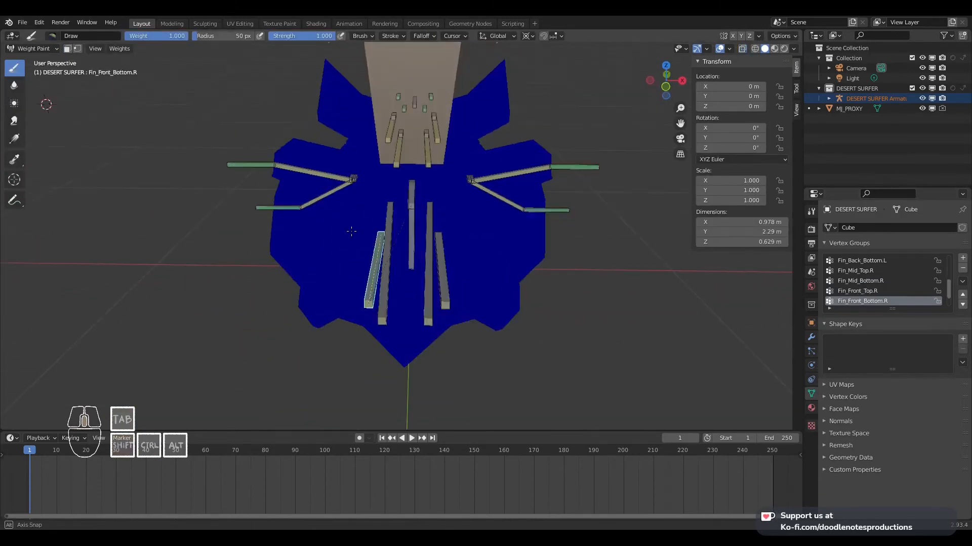
pyautogui.press('Tab')
pyautogui.moveTo(324, 329); pyautogui.dragTo(333, 311, button='middle')
pyautogui.click(334, 308)
pyautogui.hotkey('ctrl', 'l')
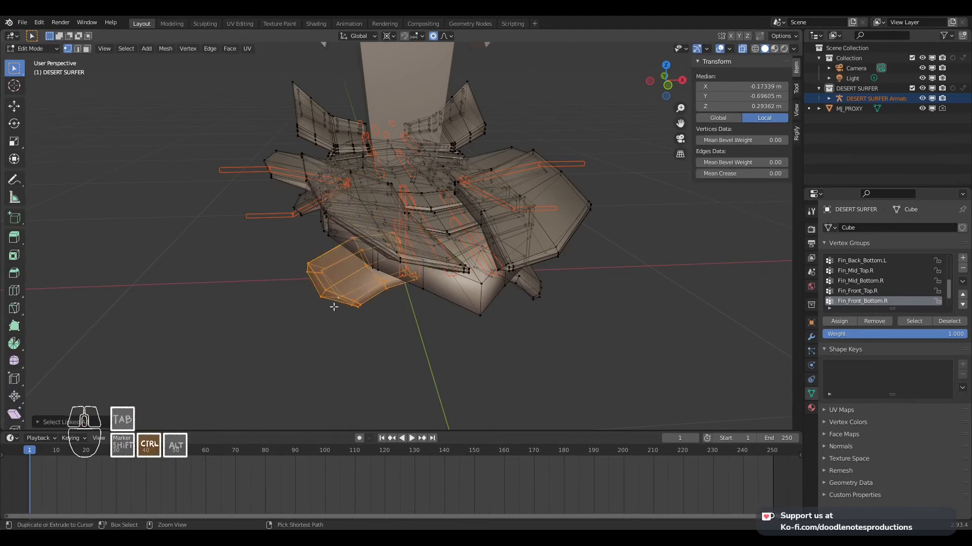
pyautogui.click(830, 325)
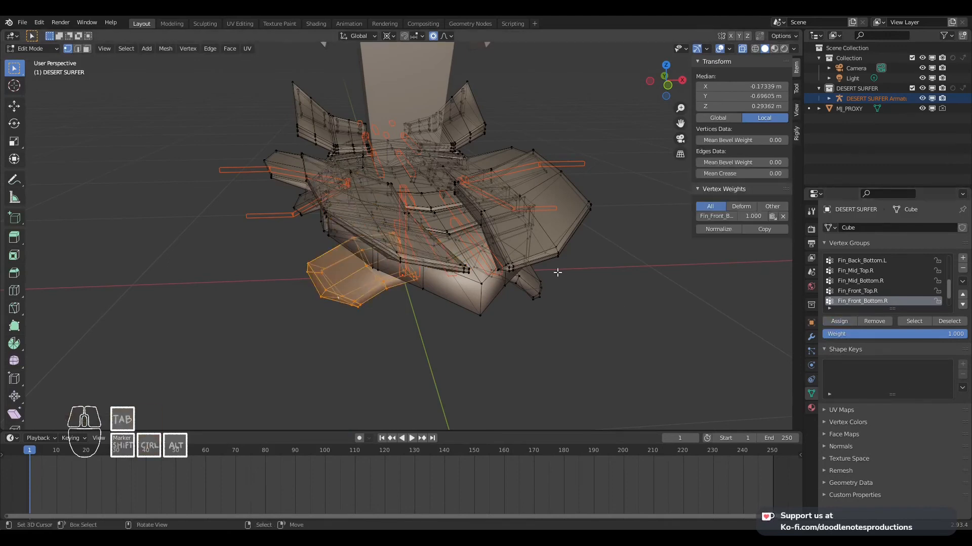
pyautogui.press('Tab')
# Pick the Fin_Front_Bottom.L bone and start selecting the matching front bottom fin's geometry in Edit Mode
pyautogui.moveTo(520, 299); pyautogui.dragTo(512, 266, button='middle')
pyautogui.rightClick(436, 190)
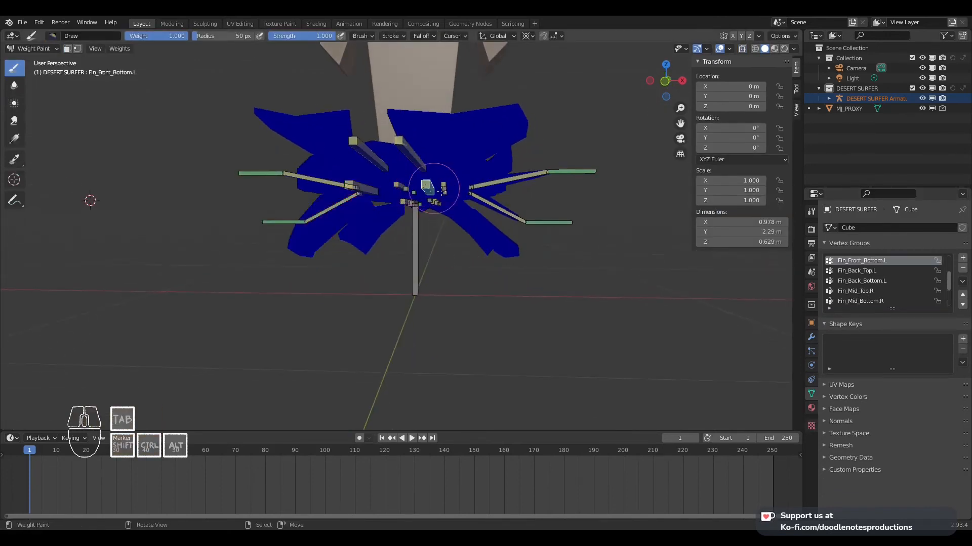
pyautogui.moveTo(514, 223); pyautogui.dragTo(466, 253, button='middle')
pyautogui.press('Tab')
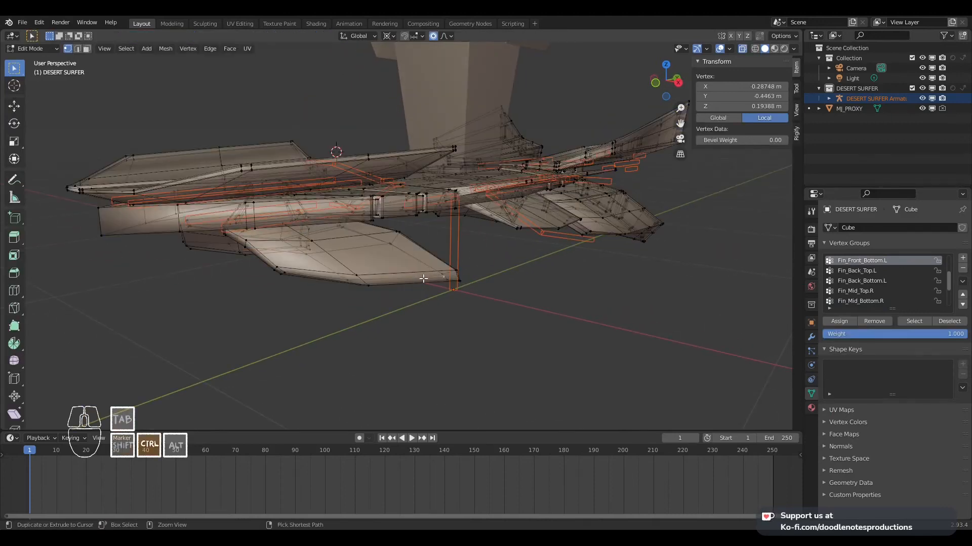
# Assign the whole linked mesh of the left front bottom fin to the Fin_Front_Bottom.L vertex group at weight 1
pyautogui.hotkey('ctrl', 'l')
pyautogui.click(839, 321)
pyautogui.press('Tab')
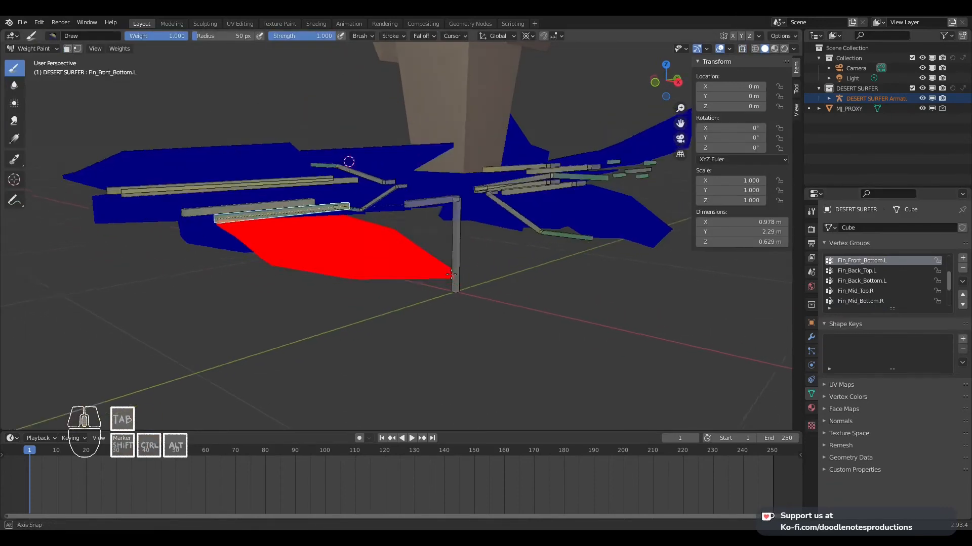
# Make Fin_Mid_Top.L the active group and assign the linked mesh of the left middle top fin to it at weight 1
pyautogui.moveTo(450, 274); pyautogui.dragTo(527, 275, button='middle')
pyautogui.rightClick(560, 225)
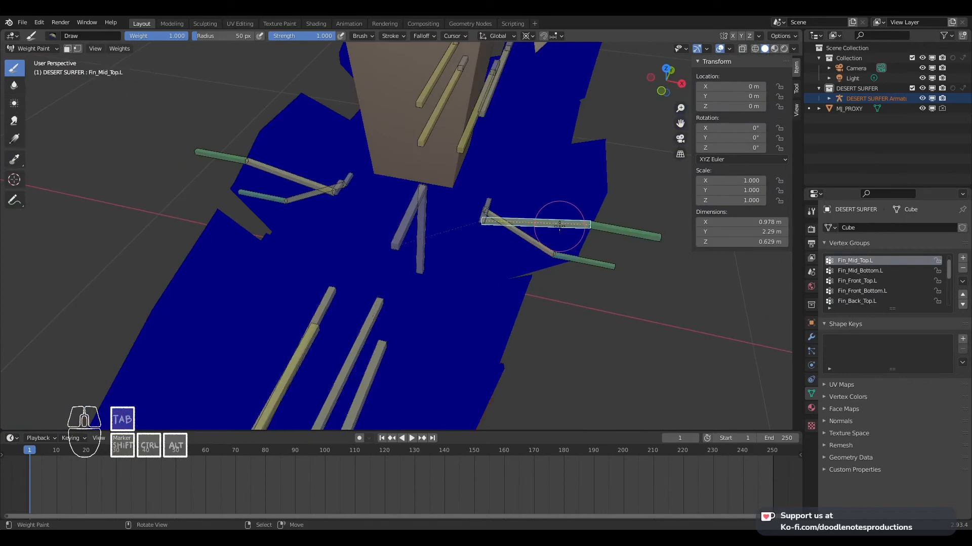
pyautogui.press('Tab')
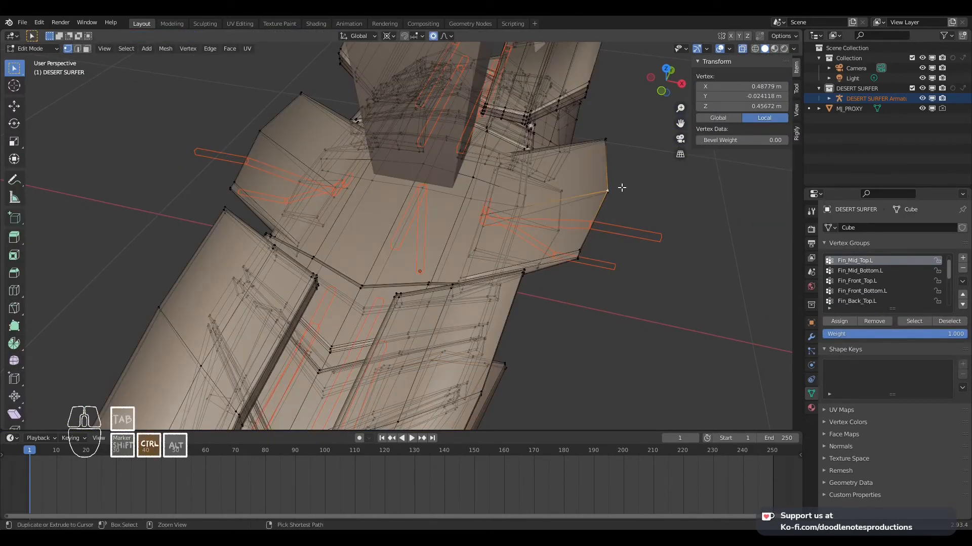
pyautogui.hotkey('ctrl', 'l')
pyautogui.click(842, 317)
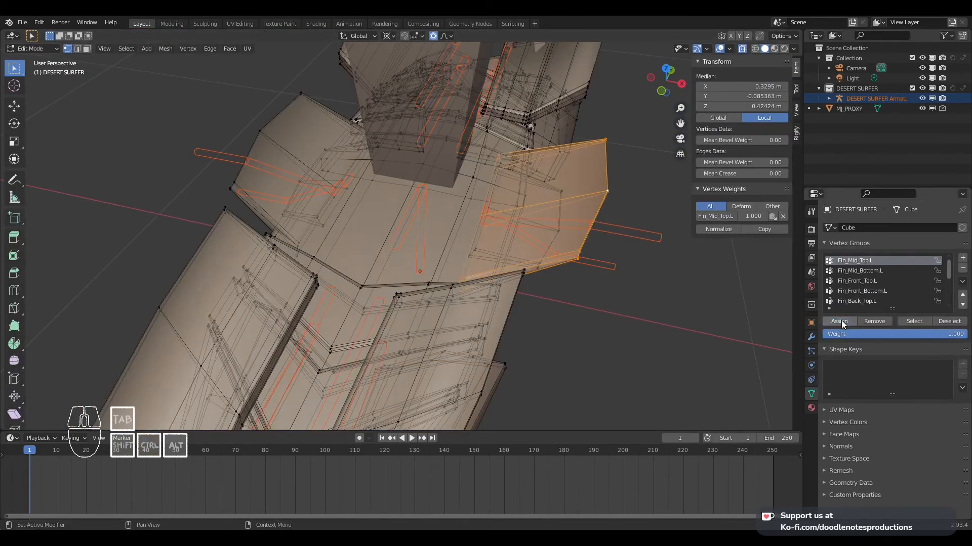
pyautogui.press('Tab')
# Make Fin_Mid_Bottom.L the active group and assign the linked mesh of the left middle bottom fin to it at weight 1
pyautogui.moveTo(567, 243)
pyautogui.mouseDown(button='middle')
pyautogui.moveTo(544, 231)
pyautogui.moveTo(519, 265)
pyautogui.mouseUp(button='middle')
pyautogui.rightClick(553, 233)
pyautogui.press('Tab')
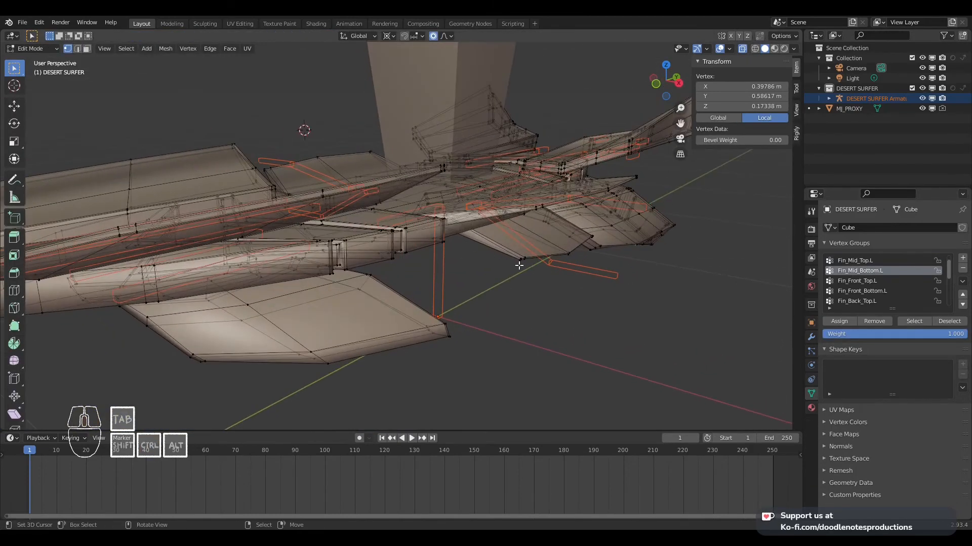
pyautogui.press('l')
pyautogui.click(826, 325)
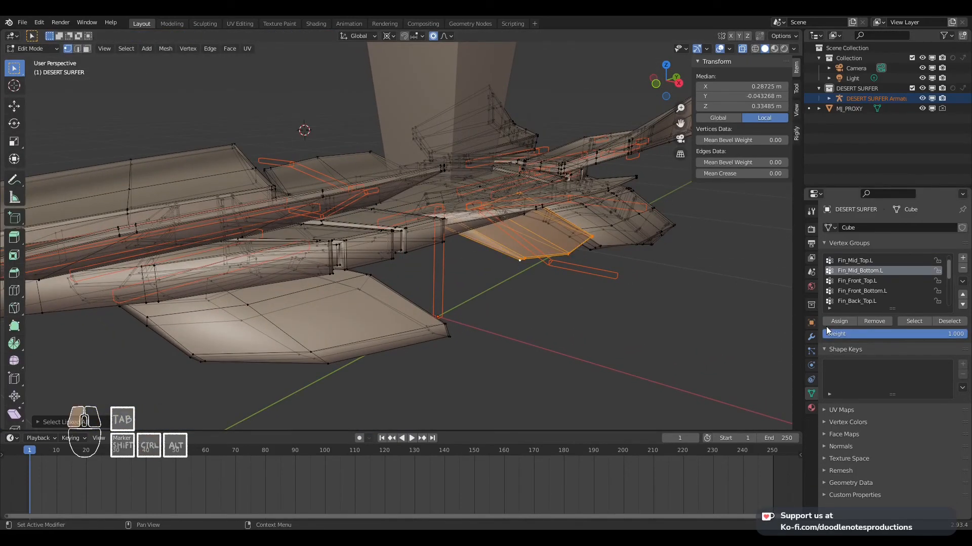
pyautogui.scroll(-4, 475, 284)
pyautogui.moveTo(255, 232); pyautogui.dragTo(444, 255, button='middle')
pyautogui.scroll(3, 331, 244)
pyautogui.press('Tab')
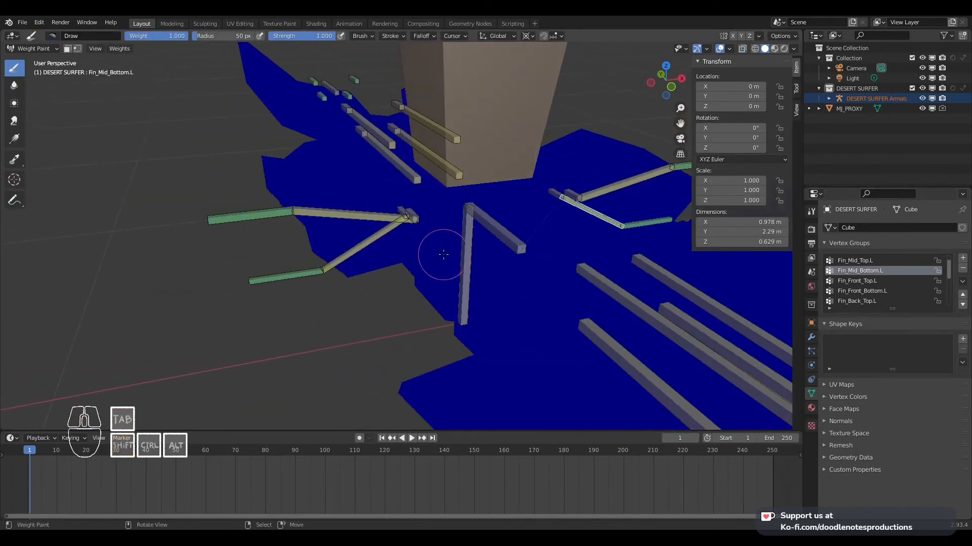
# Make Fin_Mid_Top.R the active group and assign the linked mesh of the right middle top fin to it at weight 1
pyautogui.rightClick(321, 211)
pyautogui.press('Tab')
pyautogui.rightClick(267, 163)
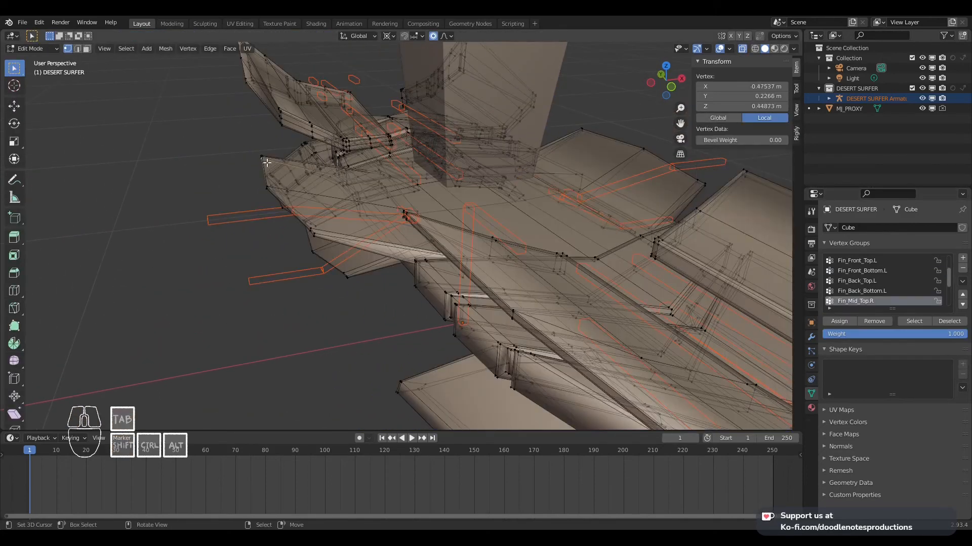
pyautogui.hotkey('ctrl', 'l')
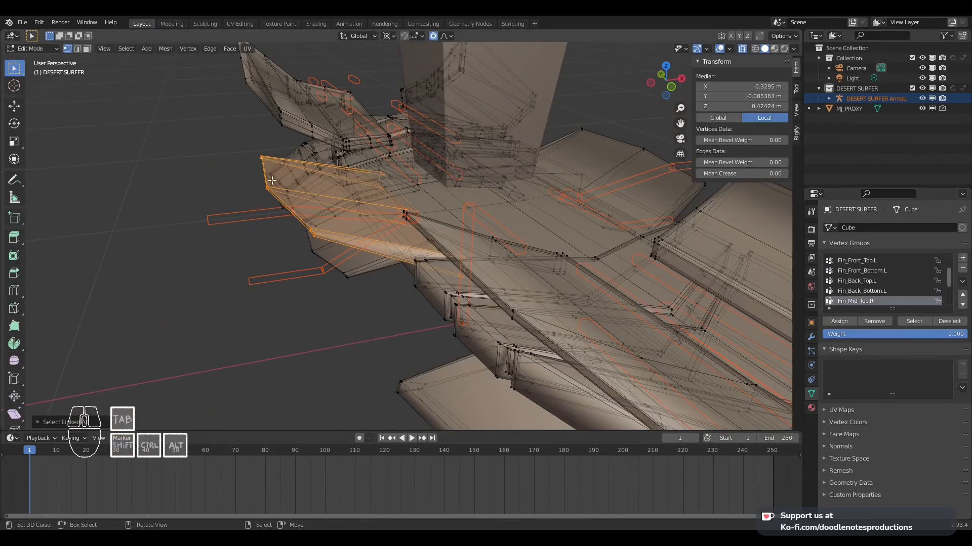
pyautogui.click(825, 324)
pyautogui.press('Tab')
# Make Fin_Mid_Bottom.R the active group and assign the linked mesh of the right middle bottom fin to it at weight 1
pyautogui.rightClick(357, 248)
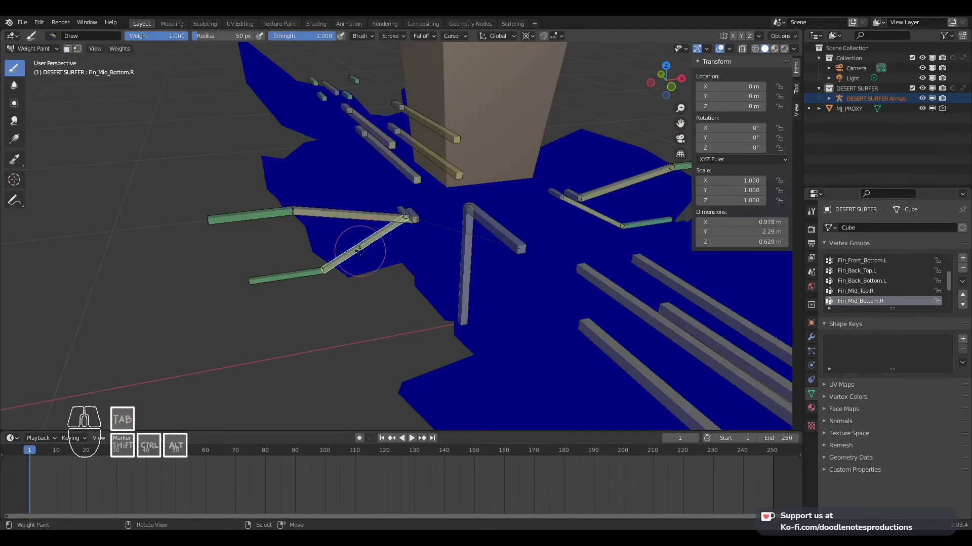
pyautogui.press('Tab')
pyautogui.rightClick(349, 279)
pyautogui.hotkey('ctrl', 'l')
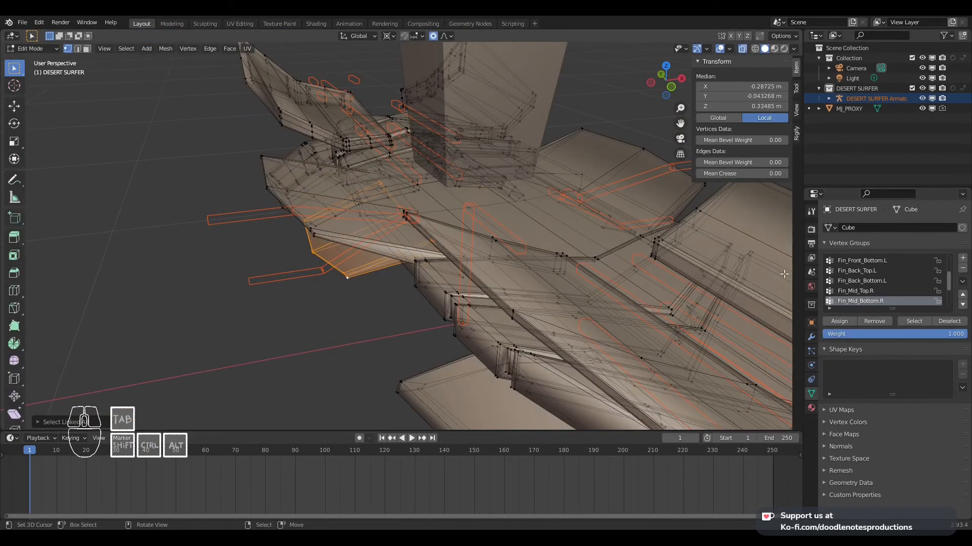
pyautogui.click(837, 322)
pyautogui.press('Tab')
# Make Fin_Back_Top.L the active group and assign the linked mesh of the left back top fin to it at weight 1
pyautogui.scroll(-4, 508, 170)
pyautogui.moveTo(576, 178)
pyautogui.mouseDown(button='middle')
pyautogui.moveTo(514, 195)
pyautogui.moveTo(433, 249)
pyautogui.moveTo(456, 216)
pyautogui.mouseUp(button='middle')
pyautogui.scroll(3, 432, 249)
pyautogui.rightClick(419, 225)
pyautogui.press('Tab')
pyautogui.rightClick(583, 194)
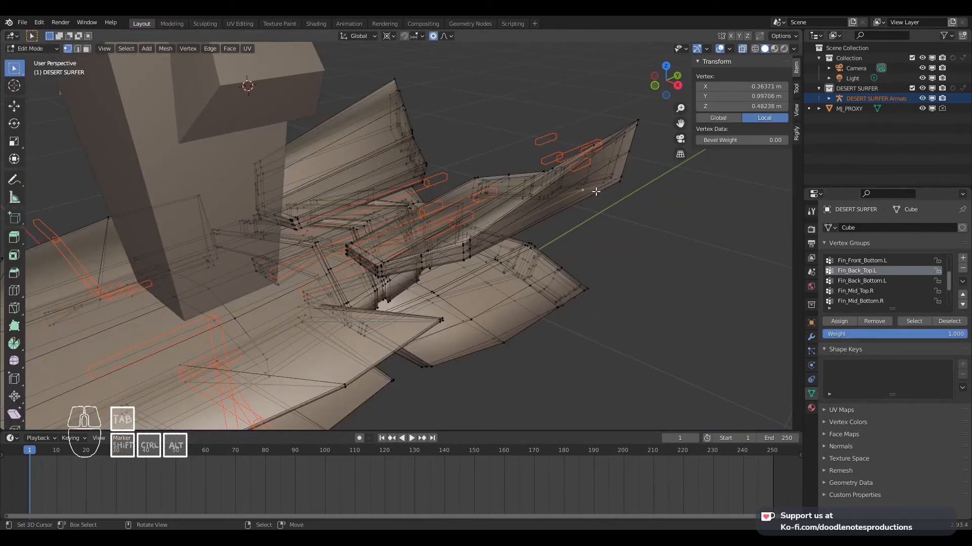
pyautogui.hotkey('ctrl', 'l')
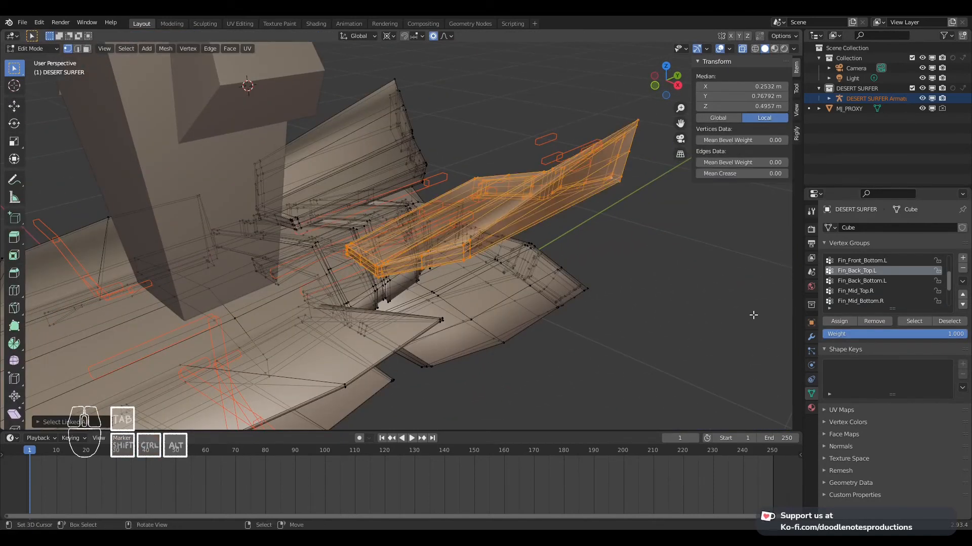
pyautogui.click(841, 321)
pyautogui.press('Tab')
# Make Fin_Back_Top.R the active group and assign the linked mesh of the right back top fin to it at weight 1
pyautogui.rightClick(385, 192)
pyautogui.press('Tab')
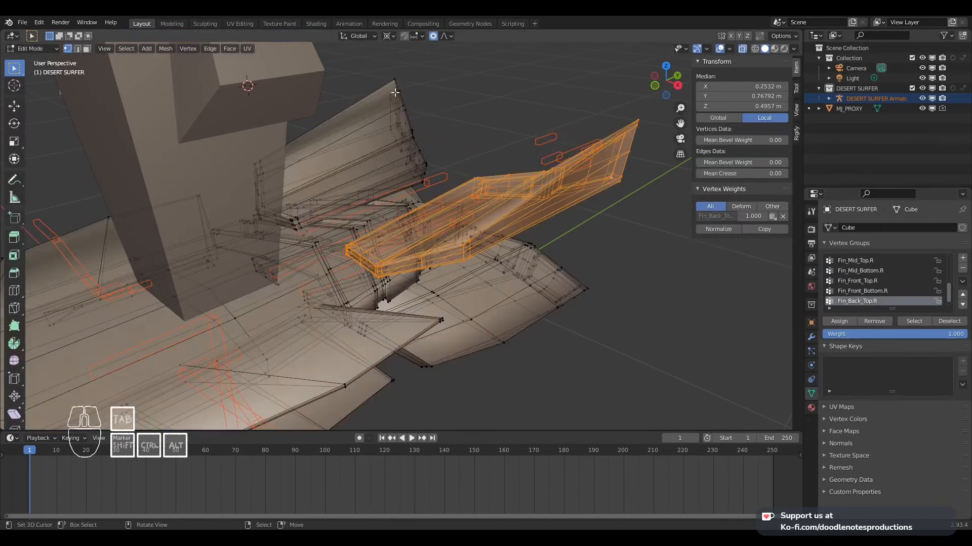
pyautogui.rightClick(394, 82)
pyautogui.hotkey('ctrl', 'l')
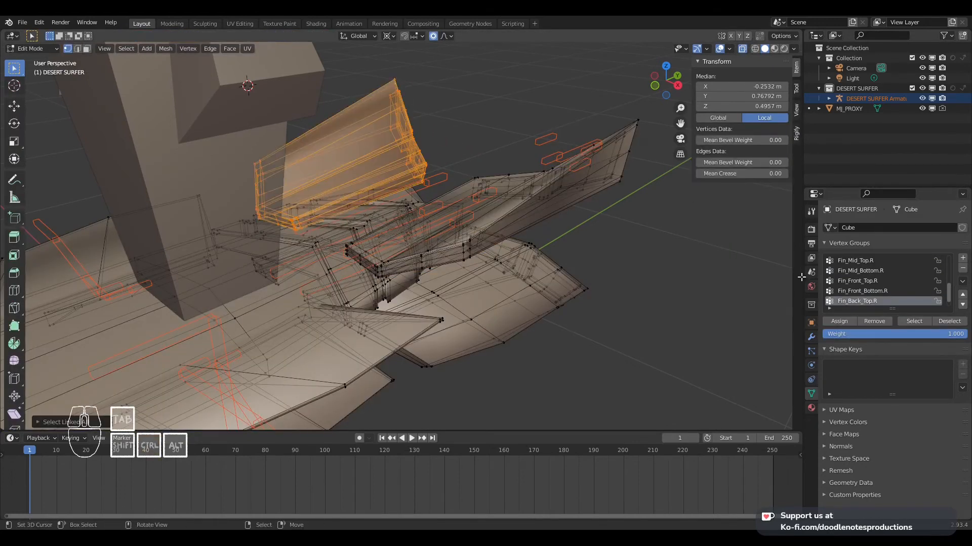
pyautogui.click(841, 321)
pyautogui.press('Tab')
# Make Fin_Back_Bottom.L the active group and assign the linked mesh of the left back bottom fin to it at weight 1
pyautogui.moveTo(521, 260); pyautogui.dragTo(477, 232, button='middle')
pyautogui.rightClick(430, 211)
pyautogui.press('Tab')
pyautogui.rightClick(597, 264)
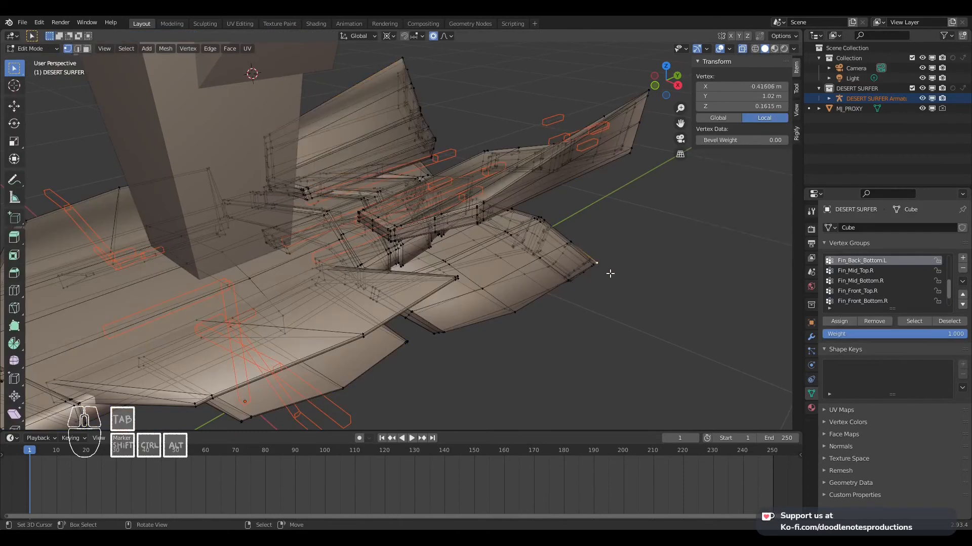
pyautogui.hotkey('ctrl', 'l')
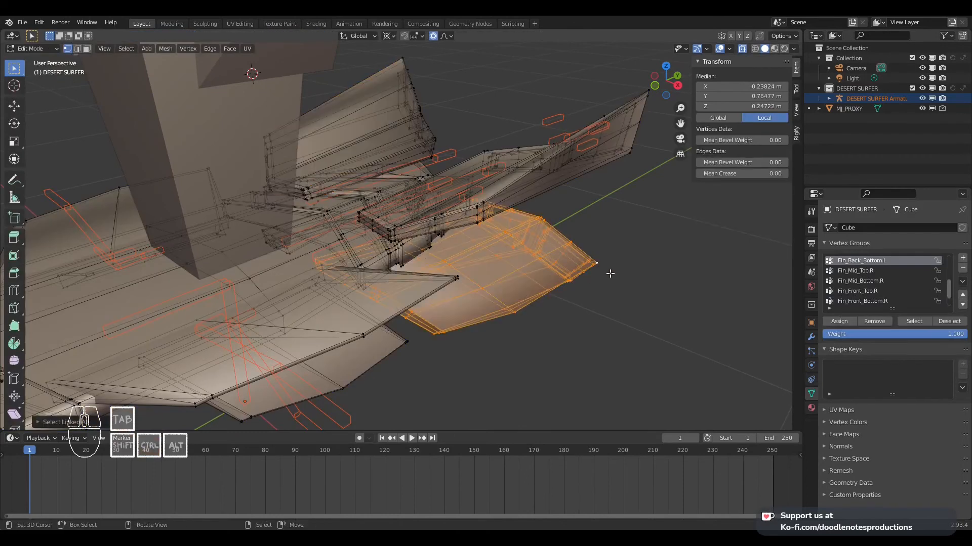
pyautogui.click(839, 323)
pyautogui.press('Tab')
# Make Fin_Back_Bottom.R the active group and assign the linked mesh of the right back bottom fin to it at weight 1
pyautogui.rightClick(329, 214)
pyautogui.moveTo(469, 268); pyautogui.dragTo(673, 304, button='middle')
pyautogui.press('Tab')
pyautogui.rightClick(673, 304)
pyautogui.hotkey('ctrl', 'l')
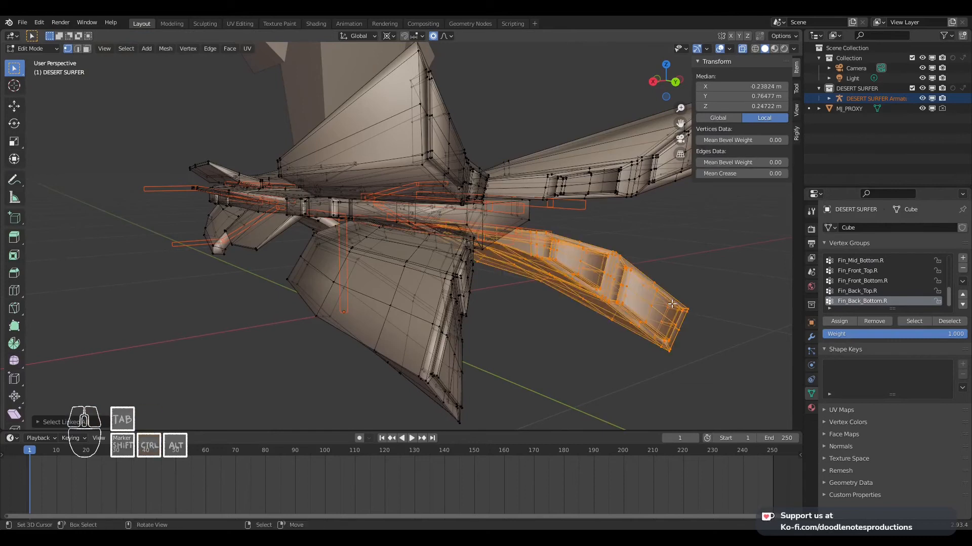
pyautogui.click(839, 322)
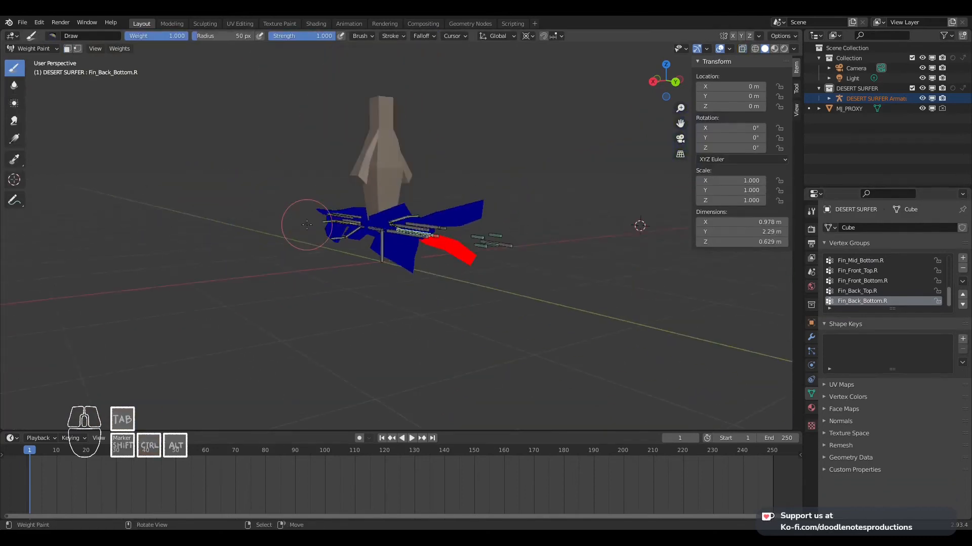
# Leave Weight Paint and return the surfer mesh to Object Mode
pyautogui.moveTo(307, 224); pyautogui.dragTo(419, 230, button='middle')
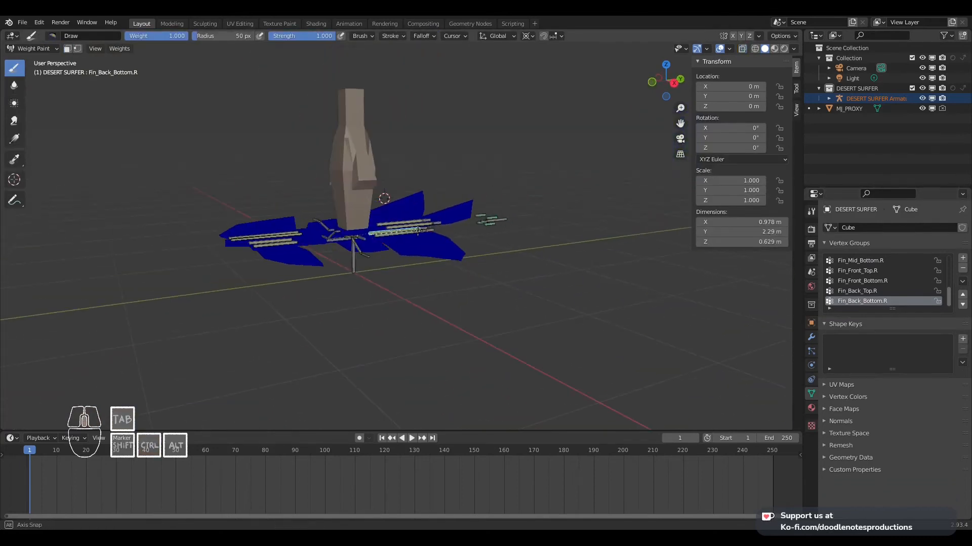
pyautogui.hotkey('ctrl', 'Tab')
pyautogui.click(356, 238)
pyautogui.scroll(3, 356, 238)
pyautogui.keyDown('shift'); pyautogui.moveTo(357, 238); pyautogui.dragTo(412, 256, button='middle'); pyautogui.keyUp('shift')
pyautogui.moveTo(413, 256); pyautogui.dragTo(421, 288, button='middle')
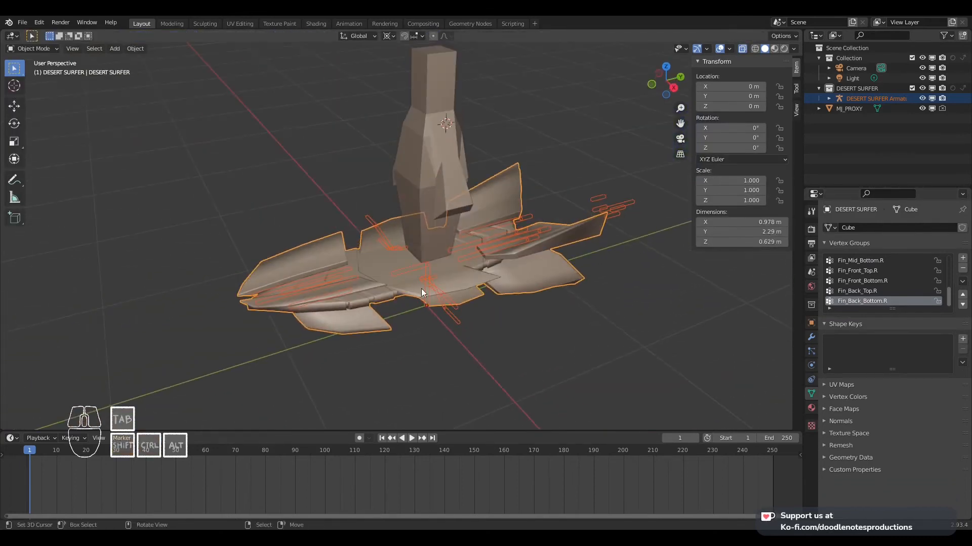
pyautogui.hotkey('ctrl', 'Tab')
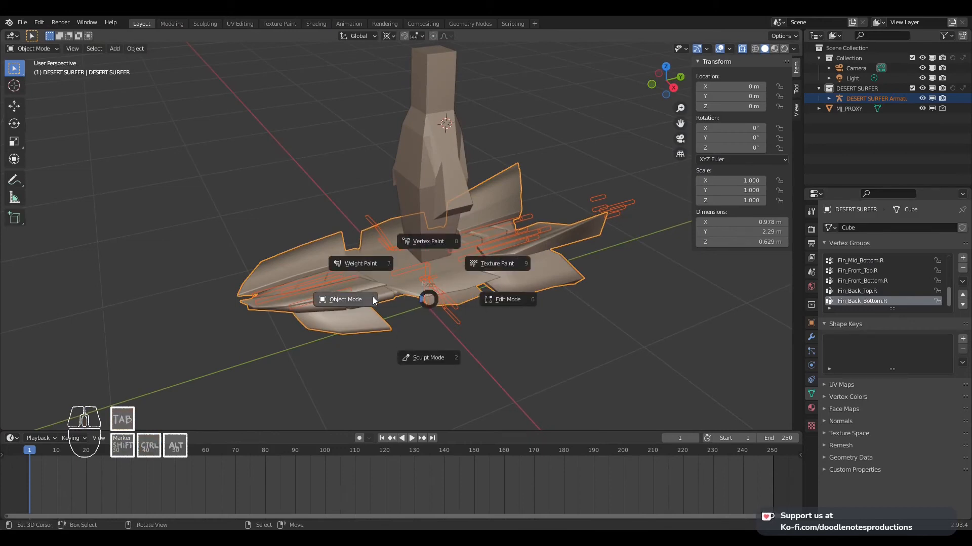
pyautogui.press('Escape')
# Select the surfer's armature, switch it to Pose Mode and test moving the MAIN bone
pyautogui.moveTo(512, 294); pyautogui.dragTo(463, 282, button='middle')
pyautogui.click(458, 308)
pyautogui.hotkey('ctrl', 'Tab')
pyautogui.click(436, 286)
pyautogui.press('g')
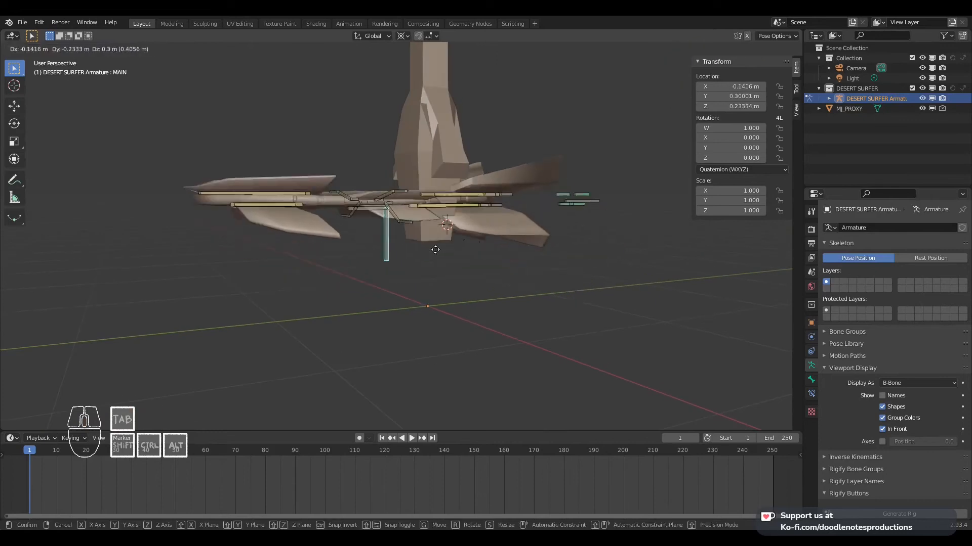
pyautogui.rightClick(534, 149)
# Select the Main Thrusters bone behind the surfer and try moving and rotating it to test the fins
pyautogui.press('KP_3')
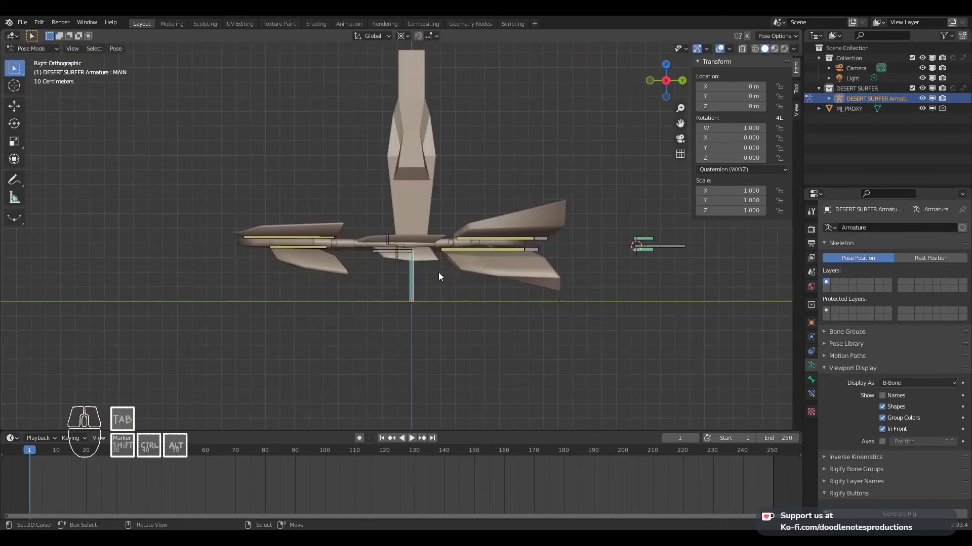
pyautogui.click(680, 248)
pyautogui.press('g')
pyautogui.rightClick(669, 247)
pyautogui.moveTo(669, 247); pyautogui.dragTo(528, 223, button='middle')
pyautogui.press('r')
pyautogui.rightClick(565, 247)
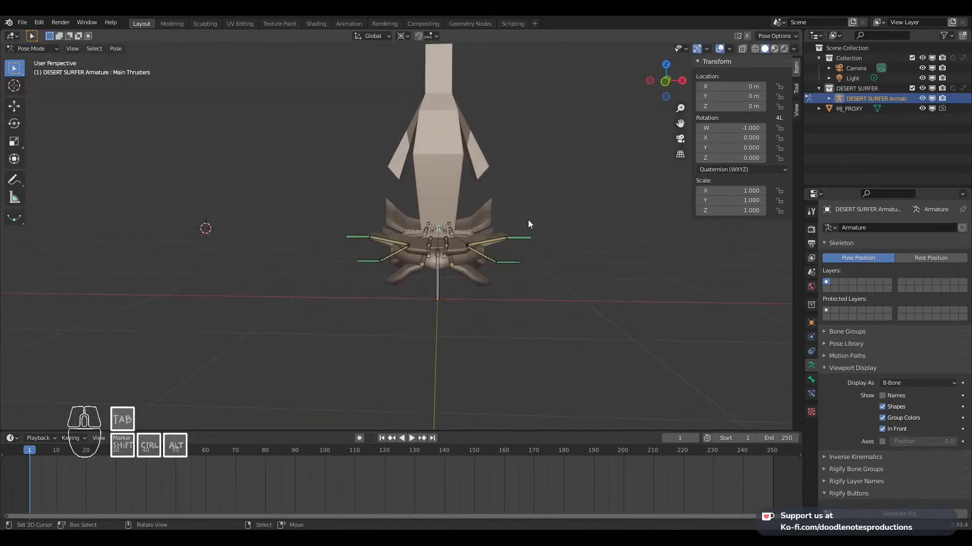
# Try moving the Main Thrusters bone in the top view and in a rear perspective to test the fins
pyautogui.press('KP_7')
pyautogui.press('g')
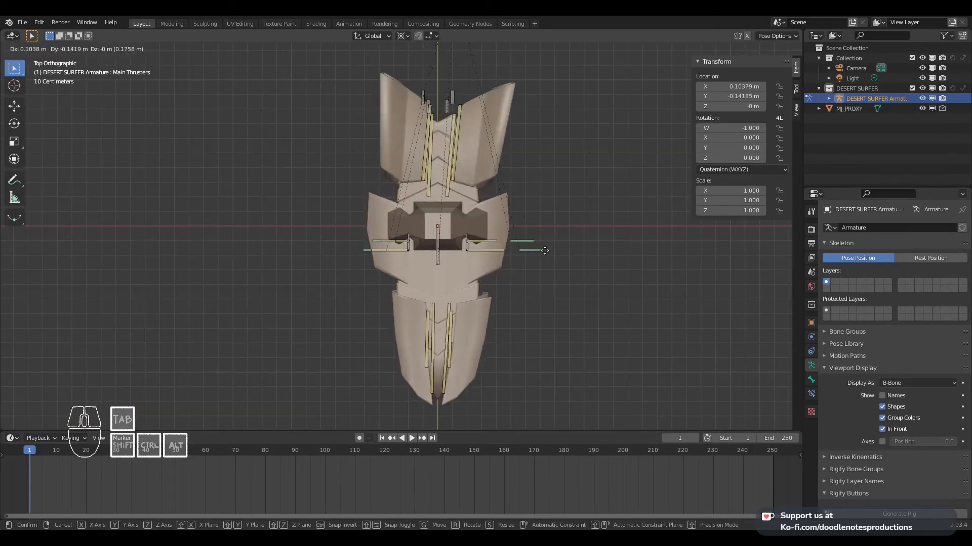
pyautogui.rightClick(547, 233)
pyautogui.moveTo(546, 235); pyautogui.dragTo(523, 242, button='middle')
pyautogui.press('g')
pyautogui.rightClick(560, 230)
# Hide the viewport overlays and test the fins by rotating and moving the Main Thrusters bone
pyautogui.hotkey('shift', 'alt', 'z')
pyautogui.press('r')
pyautogui.rightClick(475, 252)
pyautogui.press('g')
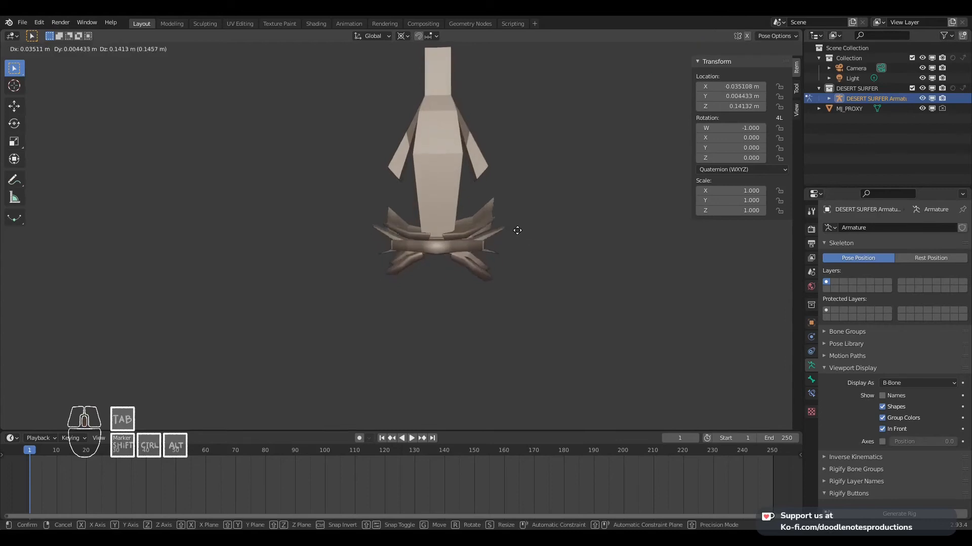
pyautogui.rightClick(506, 224)
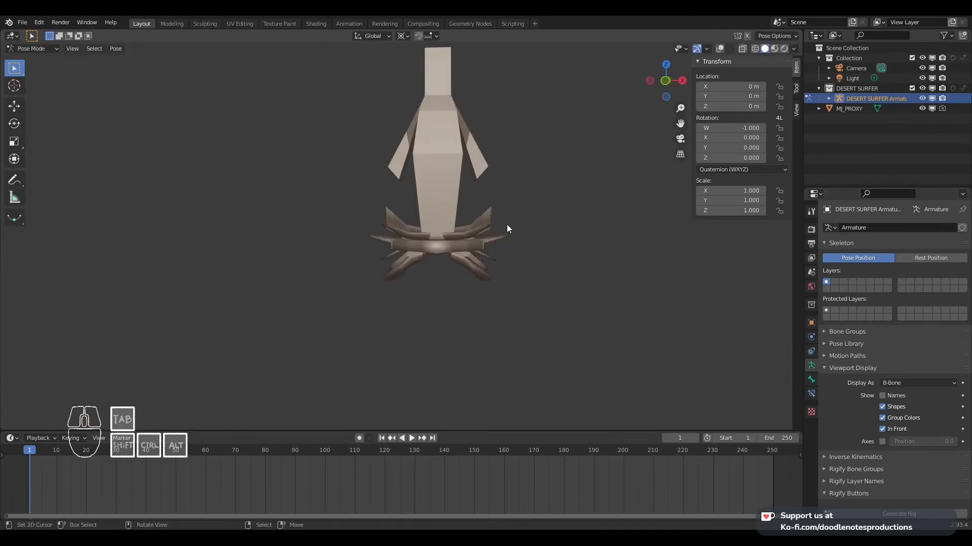
# Move the Main Thrusters bone to about Y -0.75 m, Z 0.07 m and try further moves from there
pyautogui.press('KP_3')
pyautogui.press('g')
pyautogui.click(521, 211)
pyautogui.moveTo(354, 209); pyautogui.dragTo(482, 244, button='middle')
pyautogui.press('g')
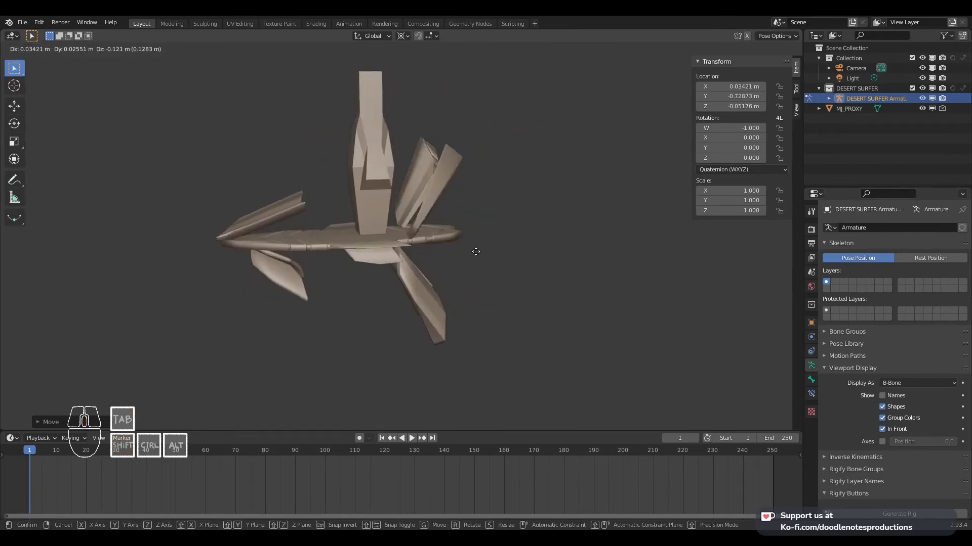
pyautogui.rightClick(475, 252)
pyautogui.press('g')
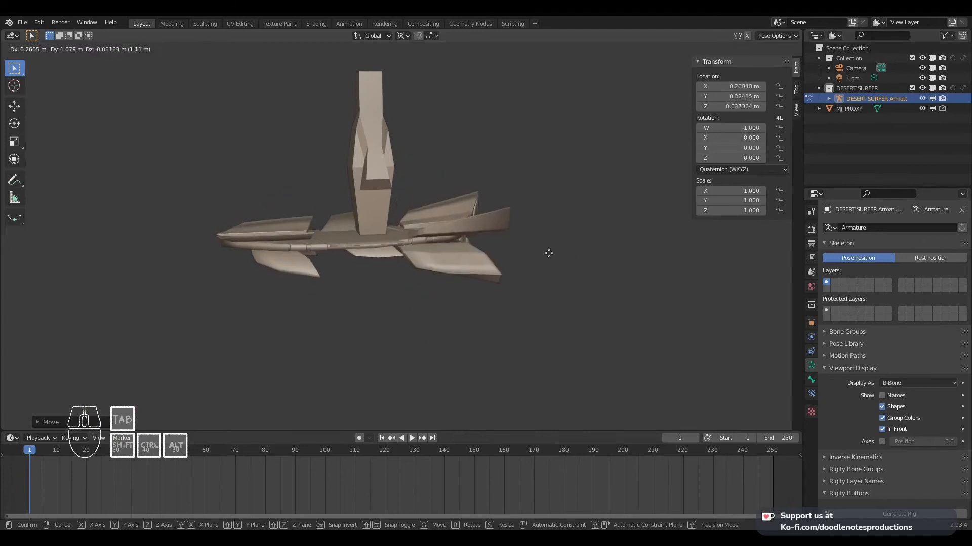
pyautogui.rightClick(576, 255)
# Clear the Main Thrusters bone's rotation and location
pyautogui.press('KP_7')
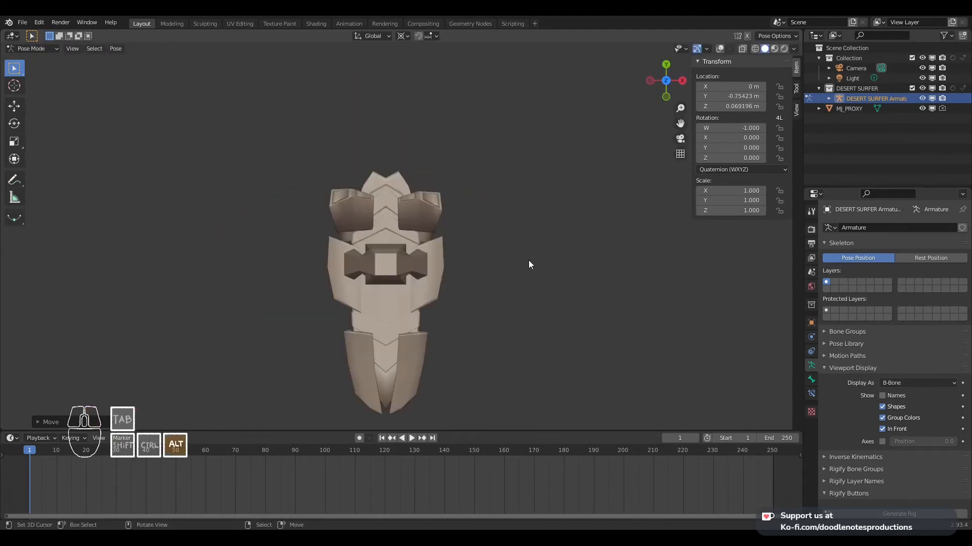
pyautogui.hotkey('alt', 'r')
pyautogui.hotkey('alt', 'g')
# Try moving the Main Thrusters bone freely in the top view and rotating it about Z in a perspective view
pyautogui.press('g')
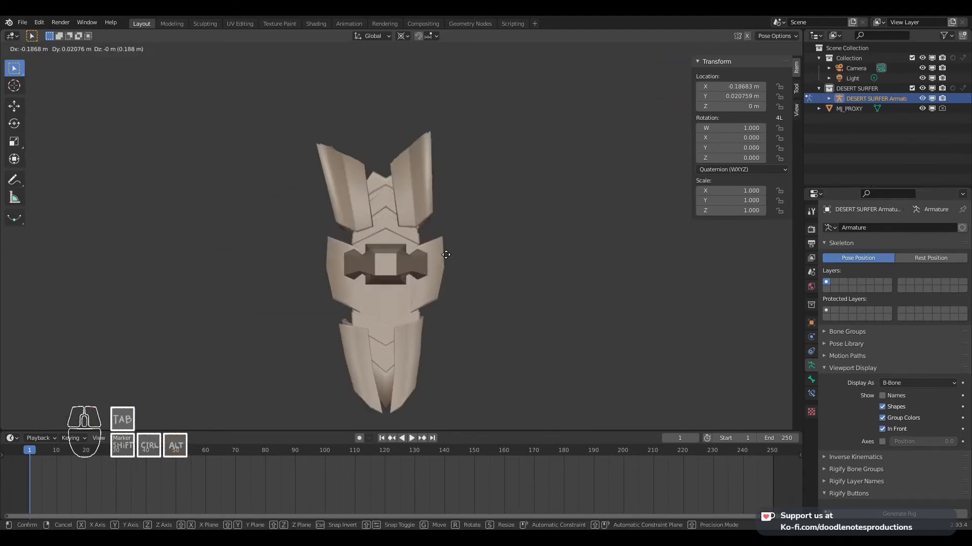
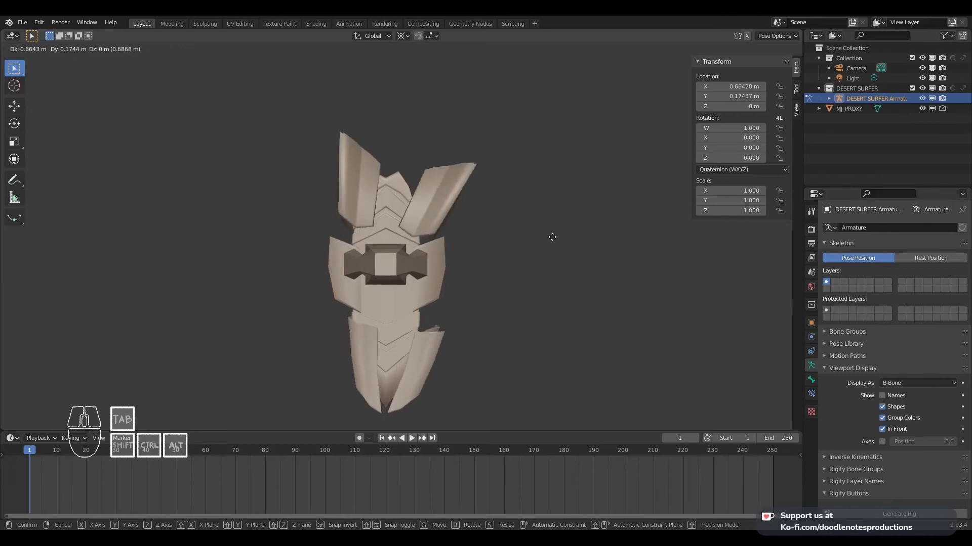
pyautogui.rightClick(445, 218)
pyautogui.moveTo(488, 235); pyautogui.dragTo(511, 172, button='middle')
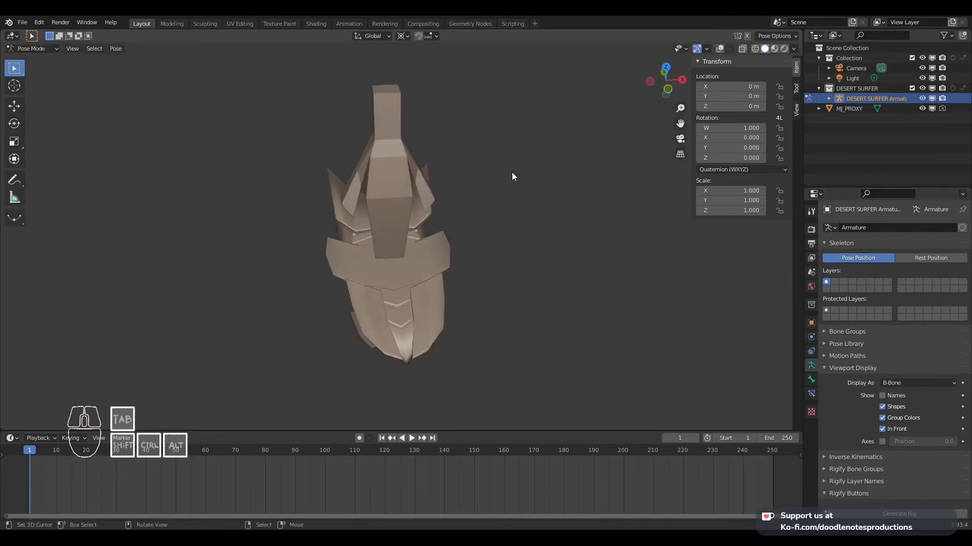
pyautogui.press('r')
pyautogui.press('z')
pyautogui.rightClick(727, 218)
# Try moving the Main Thrusters bone along X in a perspective view and freely from the front
pyautogui.moveTo(729, 217); pyautogui.dragTo(544, 200, button='middle')
pyautogui.press('g')
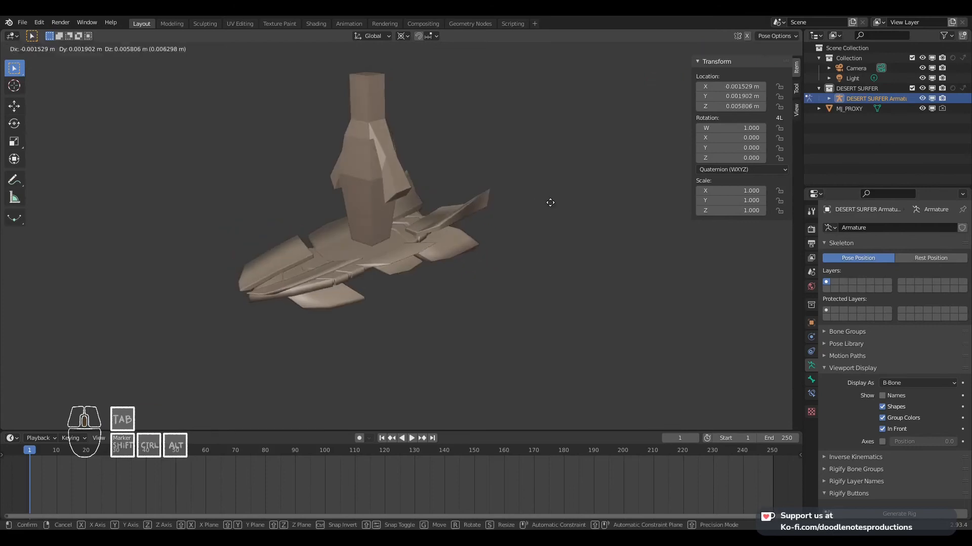
pyautogui.press('x')
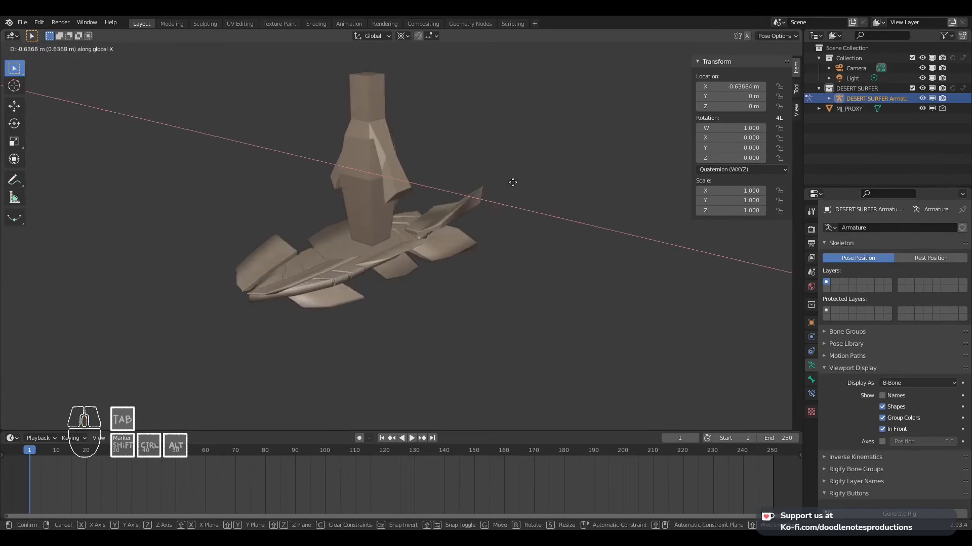
pyautogui.rightClick(607, 206)
pyautogui.moveTo(424, 241); pyautogui.dragTo(468, 222, button='middle')
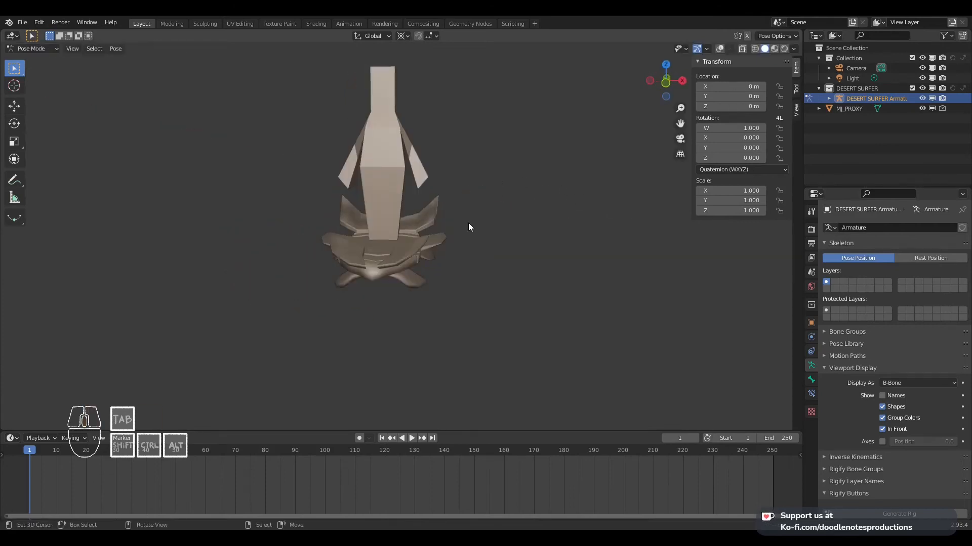
pyautogui.press('g')
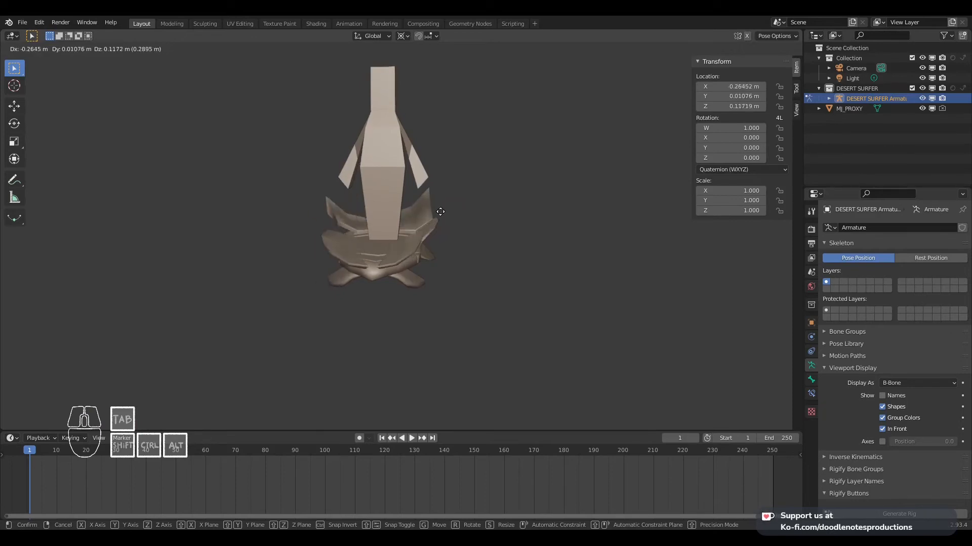
pyautogui.rightClick(498, 217)
# Try moving the Main Thrusters bone in the top view, cancel it, and show the viewport overlays again
pyautogui.moveTo(500, 217); pyautogui.dragTo(397, 236, button='middle')
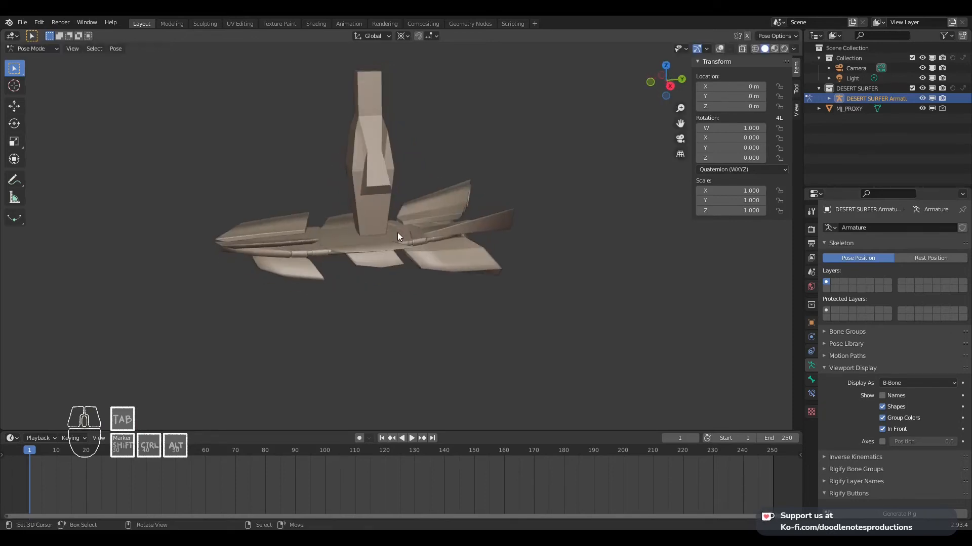
pyautogui.press('KP_7')
pyautogui.press('g')
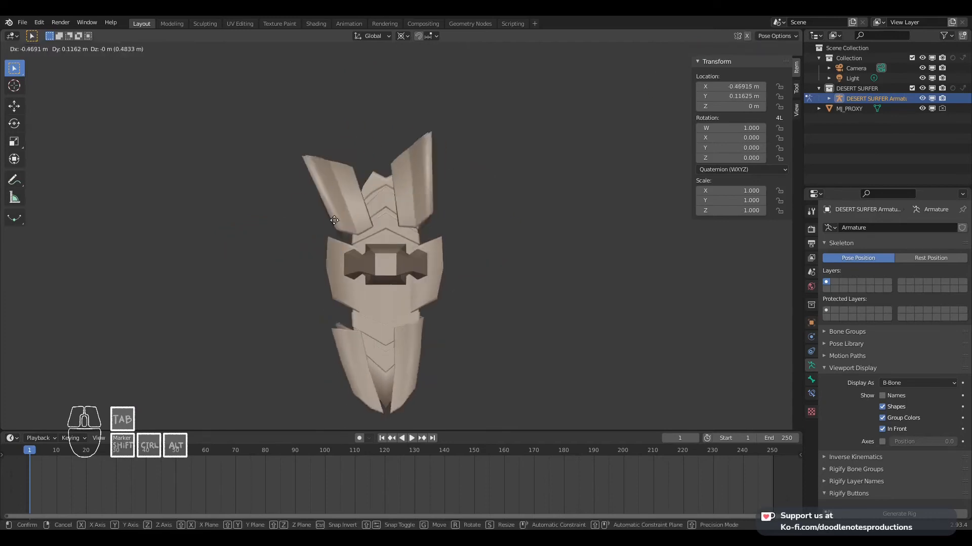
pyautogui.press('Escape')
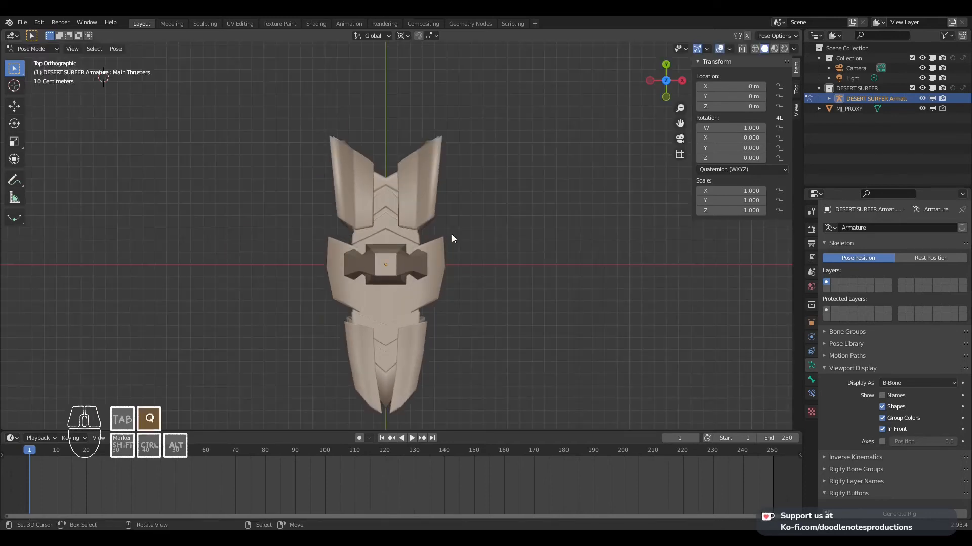
# Select the BODY bone and try rotating it around the 3D cursor
pyautogui.moveTo(511, 337); pyautogui.dragTo(477, 256, button='middle')
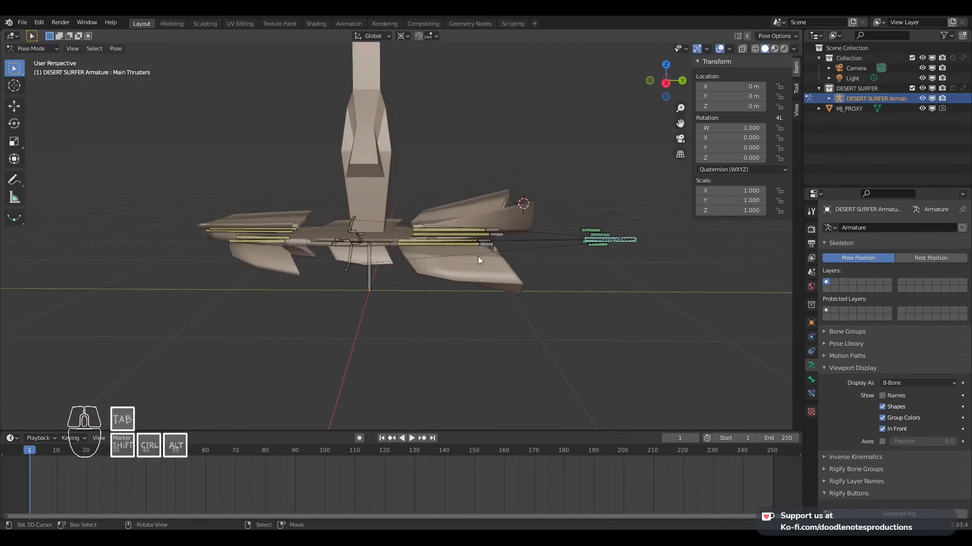
pyautogui.rightClick(369, 247)
pyautogui.rightClick(373, 253)
pyautogui.rightClick(363, 243)
pyautogui.press('r')
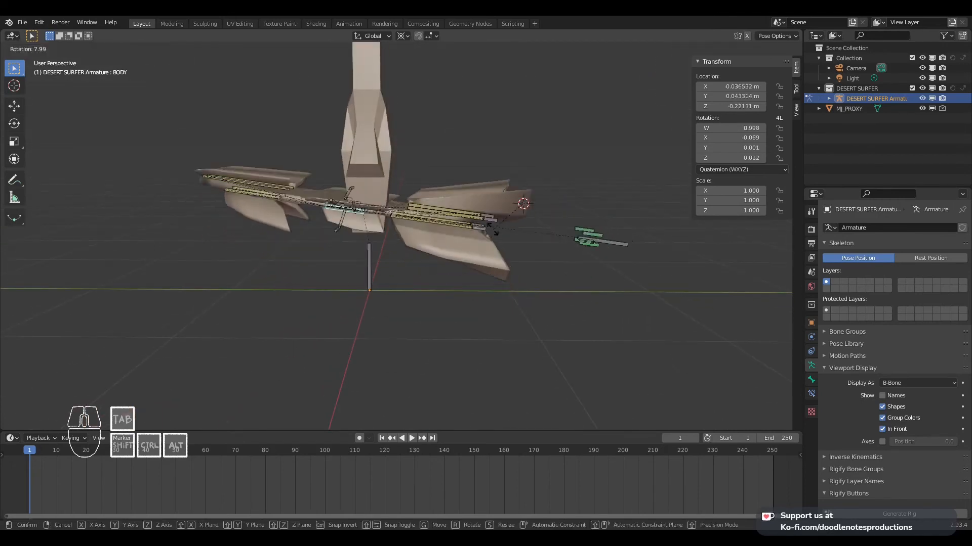
pyautogui.rightClick(472, 248)
# Set the transform pivot to Median Point and test the BODY bone with free trackball rotations
pyautogui.press('.')
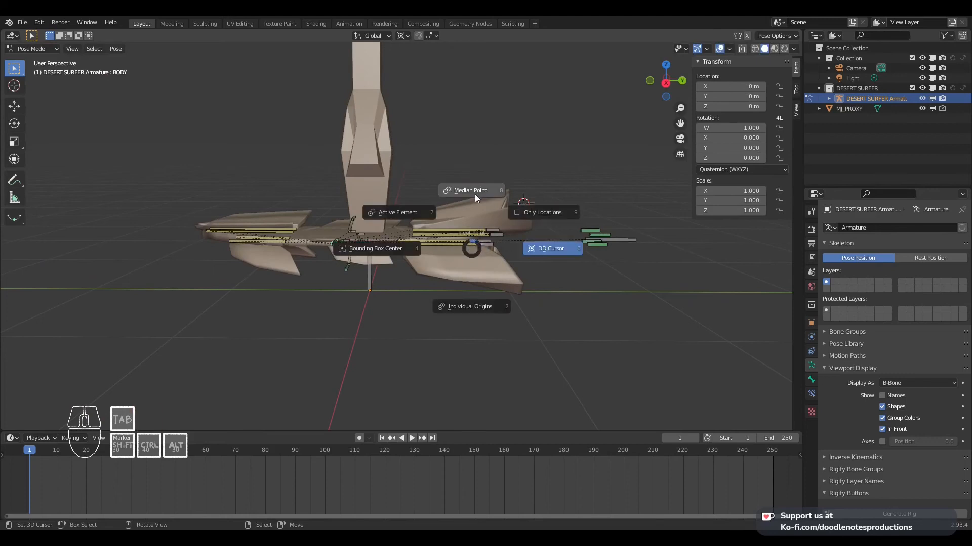
pyautogui.click(475, 193)
pyautogui.press('g')
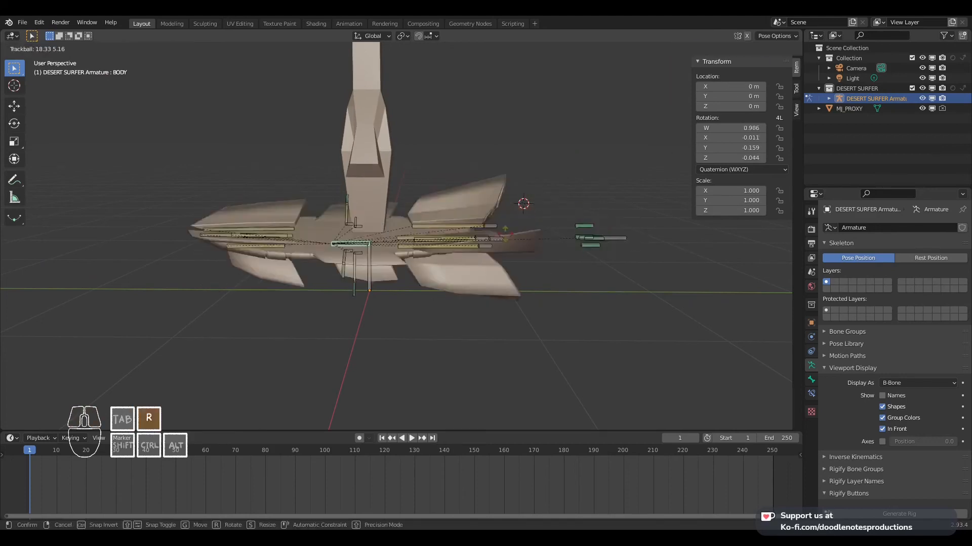
pyautogui.rightClick(435, 223)
pyautogui.press('r')
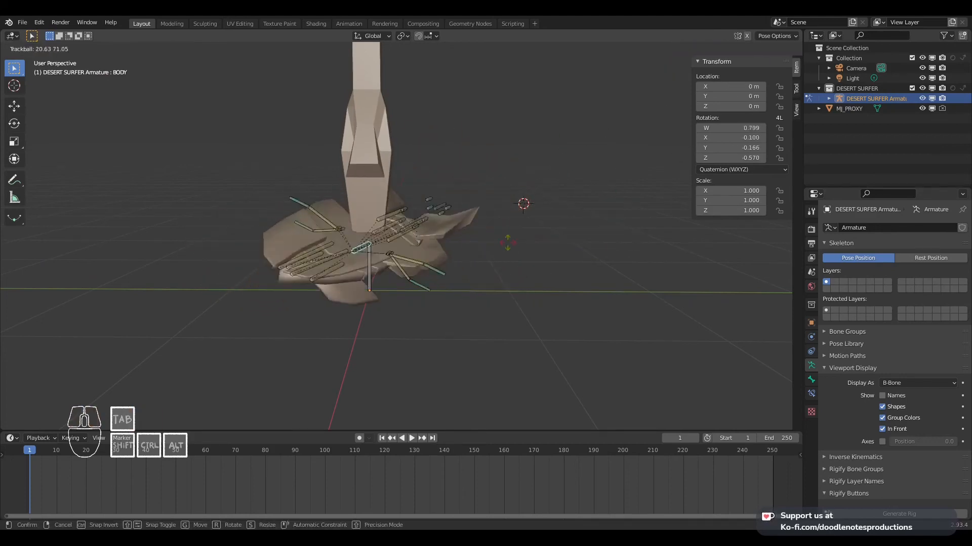
pyautogui.rightClick(390, 279)
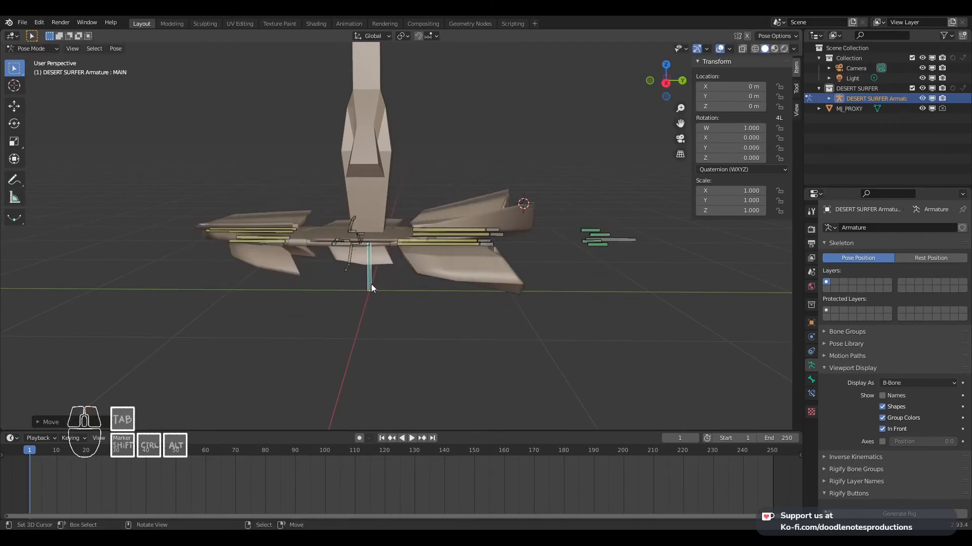
# Try rotating the MAIN bone and moving the BODY bone in the right view
pyautogui.press('KP_3')
pyautogui.press('r')
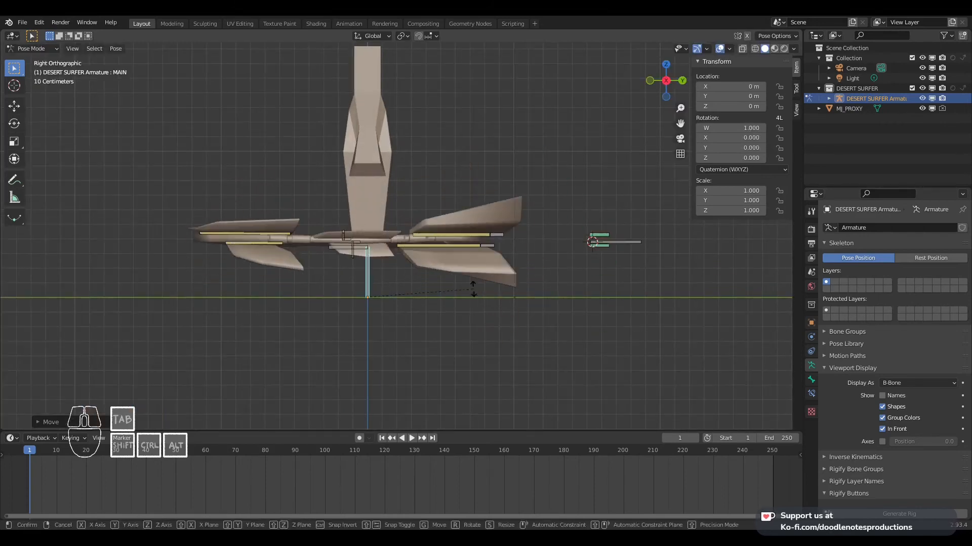
pyautogui.rightClick(425, 276)
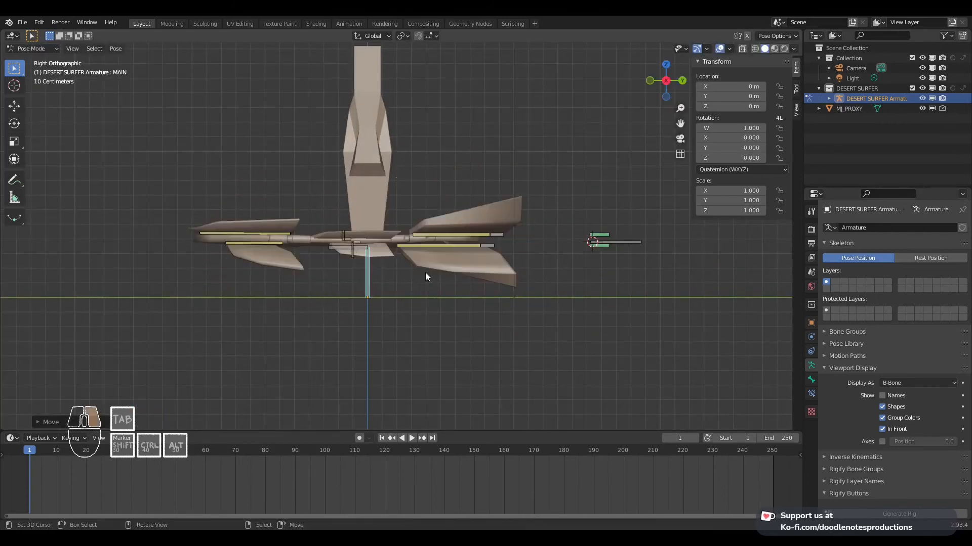
pyautogui.click(360, 248)
pyautogui.press('g')
pyautogui.rightClick(406, 228)
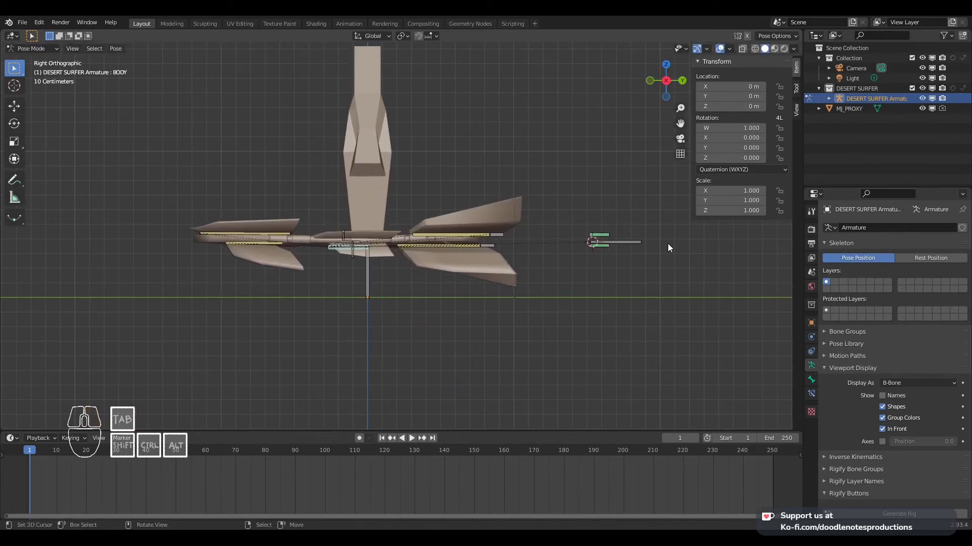
# Try moving the Main Thrusters bone in the right view
pyautogui.click(609, 239)
pyautogui.press('g')
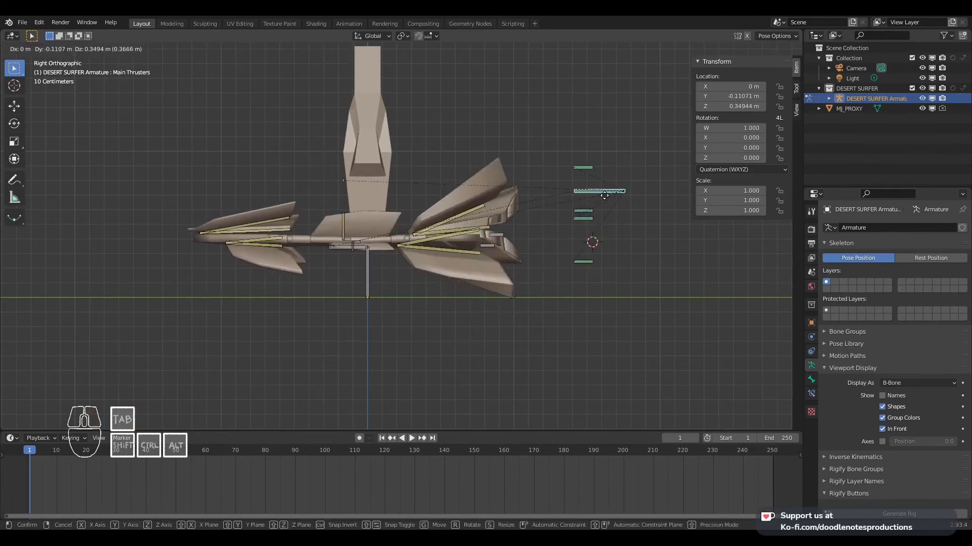
pyautogui.rightClick(562, 239)
# Select the front and back fin bones on both sides and move them to the last bone layer, layer 32
pyautogui.click(368, 291)
pyautogui.moveTo(369, 288)
pyautogui.mouseDown(button='middle')
pyautogui.moveTo(359, 273)
pyautogui.moveTo(371, 299)
pyautogui.mouseUp(button='middle')
pyautogui.scroll(4, 414, 278)
pyautogui.moveTo(417, 257); pyautogui.dragTo(289, 241, button='middle')
pyautogui.scroll(-3, 444, 255)
pyautogui.scroll(2, 466, 260)
pyautogui.click(466, 260)
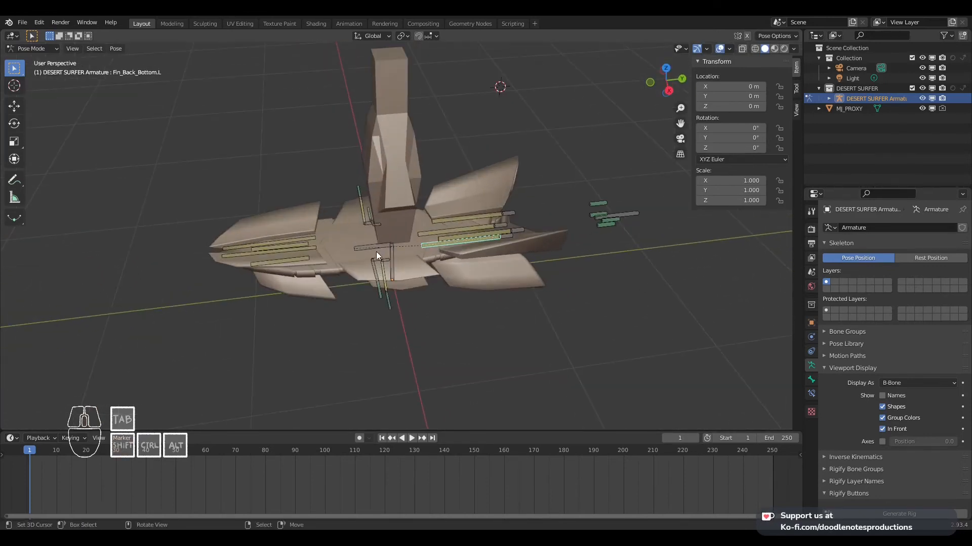
pyautogui.scroll(3, 375, 251)
pyautogui.moveTo(367, 251); pyautogui.dragTo(314, 238, button='middle')
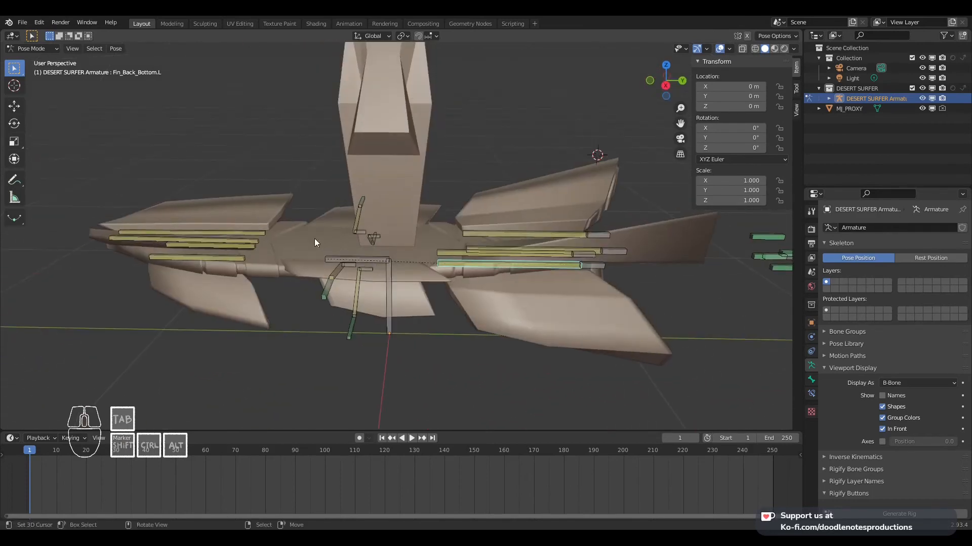
pyautogui.keyDown('shift'); pyautogui.click(245, 245); pyautogui.keyUp('shift')
pyautogui.keyDown('shift'); pyautogui.click(246, 247); pyautogui.keyUp('shift')
pyautogui.keyDown('shift'); pyautogui.click(250, 251); pyautogui.keyUp('shift')
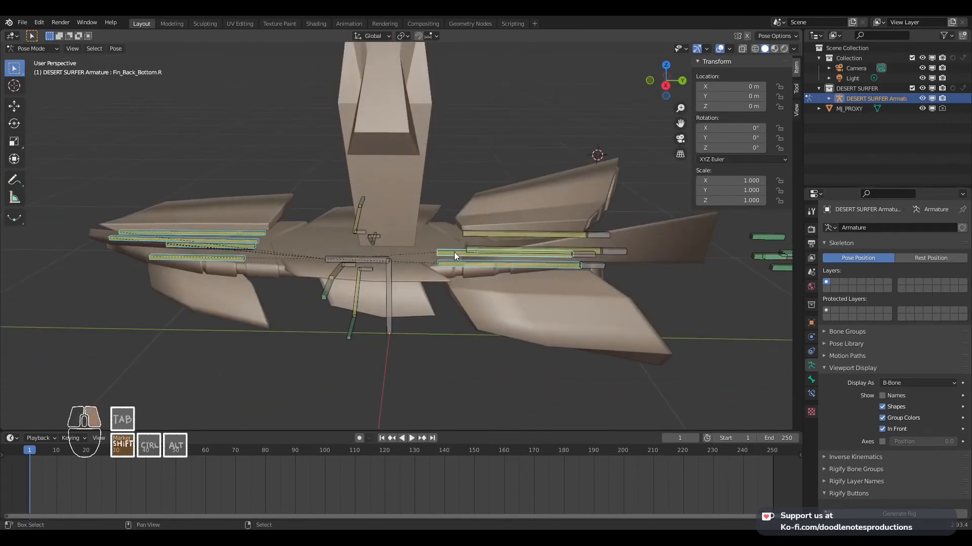
pyautogui.keyDown('shift'); pyautogui.click(479, 239); pyautogui.keyUp('shift')
pyautogui.moveTo(479, 238)
pyautogui.mouseDown(button='middle')
pyautogui.moveTo(442, 244)
pyautogui.moveTo(557, 238)
pyautogui.moveTo(473, 244)
pyautogui.moveTo(482, 241)
pyautogui.mouseUp(button='middle')
pyautogui.press('m')
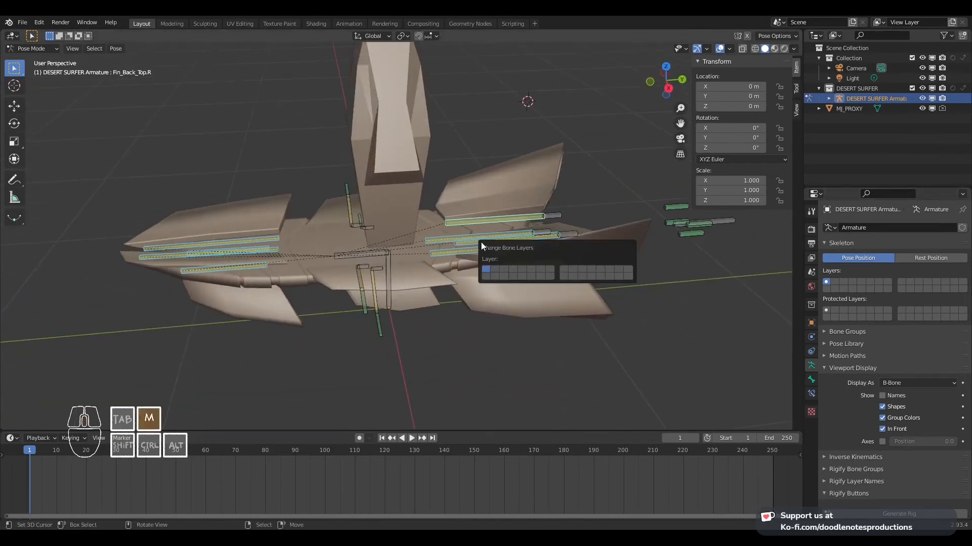
pyautogui.click(629, 276)
# Move the middle fin bones on both sides to bone layer 32 as well
pyautogui.moveTo(626, 237); pyautogui.dragTo(430, 250, button='middle')
pyautogui.click(453, 274)
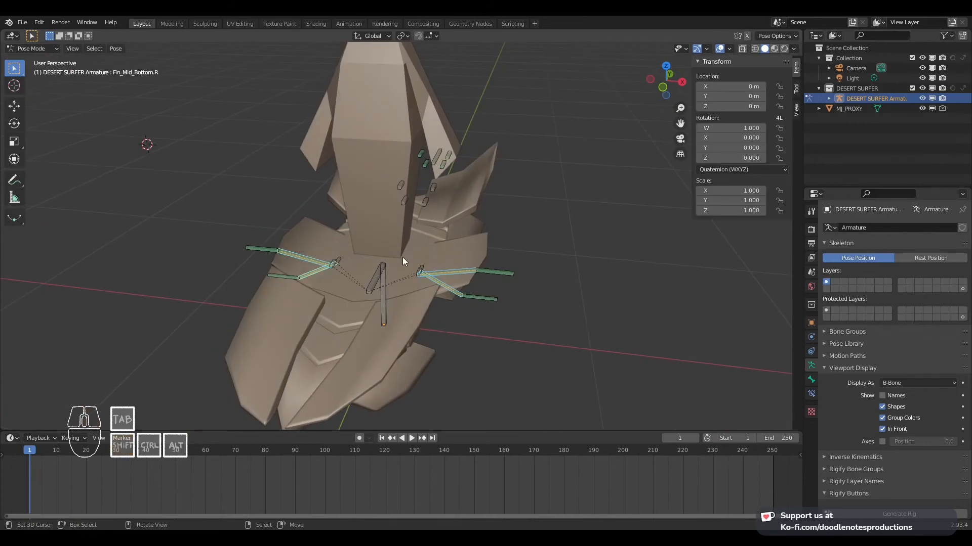
pyautogui.press('m')
pyautogui.click(548, 292)
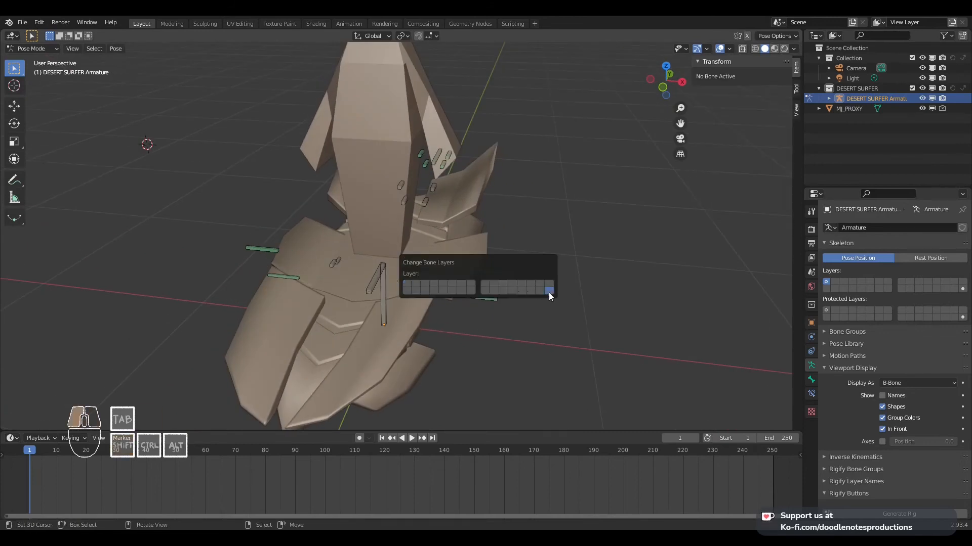
# Select the small limit-location bones of the middle and back fins and move them to bone layer 31
pyautogui.moveTo(350, 189); pyautogui.dragTo(403, 272, button='middle')
pyautogui.keyDown('shift'); pyautogui.click(400, 282); pyautogui.keyUp('shift')
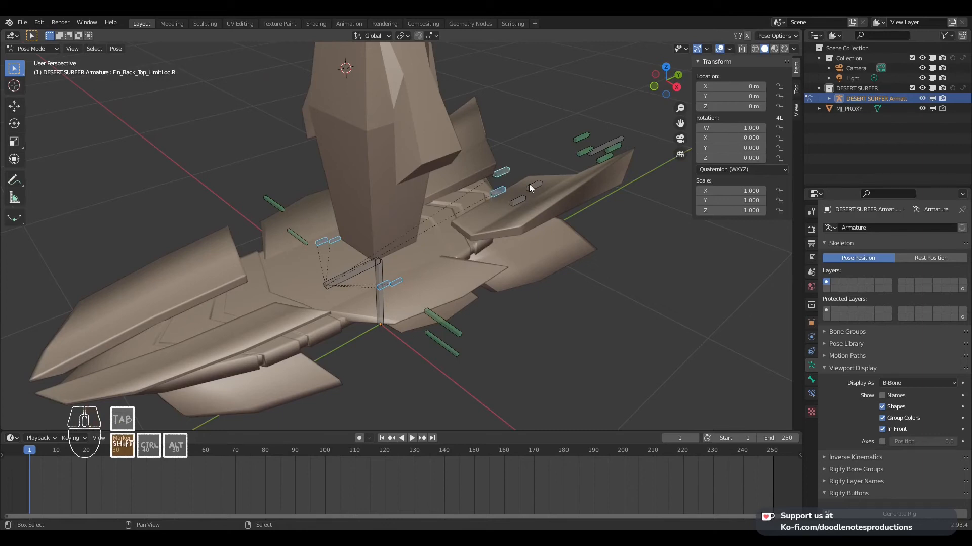
pyautogui.scroll(-3, 475, 192)
pyautogui.moveTo(464, 218)
pyautogui.mouseDown(button='middle')
pyautogui.moveTo(475, 192)
pyautogui.moveTo(473, 203)
pyautogui.mouseUp(button='middle')
pyautogui.press('m')
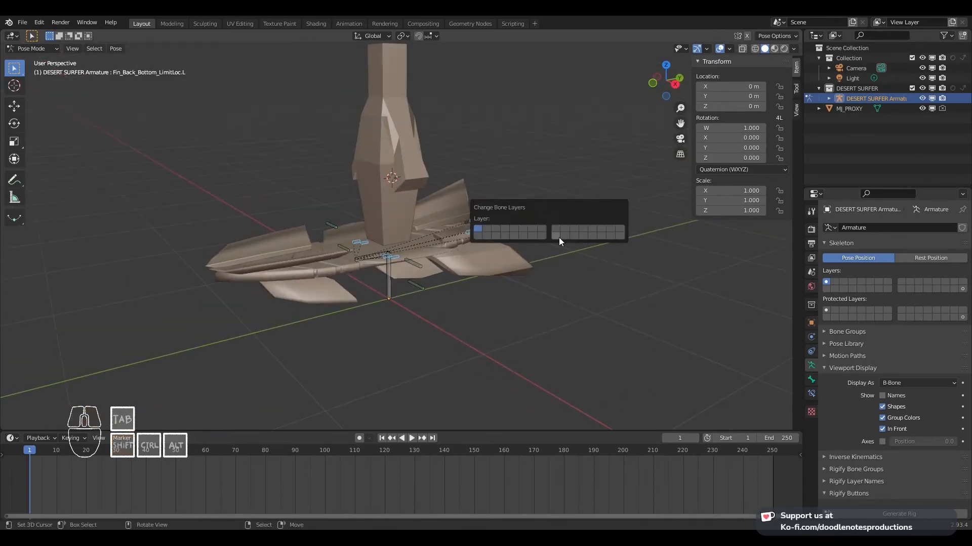
pyautogui.click(603, 236)
# Examine the remaining control bones by selecting the back and middle fin IK bones
pyautogui.moveTo(335, 102); pyautogui.dragTo(430, 262, button='middle')
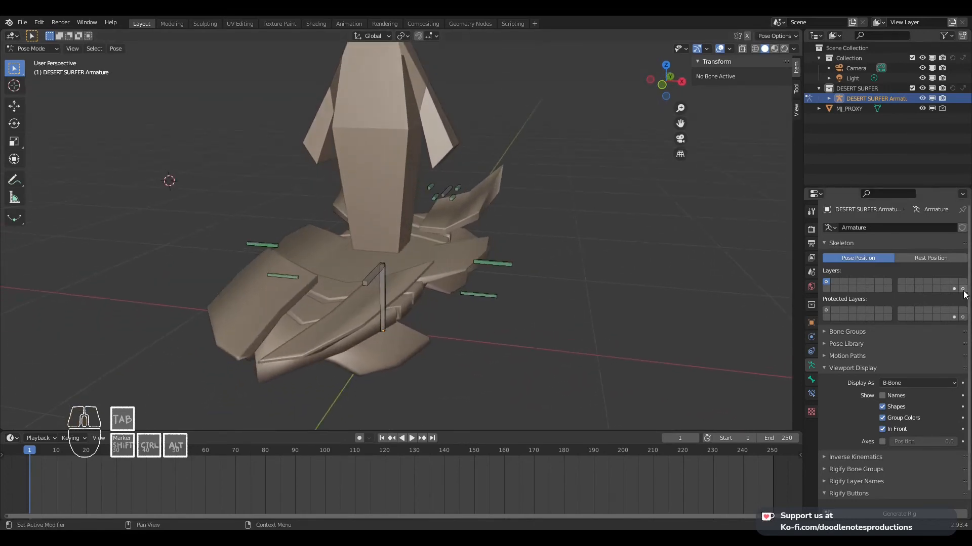
pyautogui.moveTo(567, 284); pyautogui.dragTo(490, 239, button='middle')
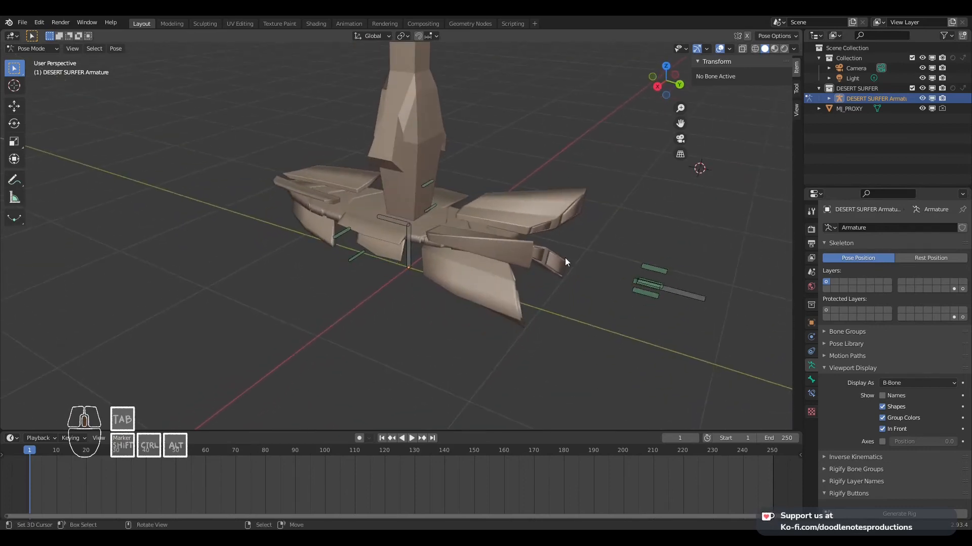
pyautogui.click(660, 285)
pyautogui.moveTo(660, 285); pyautogui.dragTo(552, 263, button='middle')
pyautogui.rightClick(481, 276)
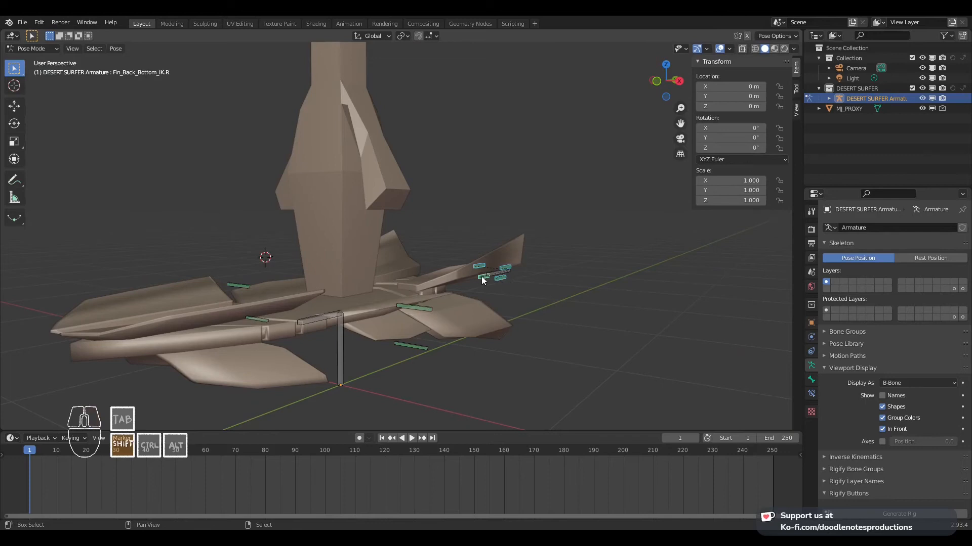
pyautogui.moveTo(481, 276); pyautogui.dragTo(245, 302, button='middle')
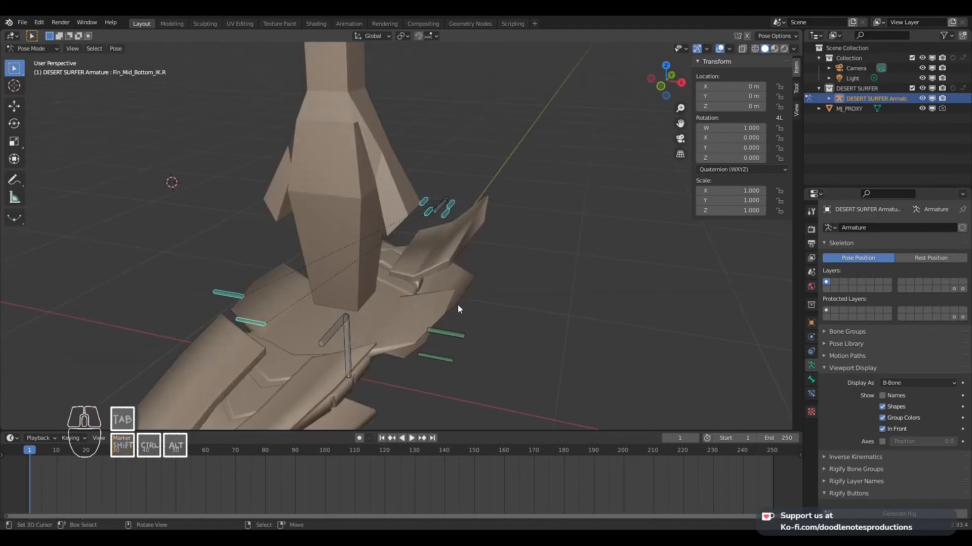
# Select the Fin_Back_Top_IK.L bone and try moving it outward and up to test its fin
pyautogui.moveTo(454, 203); pyautogui.dragTo(392, 263, button='middle')
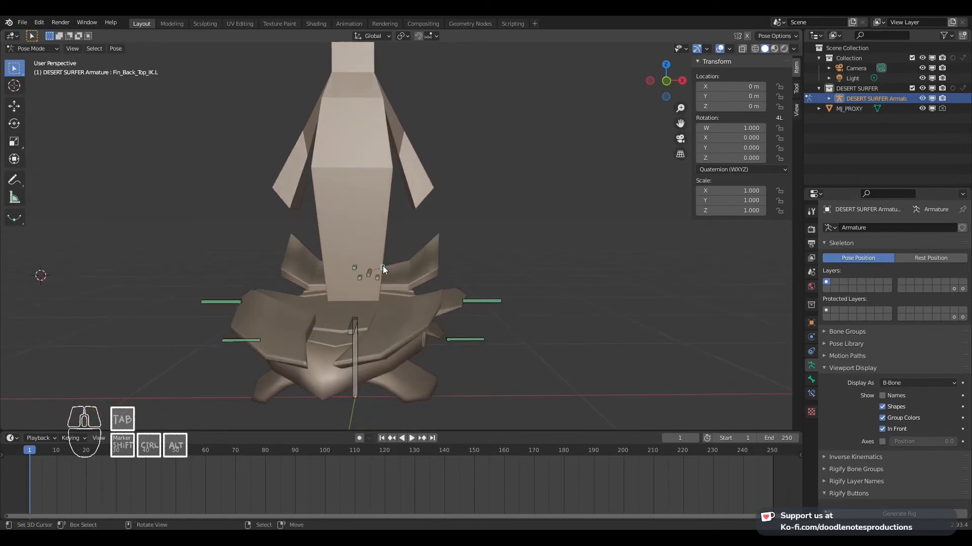
pyautogui.press('g')
pyautogui.click(441, 234)
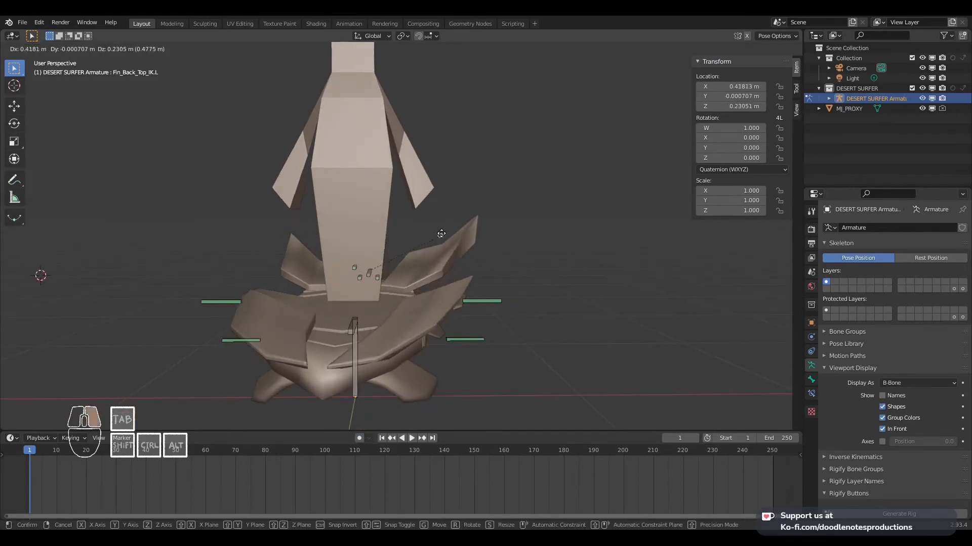
pyautogui.rightClick(494, 235)
pyautogui.scroll(-2, 489, 252)
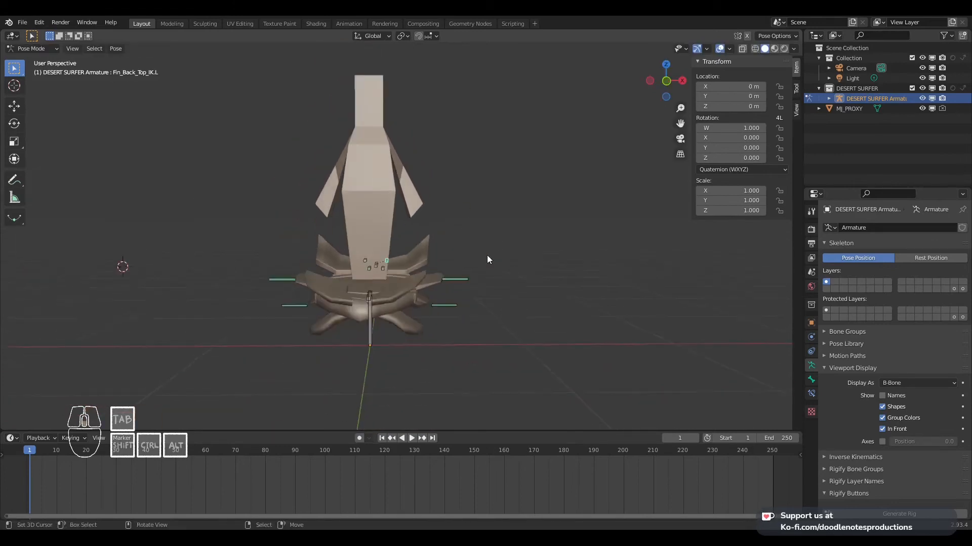
# Test the upper left back fin by trying to move Fin_Back_Top_IK.L in several directions from different viewing angles
pyautogui.moveTo(487, 255); pyautogui.dragTo(430, 261, button='middle')
pyautogui.press('g')
pyautogui.rightClick(463, 277)
pyautogui.press('g')
pyautogui.rightClick(448, 273)
pyautogui.press('g')
pyautogui.rightClick(472, 235)
pyautogui.press('g')
pyautogui.rightClick(488, 235)
pyautogui.moveTo(360, 273); pyautogui.dragTo(396, 262, button='middle')
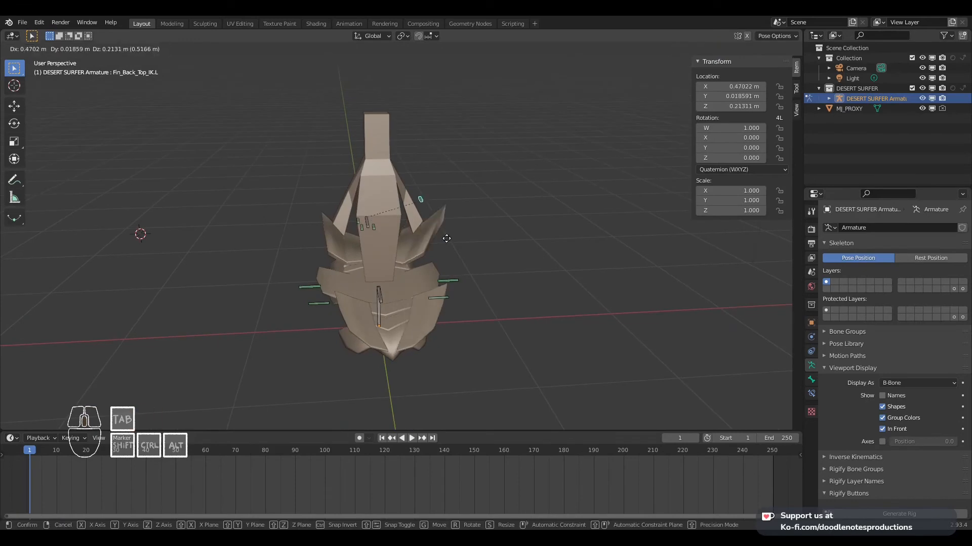
pyautogui.rightClick(464, 233)
pyautogui.moveTo(463, 233); pyautogui.dragTo(478, 300, button='middle')
pyautogui.scroll(4, 378, 291)
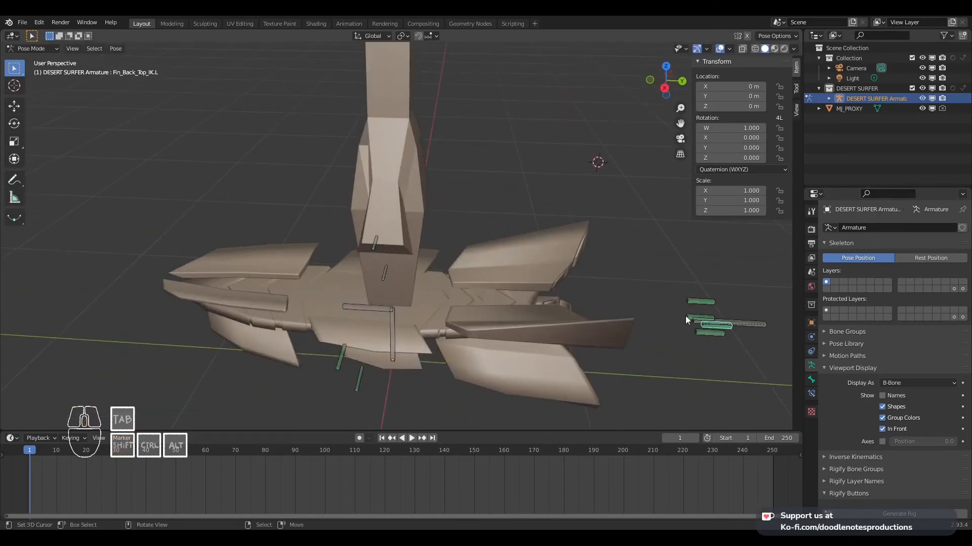
# Select the Main Thrusters bone and try moving it to test all the back fins together, including in the right side view
pyautogui.rightClick(733, 321)
pyautogui.keyDown('shift'); pyautogui.moveTo(733, 320); pyautogui.dragTo(642, 298, button='middle'); pyautogui.keyUp('shift')
pyautogui.press('g')
pyautogui.rightClick(597, 296)
pyautogui.scroll(-3, 582, 299)
pyautogui.moveTo(578, 299); pyautogui.dragTo(542, 261, button='middle')
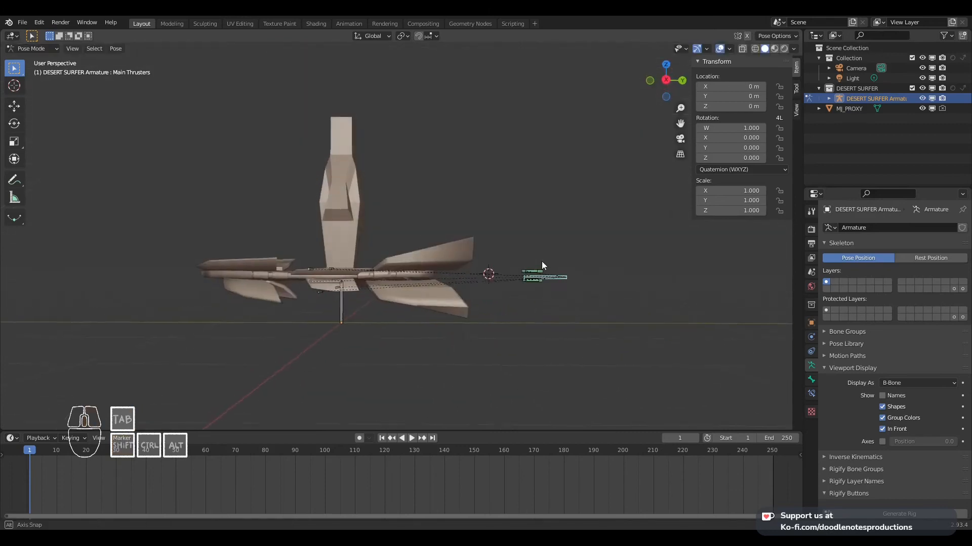
pyautogui.press('KP_3')
pyautogui.press('g')
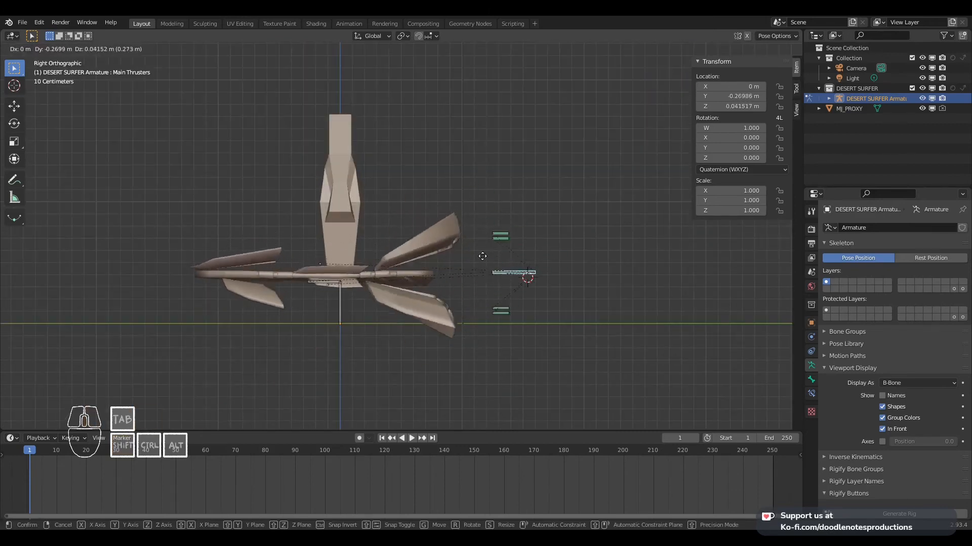
pyautogui.rightClick(492, 232)
# Select the IK control bones of the middle and back fins on both sides and move them to bone layer 2
pyautogui.moveTo(418, 241); pyautogui.dragTo(538, 226, button='middle')
pyautogui.click(321, 249)
pyautogui.press('g')
pyautogui.rightClick(324, 249)
pyautogui.keyDown('shift'); pyautogui.click(509, 264); pyautogui.keyUp('shift')
pyautogui.keyDown('shift'); pyautogui.click(542, 218); pyautogui.keyUp('shift')
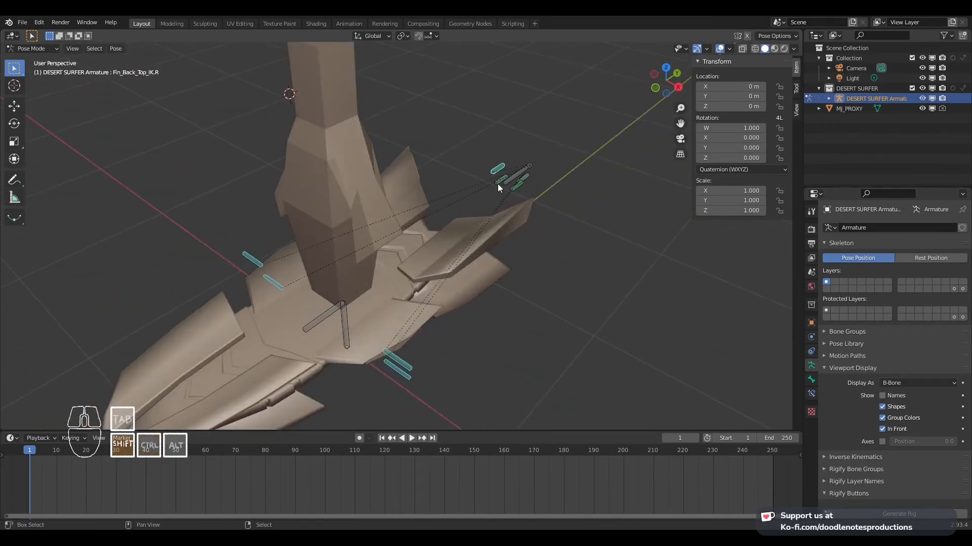
pyautogui.moveTo(453, 224); pyautogui.dragTo(453, 260, button='middle')
pyautogui.press('m')
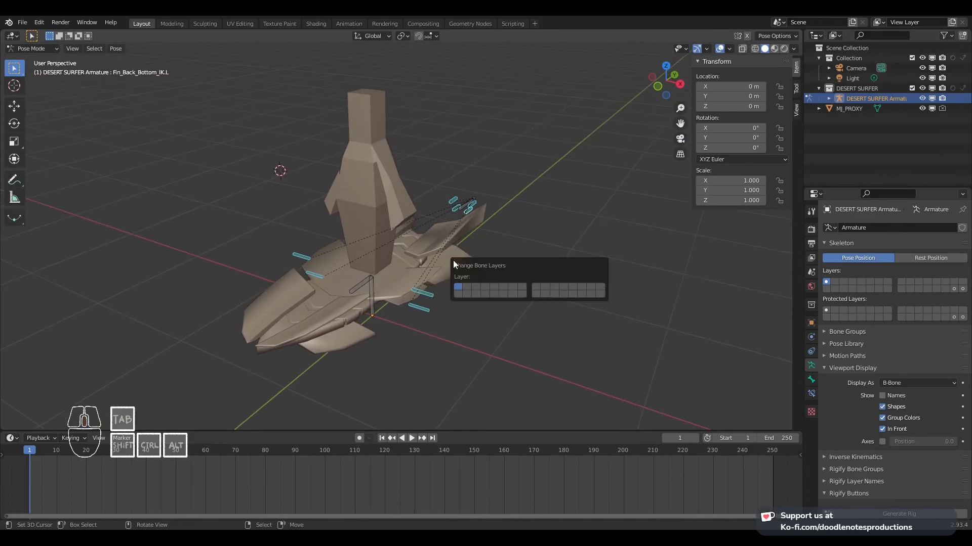
pyautogui.click(467, 287)
# Select the upright MAIN bone below the body and move it to bone layer 17
pyautogui.moveTo(517, 159); pyautogui.dragTo(424, 212, button='middle')
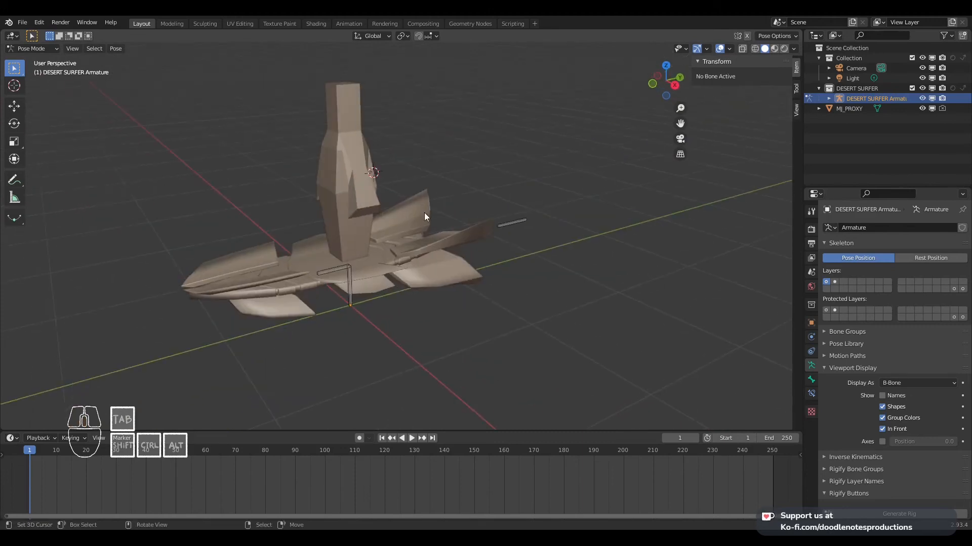
pyautogui.click(348, 268)
pyautogui.press('m')
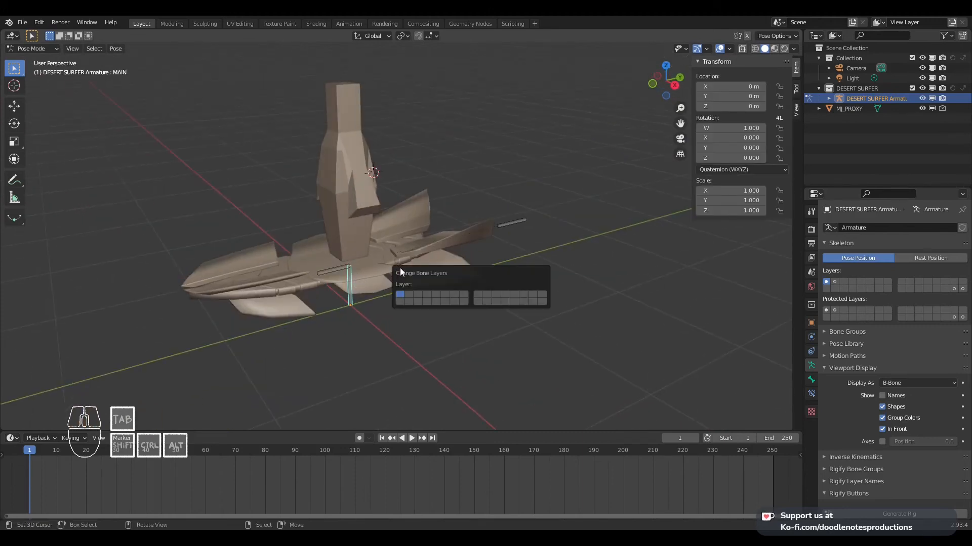
pyautogui.click(399, 301)
# Select the BODY bone and try moving it in the right side view
pyautogui.click(342, 269)
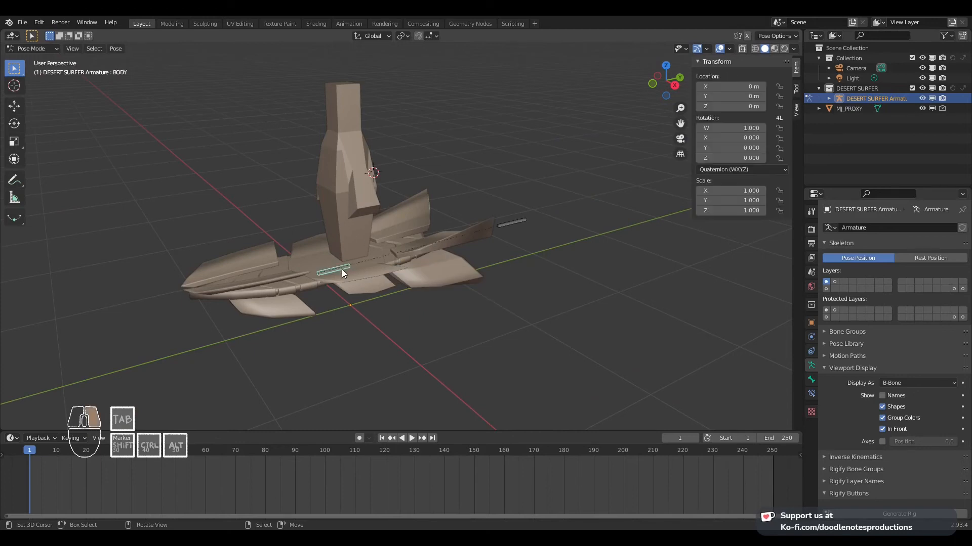
pyautogui.moveTo(342, 269); pyautogui.dragTo(521, 231, button='middle')
pyautogui.press('KP_3')
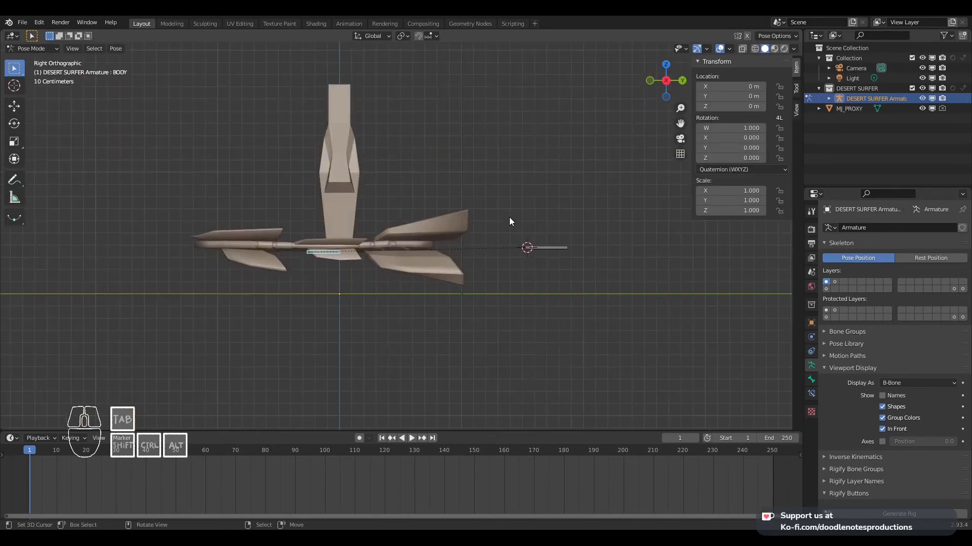
pyautogui.press('g')
pyautogui.rightClick(579, 231)
# Select the Main Thrusters bone and try moving it forward, up and down in the right side view to test the fins
pyautogui.click(560, 247)
pyautogui.press('g')
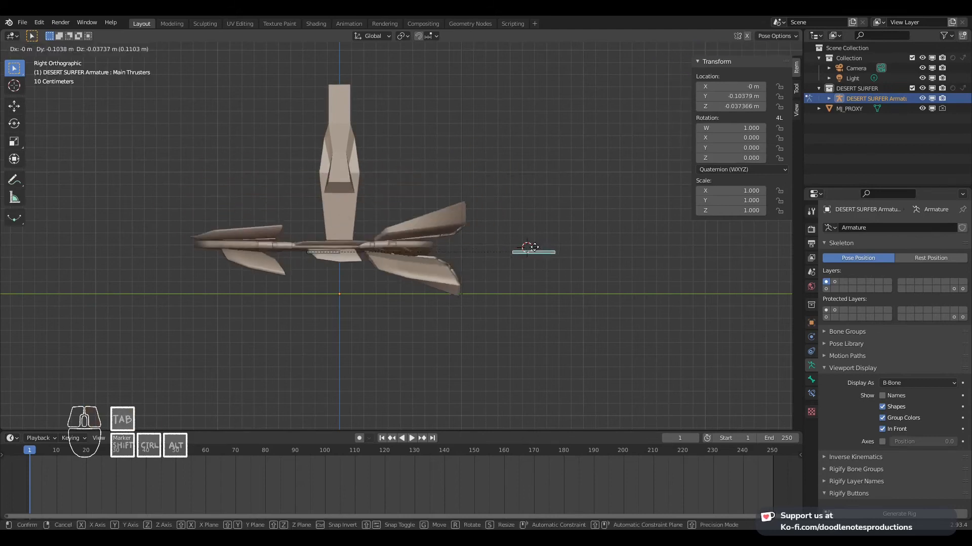
pyautogui.rightClick(546, 242)
pyautogui.press('g')
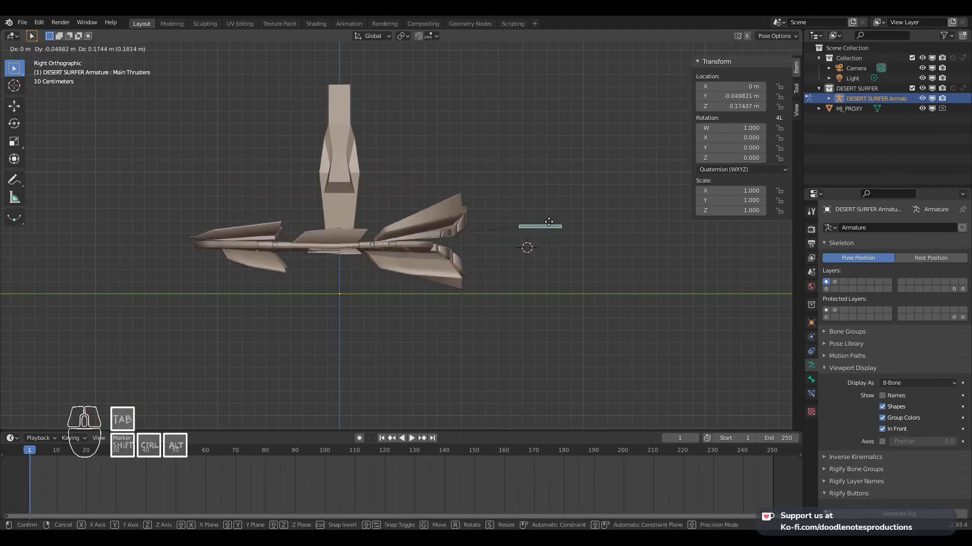
pyautogui.rightClick(566, 247)
pyautogui.press('g')
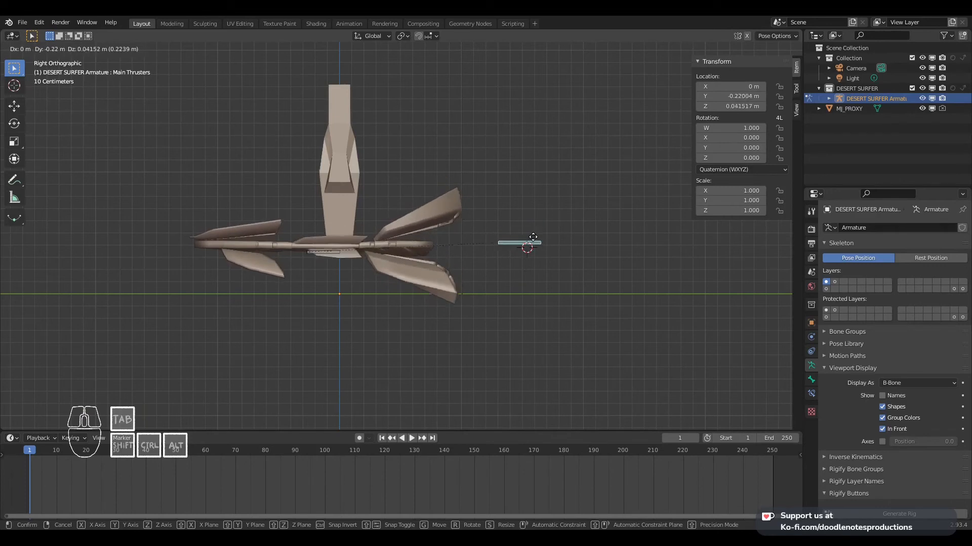
pyautogui.rightClick(542, 227)
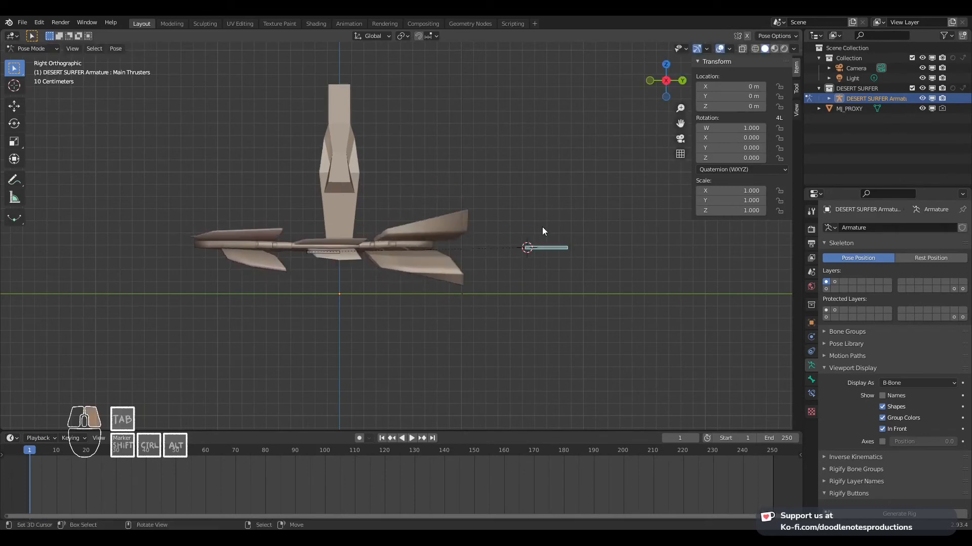
# Try moving the Main Thrusters bone freely in perspective and upward in the front view
pyautogui.moveTo(542, 227); pyautogui.dragTo(537, 261, button='middle')
pyautogui.press('g')
pyautogui.rightClick(524, 267)
pyautogui.press('g')
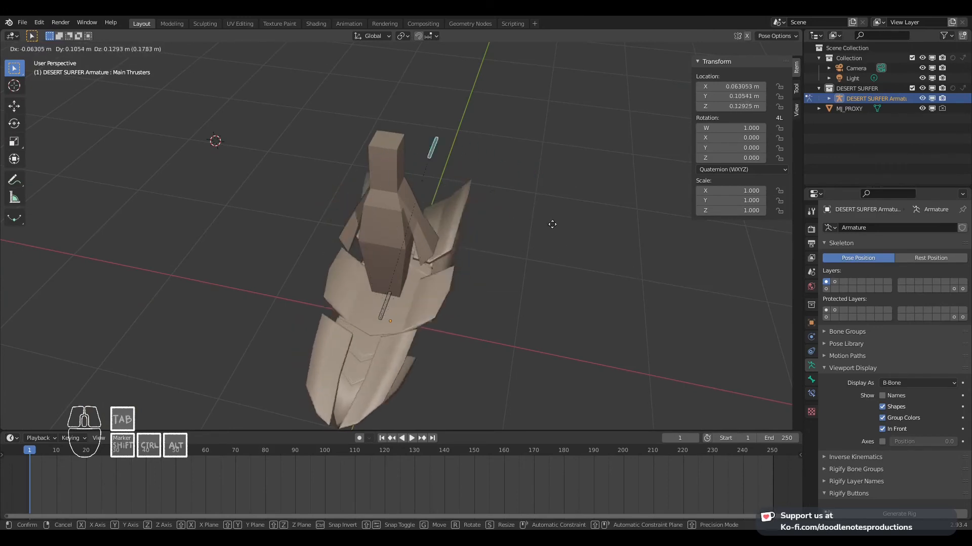
pyautogui.rightClick(468, 191)
pyautogui.press('KP_1')
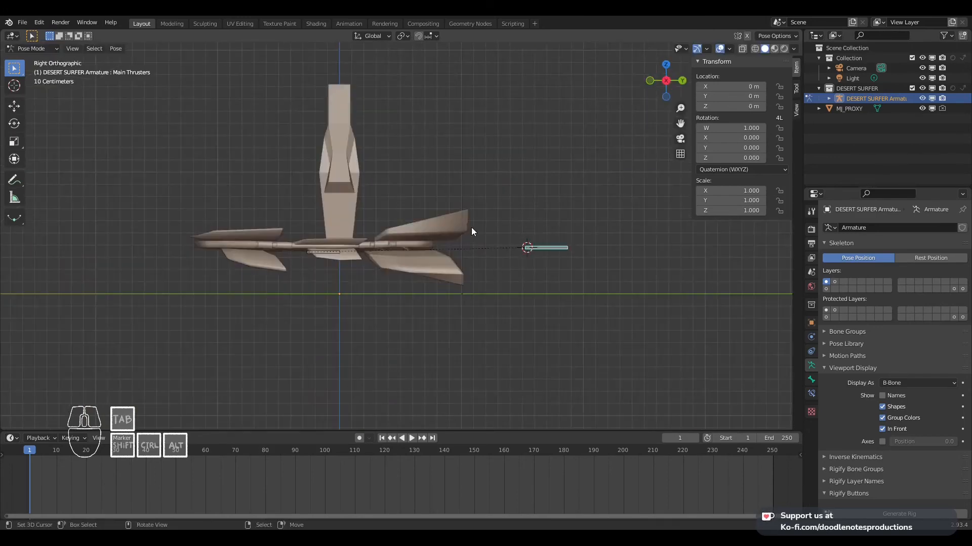
pyautogui.press('g')
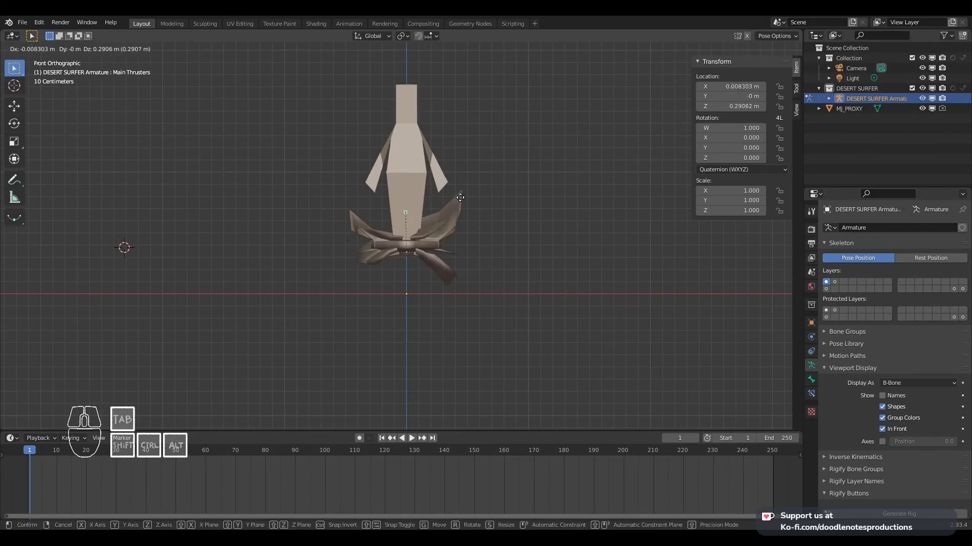
# Try pulling the Main Thrusters bone forward toward the body in the right side view to spread the fins
pyautogui.press('KP_3')
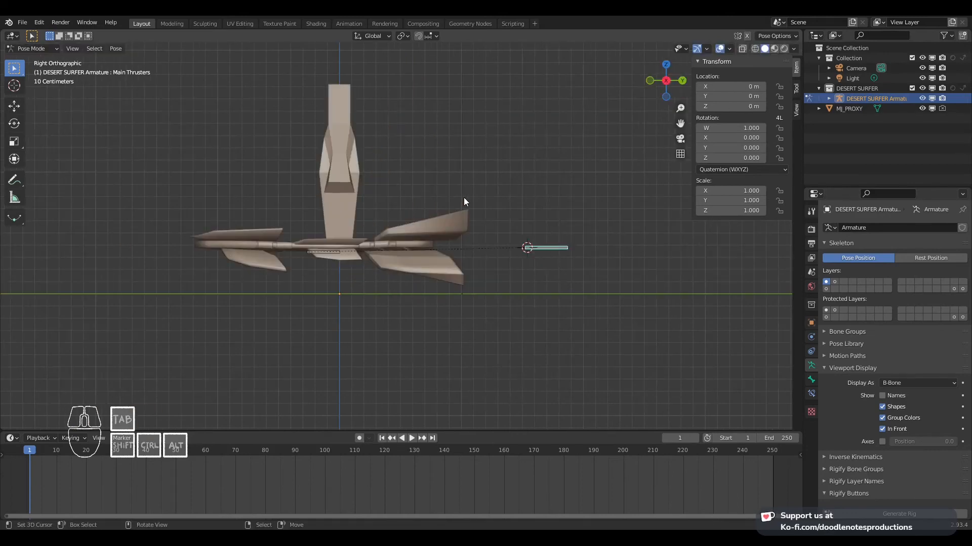
pyautogui.press('g')
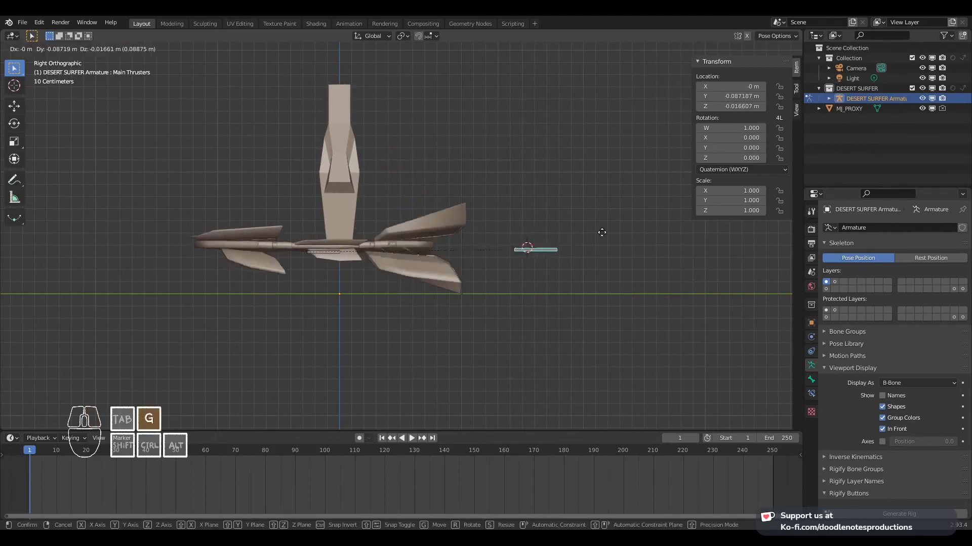
pyautogui.rightClick(640, 218)
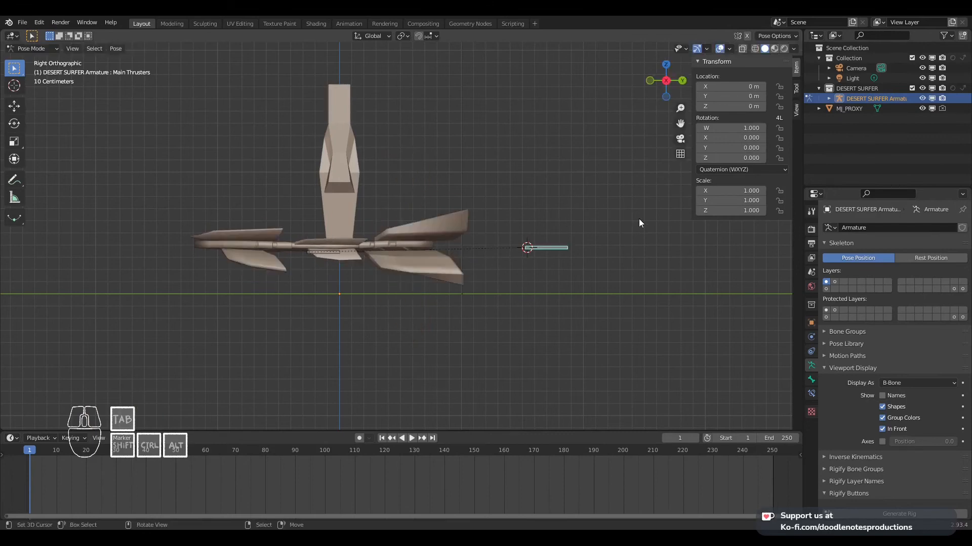
pyautogui.press('g')
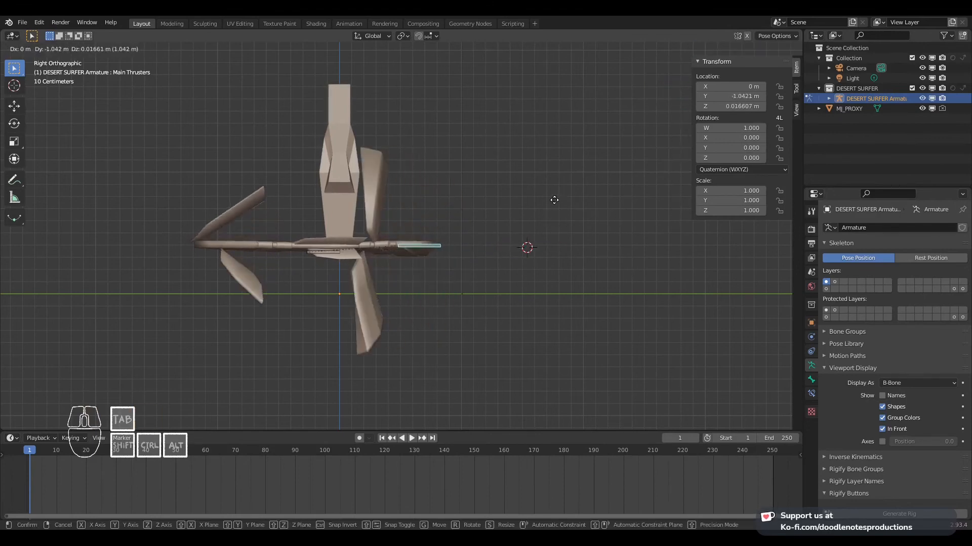
pyautogui.rightClick(564, 248)
# Try moving the Main Thrusters bone sideways in the top view to test how the fins steer
pyautogui.moveTo(483, 247); pyautogui.dragTo(400, 290, button='middle')
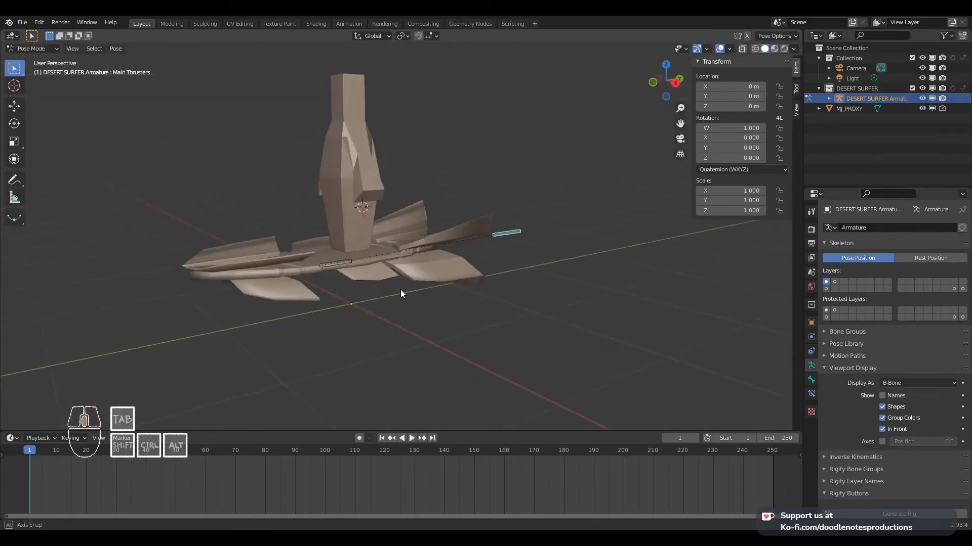
pyautogui.scroll(3, 417, 271)
pyautogui.scroll(-3, 449, 260)
pyautogui.moveTo(481, 245); pyautogui.dragTo(405, 263, button='middle')
pyautogui.scroll(1, 447, 257)
pyautogui.scroll(-4, 447, 257)
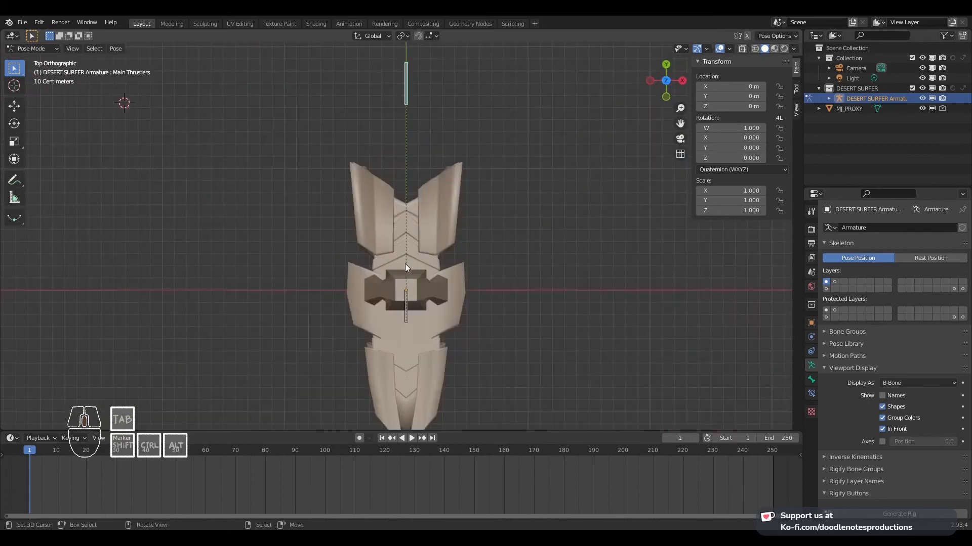
pyautogui.press('g')
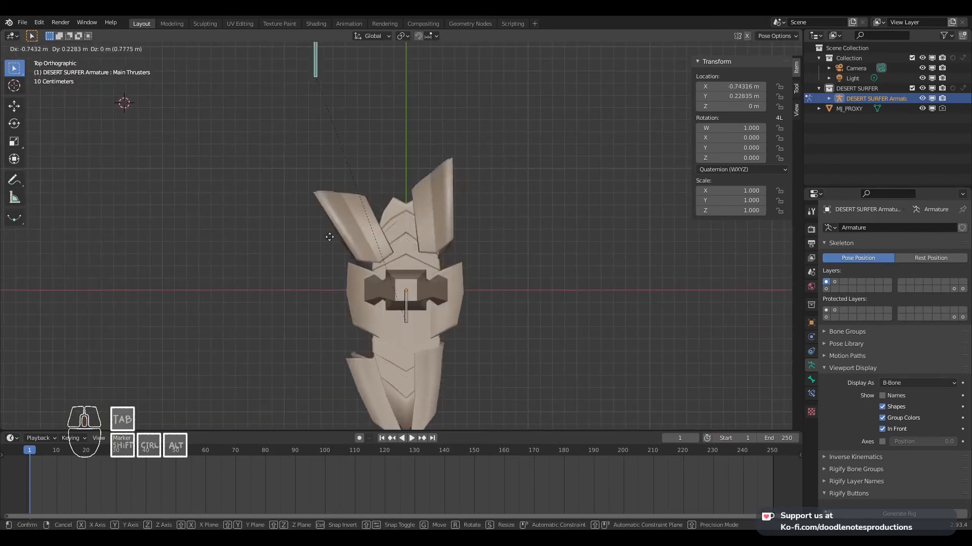
pyautogui.press('Escape')
# Inspect the surfer from below and the side, and save the file
pyautogui.moveTo(448, 247); pyautogui.dragTo(371, 210, button='middle')
pyautogui.scroll(3, 372, 209)
pyautogui.moveTo(385, 253); pyautogui.dragTo(520, 238, button='middle')
pyautogui.hotkey('ctrl', 's')
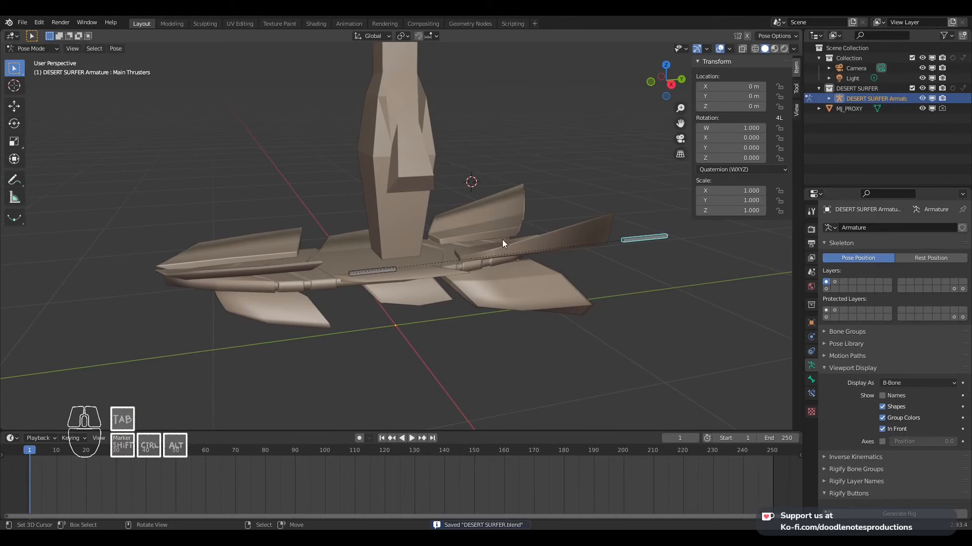
# Make bone layers 2, 17, 31 and 32 visible alongside layer 1 and try moving the Main Thrusters bone
pyautogui.keyDown('shift'); pyautogui.click(962, 289); pyautogui.keyUp('shift')
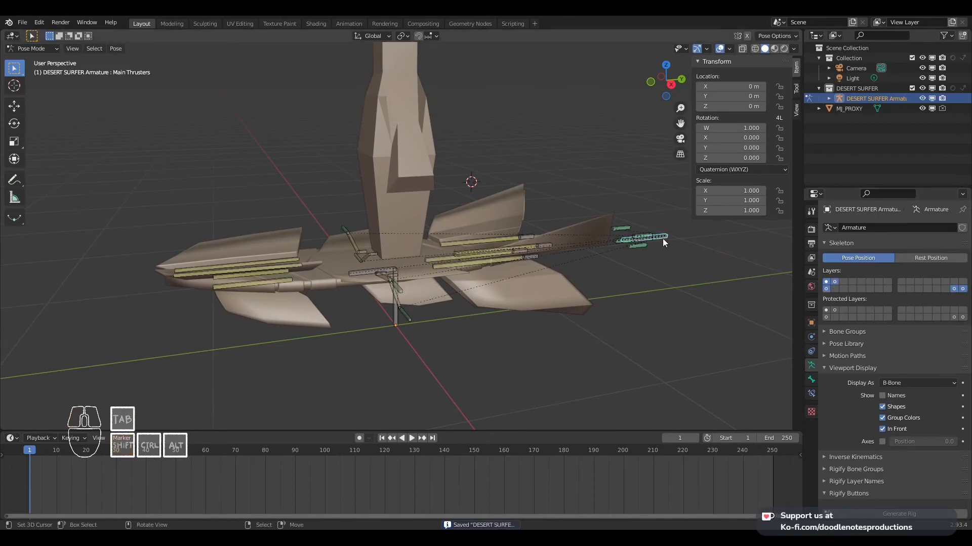
pyautogui.moveTo(661, 238); pyautogui.dragTo(519, 262, button='middle')
pyautogui.press('g')
pyautogui.rightClick(538, 246)
# Set the influence of the IK constraint on the Fin_Back_Top.R bone to 0.5
pyautogui.scroll(-2, 882, 379)
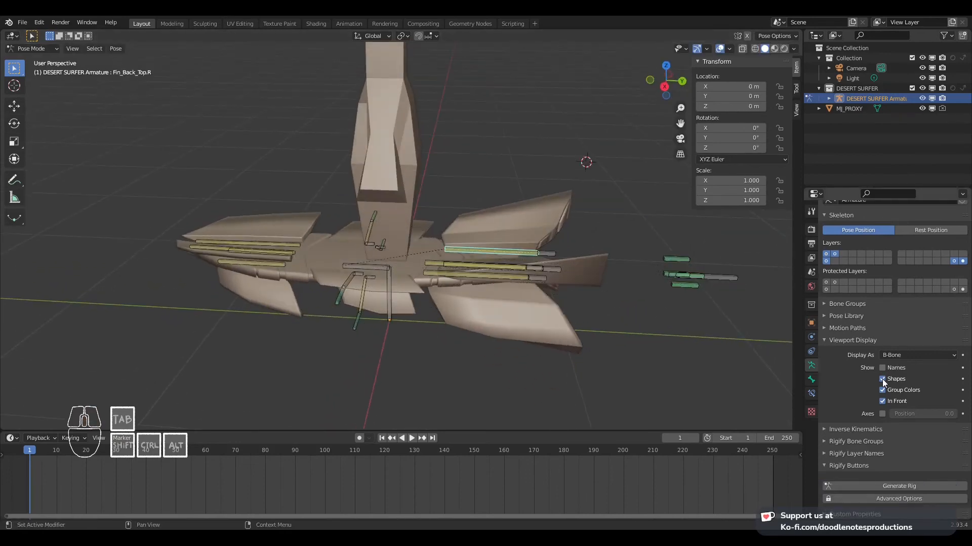
pyautogui.click(811, 394)
pyautogui.scroll(-5, 906, 395)
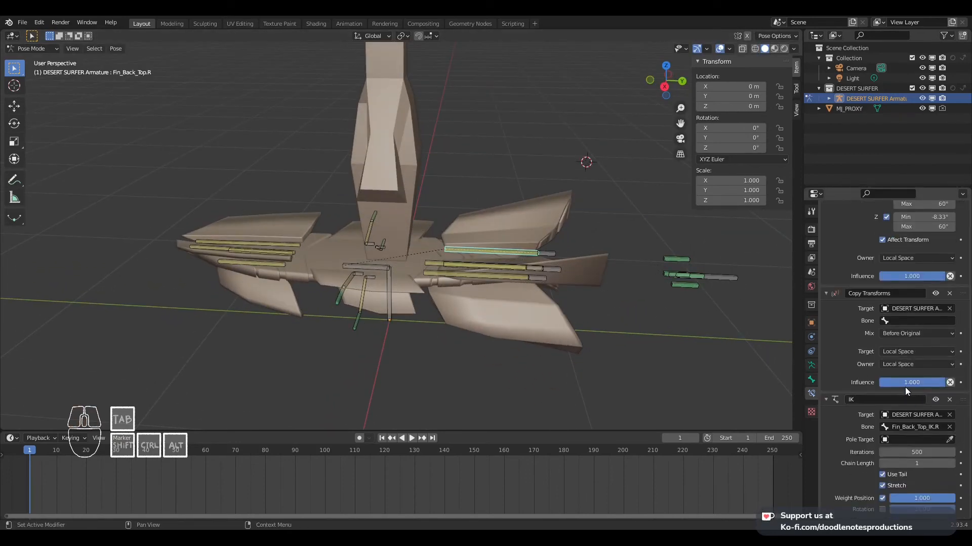
pyautogui.scroll(-1, 906, 390)
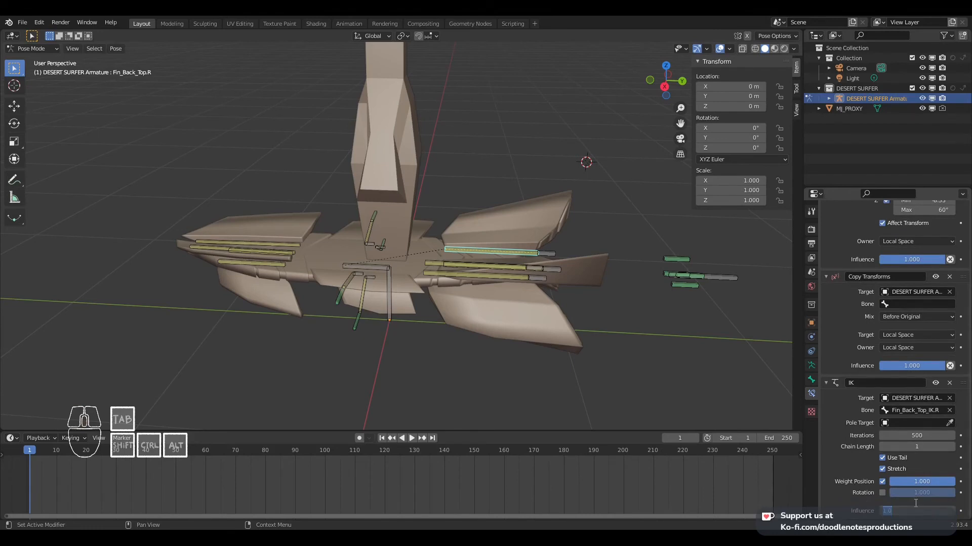
# Set the IK constraint influence to 0.5 on the Fin_Back_Bottom.R, Fin_Back_Top.L and Fin_Back_Bottom.L bones
pyautogui.moveTo(536, 288); pyautogui.dragTo(493, 247, button='middle')
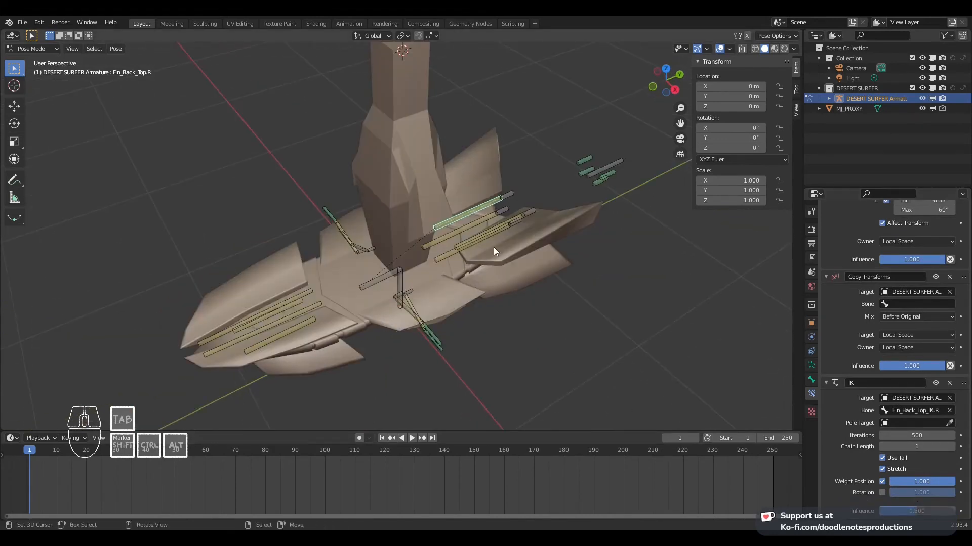
pyautogui.click(477, 220)
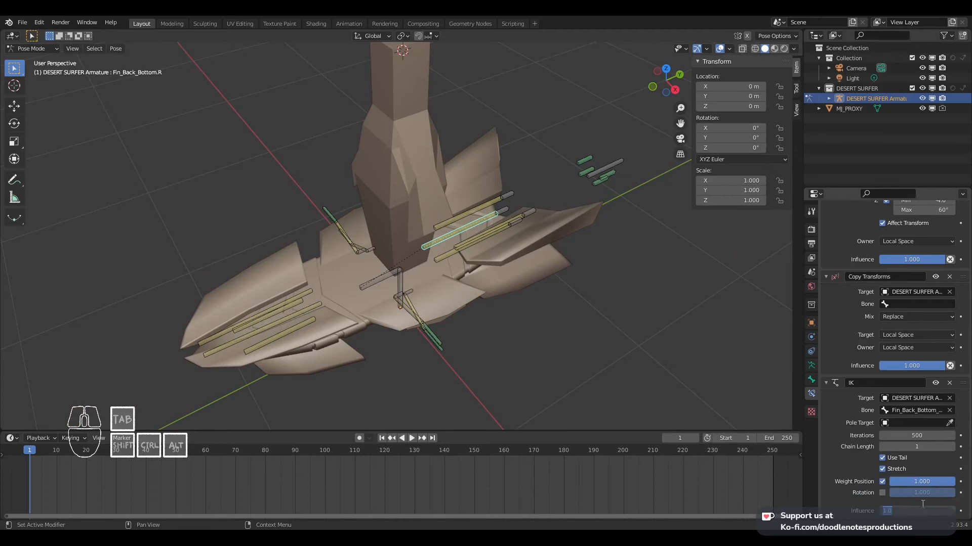
pyautogui.click(487, 231)
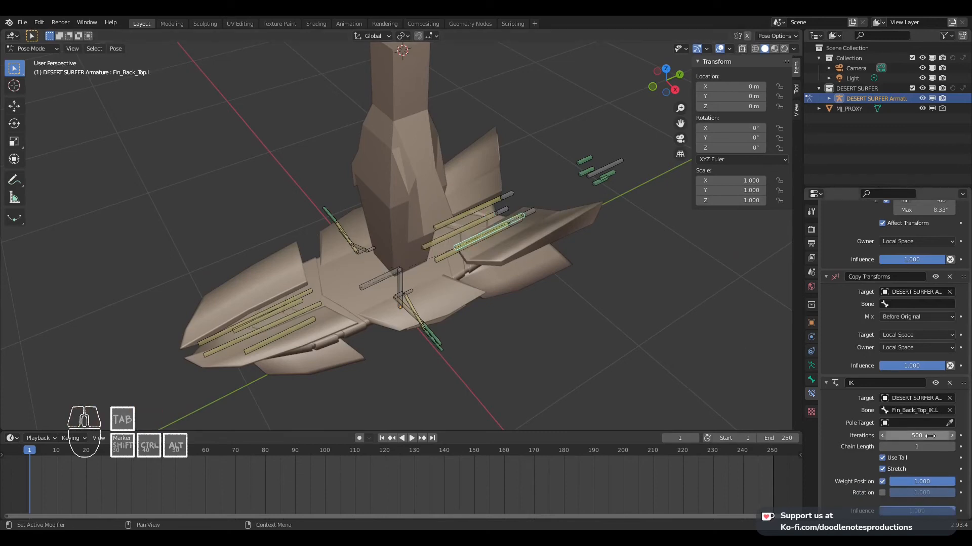
pyautogui.click(920, 508)
pyautogui.press('BackSpace')
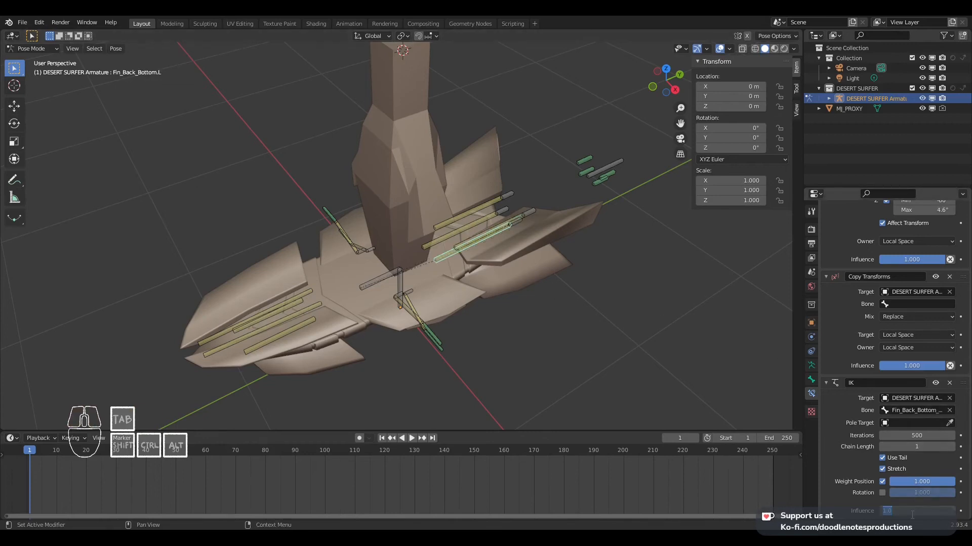
pyautogui.write('.5')
pyautogui.press('Return')
# Select the Main Thrusters bone and try moving it along the Y axis to test the back fins
pyautogui.moveTo(606, 323); pyautogui.dragTo(527, 206, button='middle')
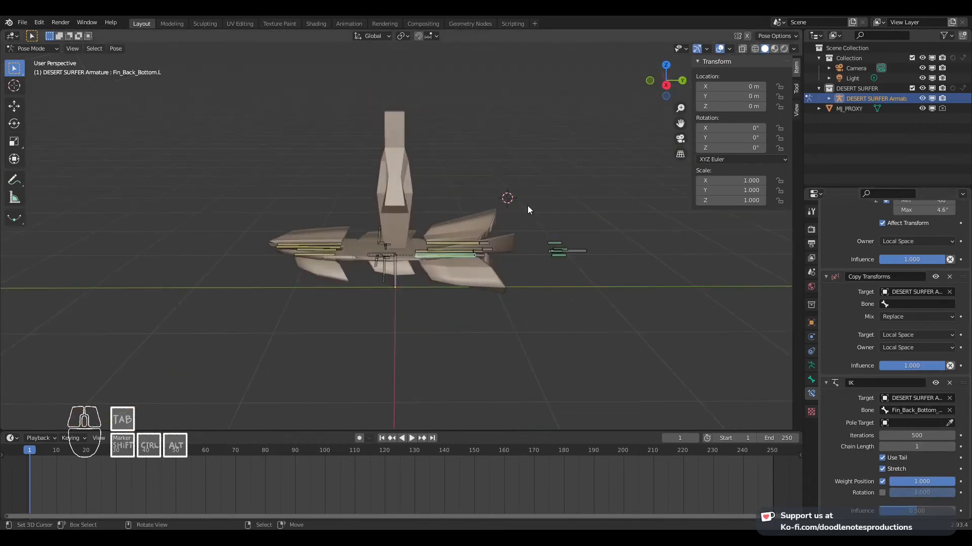
pyautogui.rightClick(594, 259)
pyautogui.press('g')
pyautogui.press('y')
pyautogui.rightClick(540, 258)
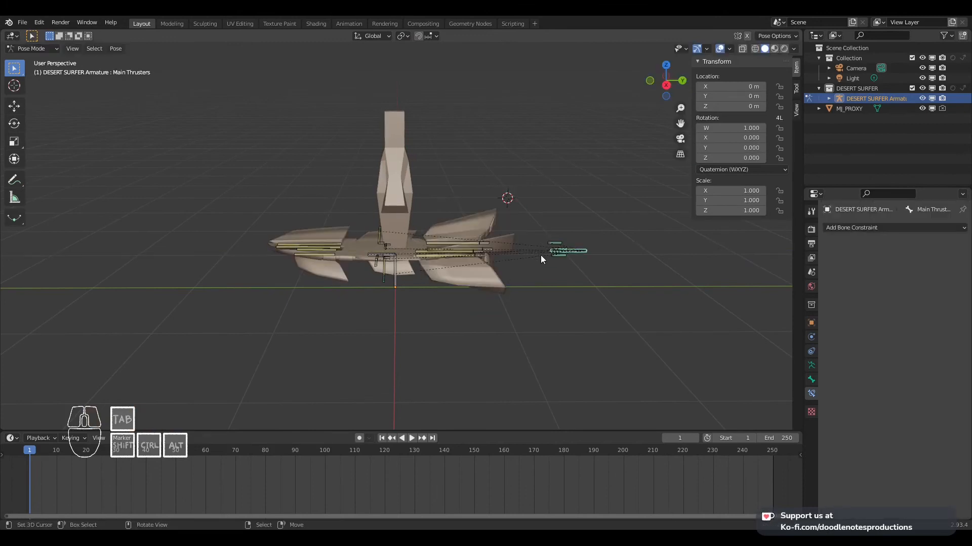
# Try moving the Main Thrusters bone along the Y axis and vertically in the right side view to test the fins
pyautogui.press('KP_3')
pyautogui.press('g')
pyautogui.press('y')
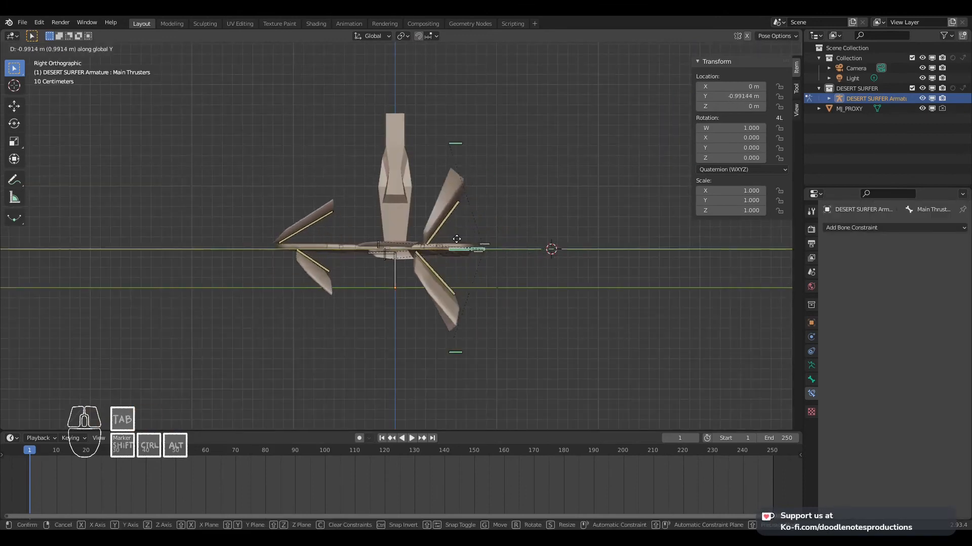
pyautogui.rightClick(581, 255)
pyautogui.rightClick(565, 241)
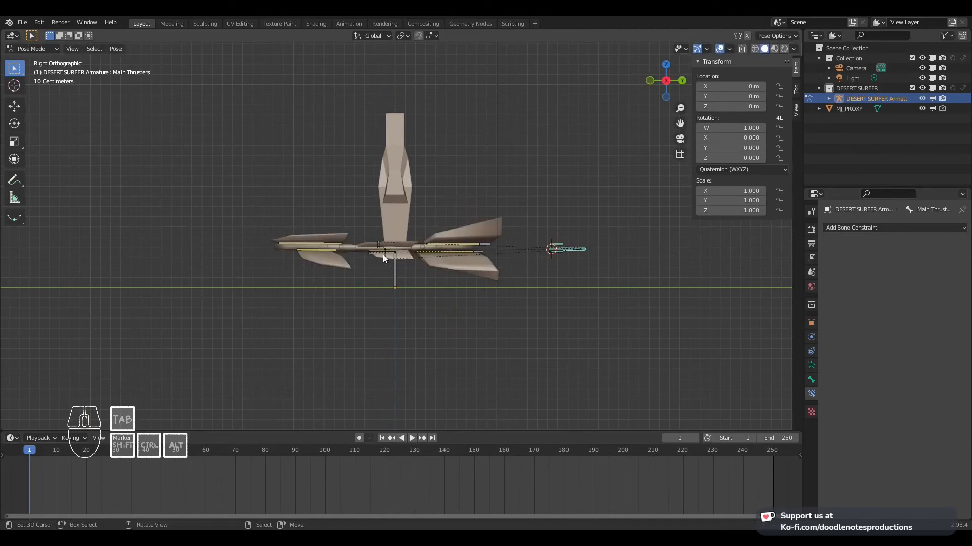
pyautogui.press('g')
pyautogui.press('y')
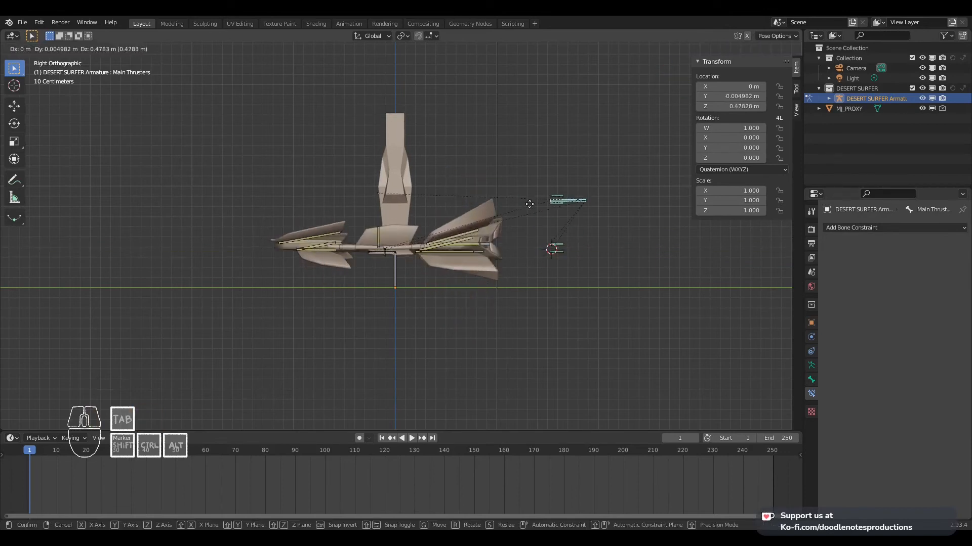
pyautogui.rightClick(525, 241)
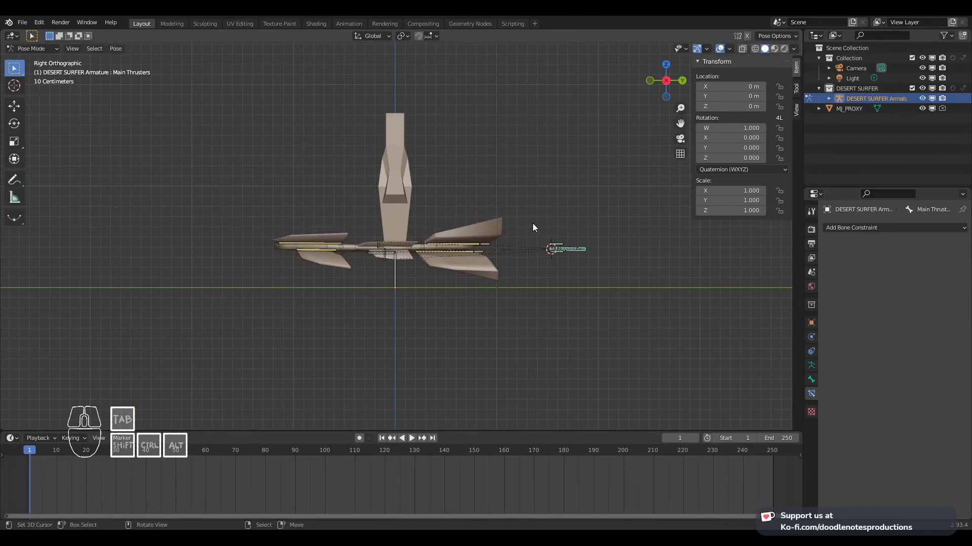
# Try moving the Main Thrusters bone sideways in the top view and freely in the side view to check the fin response
pyautogui.press('KP_7')
pyautogui.press('g')
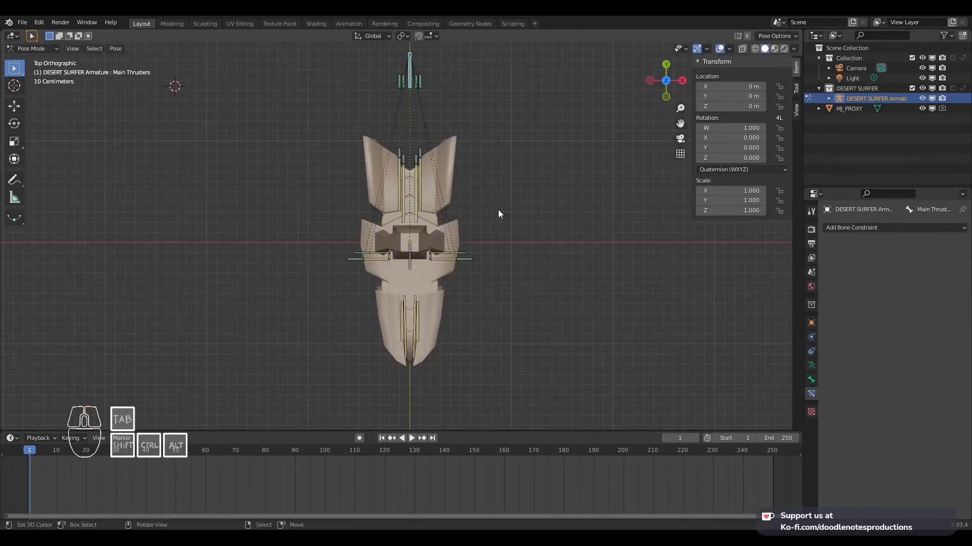
pyautogui.press('Escape')
pyautogui.press('g')
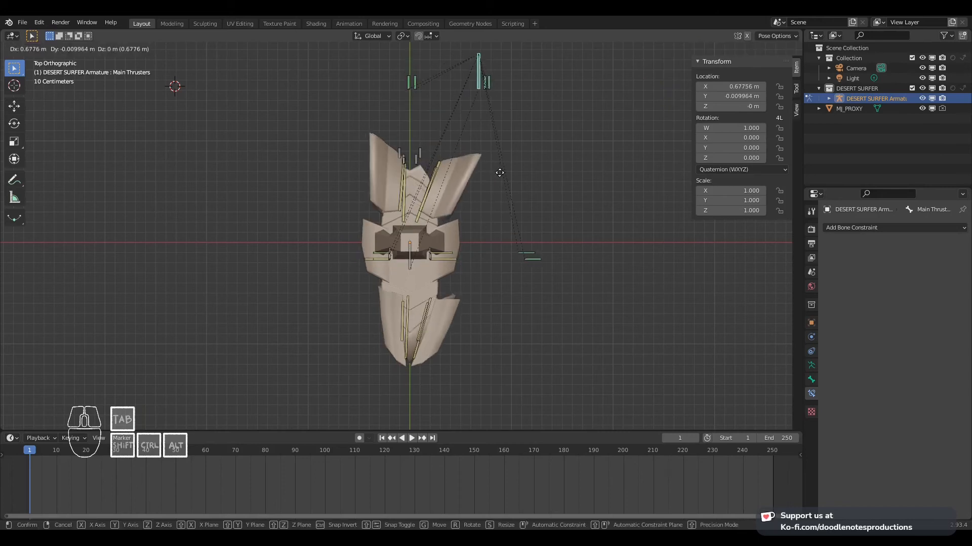
pyautogui.rightClick(499, 172)
pyautogui.press('g')
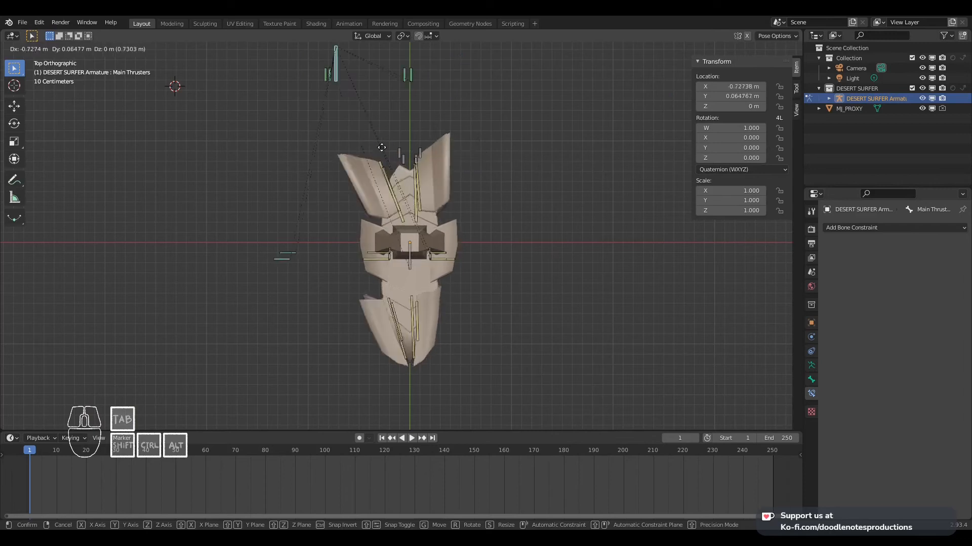
pyautogui.press('KP_3')
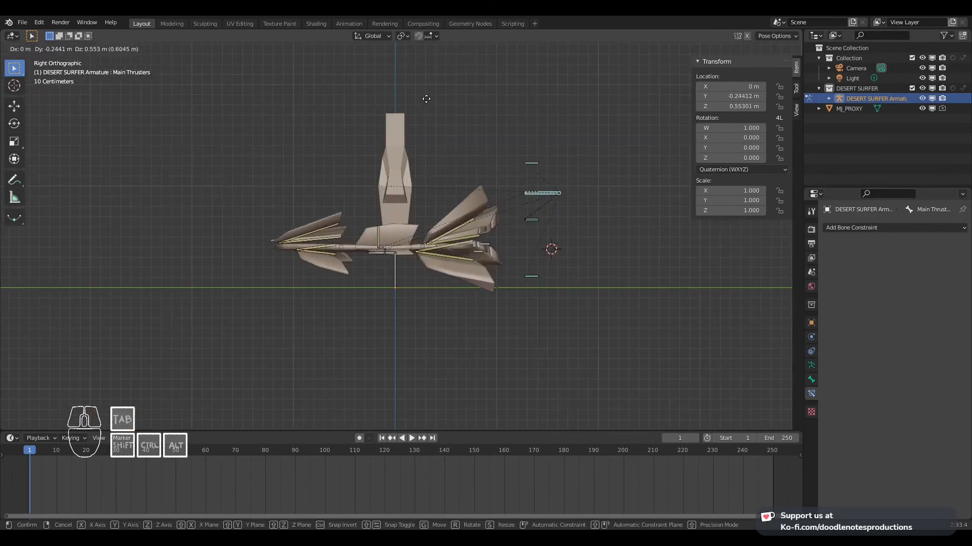
pyautogui.rightClick(434, 137)
# Hide bone layers 31 and 32, leaving layers 1, 2 and 17 visible, and save the file
pyautogui.scroll(3, 478, 235)
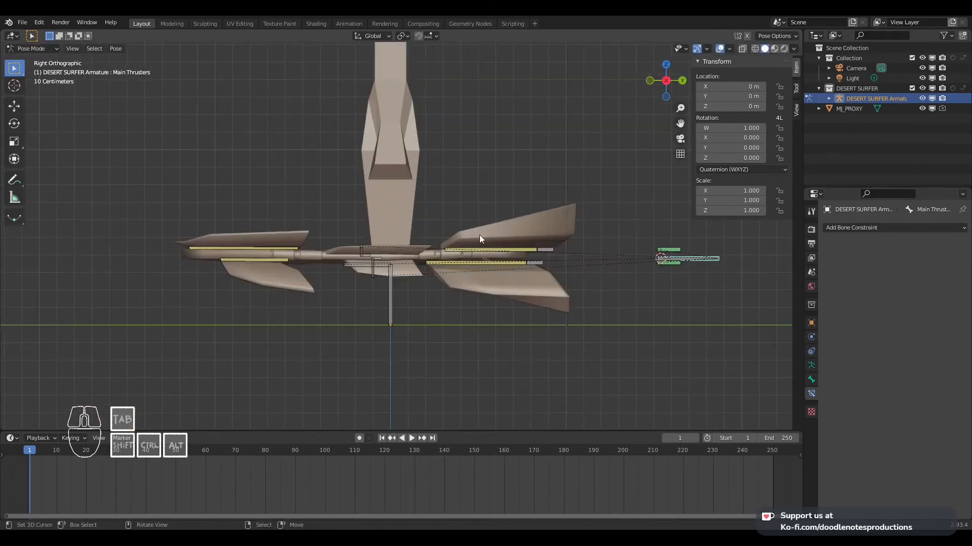
pyautogui.click(811, 365)
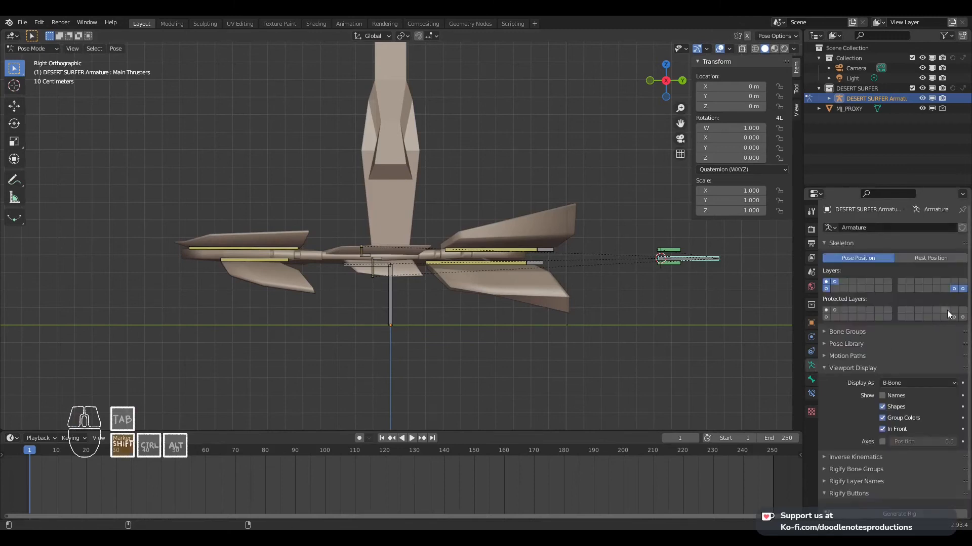
pyautogui.hotkey('ctrl', 's')
pyautogui.moveTo(469, 263)
pyautogui.mouseDown(button='middle')
pyautogui.moveTo(411, 210)
pyautogui.moveTo(488, 250)
pyautogui.moveTo(478, 226)
pyautogui.moveTo(415, 241)
pyautogui.moveTo(487, 198)
pyautogui.moveTo(458, 220)
pyautogui.moveTo(487, 239)
pyautogui.moveTo(467, 218)
pyautogui.mouseUp(button='middle')
# Snap the 3D cursor to the Main Thrusters bone and switch the armature to Object Mode
pyautogui.click(355, 206)
pyautogui.click(526, 80)
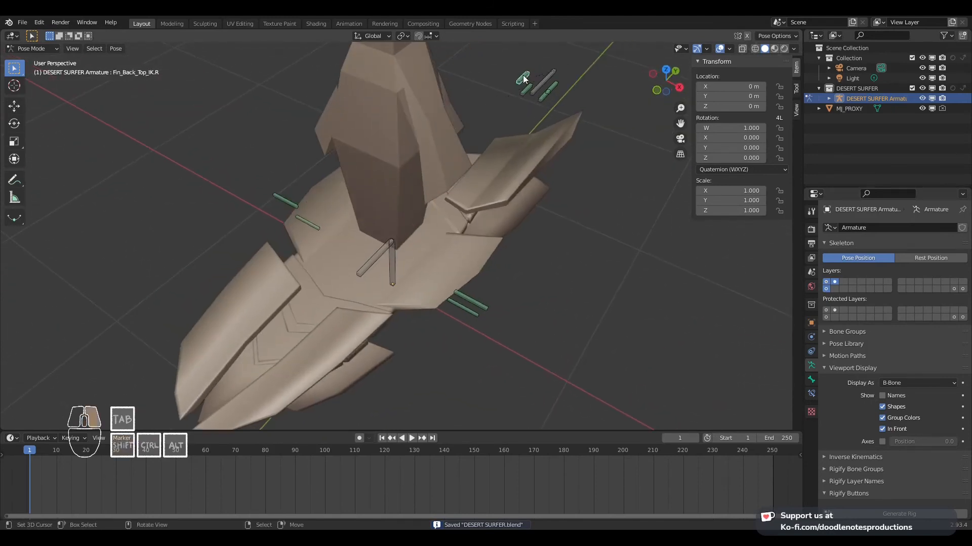
pyautogui.click(545, 99)
pyautogui.moveTo(545, 98); pyautogui.dragTo(541, 191, button='middle')
pyautogui.click(550, 203)
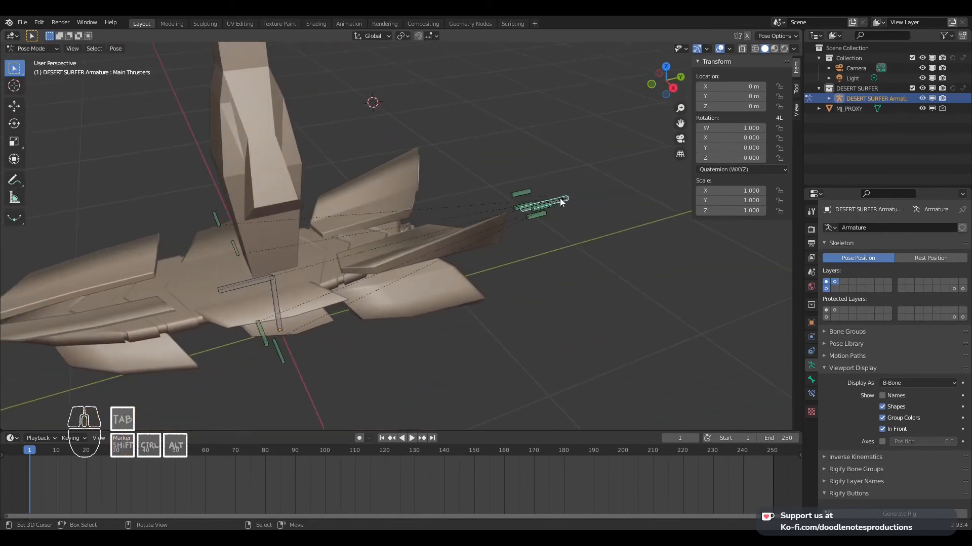
pyautogui.hotkey('shift', 's')
pyautogui.click(557, 254)
pyautogui.moveTo(557, 256); pyautogui.dragTo(529, 261, button='middle')
pyautogui.keyDown('shift'); pyautogui.moveTo(444, 221); pyautogui.dragTo(602, 210, button='middle'); pyautogui.keyUp('shift')
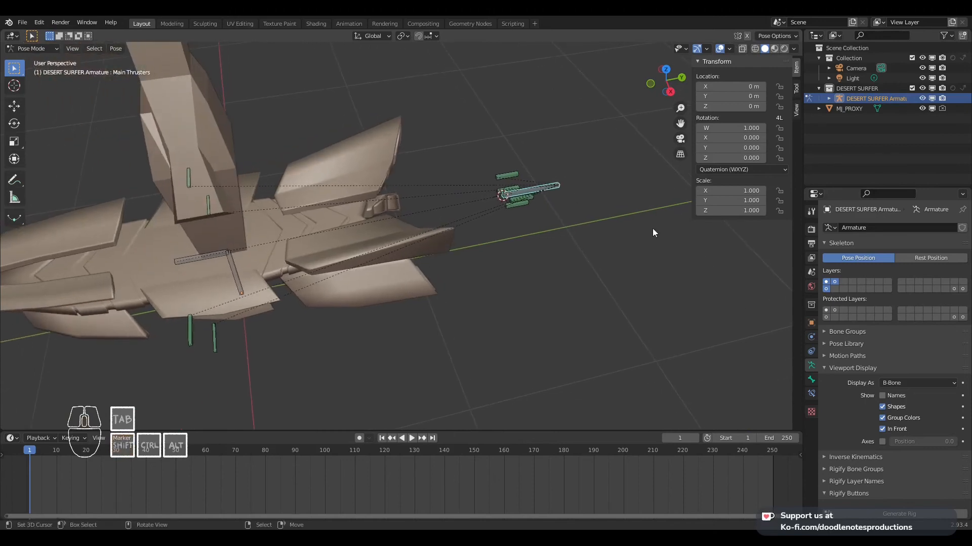
pyautogui.hotkey('ctrl', 'Tab')
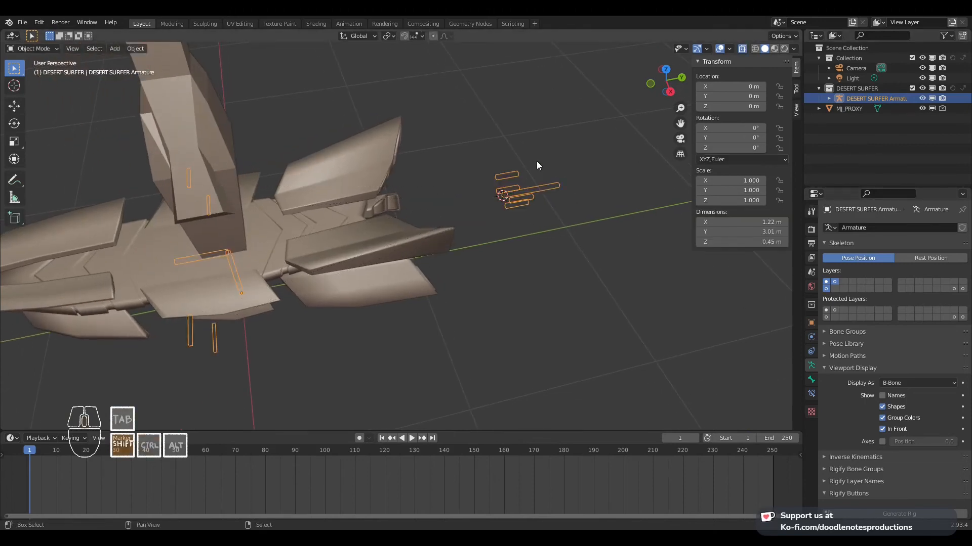
# Try a Plain Axes empty and a Single Arrow empty at the 3D cursor, undoing each one
pyautogui.hotkey('shift', 'a')
pyautogui.moveTo(536, 161)
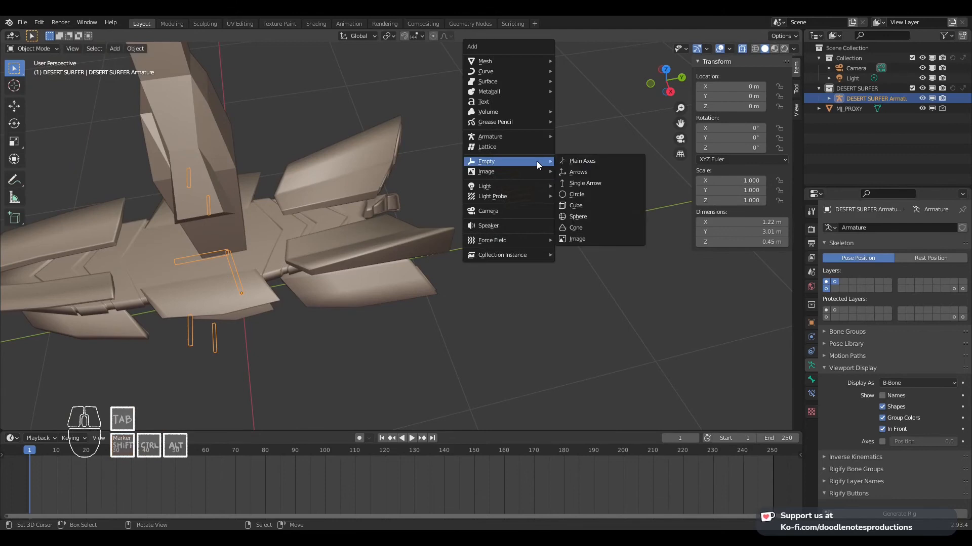
pyautogui.click(579, 159)
pyautogui.moveTo(578, 158); pyautogui.dragTo(533, 140, button='middle')
pyautogui.hotkey('ctrl', 'z')
pyautogui.hotkey('shift', 'a')
pyautogui.moveTo(536, 141)
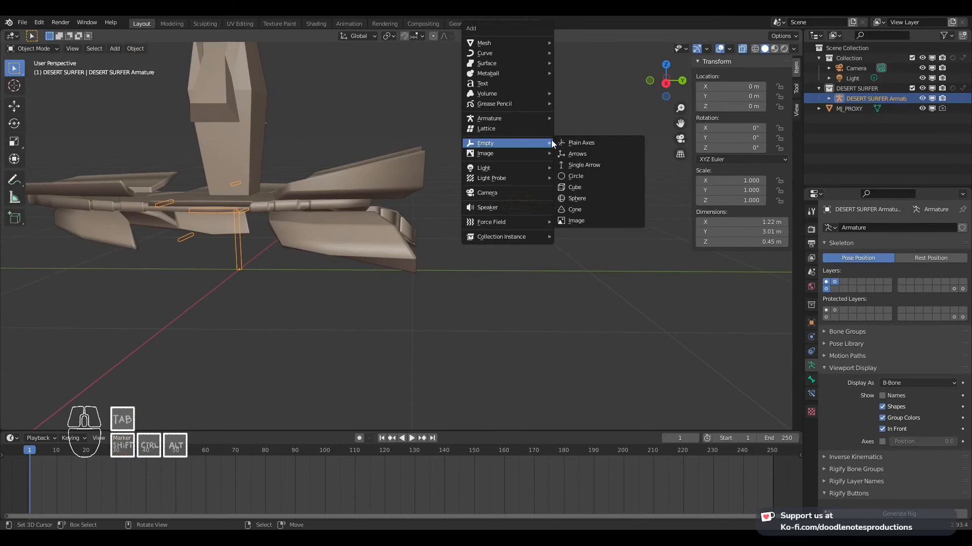
pyautogui.click(587, 165)
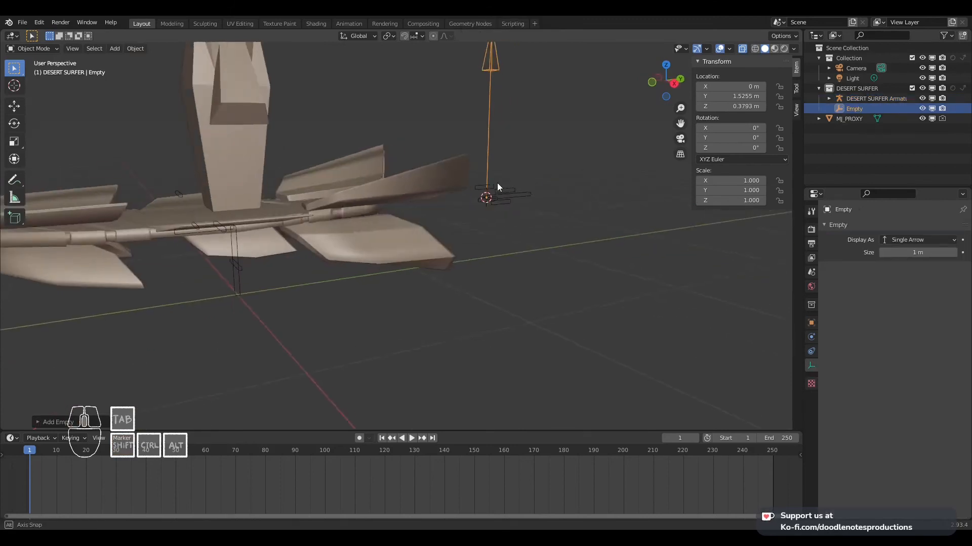
pyautogui.moveTo(497, 183); pyautogui.dragTo(509, 210, button='middle')
pyautogui.hotkey('ctrl', 'z')
# Add a Cone empty at the 3D cursor and check it against the surfer in the right side view
pyautogui.hotkey('shift', 'a')
pyautogui.moveTo(524, 182)
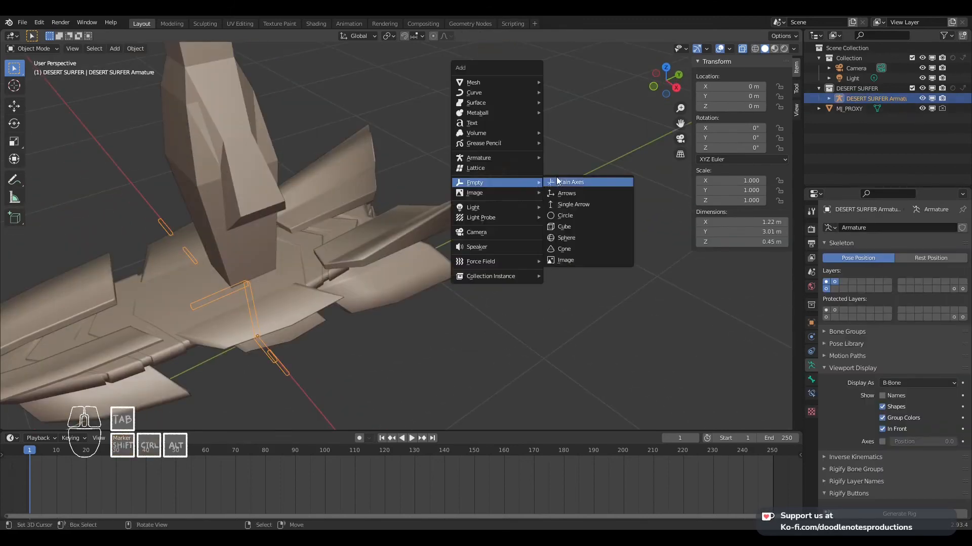
pyautogui.click(564, 248)
pyautogui.moveTo(563, 248); pyautogui.dragTo(509, 180, button='middle')
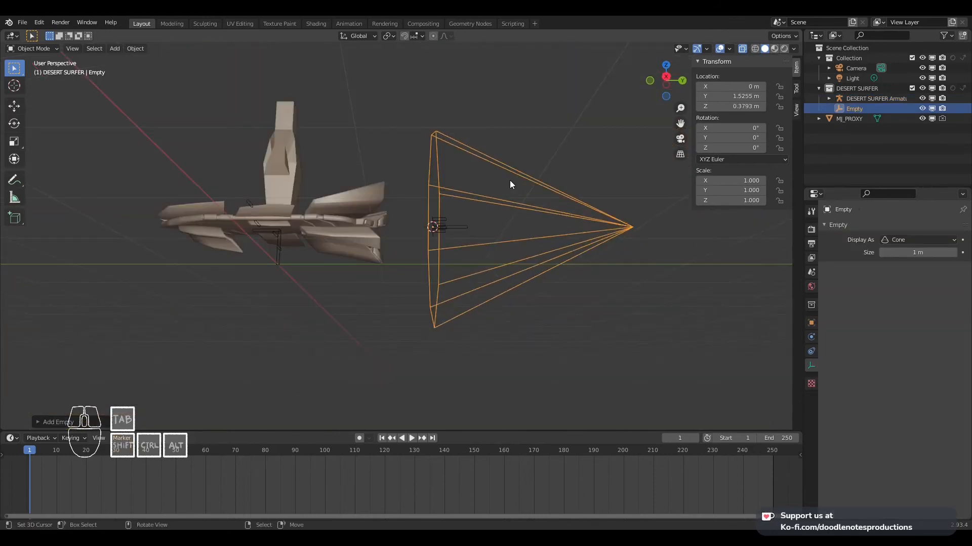
pyautogui.press('KP_1')
pyautogui.press('KP_3')
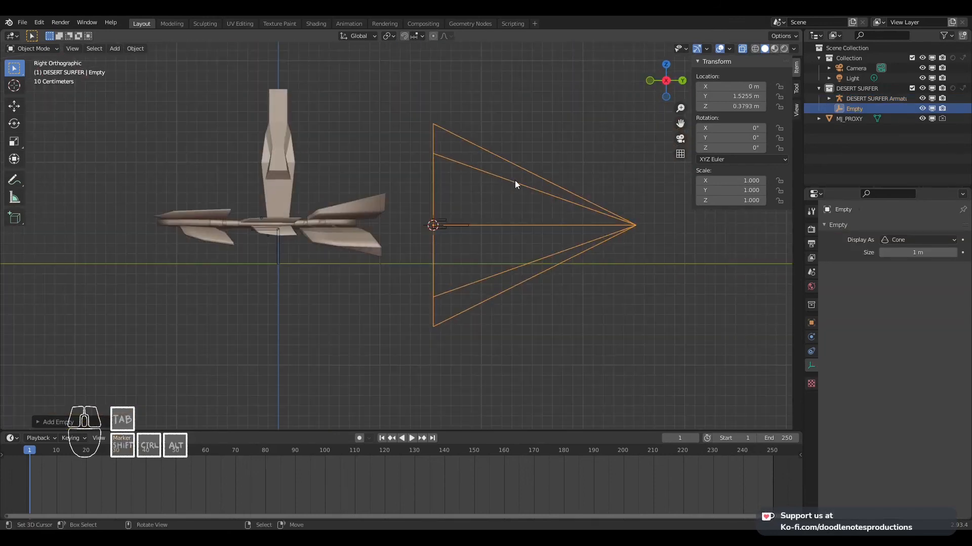
# Try display sizes of 0.5 m and 0.4 m for the cone empty
pyautogui.click(899, 250)
pyautogui.write('.5')
pyautogui.press('Return')
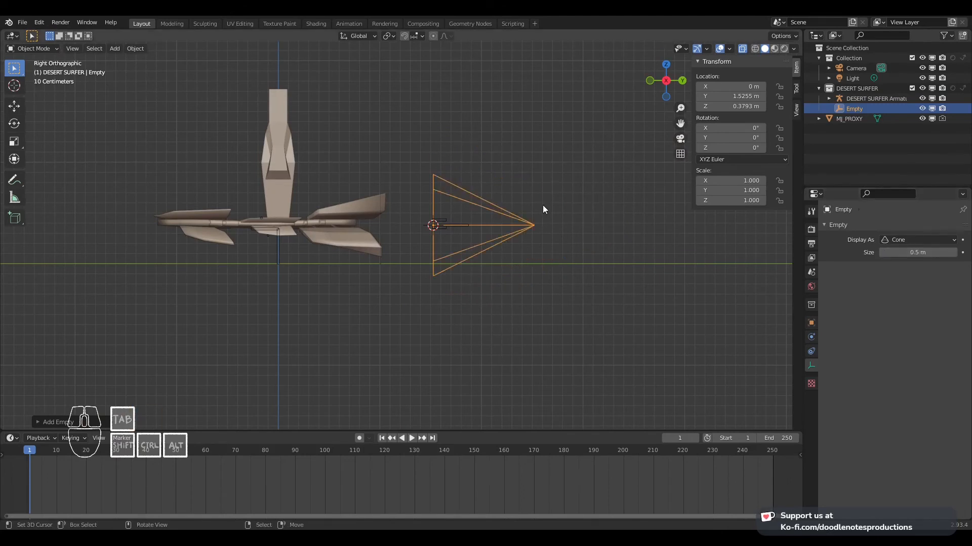
pyautogui.scroll(2, 533, 205)
pyautogui.click(911, 250)
pyautogui.write('.4')
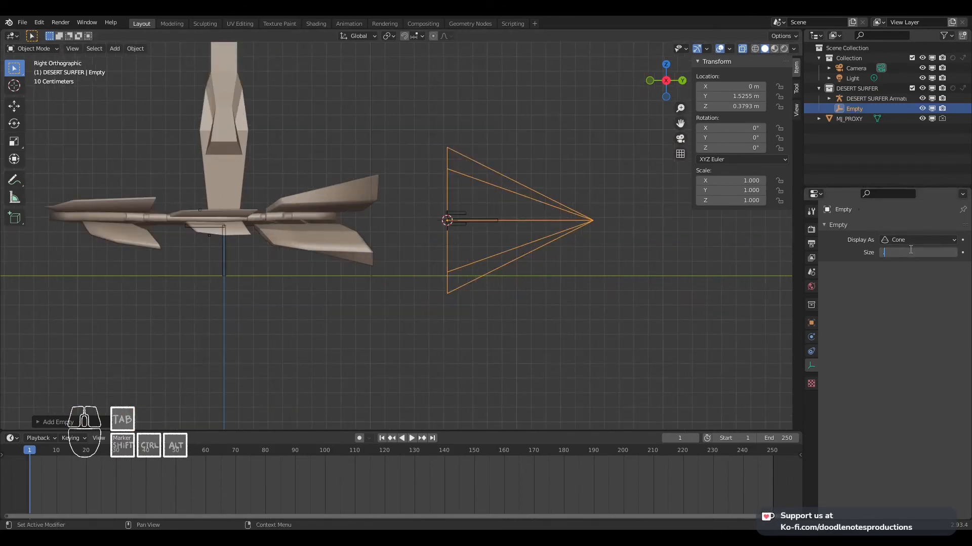
pyautogui.press('Return')
# Set the cone empty's display size to 0.3 m and save the file
pyautogui.click(910, 252)
pyautogui.write('.')
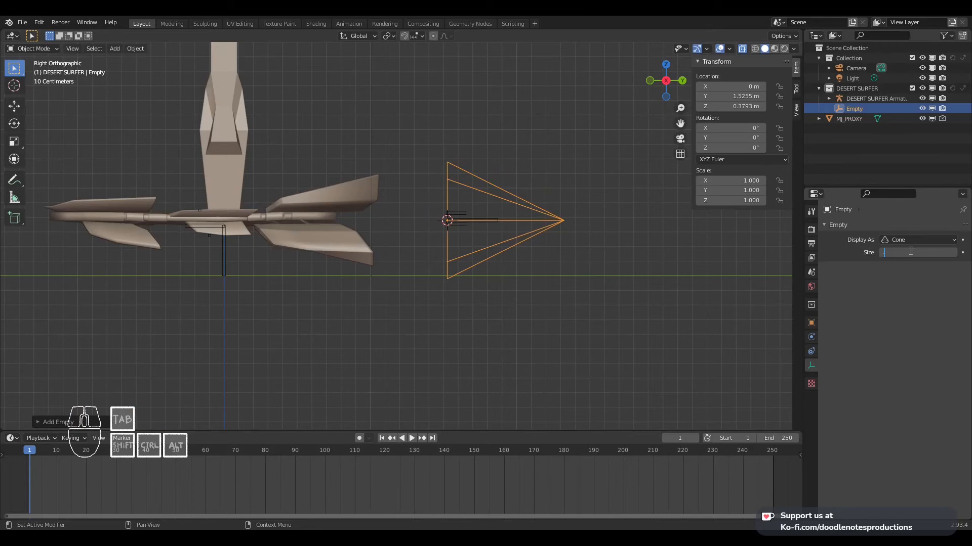
pyautogui.write('3')
pyautogui.press('Return')
pyautogui.hotkey('ctrl', 's')
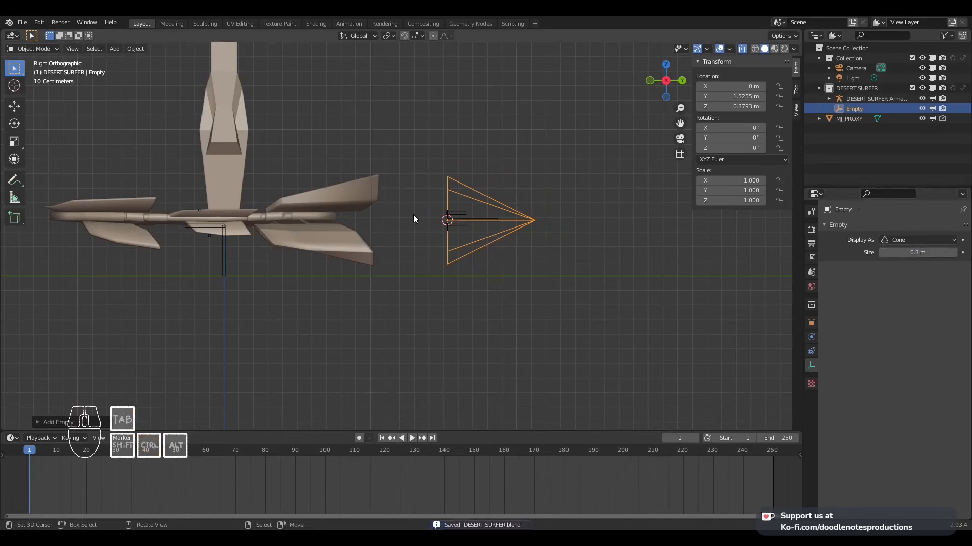
# Select the DESERT SURFER armature and enter Pose Mode with the Main Thrusters bone active
pyautogui.moveTo(360, 245); pyautogui.dragTo(475, 245, button='middle')
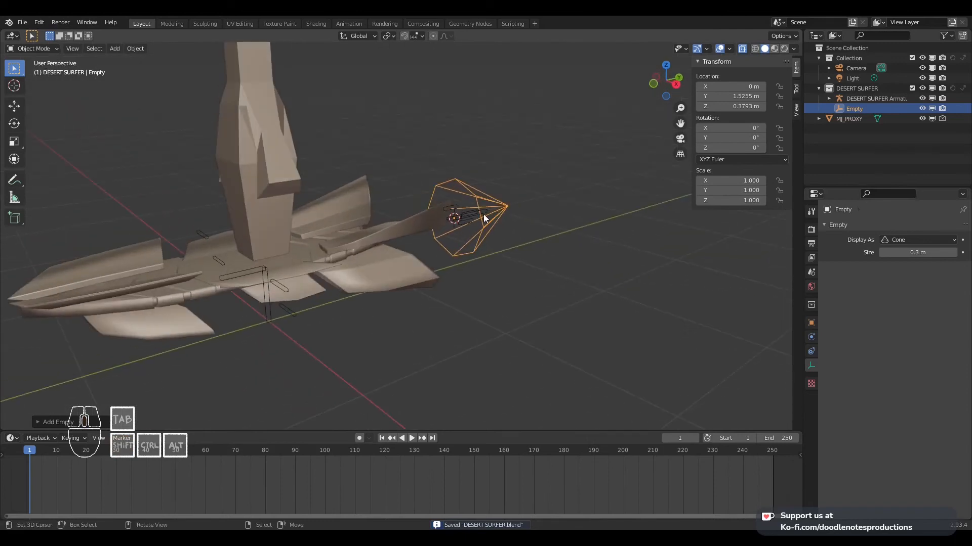
pyautogui.keyDown('shift'); pyautogui.moveTo(500, 208); pyautogui.dragTo(454, 257, button='middle'); pyautogui.keyUp('shift')
pyautogui.rightClick(486, 194)
pyautogui.scroll(2, 514, 194)
pyautogui.keyDown('shift'); pyautogui.moveTo(518, 193); pyautogui.dragTo(487, 217, button='middle'); pyautogui.keyUp('shift')
pyautogui.hotkey('ctrl', 'Tab')
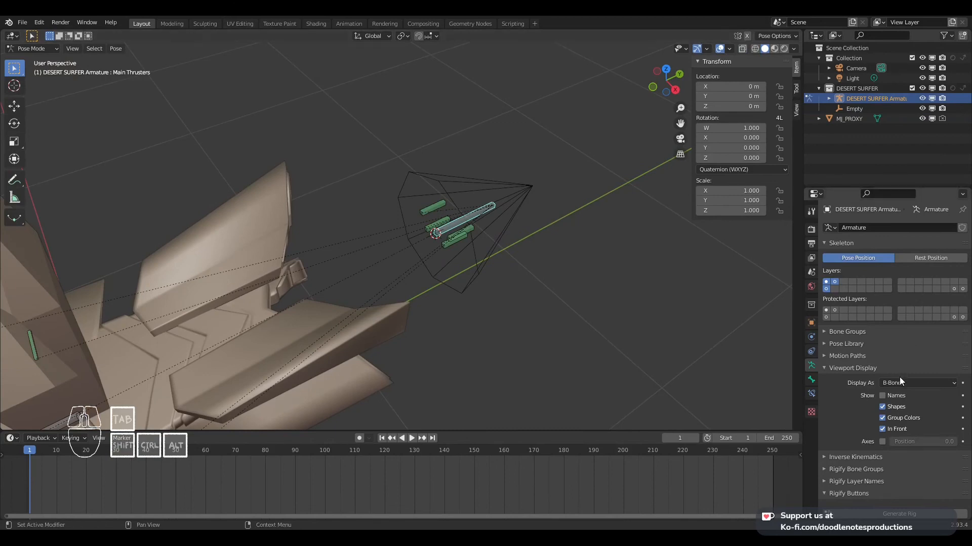
# Expand the Main Thrusters bone's Viewport Display settings and look through the objects available as its custom shape
pyautogui.scroll(-2, 860, 424)
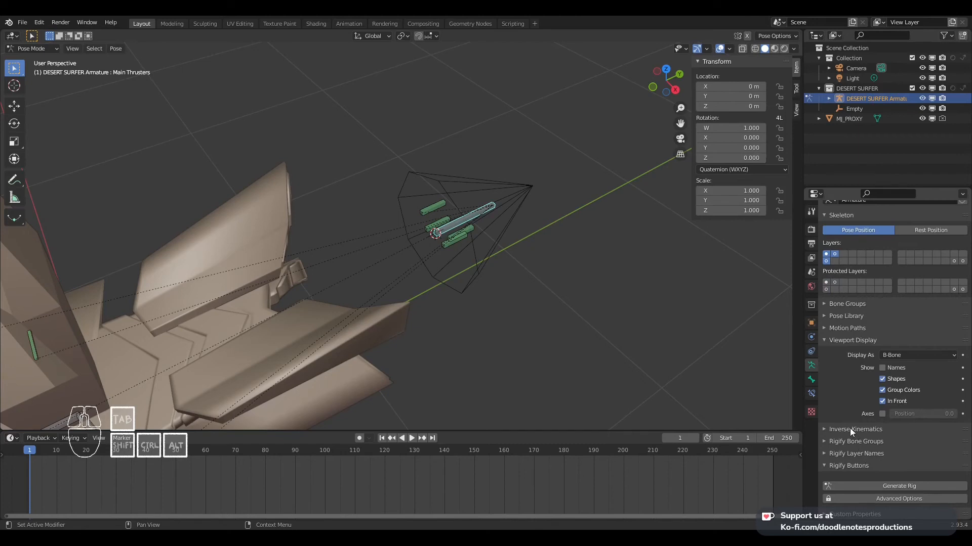
pyautogui.click(810, 378)
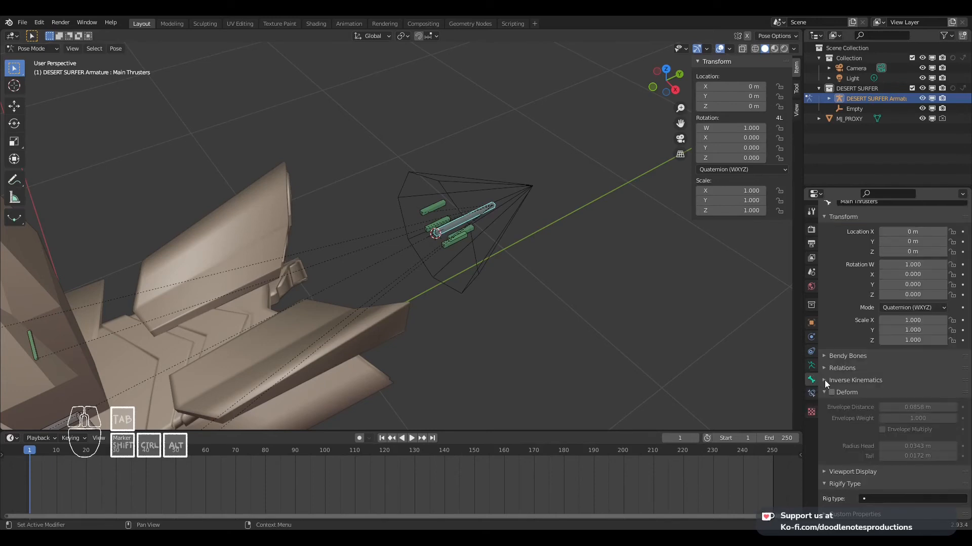
pyautogui.click(848, 471)
pyautogui.scroll(-5, 848, 469)
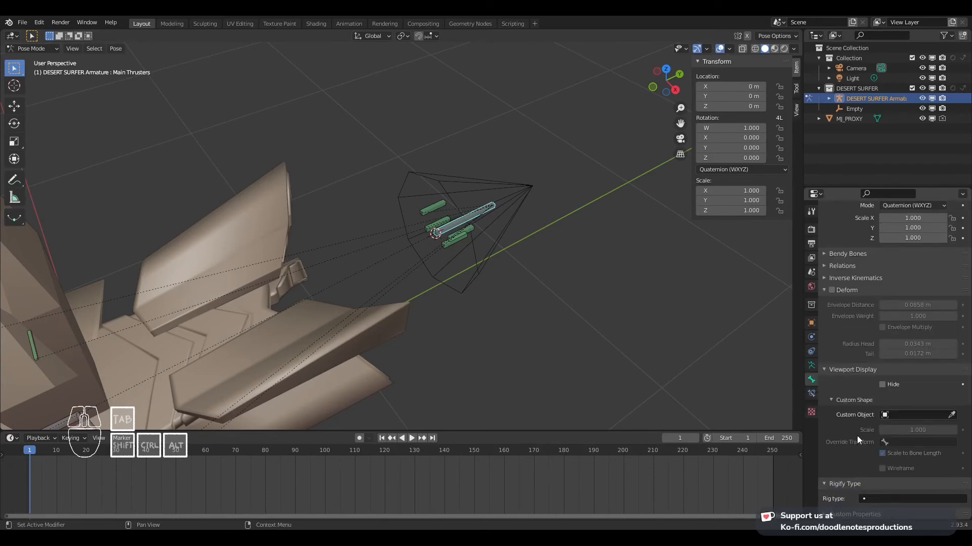
pyautogui.click(899, 415)
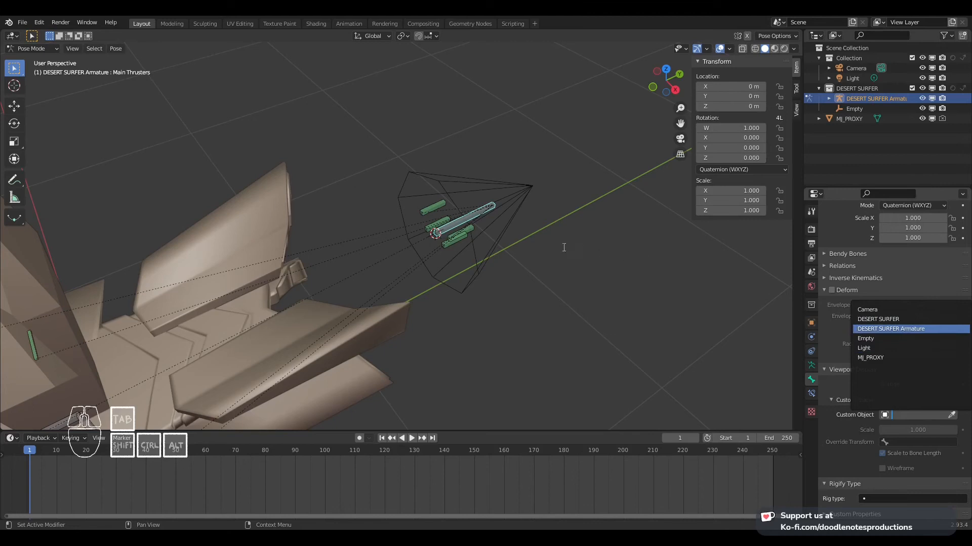
pyautogui.press('Escape')
# Return to Object Mode and rename the cone-shaped empty as Cone
pyautogui.rightClick(513, 185)
pyautogui.press('Tab')
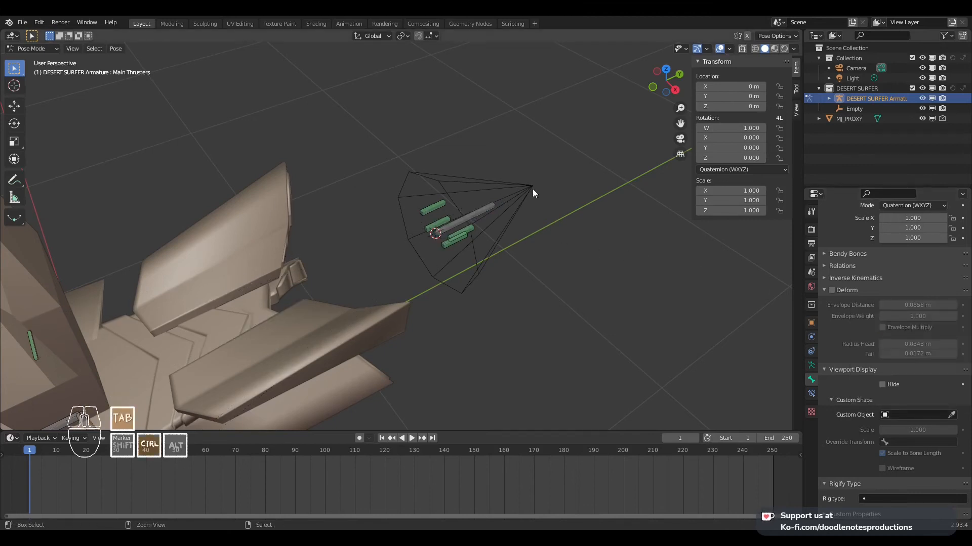
pyautogui.rightClick(525, 190)
pyautogui.press('Tab')
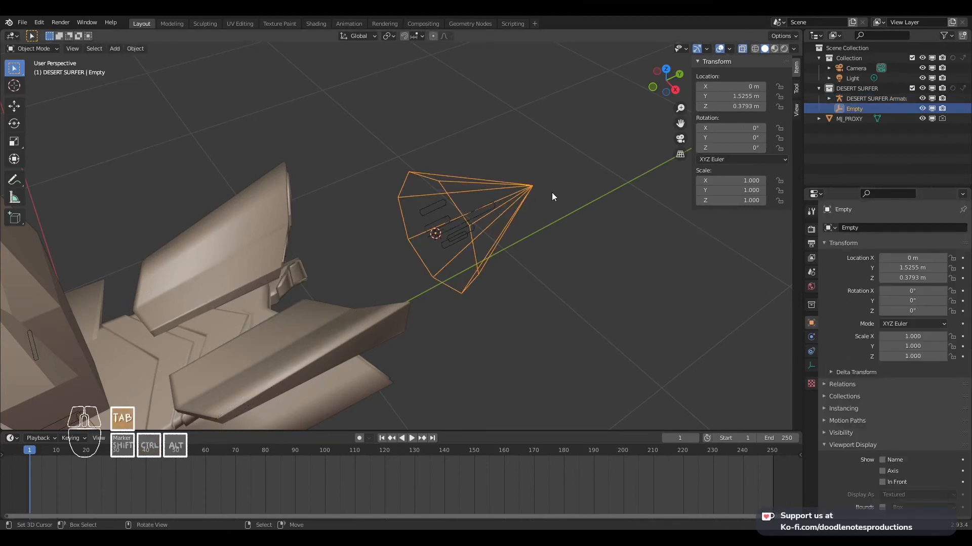
pyautogui.press('F2')
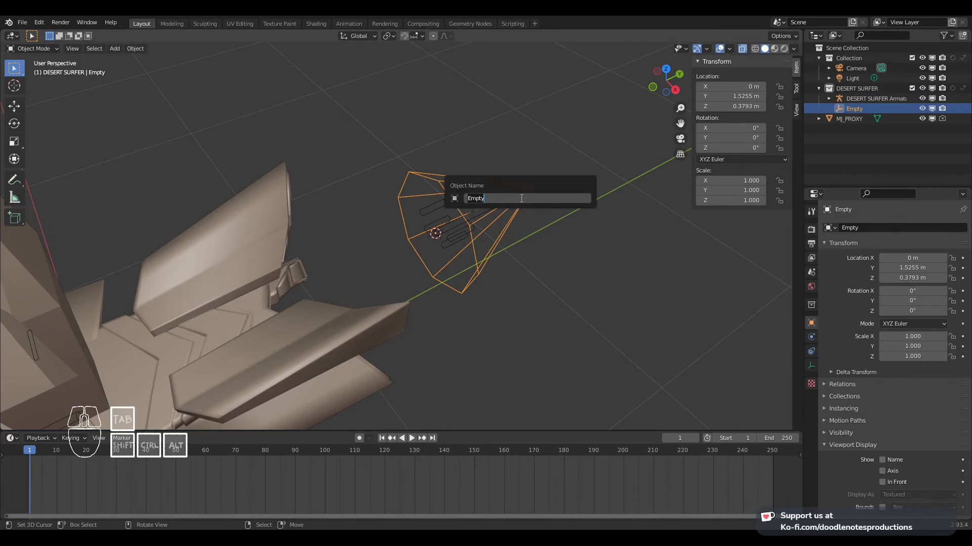
pyautogui.write('Cone')
pyautogui.press('Return')
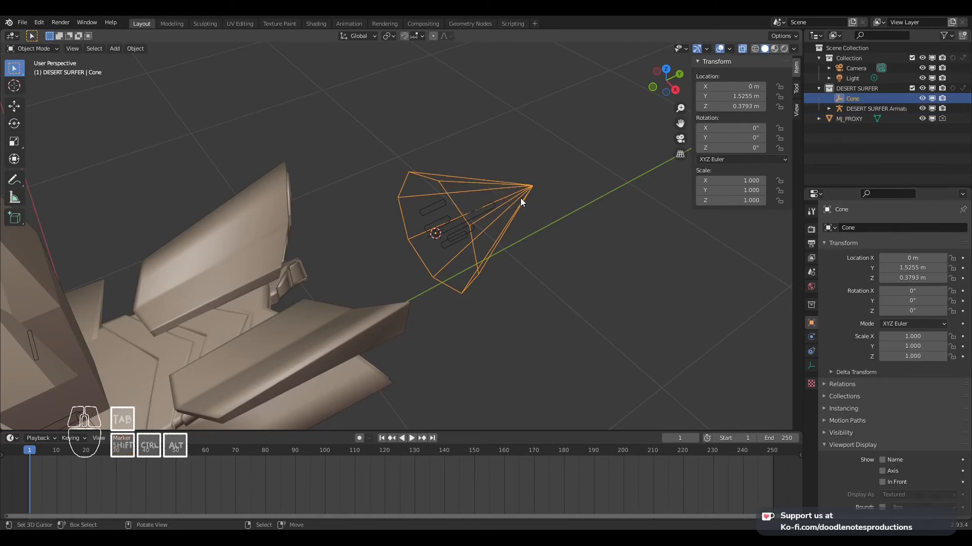
# Put the DESERT SURFER armature in Pose Mode and assign the Cone empty as the Main Thrusters bone's custom shape
pyautogui.click(479, 211)
pyautogui.hotkey('ctrl', 'Tab')
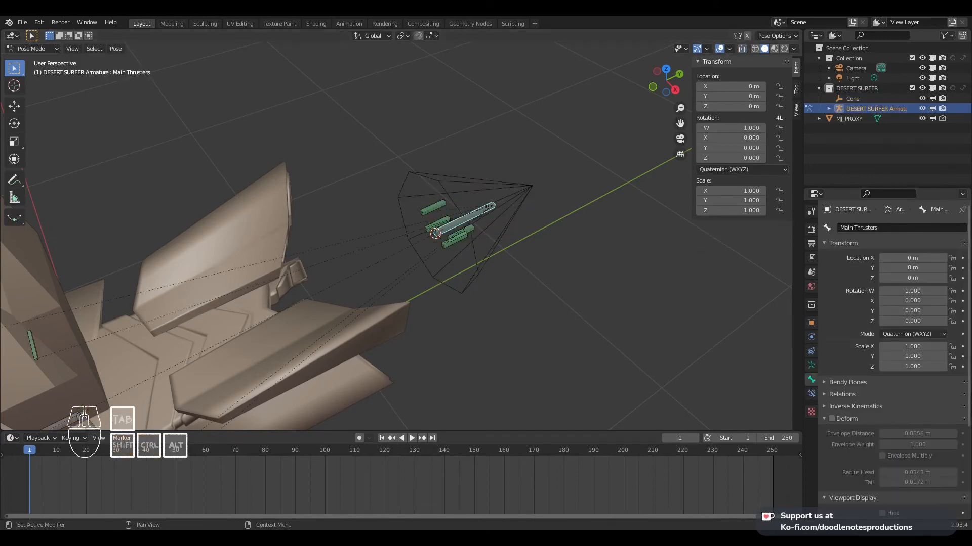
pyautogui.scroll(-4, 869, 490)
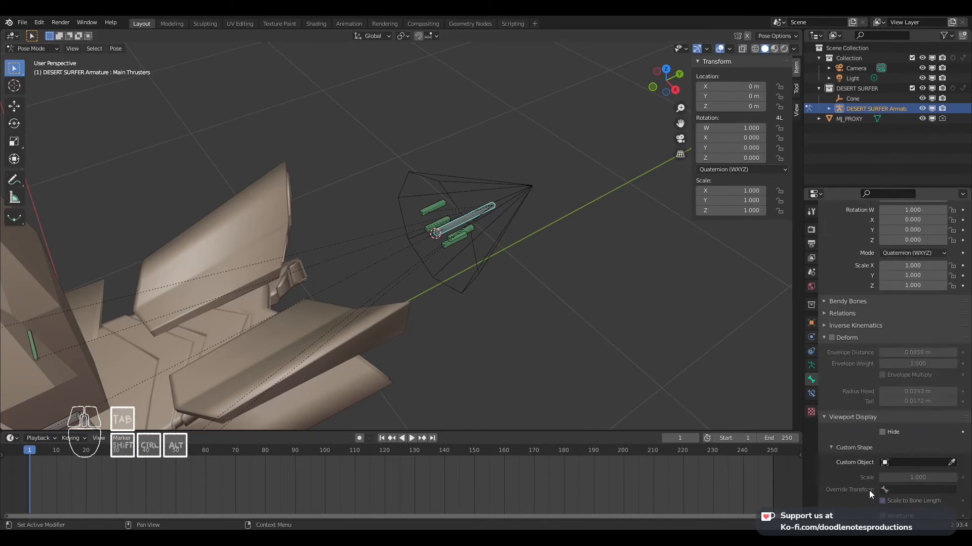
pyautogui.click(903, 462)
pyautogui.click(876, 366)
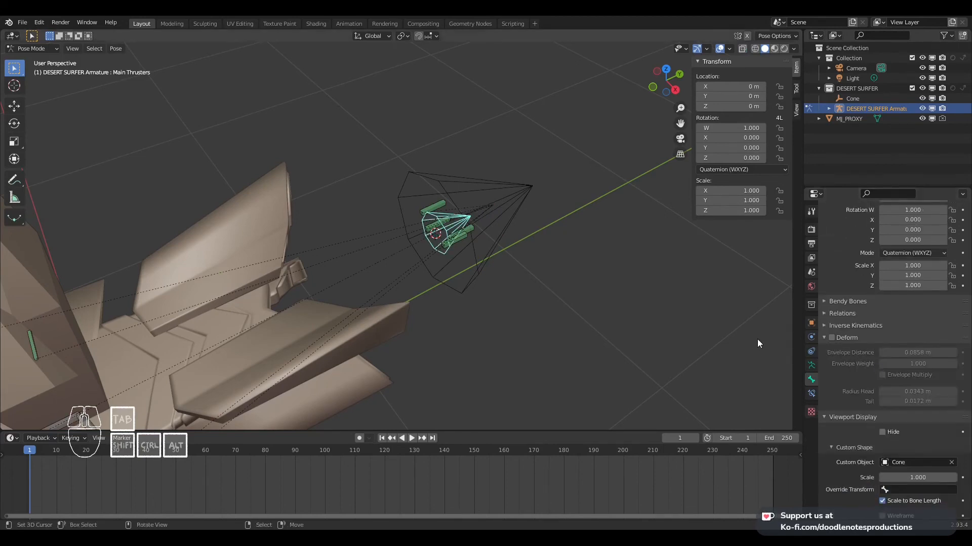
pyautogui.moveTo(757, 339); pyautogui.dragTo(583, 223, button='middle')
# Turn off Scale to Bone Length for the Main Thrusters bone's custom shape and check the cone from the side
pyautogui.scroll(-2, 891, 471)
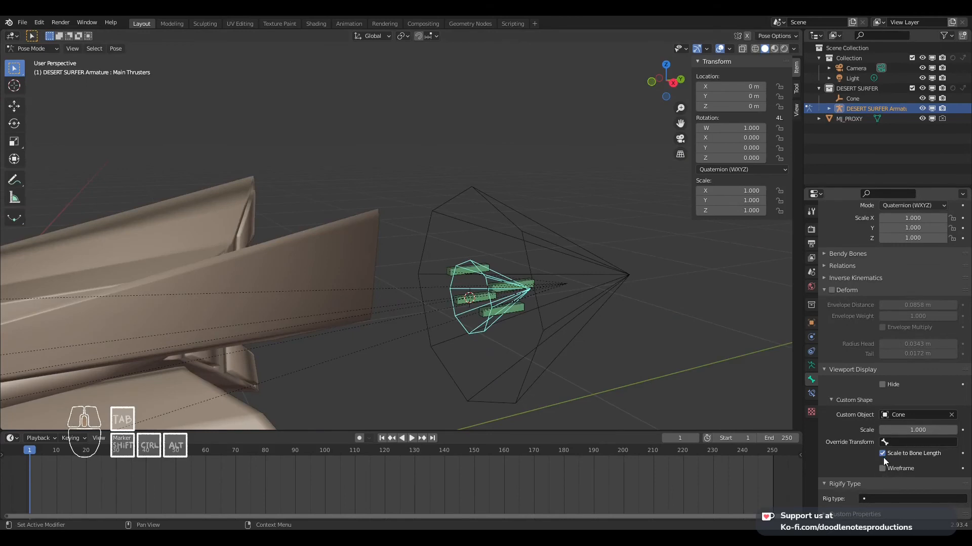
pyautogui.click(882, 454)
pyautogui.moveTo(598, 351); pyautogui.dragTo(622, 365, button='middle')
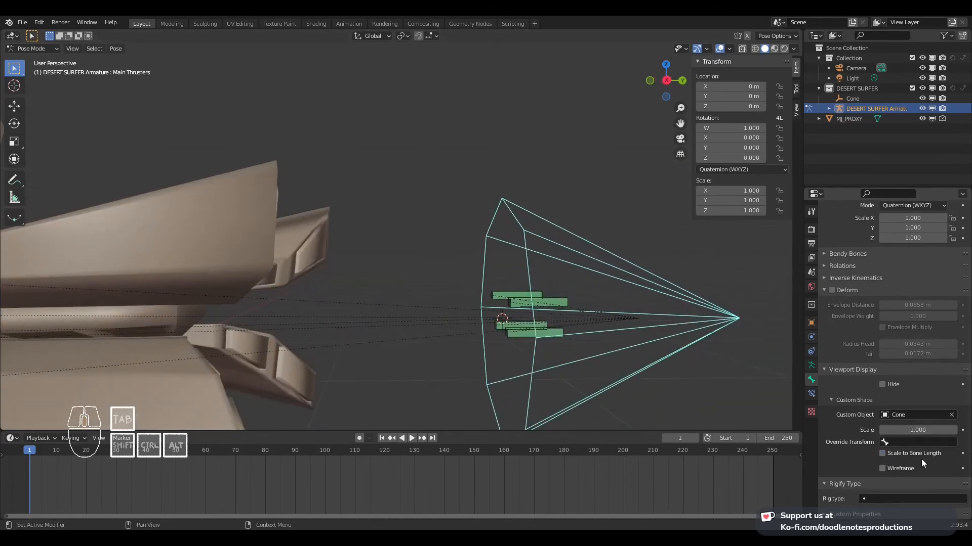
pyautogui.keyDown('shift'); pyautogui.moveTo(622, 331); pyautogui.dragTo(601, 284, button='middle'); pyautogui.keyUp('shift')
pyautogui.scroll(-4, 563, 253)
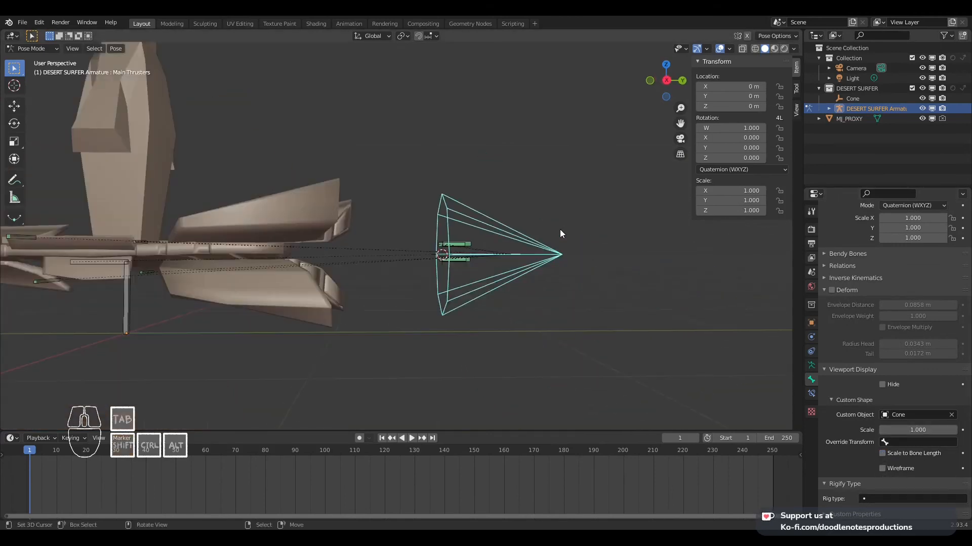
pyautogui.press('KP_3')
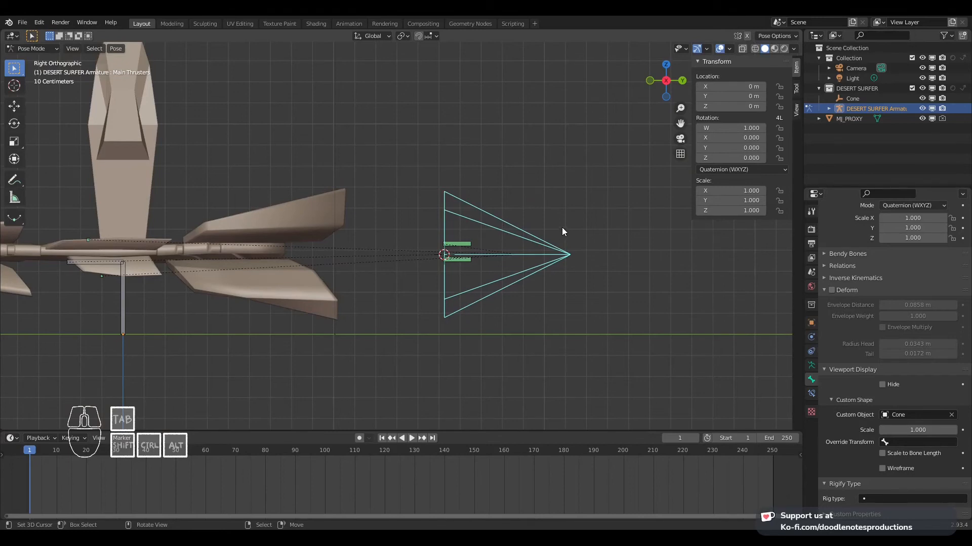
pyautogui.moveTo(563, 227); pyautogui.dragTo(423, 267, button='middle')
# Select the Fin_Back_Top_IK.R bone, return to Object Mode and add a sphere empty at the 3D cursor
pyautogui.click(439, 239)
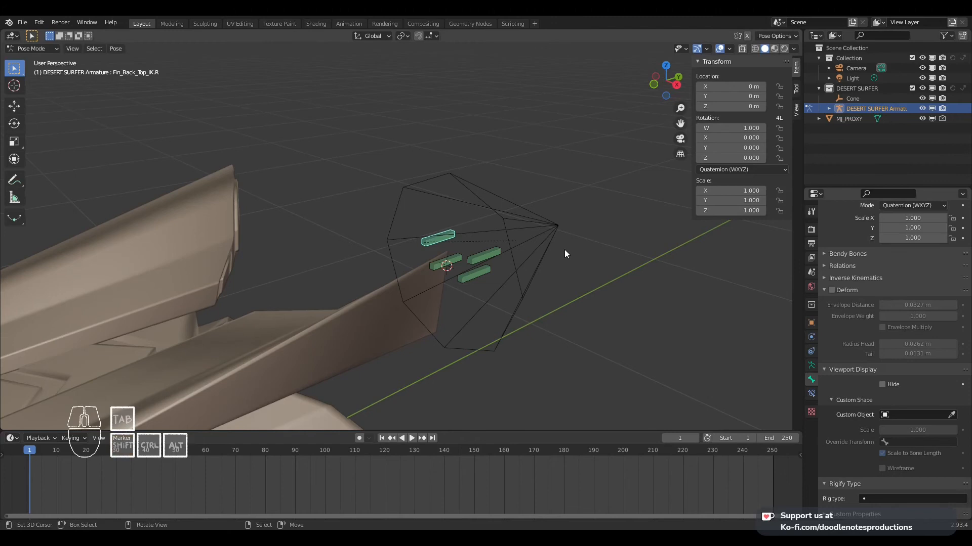
pyautogui.hotkey('ctrl', 'Tab')
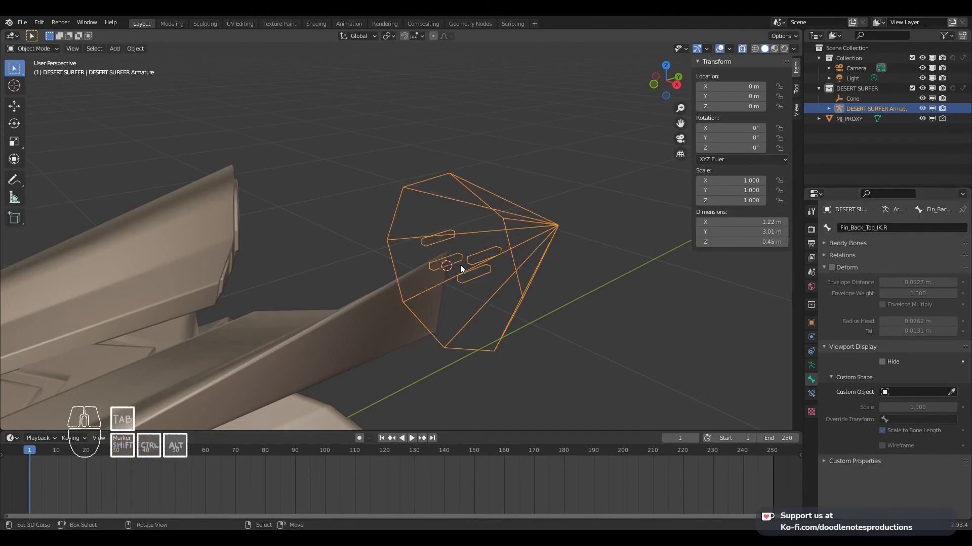
pyautogui.hotkey('shift', 'a')
pyautogui.moveTo(480, 249)
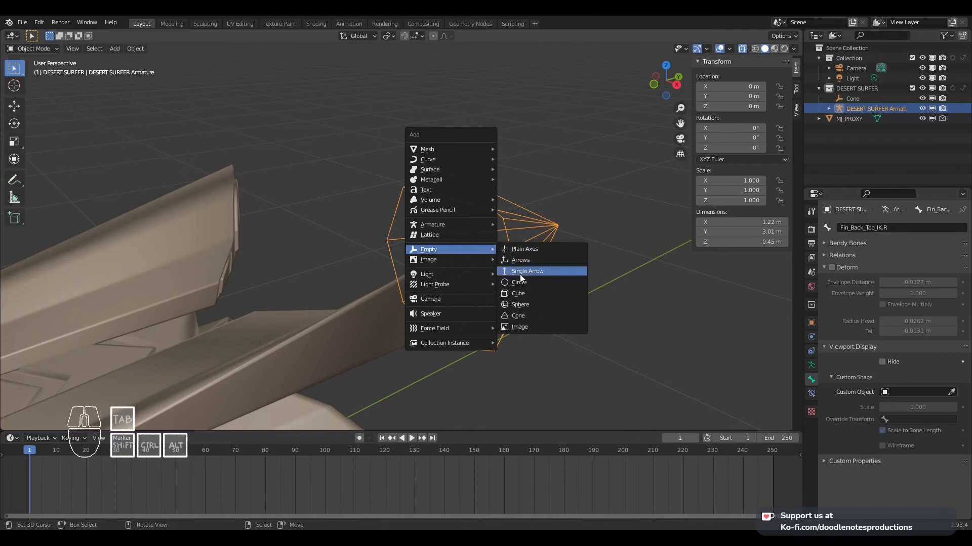
pyautogui.click(520, 305)
pyautogui.scroll(-1, 479, 266)
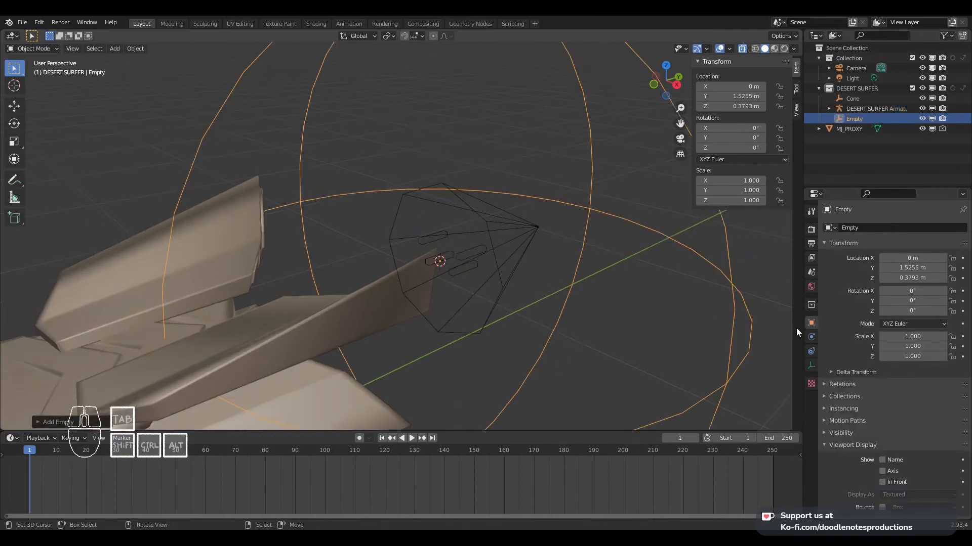
# Set the sphere empty's display size to 0.05 m
pyautogui.click(811, 351)
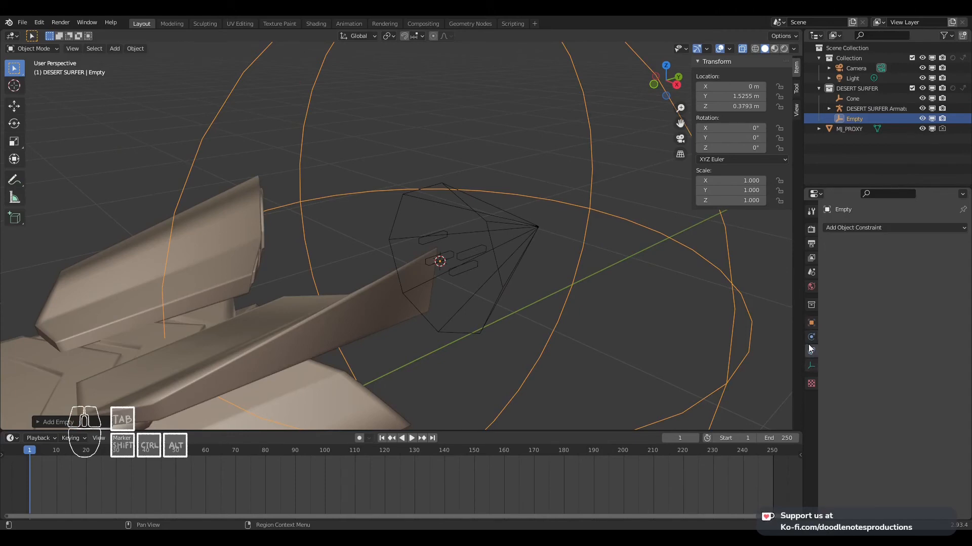
pyautogui.click(811, 365)
pyautogui.click(906, 252)
pyautogui.press('BackSpace')
pyautogui.write('.')
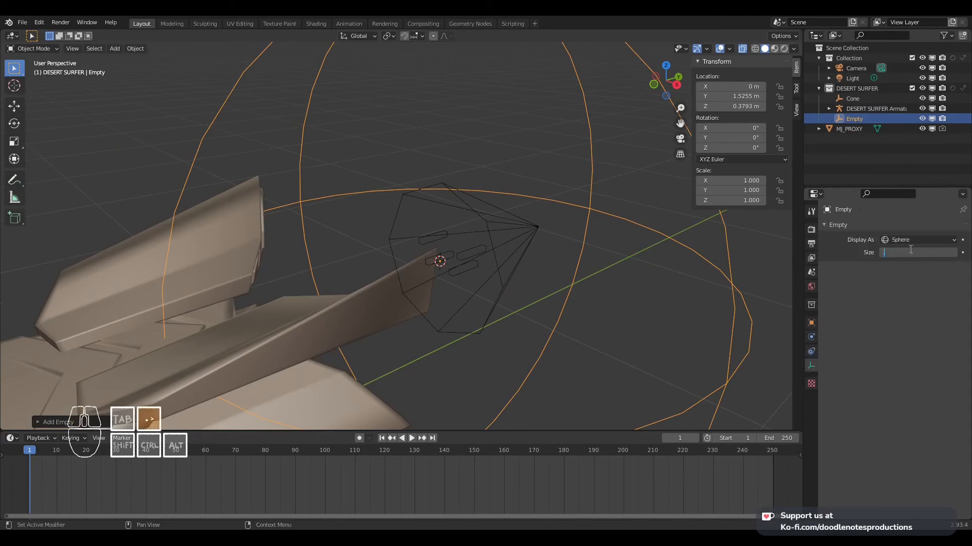
pyautogui.write('1')
pyautogui.press('Return')
pyautogui.click(919, 252)
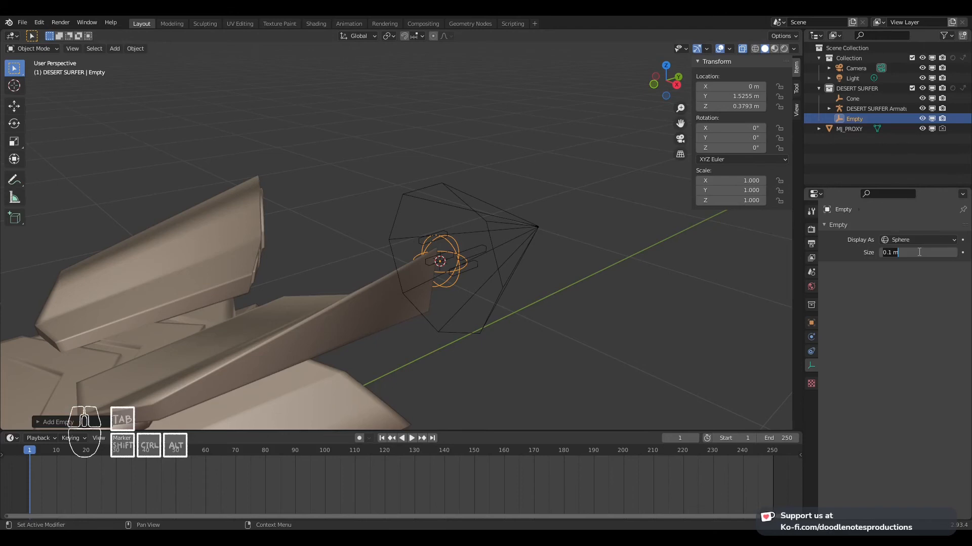
pyautogui.write('.05')
pyautogui.press('Return')
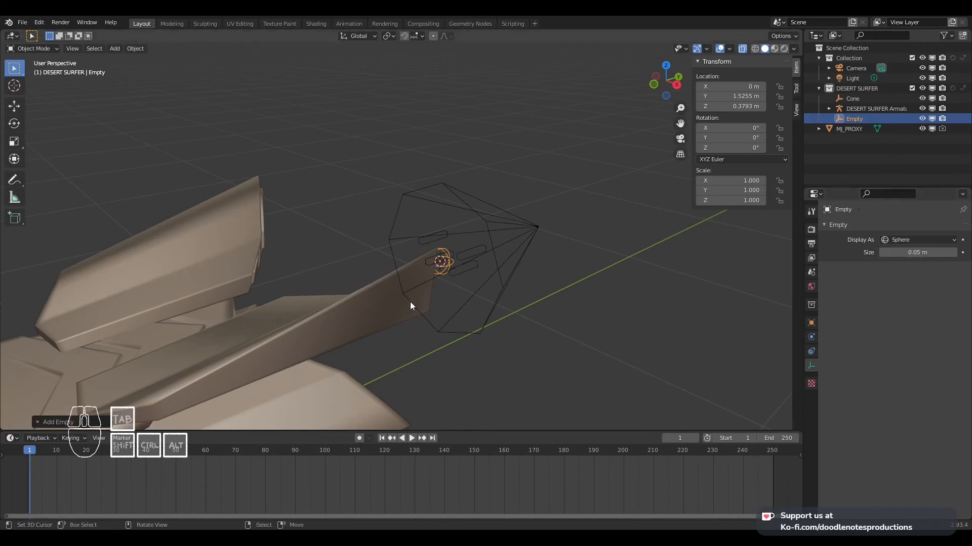
pyautogui.moveTo(410, 301); pyautogui.dragTo(474, 274, button='middle')
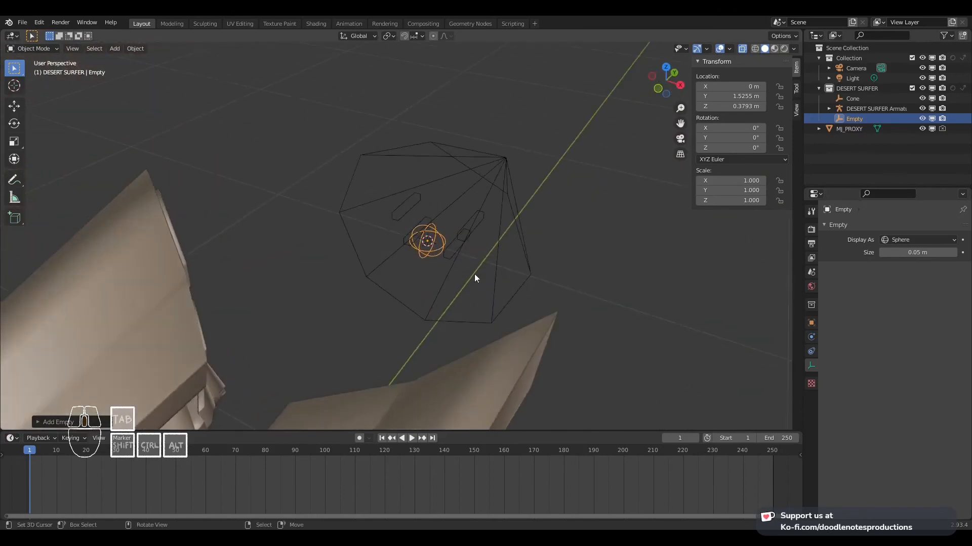
pyautogui.click(415, 211)
pyautogui.hotkey('ctrl', 'Tab')
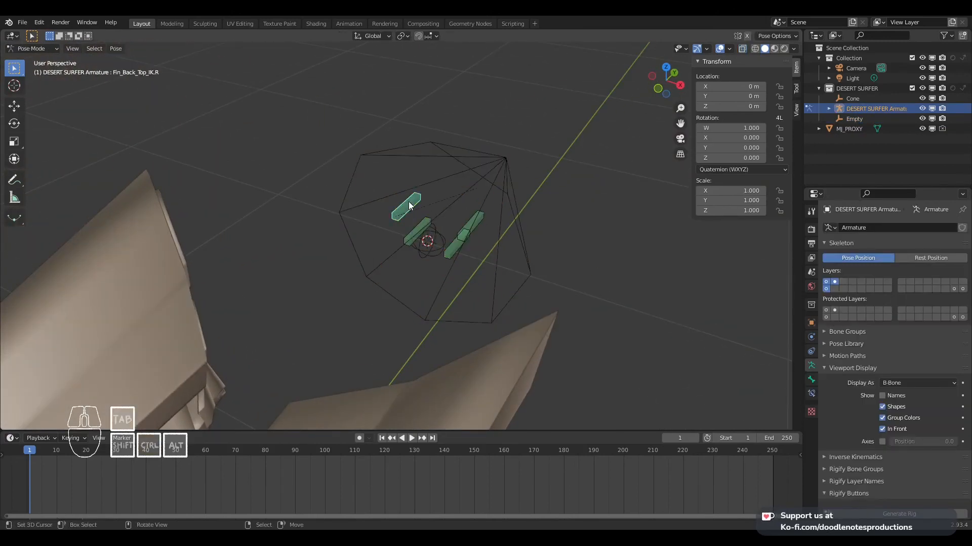
pyautogui.scroll(-1, 910, 454)
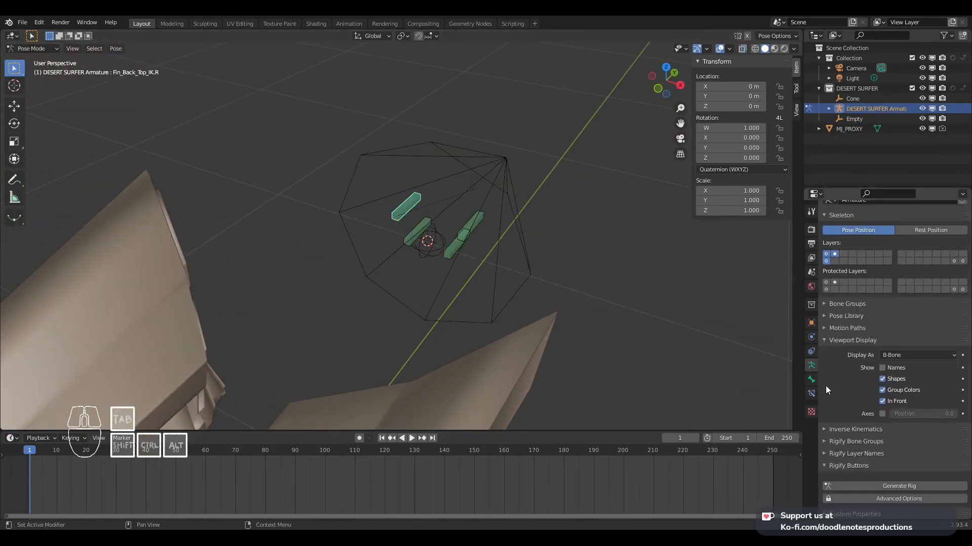
pyautogui.click(811, 380)
pyautogui.scroll(-6, 896, 404)
pyautogui.click(905, 415)
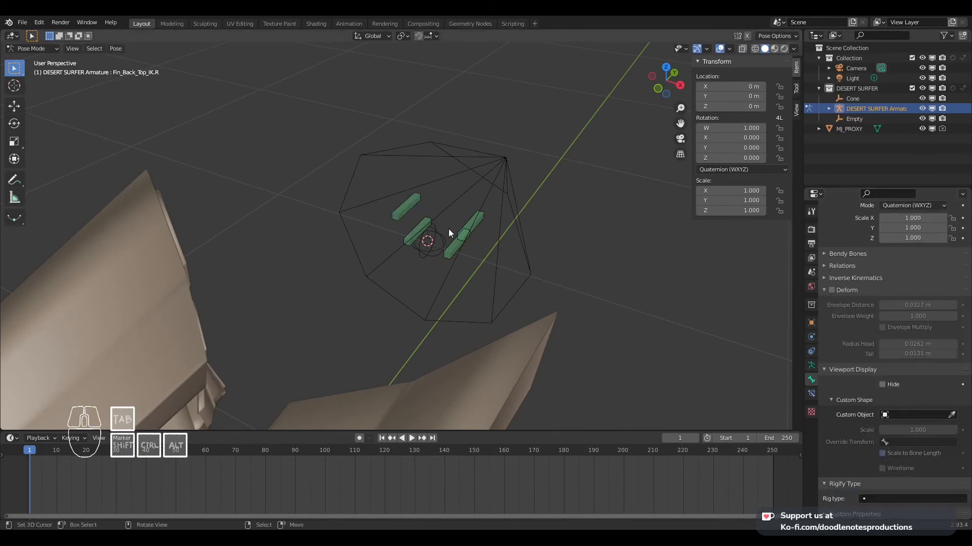
# Rename the sphere-shaped empty as Sphere in Object Mode and save the file
pyautogui.click(427, 238)
pyautogui.press('F2')
pyautogui.write('S')
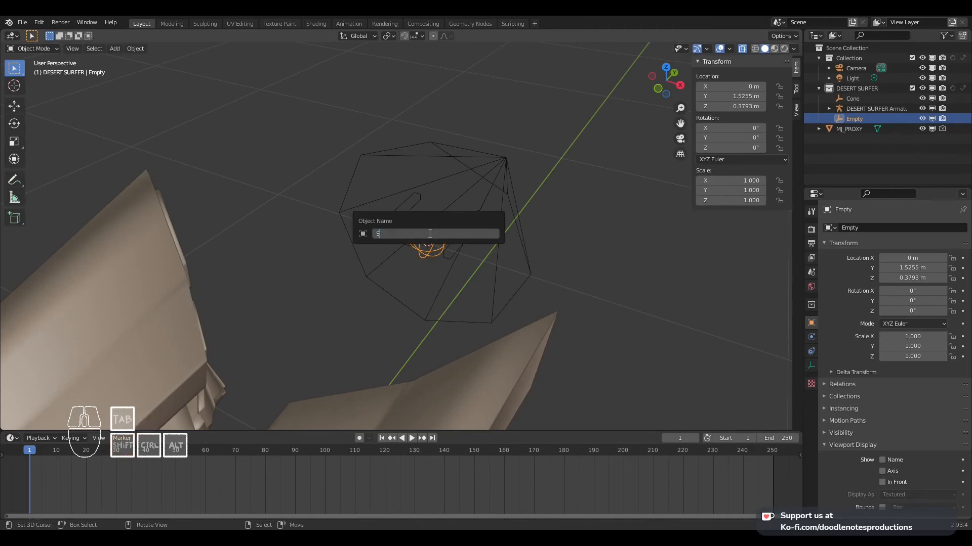
pyautogui.write('phere')
pyautogui.press('Return')
pyautogui.hotkey('ctrl', 's')
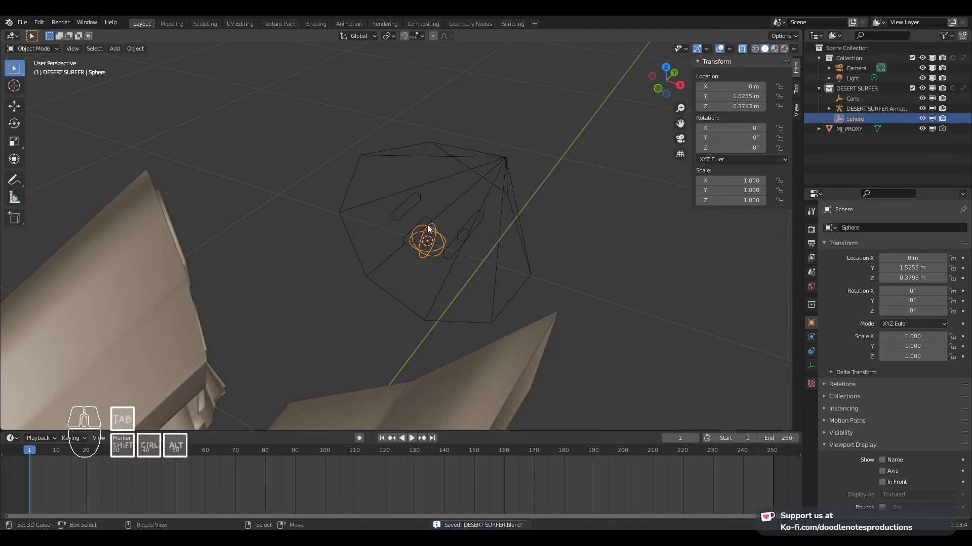
# Assign the Sphere empty as the Fin_Back_Top_IK.R bone's custom shape in Pose Mode, with Scale to Bone Length off
pyautogui.click(408, 206)
pyautogui.hotkey('ctrl', 'Tab')
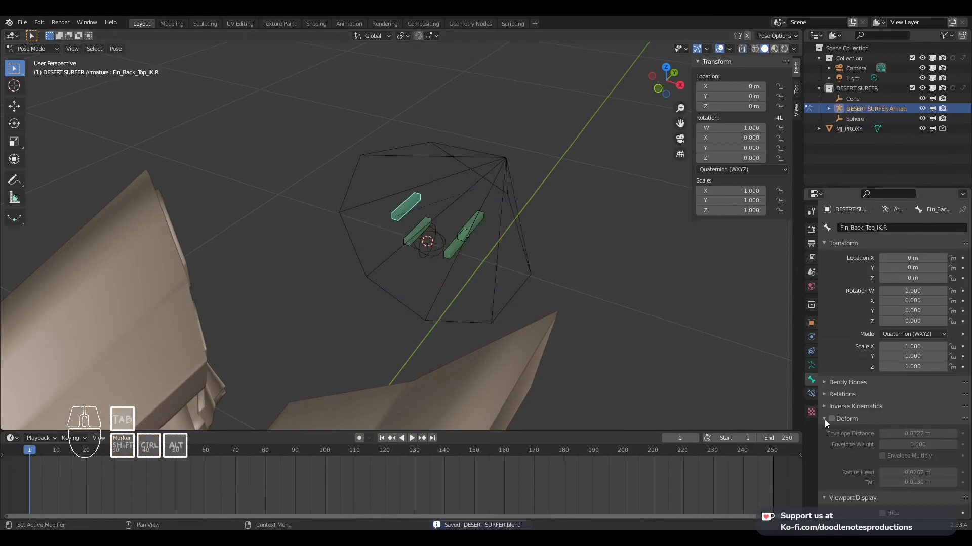
pyautogui.scroll(-6, 836, 416)
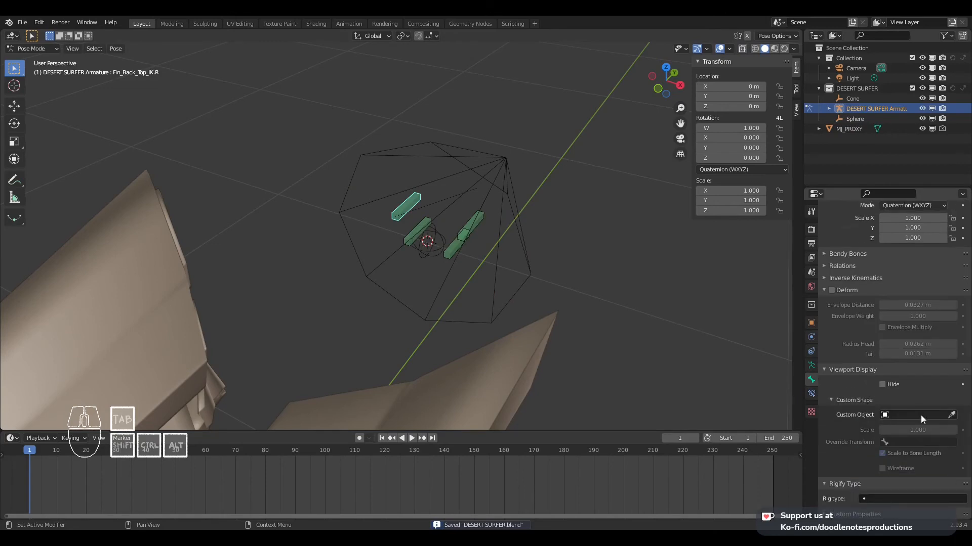
pyautogui.click(920, 415)
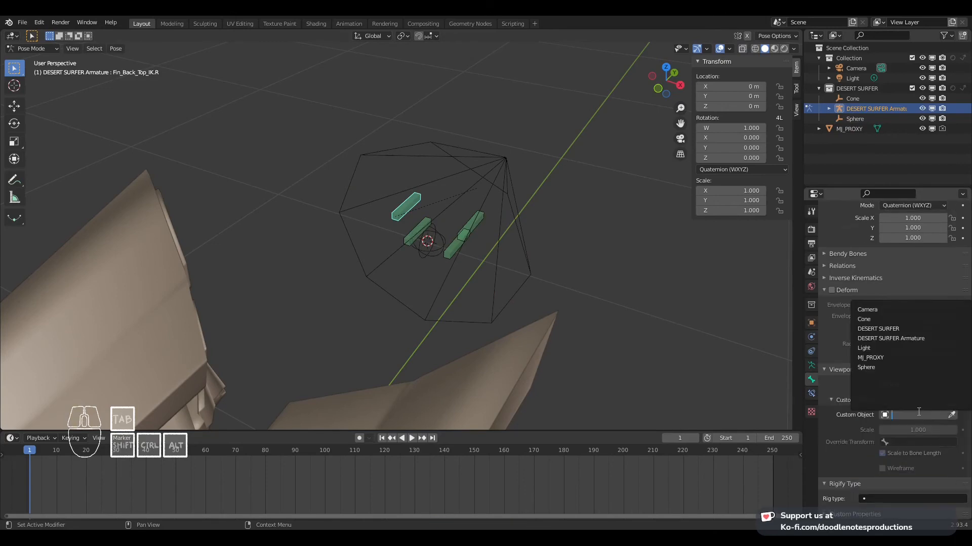
pyautogui.click(885, 368)
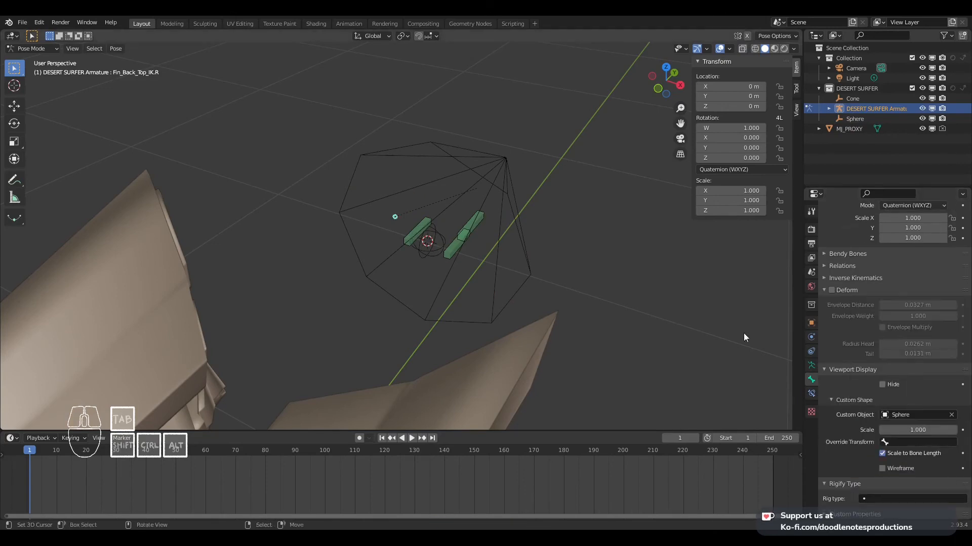
pyautogui.scroll(2, 459, 244)
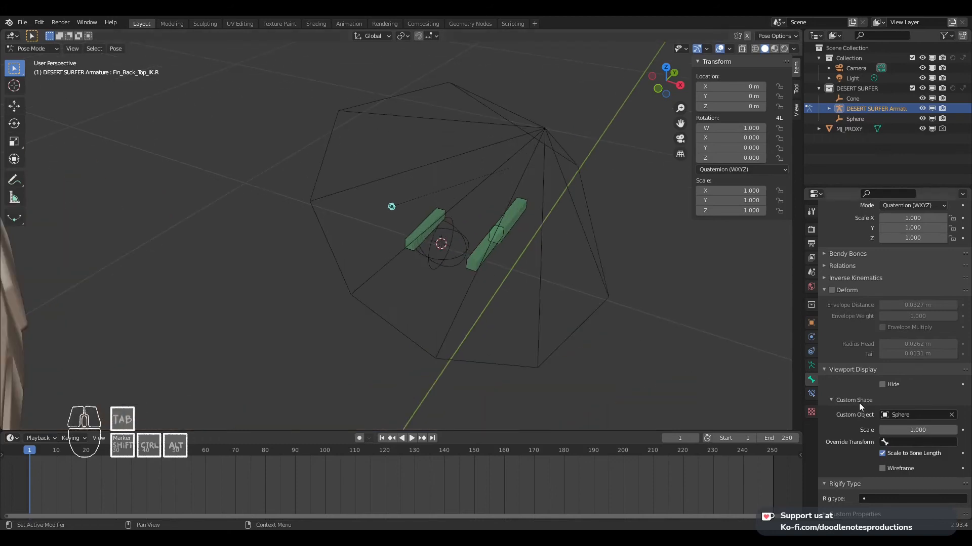
pyautogui.click(882, 453)
# Give the Fin_Back_Bottom_IK.R bone the Sphere empty as its custom shape and turn off Scale to Bone Length
pyautogui.click(436, 222)
pyautogui.moveTo(380, 226); pyautogui.dragTo(486, 203, button='middle')
pyautogui.click(903, 420)
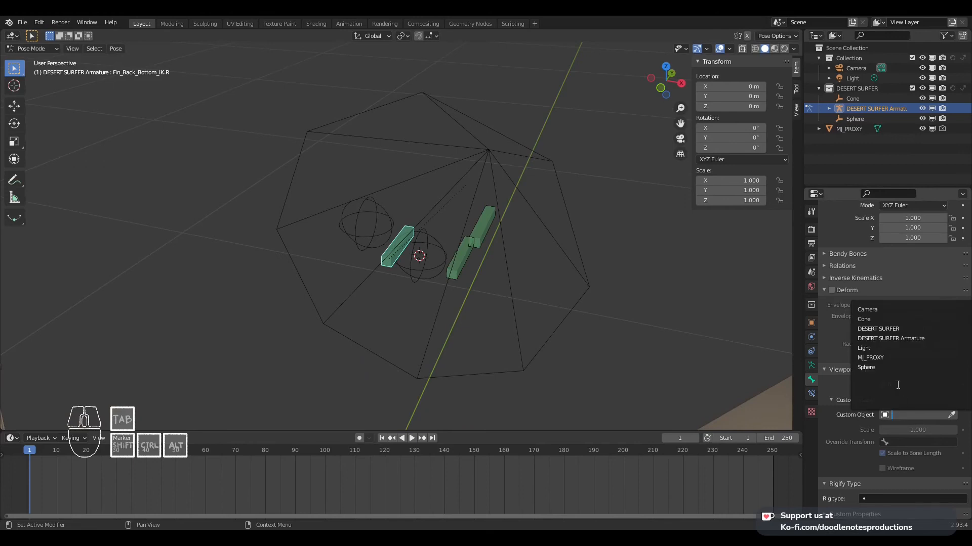
pyautogui.click(885, 368)
pyautogui.click(883, 453)
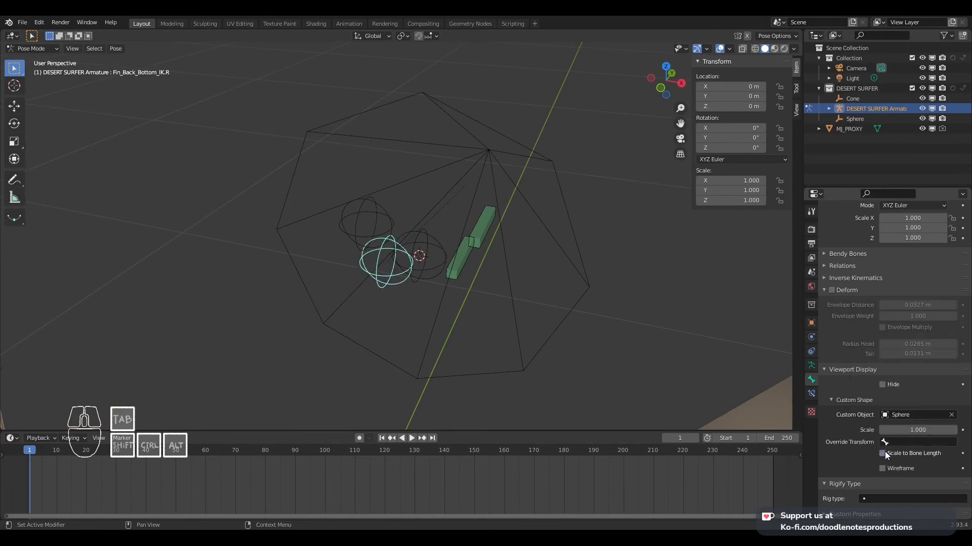
# Select the Fin_Back_Bottom_IK.R and Fin_Back_Top_IK.R controls in turn to examine their sphere shapes up close
pyautogui.click(473, 261)
pyautogui.click(372, 259)
pyautogui.moveTo(371, 259); pyautogui.dragTo(455, 213, button='middle')
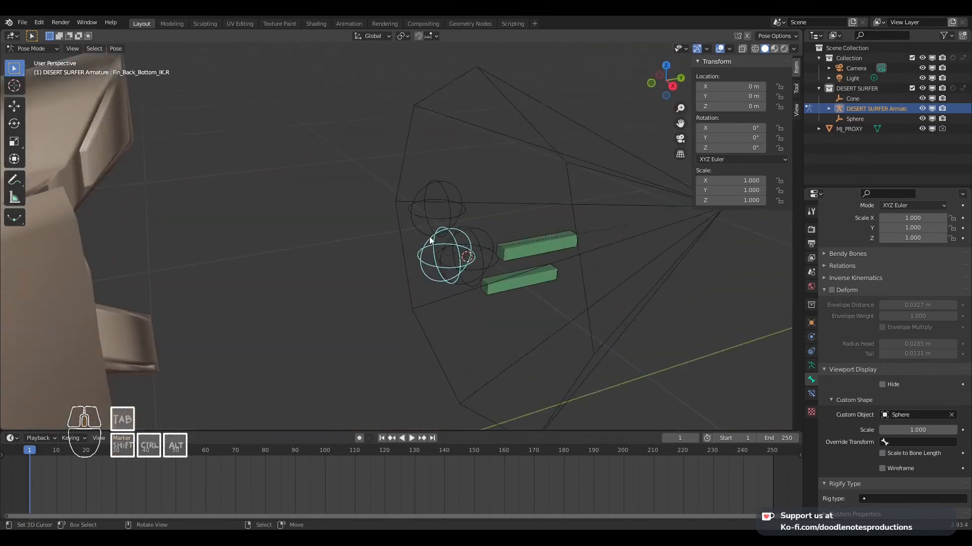
pyautogui.click(456, 202)
pyautogui.click(442, 203)
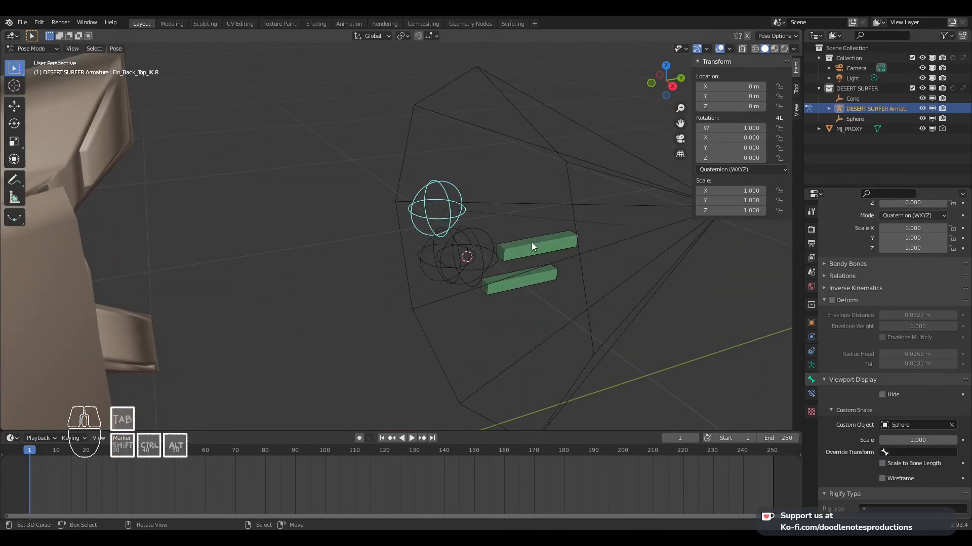
# Return to Object Mode and add a cube empty at the 3D cursor
pyautogui.hotkey('ctrl', 'Tab')
pyautogui.hotkey('shift', 'a')
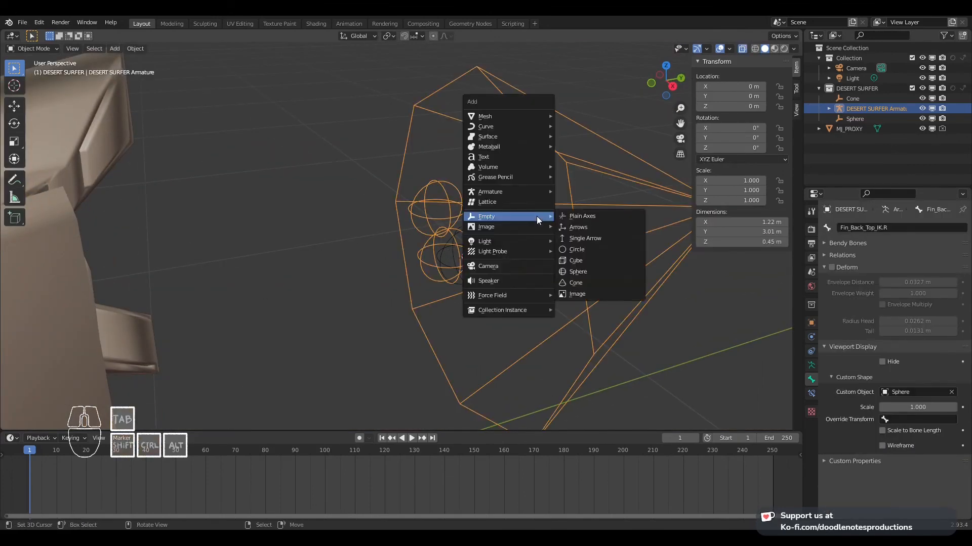
pyautogui.moveTo(536, 216)
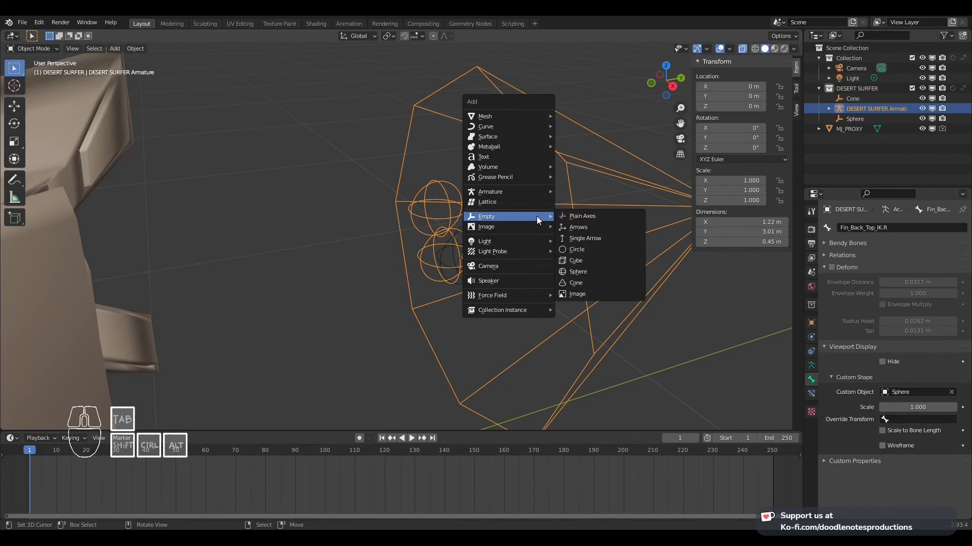
pyautogui.click(590, 259)
pyautogui.press('KP_Decimal')
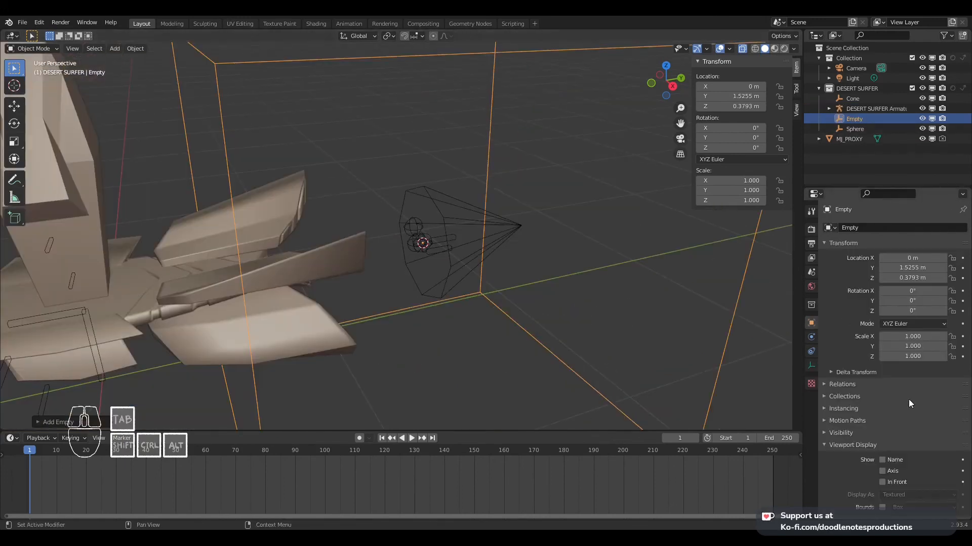
# Set the cube empty's display size to 0.1 m
pyautogui.click(810, 364)
pyautogui.click(910, 252)
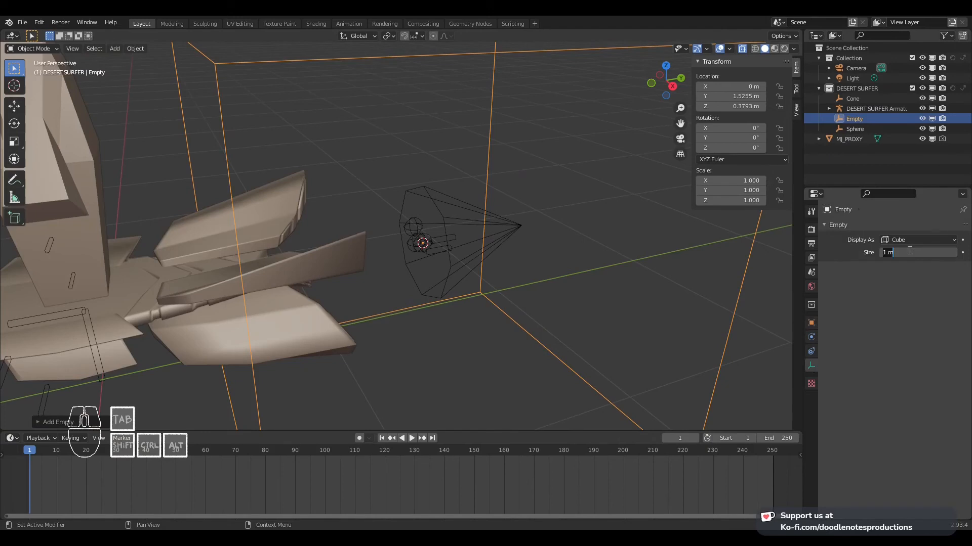
pyautogui.write('0.1')
pyautogui.press('Return')
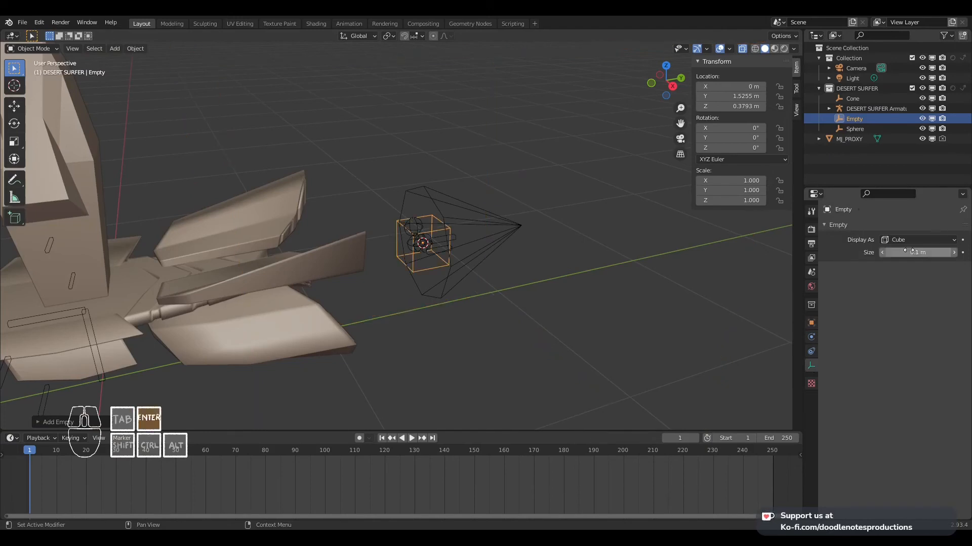
# Set the cube empty's display size to 0.025 m
pyautogui.click(909, 251)
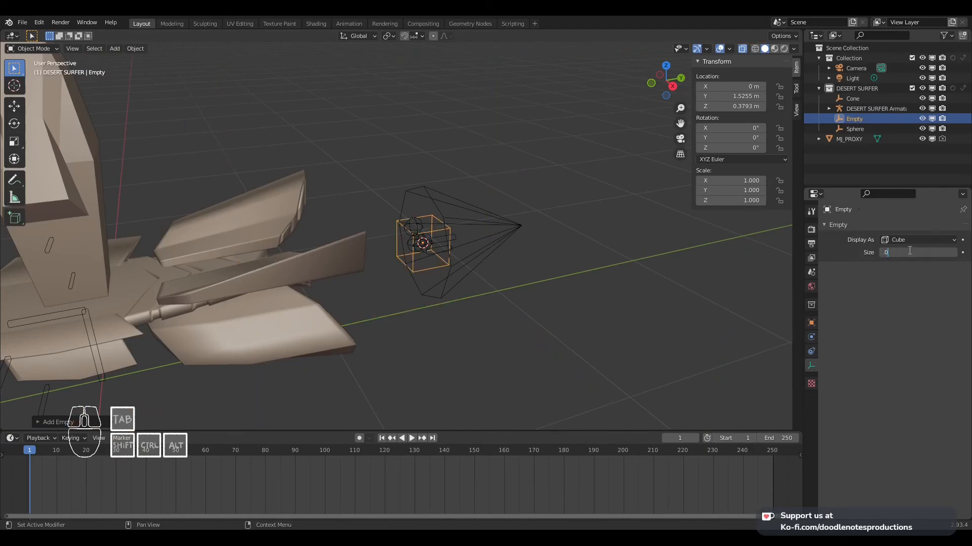
pyautogui.write('.025')
pyautogui.press('Return')
pyautogui.scroll(5, 499, 289)
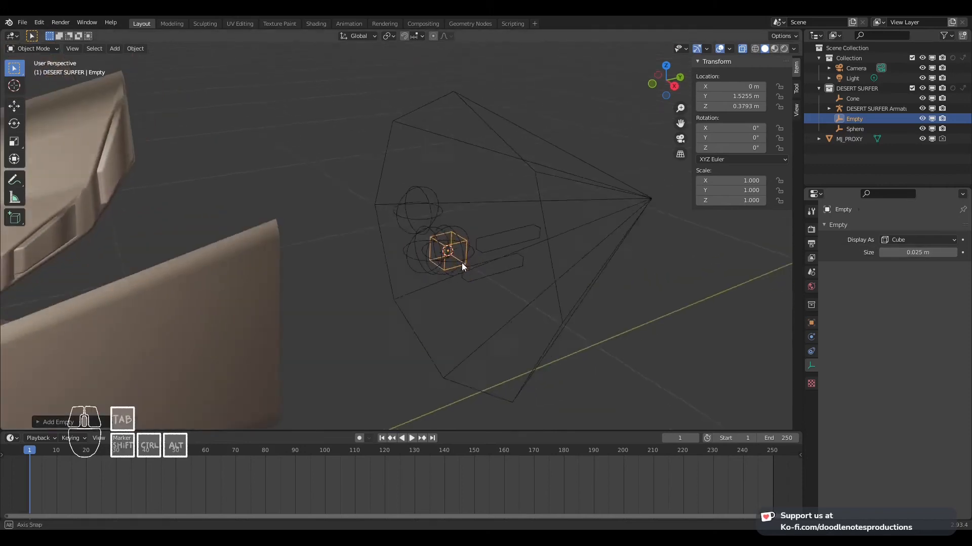
pyautogui.moveTo(412, 299); pyautogui.dragTo(484, 299, button='middle')
# Rename the cube empty as Cube and save the file
pyautogui.press('F2')
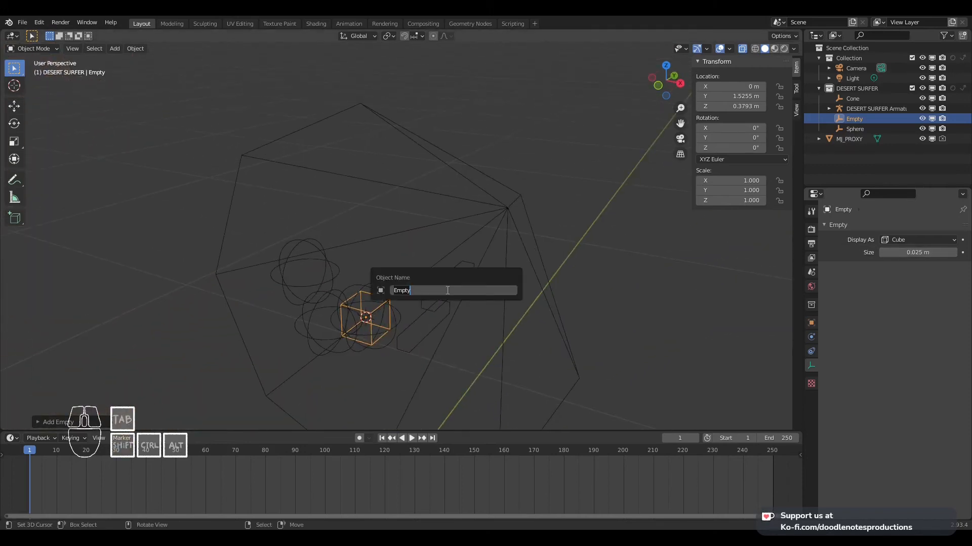
pyautogui.write('Cube')
pyautogui.press('Return')
pyautogui.hotkey('ctrl', 's')
# Put the armature in Pose Mode and change the Fin_Back_Bottom_IK.R bone's custom shape to the Cube empty
pyautogui.click(375, 308)
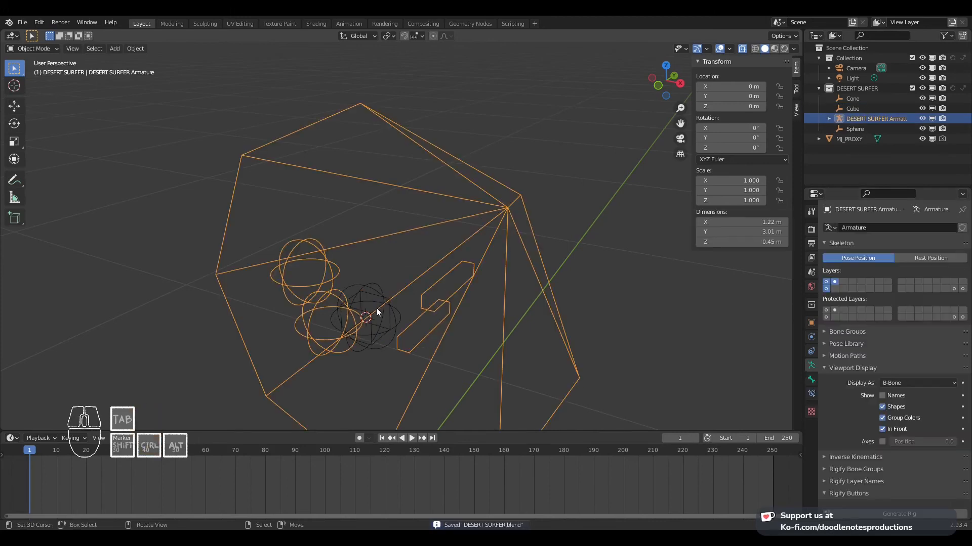
pyautogui.keyDown('ctrl'); pyautogui.moveTo(375, 308); pyautogui.dragTo(399, 306, button='middle'); pyautogui.keyUp('ctrl')
pyautogui.hotkey('ctrl', 'Tab')
pyautogui.click(354, 315)
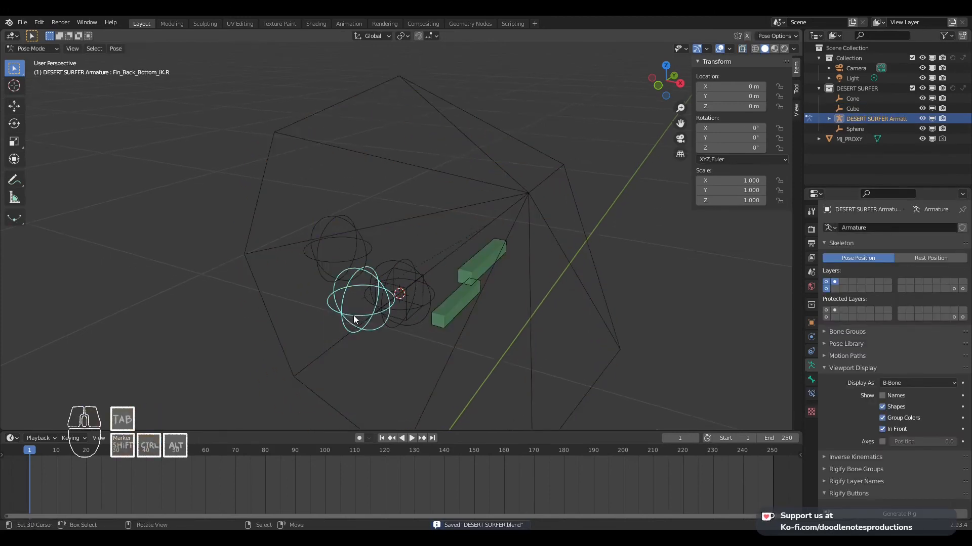
pyautogui.click(810, 380)
pyautogui.scroll(-5, 908, 478)
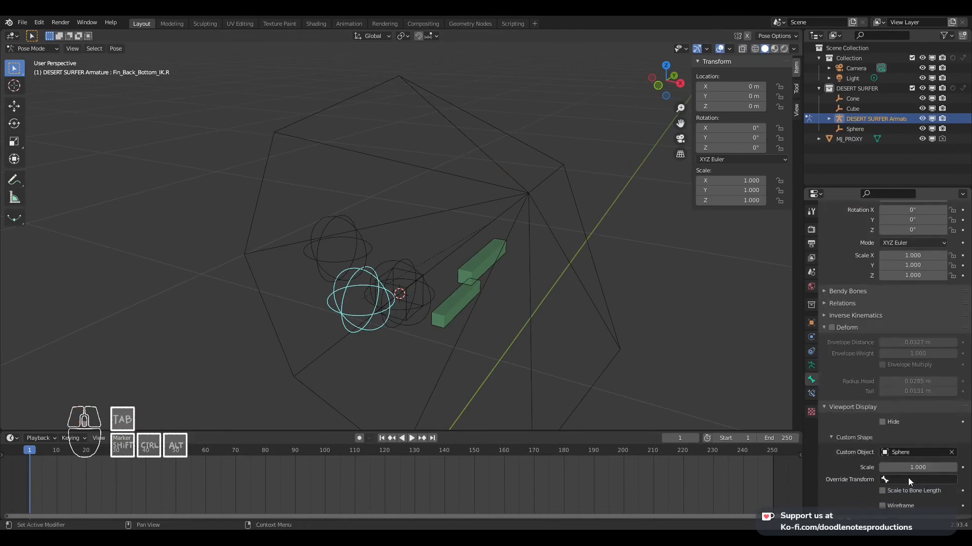
pyautogui.click(901, 452)
pyautogui.click(868, 366)
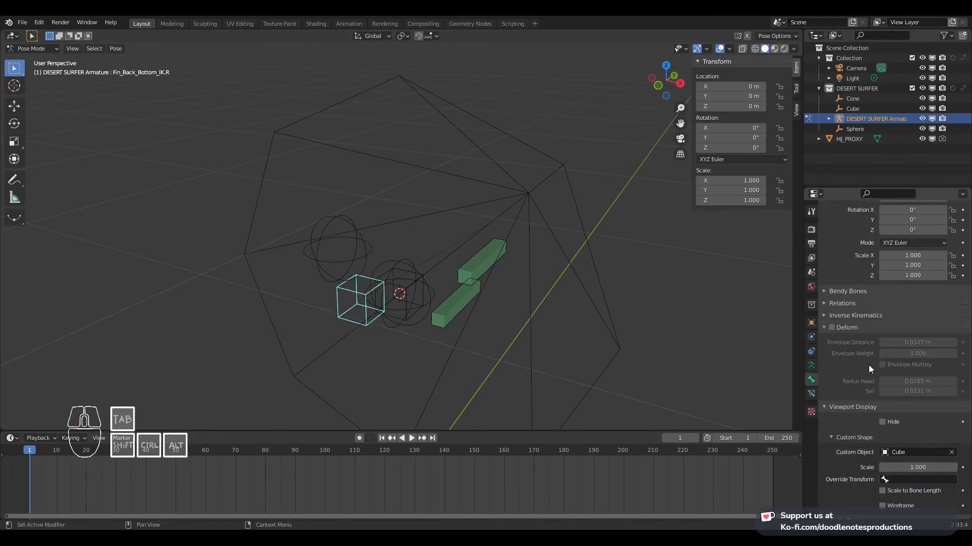
# Give the Fin_Back_Bottom_IK.L bone the Cube empty as its custom shape and turn off Scale to Bone Length
pyautogui.click(445, 322)
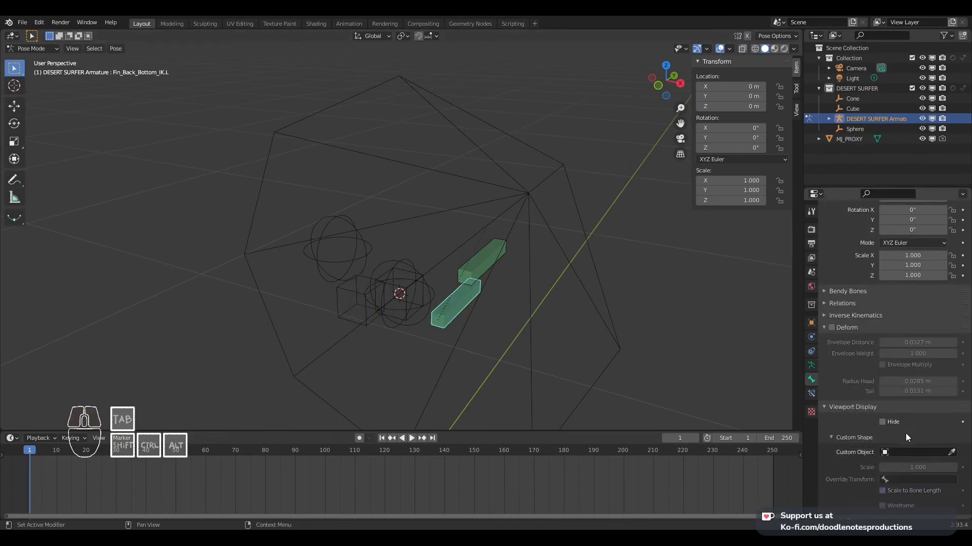
pyautogui.click(899, 452)
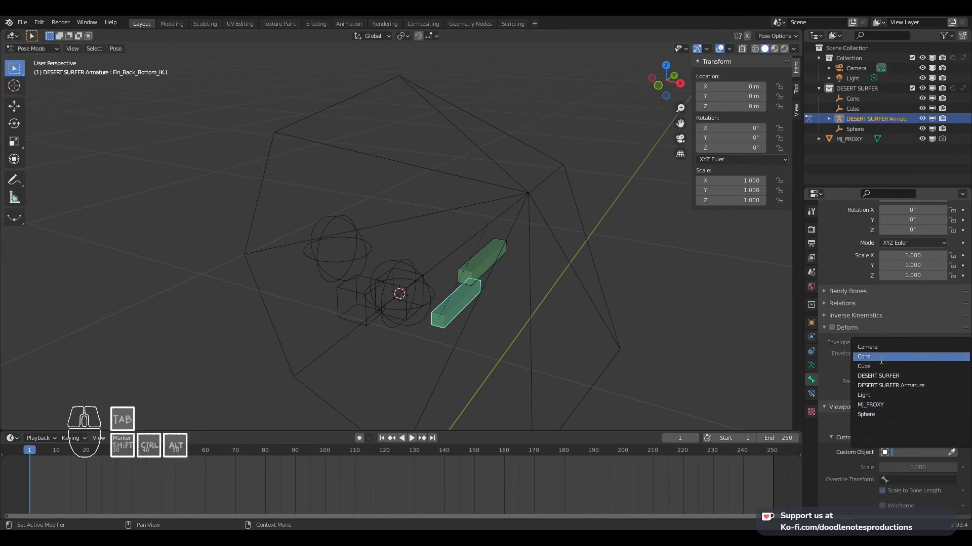
pyautogui.click(900, 365)
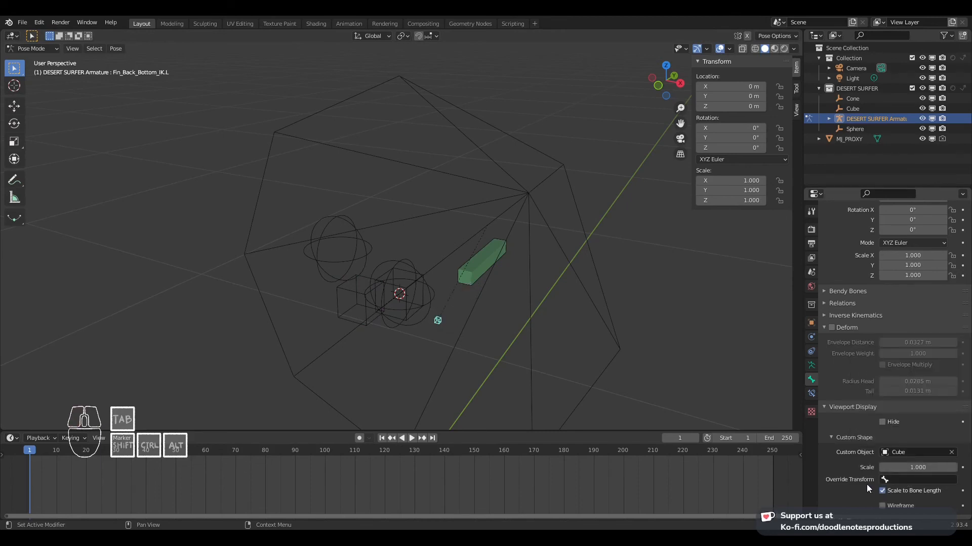
pyautogui.click(883, 491)
# Give the Fin_Back_Top_IK.L bone the Sphere empty as its custom shape and turn off Scale to Bone Length
pyautogui.click(479, 278)
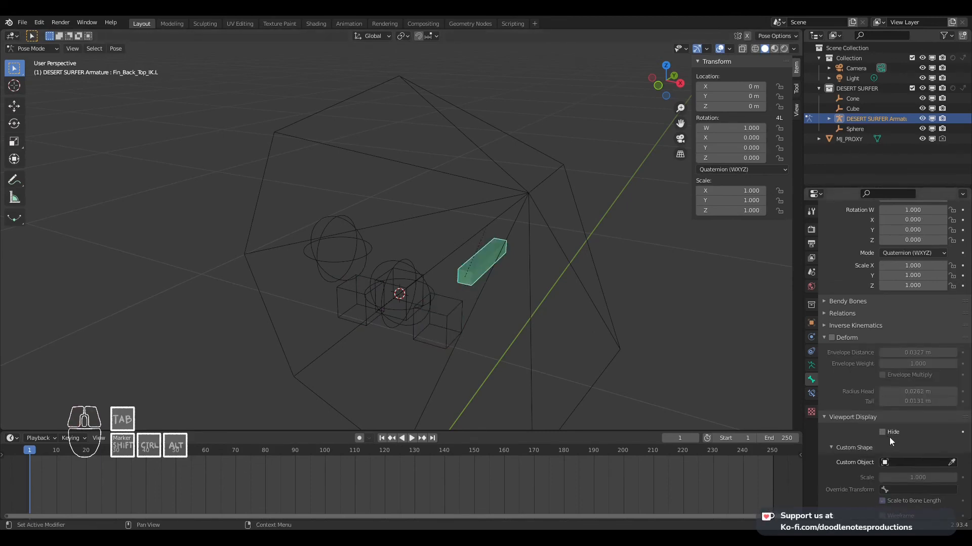
pyautogui.click(903, 456)
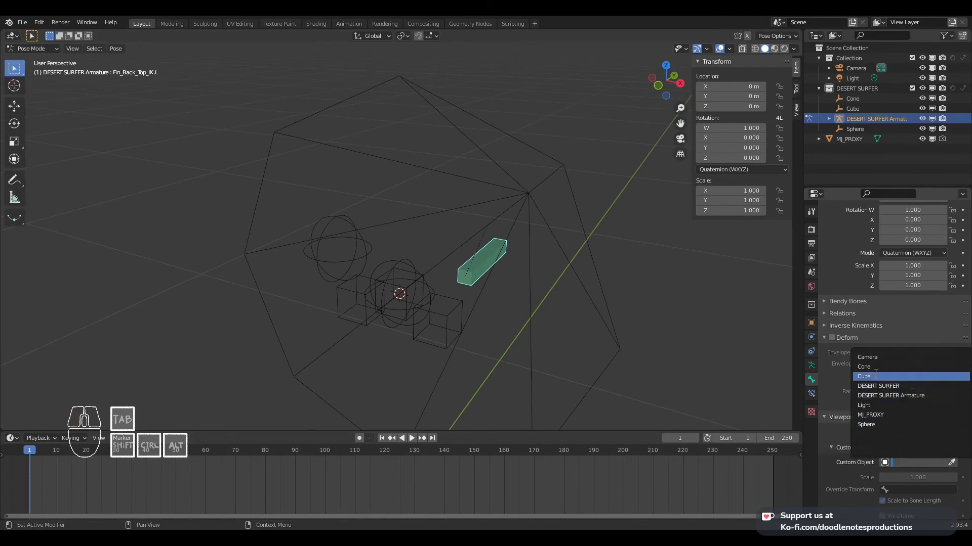
pyautogui.click(873, 426)
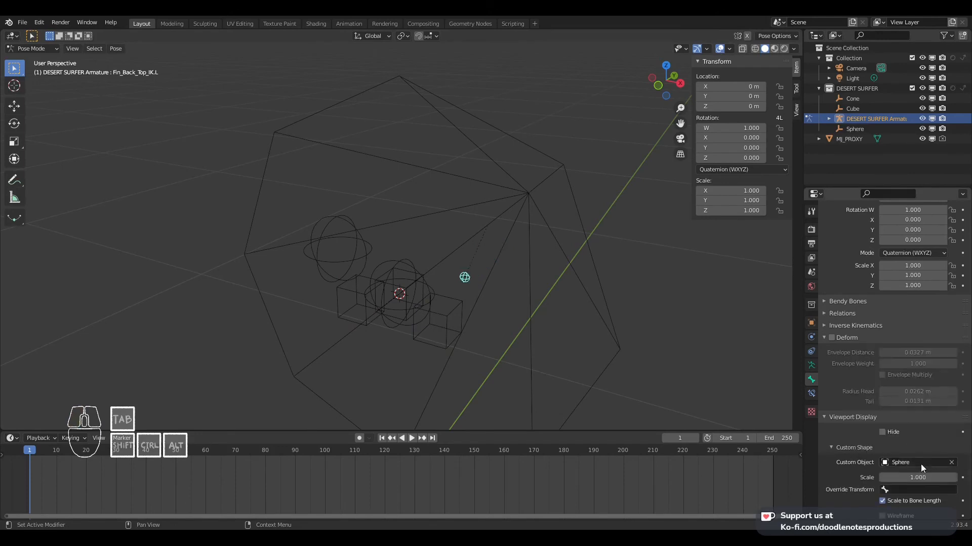
pyautogui.click(883, 500)
pyautogui.moveTo(532, 365); pyautogui.dragTo(464, 226, button='middle')
pyautogui.click(538, 174)
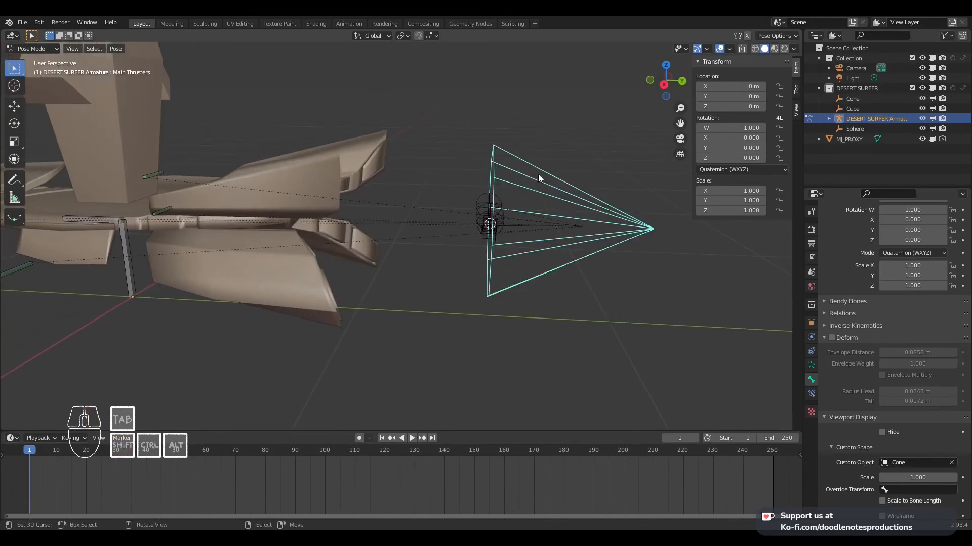
pyautogui.click(865, 128)
pyautogui.keyDown('ctrl'); pyautogui.click(853, 108); pyautogui.keyUp('ctrl')
pyautogui.keyDown('ctrl'); pyautogui.click(857, 99); pyautogui.keyUp('ctrl')
pyautogui.moveTo(673, 152); pyautogui.dragTo(542, 195, button='middle')
pyautogui.press('m')
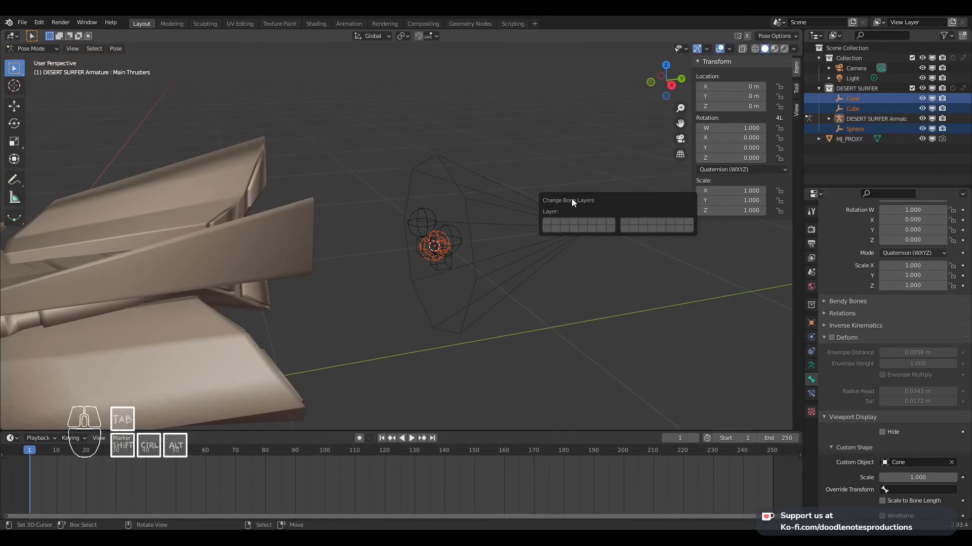
pyautogui.press('Escape')
# In Object Mode, move the Sphere, Cube and Cone empties into a new collection named Custom Shapes, nested inside the DESERT SURFER collection
pyautogui.hotkey('ctrl', 'Tab')
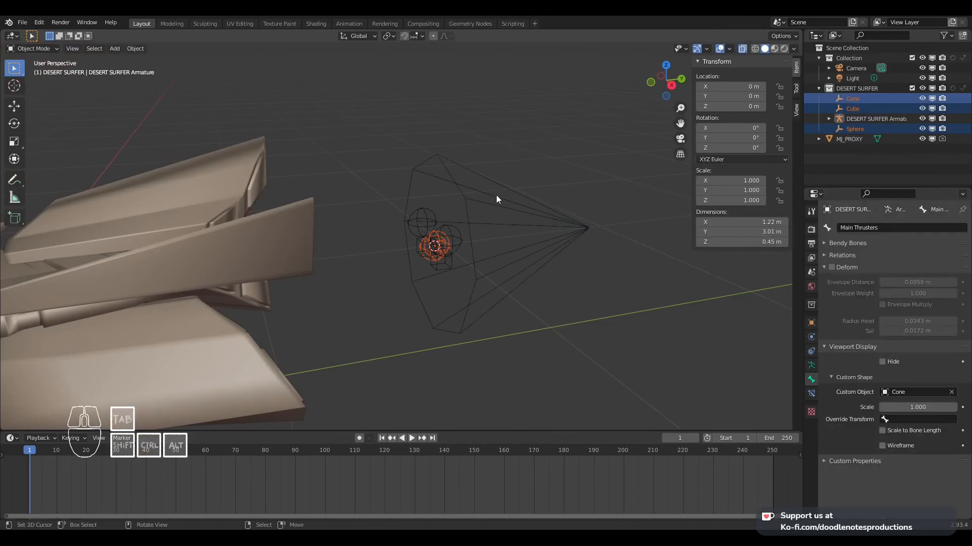
pyautogui.click(860, 129)
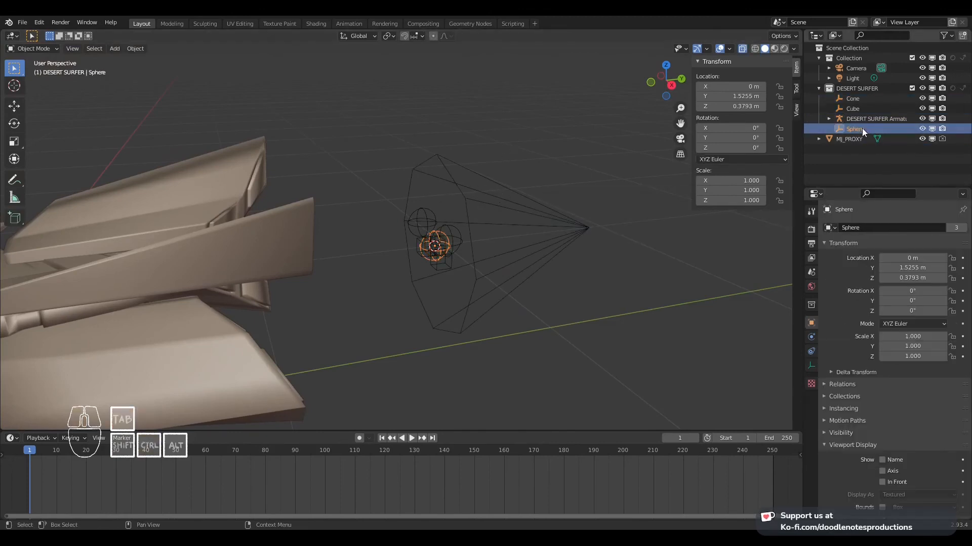
pyautogui.keyDown('ctrl'); pyautogui.click(856, 109); pyautogui.keyUp('ctrl')
pyautogui.keyDown('ctrl'); pyautogui.click(858, 98); pyautogui.keyUp('ctrl')
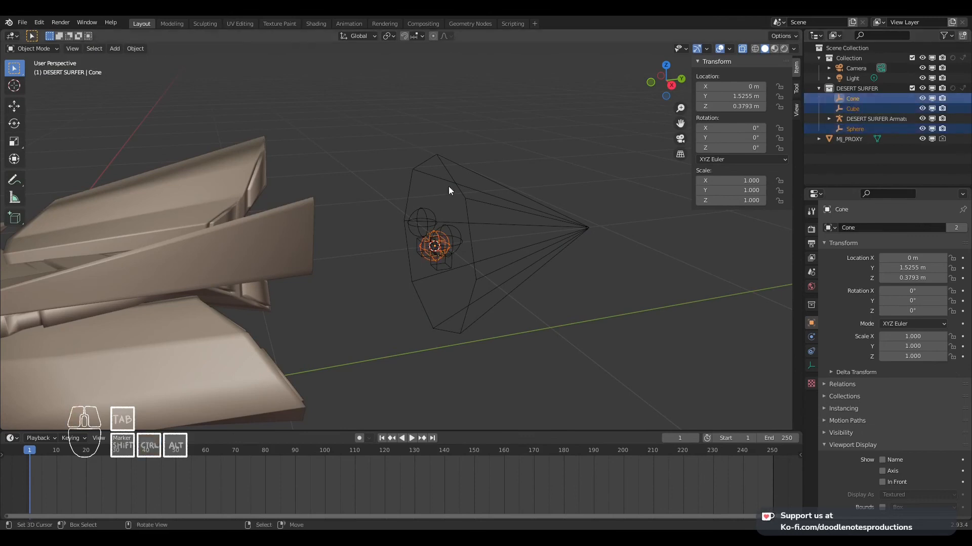
pyautogui.press('m')
pyautogui.click(490, 205)
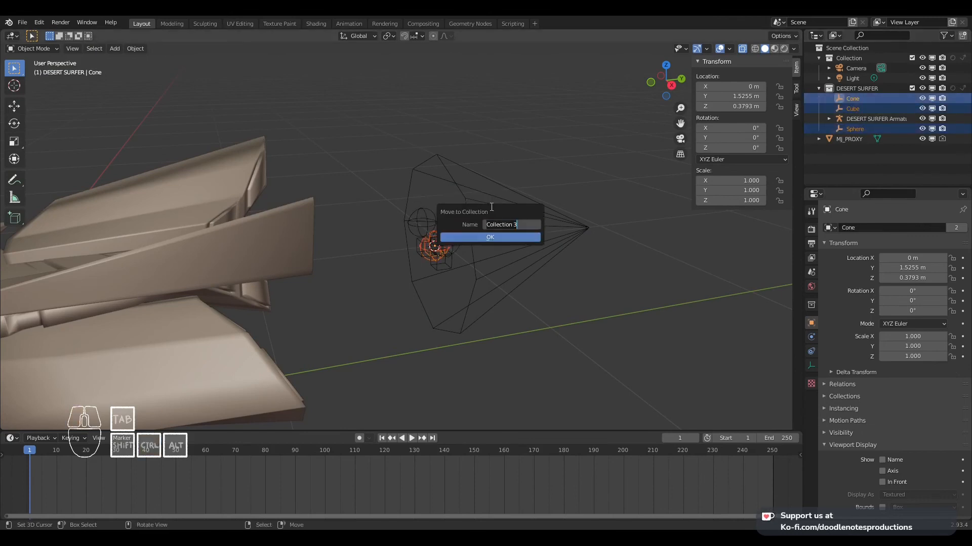
pyautogui.write('Custom Shapes')
pyautogui.press('Return')
pyautogui.click(489, 237)
pyautogui.moveTo(860, 109); pyautogui.dragTo(871, 87)
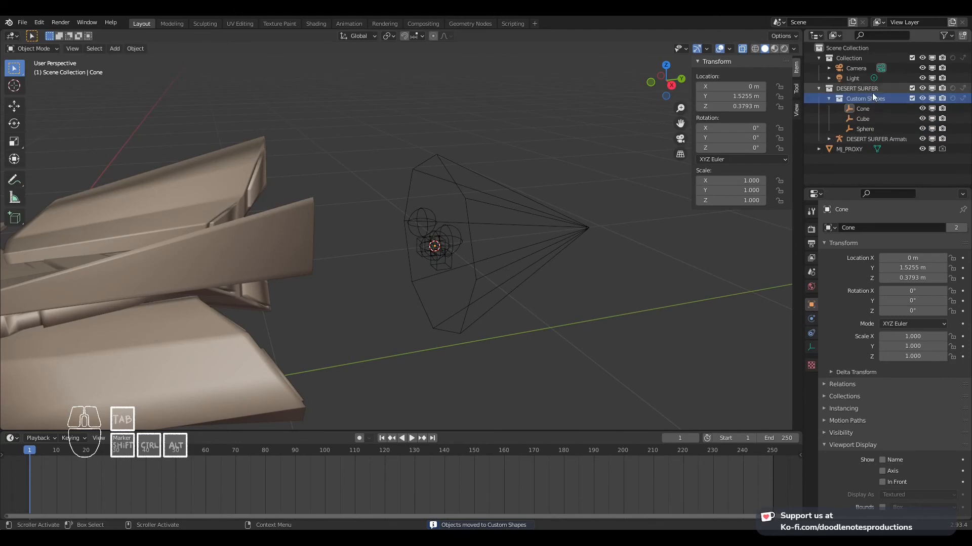
# Disable the Custom Shapes collection in viewports, exclude it from the view layer, and save the file with the armature selected
pyautogui.click(867, 97)
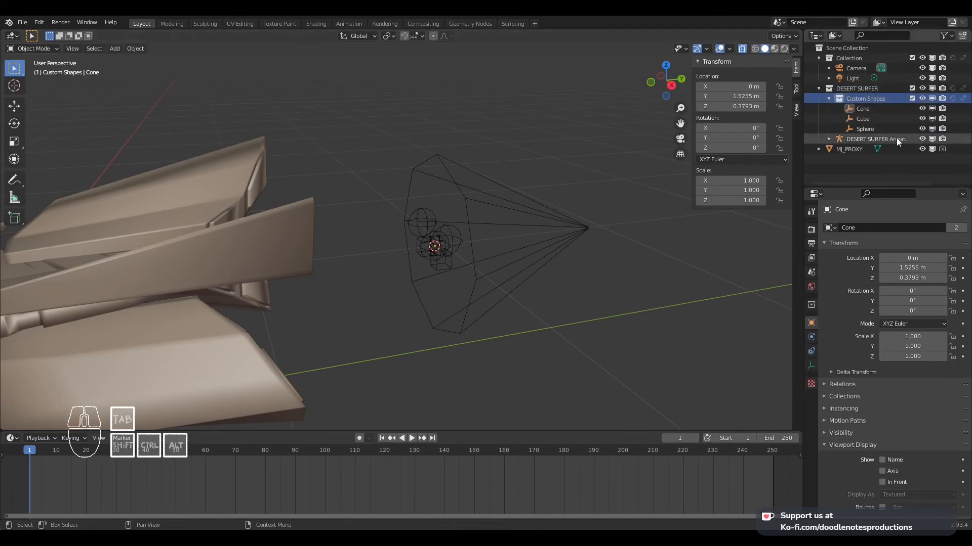
pyautogui.click(931, 99)
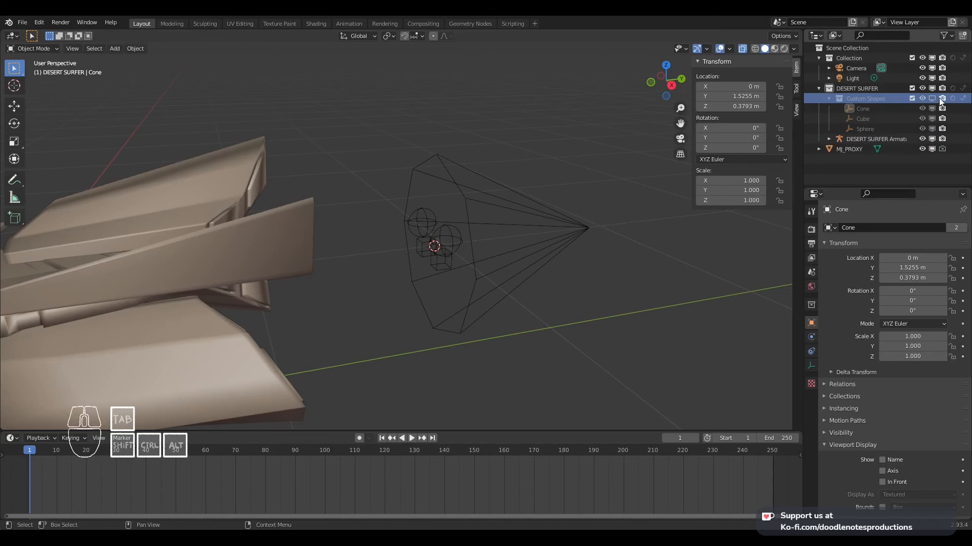
pyautogui.click(912, 98)
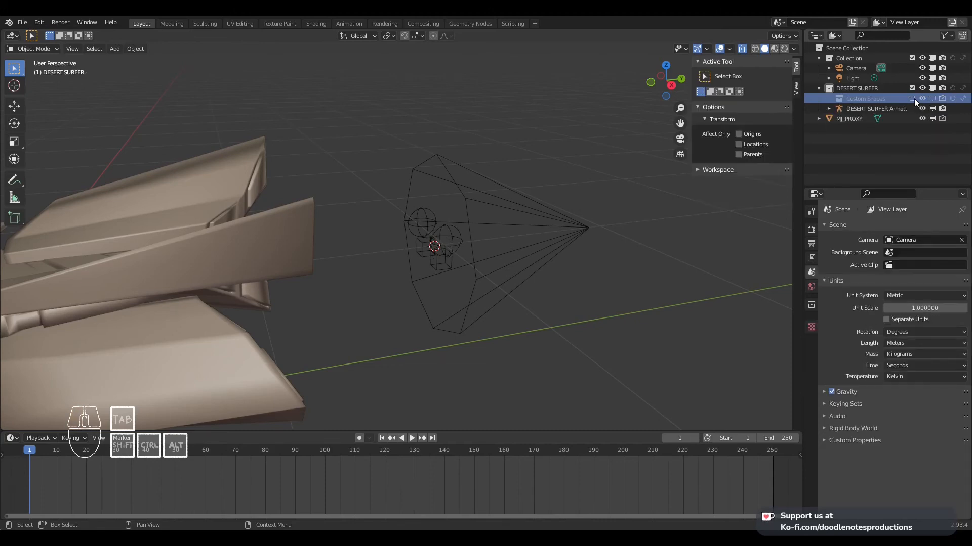
pyautogui.click(873, 108)
pyautogui.hotkey('ctrl', 's')
# In Pose Mode, give the Fin_Mid_Top_IK.L bone the Sphere empty as its custom shape and turn off Scale to Bone Length
pyautogui.moveTo(469, 259); pyautogui.dragTo(394, 262, button='middle')
pyautogui.scroll(1, 477, 226)
pyautogui.click(860, 90)
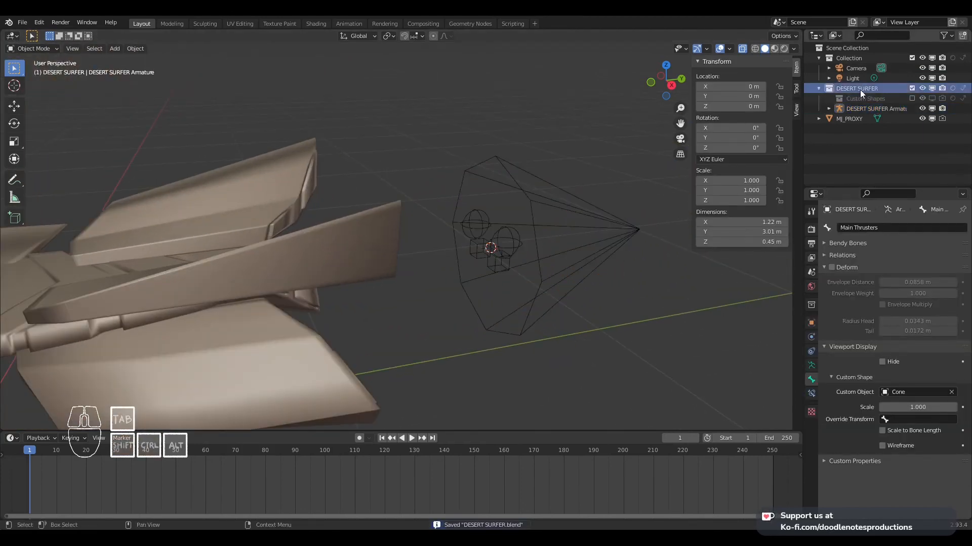
pyautogui.moveTo(525, 184); pyautogui.dragTo(401, 232, button='middle')
pyautogui.rightClick(521, 253)
pyautogui.rightClick(521, 254)
pyautogui.hotkey('ctrl', 'Tab')
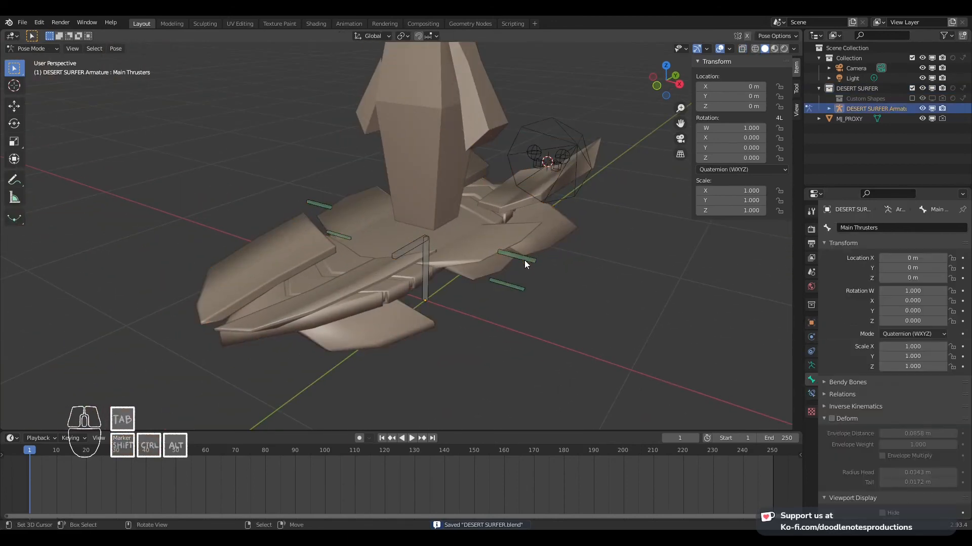
pyautogui.rightClick(525, 259)
pyautogui.scroll(-5, 868, 433)
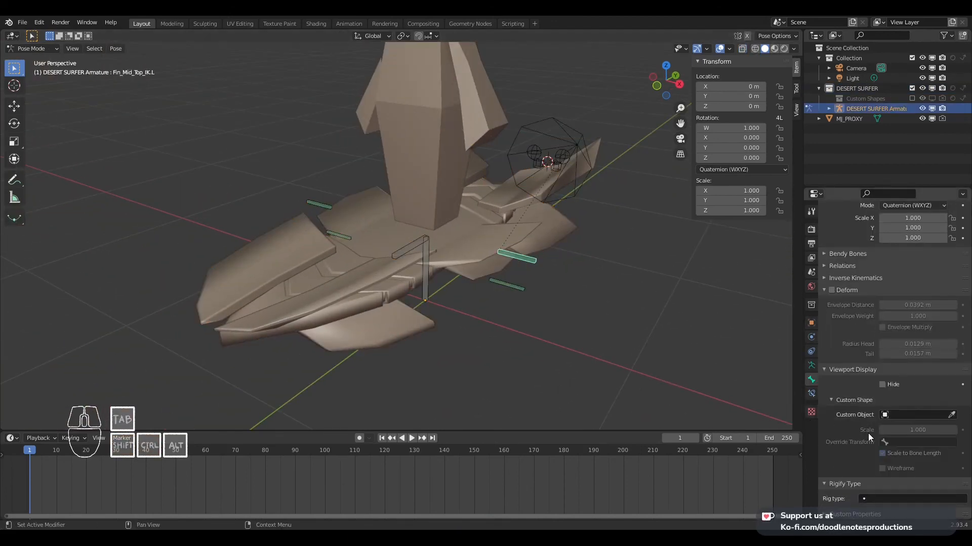
pyautogui.click(896, 414)
pyautogui.click(885, 377)
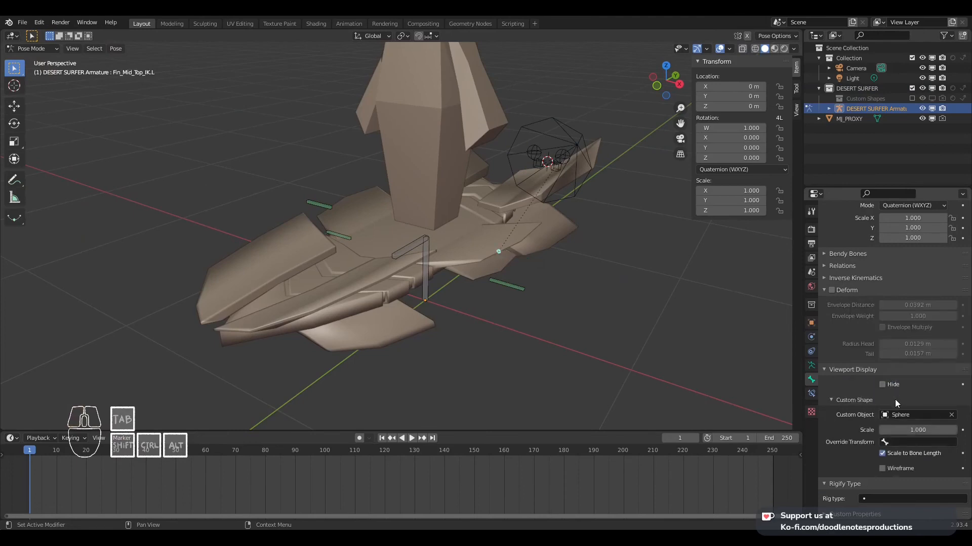
# Give the Fin_Mid_Bottom_IK.L bone the Cube empty as its custom shape and turn off Scale to Bone Length
pyautogui.rightClick(516, 287)
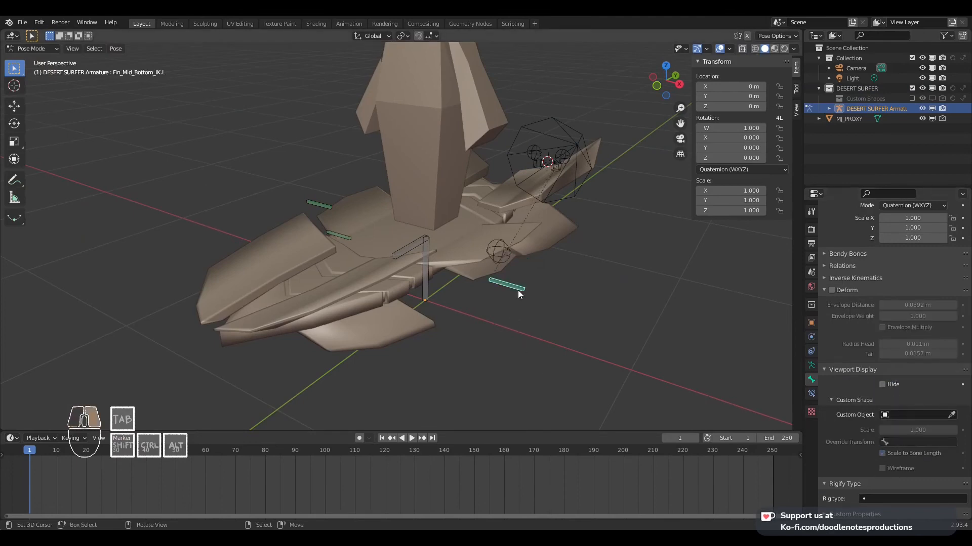
pyautogui.click(918, 415)
pyautogui.click(878, 329)
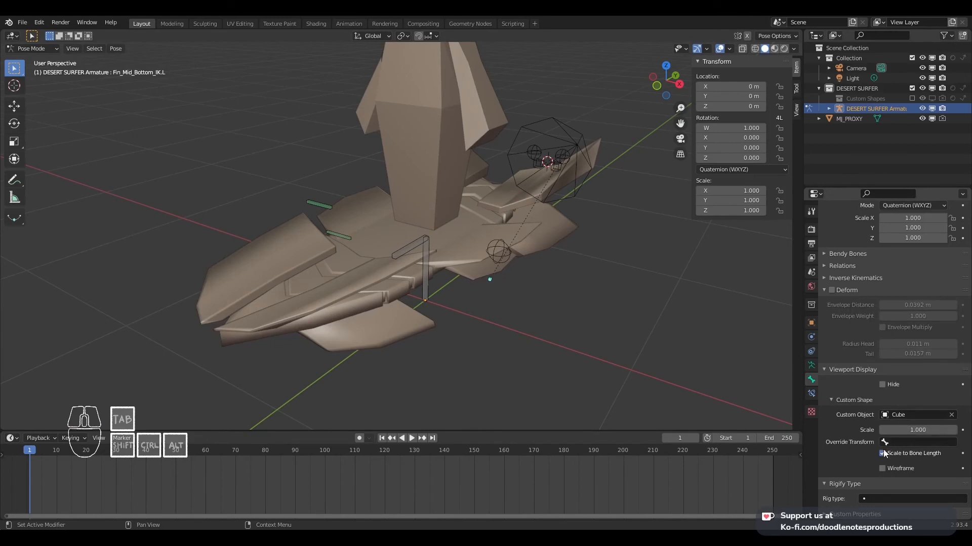
# Give the Fin_Mid_Top_IK.R bone the Sphere empty as its custom shape and turn off Scale to Bone Length
pyautogui.rightClick(331, 206)
pyautogui.click(919, 414)
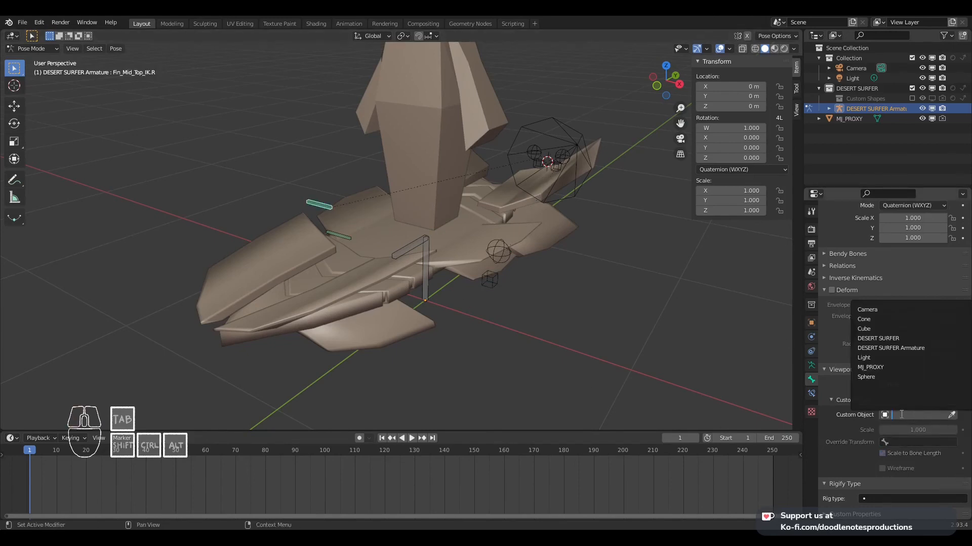
pyautogui.click(883, 375)
pyautogui.click(894, 453)
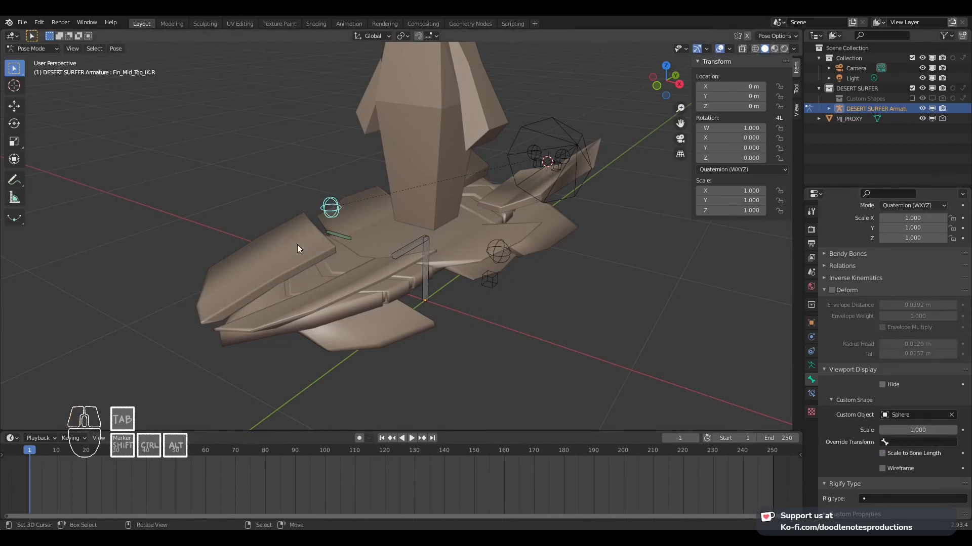
# Give the Fin_Mid_Bottom_IK.R bone the Cube empty as its custom shape without Scale to Bone Length, and save the file
pyautogui.rightClick(336, 235)
pyautogui.click(902, 415)
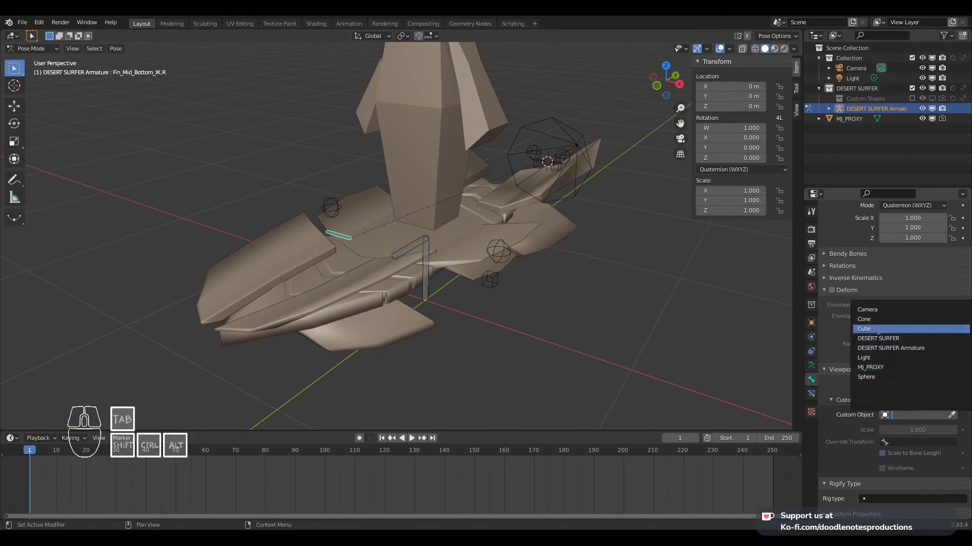
pyautogui.click(878, 328)
pyautogui.hotkey('ctrl', 's')
# Try moving the Main Thrusters control to test how the fin controls follow it, and cancel the move
pyautogui.moveTo(496, 303); pyautogui.dragTo(565, 276, button='middle')
pyautogui.rightClick(553, 253)
pyautogui.press('g')
pyautogui.rightClick(556, 236)
pyautogui.press('g')
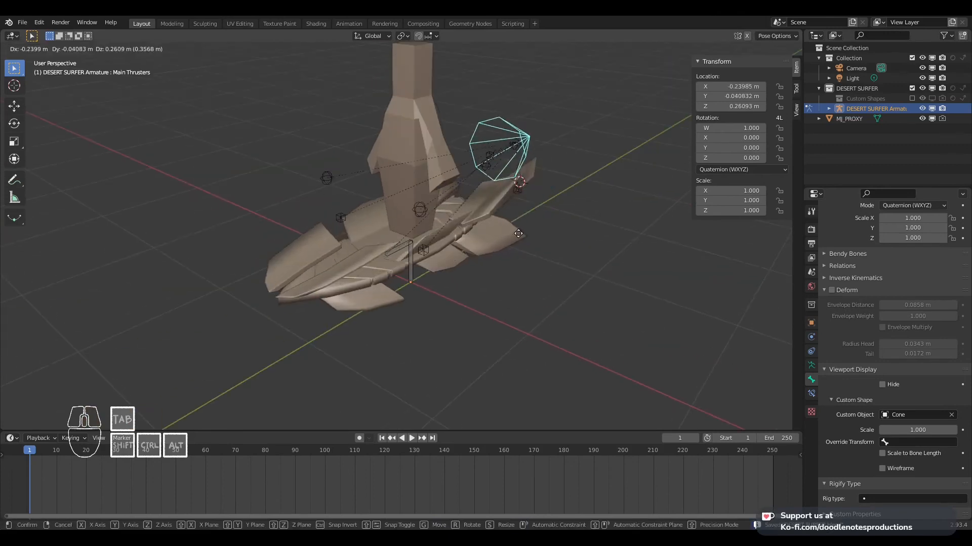
pyautogui.rightClick(522, 218)
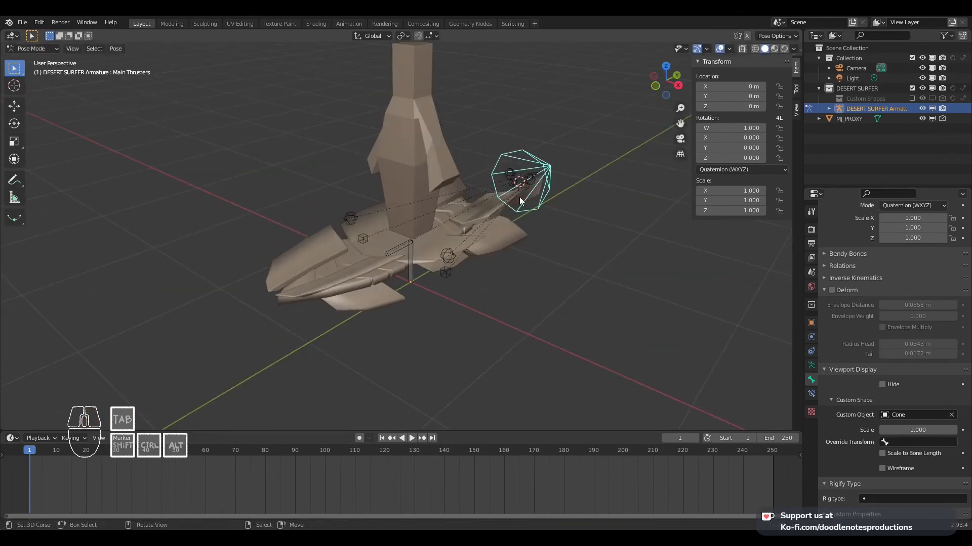
# Hide the armature's second bone layer so the fin IK controls no longer show in the viewport
pyautogui.click(811, 365)
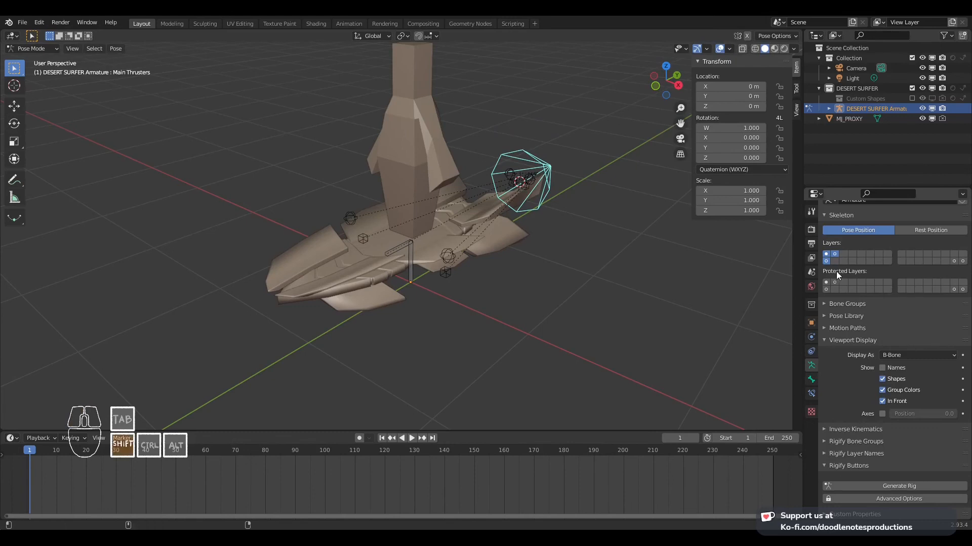
pyautogui.keyDown('shift'); pyautogui.click(835, 254); pyautogui.keyUp('shift')
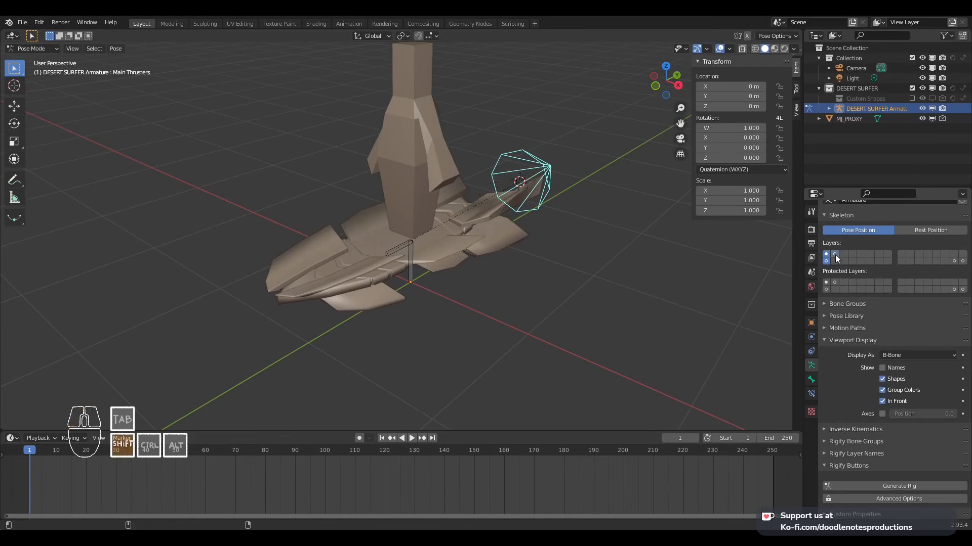
pyautogui.scroll(2, 475, 202)
pyautogui.scroll(3, 486, 211)
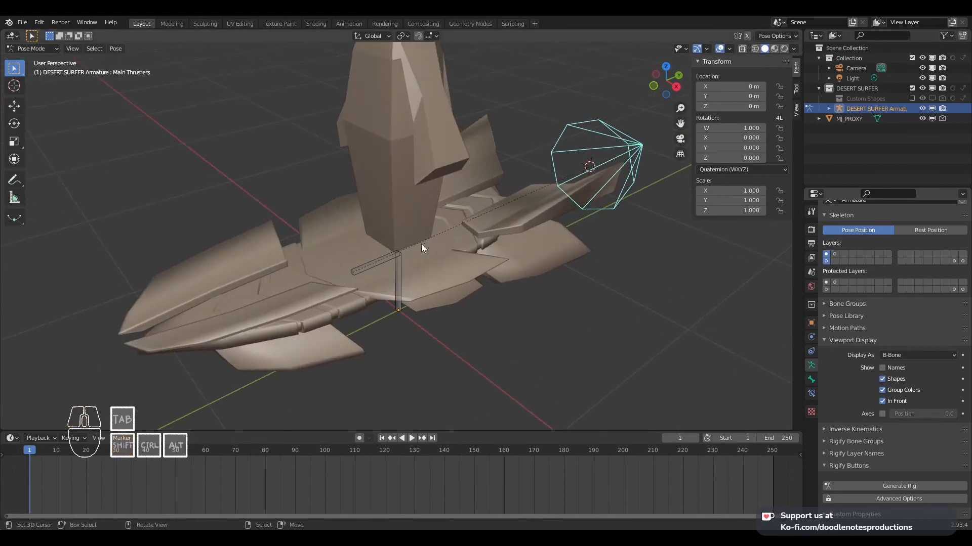
# Select the BODY bone and snap the 3D cursor to its head
pyautogui.click(389, 256)
pyautogui.press('g')
pyautogui.rightClick(390, 228)
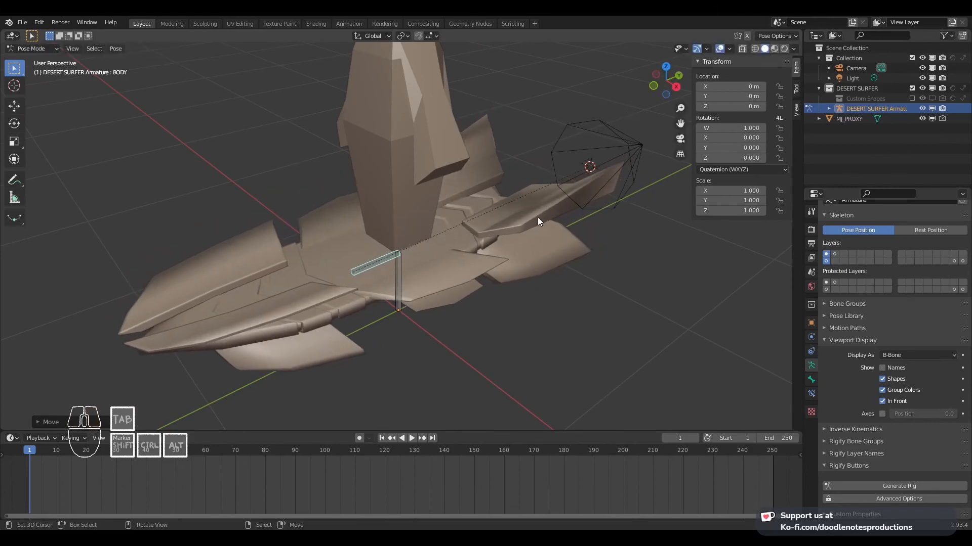
pyautogui.moveTo(433, 248); pyautogui.dragTo(456, 269, button='middle')
pyautogui.press('`')
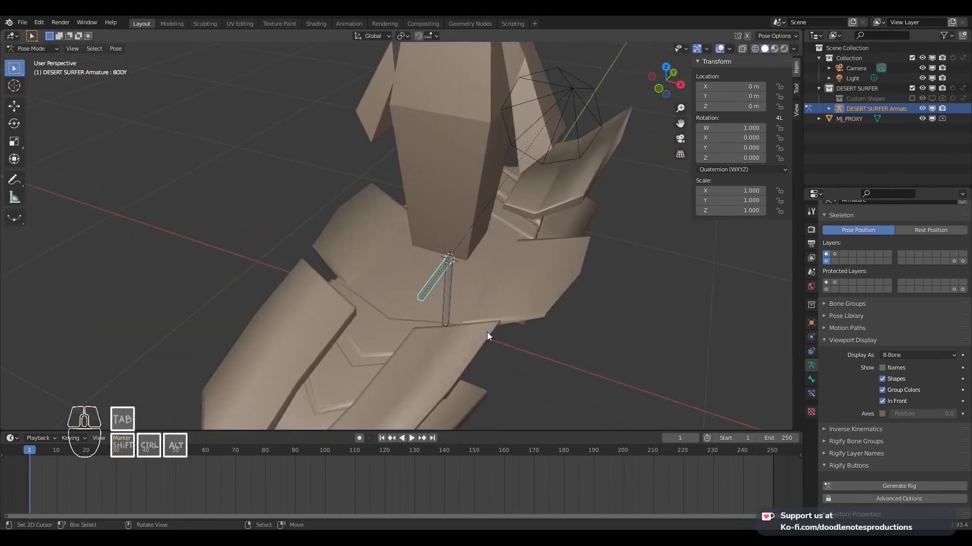
pyautogui.scroll(-4, 504, 321)
pyautogui.scroll(4, 477, 282)
pyautogui.keyDown('shift'); pyautogui.moveTo(504, 321); pyautogui.dragTo(481, 283, button='middle'); pyautogui.keyUp('shift')
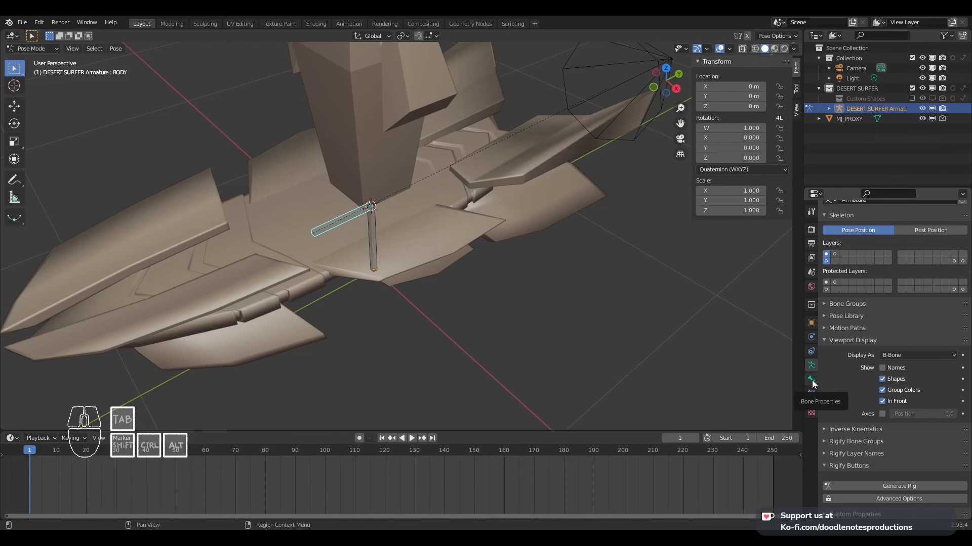
pyautogui.keyDown('shift'); pyautogui.moveTo(487, 235); pyautogui.dragTo(533, 246, button='middle'); pyautogui.keyUp('shift')
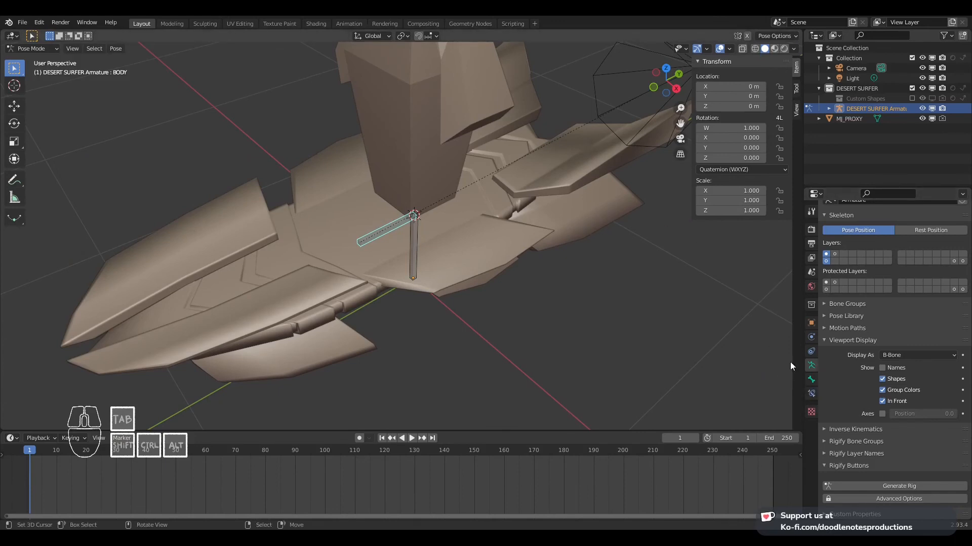
# Turn on the display of bone axes for the armature and save the file
pyautogui.click(882, 414)
pyautogui.scroll(6, 475, 267)
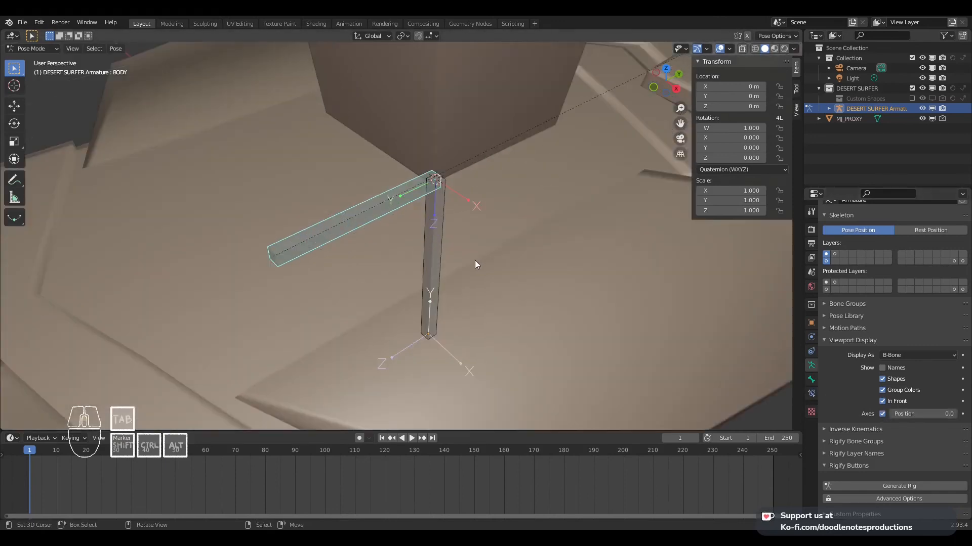
pyautogui.scroll(-6, 506, 228)
pyautogui.keyDown('shift'); pyautogui.moveTo(471, 217); pyautogui.dragTo(477, 228, button='middle'); pyautogui.keyUp('shift')
pyautogui.hotkey('ctrl', 's')
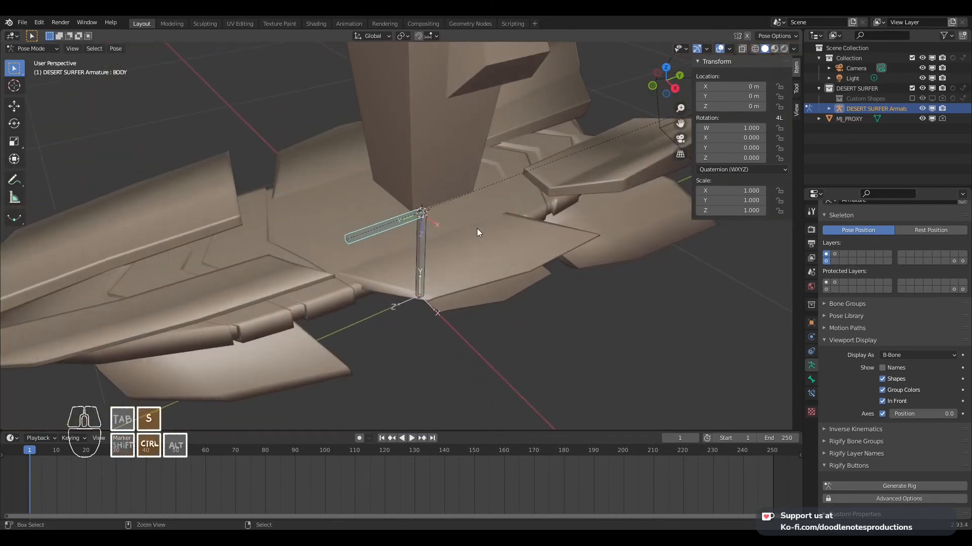
# Add a mesh plane at the 3D cursor inside the DESERT SURFER collection, working in Object Mode
pyautogui.click(865, 89)
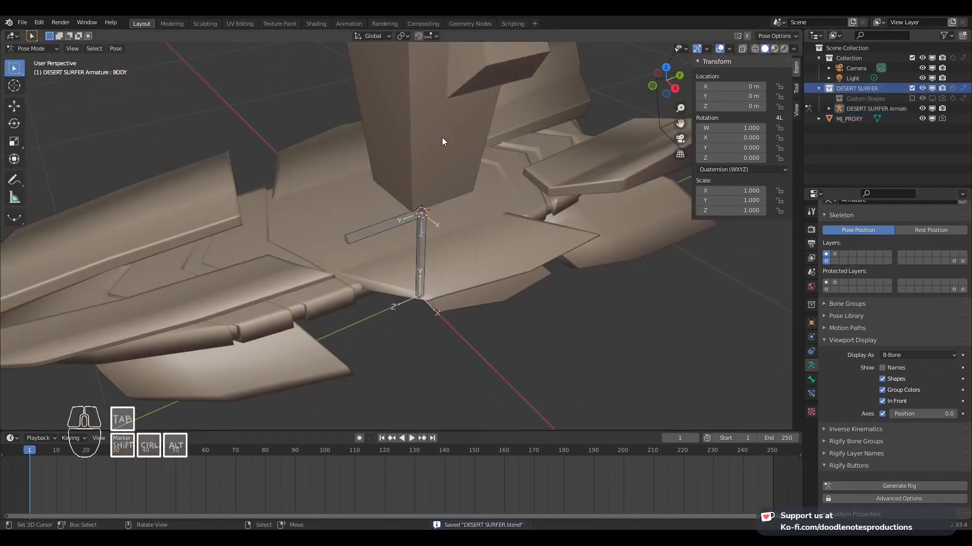
pyautogui.hotkey('ctrl', 'Tab')
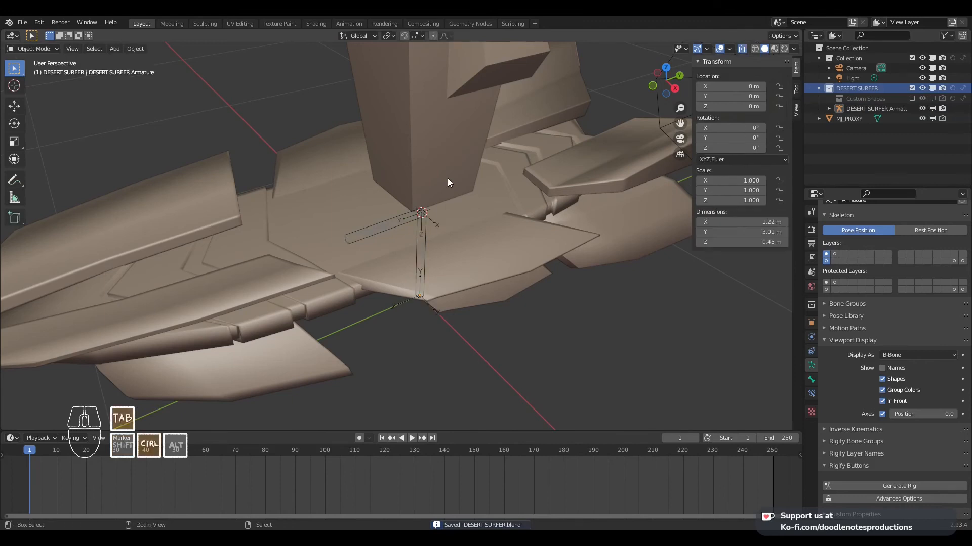
pyautogui.hotkey('shift', 'a')
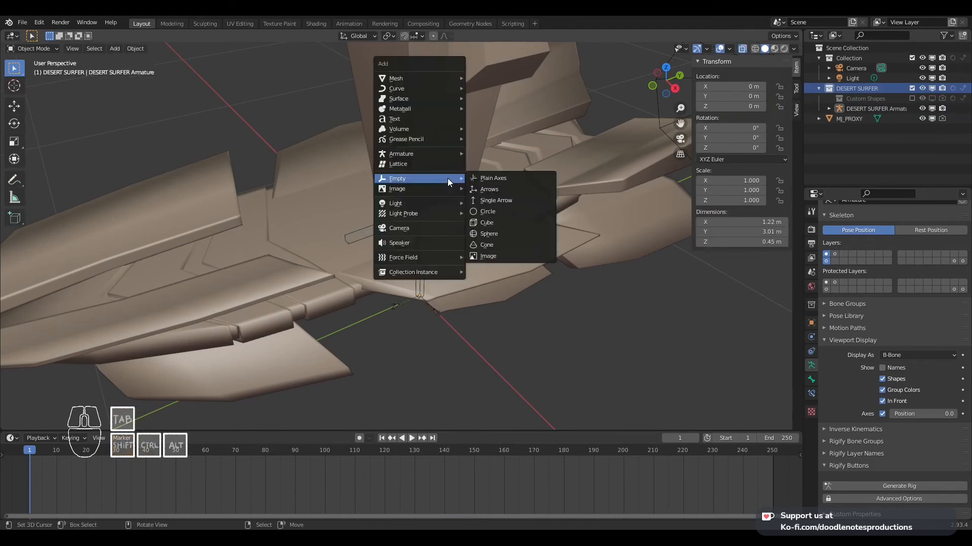
pyautogui.moveTo(410, 77)
pyautogui.click(483, 79)
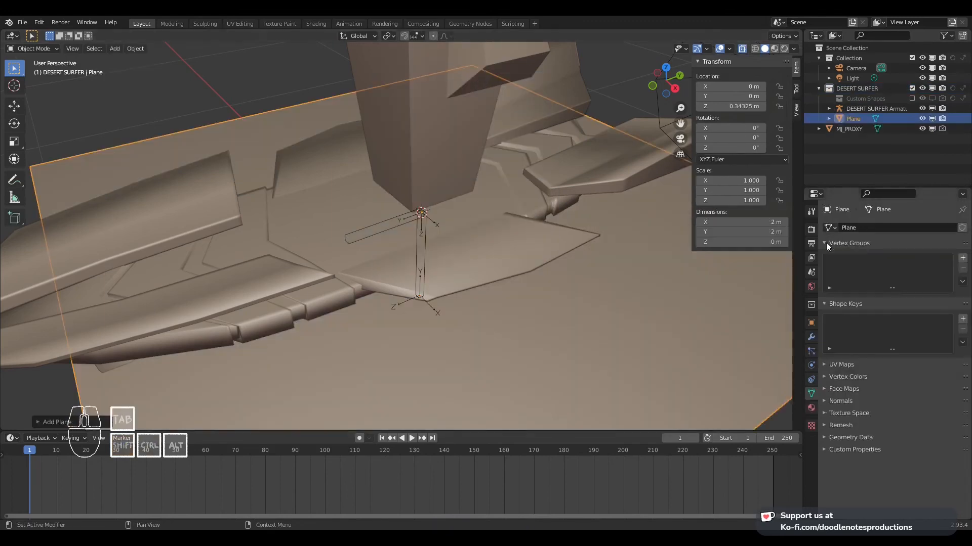
# Show the new plane's axes in the viewport and set it to display in front of other objects
pyautogui.click(811, 352)
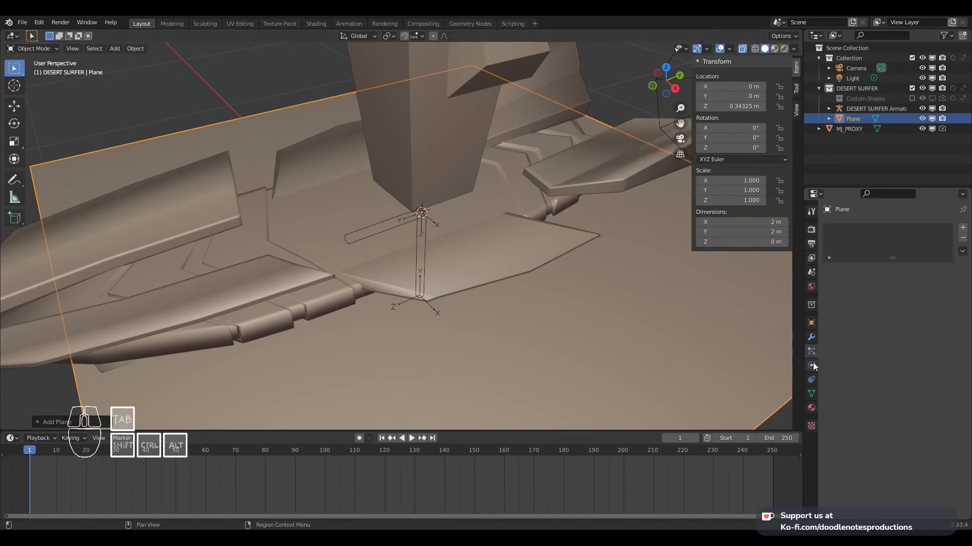
pyautogui.click(810, 326)
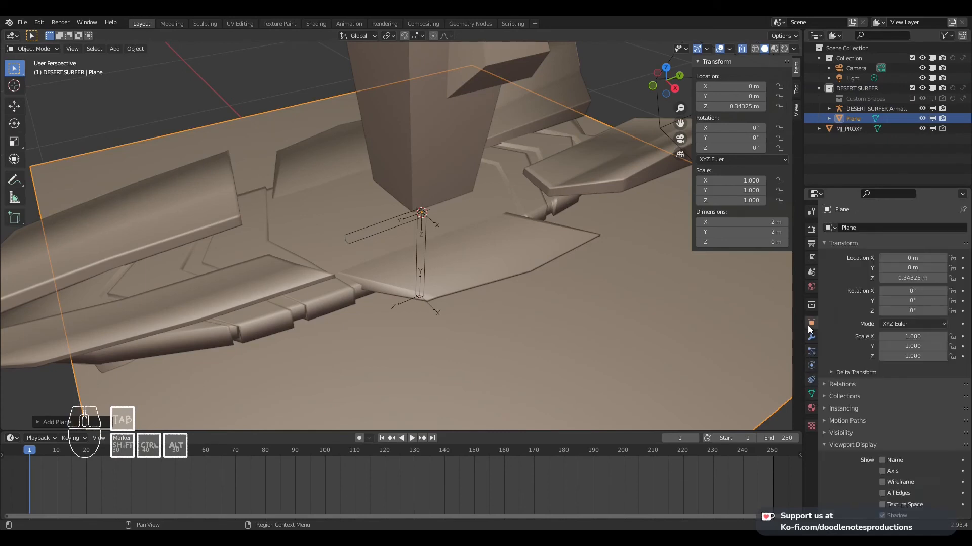
pyautogui.scroll(-4, 863, 364)
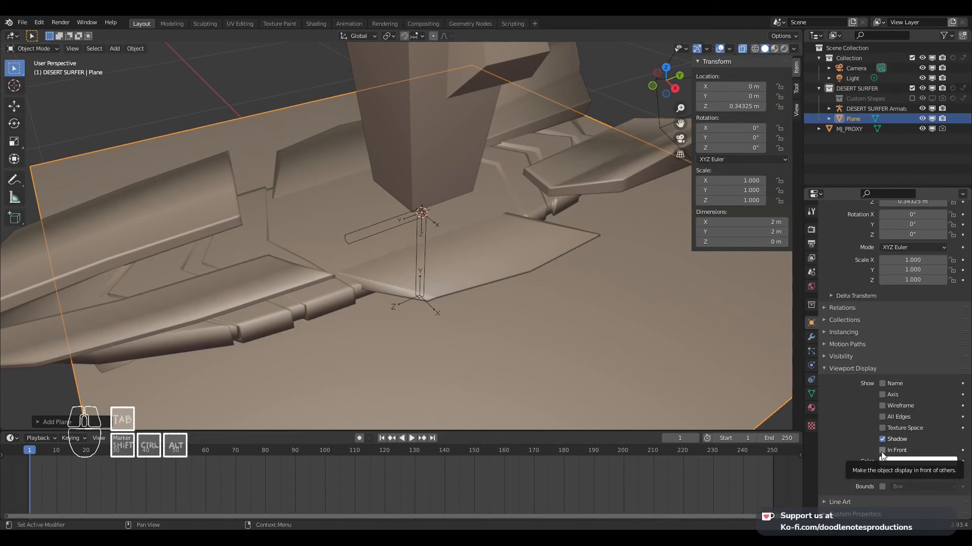
pyautogui.click(883, 395)
pyautogui.scroll(-5, 564, 221)
pyautogui.moveTo(564, 220); pyautogui.dragTo(625, 312, button='middle')
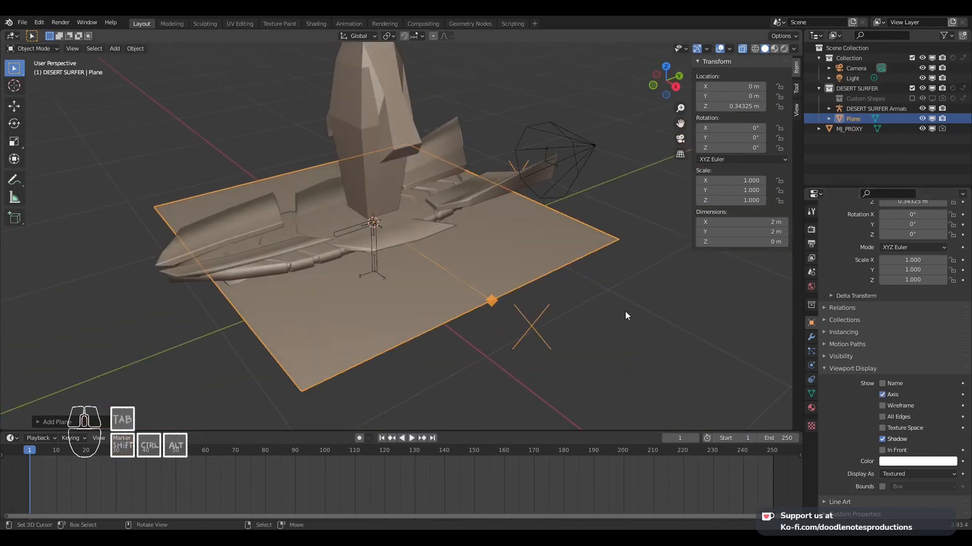
pyautogui.click(883, 453)
pyautogui.scroll(5, 511, 260)
pyautogui.keyDown('shift'); pyautogui.moveTo(449, 232); pyautogui.dragTo(480, 248, button='middle'); pyautogui.keyUp('shift')
pyautogui.scroll(-5, 480, 249)
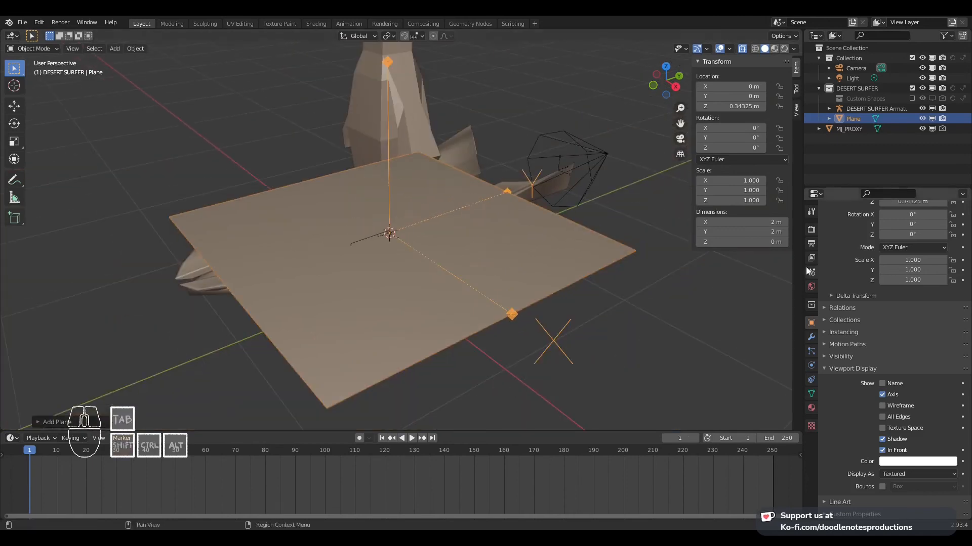
# Set the plane's viewport display to Wire and save the file
pyautogui.click(913, 474)
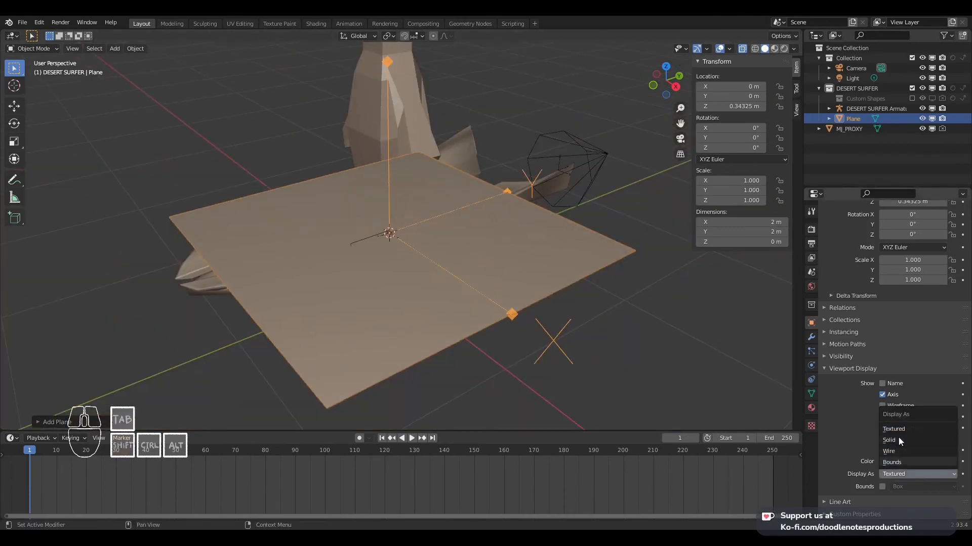
pyautogui.click(889, 451)
pyautogui.moveTo(485, 248)
pyautogui.mouseDown(button='middle')
pyautogui.moveTo(446, 229)
pyautogui.moveTo(485, 250)
pyautogui.mouseUp(button='middle')
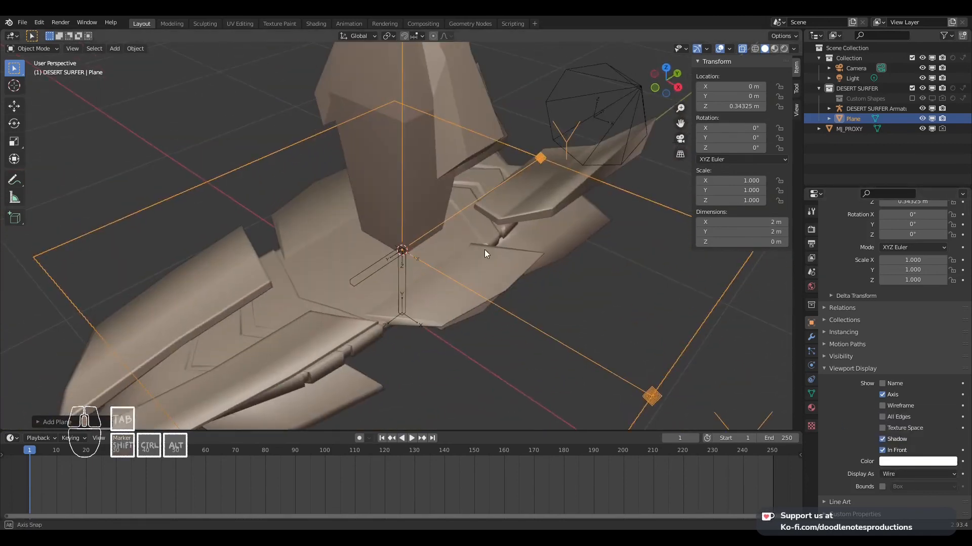
pyautogui.hotkey('ctrl', 's')
pyautogui.scroll(-6, 465, 248)
pyautogui.scroll(5, 466, 241)
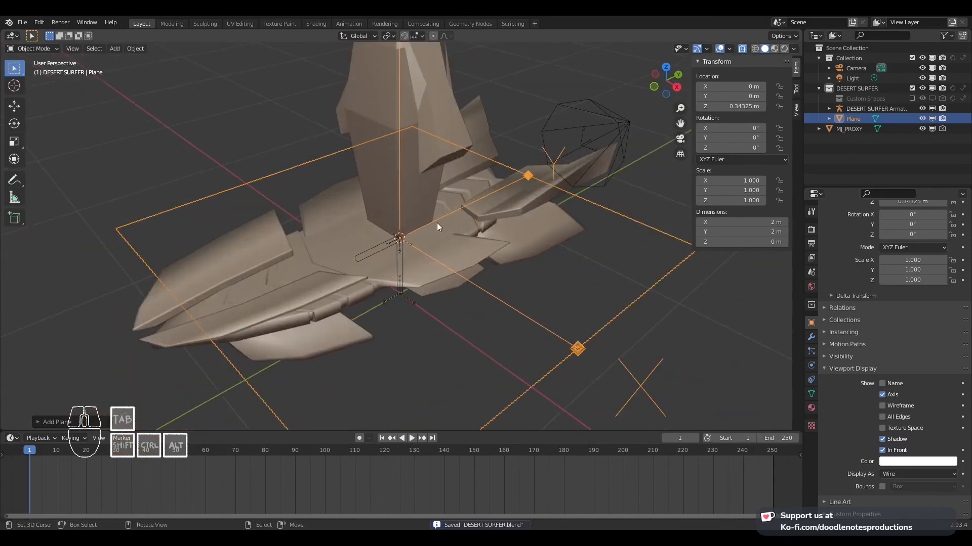
pyautogui.scroll(-3, 418, 86)
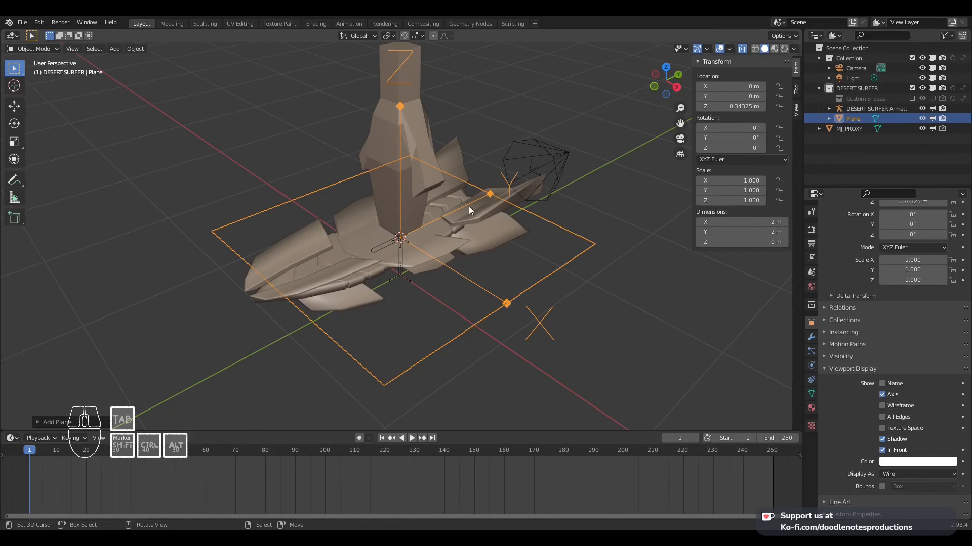
# Examine the BODY bone's axes in Pose Mode and compare their orientation with the plane's axes
pyautogui.scroll(6, 470, 213)
pyautogui.click(360, 259)
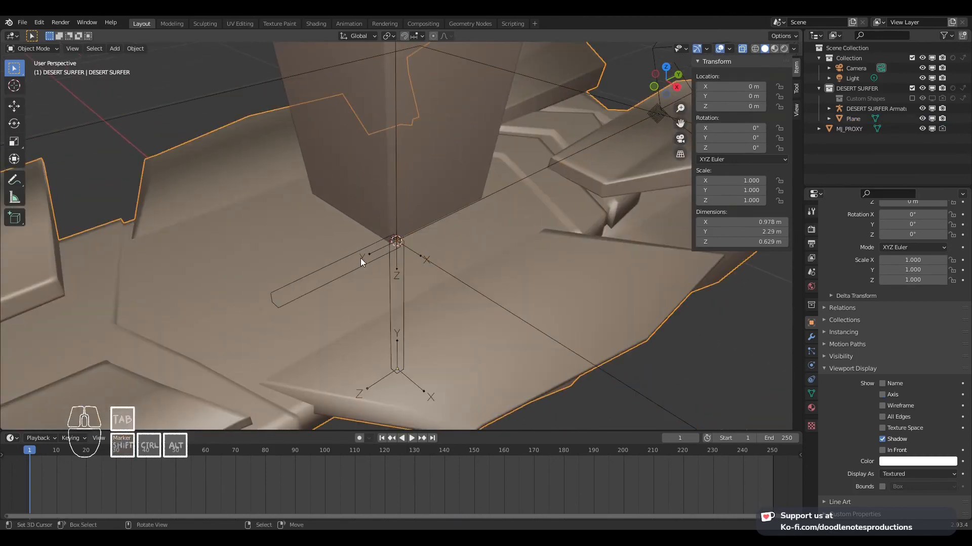
pyautogui.click(380, 253)
pyautogui.hotkey('ctrl', 'Tab')
pyautogui.click(375, 262)
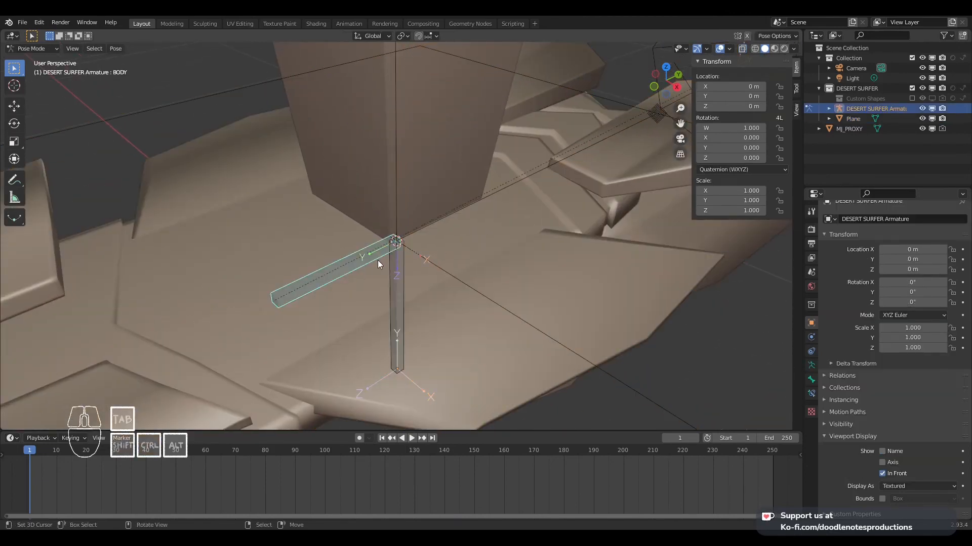
pyautogui.moveTo(378, 260); pyautogui.dragTo(403, 244, button='middle')
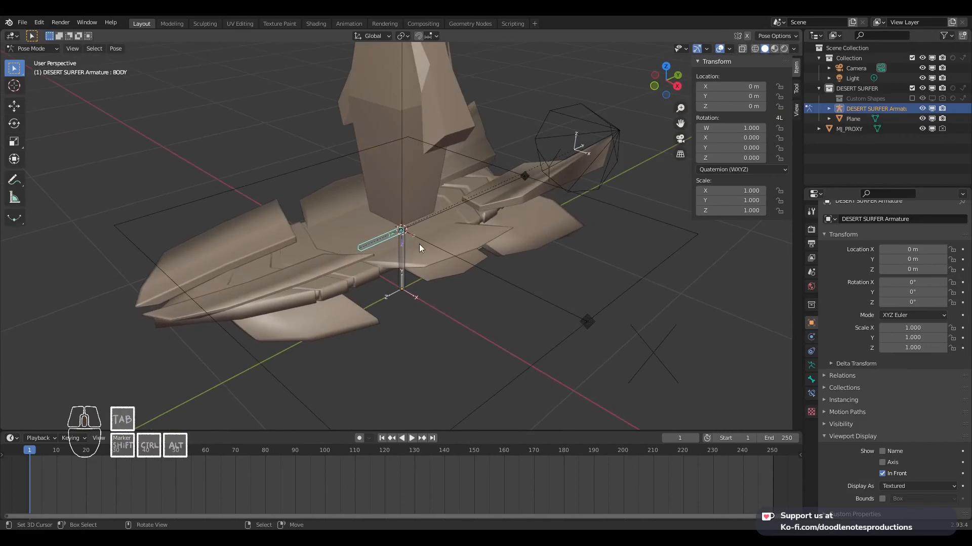
pyautogui.hotkey('ctrl', 'Tab')
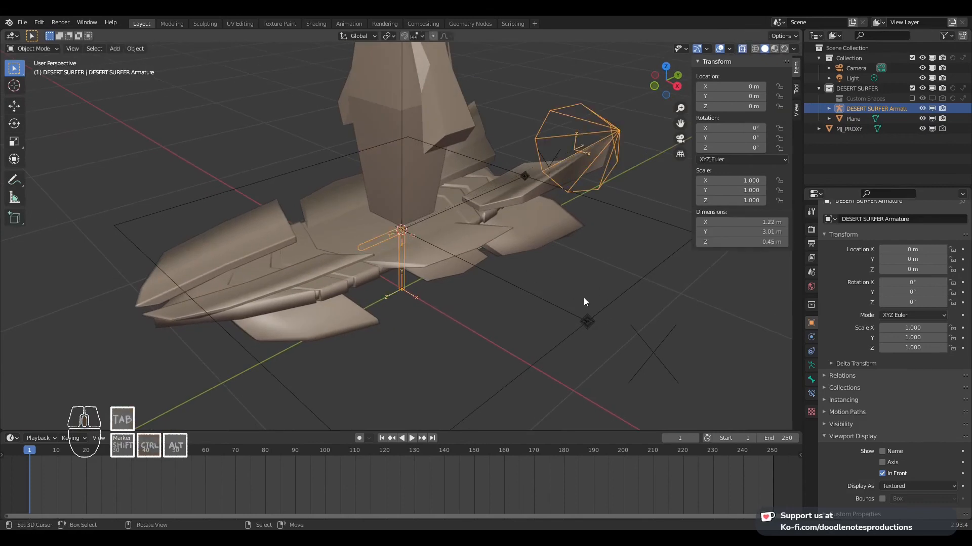
# Rotate the plane 180° around the global X axis to match the BODY bone's axis orientation
pyautogui.click(615, 312)
pyautogui.scroll(-4, 614, 312)
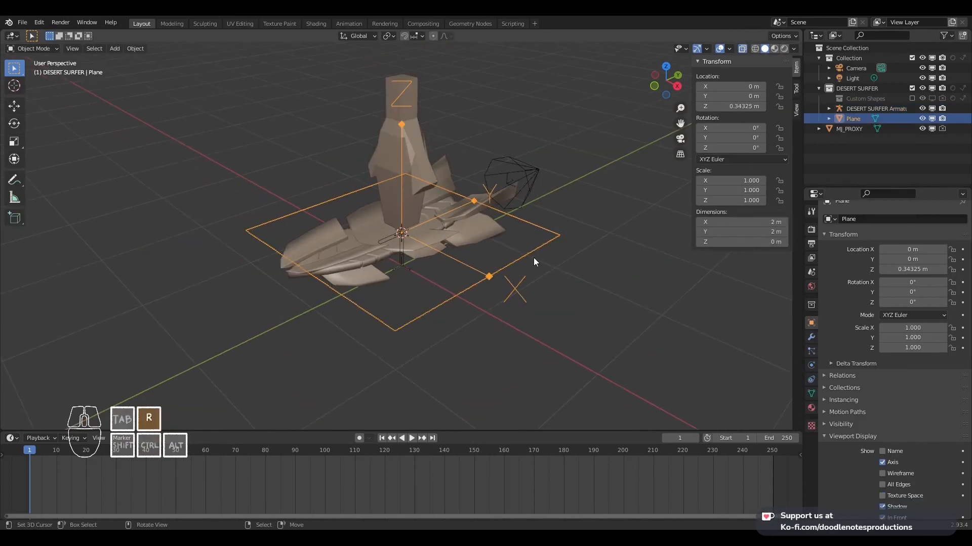
pyautogui.press('r')
pyautogui.write('x')
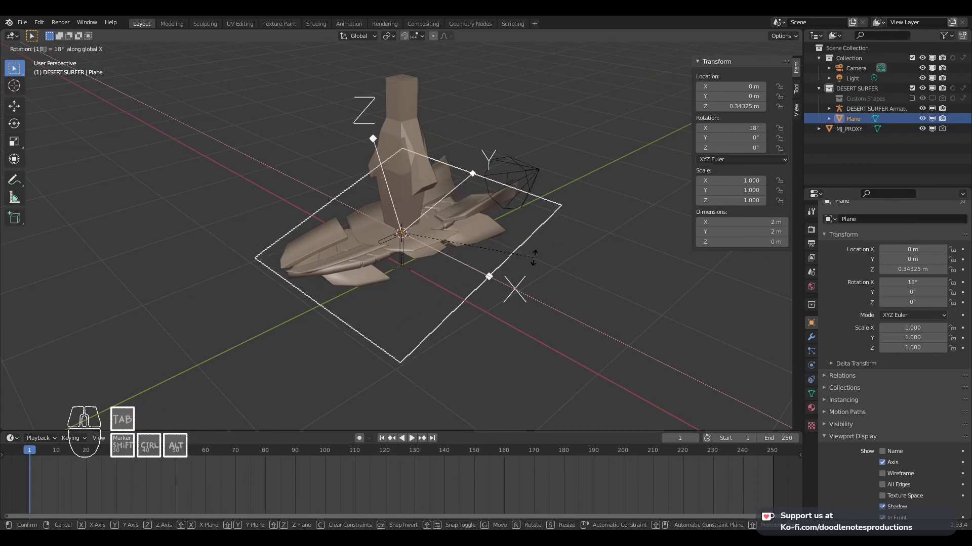
pyautogui.write('180')
pyautogui.press('Return')
pyautogui.scroll(6, 416, 224)
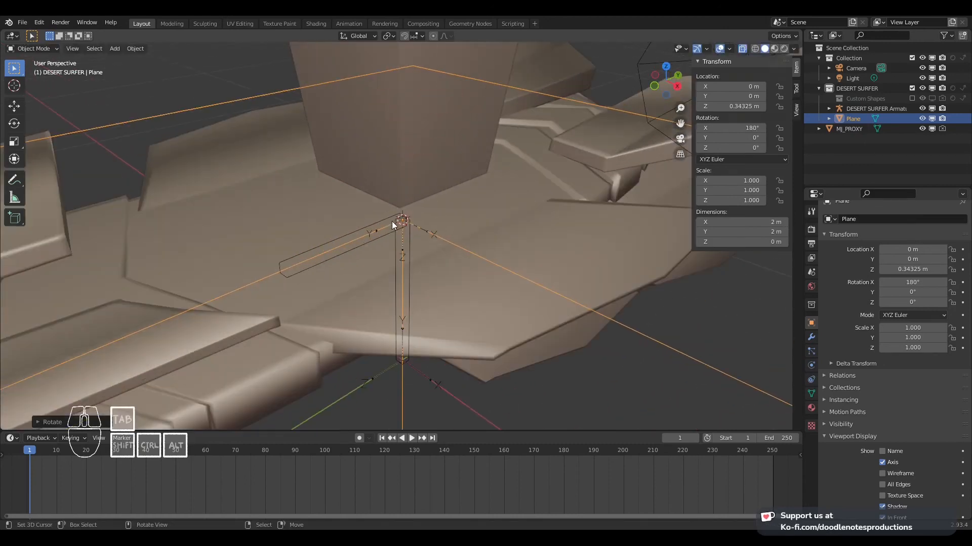
pyautogui.click(364, 235)
pyautogui.scroll(-3, 418, 236)
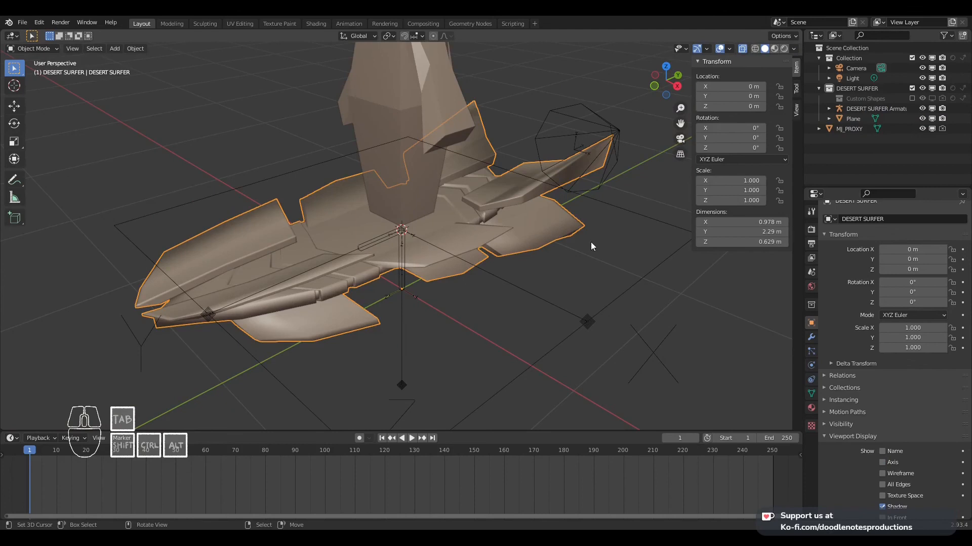
# Add a centred loop cut down the plane's length along Y in Edit Mode, seen from above
pyautogui.click(636, 274)
pyautogui.scroll(-2, 567, 273)
pyautogui.press('KP_7')
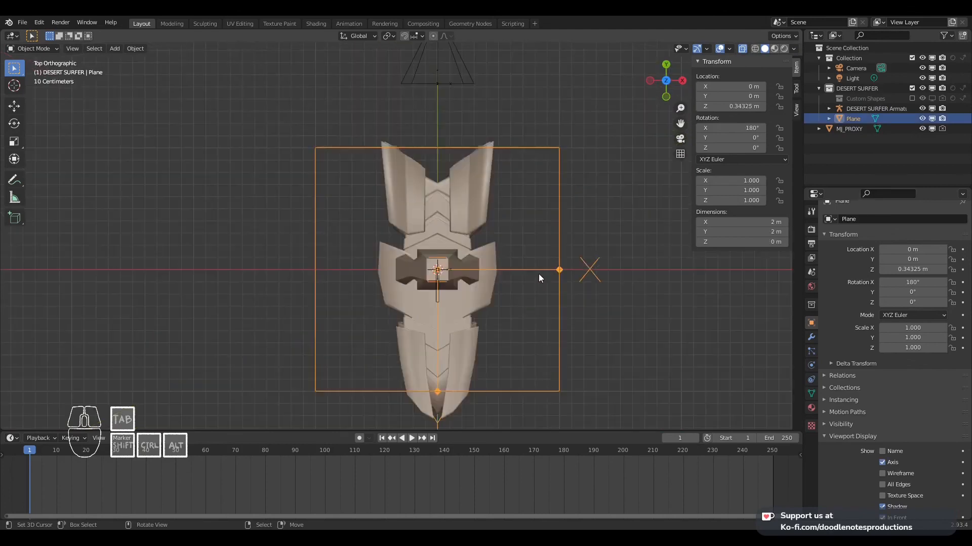
pyautogui.press('Tab')
pyautogui.keyDown('shift'); pyautogui.moveTo(539, 274); pyautogui.dragTo(500, 190, button='middle'); pyautogui.keyUp('shift')
pyautogui.click(311, 299)
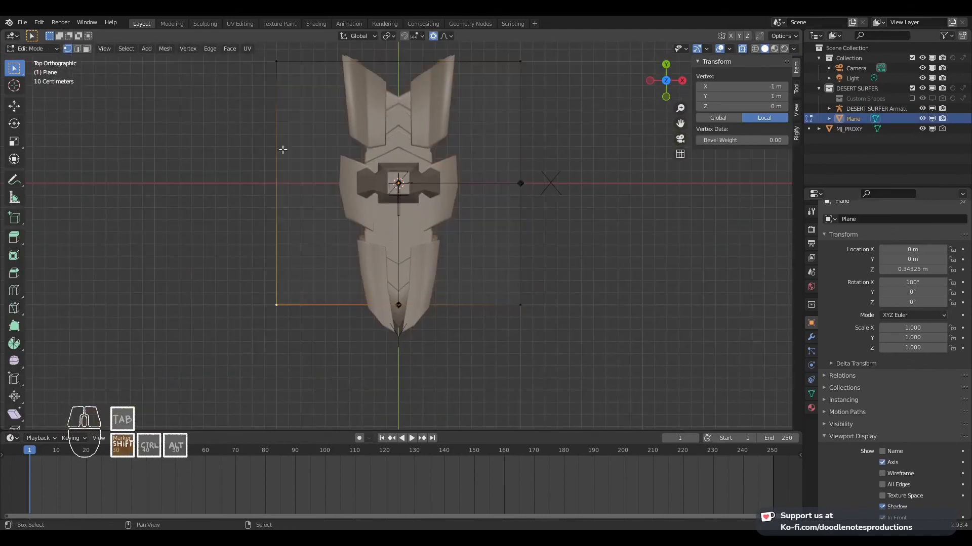
pyautogui.hotkey('ctrl', 'r')
pyautogui.click(391, 65)
pyautogui.click(240, 297)
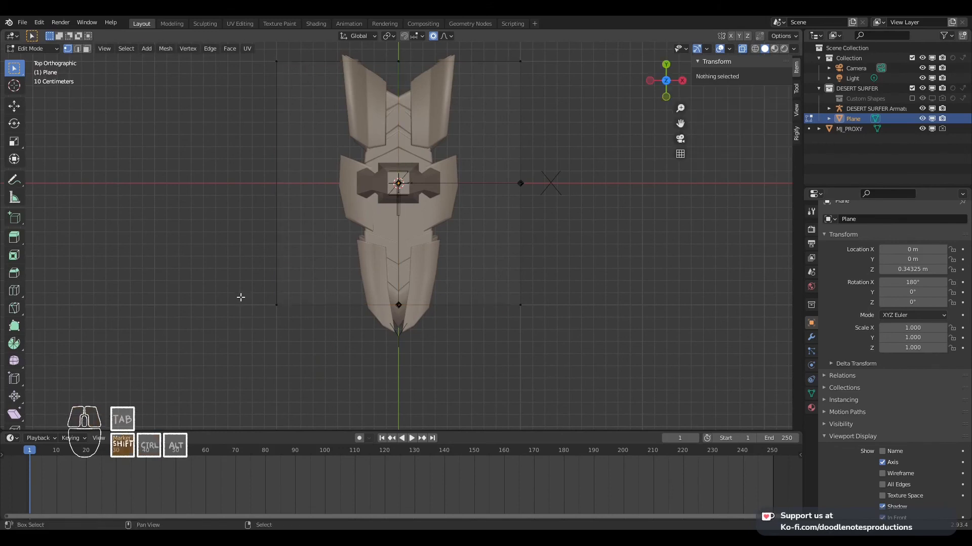
# Delete the plane's outer vertices on the negative X side, keeping only its positive X half
pyautogui.moveTo(265, 319); pyautogui.dragTo(286, 51)
pyautogui.press('x')
pyautogui.click(289, 83)
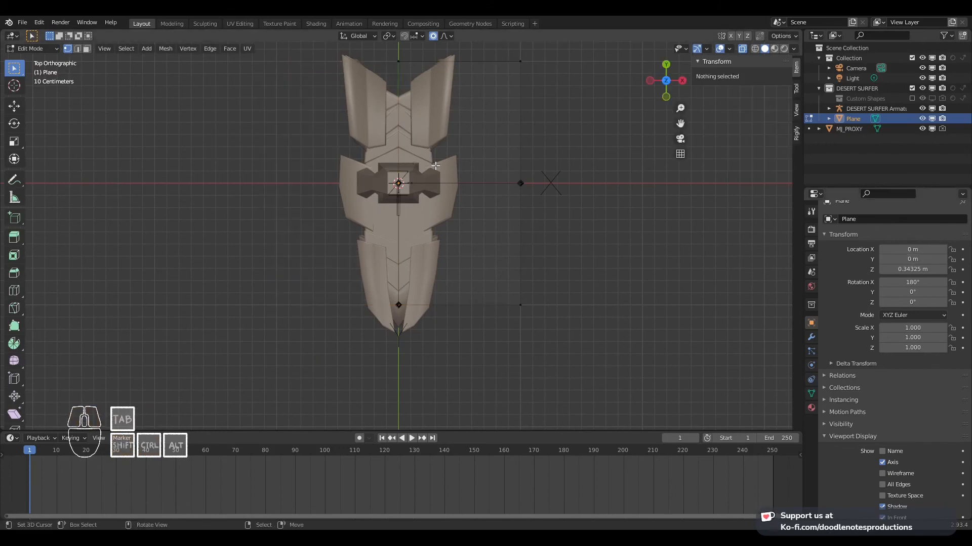
pyautogui.scroll(-2, 494, 207)
pyautogui.scroll(3, 523, 256)
pyautogui.moveTo(523, 256); pyautogui.dragTo(455, 185, button='middle')
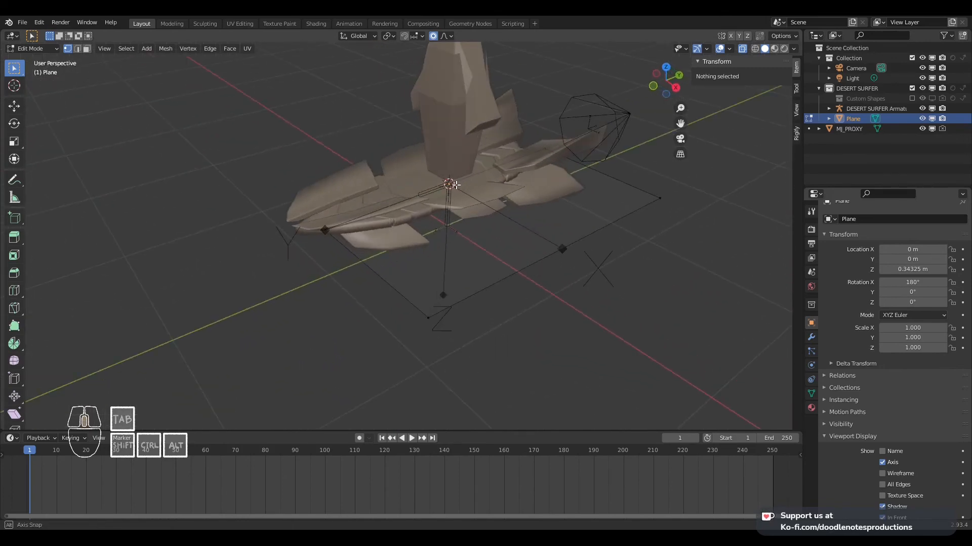
# Delete the edge running along the half plane's centreline, keeping its end vertices and the outer outline
pyautogui.rightClick(546, 144)
pyautogui.keyDown('shift'); pyautogui.rightClick(452, 183); pyautogui.keyUp('shift')
pyautogui.keyDown('shift'); pyautogui.rightClick(337, 226); pyautogui.keyUp('shift')
pyautogui.press('x')
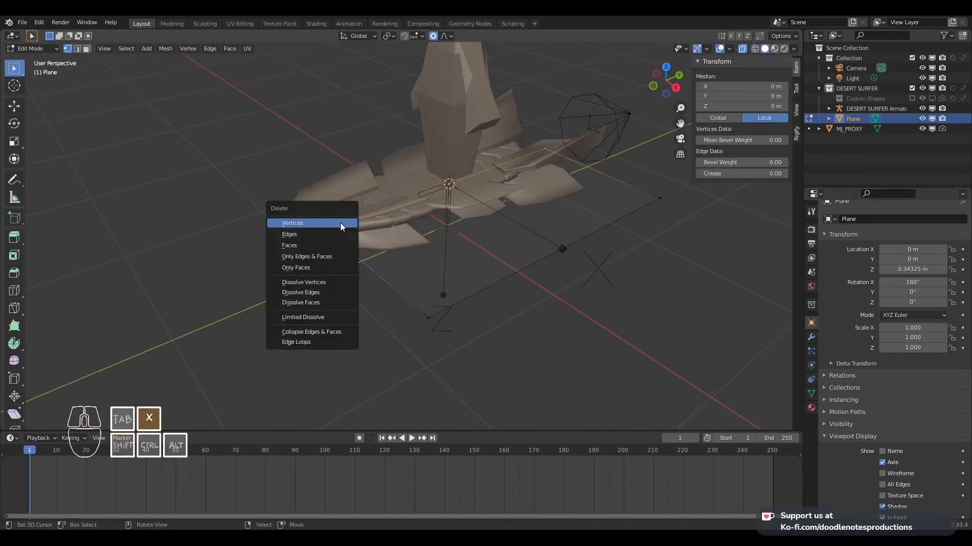
pyautogui.click(321, 235)
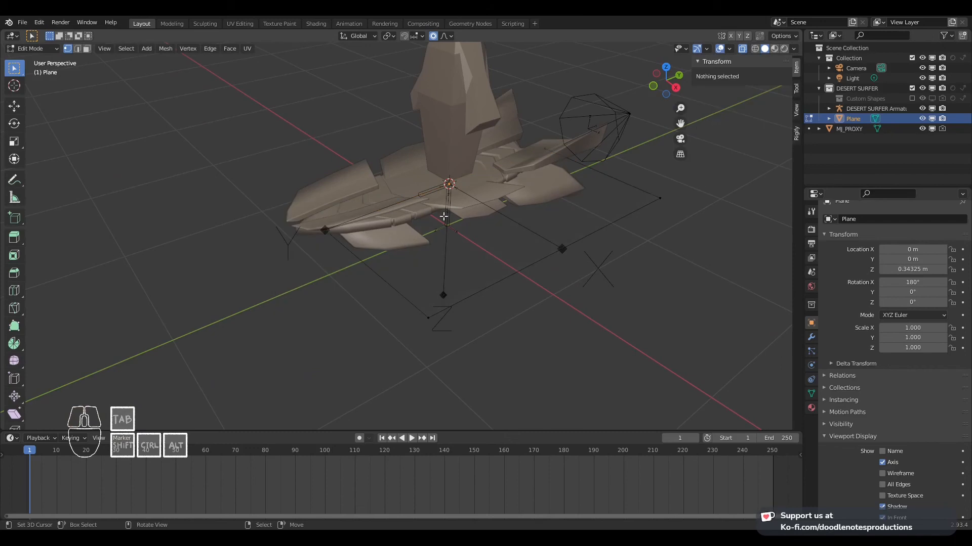
# Add a Subdivision Surface modifier to the plane and view it from above
pyautogui.rightClick(536, 146)
pyautogui.rightClick(331, 235)
pyautogui.rightClick(404, 301)
pyautogui.rightClick(628, 198)
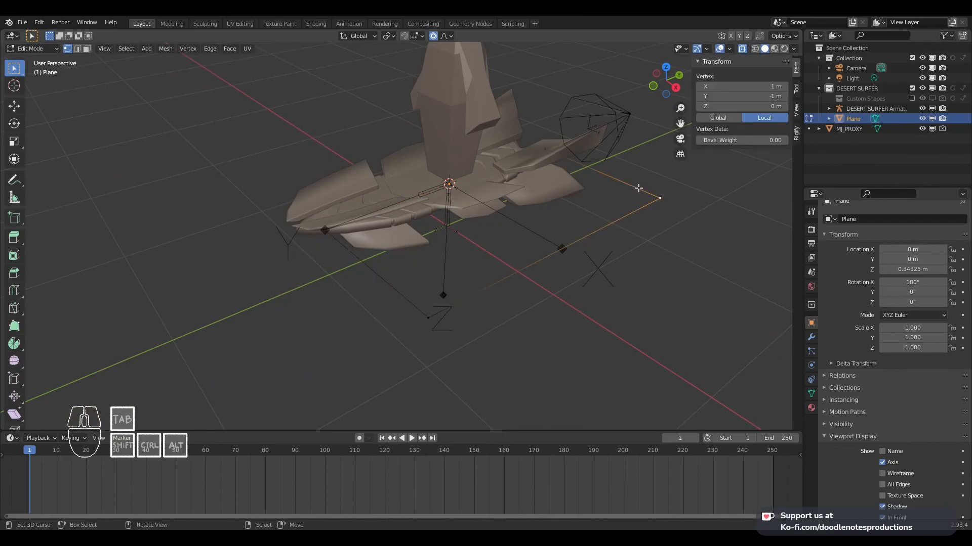
pyautogui.press('KP_7')
pyautogui.click(811, 339)
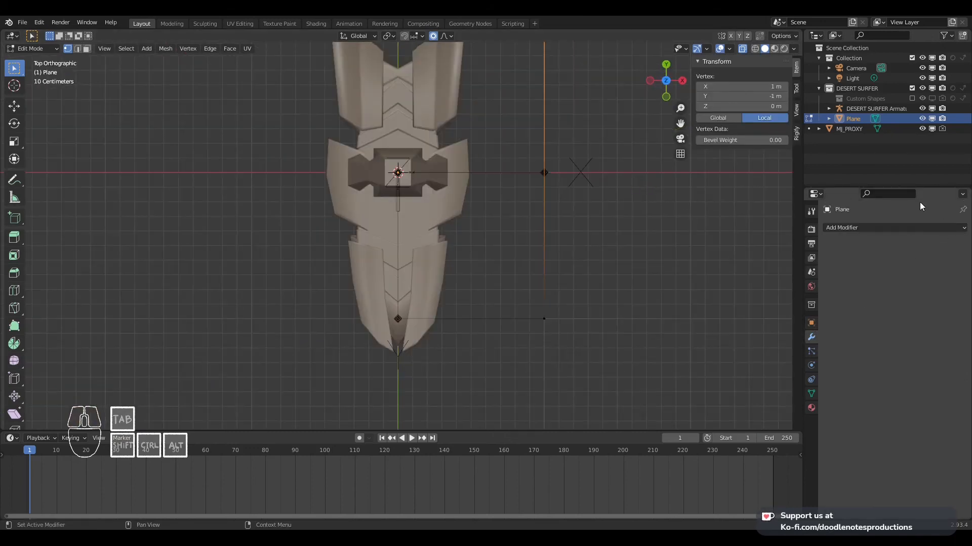
pyautogui.click(867, 228)
pyautogui.click(785, 410)
pyautogui.scroll(-4, 494, 238)
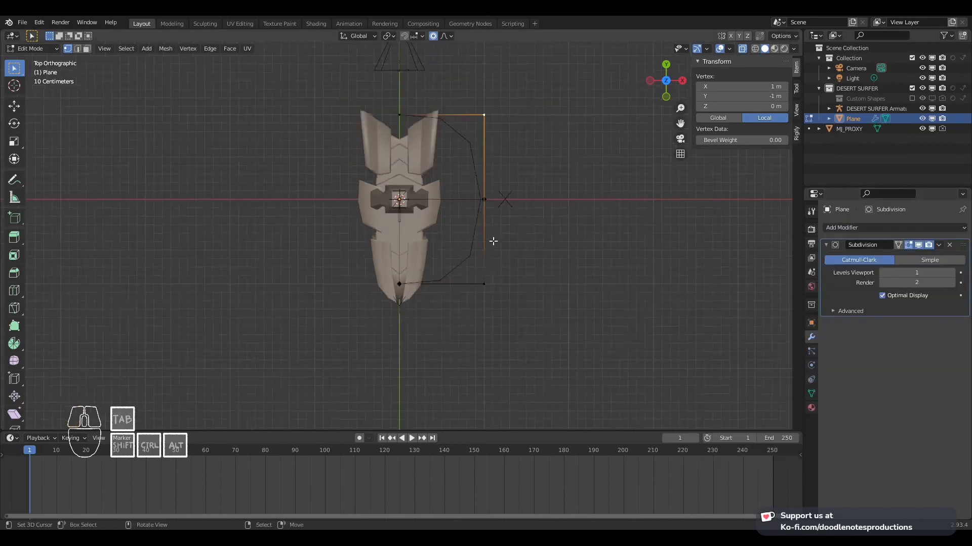
# Move the outline's centreline vertex at the hull's pointed tip about 0.35 m outward along global negative Y
pyautogui.scroll(2, 455, 281)
pyautogui.scroll(-2, 455, 294)
pyautogui.rightClick(416, 308)
pyautogui.scroll(2, 416, 308)
pyautogui.press('g')
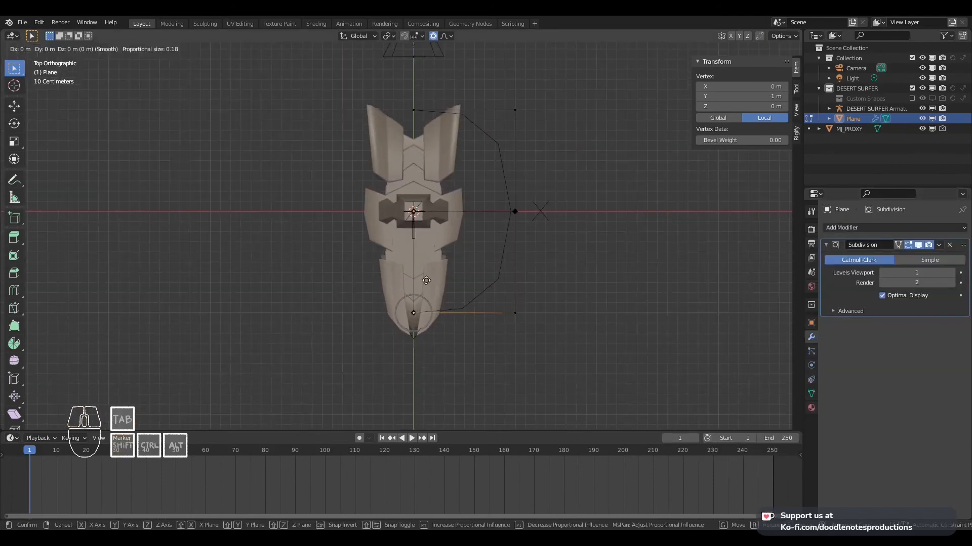
pyautogui.press('z')
pyautogui.press('Escape')
pyautogui.press('g')
pyautogui.press('y')
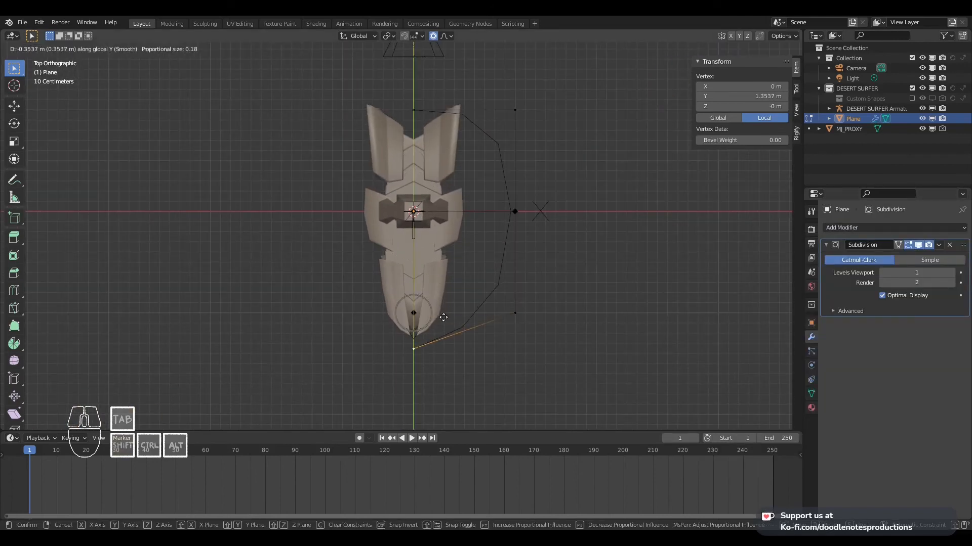
pyautogui.click(443, 319)
# Pull both outer corner vertices of the outline inward, close to the hull's side
pyautogui.rightClick(518, 318)
pyautogui.press('g')
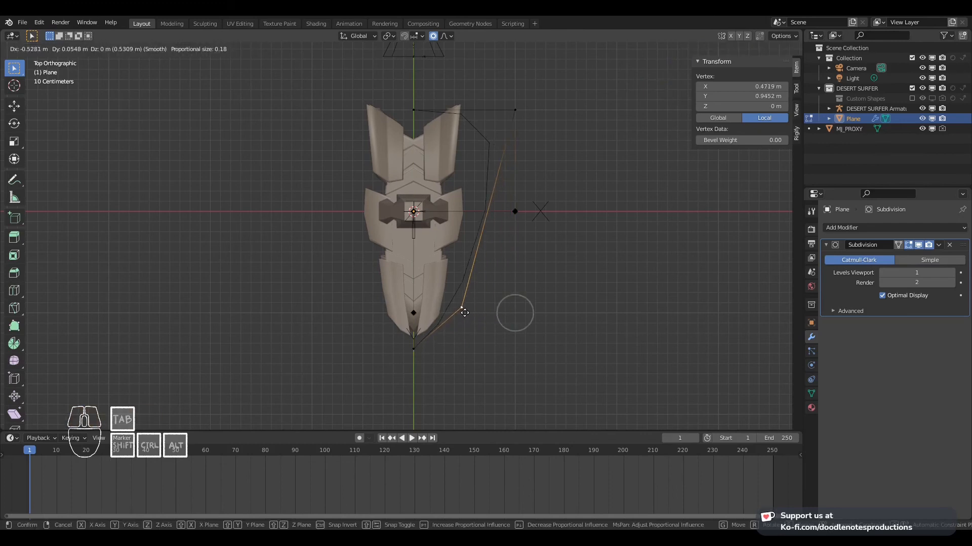
pyautogui.click(460, 312)
pyautogui.rightClick(516, 109)
pyautogui.press('g')
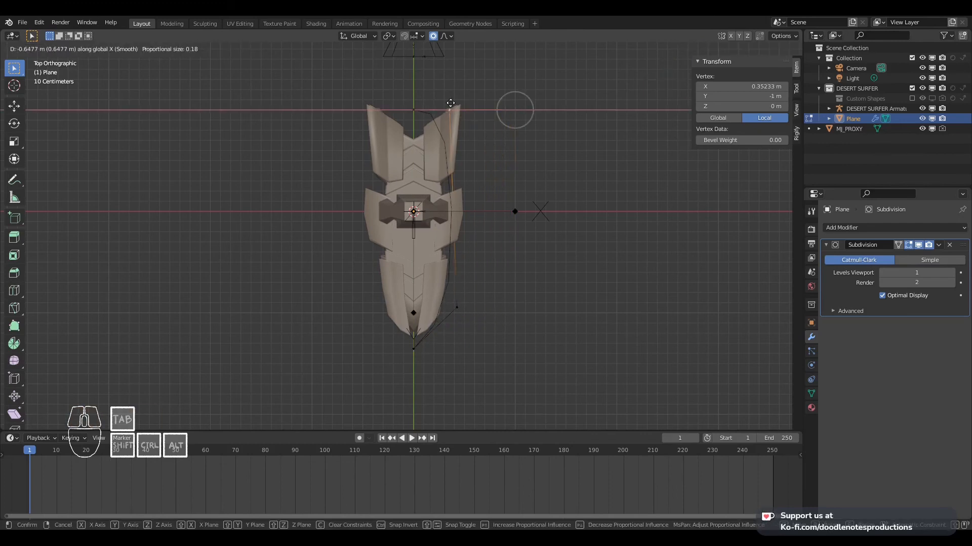
pyautogui.click(470, 158)
# Adjust both outer corners outward along X, placing the corner farther from the pointed tip at about X 0.51 m
pyautogui.press('g')
pyautogui.press('x')
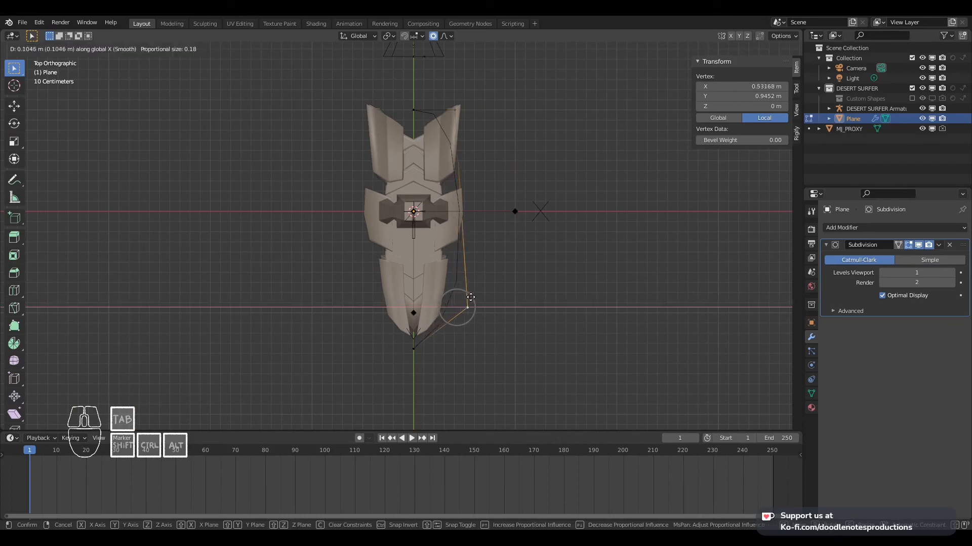
pyautogui.click(474, 299)
pyautogui.click(462, 109)
pyautogui.press('g')
pyautogui.press('x')
pyautogui.click(466, 125)
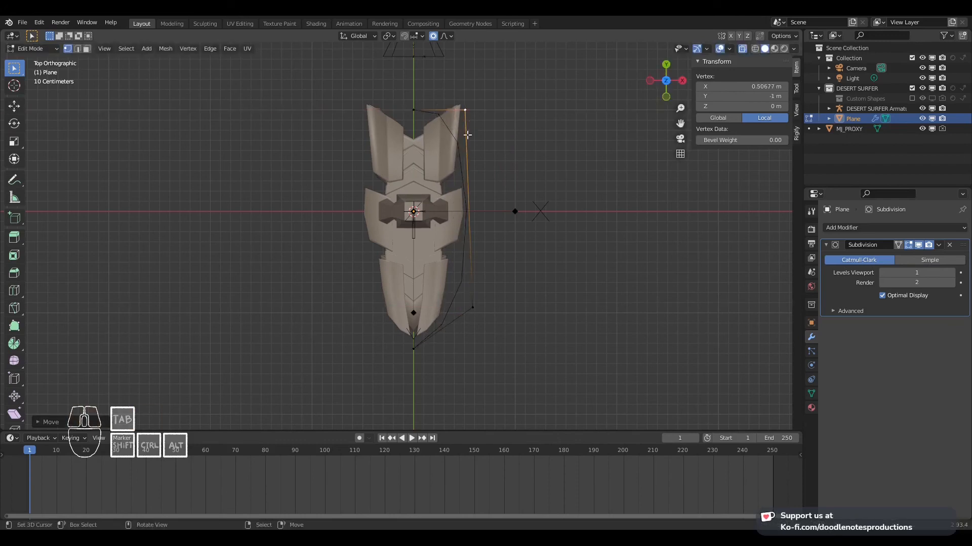
# Return to Object Mode and set the Subdivision modifier's viewport levels to 3
pyautogui.press('Tab')
pyautogui.scroll(2, 548, 198)
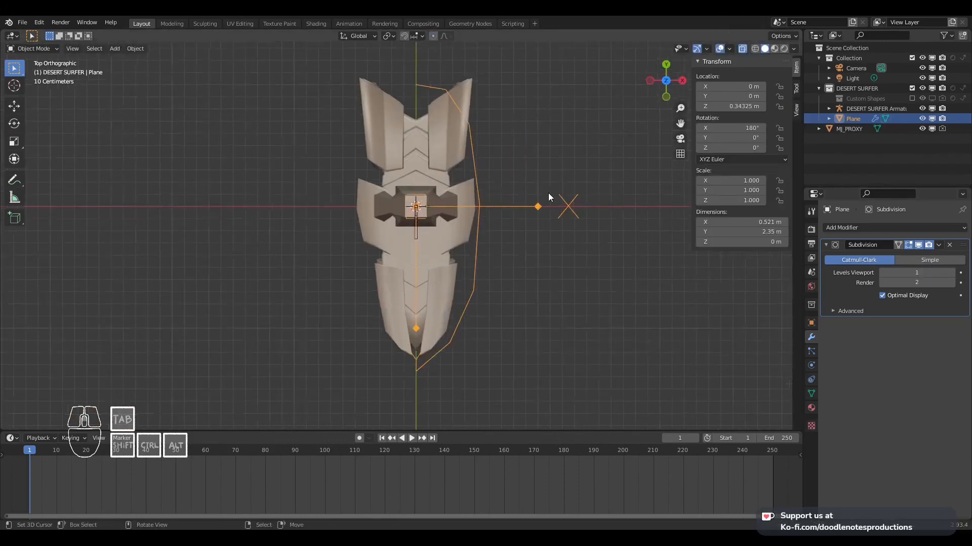
pyautogui.click(952, 273)
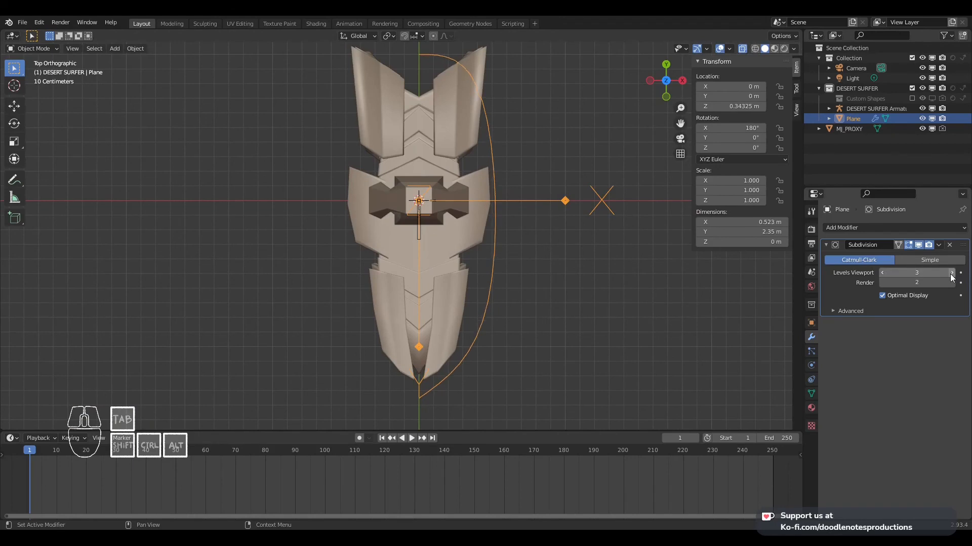
pyautogui.scroll(-3, 542, 189)
pyautogui.scroll(2, 514, 190)
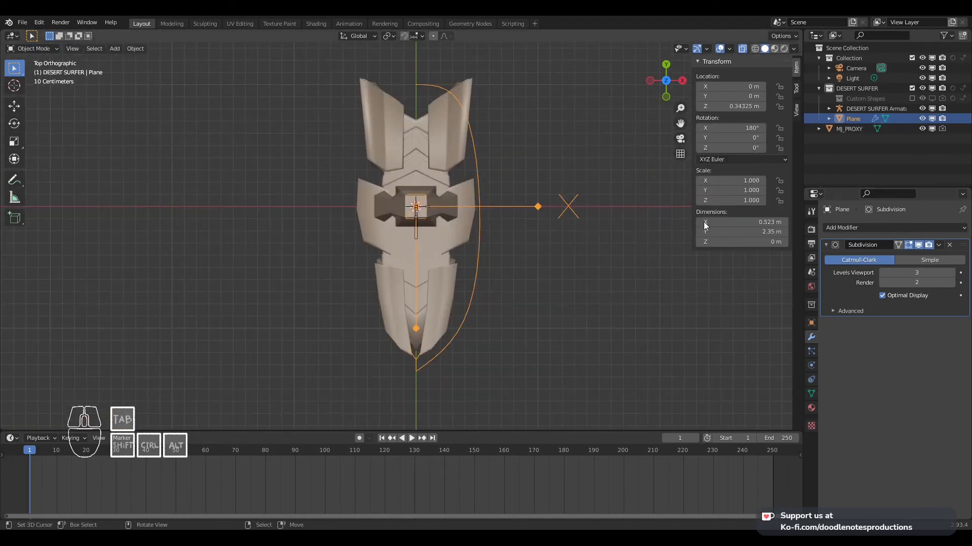
# Add a Mirror modifier on the X axis to complete the other half of the outline
pyautogui.click(872, 228)
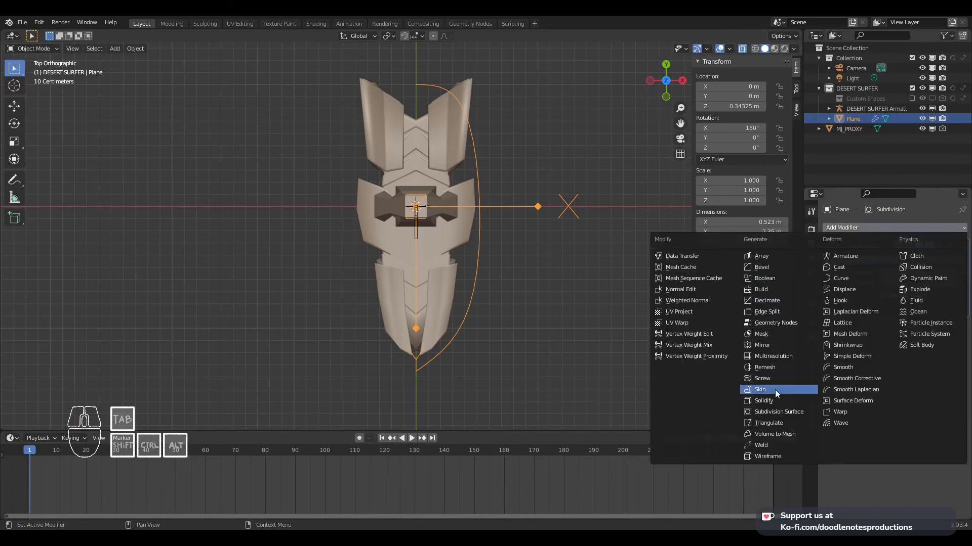
pyautogui.click(771, 346)
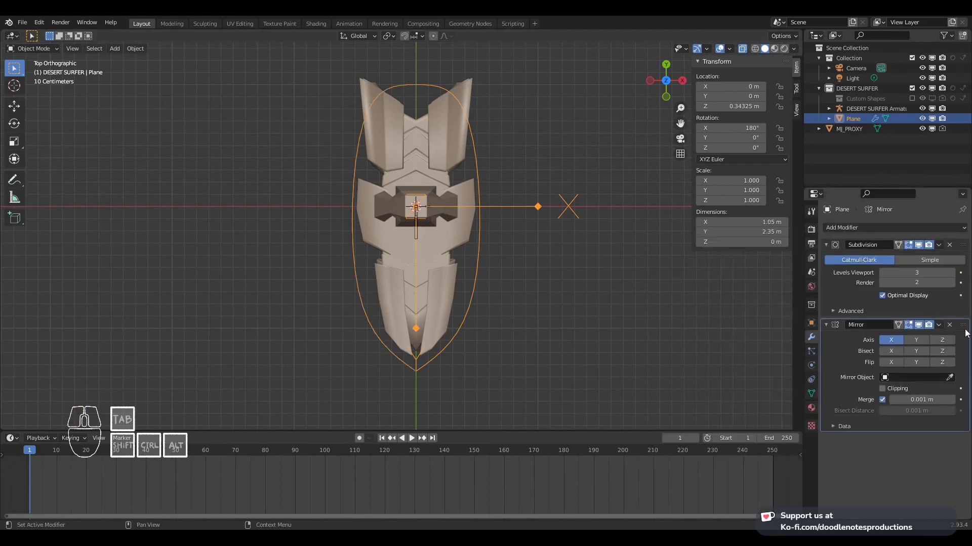
pyautogui.moveTo(964, 330); pyautogui.dragTo(956, 393)
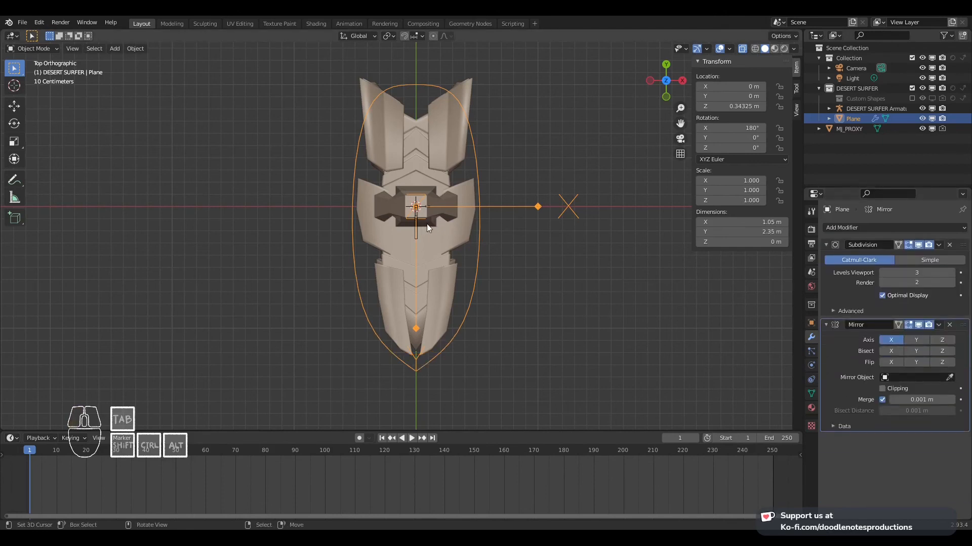
# Move the outer corner vertex farther from the hull's pointed tip about 0.15 m outward along X in Edit Mode
pyautogui.scroll(2, 427, 223)
pyautogui.press('Tab')
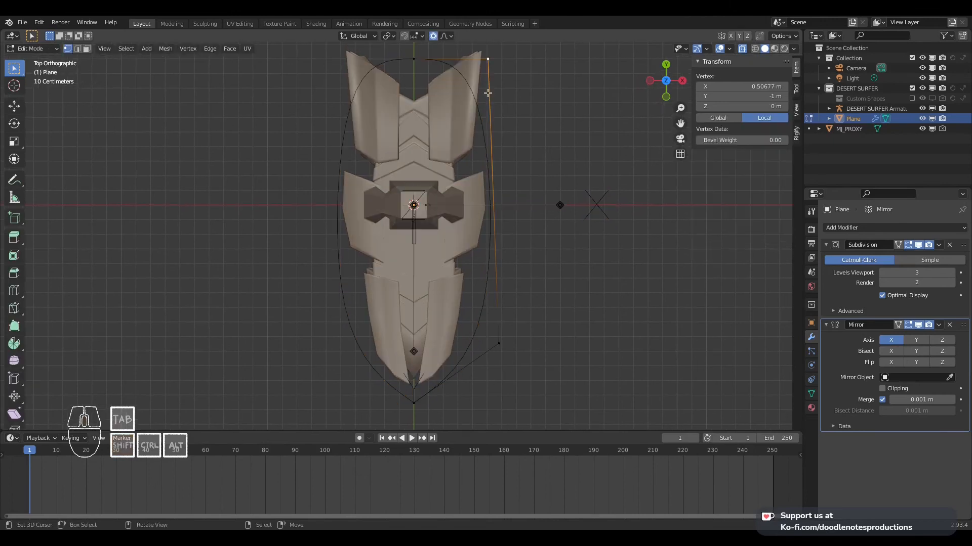
pyautogui.press('g')
pyautogui.press('x')
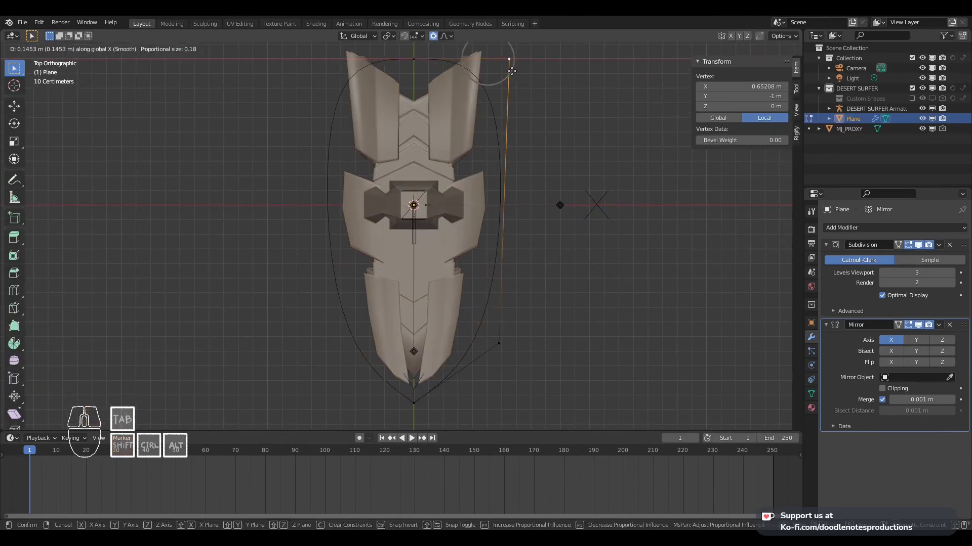
pyautogui.click(511, 71)
# Move all four outline vertices about 0.17 m outward along X, opening a gap at the centreline
pyautogui.scroll(-3, 481, 226)
pyautogui.moveTo(481, 226); pyautogui.dragTo(494, 211, button='middle')
pyautogui.keyDown('shift'); pyautogui.rightClick(459, 296); pyautogui.keyUp('shift')
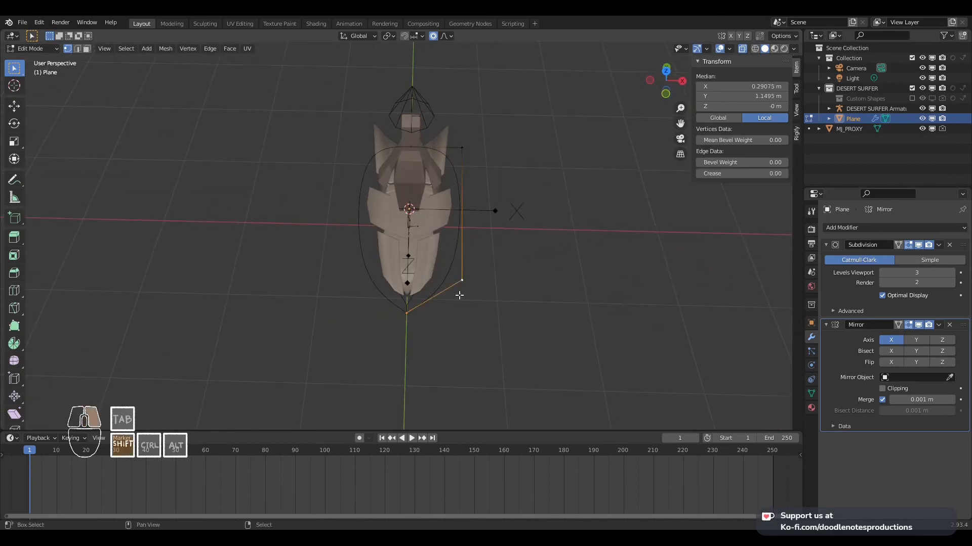
pyautogui.press('KP_7')
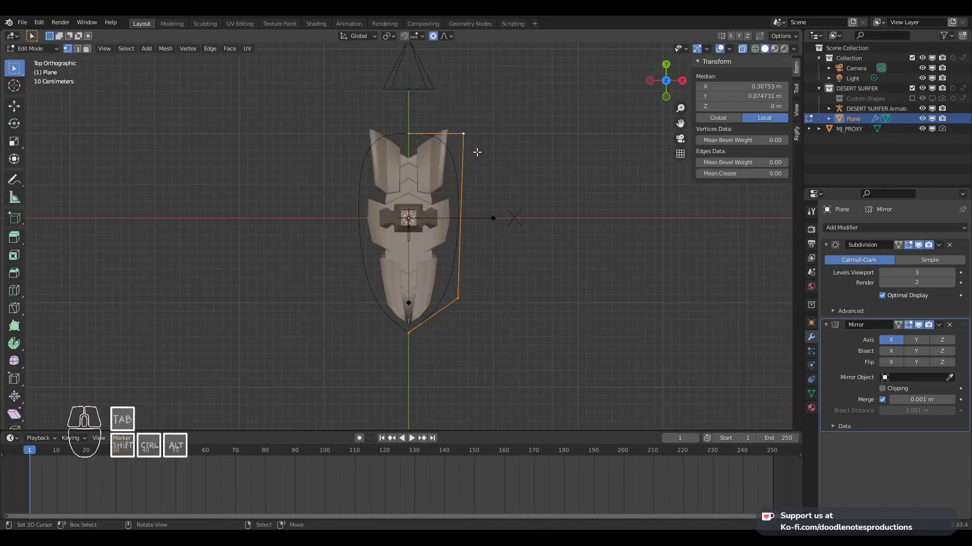
pyautogui.press('g')
pyautogui.press('x')
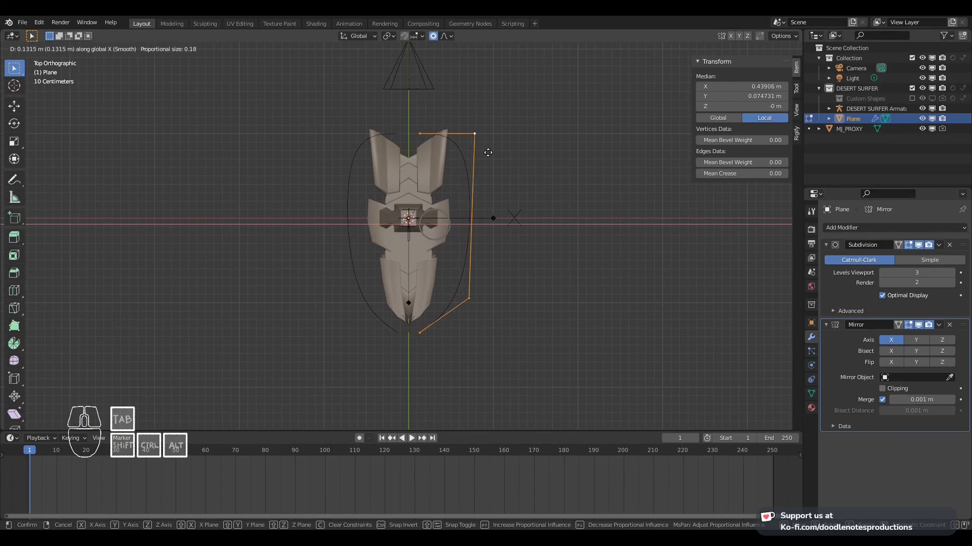
pyautogui.click(494, 217)
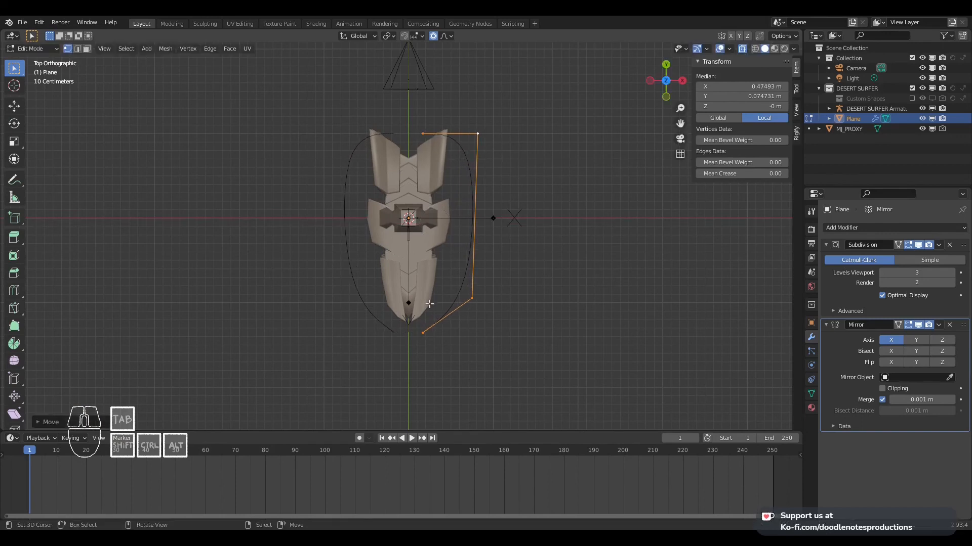
# Move the inner vertex near the hull's pointed tip about 0.05 m outward along global negative Y
pyautogui.rightClick(423, 333)
pyautogui.press('g')
pyautogui.press('y')
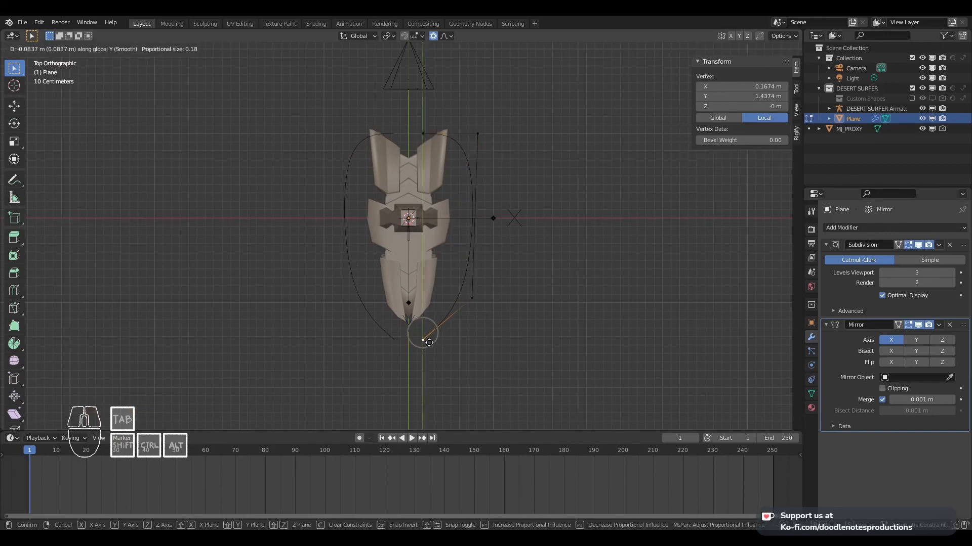
pyautogui.click(426, 332)
pyautogui.scroll(1, 482, 219)
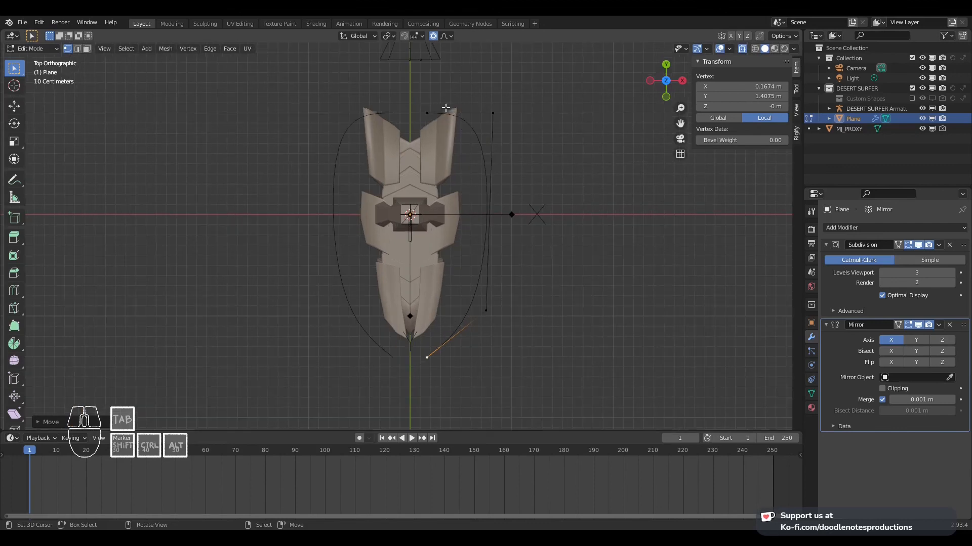
# Try to add a loop cut at the middle of the outline's long side edge
pyautogui.hotkey('ctrl', 'r')
pyautogui.click(490, 182)
pyautogui.rightClick(491, 182)
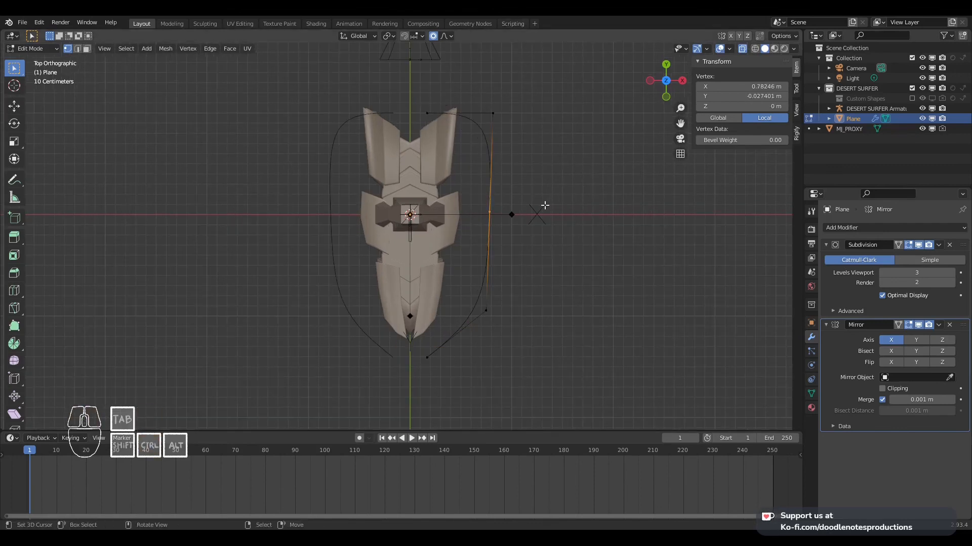
pyautogui.hotkey('ctrl', 'z')
# Examine the mirrored outline from above and from the side in Object Mode and Edit Mode
pyautogui.moveTo(504, 235)
pyautogui.mouseDown(button='middle')
pyautogui.moveTo(458, 170)
pyautogui.moveTo(476, 186)
pyautogui.moveTo(382, 111)
pyautogui.moveTo(373, 115)
pyautogui.moveTo(467, 166)
pyautogui.moveTo(484, 223)
pyautogui.moveTo(496, 226)
pyautogui.mouseUp(button='middle')
pyautogui.press('KP_7')
pyautogui.press('Tab')
pyautogui.press('KP_3')
pyautogui.press('KP_7')
pyautogui.press('Tab')
pyautogui.scroll(-3, 500, 218)
pyautogui.scroll(1, 496, 227)
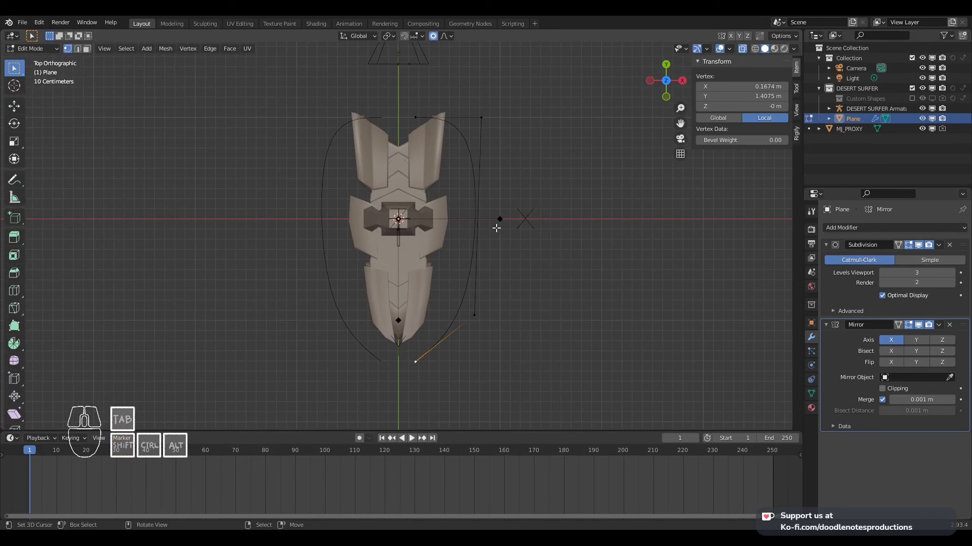
# Rename the plane object as CS_Body in Object Mode and save the file
pyautogui.press('Tab')
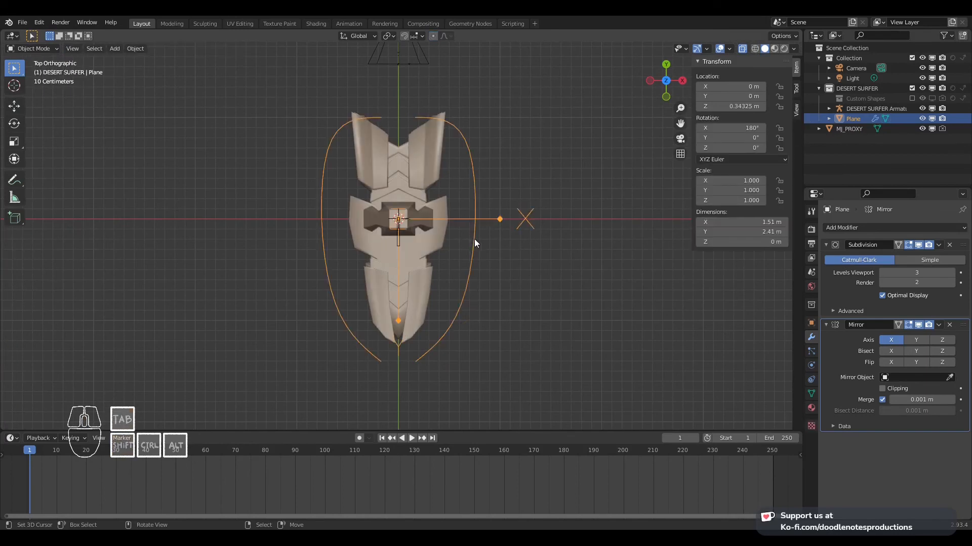
pyautogui.press('F2')
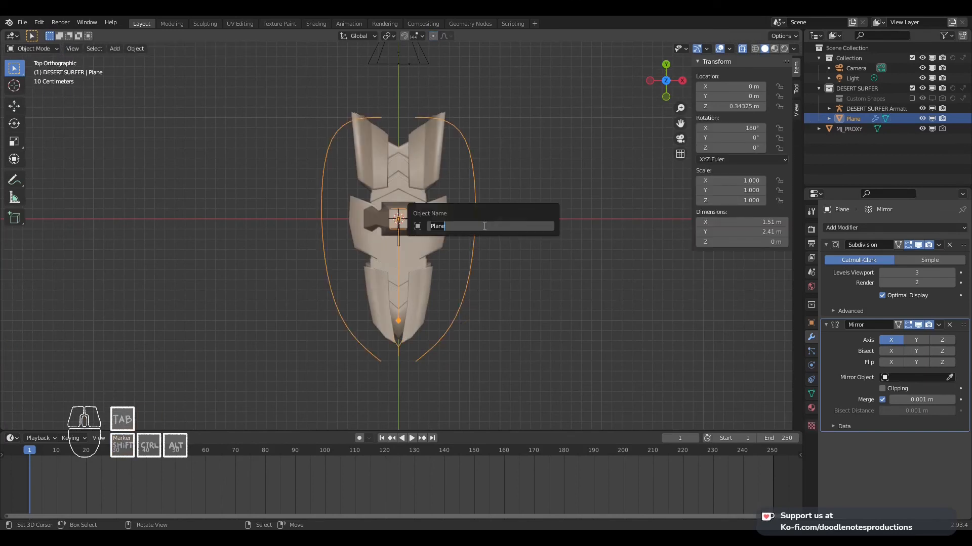
pyautogui.press('BackSpace')
pyautogui.write('CS')
pyautogui.write('_Body')
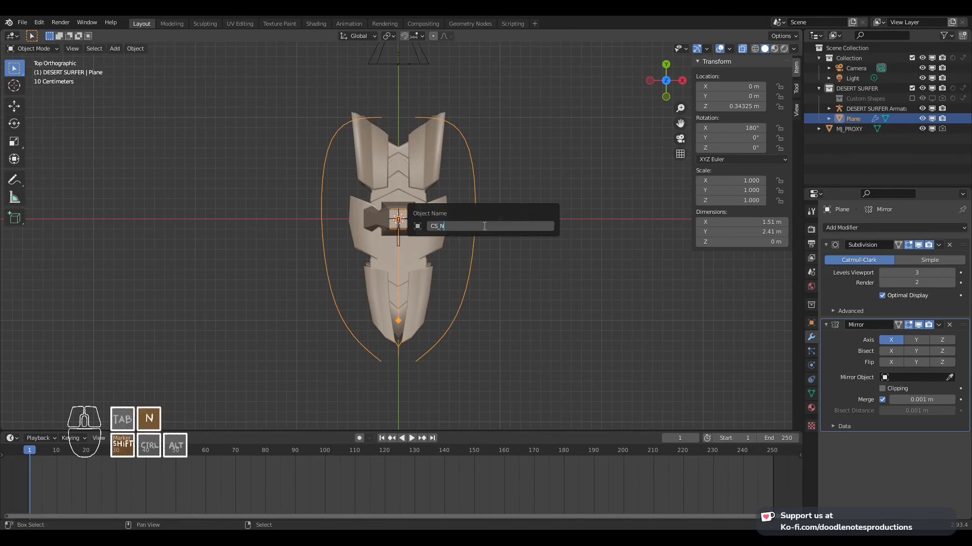
pyautogui.press('Return')
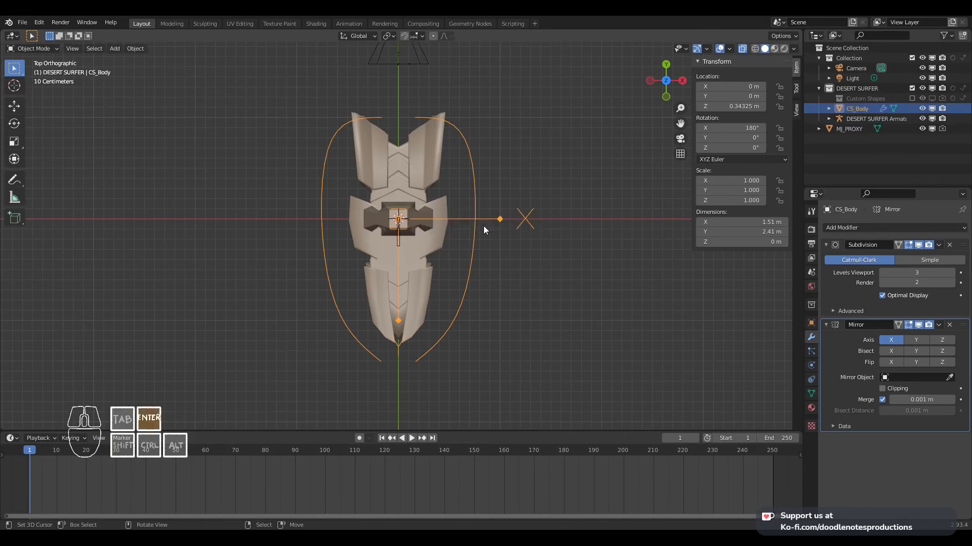
pyautogui.hotkey('ctrl', 's')
# Assign CS_Body as the BODY bone's custom object in Pose Mode and disable Scale to Bone Length
pyautogui.scroll(3, 439, 256)
pyautogui.moveTo(439, 256); pyautogui.dragTo(393, 206, button='middle')
pyautogui.rightClick(393, 206)
pyautogui.hotkey('ctrl', 'Tab')
pyautogui.rightClick(397, 207)
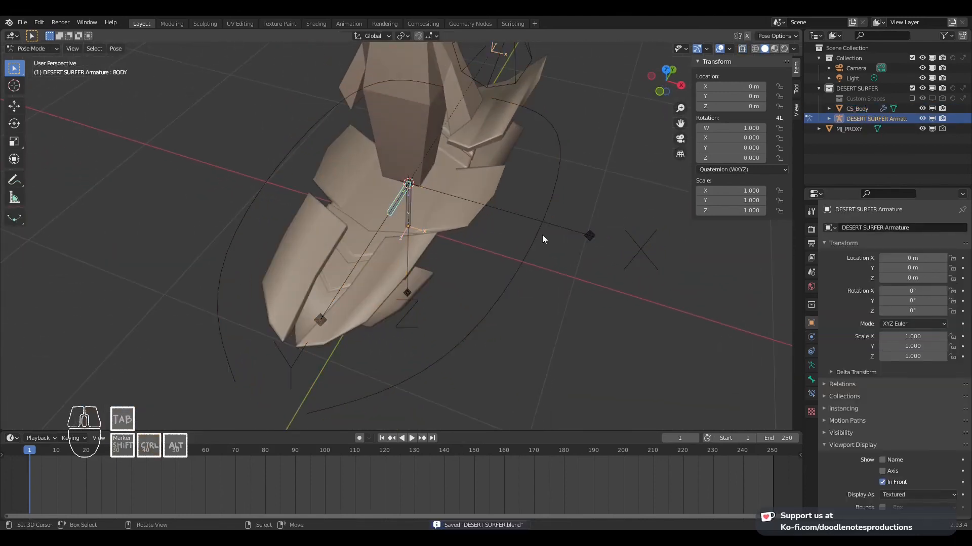
pyautogui.click(810, 379)
pyautogui.scroll(-5, 855, 409)
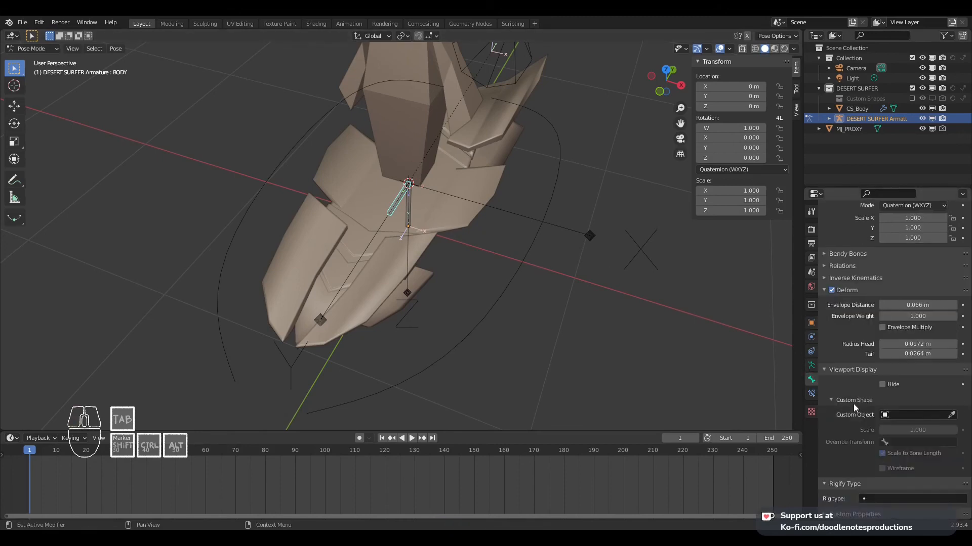
pyautogui.click(893, 415)
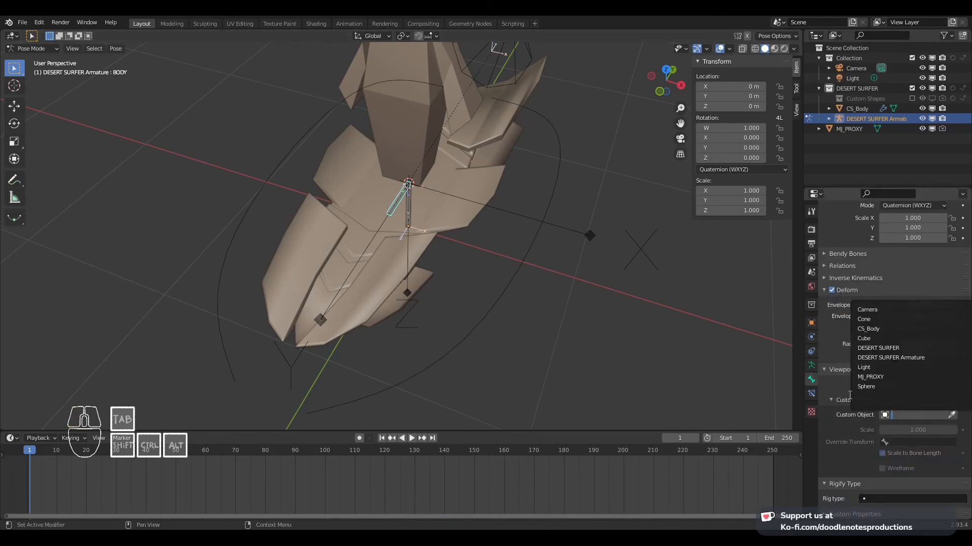
pyautogui.click(876, 329)
pyautogui.click(883, 453)
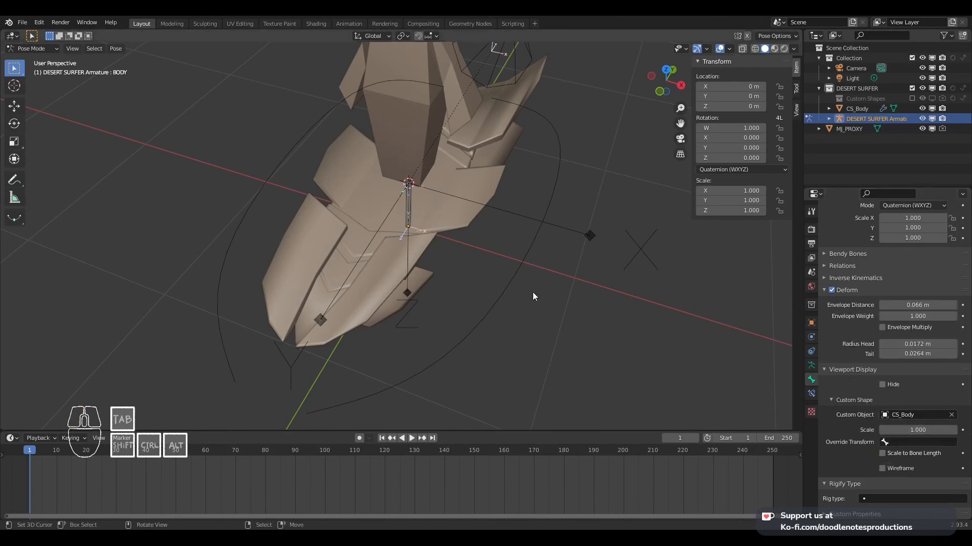
# Test-move the BODY bone, cancel the move, and put the CS_Body object into the Custom Shapes collection
pyautogui.press('g')
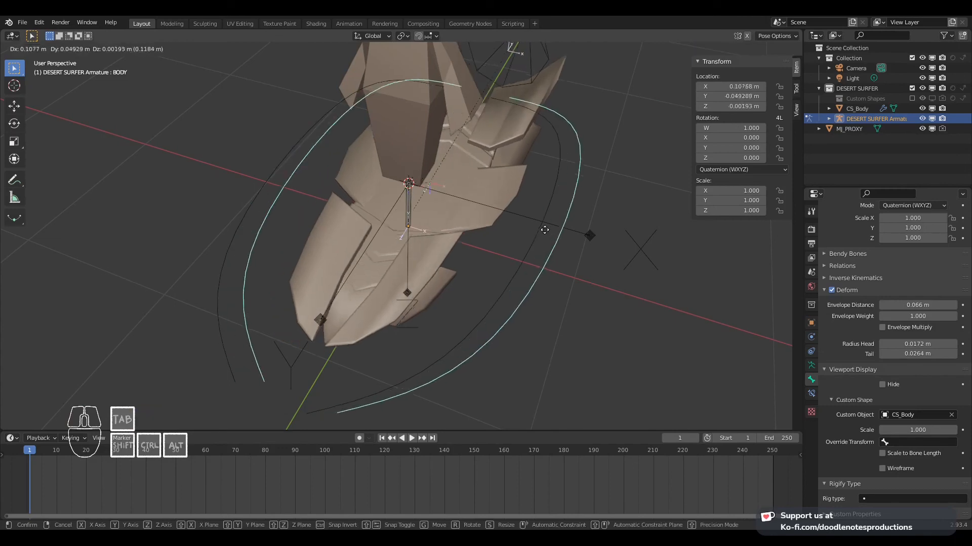
pyautogui.press('Escape')
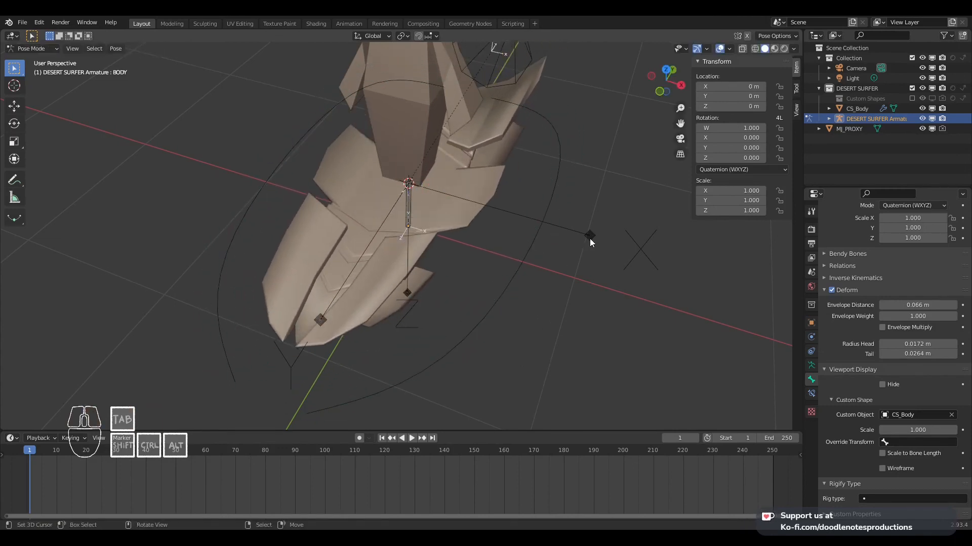
pyautogui.click(588, 237)
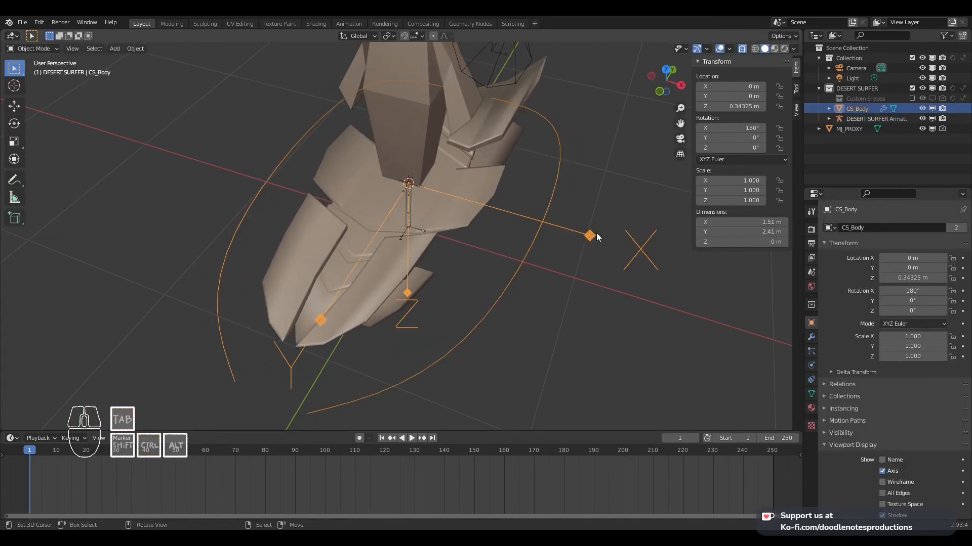
pyautogui.press('m')
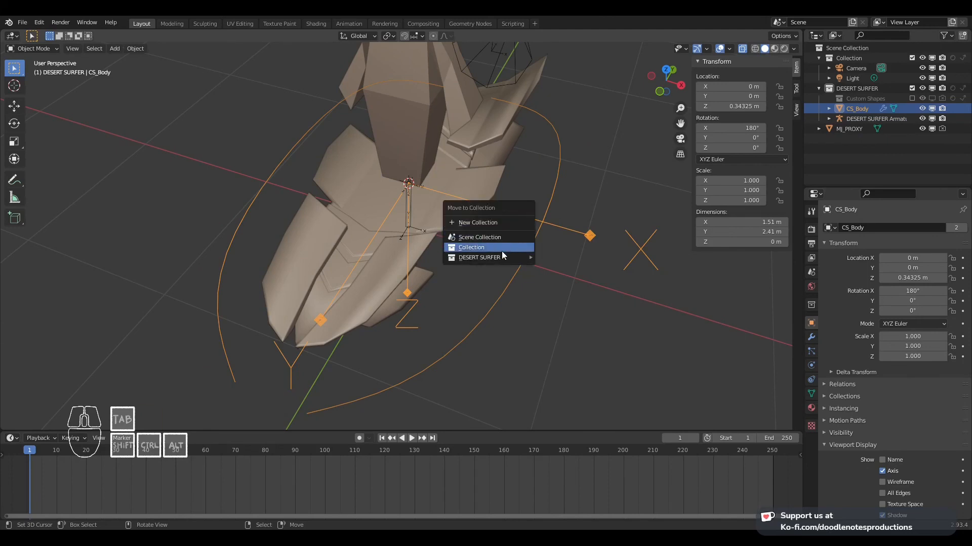
pyautogui.moveTo(530, 259)
pyautogui.click(562, 282)
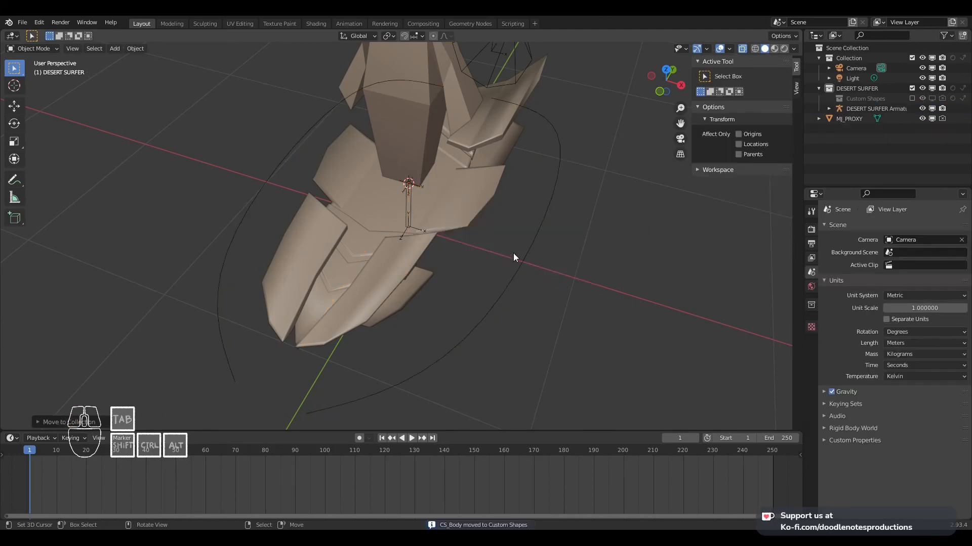
# Test the BODY bone's control shape in Pose Mode by moving and freely rotating it, cancelling each transform
pyautogui.rightClick(527, 259)
pyautogui.hotkey('ctrl', 'Tab')
pyautogui.rightClick(529, 257)
pyautogui.scroll(-4, 528, 257)
pyautogui.moveTo(529, 257); pyautogui.dragTo(500, 212, button='middle')
pyautogui.press('g')
pyautogui.rightClick(471, 218)
pyautogui.scroll(2, 477, 220)
pyautogui.press('r')
pyautogui.press('r')
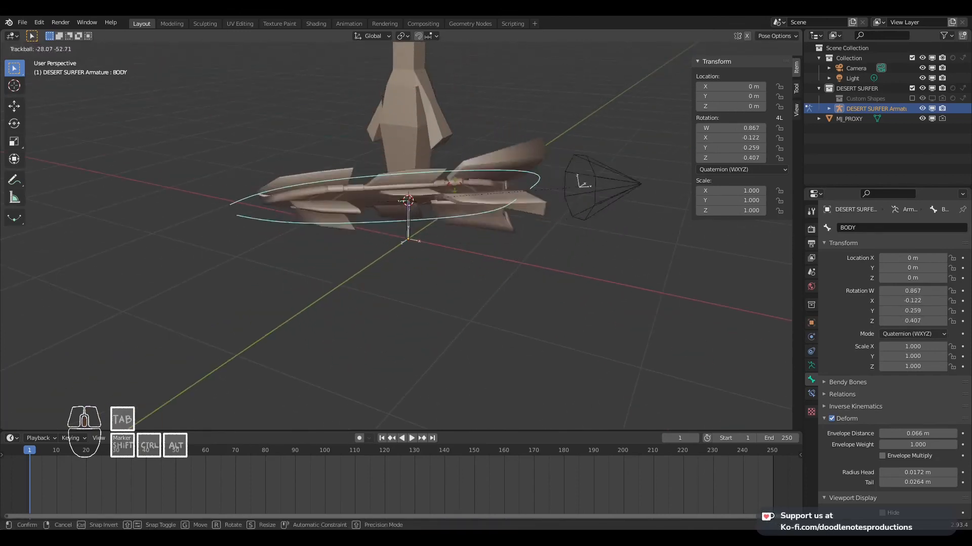
pyautogui.rightClick(488, 248)
pyautogui.moveTo(489, 247); pyautogui.dragTo(470, 193, button='middle')
pyautogui.scroll(2, 424, 227)
# Select the MAIN bone and snap the 3D cursor to it in the right side view
pyautogui.rightClick(442, 236)
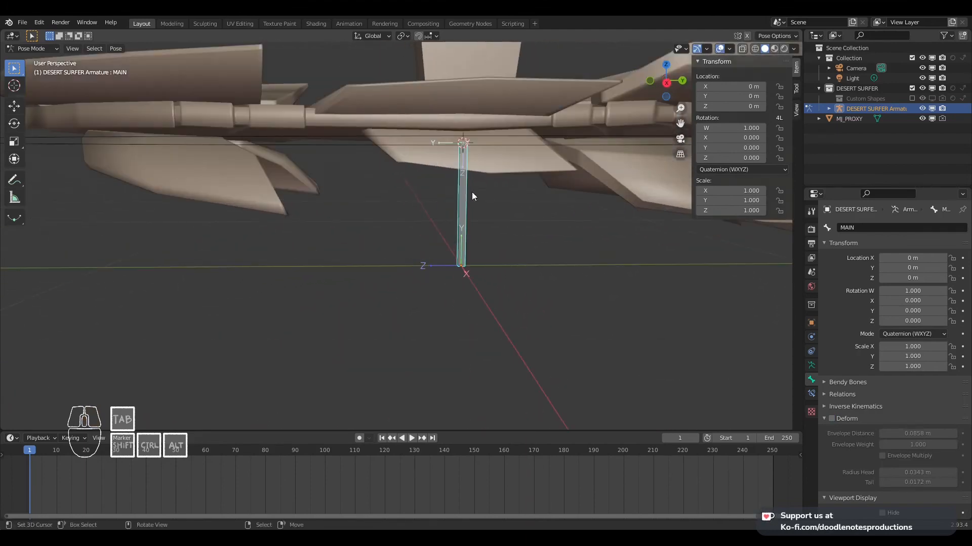
pyautogui.press('KP_3')
pyautogui.hotkey('shift', 's')
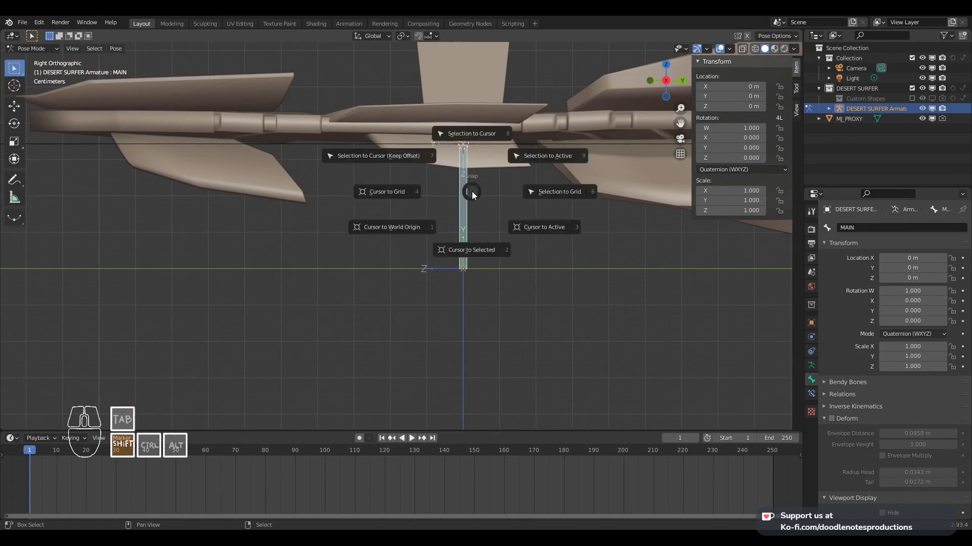
pyautogui.click(464, 243)
pyautogui.scroll(-4, 458, 245)
pyautogui.scroll(4, 443, 238)
# Switch to Object Mode and add a mesh circle at the 3D cursor
pyautogui.hotkey('shift', 'a')
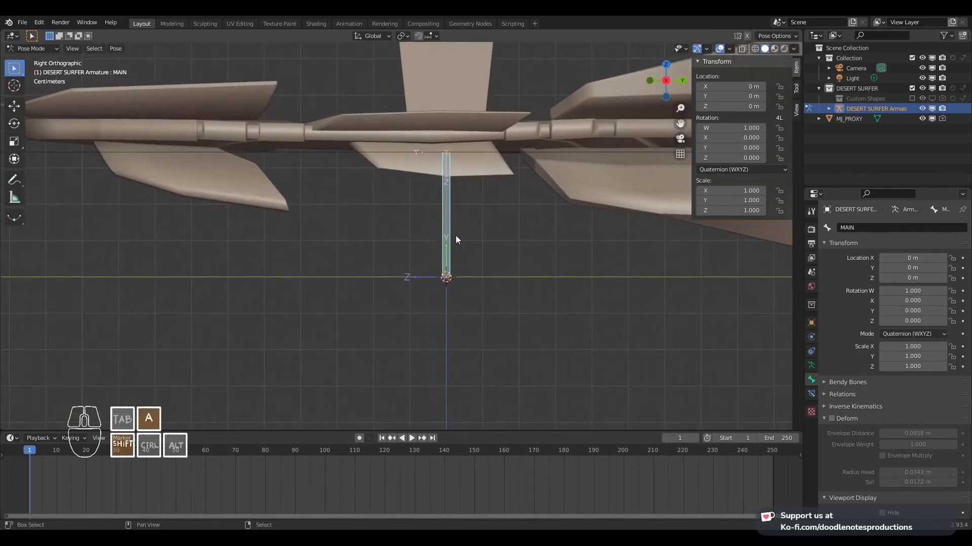
pyautogui.hotkey('ctrl', 'Tab')
pyautogui.scroll(-3, 455, 233)
pyautogui.hotkey('shift', 'a')
pyautogui.moveTo(455, 233)
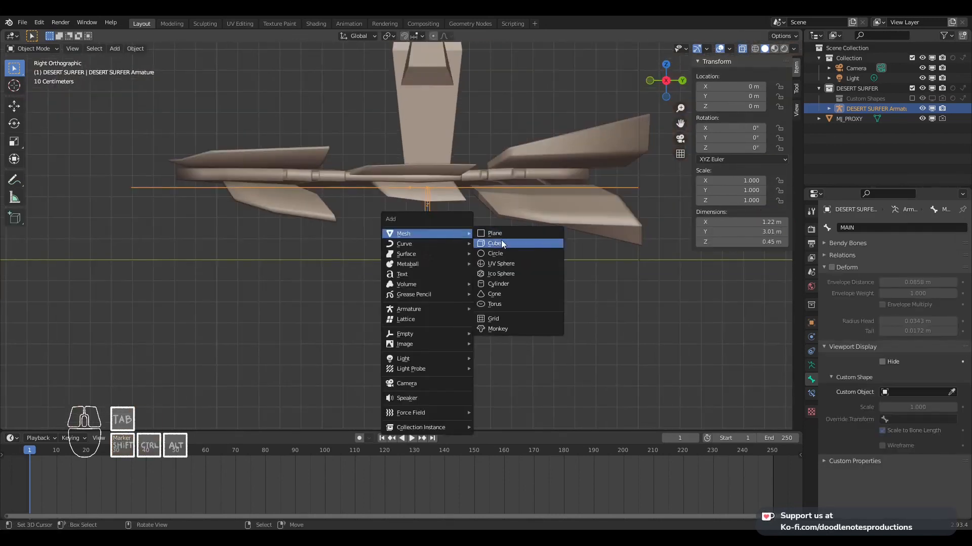
pyautogui.click(498, 253)
pyautogui.scroll(3, 448, 236)
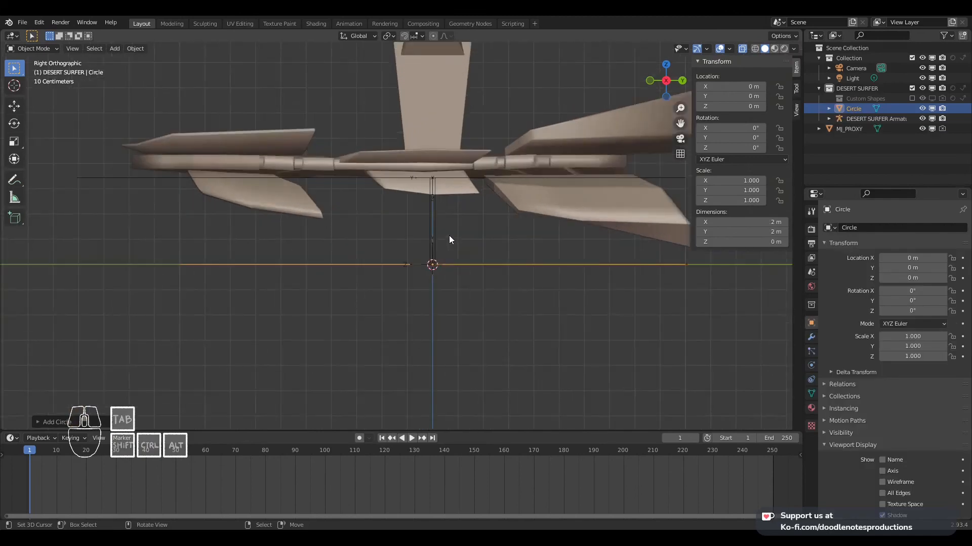
pyautogui.scroll(3, 449, 235)
pyautogui.scroll(-1, 448, 256)
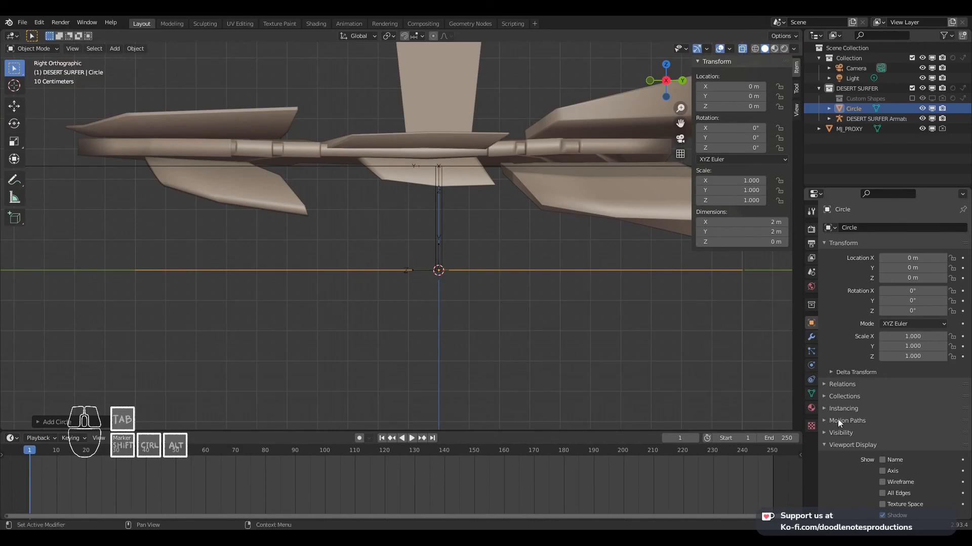
# Set the circle's viewport display to Wire and show its axis
pyautogui.scroll(-3, 837, 419)
pyautogui.click(899, 468)
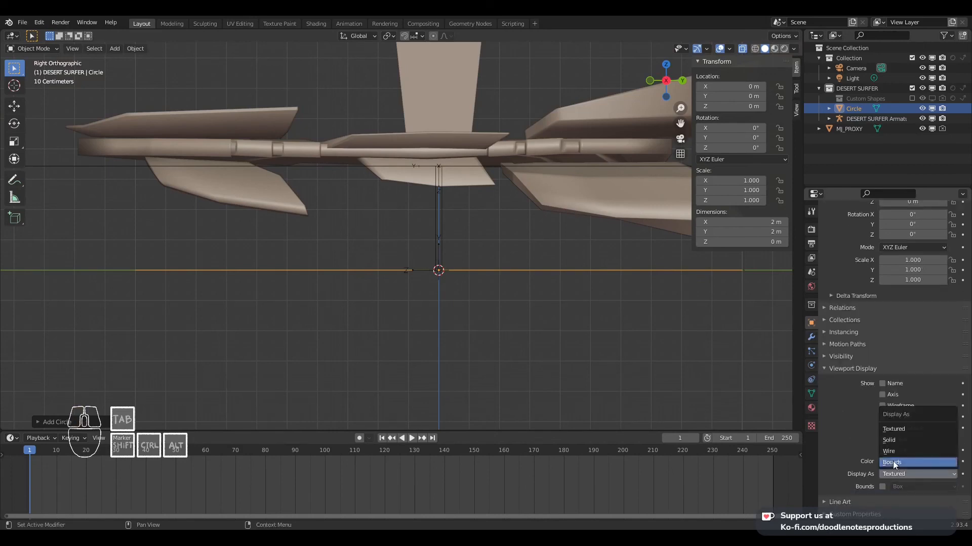
pyautogui.click(895, 456)
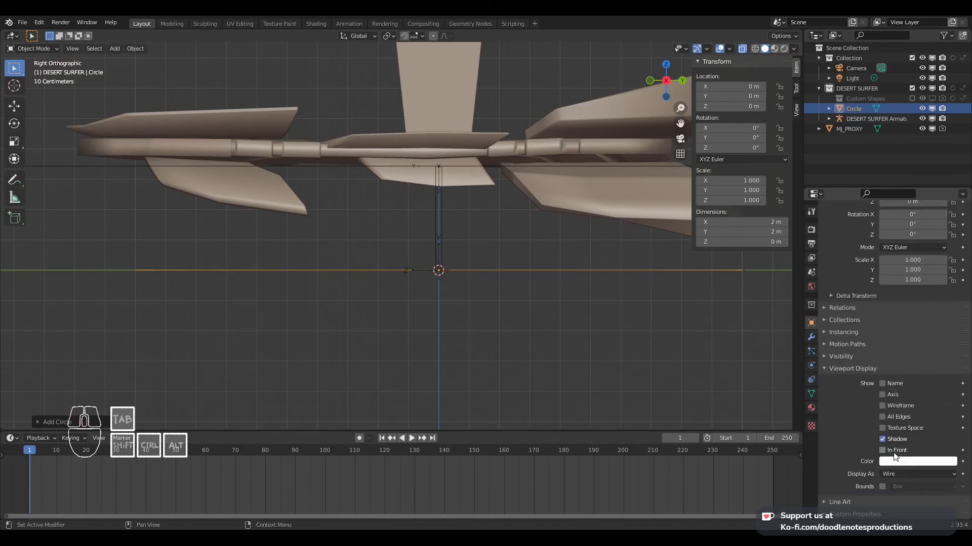
pyautogui.click(884, 397)
pyautogui.moveTo(385, 253); pyautogui.dragTo(417, 275, button='middle')
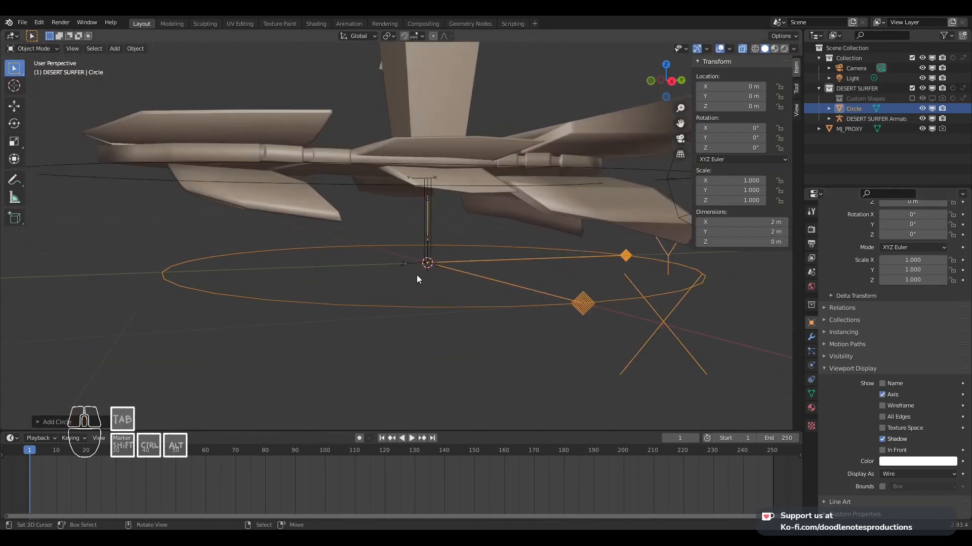
# Rotate the circle object 90° about X and compare its axes with the MAIN bone's axes
pyautogui.write('rx')
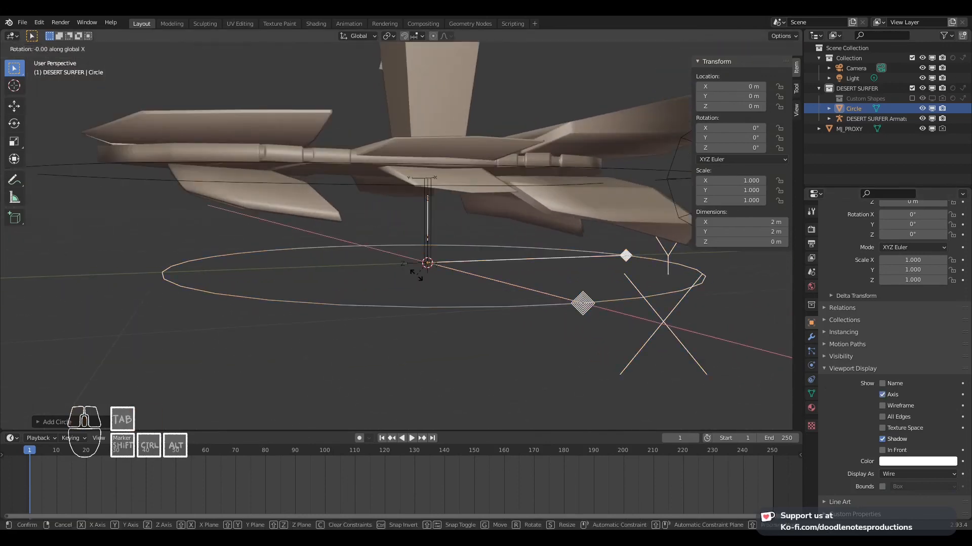
pyautogui.write('90')
pyautogui.press('Return')
pyautogui.scroll(2, 398, 256)
pyautogui.scroll(3, 423, 251)
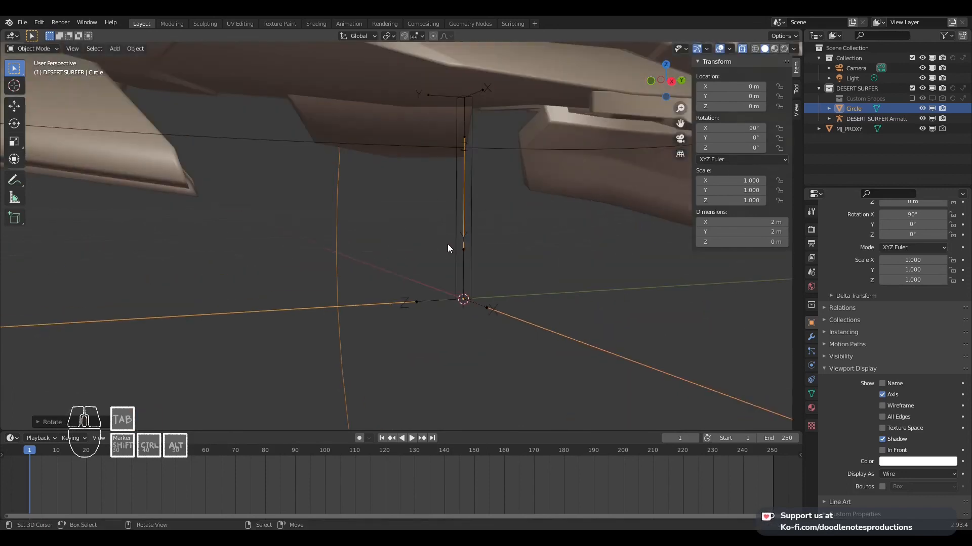
pyautogui.click(468, 263)
pyautogui.scroll(-6, 438, 248)
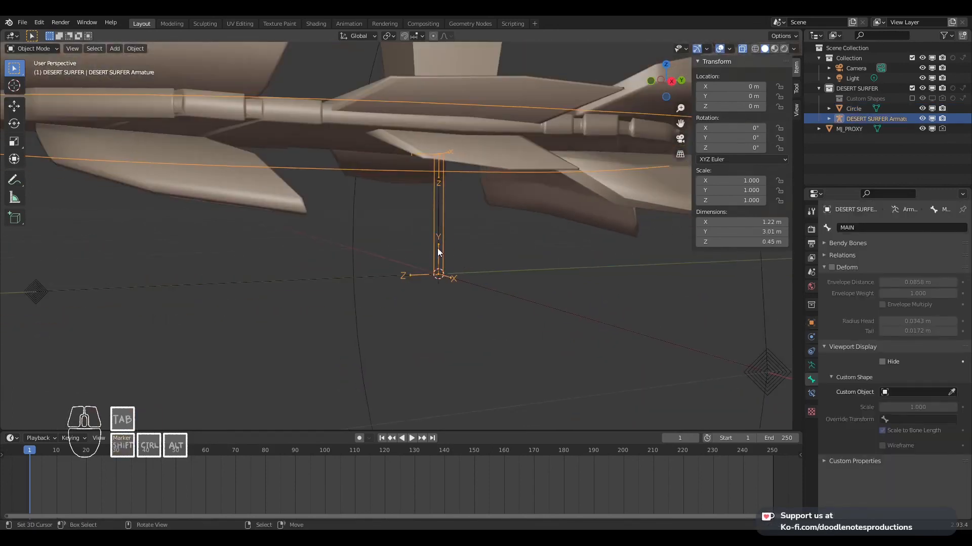
pyautogui.click(538, 287)
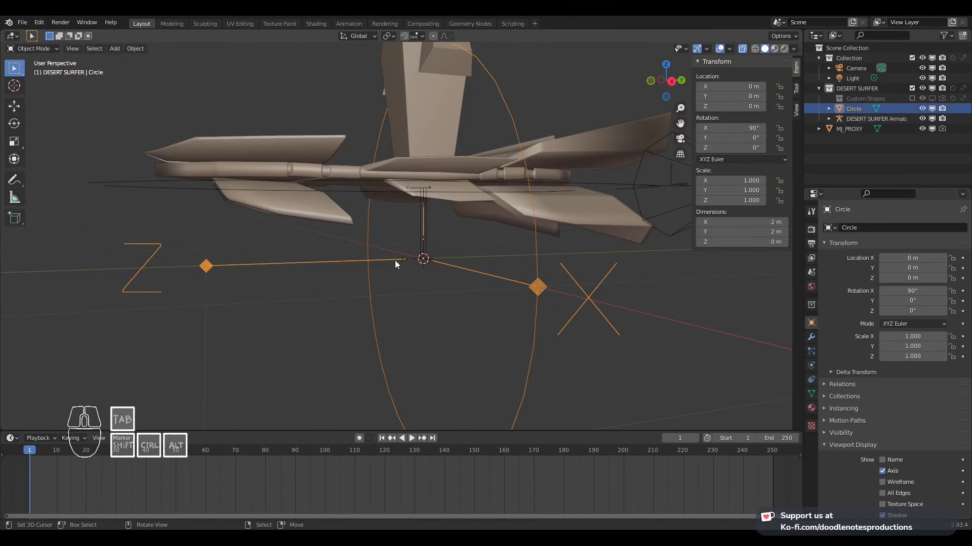
# Rotate the circle's mesh 90° about Z in Edit Mode and move it 1 m up along Z
pyautogui.press('Tab')
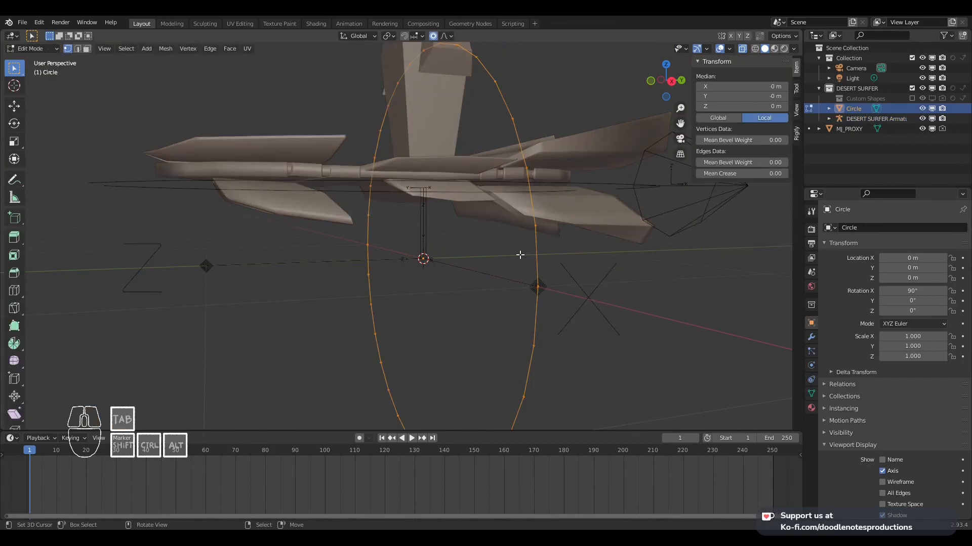
pyautogui.write('rz90')
pyautogui.press('Return')
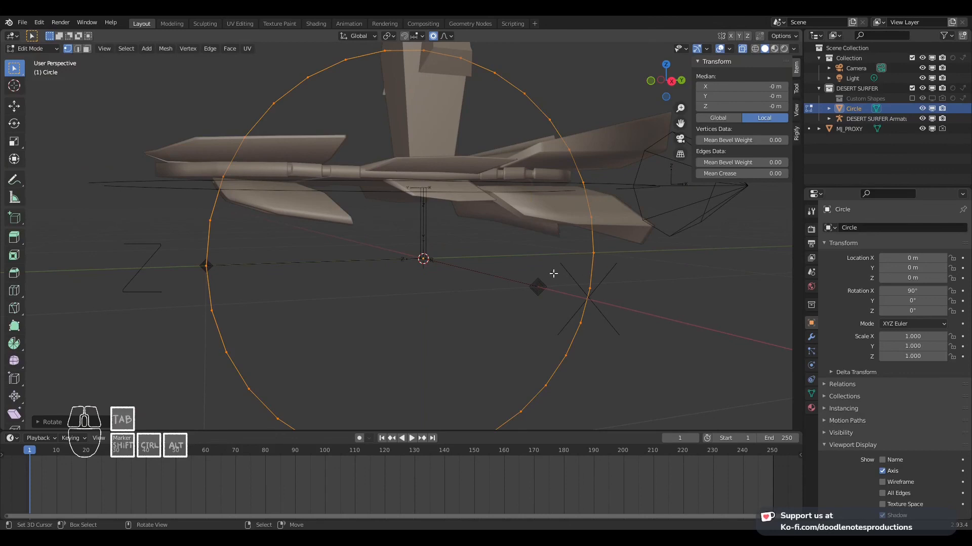
pyautogui.write('gz1')
pyautogui.press('Return')
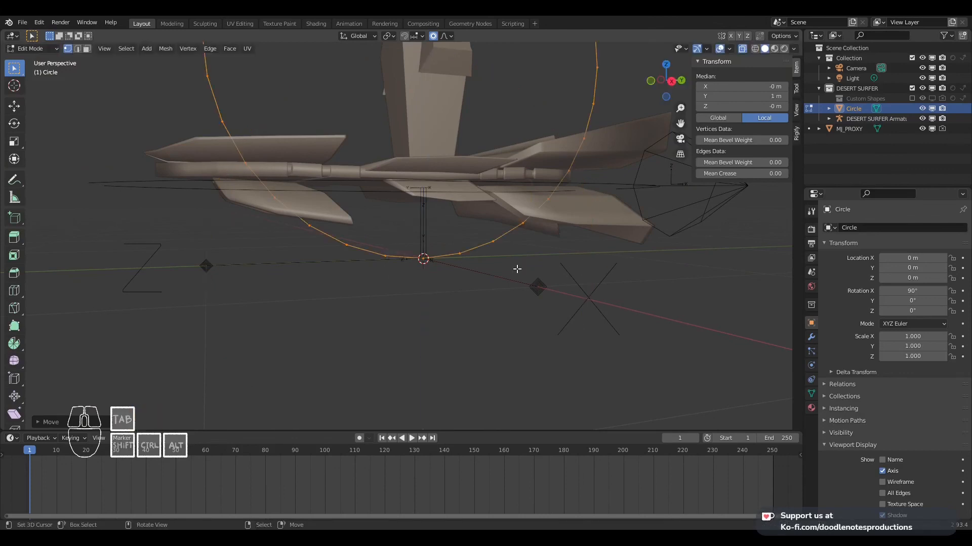
# Set the pivot point to the 3D Cursor and scale the circle's mesh down to a radius of about 0.31 m
pyautogui.press('KP_1')
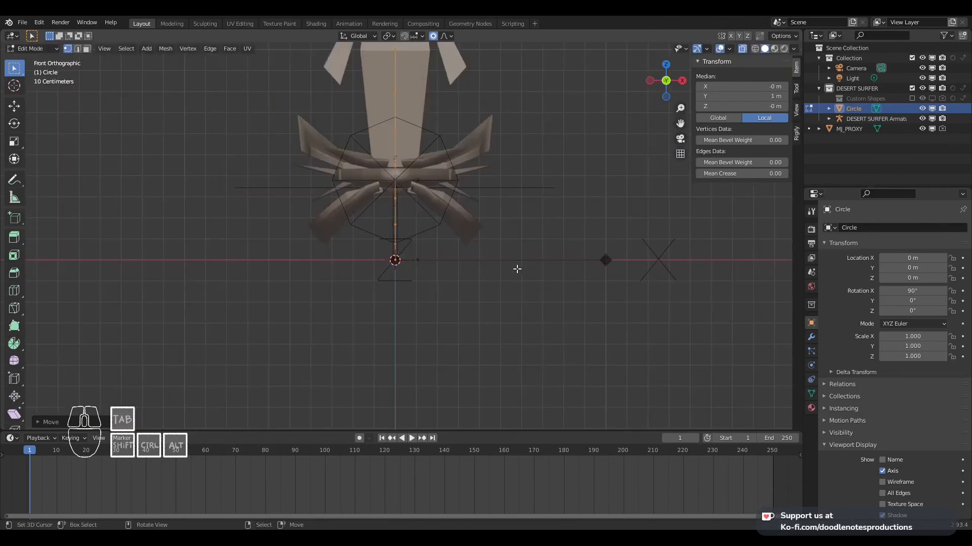
pyautogui.press('KP_3')
pyautogui.keyDown('shift'); pyautogui.moveTo(404, 252); pyautogui.dragTo(375, 282, button='middle'); pyautogui.keyUp('shift')
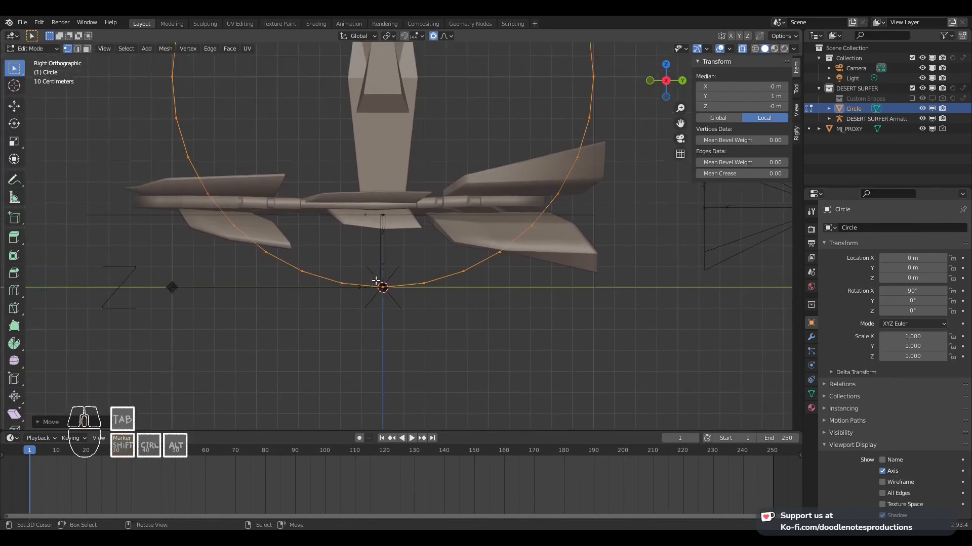
pyautogui.scroll(-3, 390, 270)
pyautogui.scroll(4, 392, 268)
pyautogui.press('s')
pyautogui.click(580, 184)
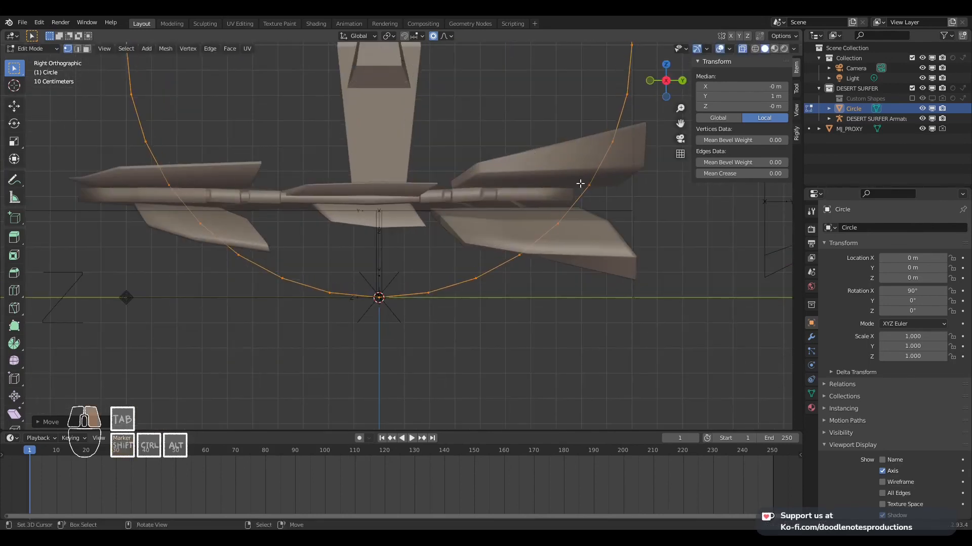
pyautogui.press('.')
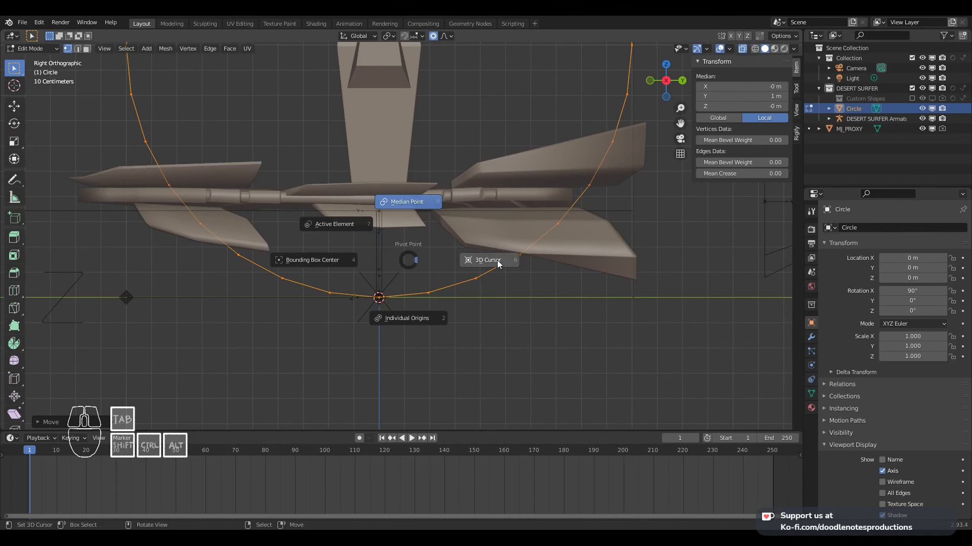
pyautogui.click(498, 263)
pyautogui.press('s')
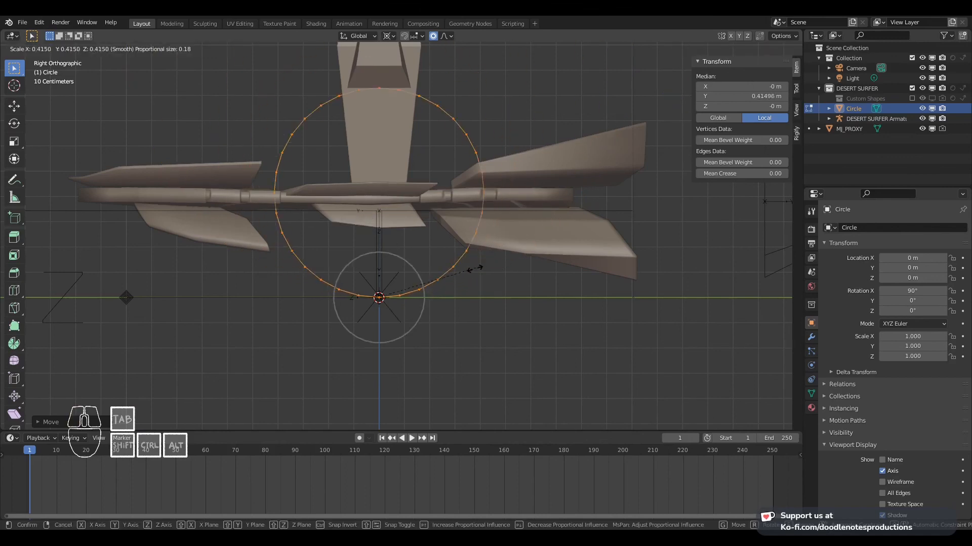
pyautogui.click(453, 282)
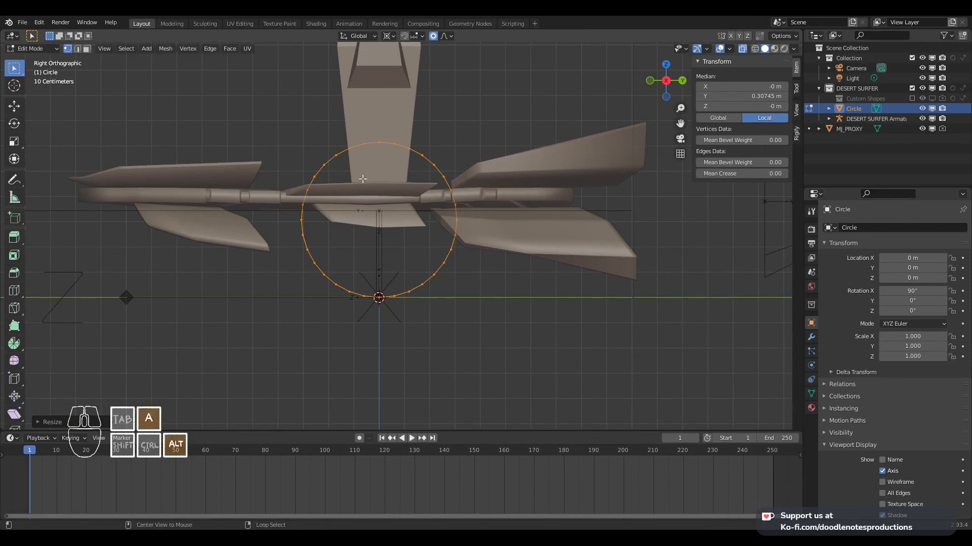
# Delete the vertices of the circle's upper half with a circle selection in the right side view
pyautogui.hotkey('alt', 'a')
pyautogui.press('c')
pyautogui.moveTo(323, 179); pyautogui.dragTo(462, 184)
pyautogui.rightClick(461, 183)
pyautogui.press('x')
pyautogui.click(463, 182)
# Delete the topmost vertex at each end of the remaining arc, and select the two new end vertices
pyautogui.press('x')
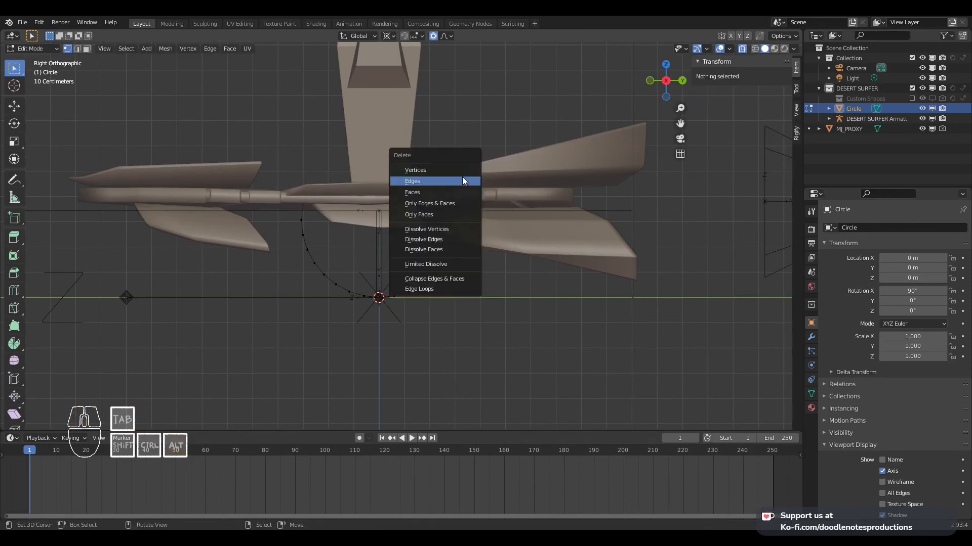
pyautogui.rightClick(304, 204)
pyautogui.keyDown('shift'); pyautogui.rightClick(449, 207); pyautogui.keyUp('shift')
pyautogui.press('x')
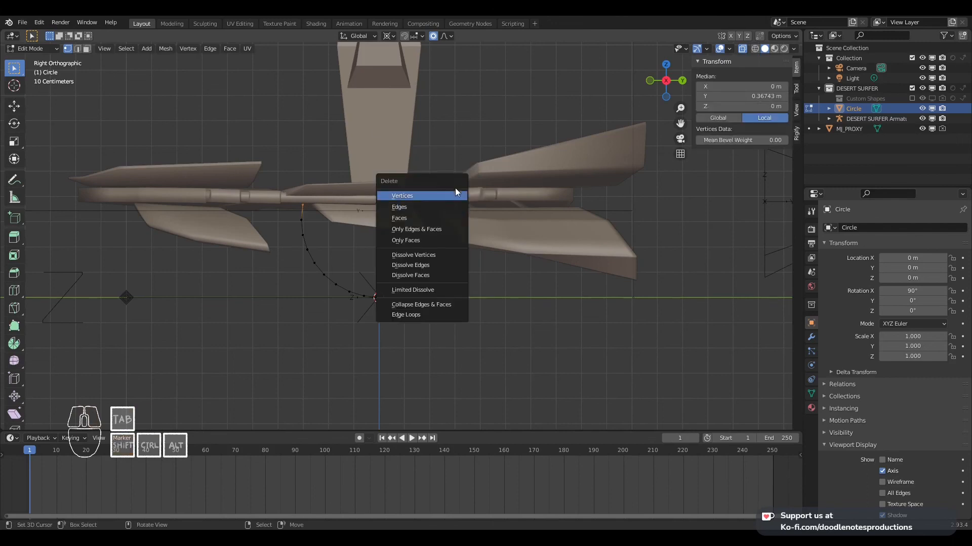
pyautogui.click(452, 194)
pyautogui.scroll(2, 340, 205)
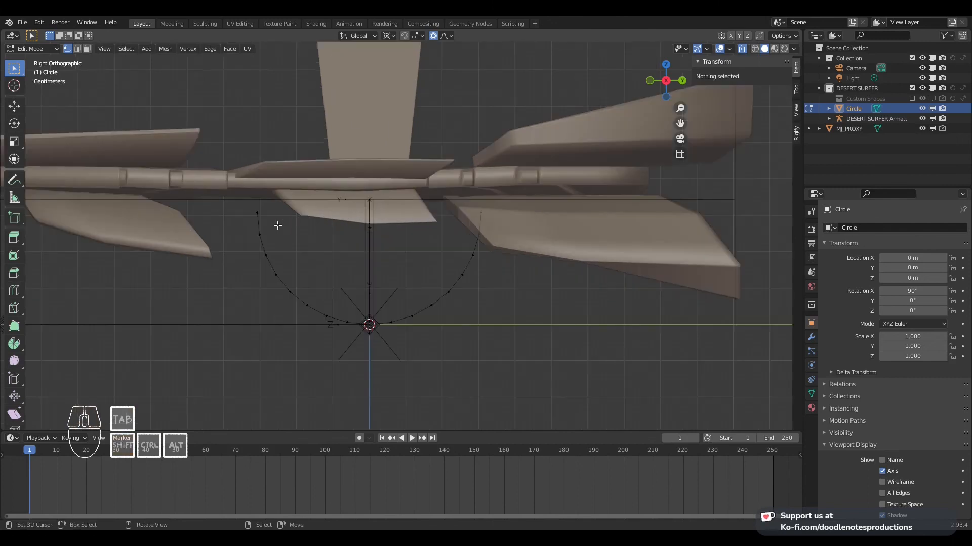
pyautogui.rightClick(256, 215)
pyautogui.keyDown('shift'); pyautogui.rightClick(484, 214); pyautogui.keyUp('shift')
pyautogui.scroll(-4, 484, 216)
pyautogui.keyDown('shift'); pyautogui.moveTo(429, 230); pyautogui.dragTo(447, 226, button='middle'); pyautogui.keyUp('shift')
# Leave Edit Mode, rename the half-circle object to CS_Main, and save the file
pyautogui.press('Tab')
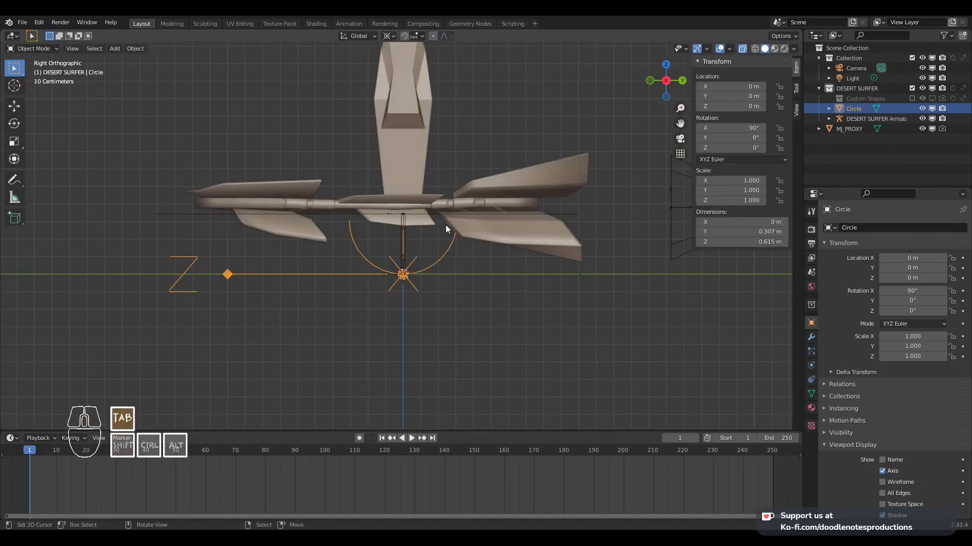
pyautogui.moveTo(382, 240)
pyautogui.mouseDown(button='middle')
pyautogui.moveTo(427, 227)
pyautogui.moveTo(457, 236)
pyautogui.mouseUp(button='middle')
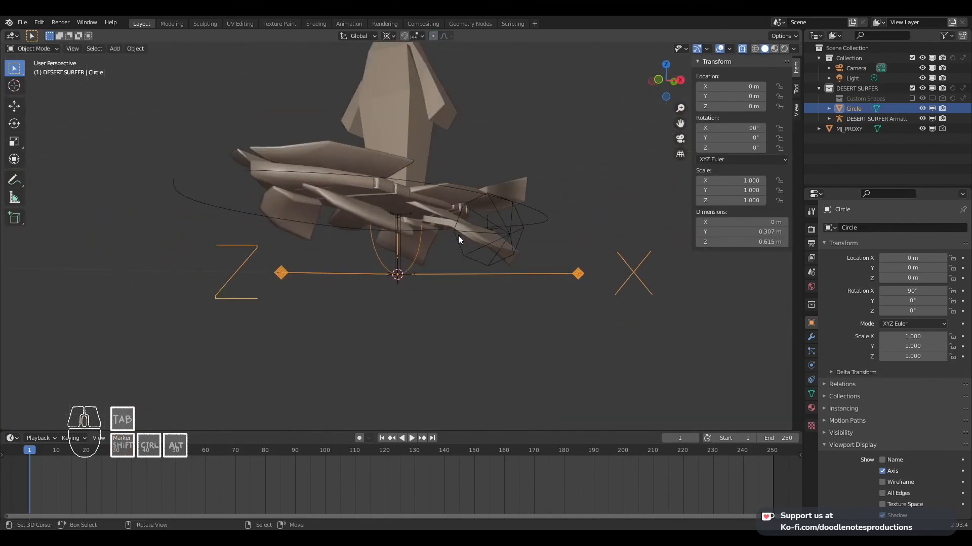
pyautogui.press('KP_3')
pyautogui.press('F2')
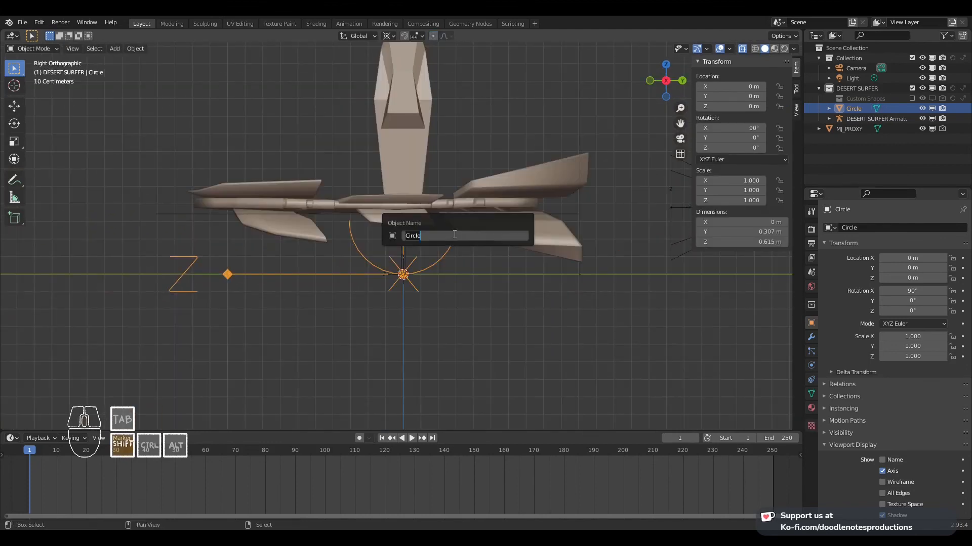
pyautogui.write('CS_M')
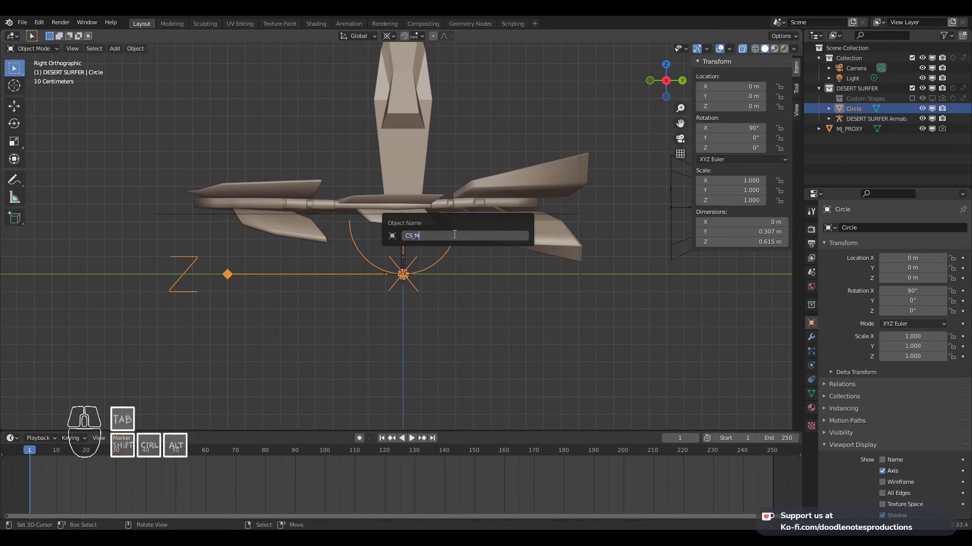
pyautogui.write('ain')
pyautogui.press('Return')
pyautogui.hotkey('ctrl', 's')
# Assign CS_Main as the MAIN bone's custom shape in Pose Mode and disable Scale to Bone Length
pyautogui.moveTo(453, 234); pyautogui.dragTo(409, 244, button='middle')
pyautogui.rightClick(407, 244)
pyautogui.hotkey('ctrl', 'Tab')
pyautogui.rightClick(403, 239)
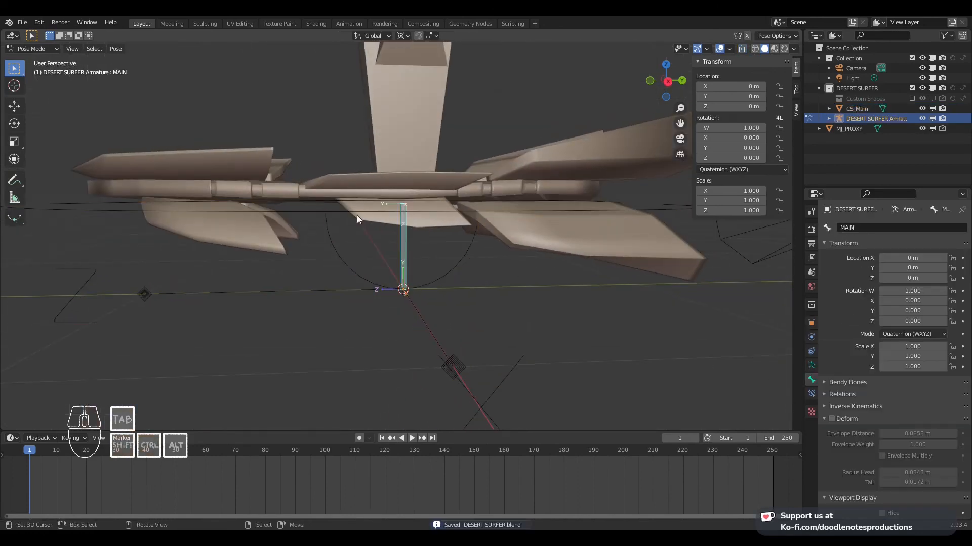
pyautogui.scroll(-4, 880, 458)
pyautogui.click(904, 459)
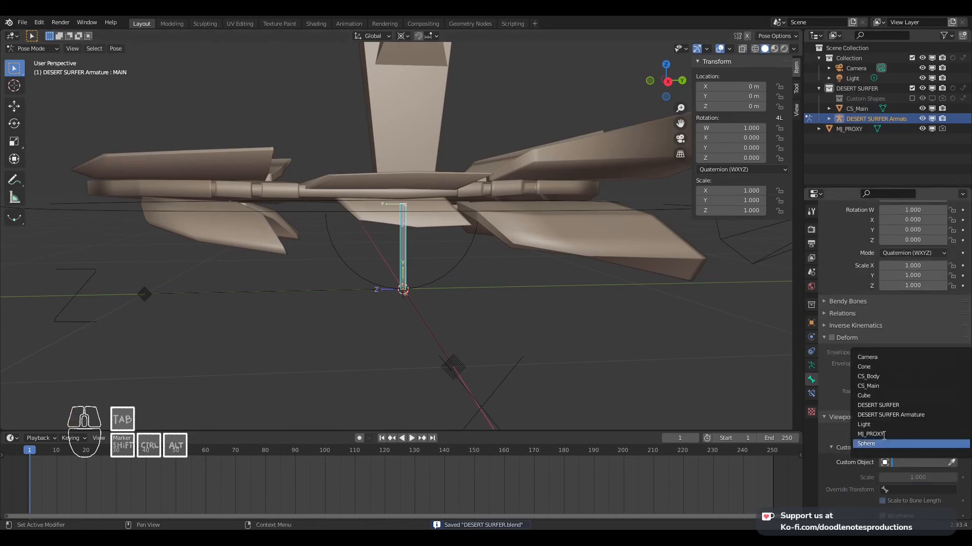
pyautogui.click(893, 392)
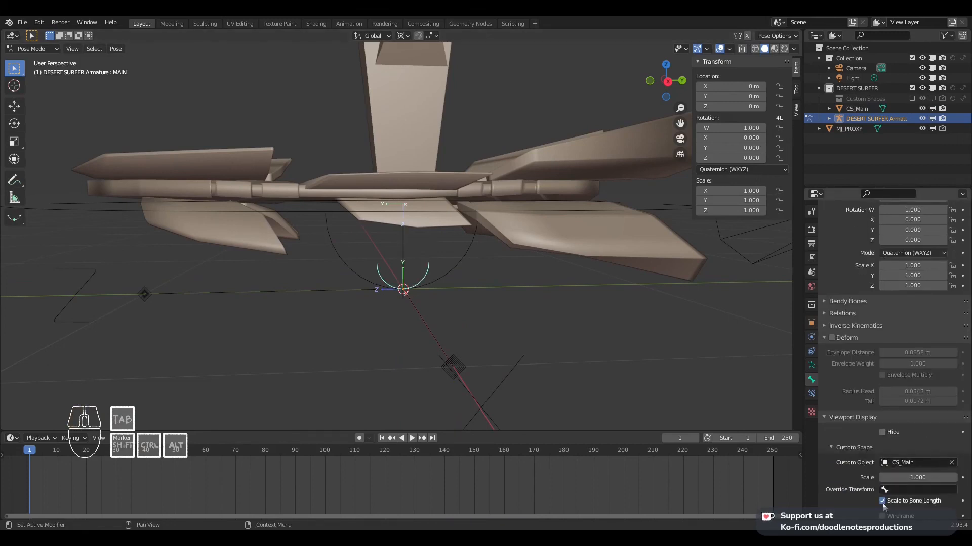
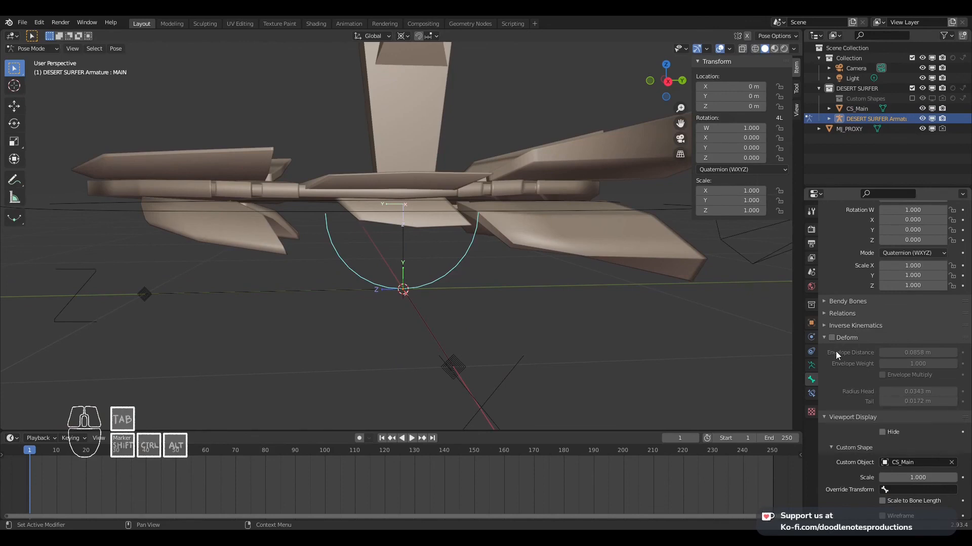
# Move the CS_Main object into the Custom Shapes collection under DESERT SURFER in Object Mode
pyautogui.hotkey('ctrl', 'Tab')
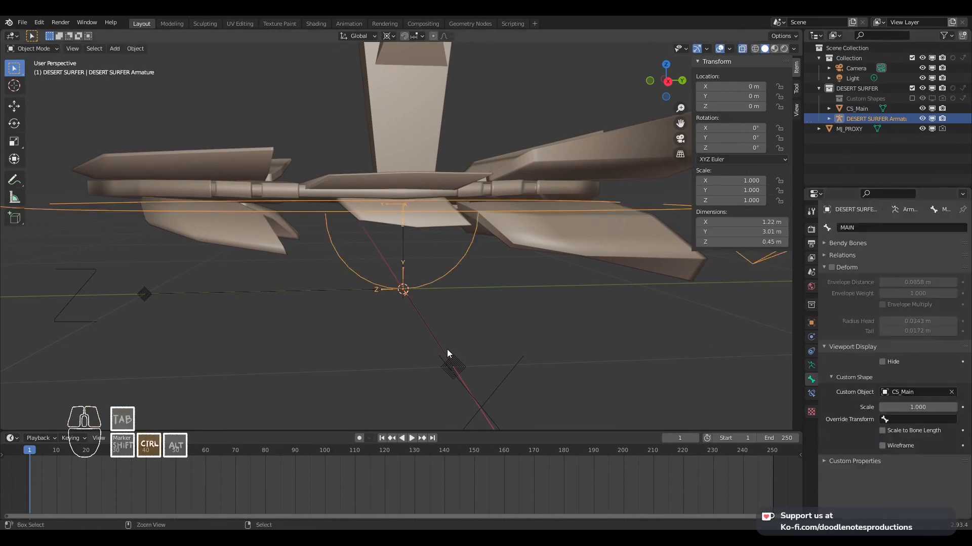
pyautogui.click(447, 349)
pyautogui.moveTo(447, 350); pyautogui.dragTo(481, 305, button='middle')
pyautogui.press('m')
pyautogui.moveTo(481, 306)
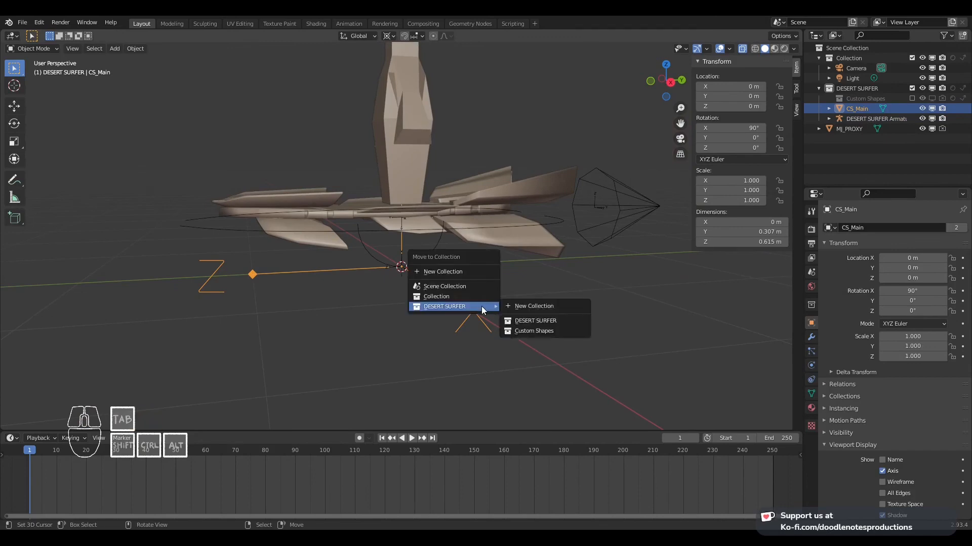
pyautogui.click(551, 333)
pyautogui.scroll(2, 446, 305)
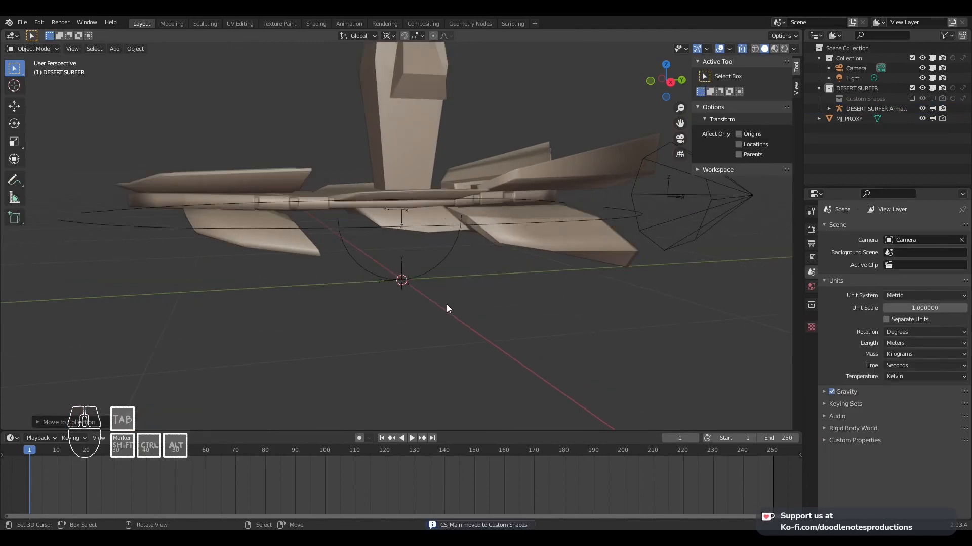
# Turn off the axes display for the Desert Surfer armature and return to Pose Mode
pyautogui.click(444, 270)
pyautogui.click(811, 366)
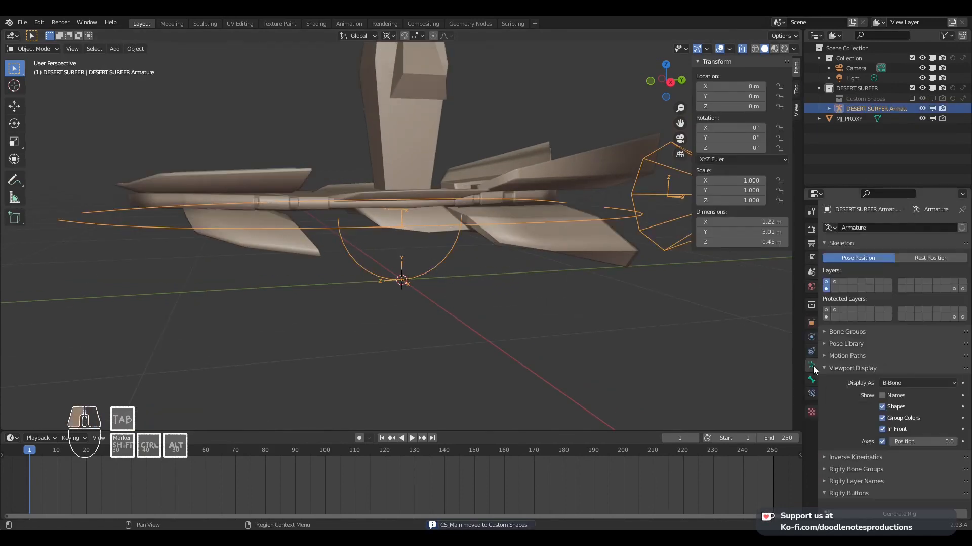
pyautogui.click(882, 442)
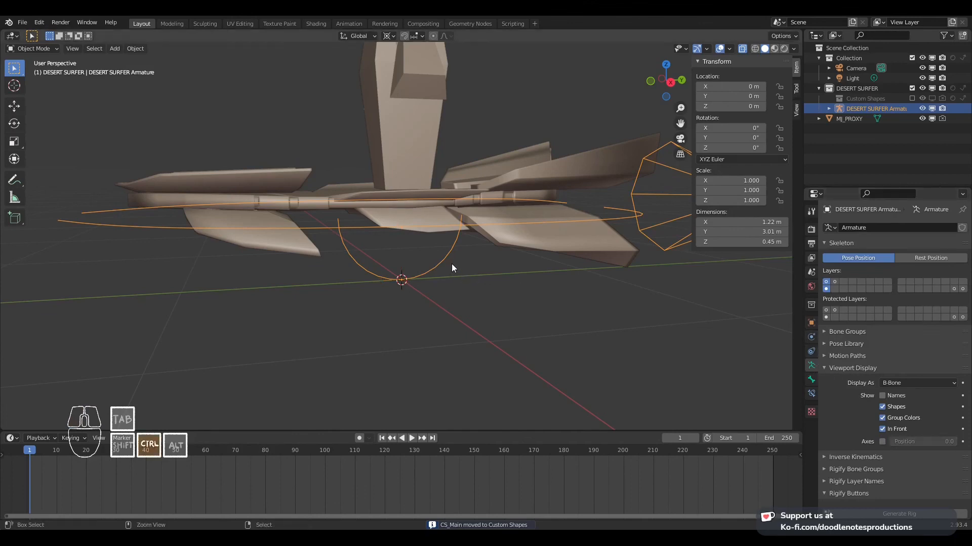
pyautogui.hotkey('ctrl', 'Tab')
# Try trackball rotations of the MAIN bone in the right side view
pyautogui.press('KP_3')
pyautogui.press('r')
pyautogui.press('r')
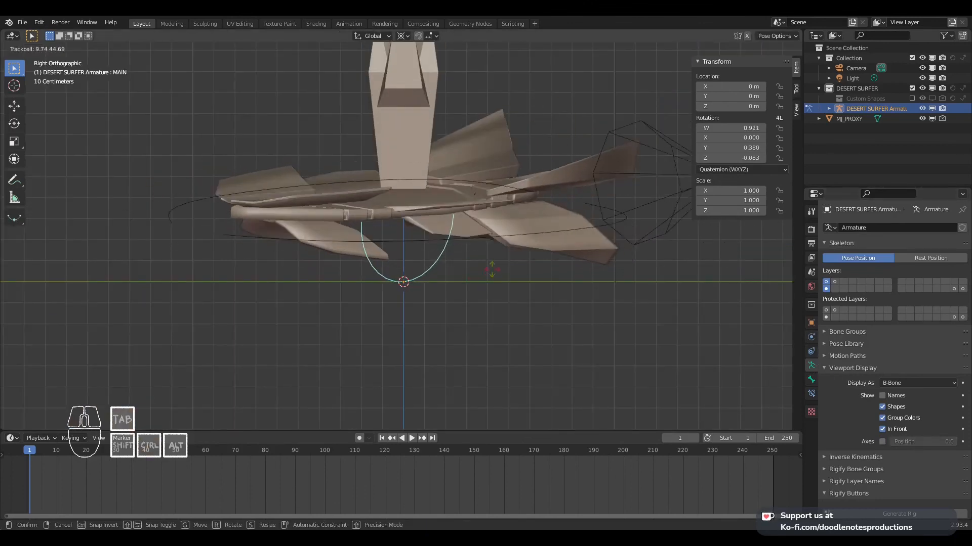
pyautogui.rightClick(494, 272)
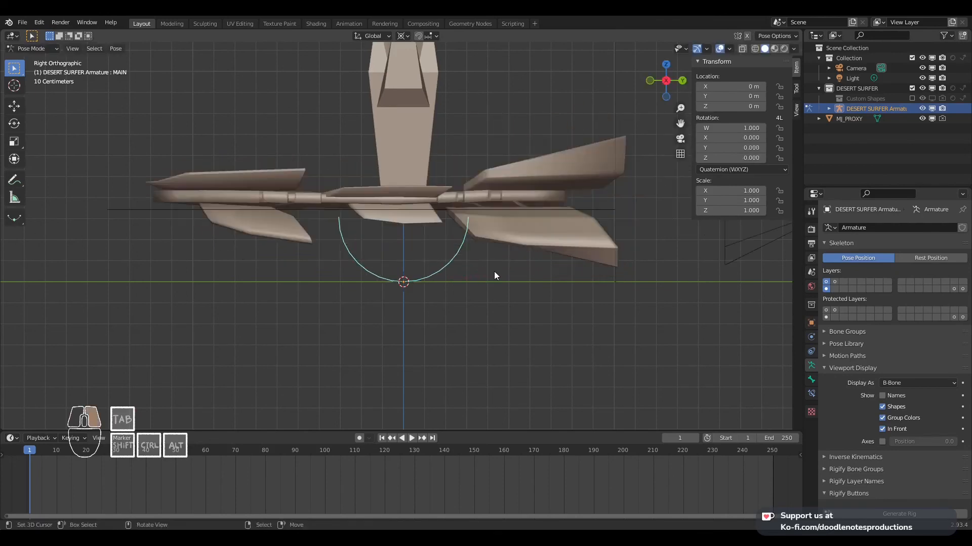
pyautogui.scroll(-4, 486, 261)
pyautogui.keyDown('shift'); pyautogui.moveTo(475, 247); pyautogui.dragTo(439, 257, button='middle'); pyautogui.keyUp('shift')
pyautogui.press('r')
pyautogui.press('r')
pyautogui.rightClick(460, 241)
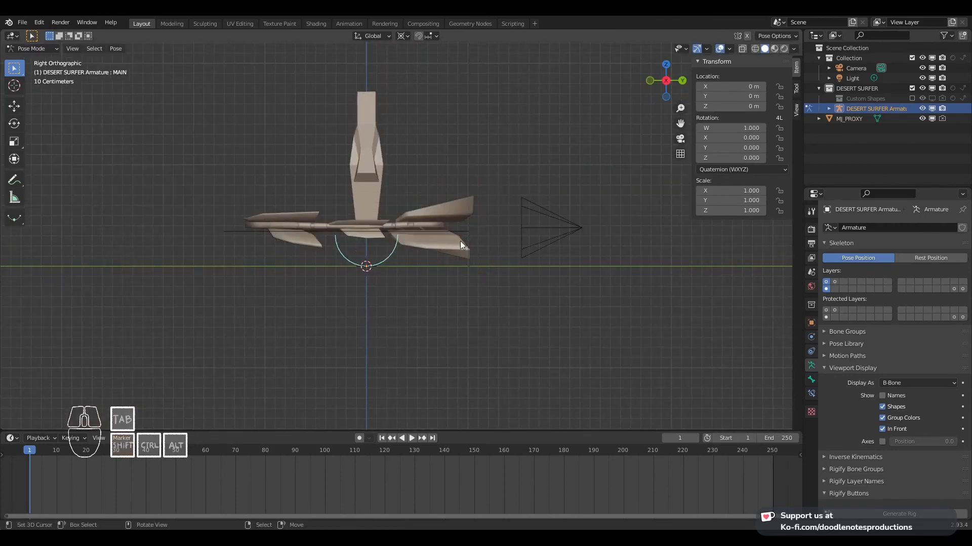
# Try moving the Main Thrusters bone in the right side view
pyautogui.click(462, 239)
pyautogui.scroll(-1, 415, 228)
pyautogui.scroll(2, 398, 235)
pyautogui.moveTo(404, 260); pyautogui.dragTo(468, 252, button='middle')
pyautogui.click(392, 269)
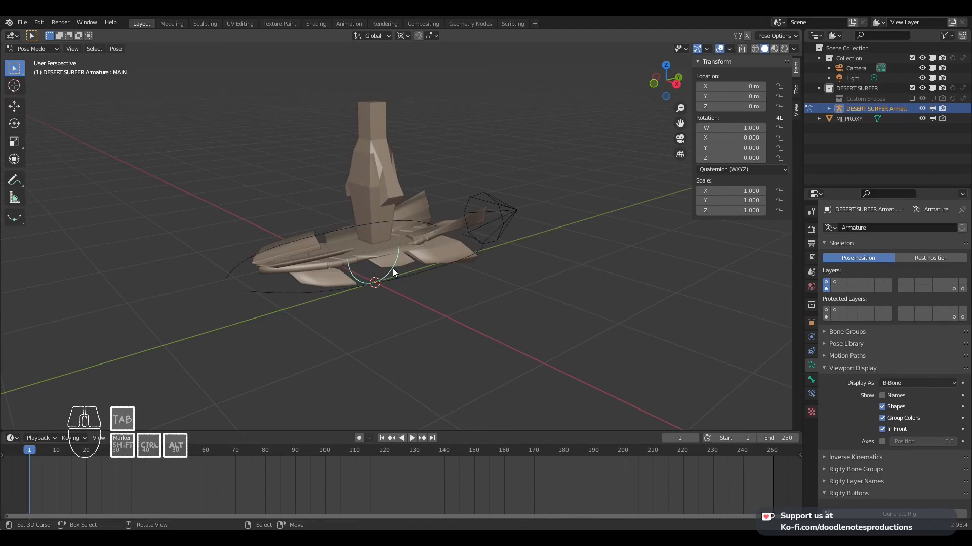
pyautogui.rightClick(451, 283)
pyautogui.press('KP_3')
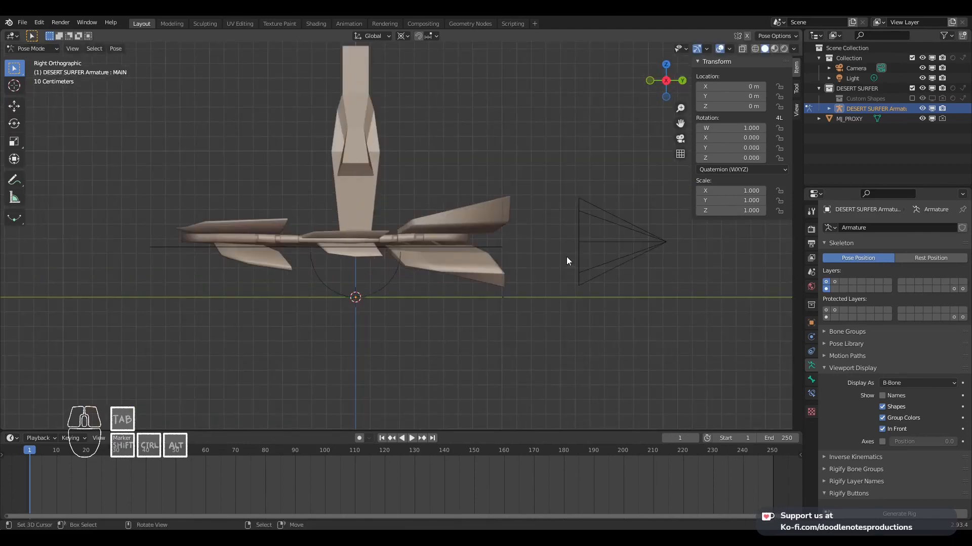
pyautogui.click(570, 261)
pyautogui.press('g')
pyautogui.rightClick(577, 192)
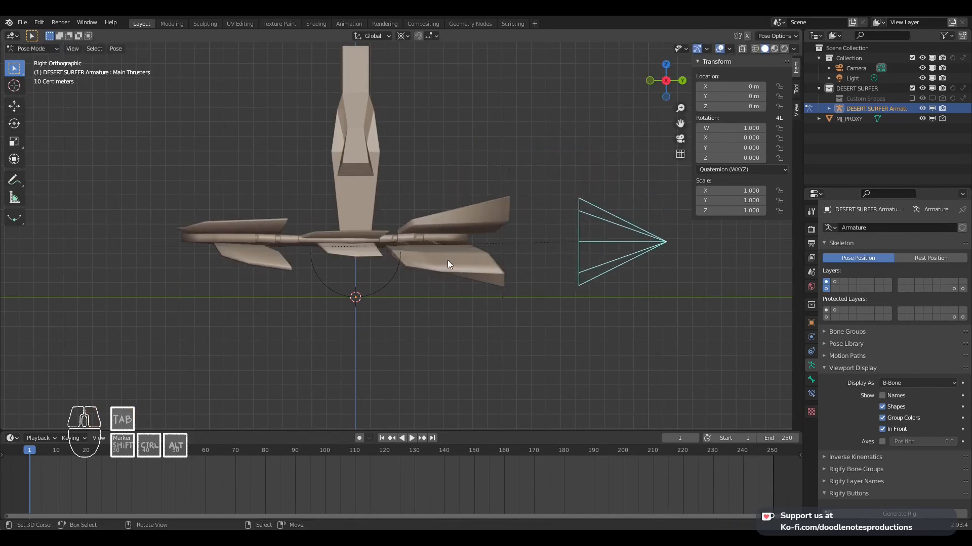
# Select the MAIN bone's half-circle control and try several more trackball rotations on it
pyautogui.click(408, 273)
pyautogui.press('r')
pyautogui.press('r')
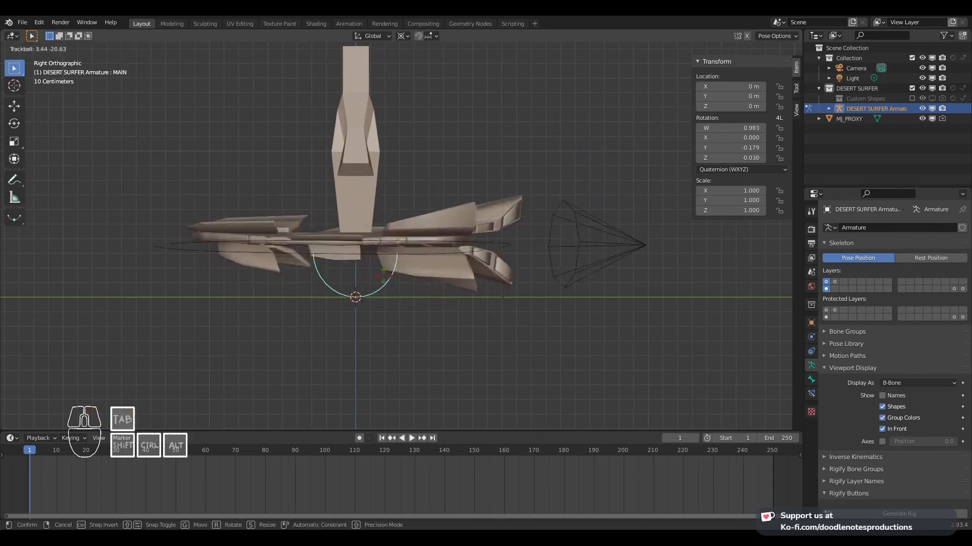
pyautogui.rightClick(396, 313)
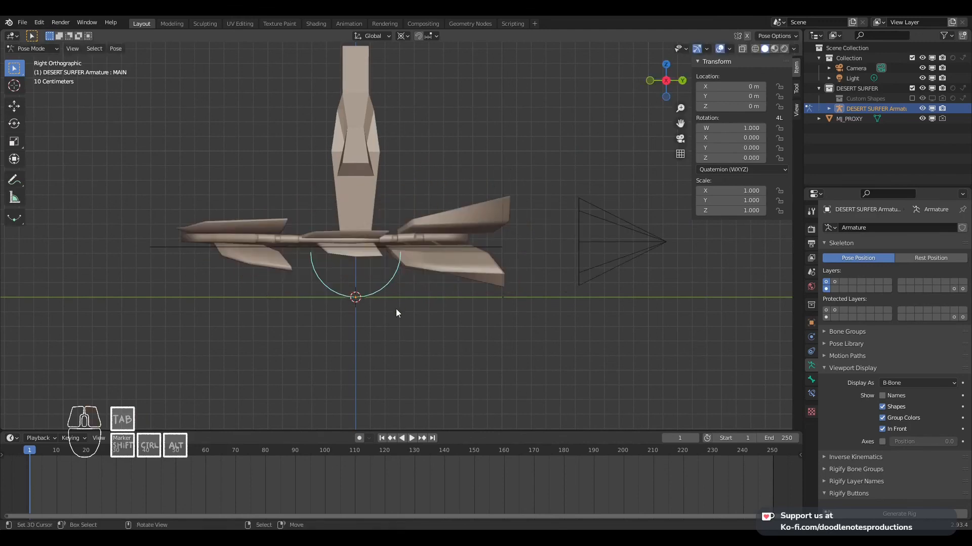
pyautogui.press('r')
pyautogui.press('r')
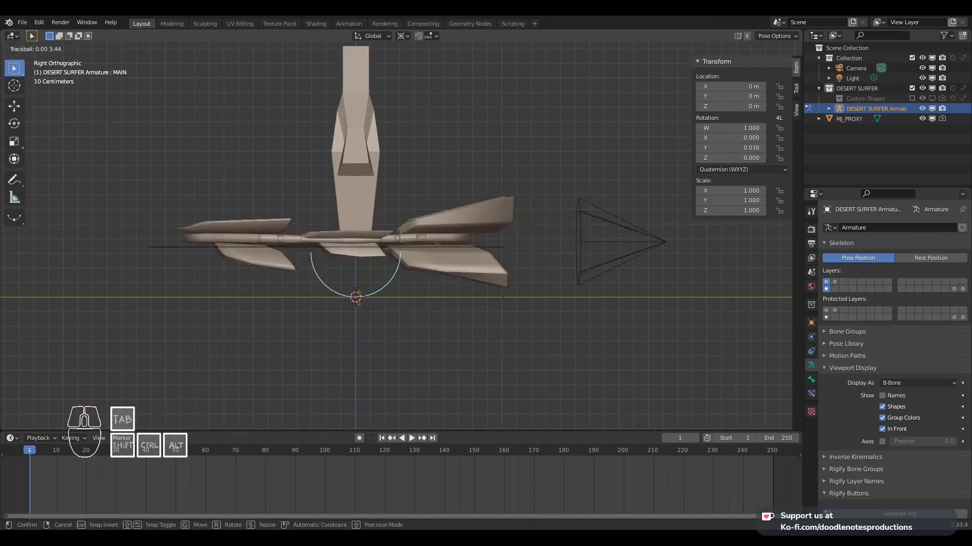
pyautogui.rightClick(392, 289)
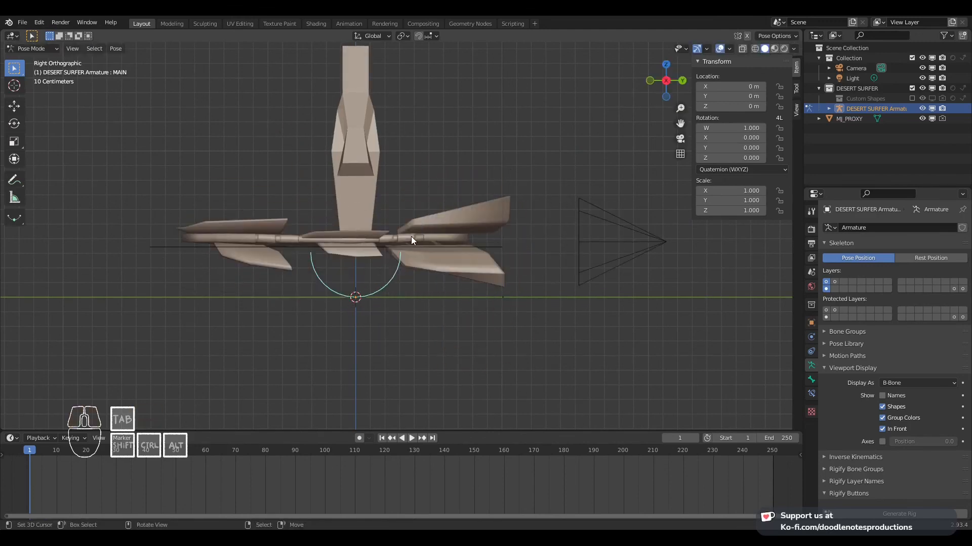
pyautogui.press('r')
pyautogui.press('r')
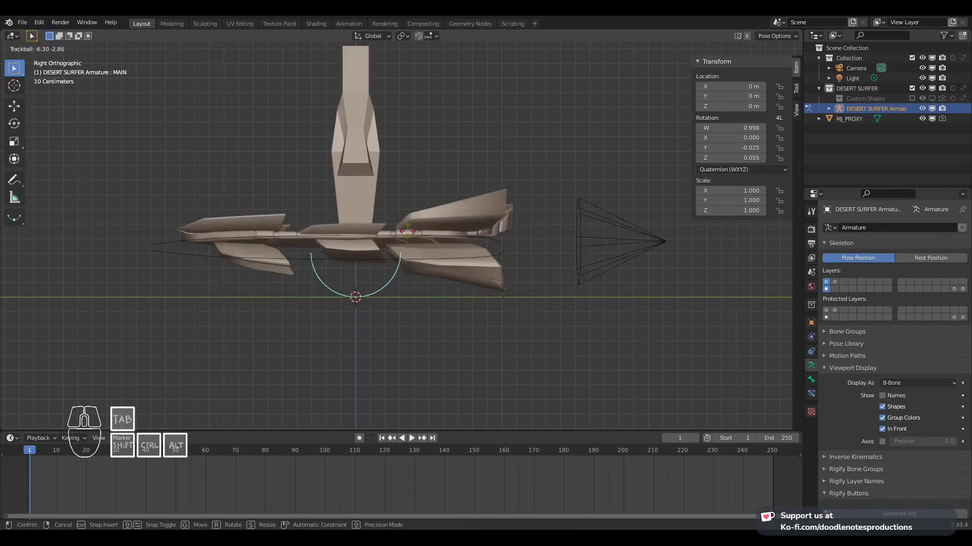
pyautogui.press('Escape')
# Try a trackball rotation of the BODY bone and a free move of the MAIN bone
pyautogui.click(433, 248)
pyautogui.press('r')
pyautogui.press('r')
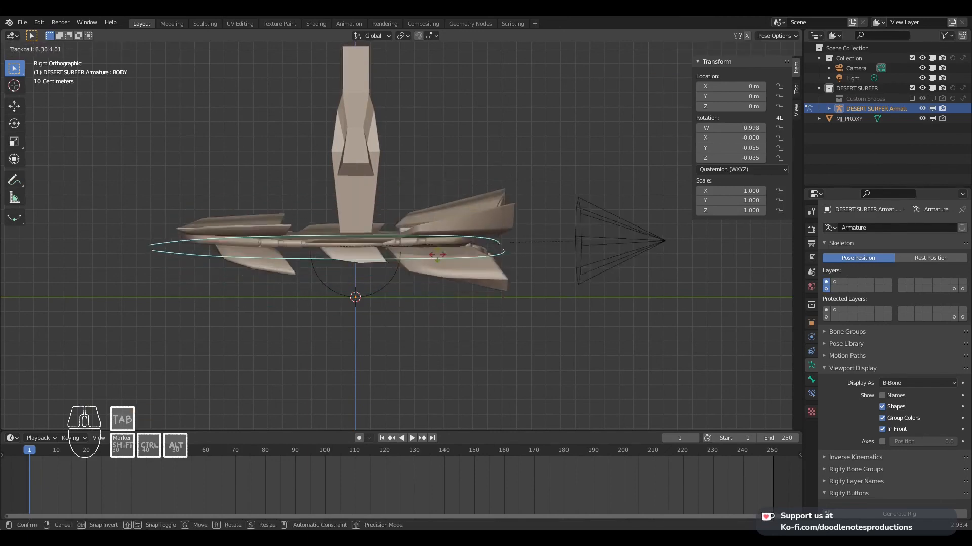
pyautogui.press('Escape')
pyautogui.click(390, 279)
pyautogui.press('r')
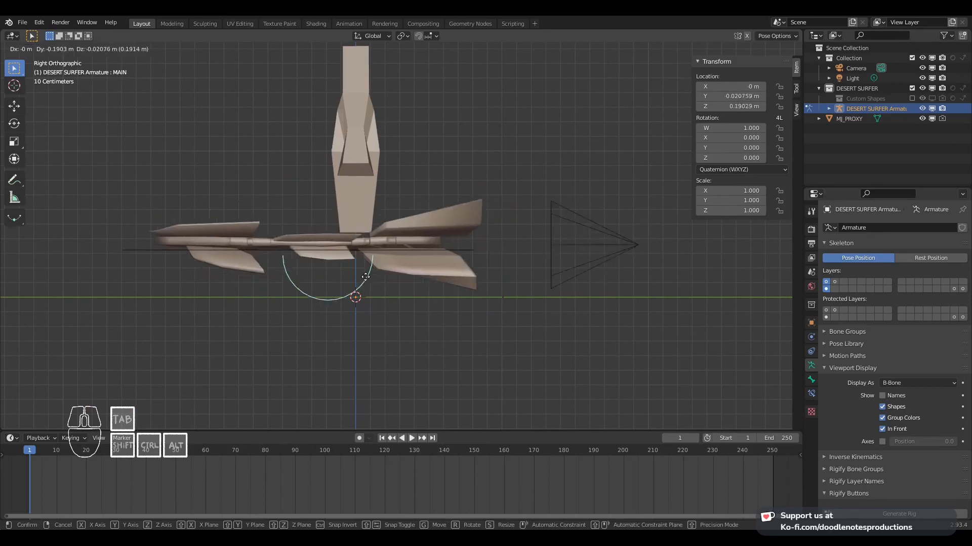
pyautogui.rightClick(485, 289)
# Try rotating and moving the BODY bone to test its control, both from the side and in perspective
pyautogui.click(475, 251)
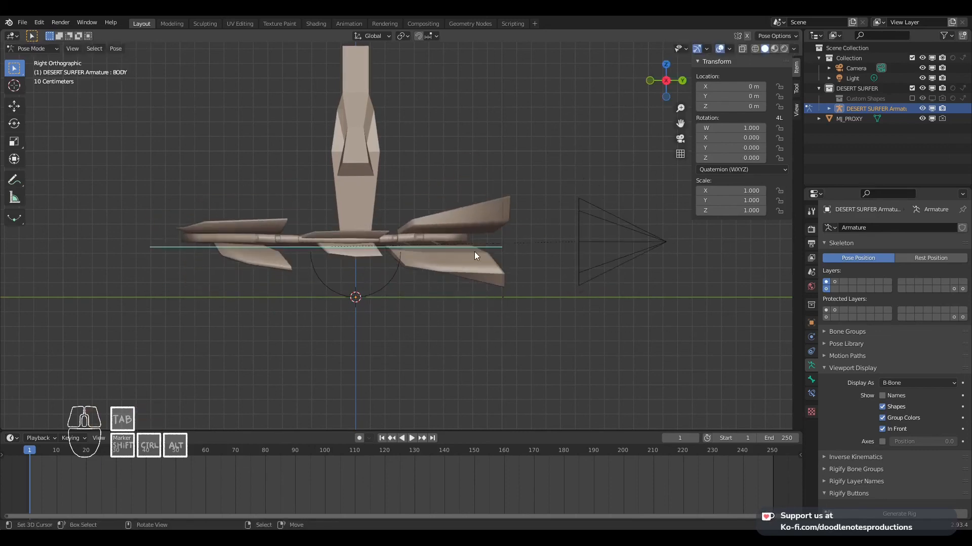
pyautogui.press('r')
pyautogui.press('r')
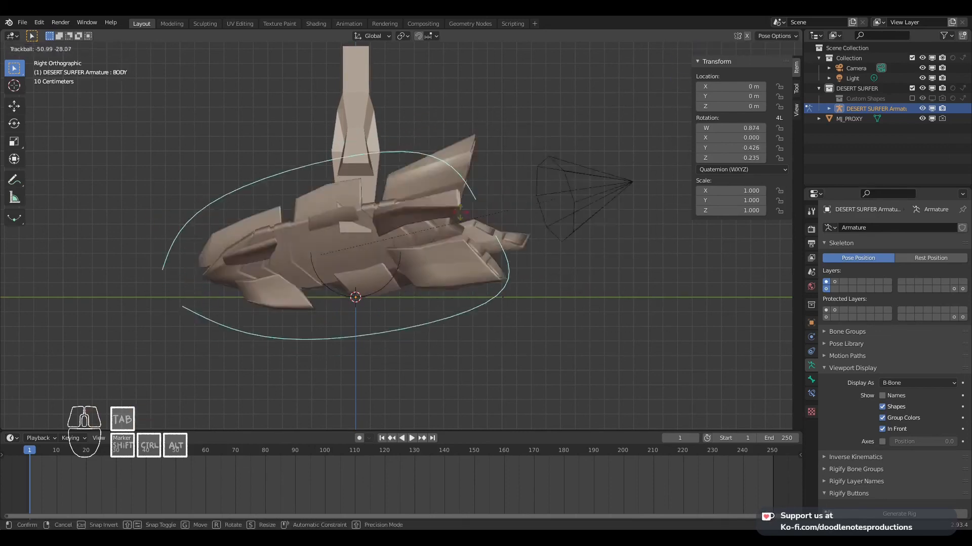
pyautogui.rightClick(475, 263)
pyautogui.press('g')
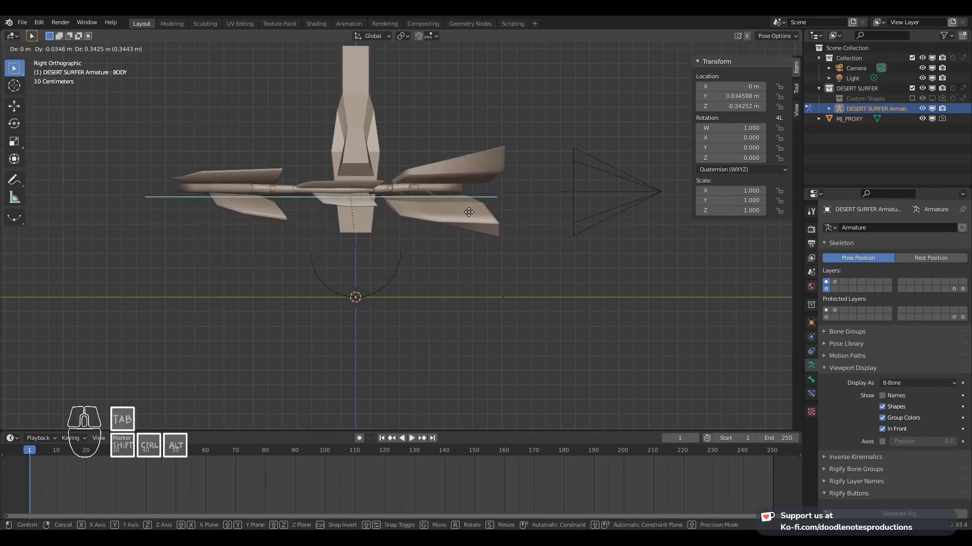
pyautogui.rightClick(458, 220)
pyautogui.moveTo(372, 259); pyautogui.dragTo(433, 256, button='middle')
pyautogui.press('r')
pyautogui.press('r')
pyautogui.rightClick(482, 270)
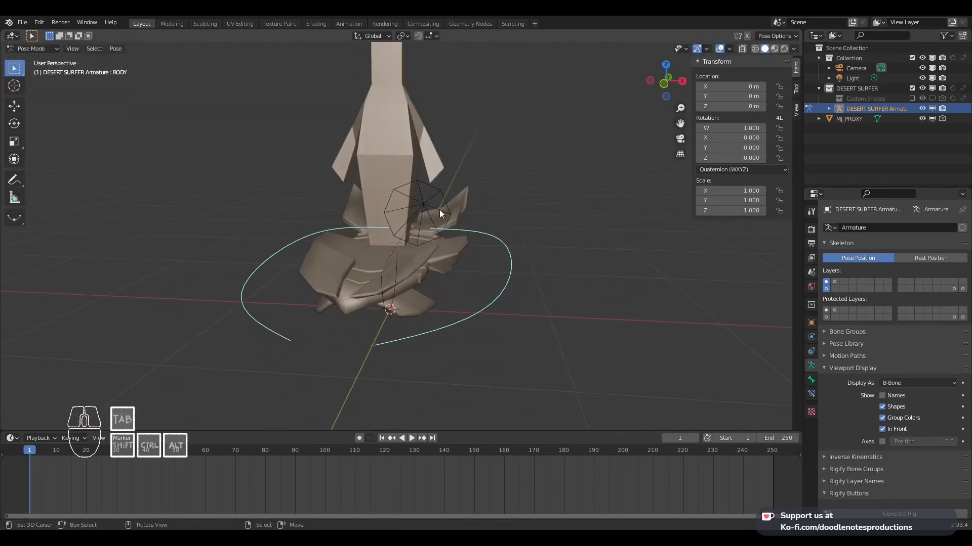
# Move the Main Thrusters bone about 0.65 m toward negative Y and 0.23 m up in the right side view
pyautogui.click(438, 210)
pyautogui.scroll(-3, 470, 220)
pyautogui.press('g')
pyautogui.rightClick(450, 211)
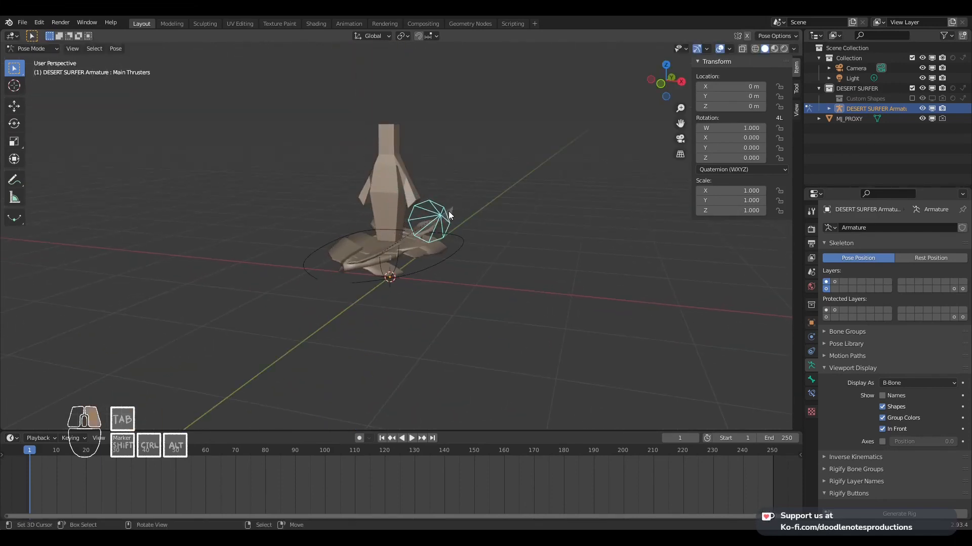
pyautogui.press('KP_3')
pyautogui.press('g')
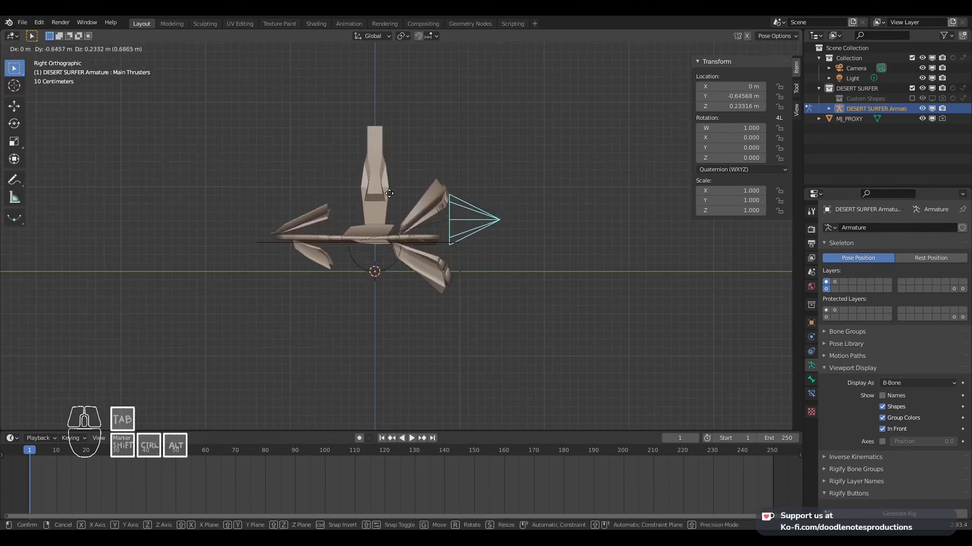
pyautogui.rightClick(411, 235)
# Rotate the BODY bone about 15° in the right side view and try moving it
pyautogui.click(411, 235)
pyautogui.press('r')
pyautogui.click(492, 210)
pyautogui.press('g')
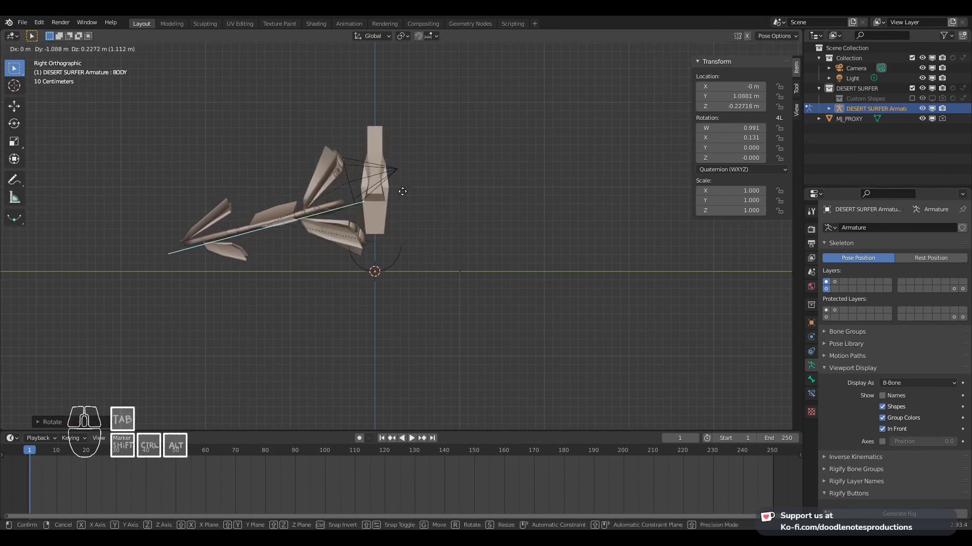
pyautogui.rightClick(505, 204)
# Clear the BODY bone's rotation and the Main Thrusters bone's location
pyautogui.hotkey('alt', 'r')
pyautogui.keyDown('alt'); pyautogui.rightClick(482, 199); pyautogui.keyUp('alt')
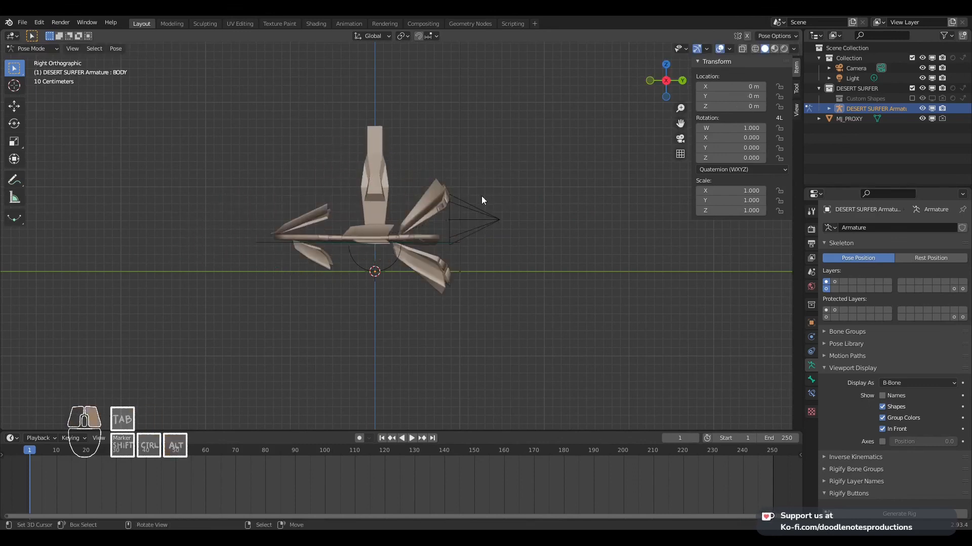
pyautogui.hotkey('alt', 'g')
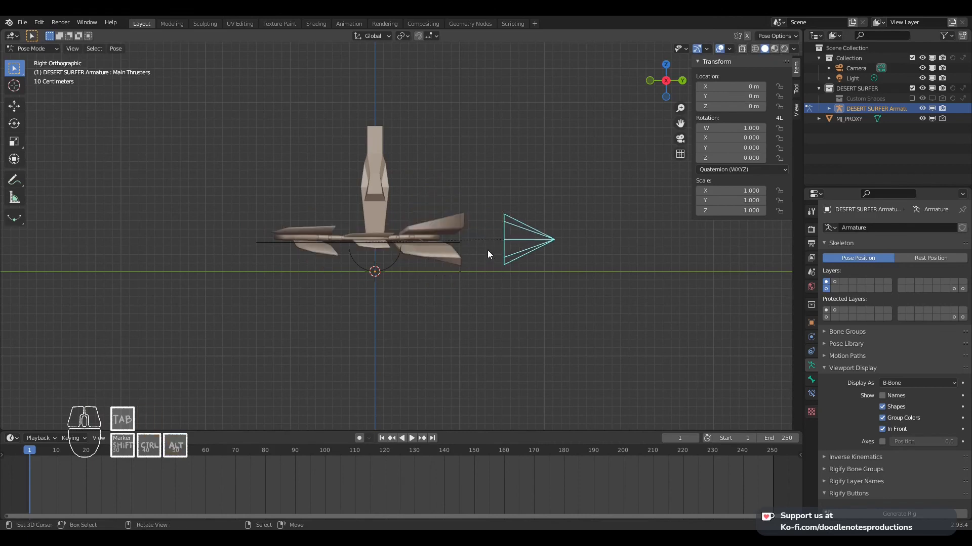
# Rotate the BODY bone about 9° in the top view and try moving the Main Thrusters bone
pyautogui.press('KP_7')
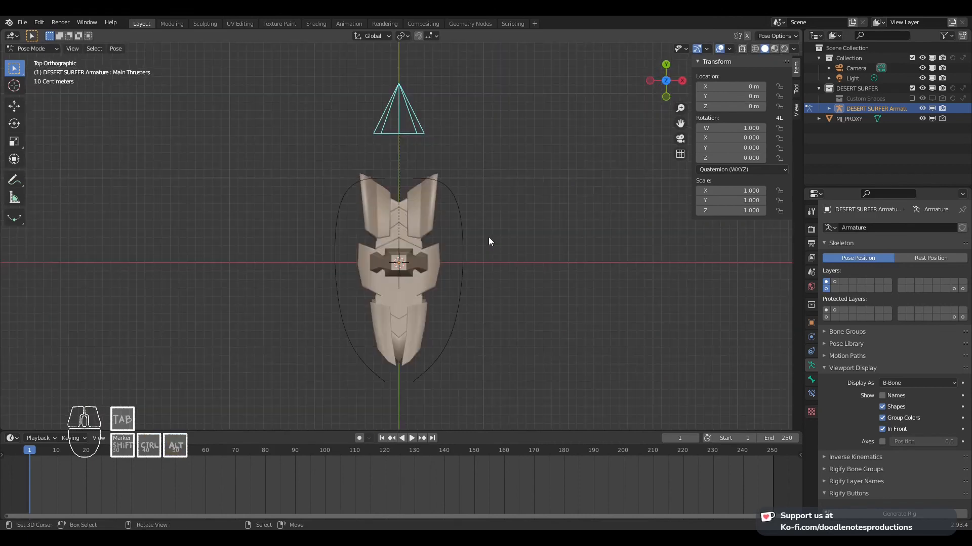
pyautogui.press('g')
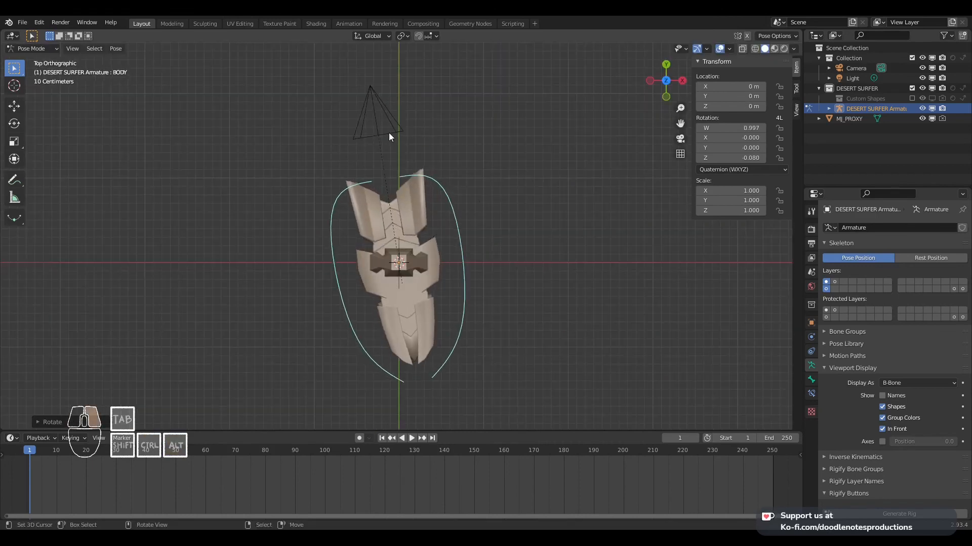
pyautogui.rightClick(395, 130)
pyautogui.press('g')
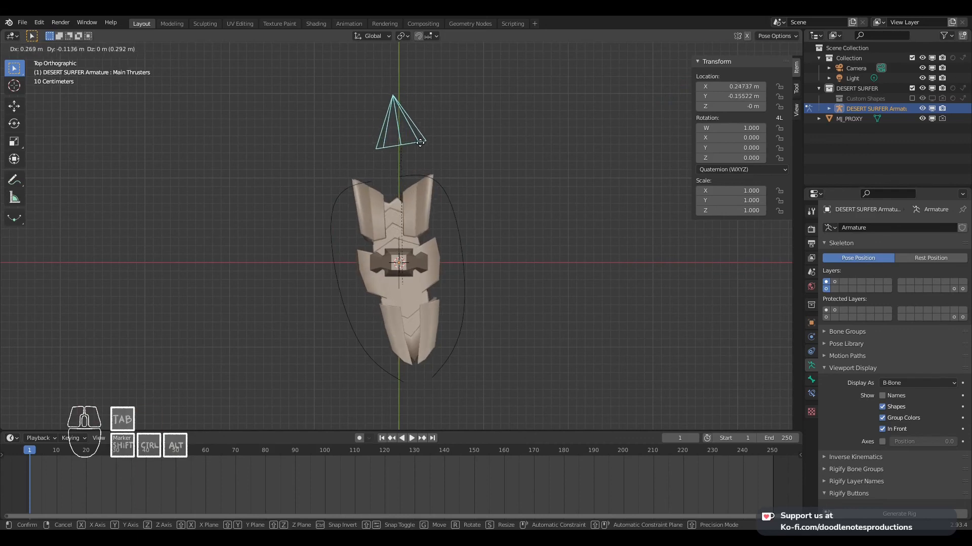
pyautogui.rightClick(422, 145)
# Clear the location of the Main Thrusters bone and the rotation of all visible bones
pyautogui.hotkey('alt', 'g')
pyautogui.press('a')
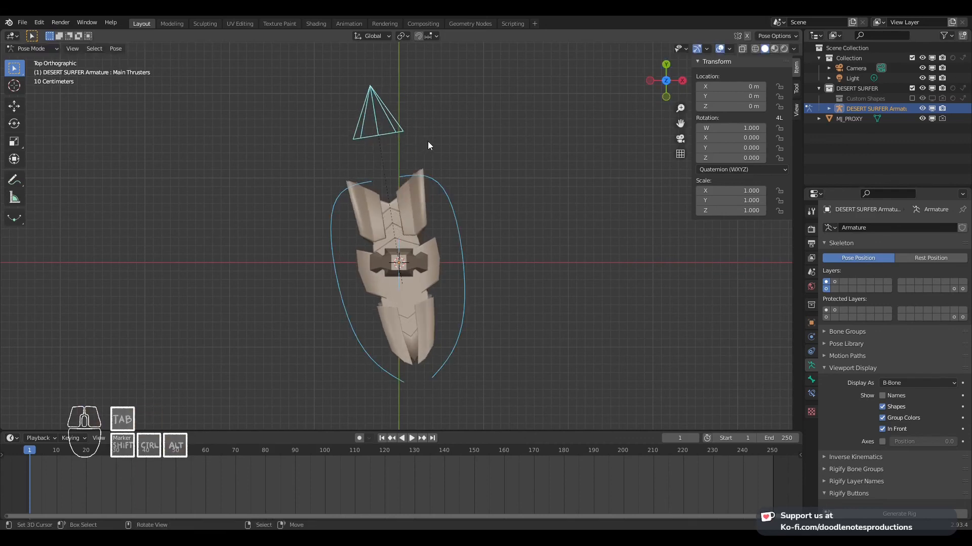
pyautogui.hotkey('alt', 'r')
# Switch the viewport to rendered shading, viewing the Desert Surfer in perspective
pyautogui.scroll(-3, 508, 309)
pyautogui.moveTo(514, 321); pyautogui.dragTo(547, 188, button='middle')
pyautogui.scroll(4, 424, 250)
pyautogui.click(784, 49)
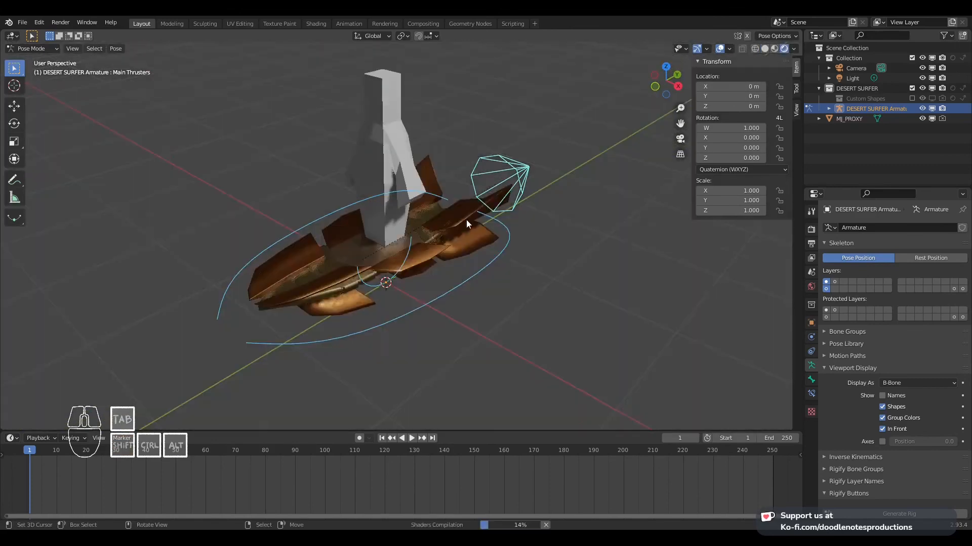
pyautogui.moveTo(466, 220)
pyautogui.mouseDown(button='middle')
pyautogui.moveTo(443, 251)
pyautogui.moveTo(502, 250)
pyautogui.moveTo(448, 228)
pyautogui.moveTo(503, 198)
pyautogui.mouseUp(button='middle')
pyautogui.scroll(2, 496, 238)
# Try a trackball rotation of the BODY bone in the rendered perspective view
pyautogui.rightClick(549, 226)
pyautogui.press('r')
pyautogui.press('r')
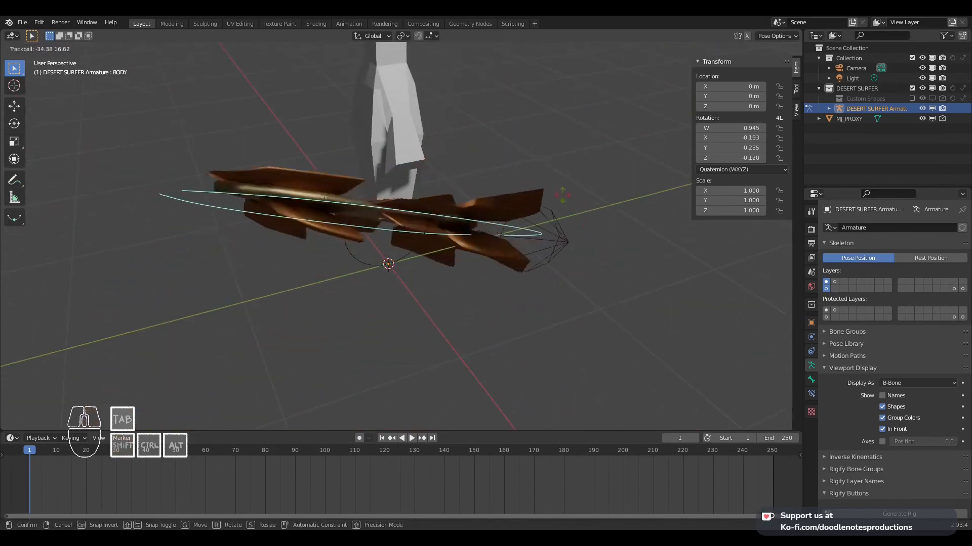
pyautogui.rightClick(591, 214)
pyautogui.moveTo(591, 214); pyautogui.dragTo(506, 246, button='middle')
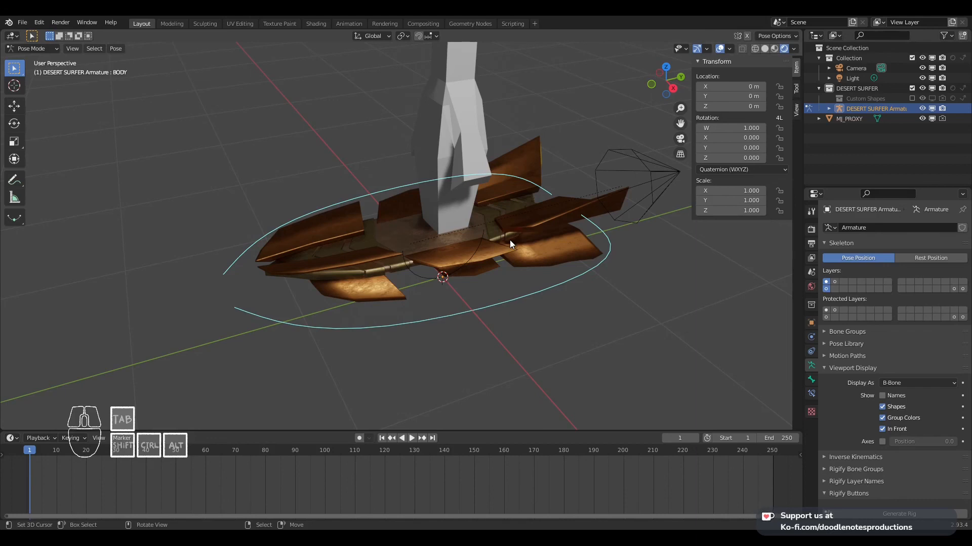
# Try moving the Main Thrusters bone in the perspective view to test the fins' response
pyautogui.click(638, 183)
pyautogui.press('g')
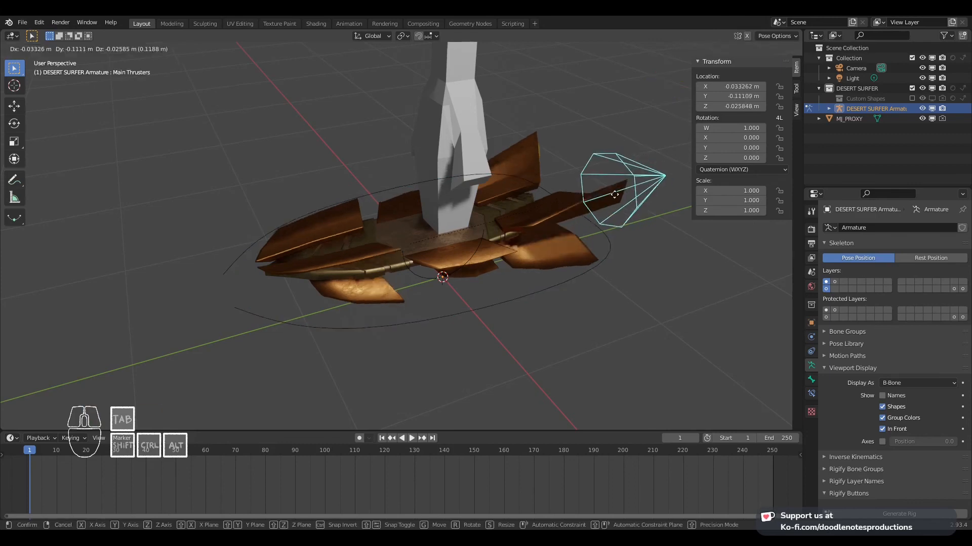
pyautogui.rightClick(587, 218)
# Try moving the Main Thrusters bone repeatedly up, down and toward negative Y, mainly in the right side view
pyautogui.moveTo(587, 218); pyautogui.dragTo(610, 220, button='middle')
pyautogui.press('g')
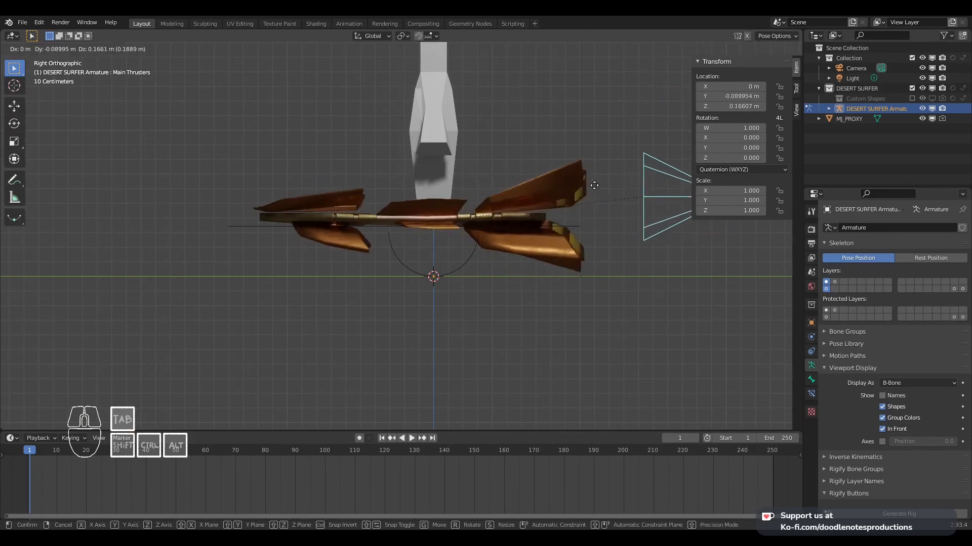
pyautogui.rightClick(570, 208)
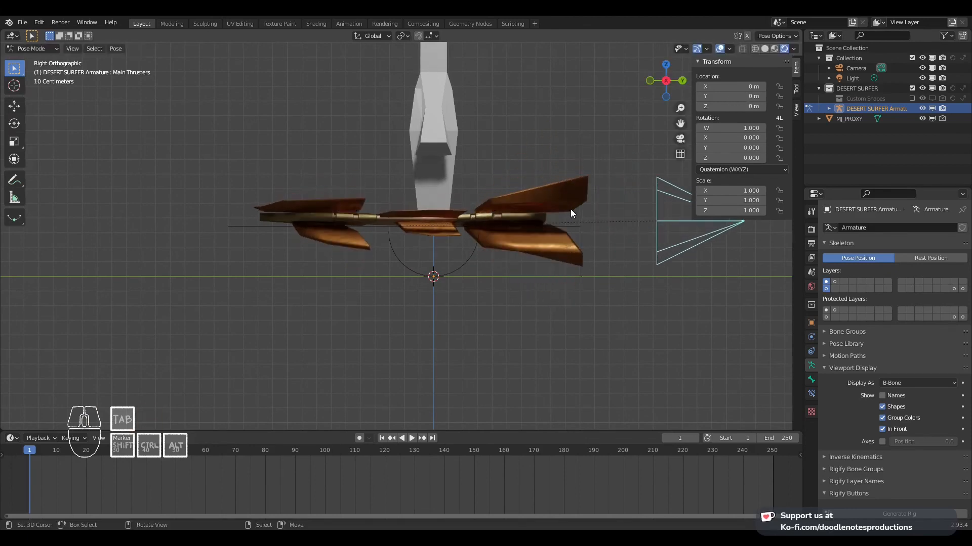
pyautogui.press('g')
pyautogui.rightClick(566, 204)
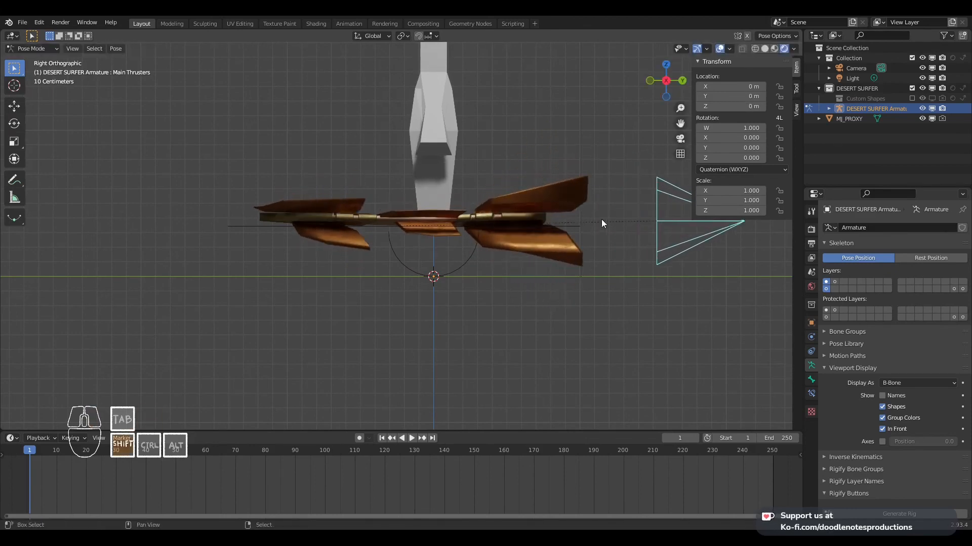
pyautogui.moveTo(601, 219); pyautogui.dragTo(460, 195, button='middle')
pyautogui.press('g')
pyautogui.rightClick(511, 222)
pyautogui.press('g')
pyautogui.rightClick(490, 192)
pyautogui.press('KP_3')
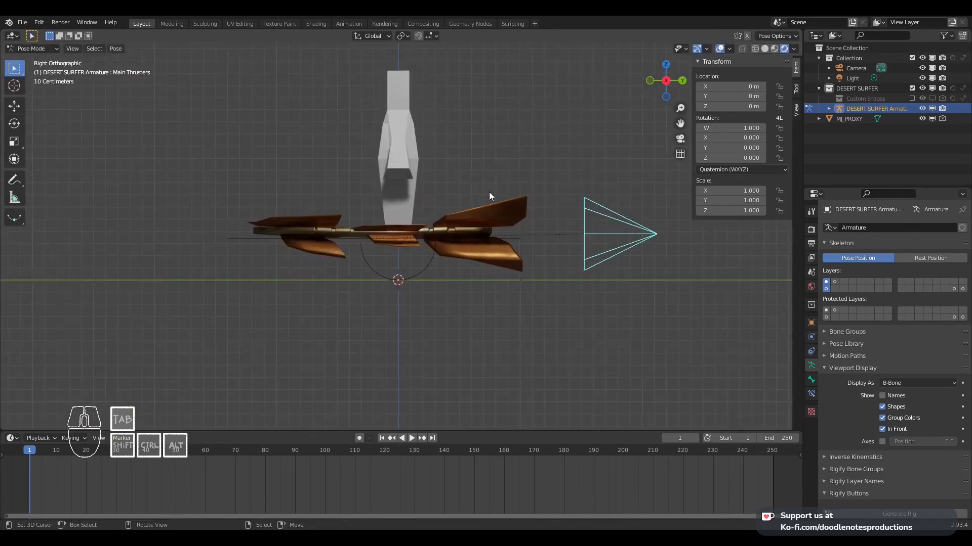
pyautogui.press('g')
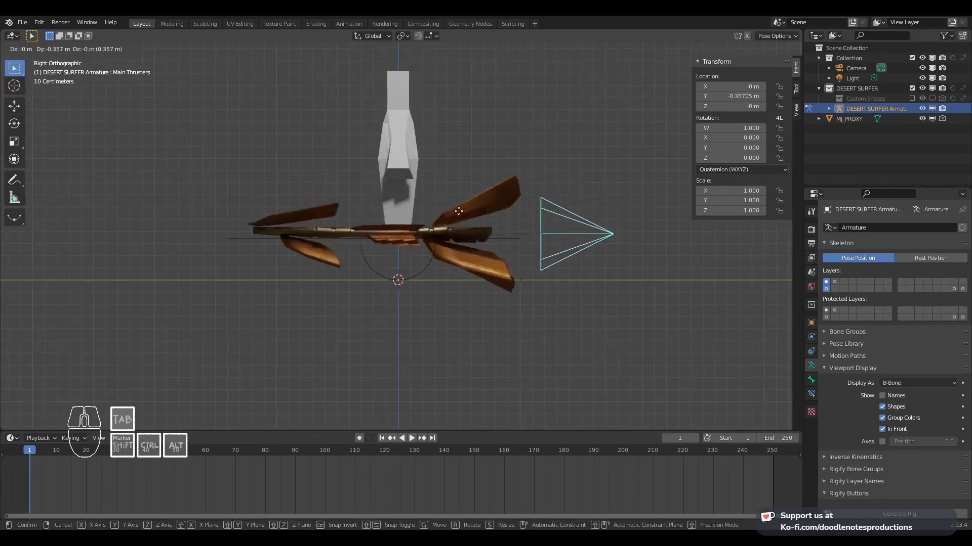
pyautogui.rightClick(468, 186)
# Try moving the Main Thrusters bone in perspective and in the front view
pyautogui.moveTo(425, 194); pyautogui.dragTo(538, 221, button='middle')
pyautogui.press('g')
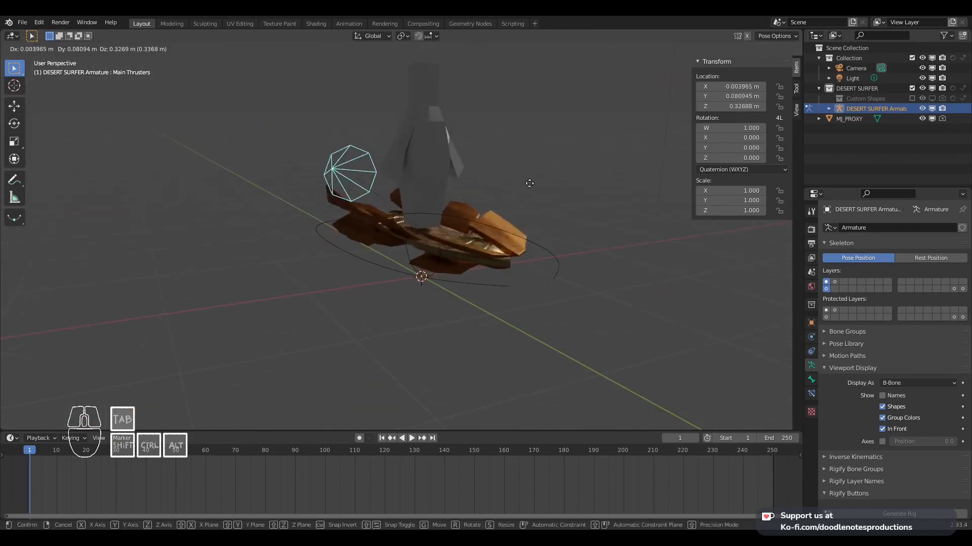
pyautogui.rightClick(508, 210)
pyautogui.press('KP_1')
pyautogui.press('g')
pyautogui.rightClick(512, 176)
# Try rotating and moving the BODY bone and moving the Main Thrusters bone, viewed from above the board's front
pyautogui.click(490, 243)
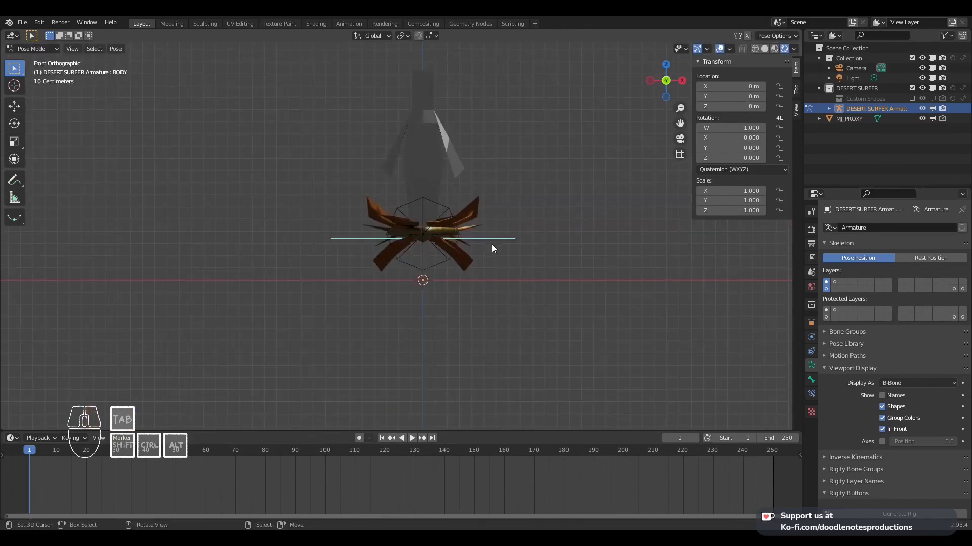
pyautogui.moveTo(491, 244)
pyautogui.mouseDown(button='middle')
pyautogui.moveTo(472, 249)
pyautogui.moveTo(484, 251)
pyautogui.mouseUp(button='middle')
pyautogui.press('r')
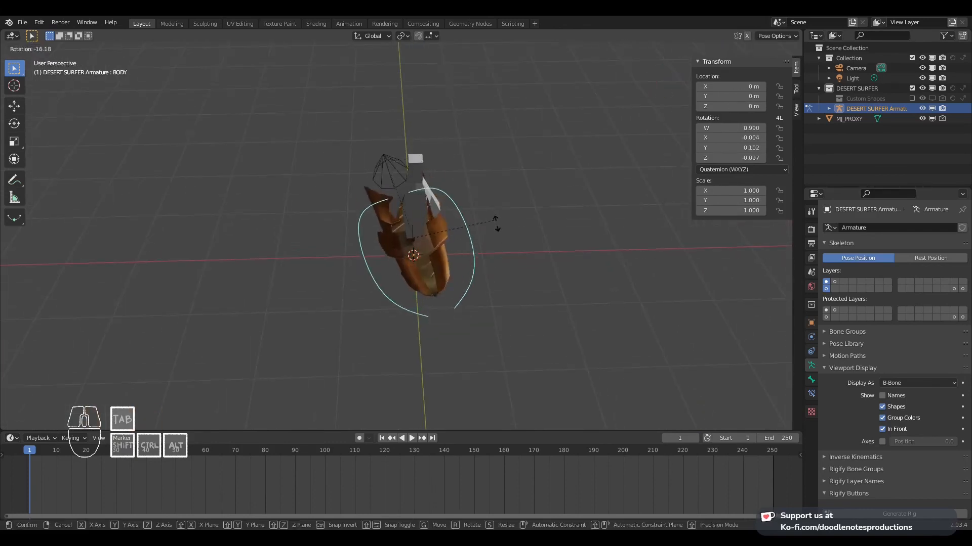
pyautogui.rightClick(480, 227)
pyautogui.rightClick(415, 184)
pyautogui.press('g')
pyautogui.rightClick(463, 164)
pyautogui.rightClick(465, 207)
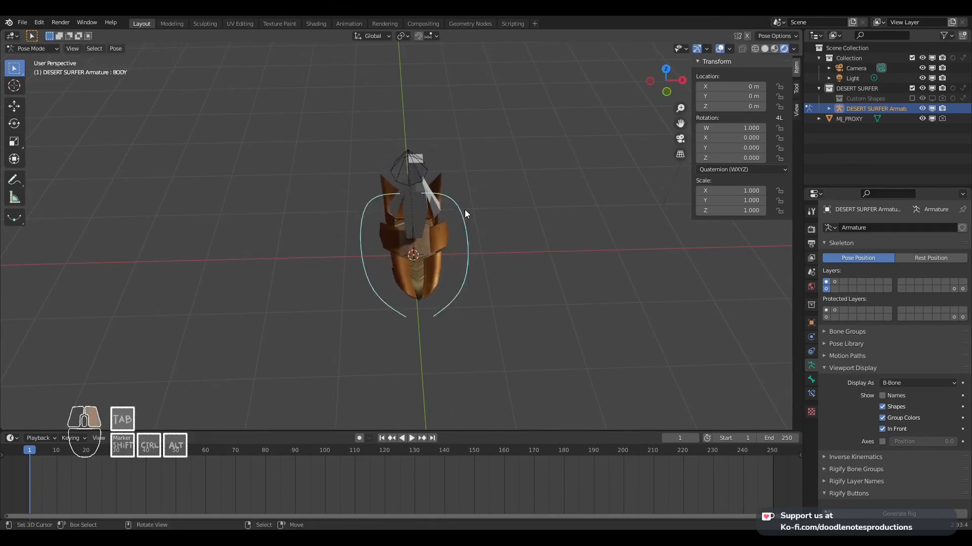
pyautogui.press('g')
pyautogui.rightClick(521, 235)
# Try moving the BODY bone and the Main Thrusters bone in a low perspective view
pyautogui.moveTo(539, 243); pyautogui.dragTo(463, 232, button='middle')
pyautogui.scroll(2, 481, 248)
pyautogui.press('g')
pyautogui.rightClick(477, 252)
pyautogui.rightClick(519, 183)
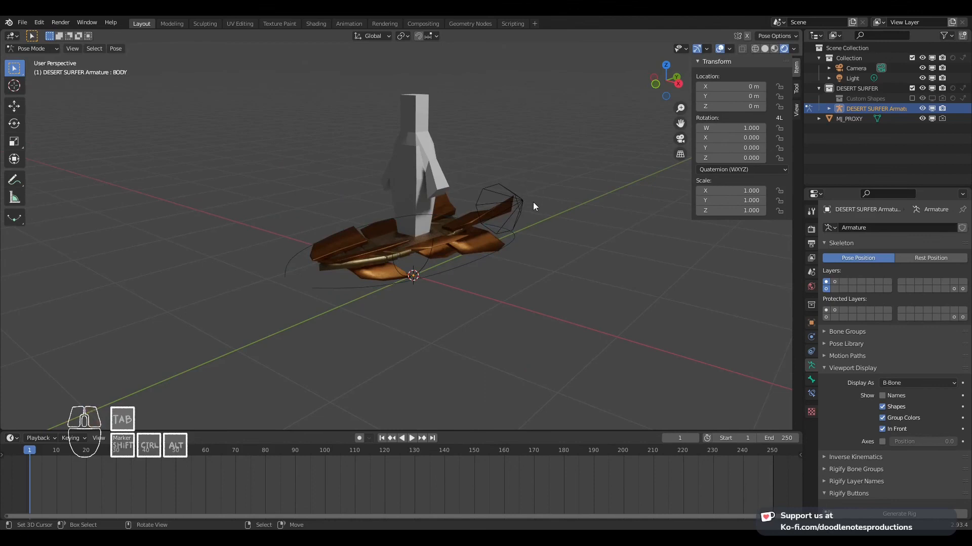
pyautogui.rightClick(533, 202)
pyautogui.press('g')
pyautogui.rightClick(526, 221)
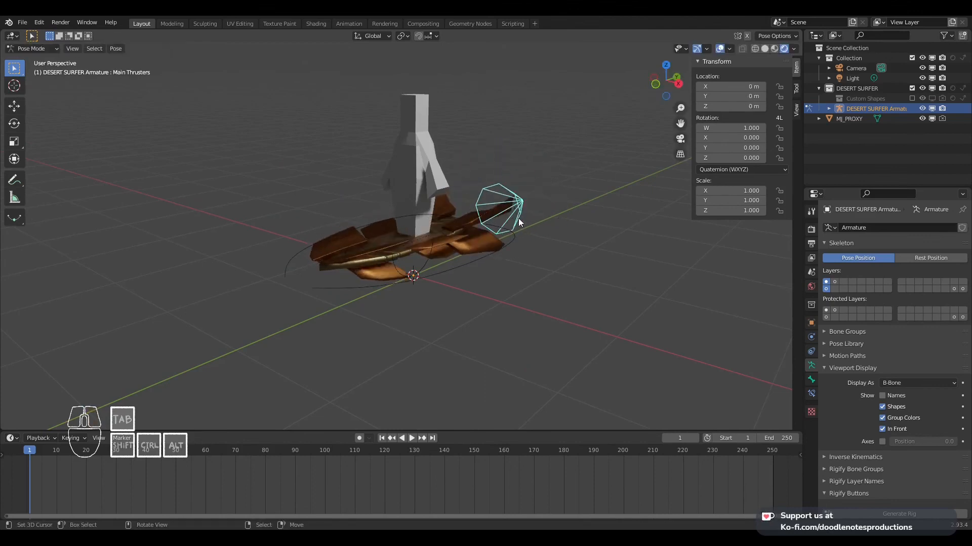
# Show the armature's second bone layer and try moving the Fin_Mid_Top_IK.L and Fin_Mid_Bottom_IK.L controls
pyautogui.scroll(3, 562, 240)
pyautogui.rightClick(586, 257)
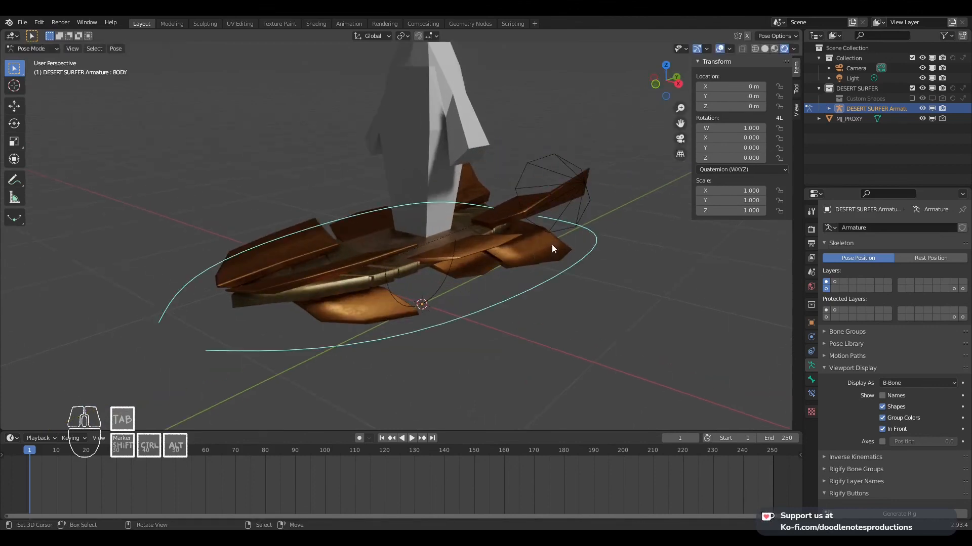
pyautogui.keyDown('shift'); pyautogui.click(835, 283); pyautogui.keyUp('shift')
pyautogui.keyDown('shift'); pyautogui.click(834, 283); pyautogui.keyUp('shift')
pyautogui.rightClick(472, 260)
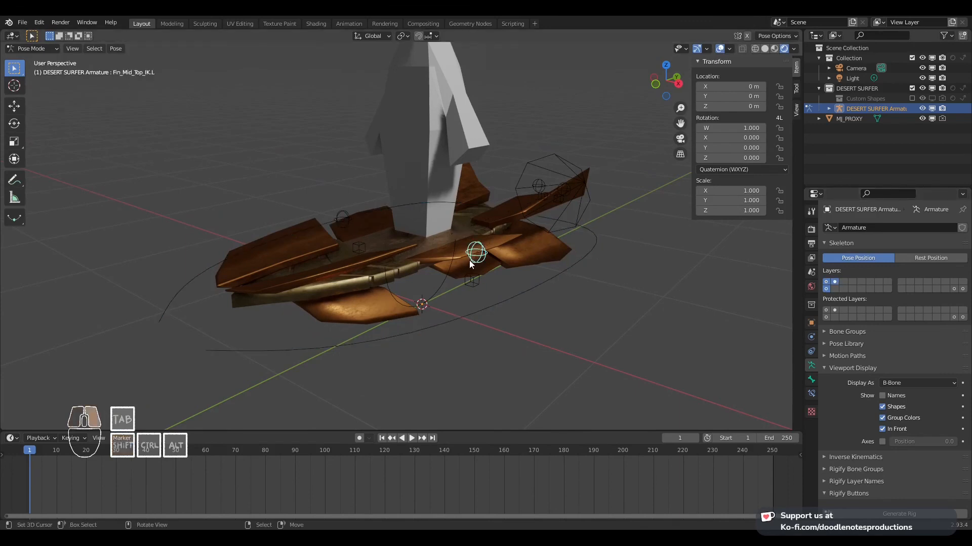
pyautogui.moveTo(471, 260); pyautogui.dragTo(515, 244, button='middle')
pyautogui.press('g')
pyautogui.rightClick(503, 262)
pyautogui.rightClick(501, 261)
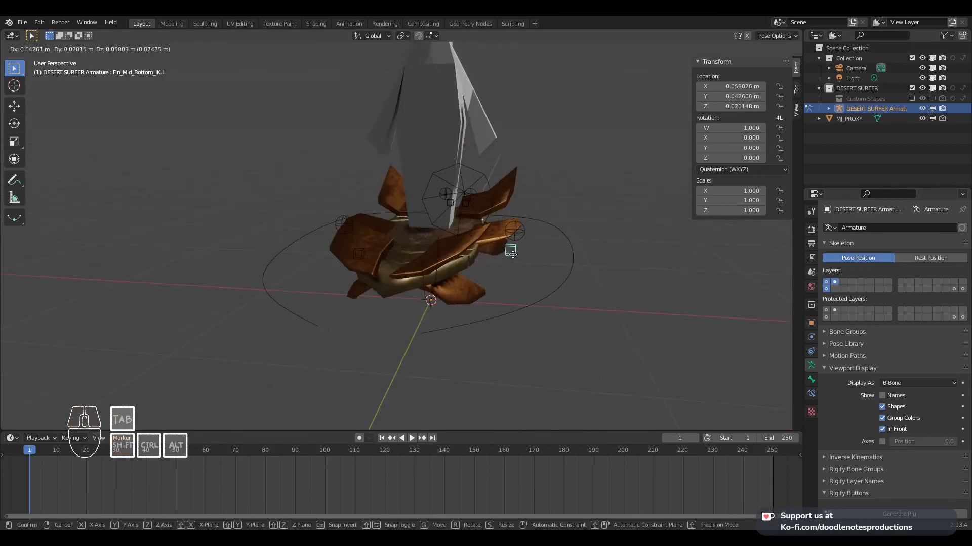
pyautogui.moveTo(475, 204); pyautogui.dragTo(557, 268, button='middle')
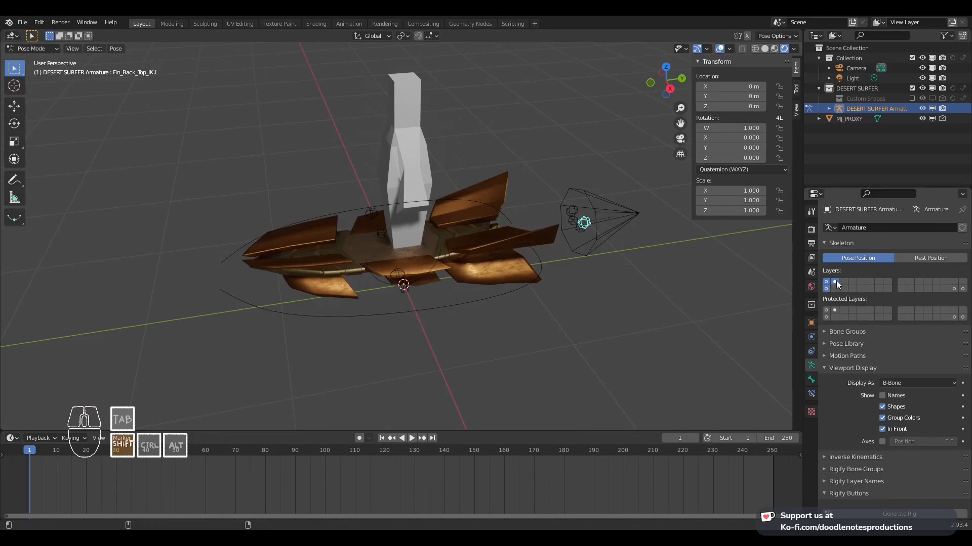
# Hide the armature's second bone layer and try moving and rotating the BODY bone
pyautogui.keyDown('shift'); pyautogui.click(834, 282); pyautogui.keyUp('shift')
pyautogui.scroll(2, 587, 281)
pyautogui.rightClick(610, 282)
pyautogui.scroll(-3, 609, 282)
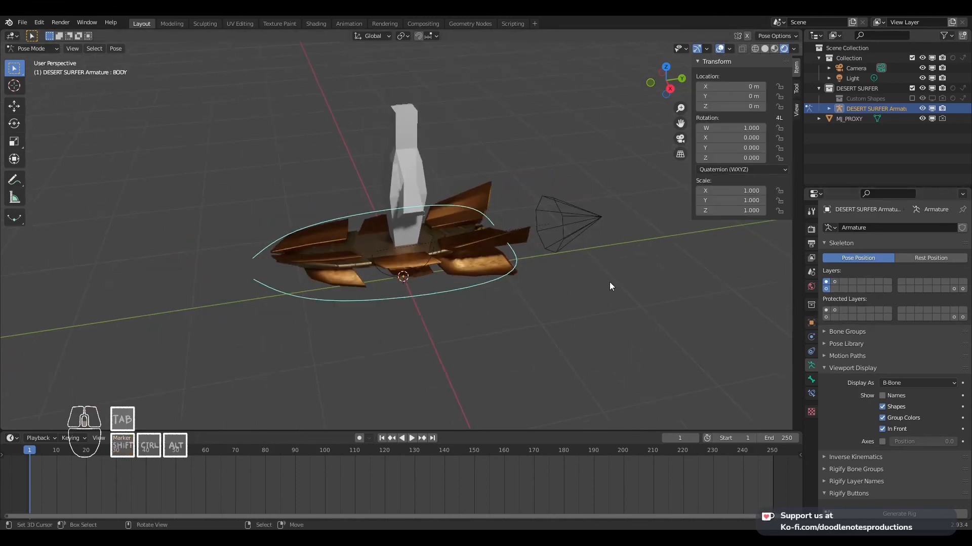
pyautogui.press('g')
pyautogui.rightClick(574, 242)
pyautogui.press('r')
pyautogui.rightClick(601, 257)
pyautogui.rightClick(569, 240)
# Save the DESERT SURFER.blend file and frame the board closer in the perspective view
pyautogui.hotkey('ctrl', 's')
pyautogui.scroll(3, 384, 257)
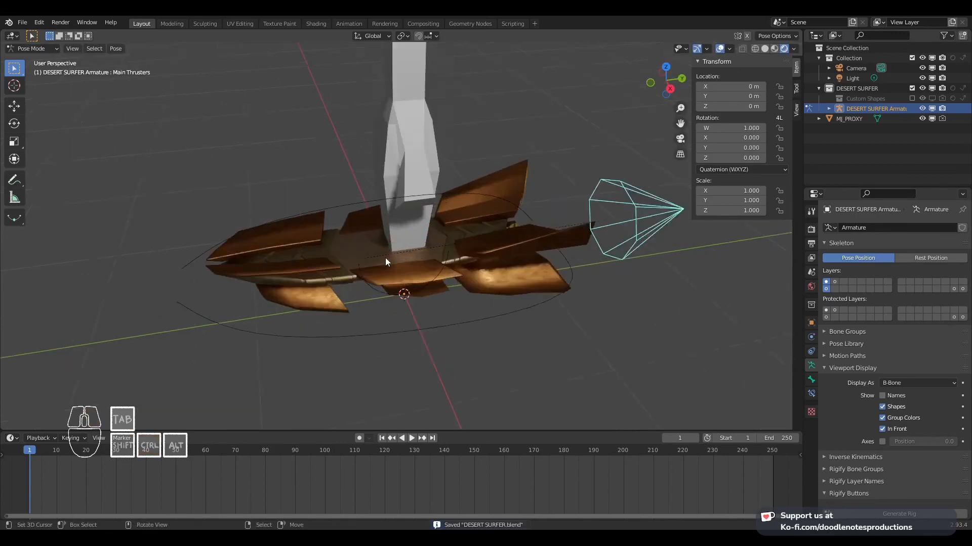
pyautogui.keyDown('shift'); pyautogui.moveTo(381, 248); pyautogui.dragTo(370, 277, button='middle'); pyautogui.keyUp('shift')
pyautogui.keyDown('shift'); pyautogui.moveTo(370, 278); pyautogui.dragTo(375, 267, button='middle'); pyautogui.keyUp('shift')
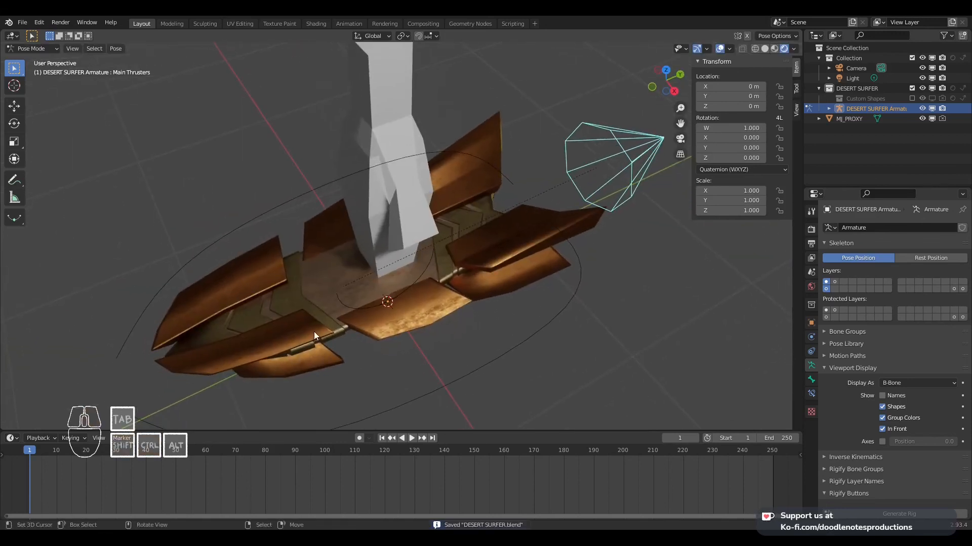